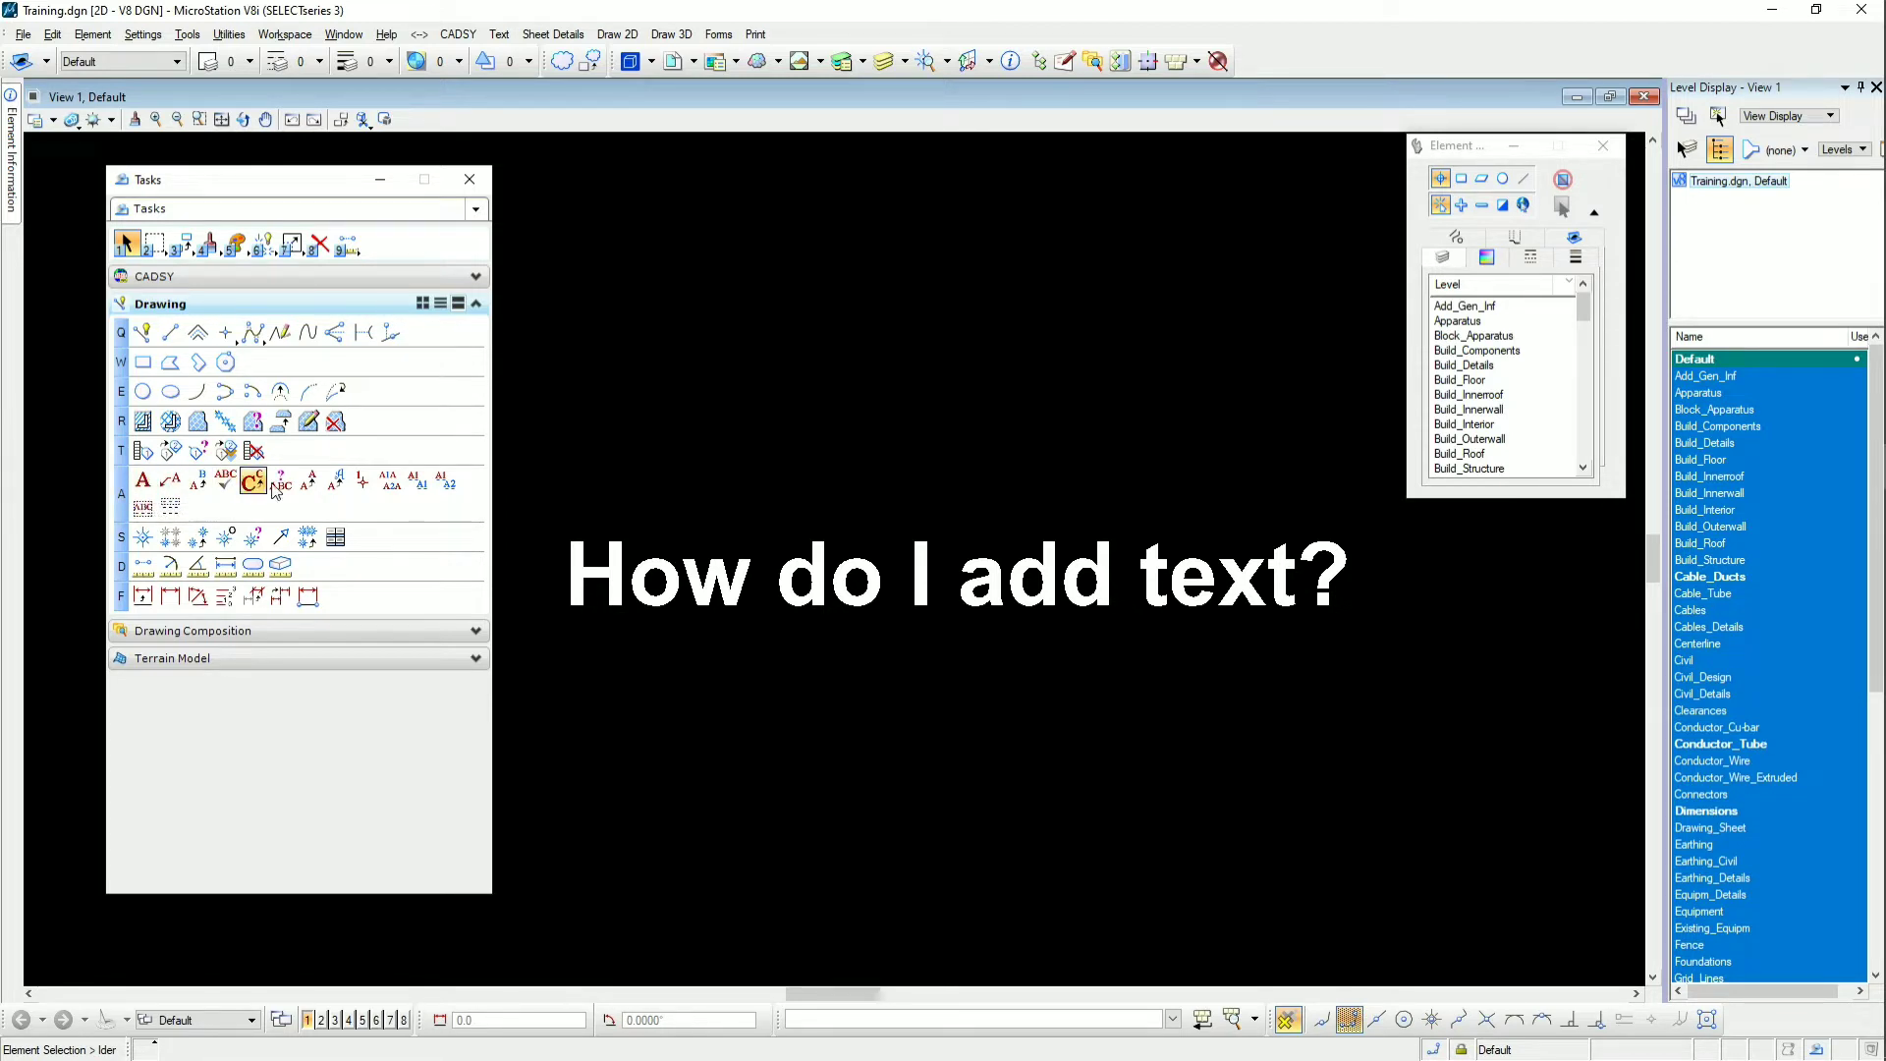
Start the Place Text tool and enter "mr.rk info" in the text editor
{"action": "key", "text": "a"}
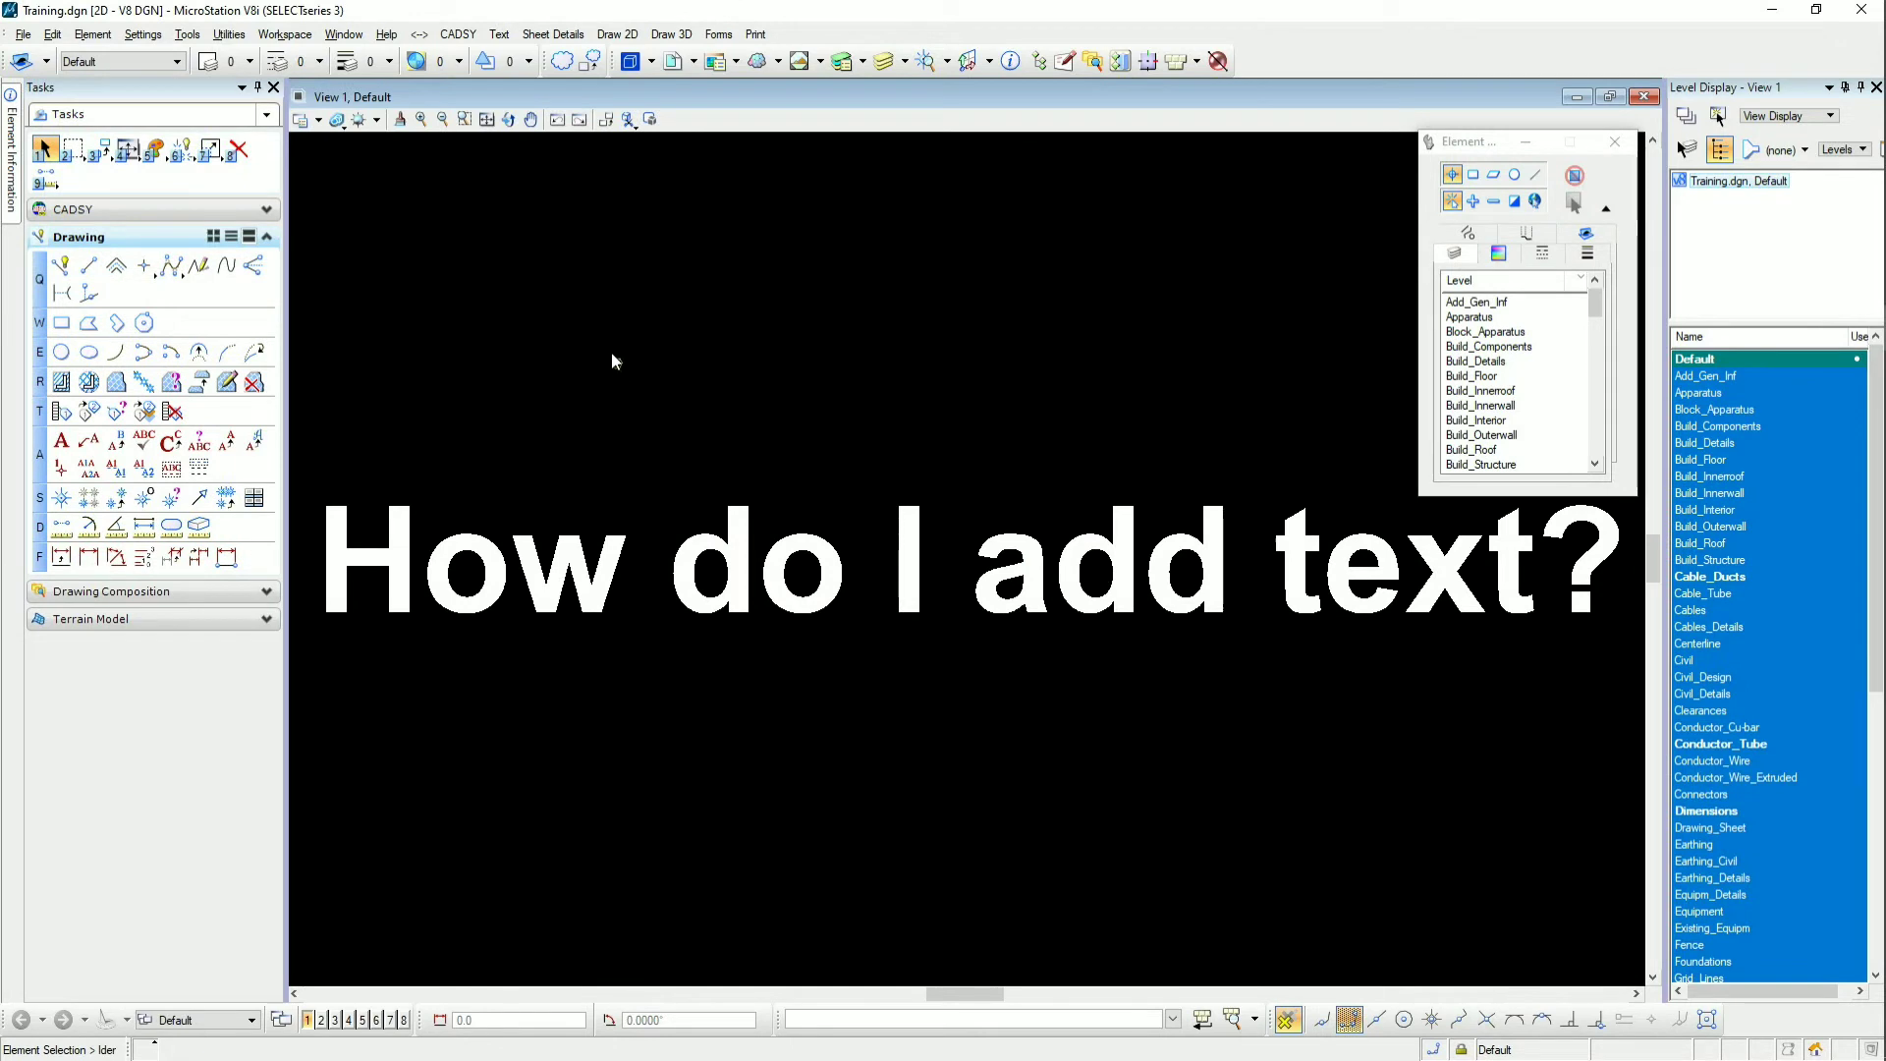
{"action": "key", "text": "a"}
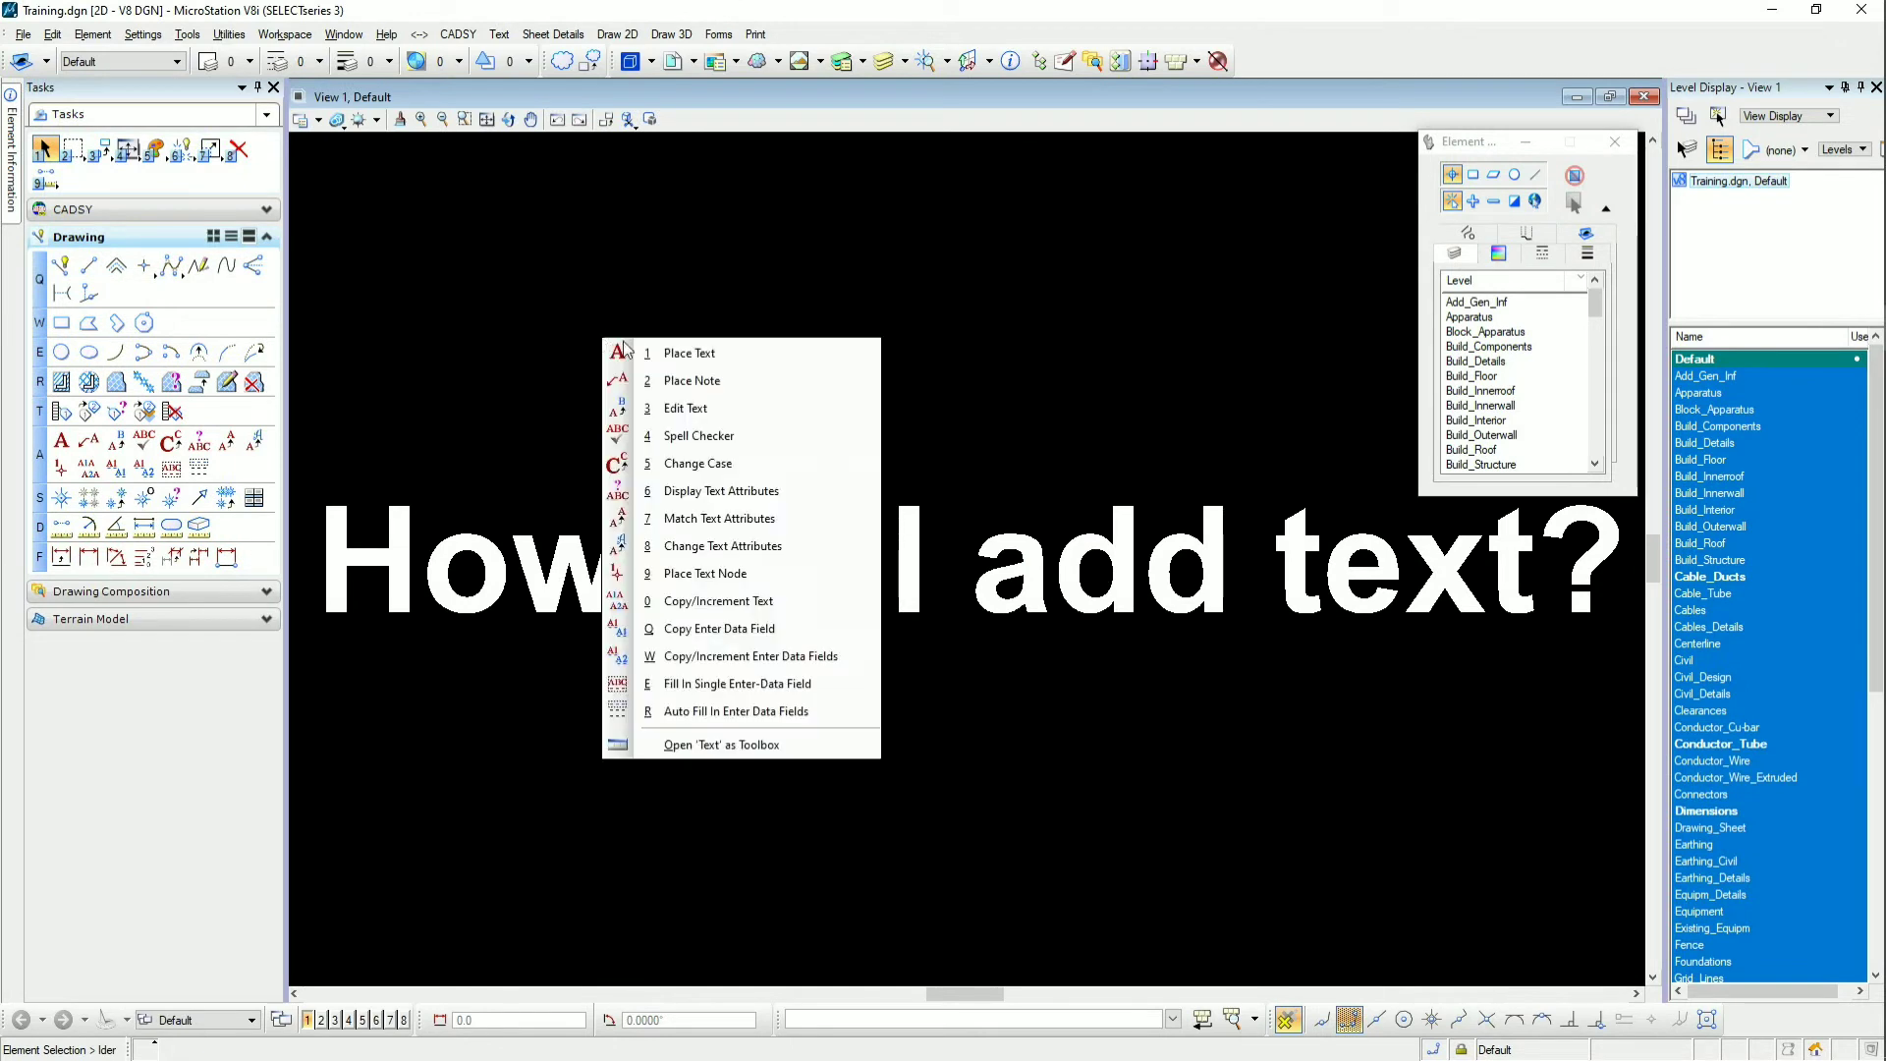
{"action": "left_click", "coordinate": [694, 355]}
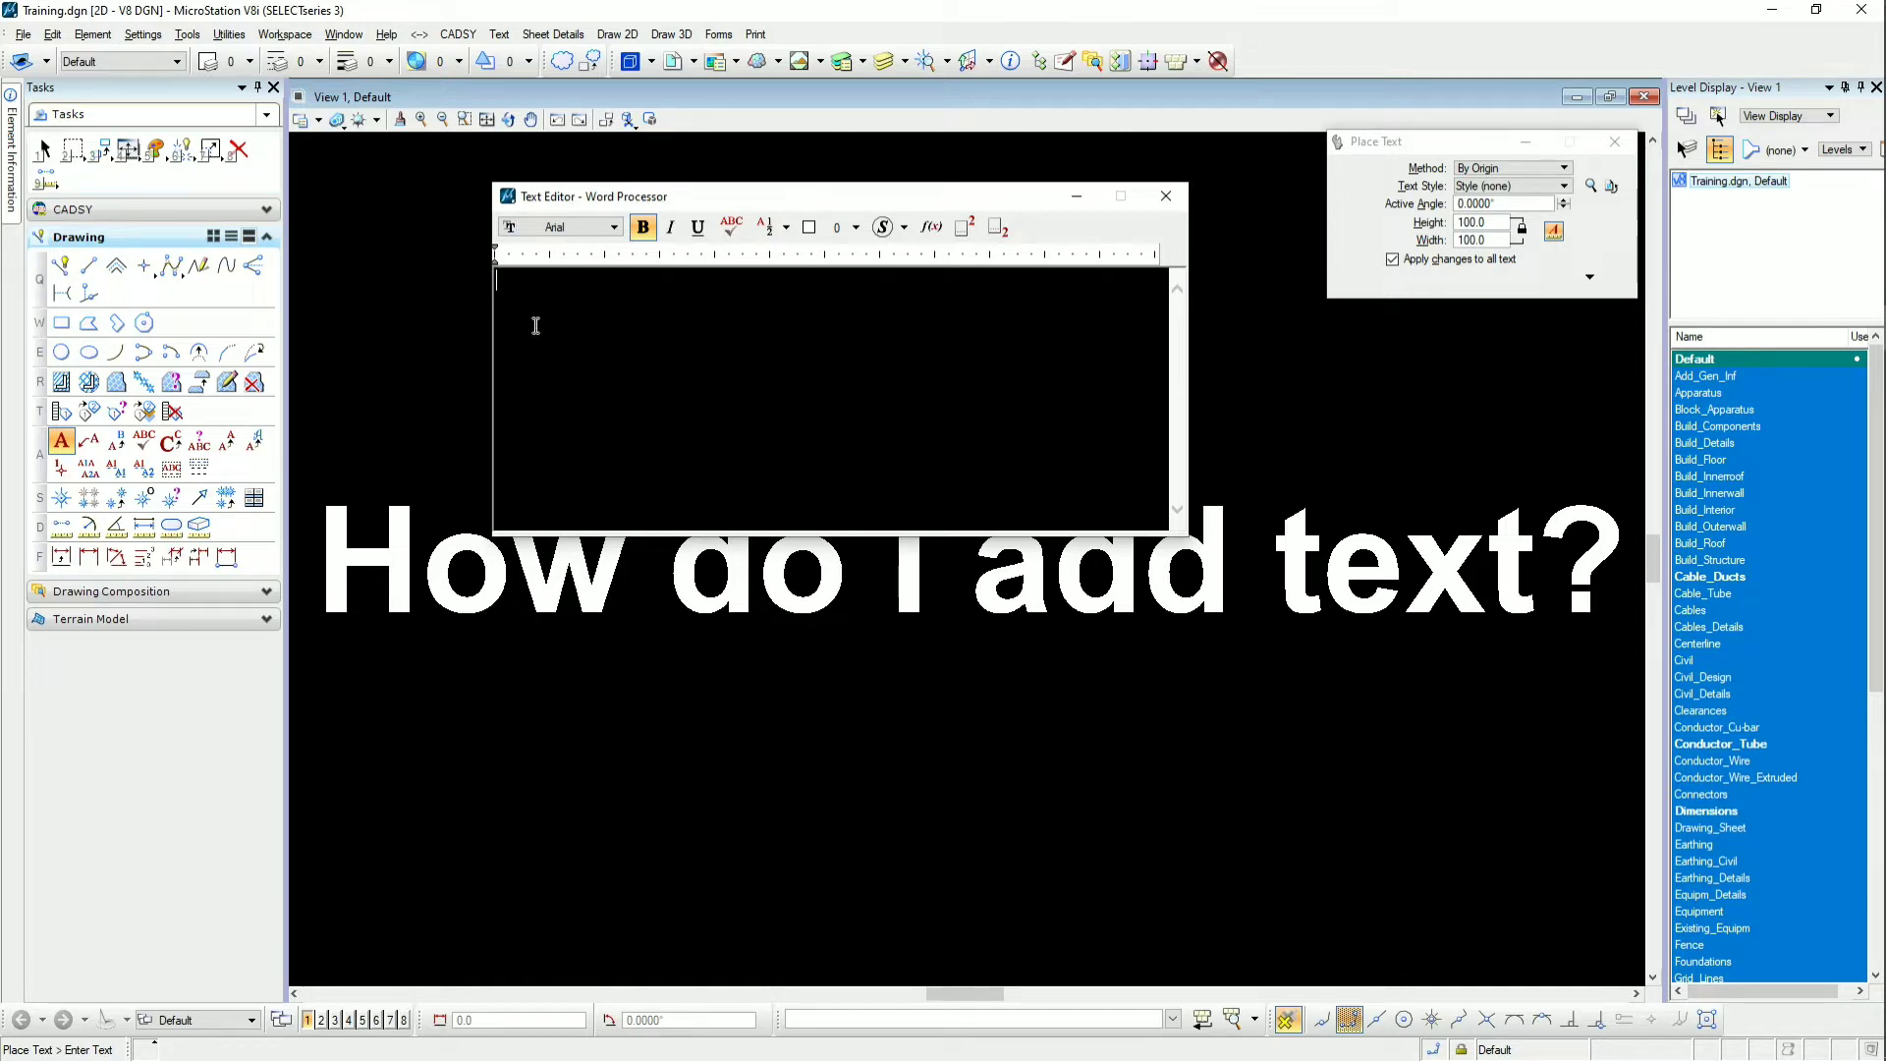
{"action": "type", "text": "mr.rk info"}
Format the whole "mr.rk info" text as bold and italic
{"action": "left_click_drag", "start_coordinate": [588, 282], "coordinate": [468, 283]}
{"action": "left_click", "coordinate": [645, 228]}
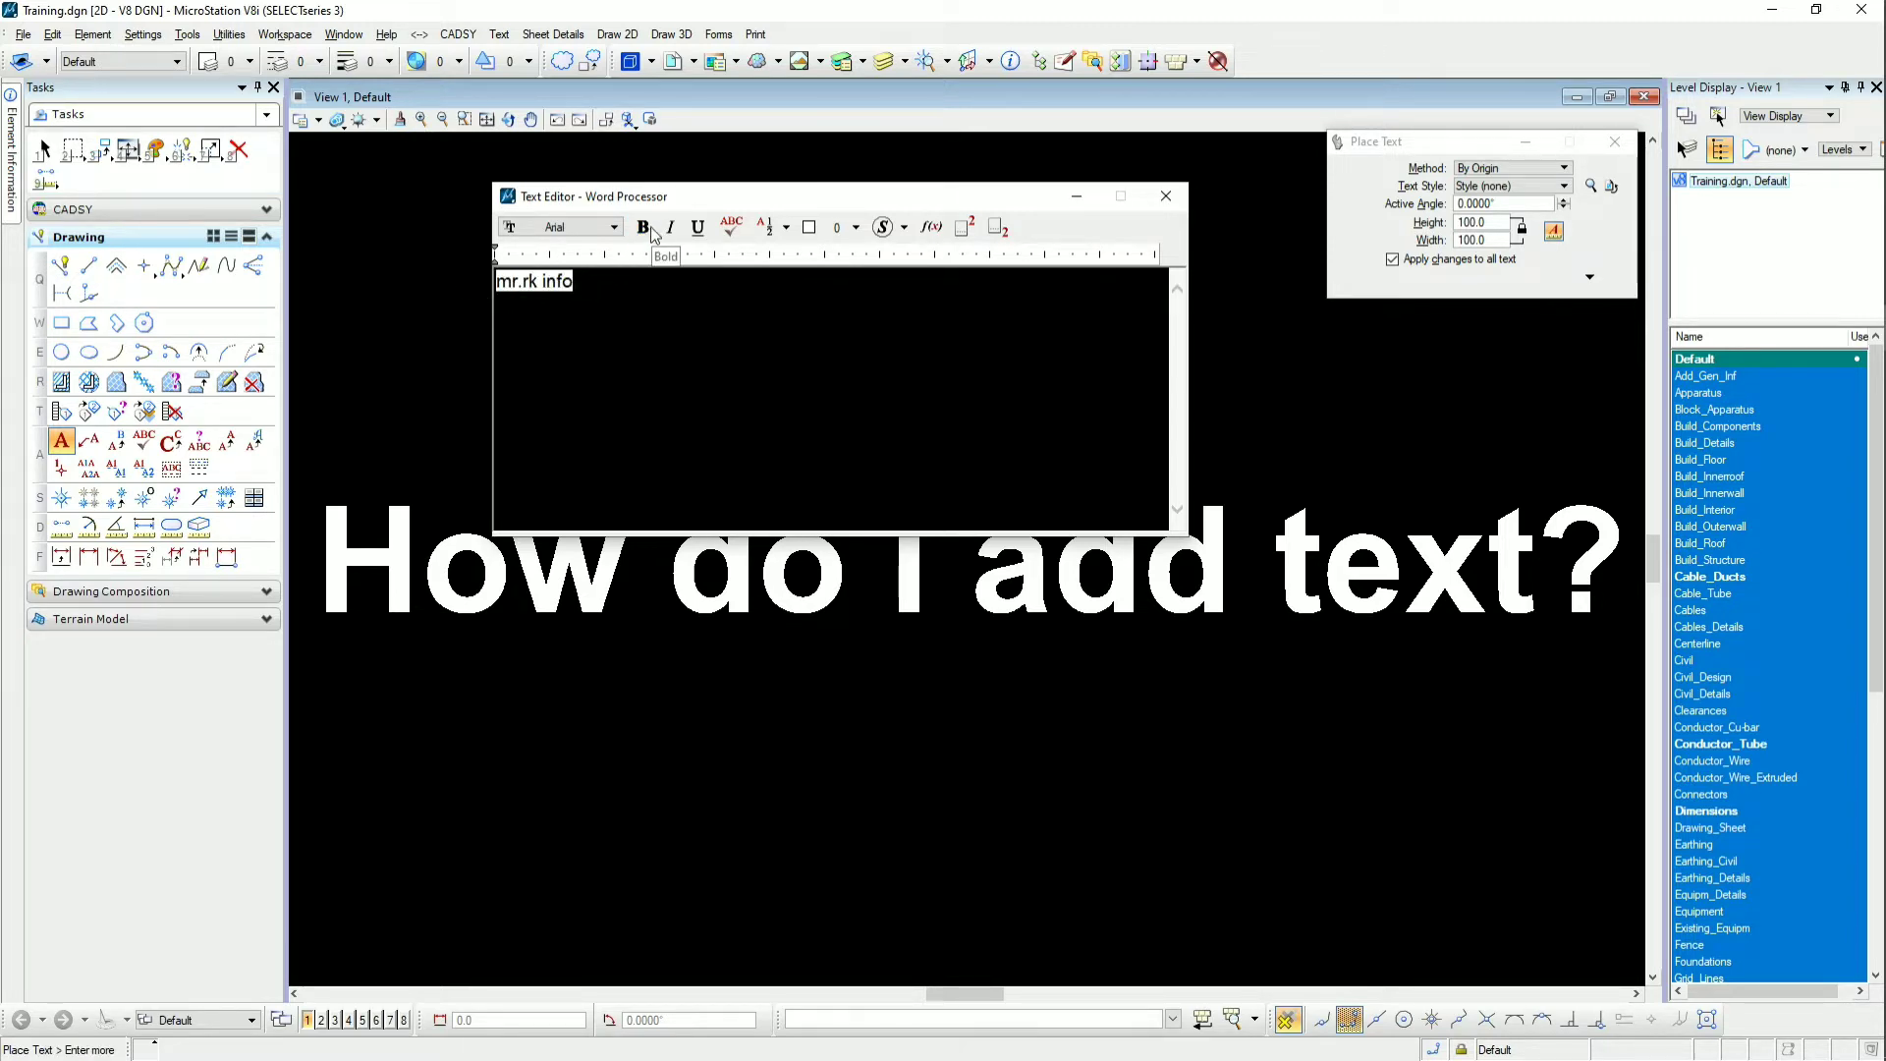
{"action": "left_click", "coordinate": [646, 228]}
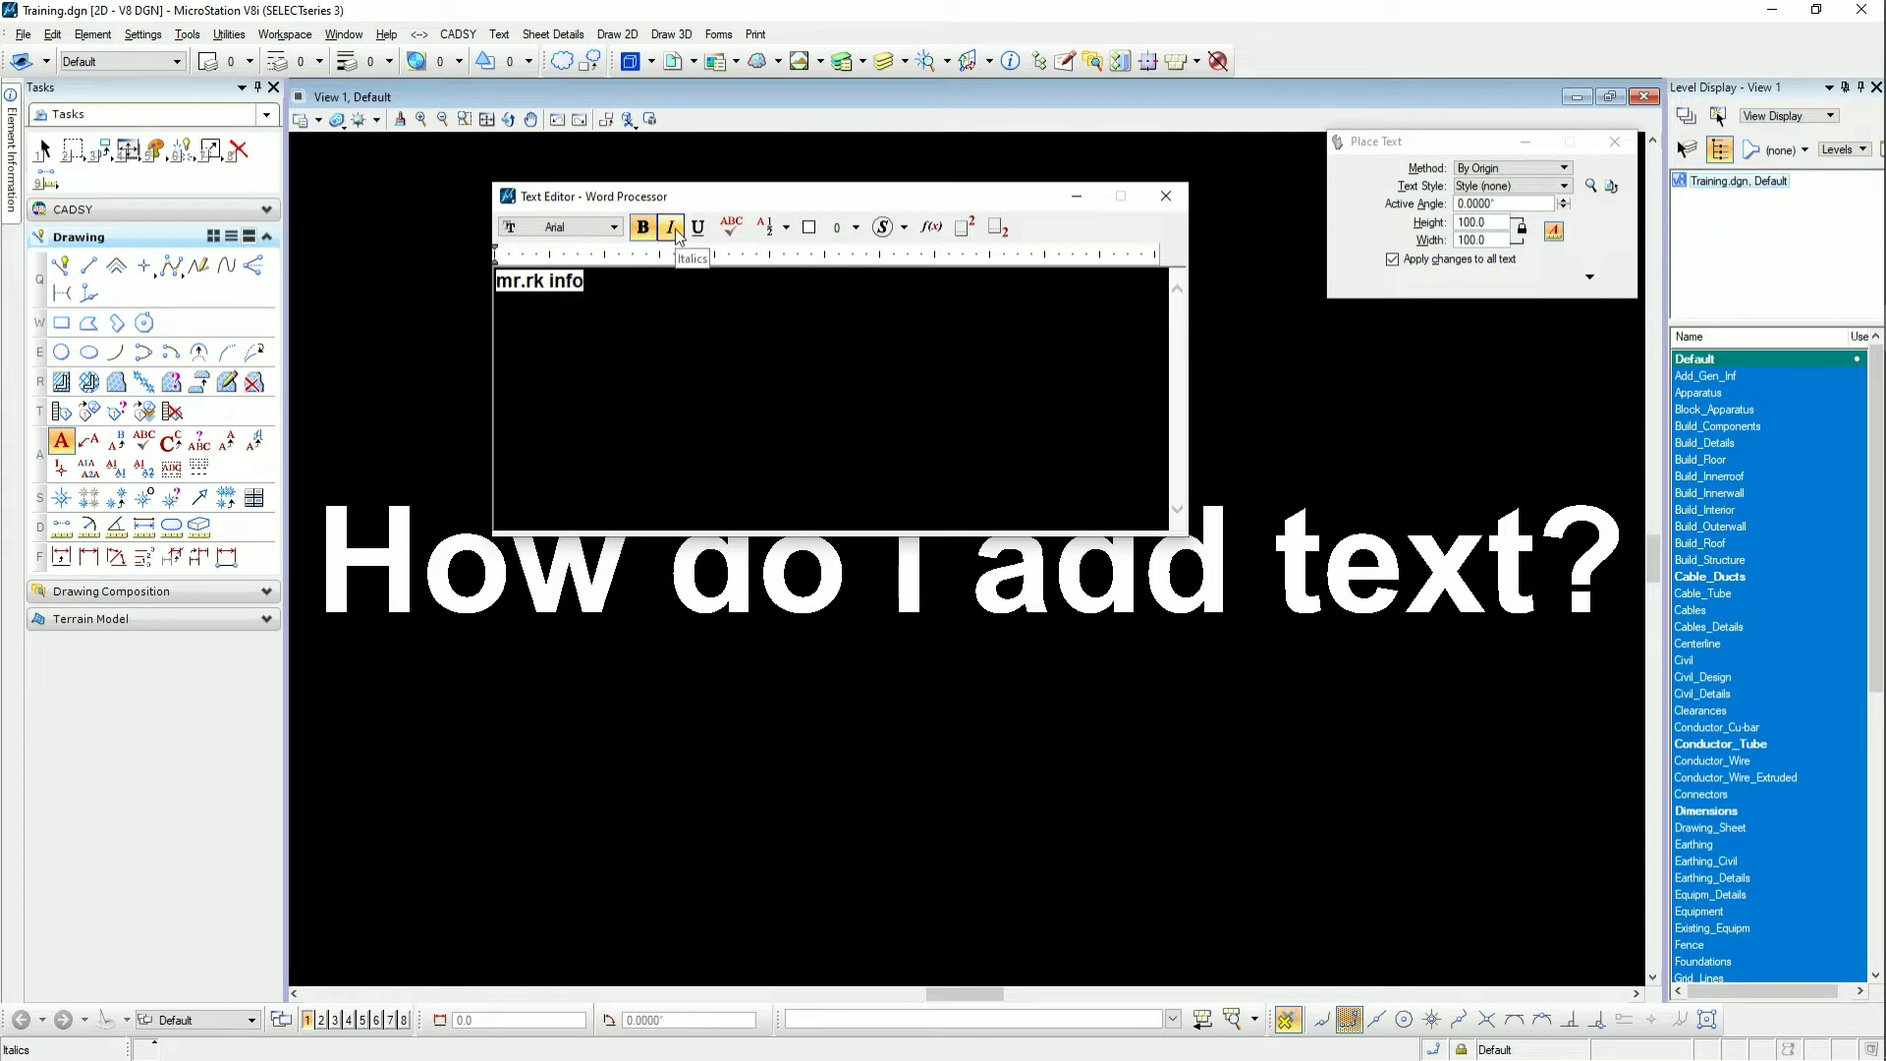
{"action": "left_click", "coordinate": [672, 229]}
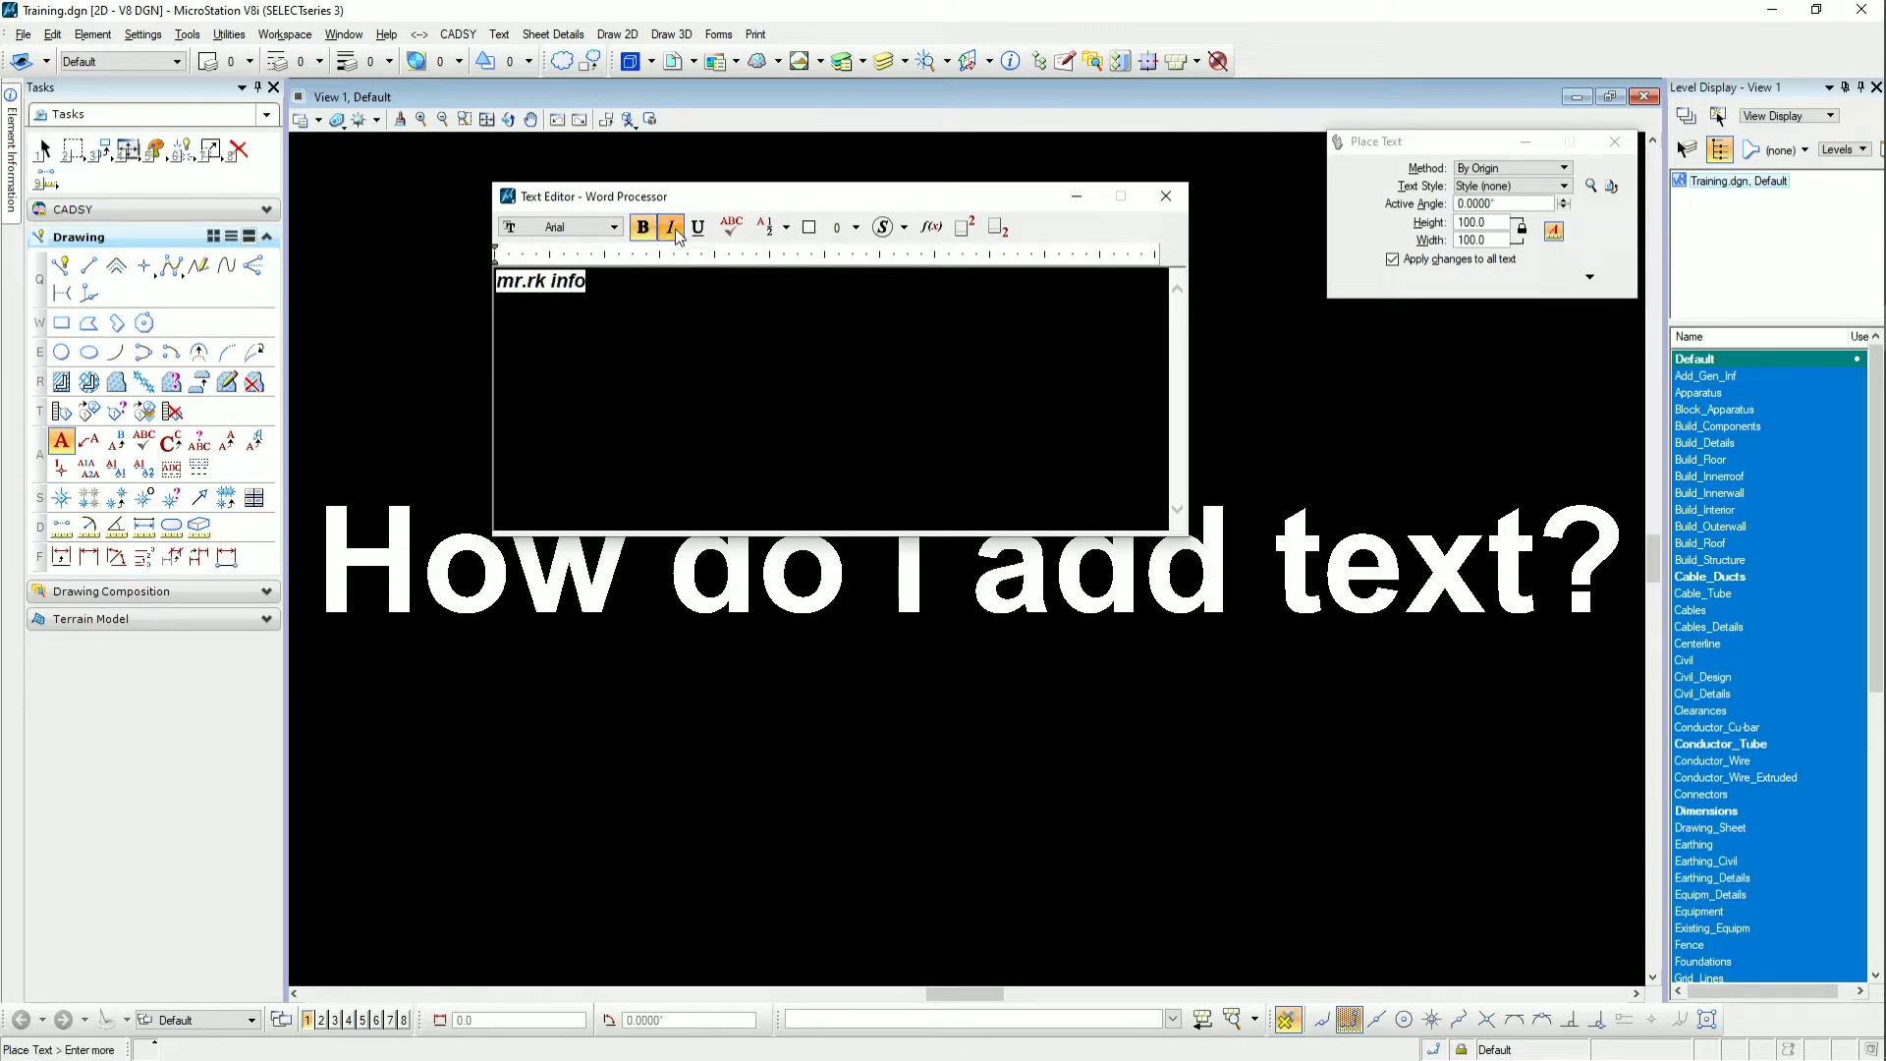
{"action": "left_click", "coordinate": [699, 229]}
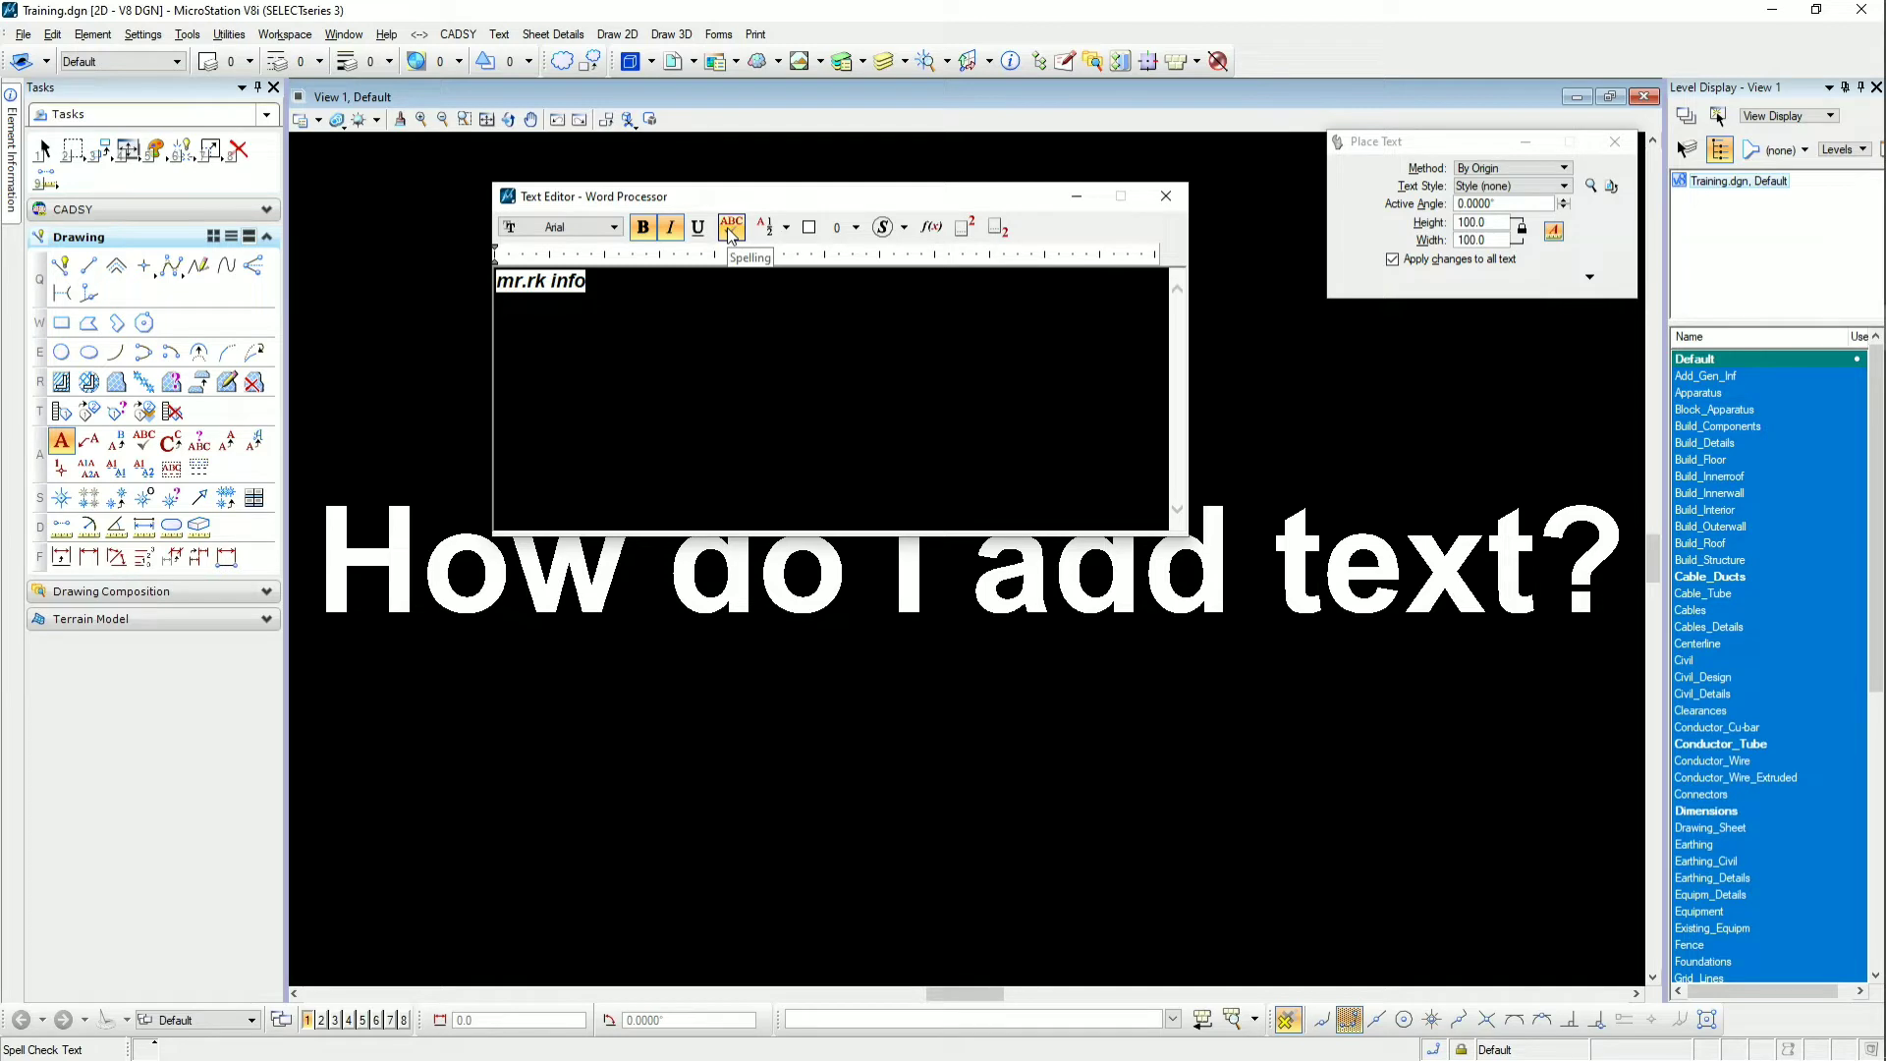
Look at the text color palette without choosing a color, and replace the selected text with the Degree symbol
{"action": "left_click", "coordinate": [809, 231]}
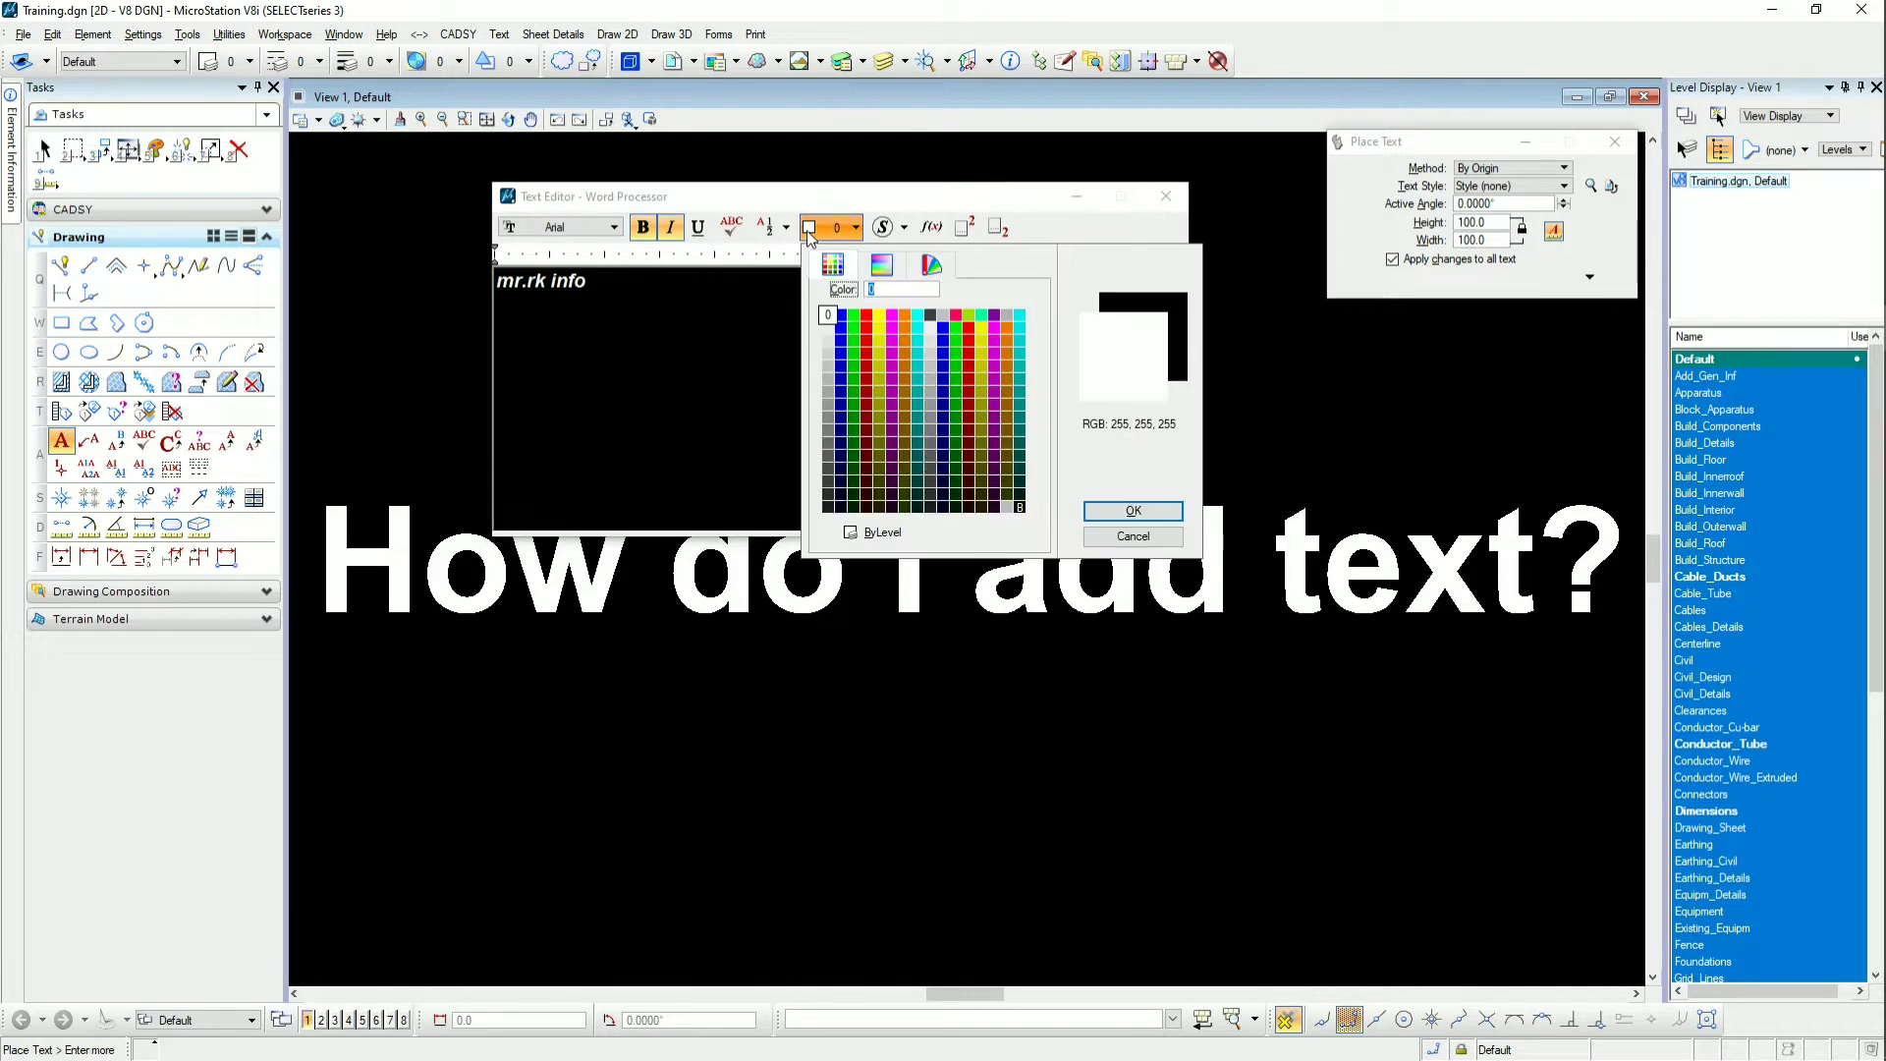
{"action": "left_click", "coordinate": [851, 203]}
{"action": "left_click", "coordinate": [903, 228]}
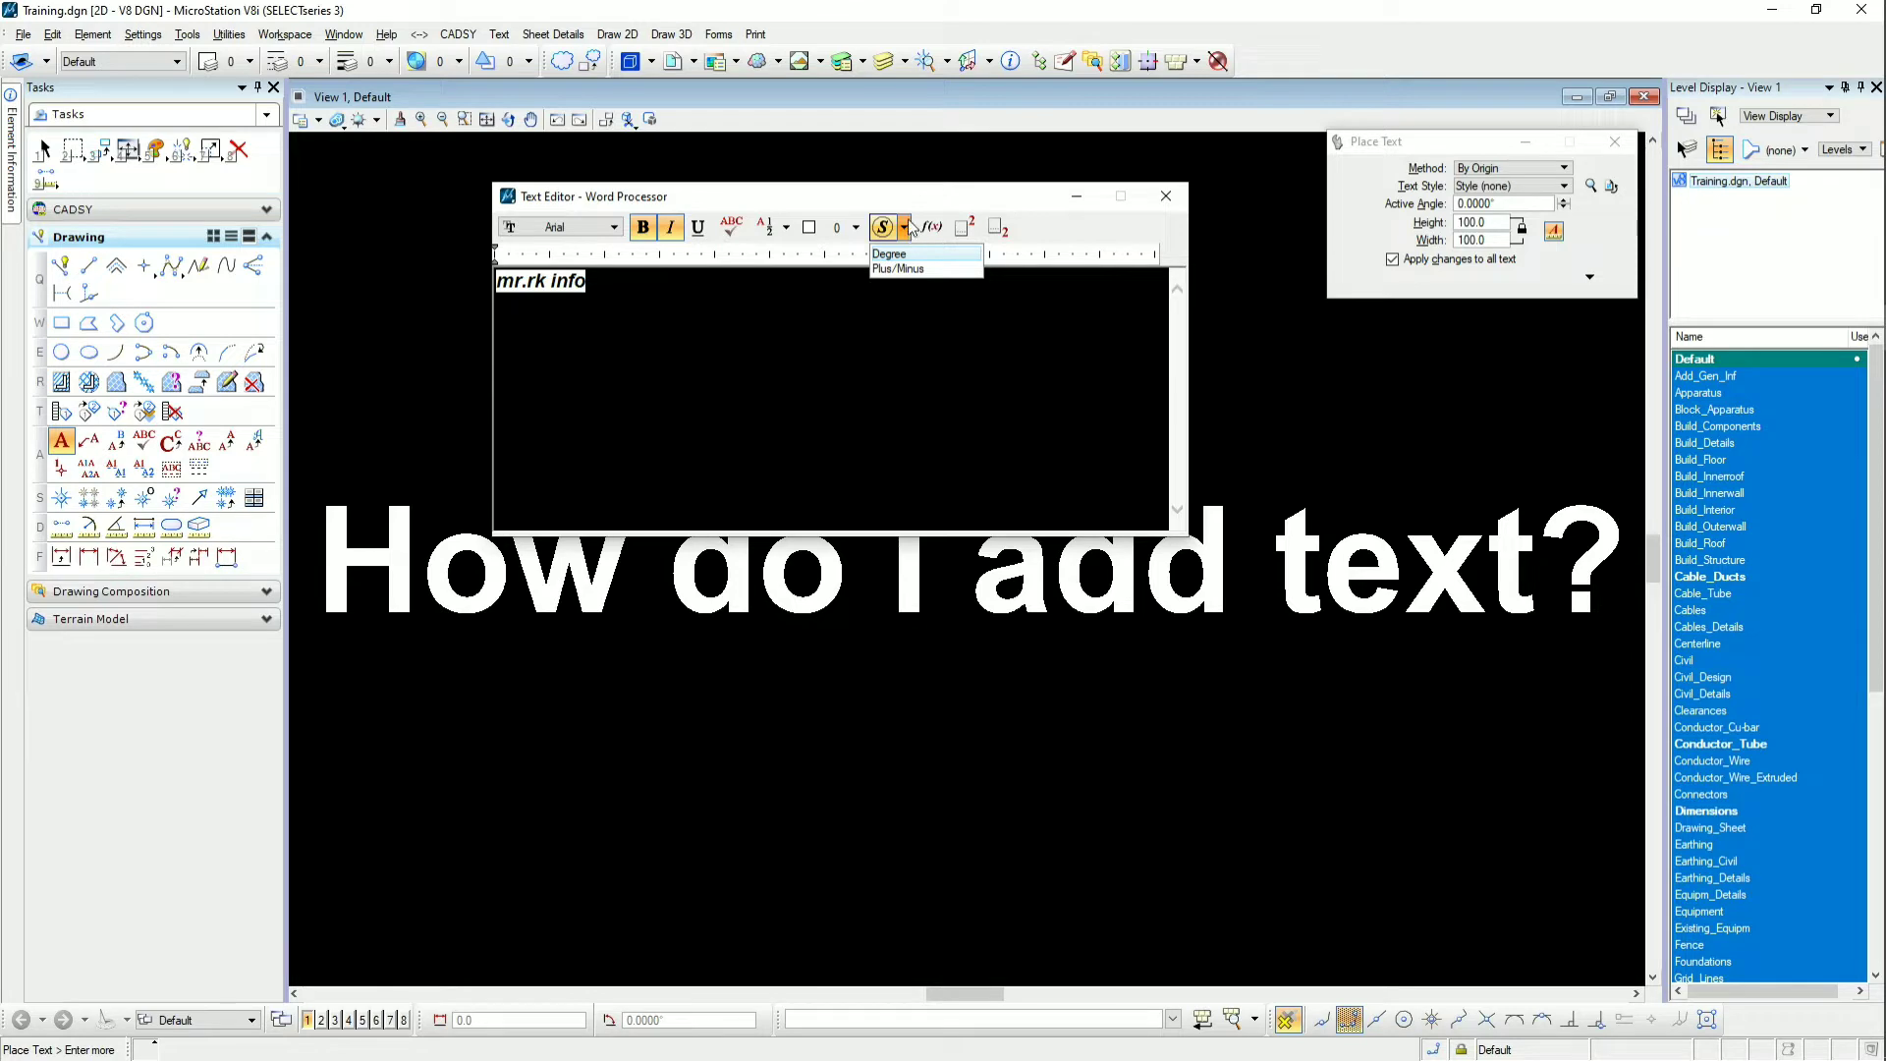
{"action": "key", "text": "Return"}
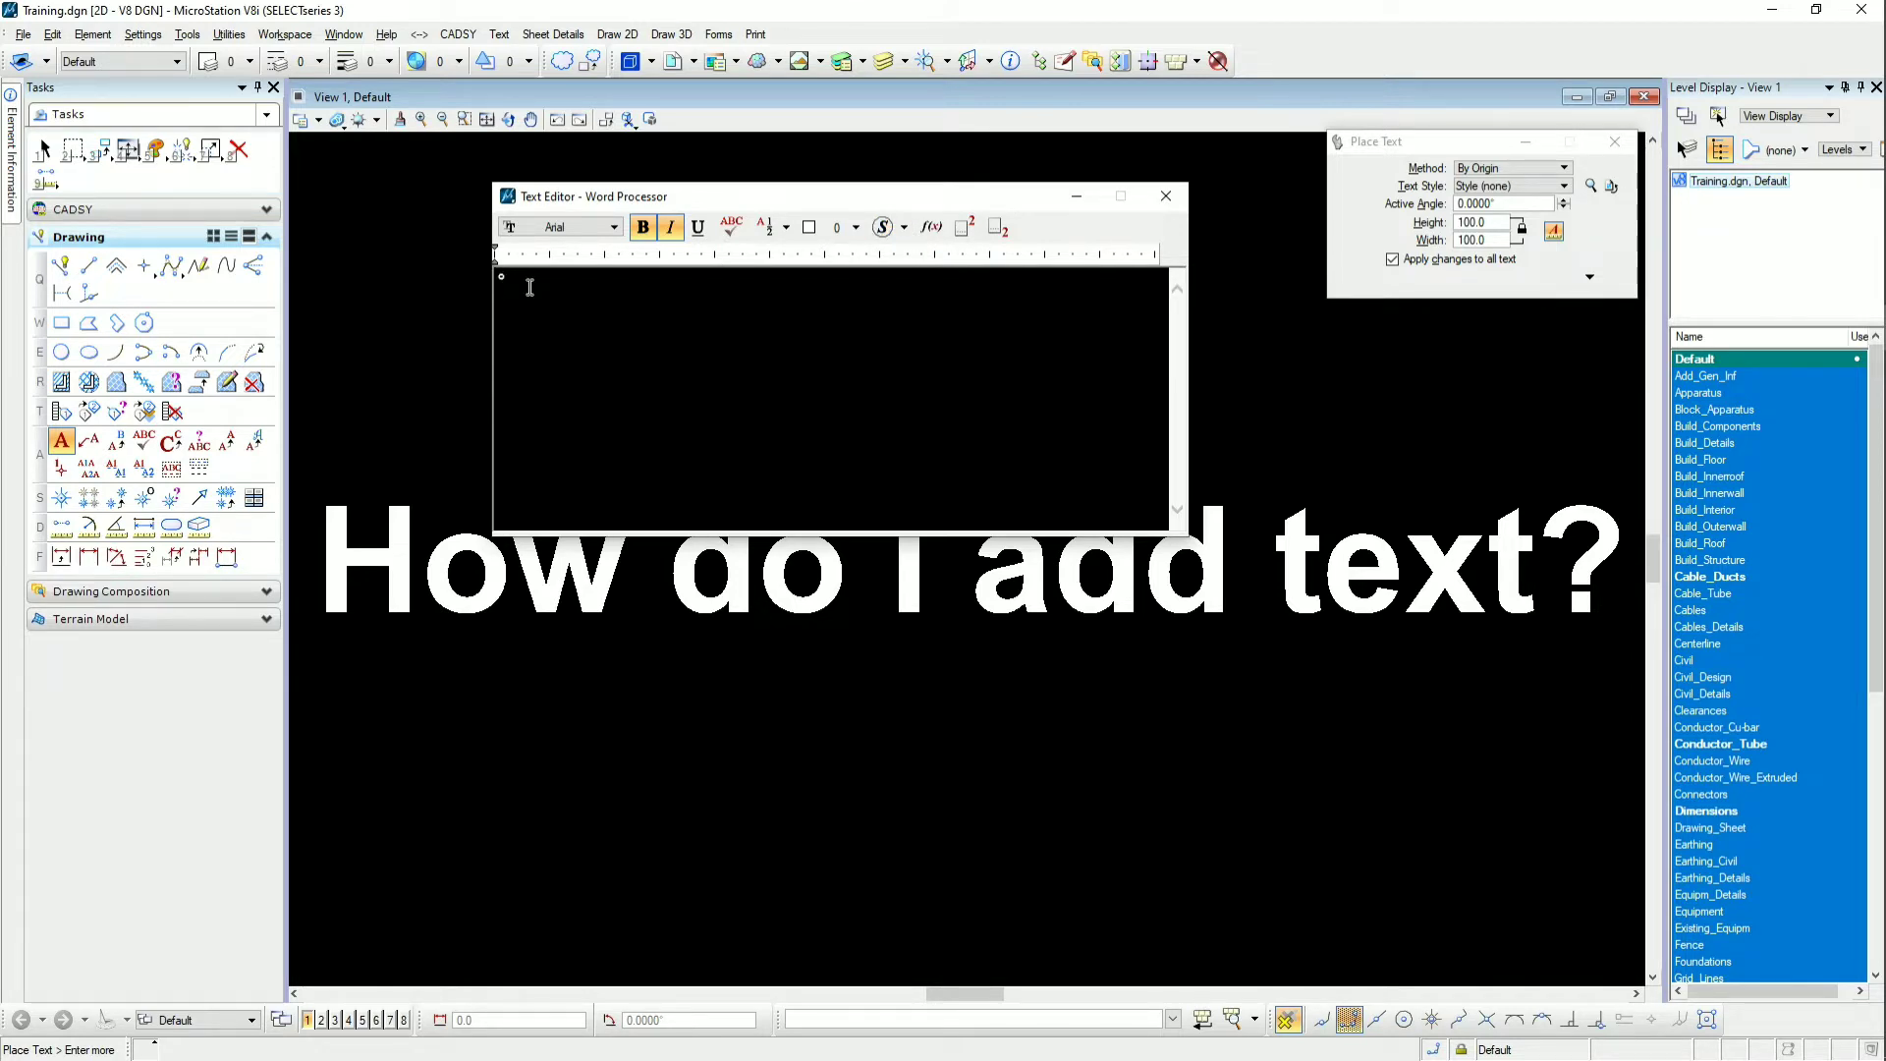
Replace the degree symbol with the text "Mr.RK info" and set its font to SIMPLEX8
{"action": "double_click", "coordinate": [531, 287]}
{"action": "type", "text": "Mr.RK info"}
{"action": "left_click", "coordinate": [614, 227]}
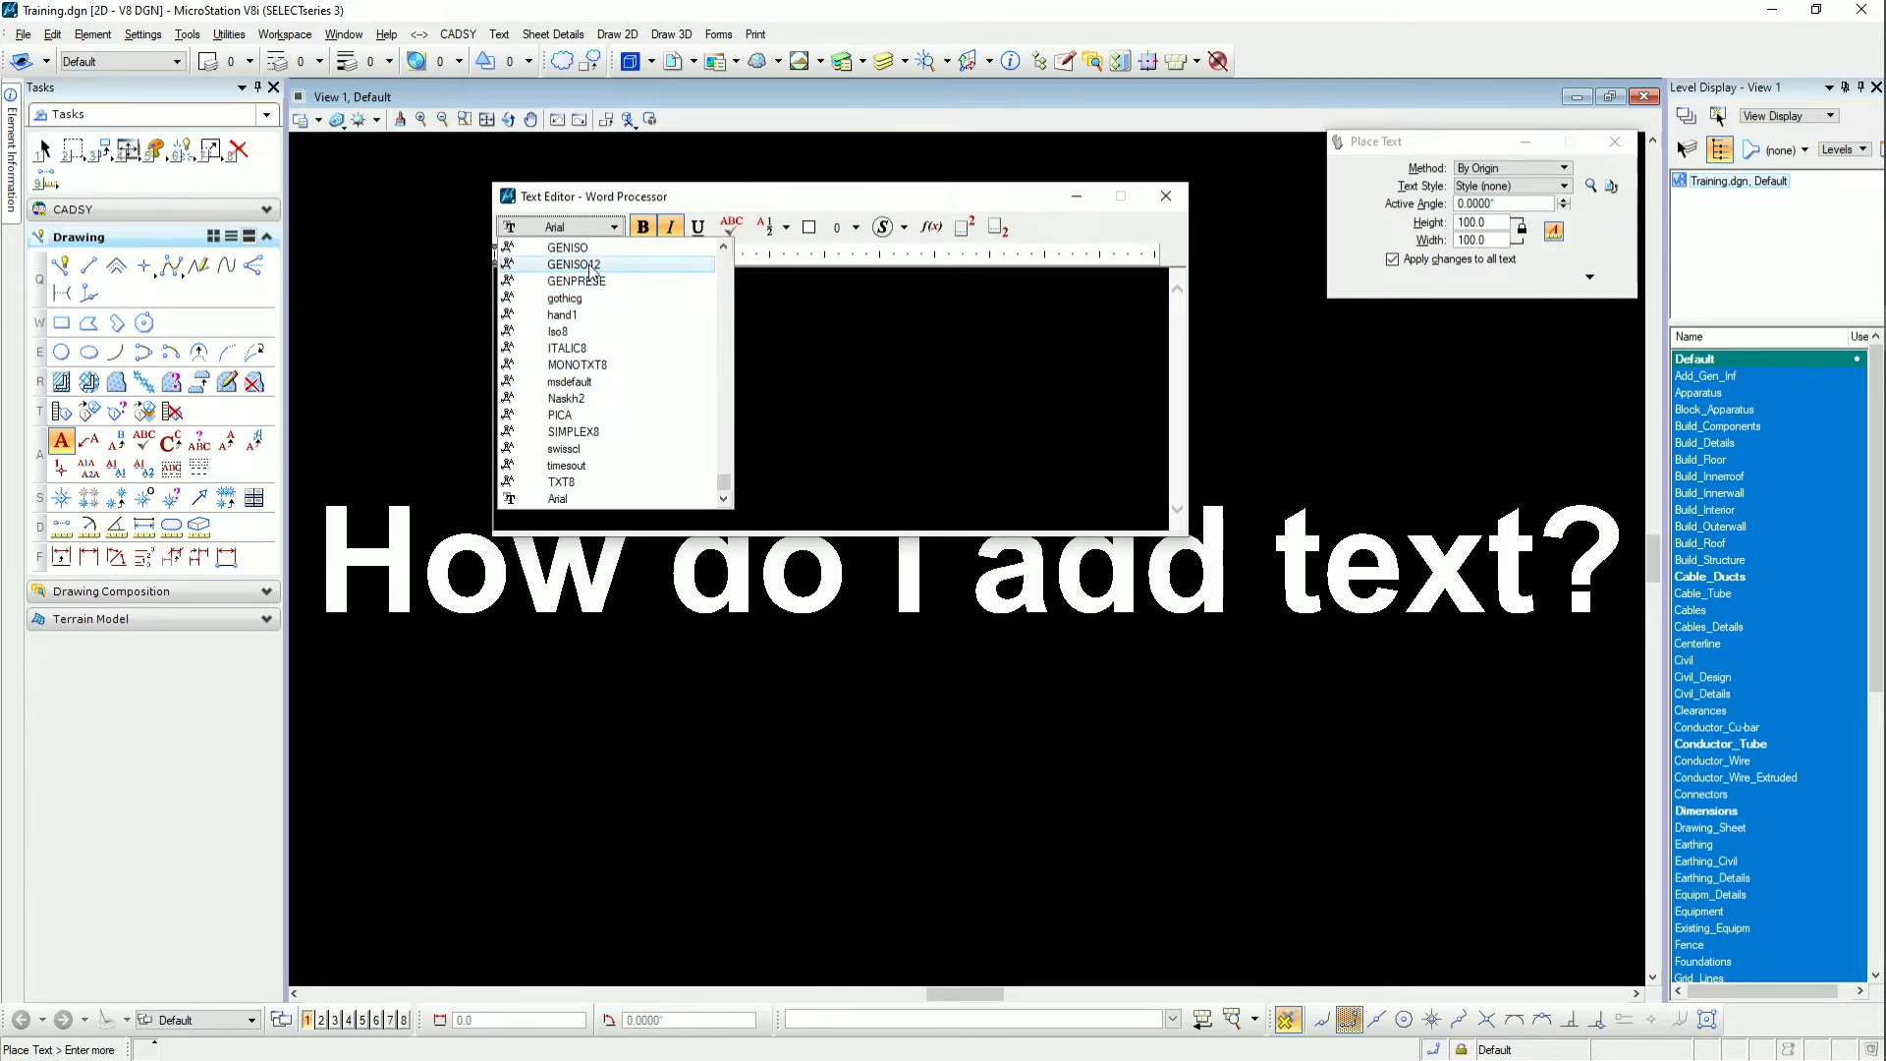
{"action": "left_click", "coordinate": [586, 432]}
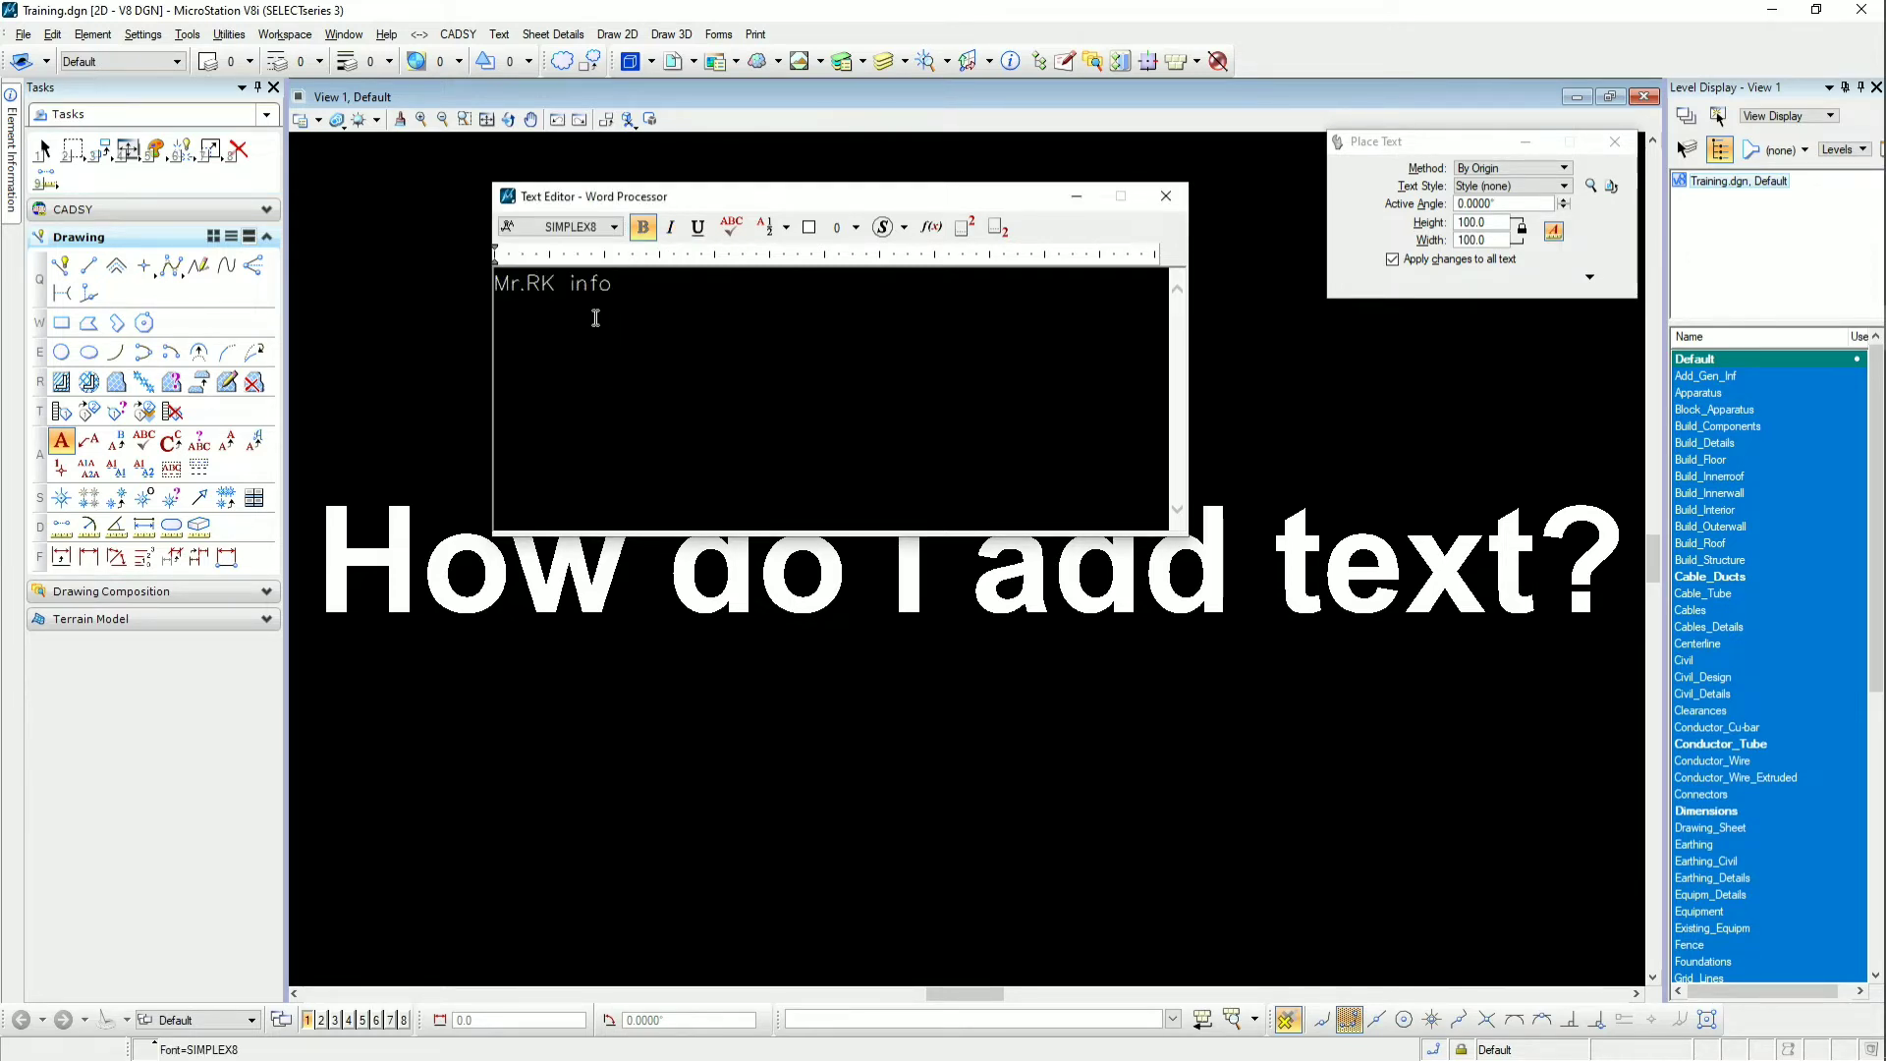
Try the GENISO font on the "Mr.RK info" text, and settle on the gothicg font
{"action": "left_click", "coordinate": [614, 227]}
{"action": "left_click", "coordinate": [586, 283]}
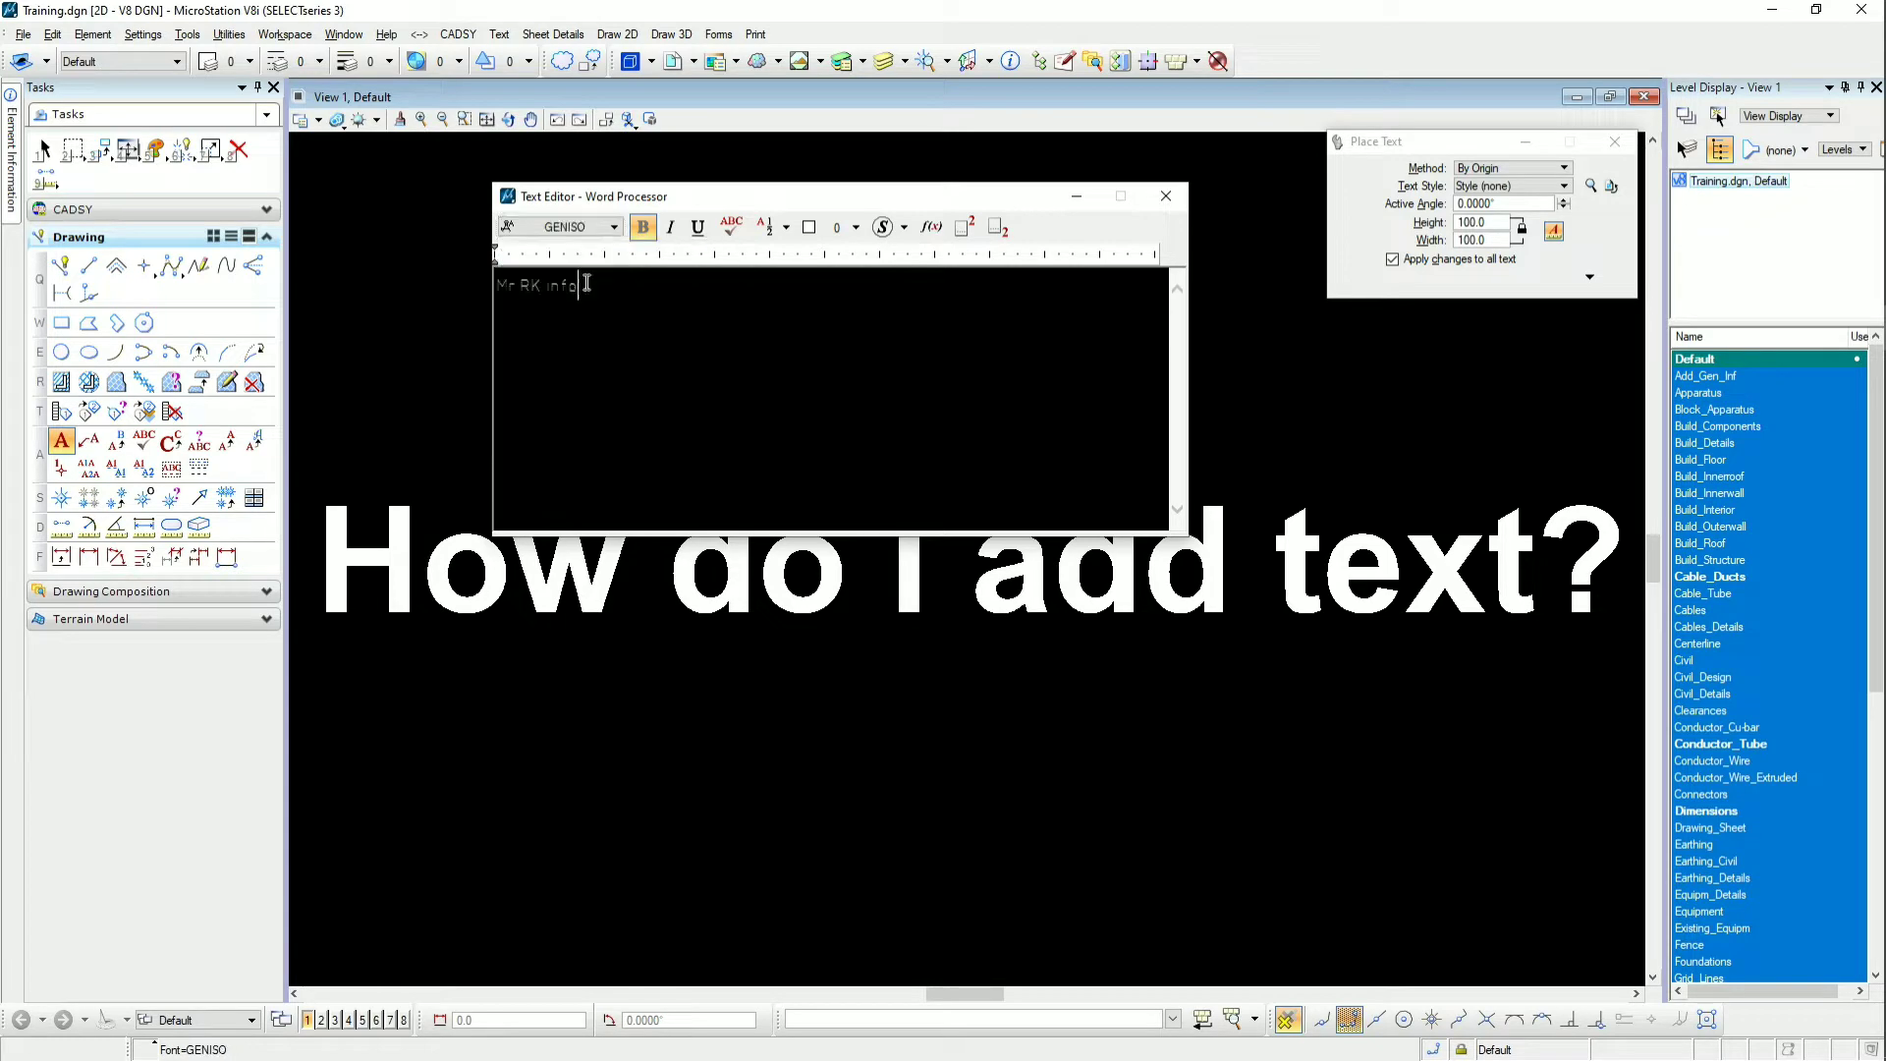
{"action": "left_click", "coordinate": [614, 227]}
{"action": "left_click", "coordinate": [584, 312]}
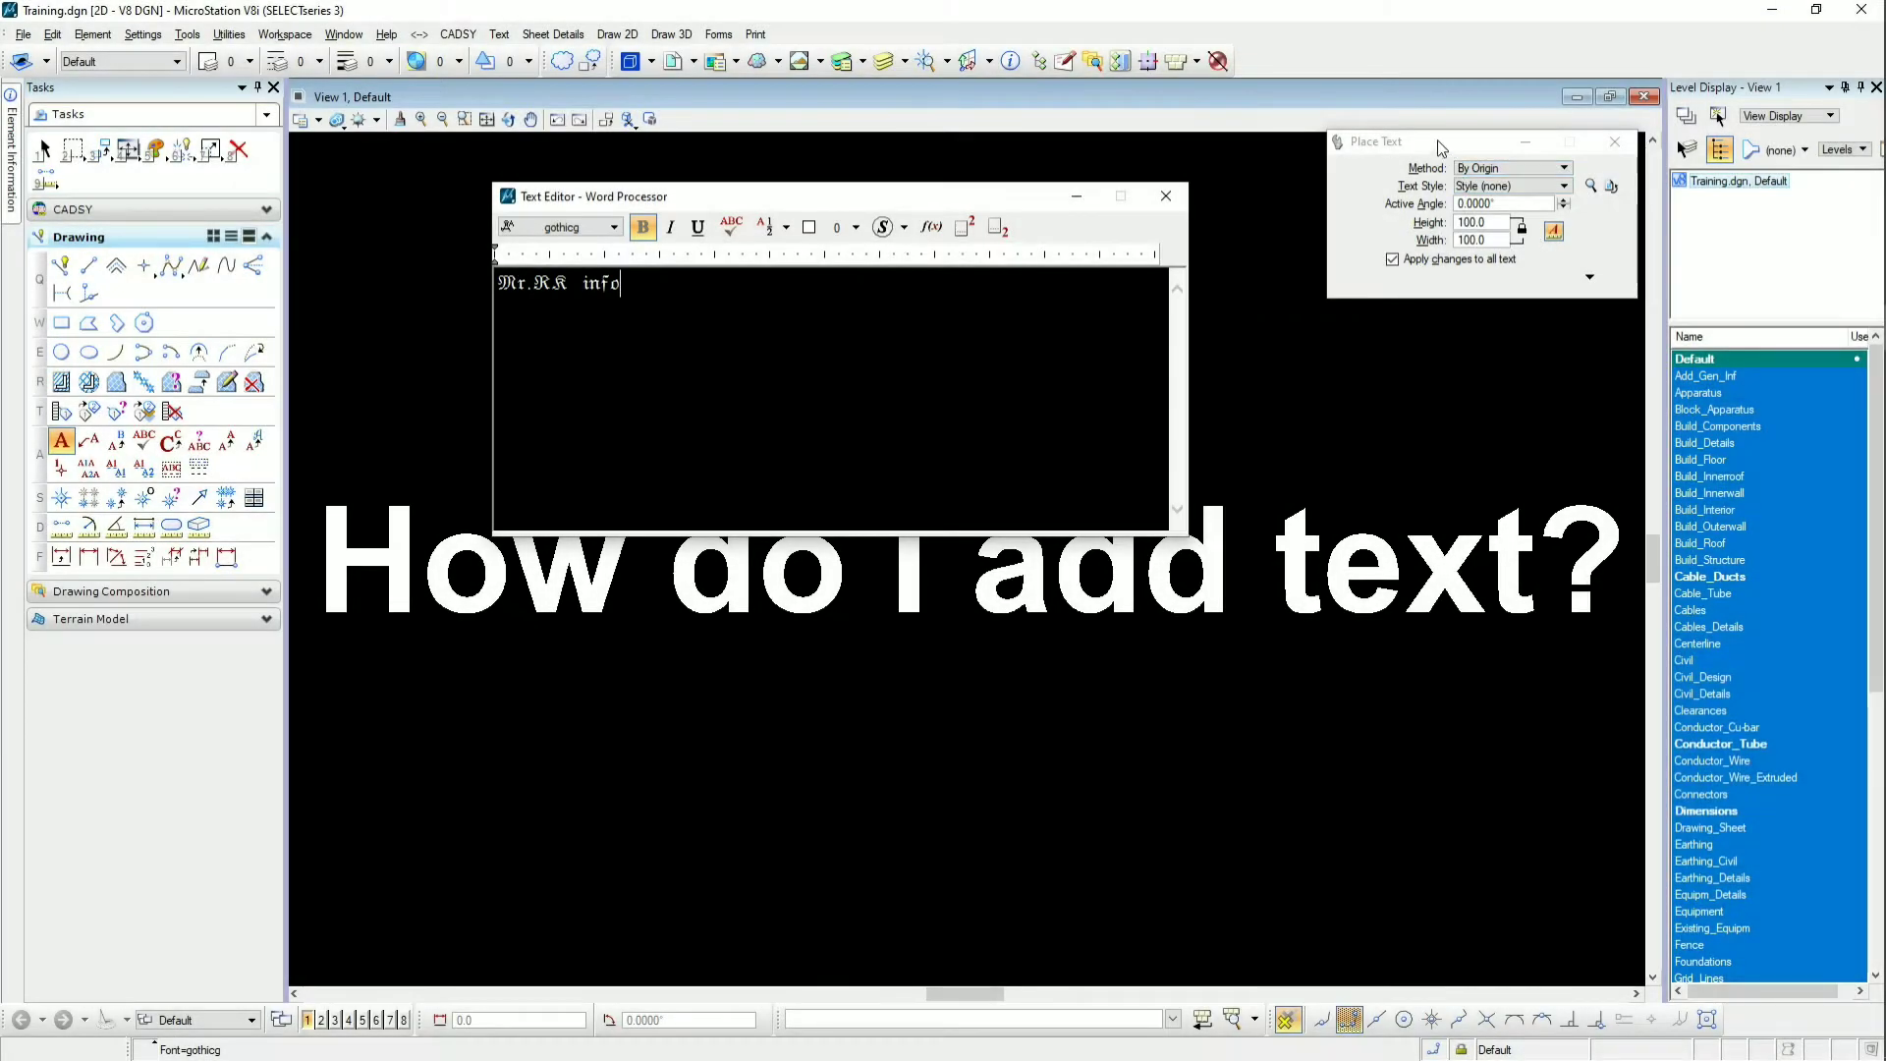
Review the available text placement methods and keep By Origin
{"action": "left_click_drag", "start_coordinate": [1440, 146], "coordinate": [1412, 206]}
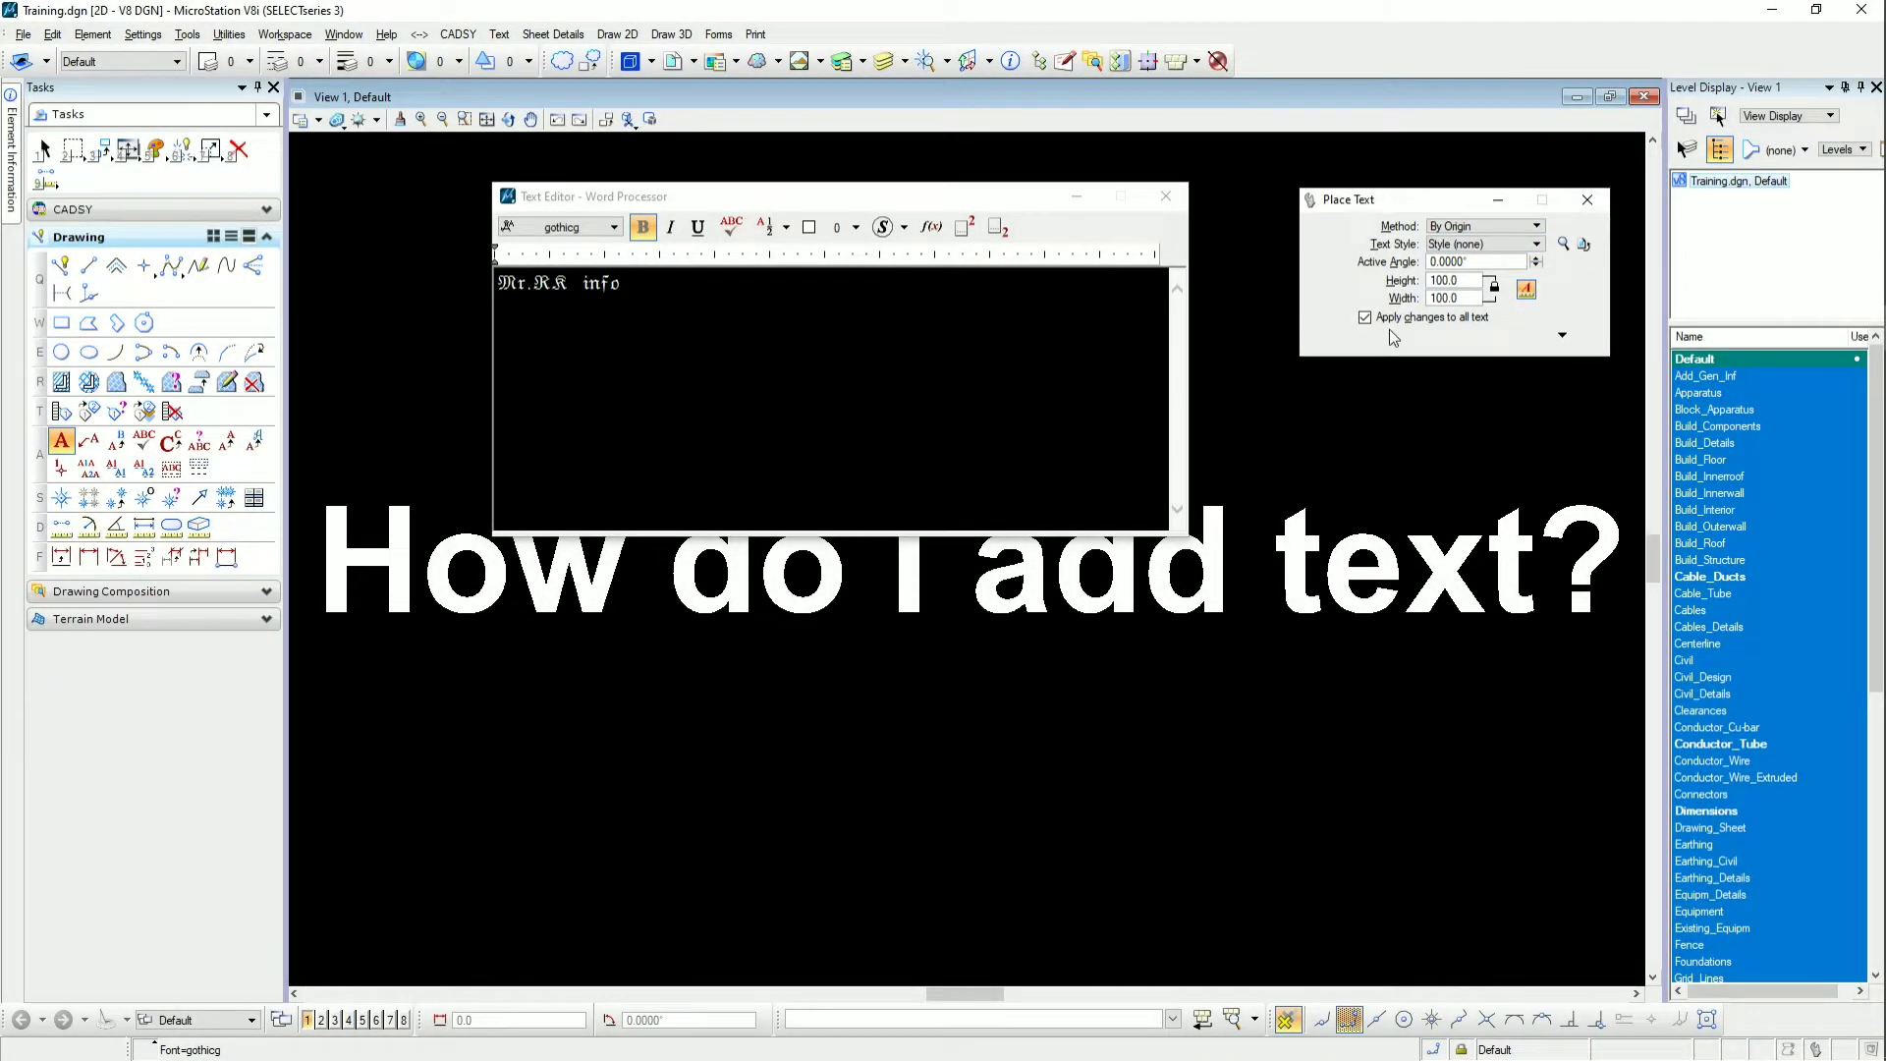
{"action": "left_click", "coordinate": [1479, 226]}
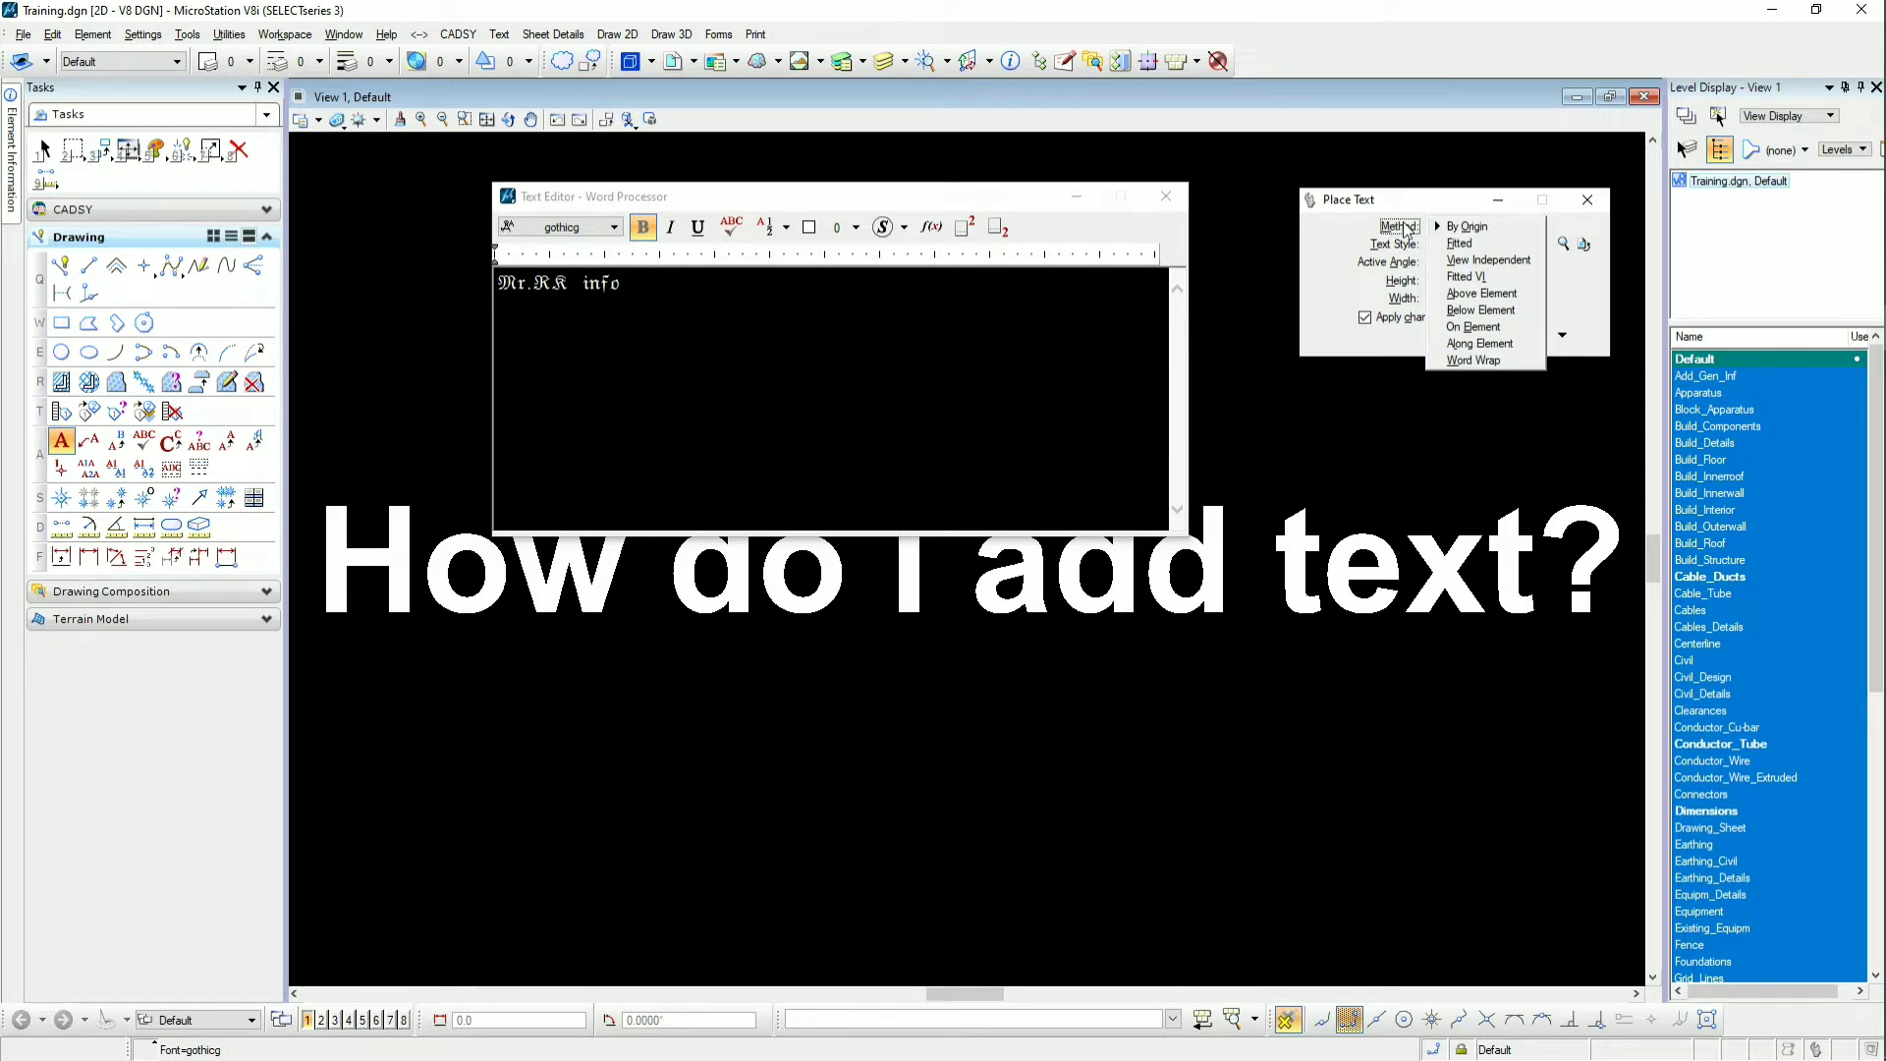
{"action": "left_click", "coordinate": [1467, 227]}
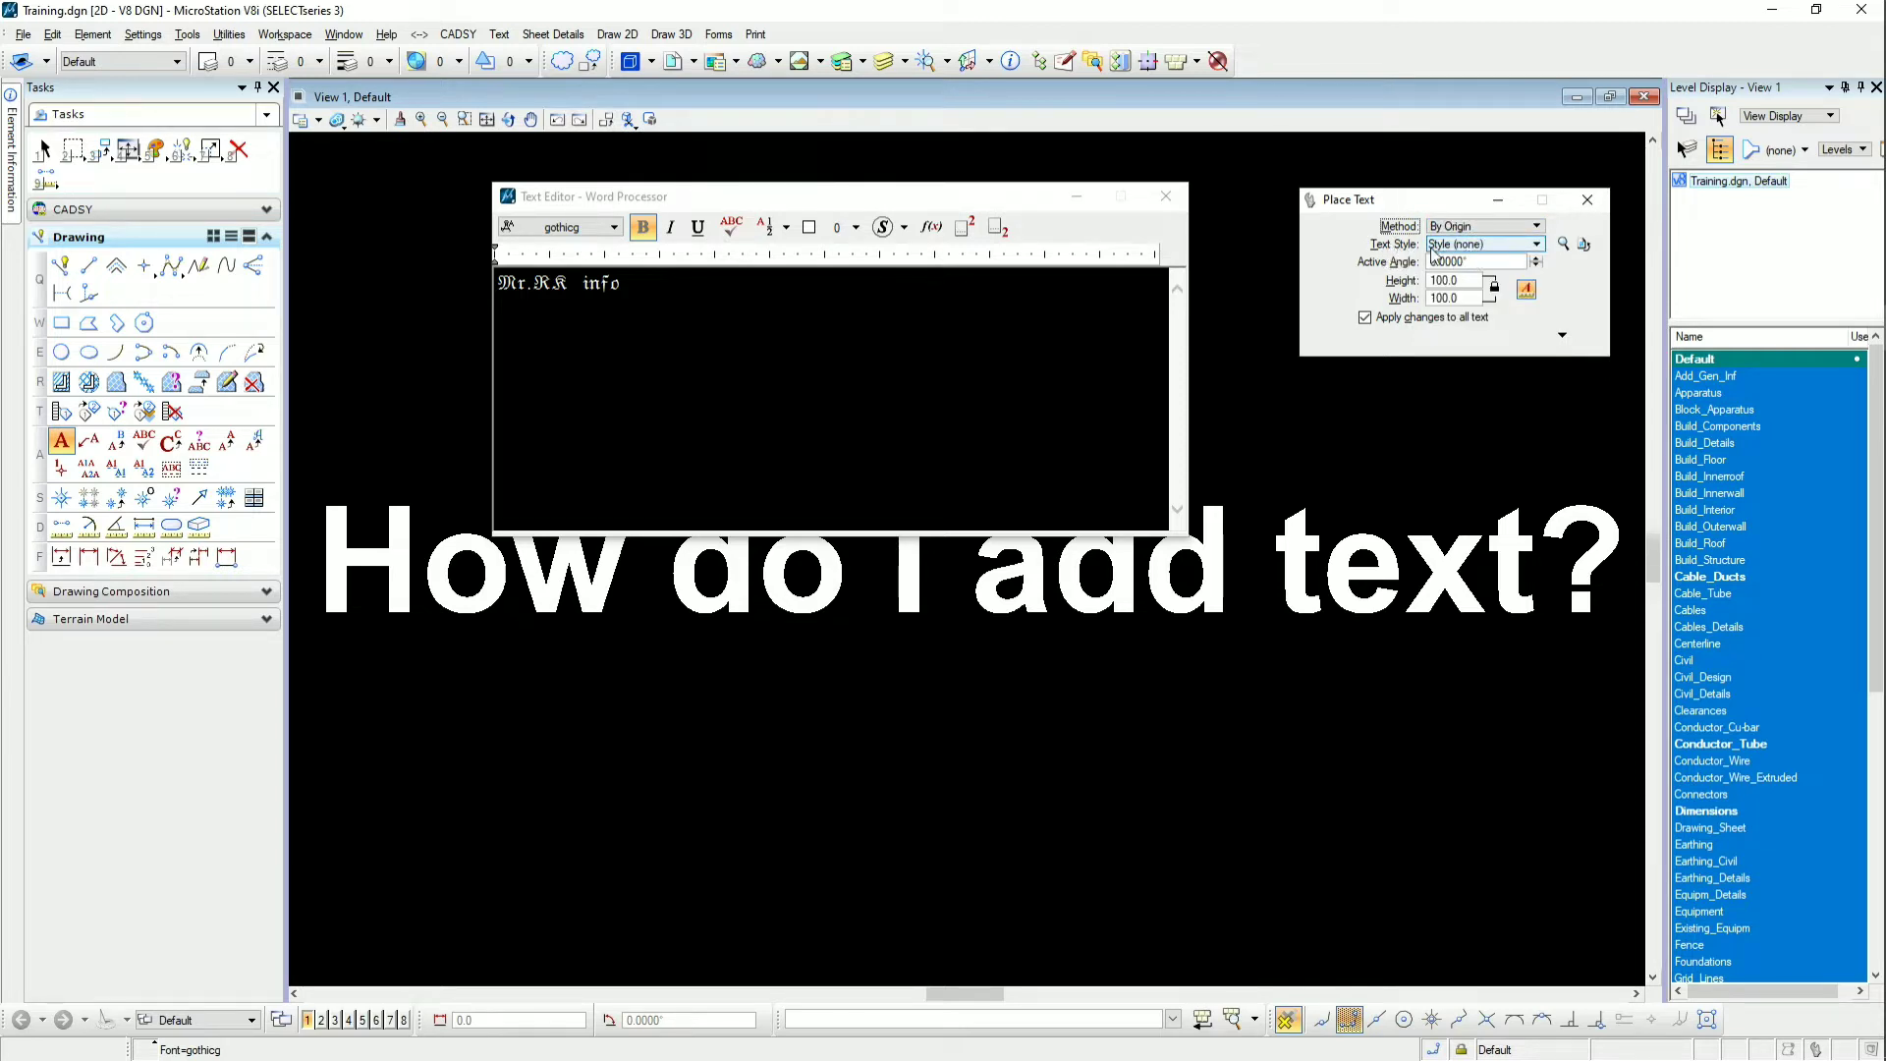
Open the text style manager and create a new text style with its default name
{"action": "left_click", "coordinate": [1563, 244]}
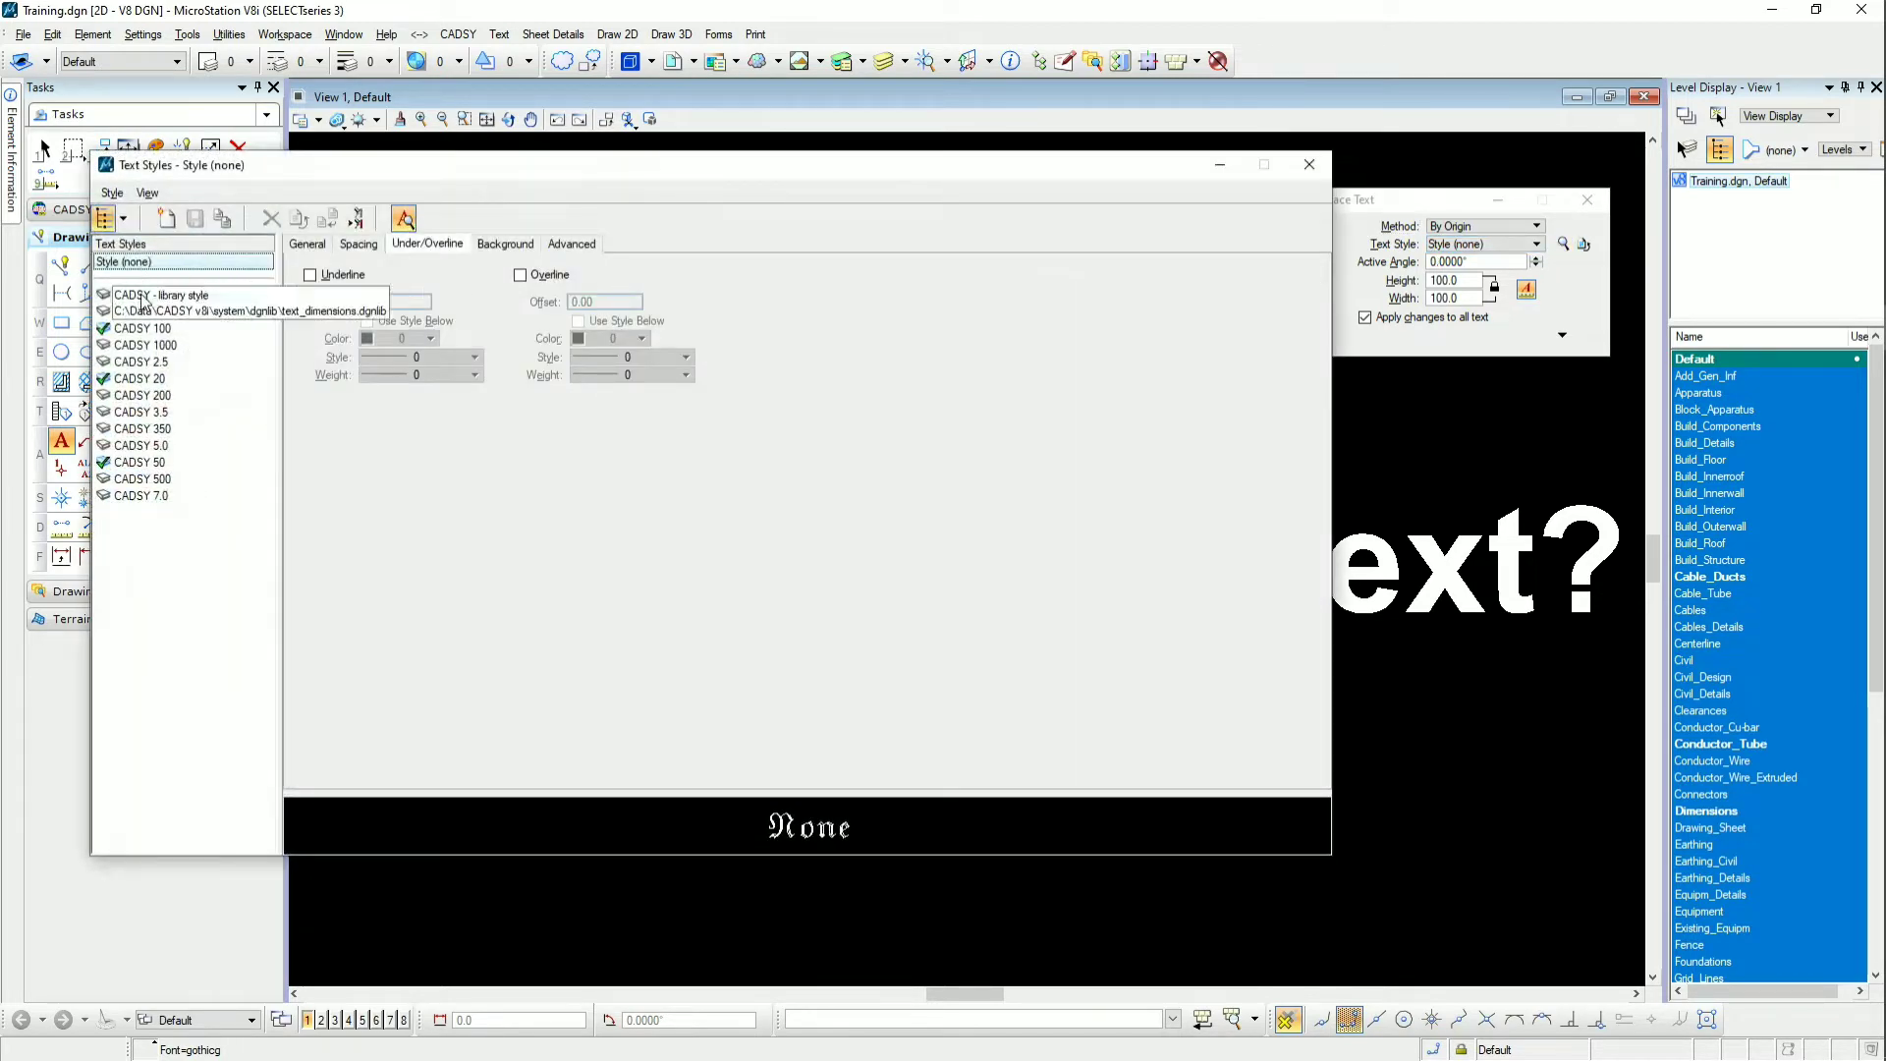
{"action": "left_click_drag", "start_coordinate": [191, 165], "coordinate": [461, 154]}
{"action": "left_click", "coordinate": [434, 206]}
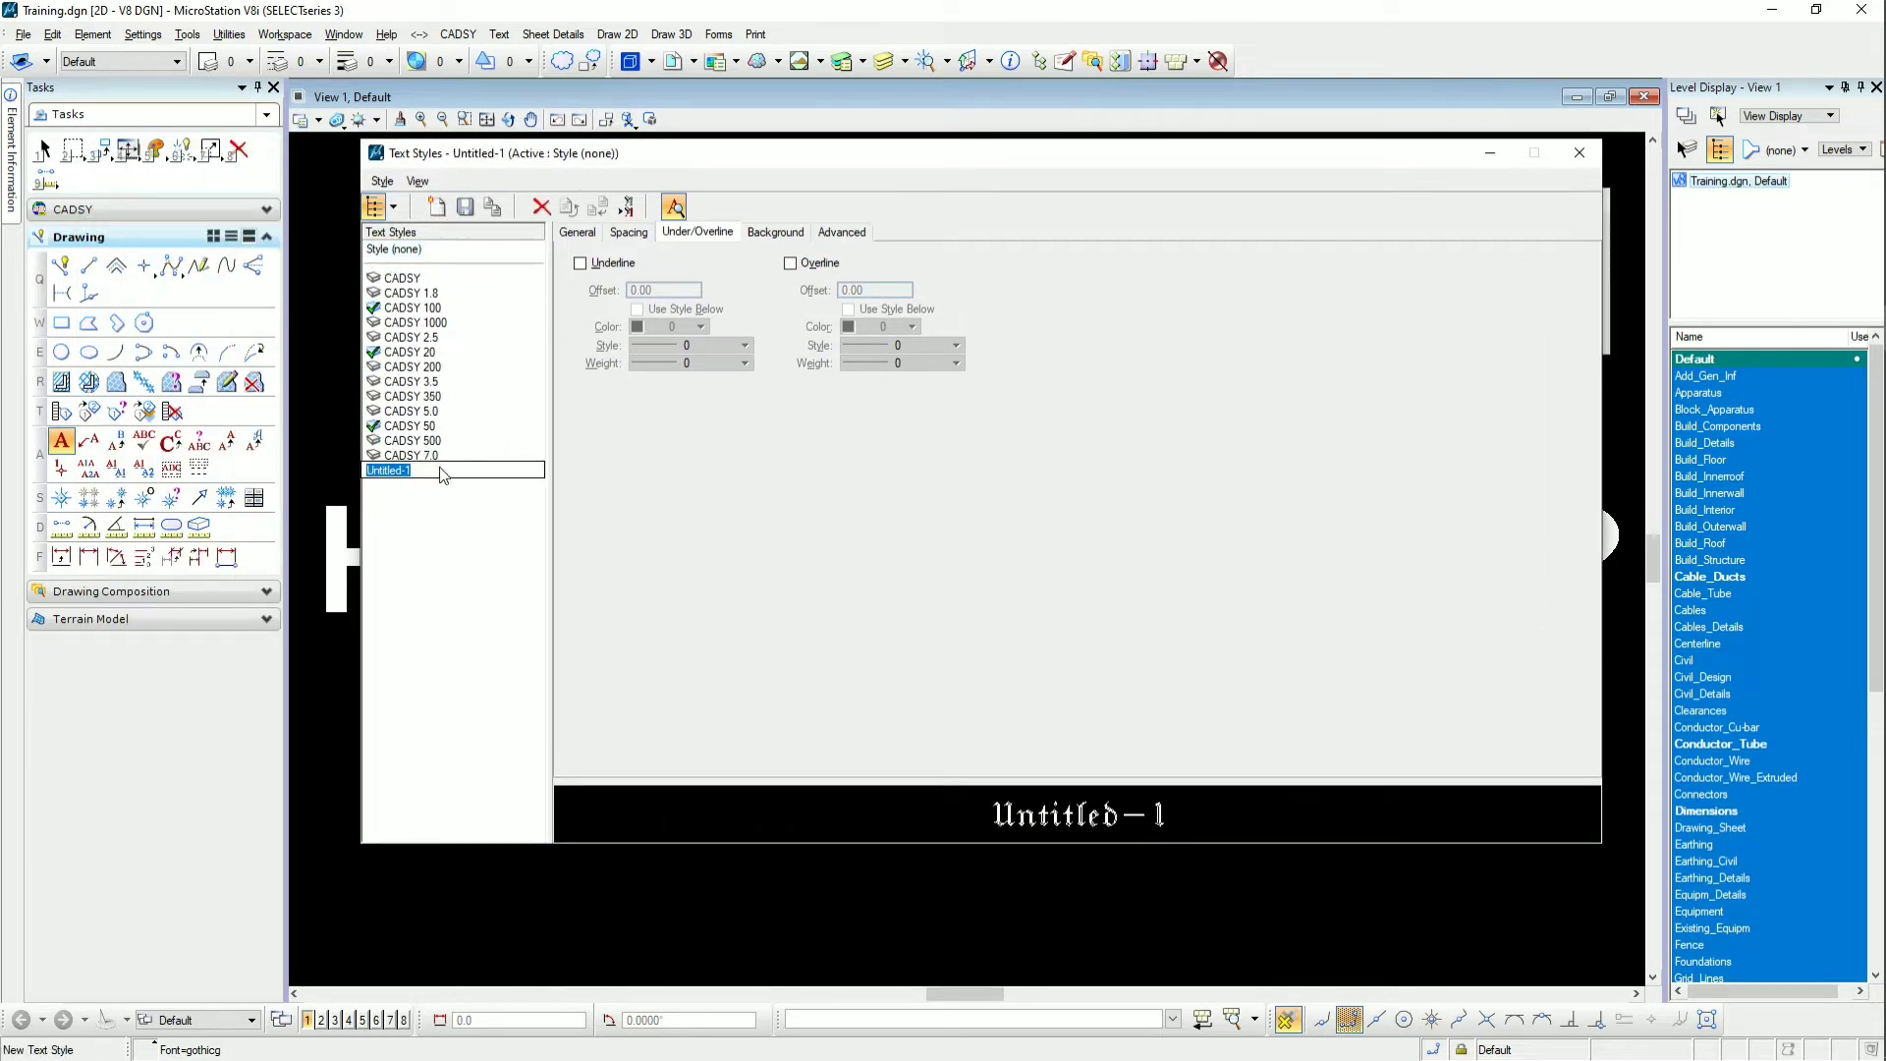
{"action": "key", "text": "Return"}
Review the new style's General, Spacing, Under/Overline and Background settings, and close the text style manager
{"action": "left_click", "coordinate": [599, 238]}
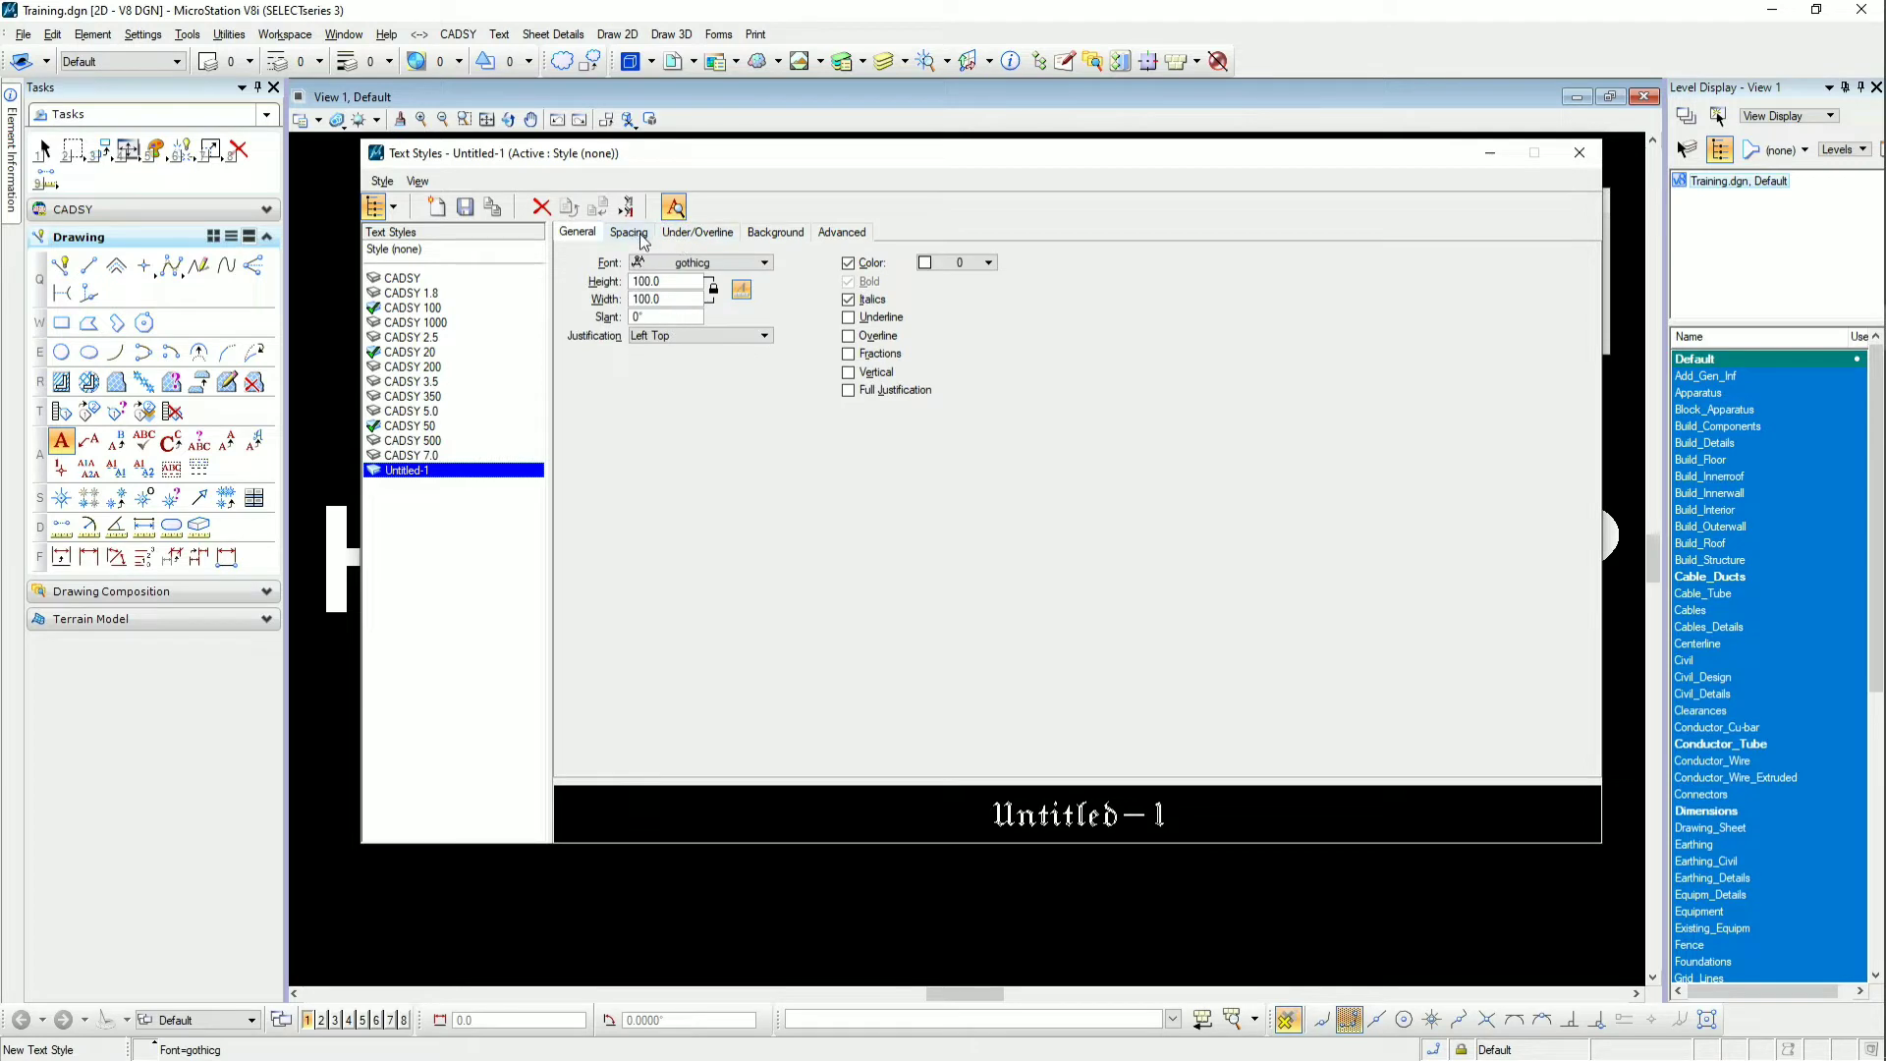
{"action": "left_click", "coordinate": [635, 236]}
{"action": "left_click", "coordinate": [690, 236]}
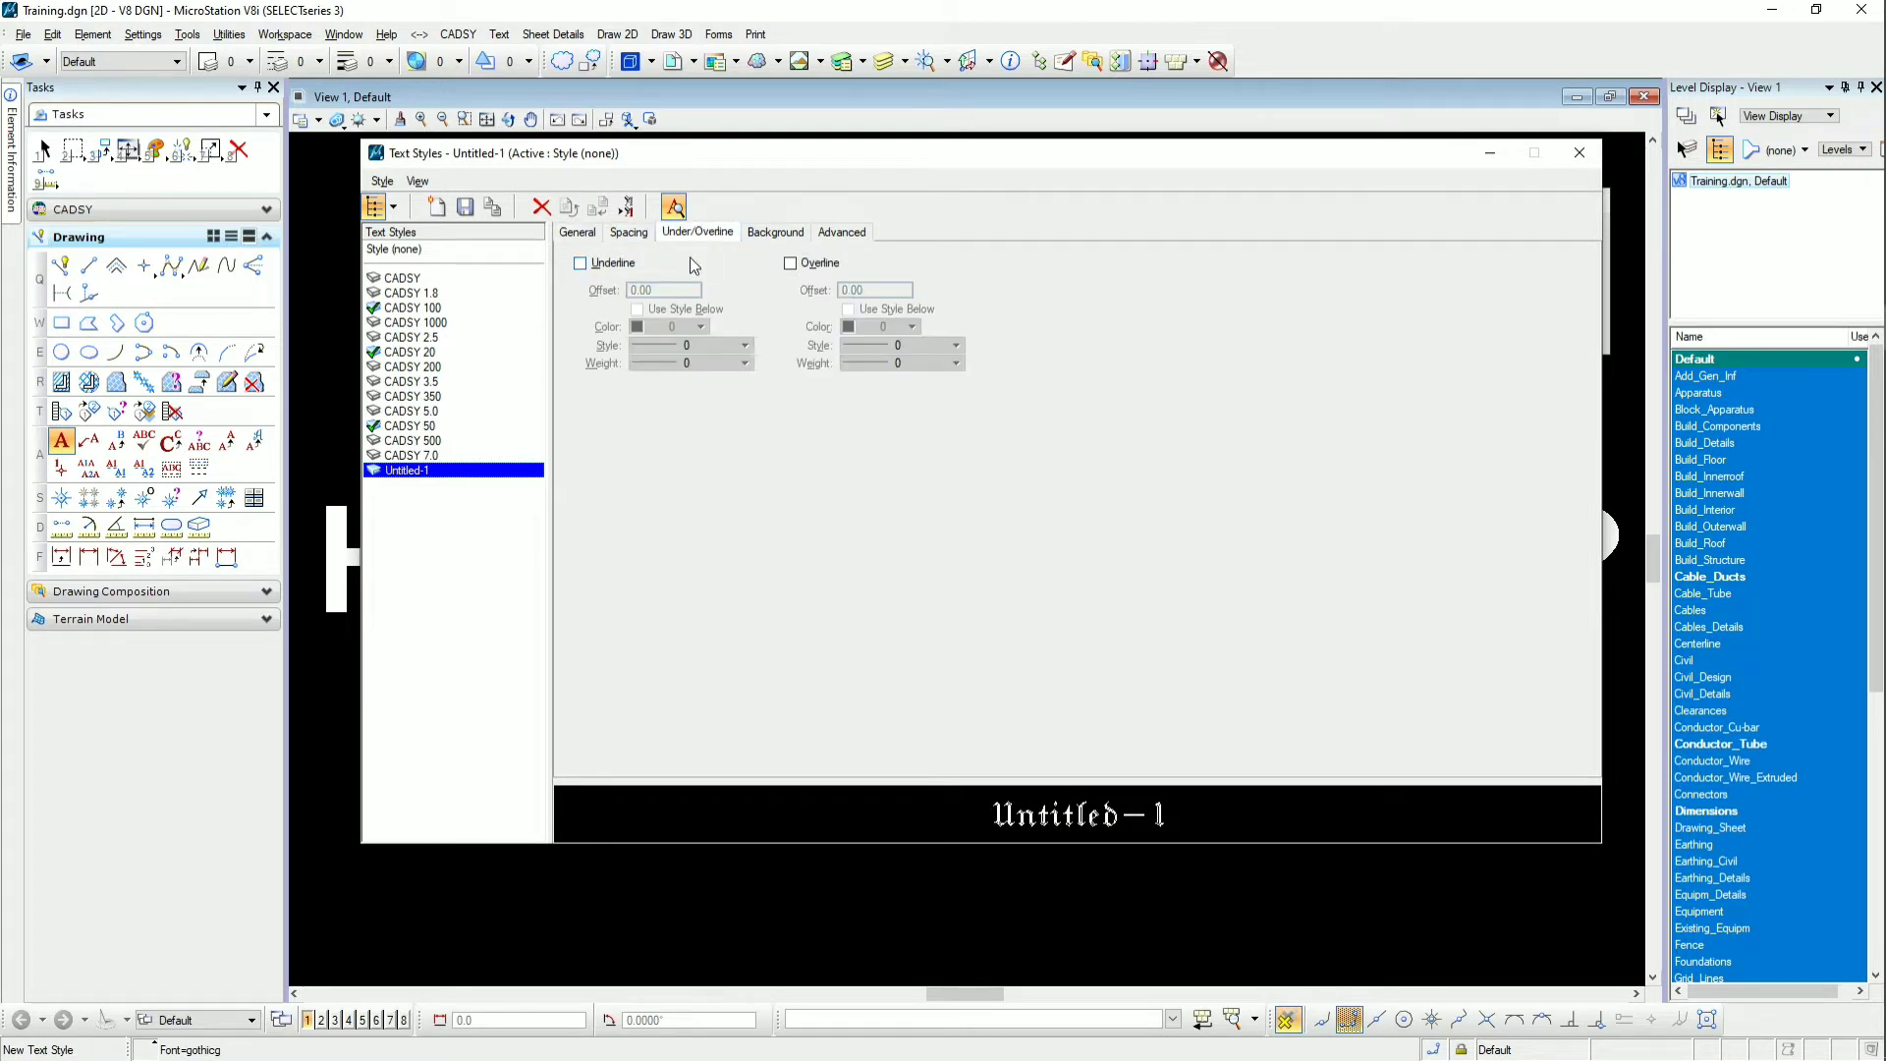
{"action": "left_click", "coordinate": [766, 238]}
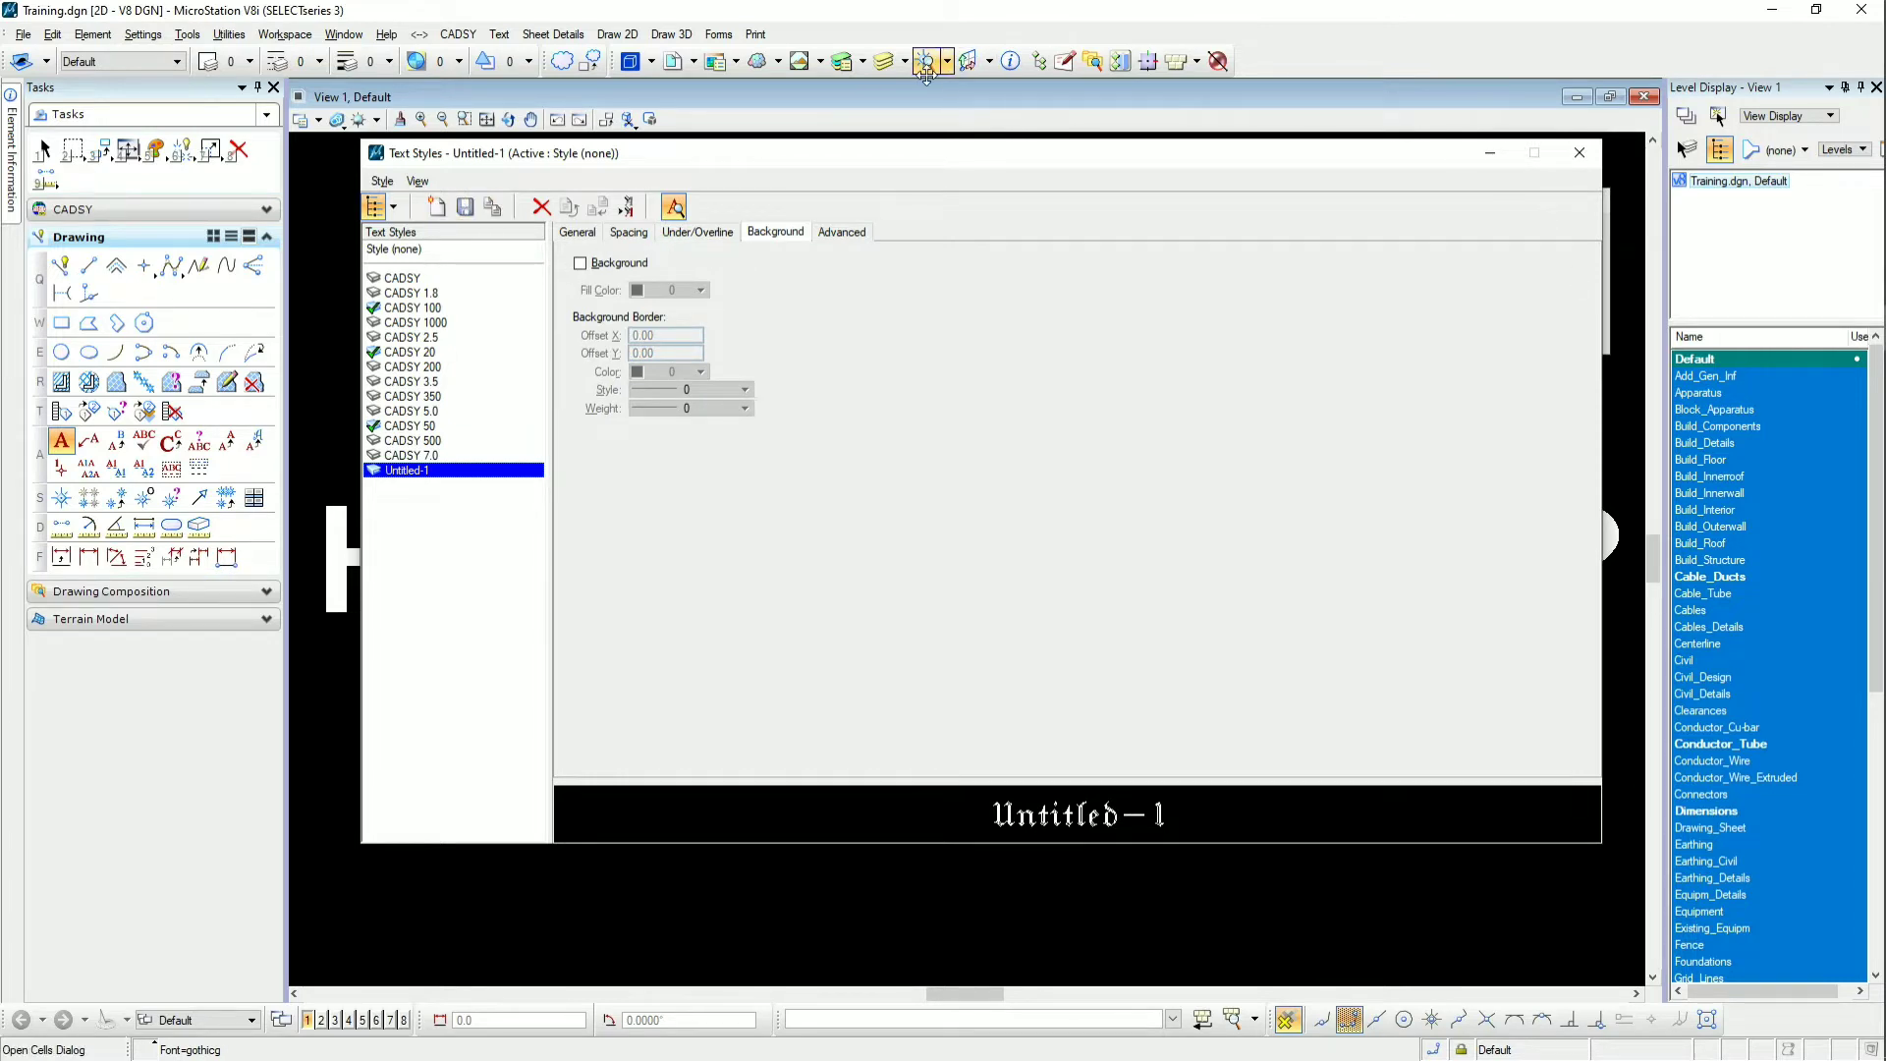
{"action": "left_click", "coordinate": [1577, 155]}
{"action": "left_click", "coordinate": [935, 434]}
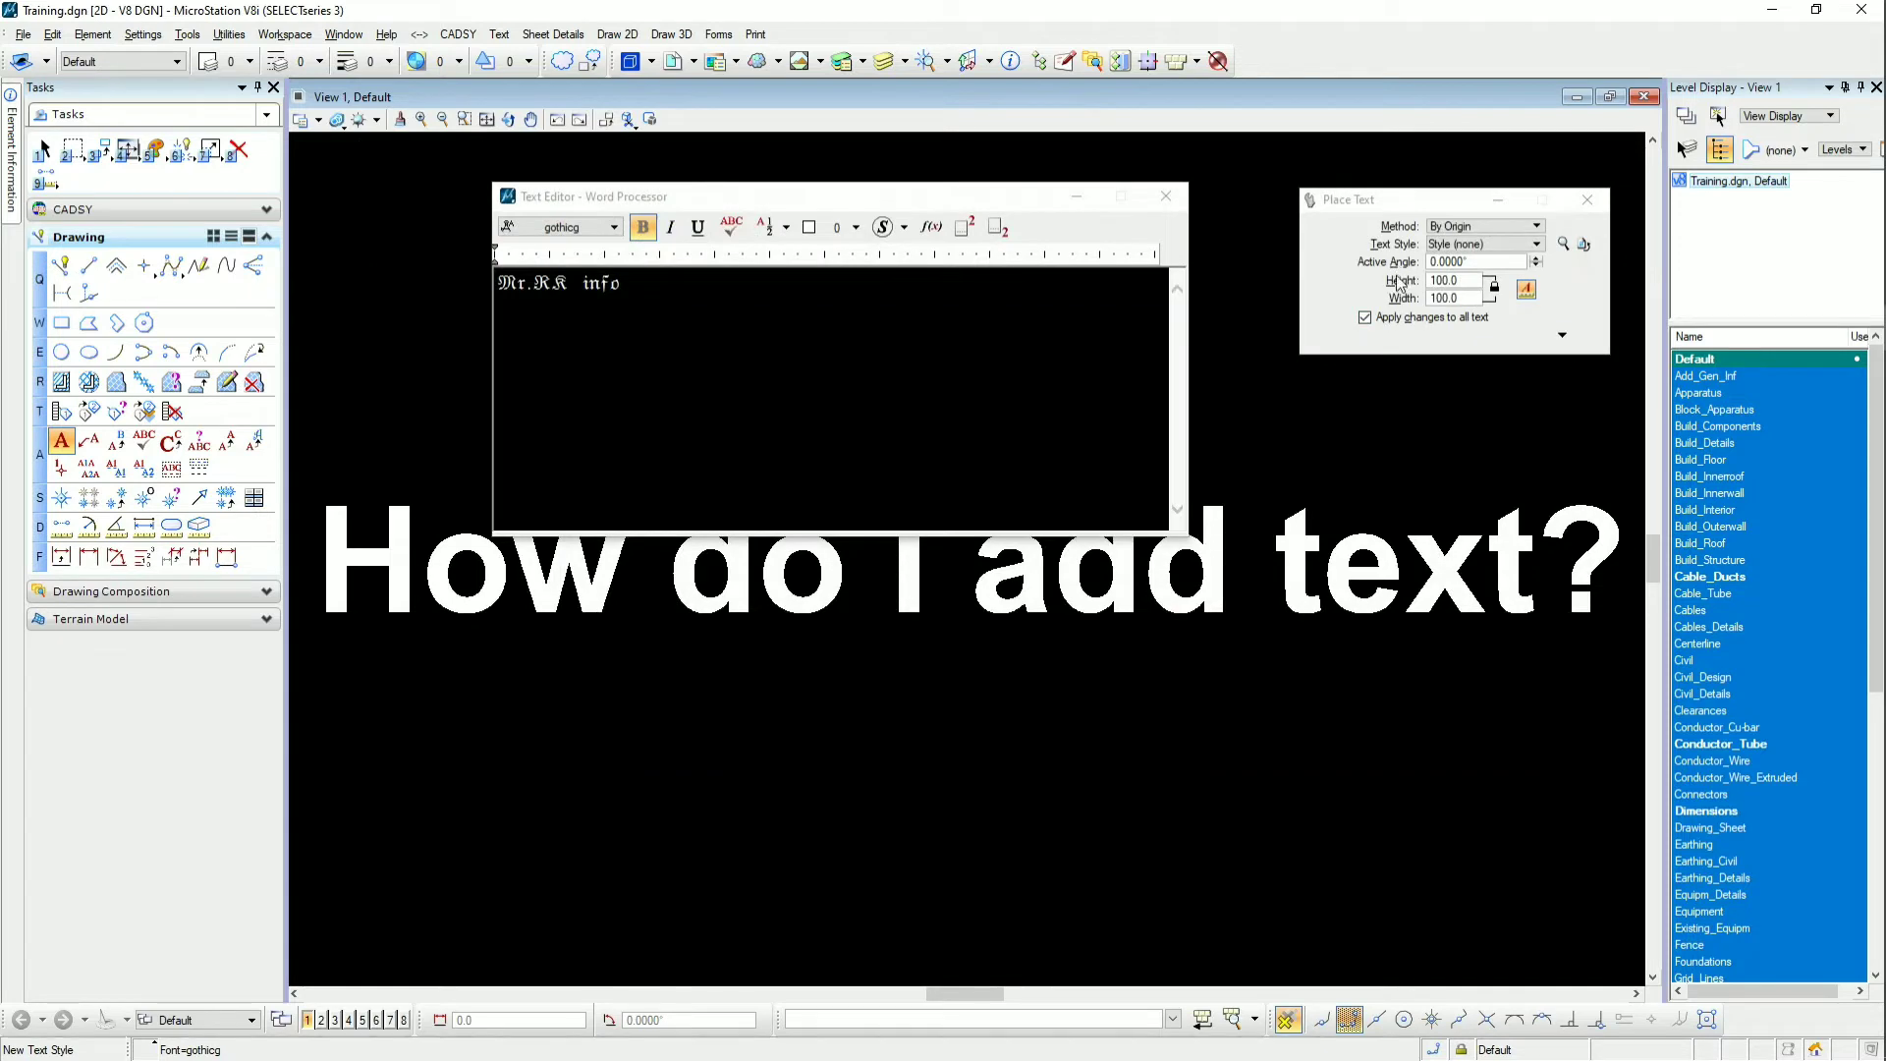
Set the active angle for the text placement to 45°
{"action": "left_click_drag", "start_coordinate": [1448, 200], "coordinate": [1390, 182]}
{"action": "left_click", "coordinate": [1395, 239]}
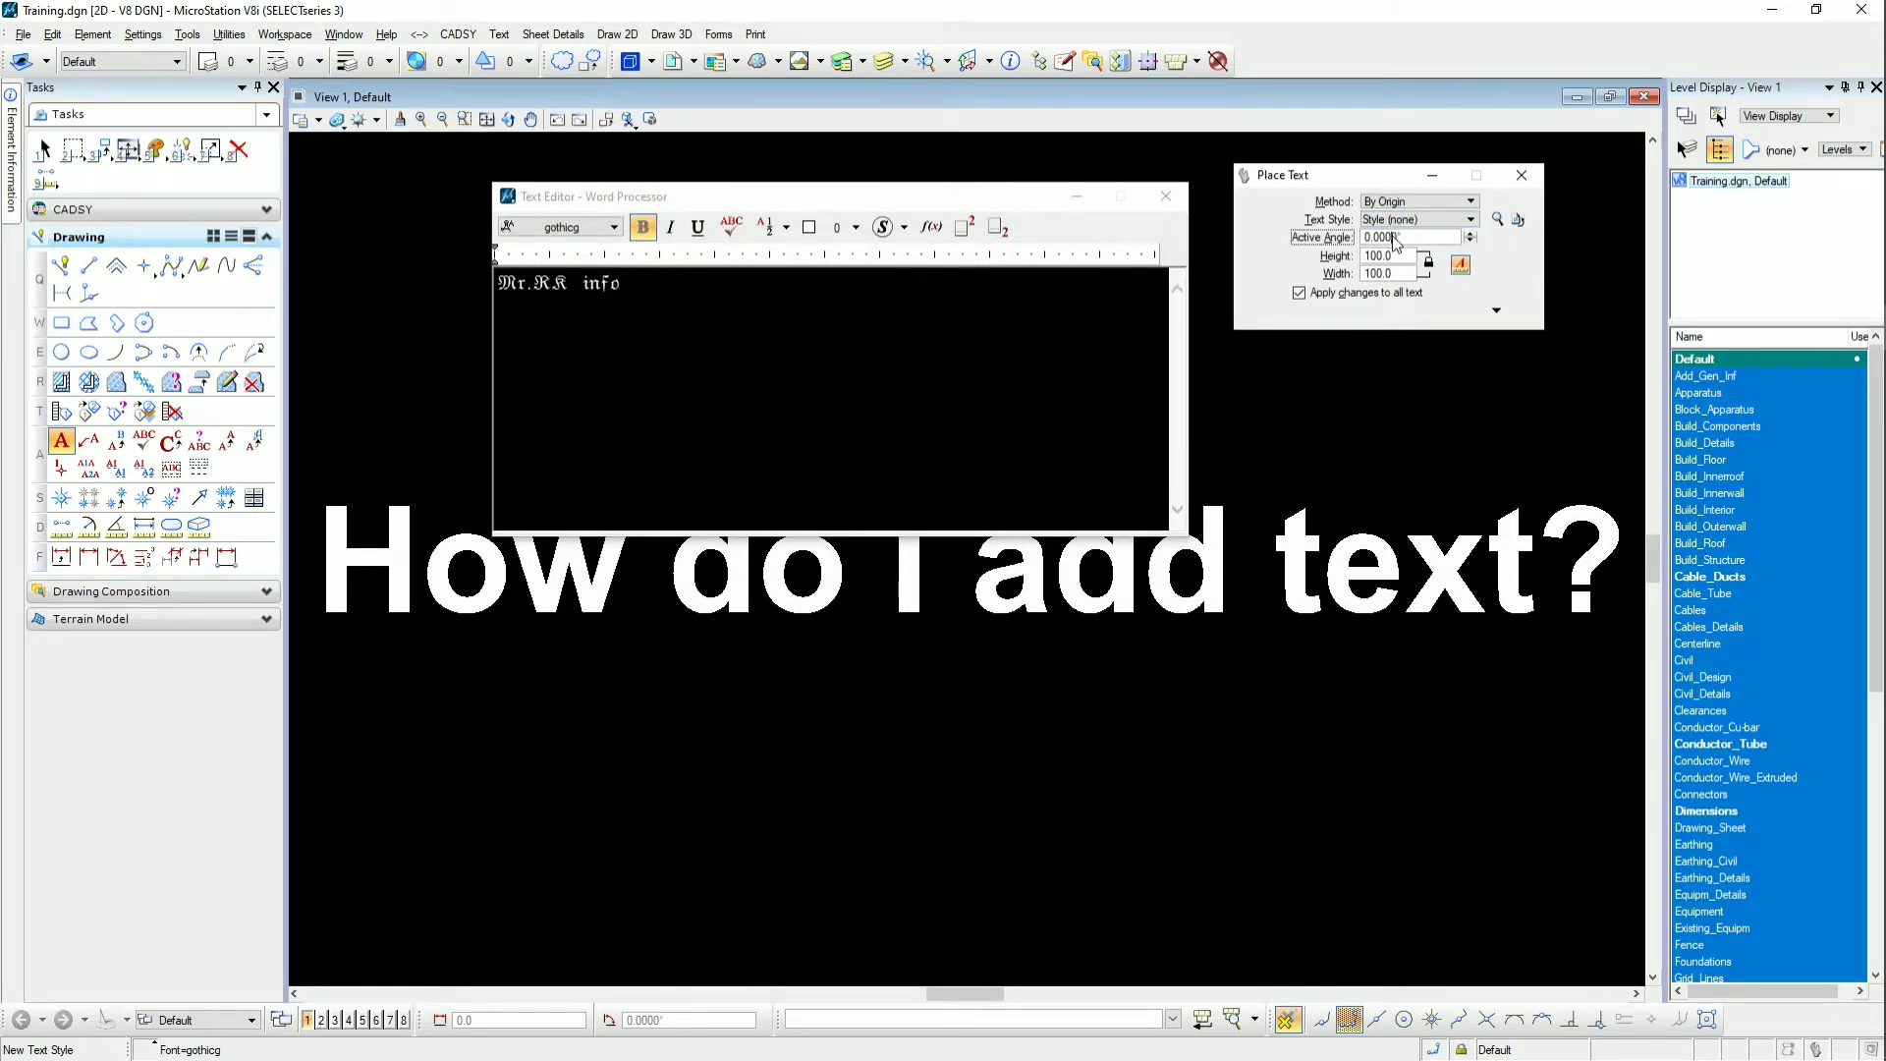
{"action": "type", "text": "45"}
{"action": "key", "text": "Tab"}
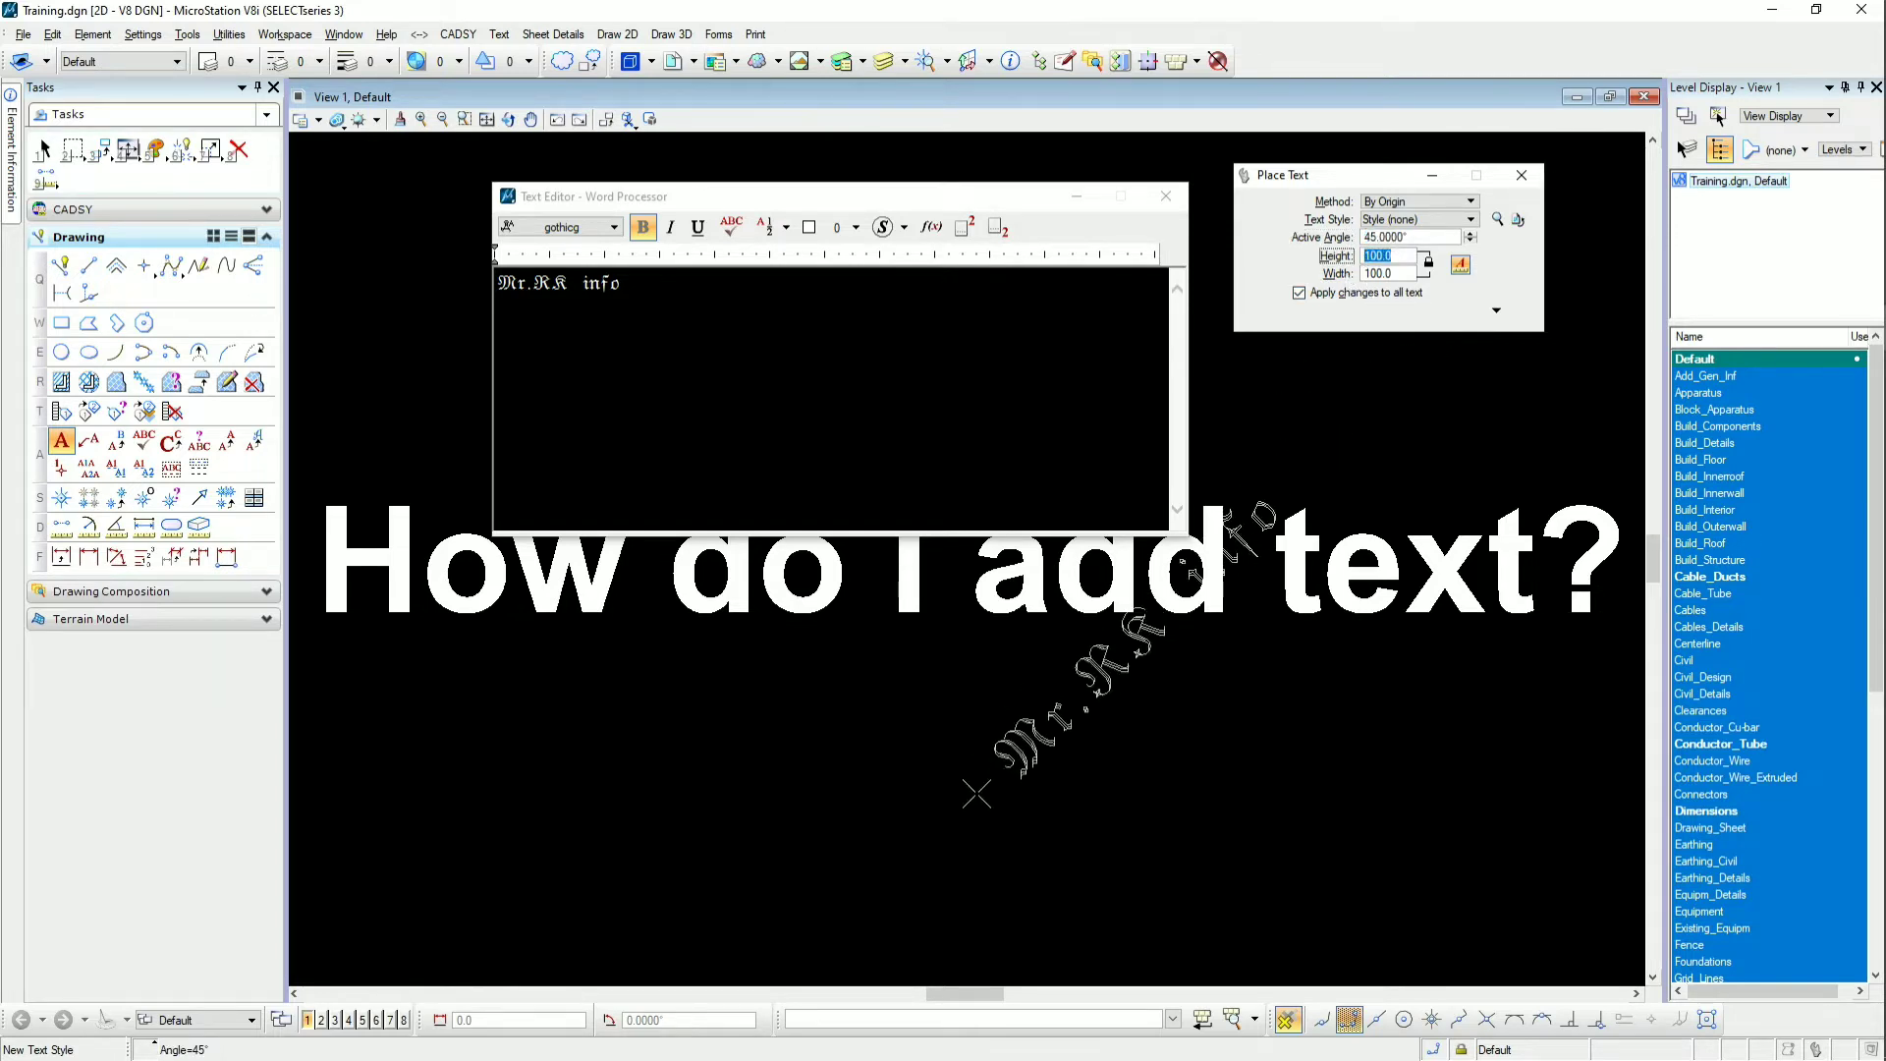
Set the active angle to 0° and place the gothicg "Mr.RK info" text below the large heading
{"action": "left_click", "coordinate": [1428, 240]}
{"action": "double_click", "coordinate": [1427, 241]}
{"action": "type", "text": "0"}
{"action": "key", "text": "Tab"}
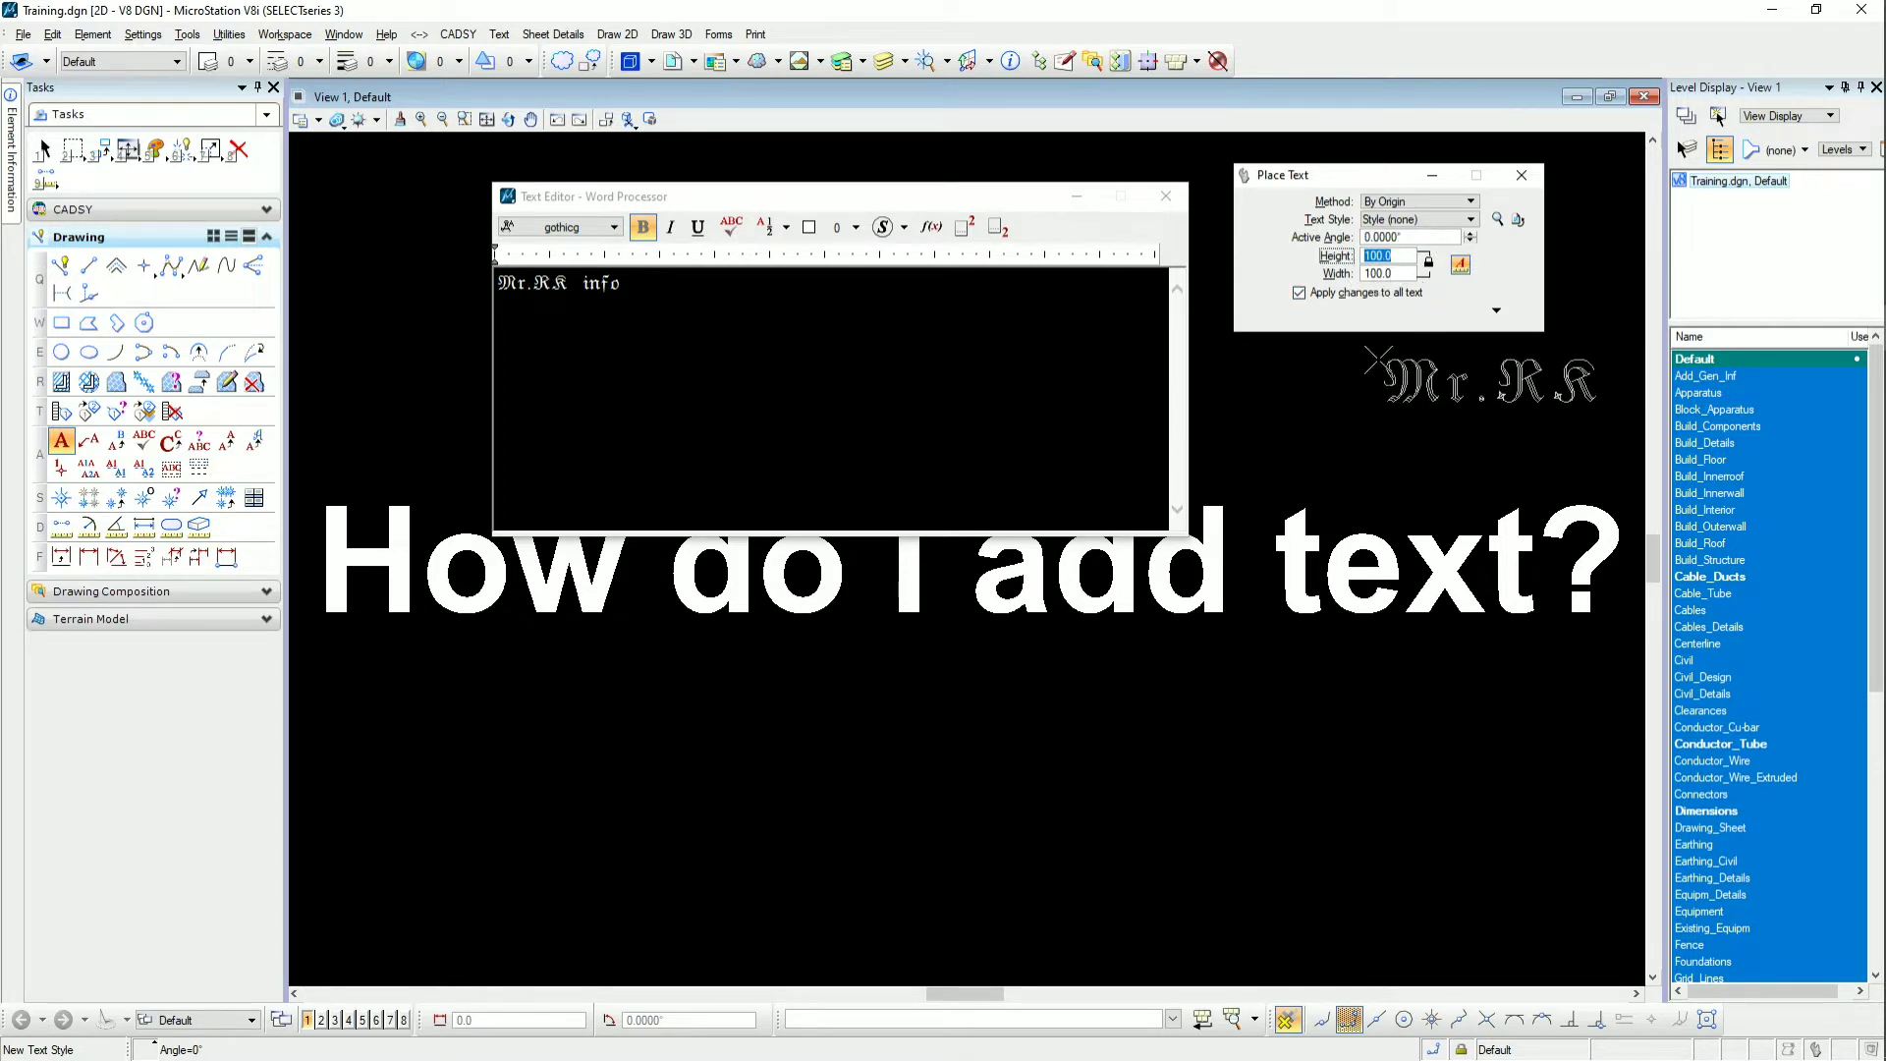
{"action": "left_click", "coordinate": [720, 714]}
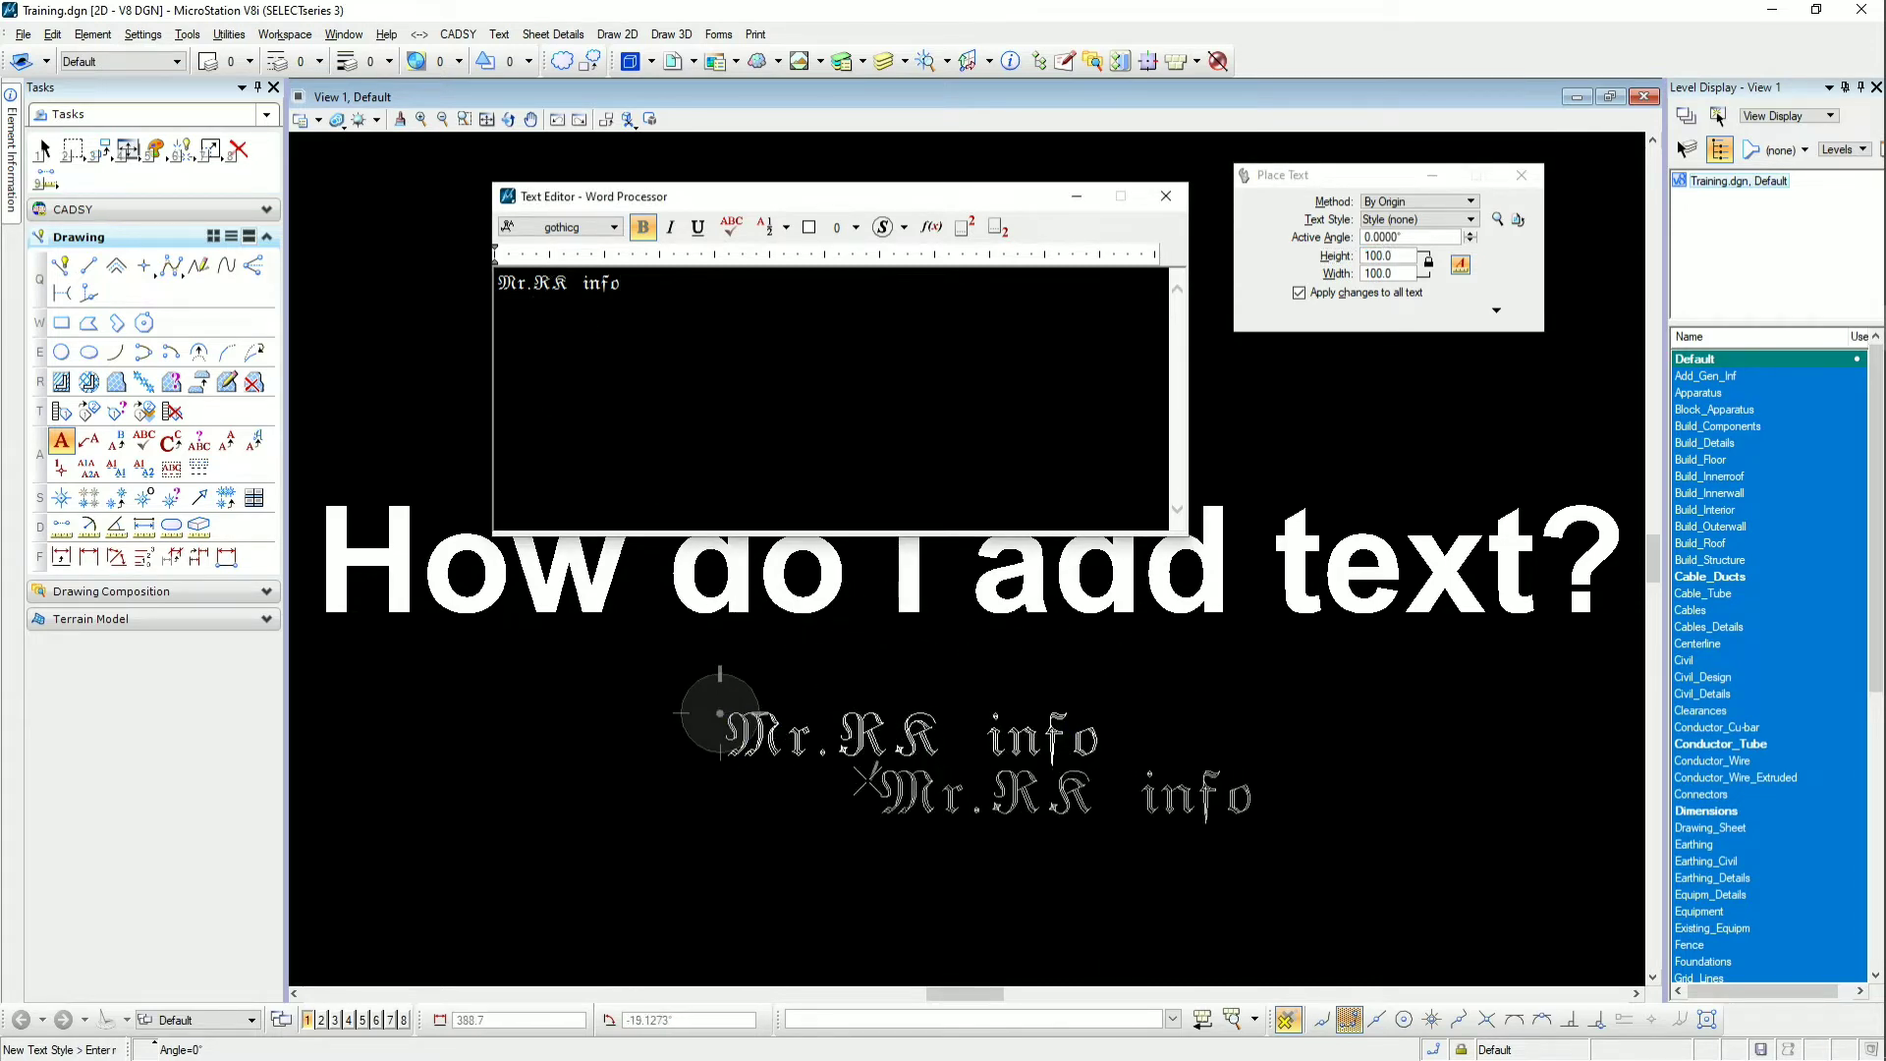
Place a hand1 copy of "Mr.RK info" below the gothicg text and a Naskh2 copy to the right of it
{"action": "left_click", "coordinate": [579, 228]}
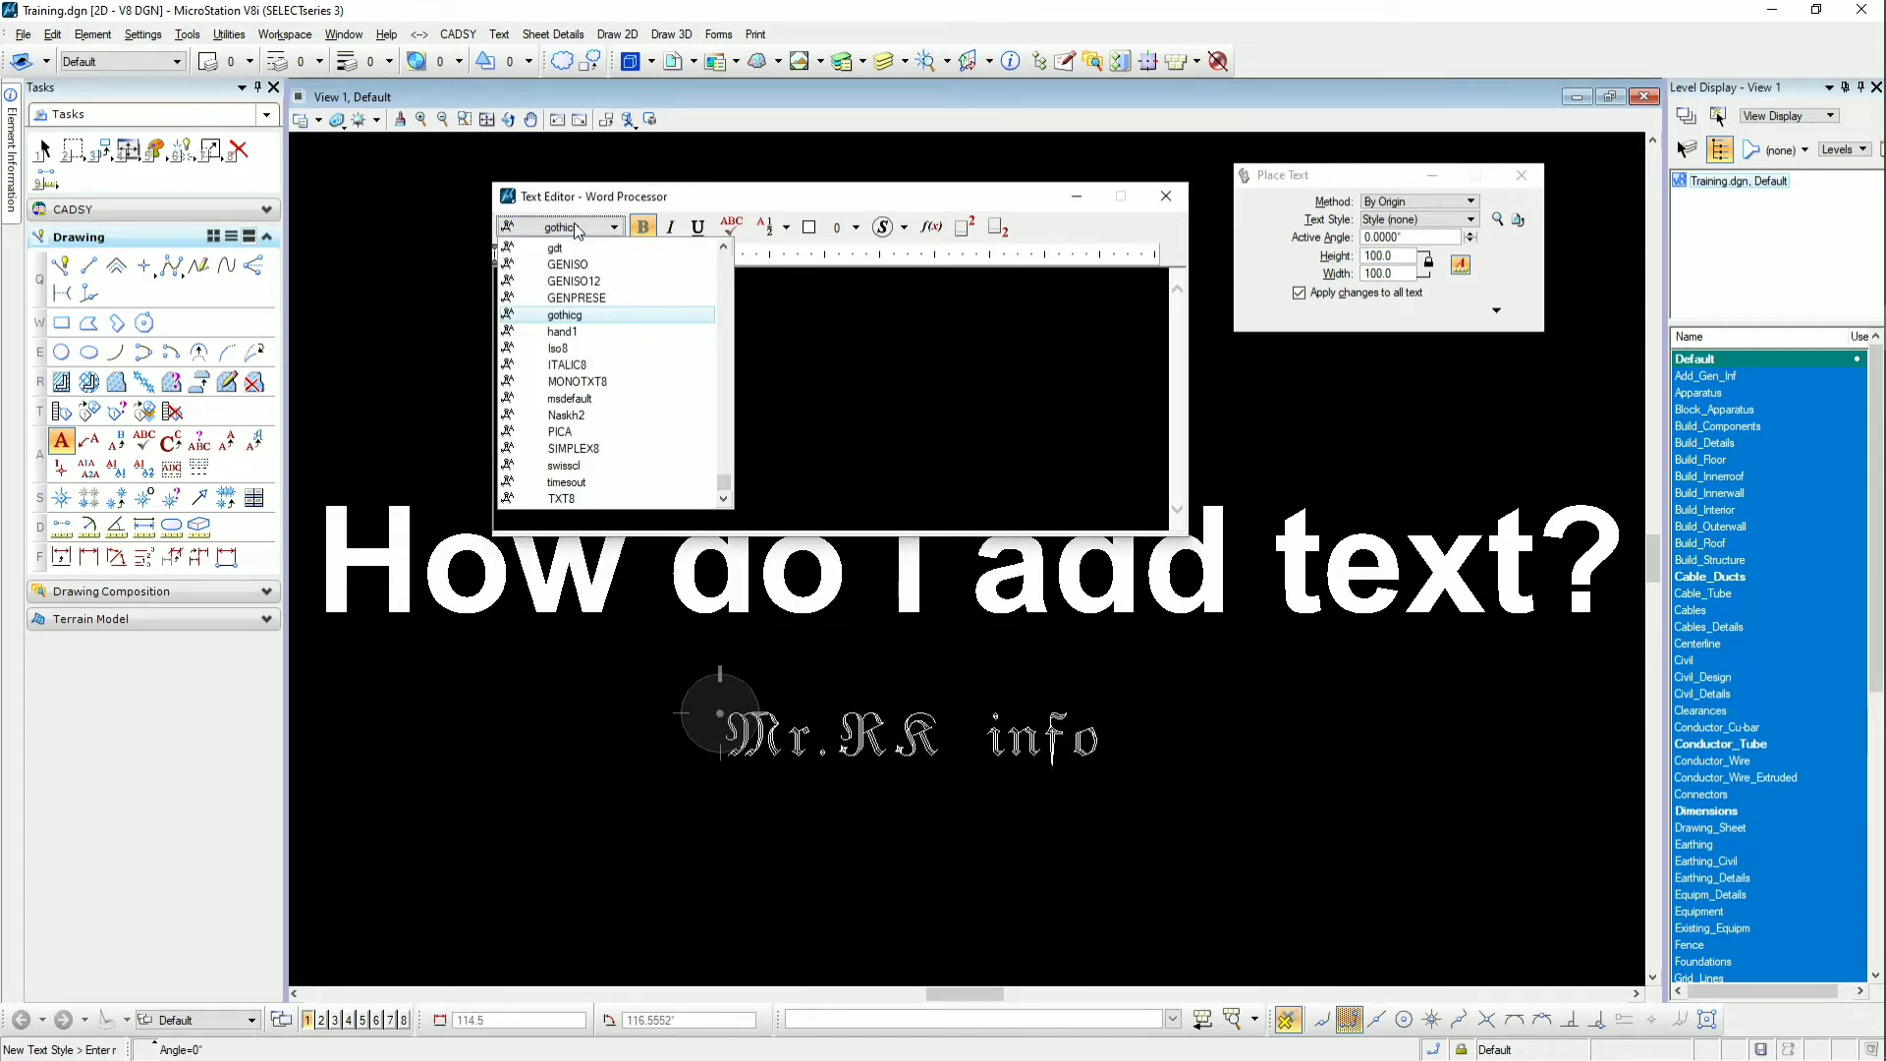
{"action": "left_click", "coordinate": [565, 331]}
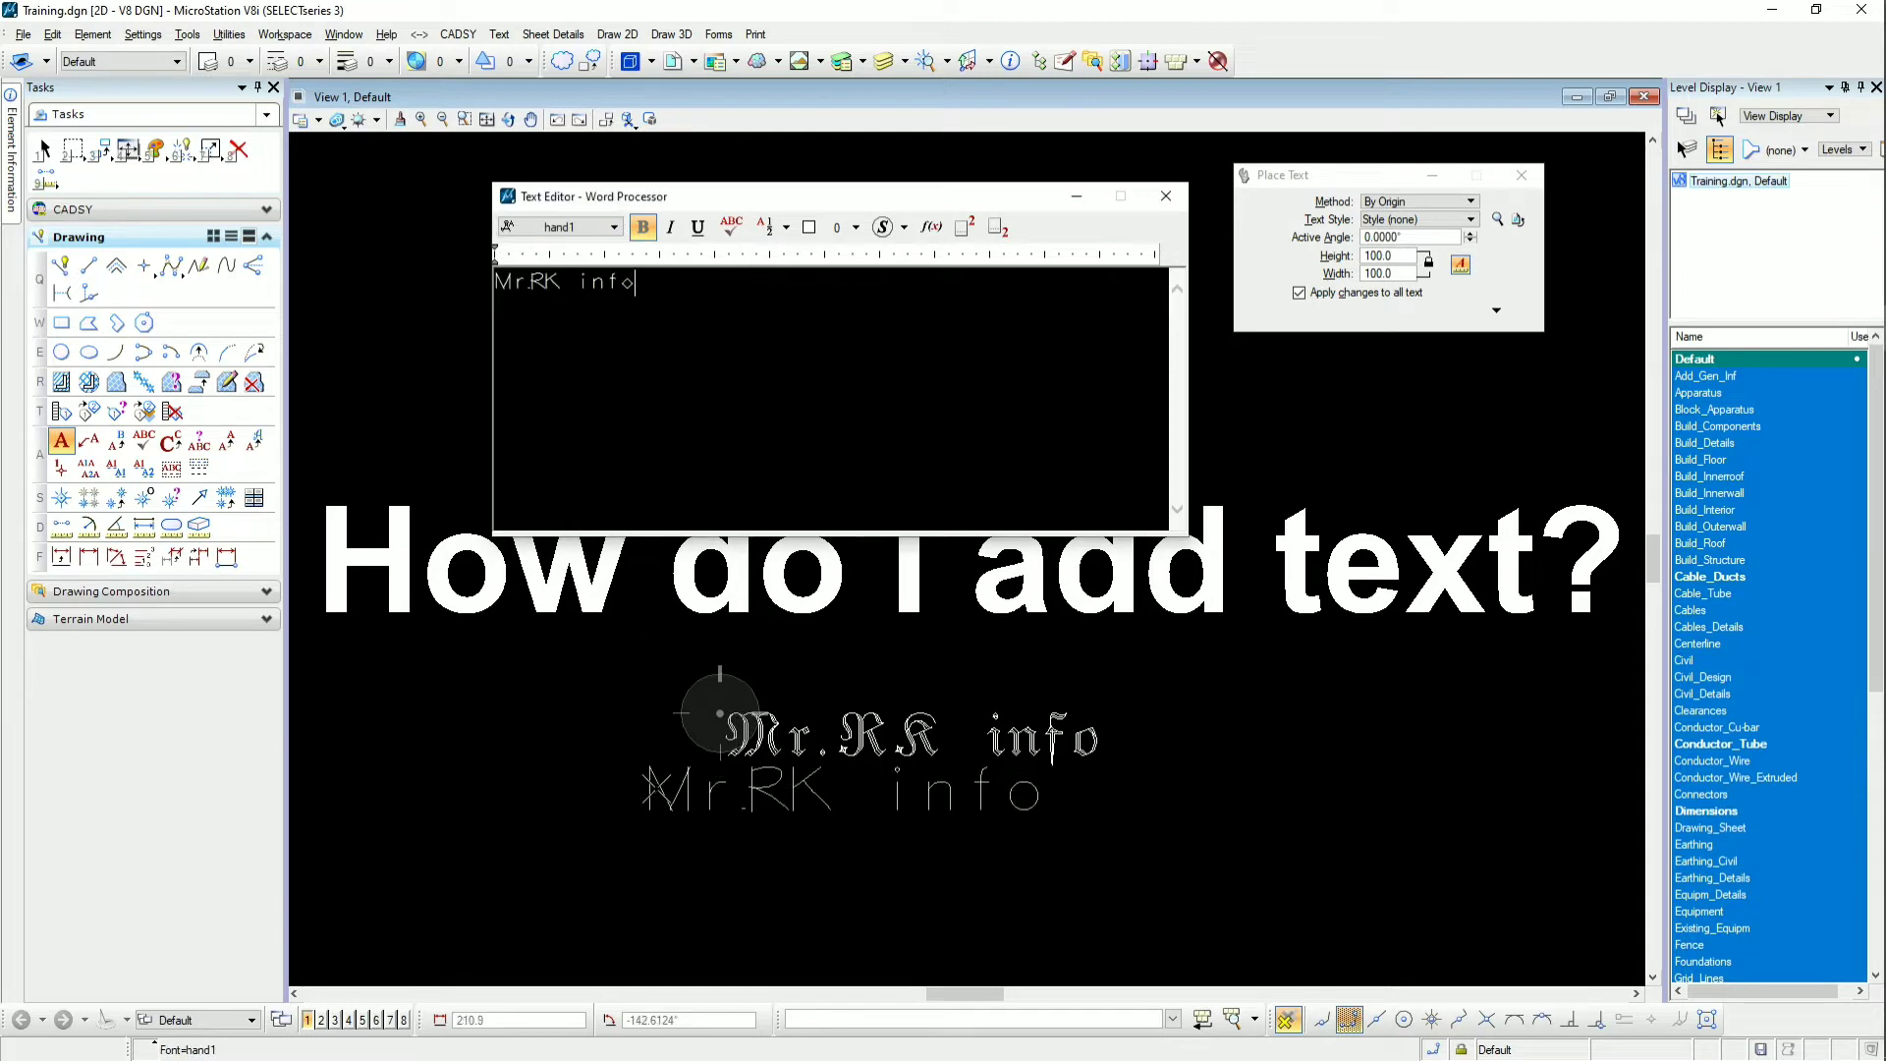
{"action": "left_click", "coordinate": [579, 228]}
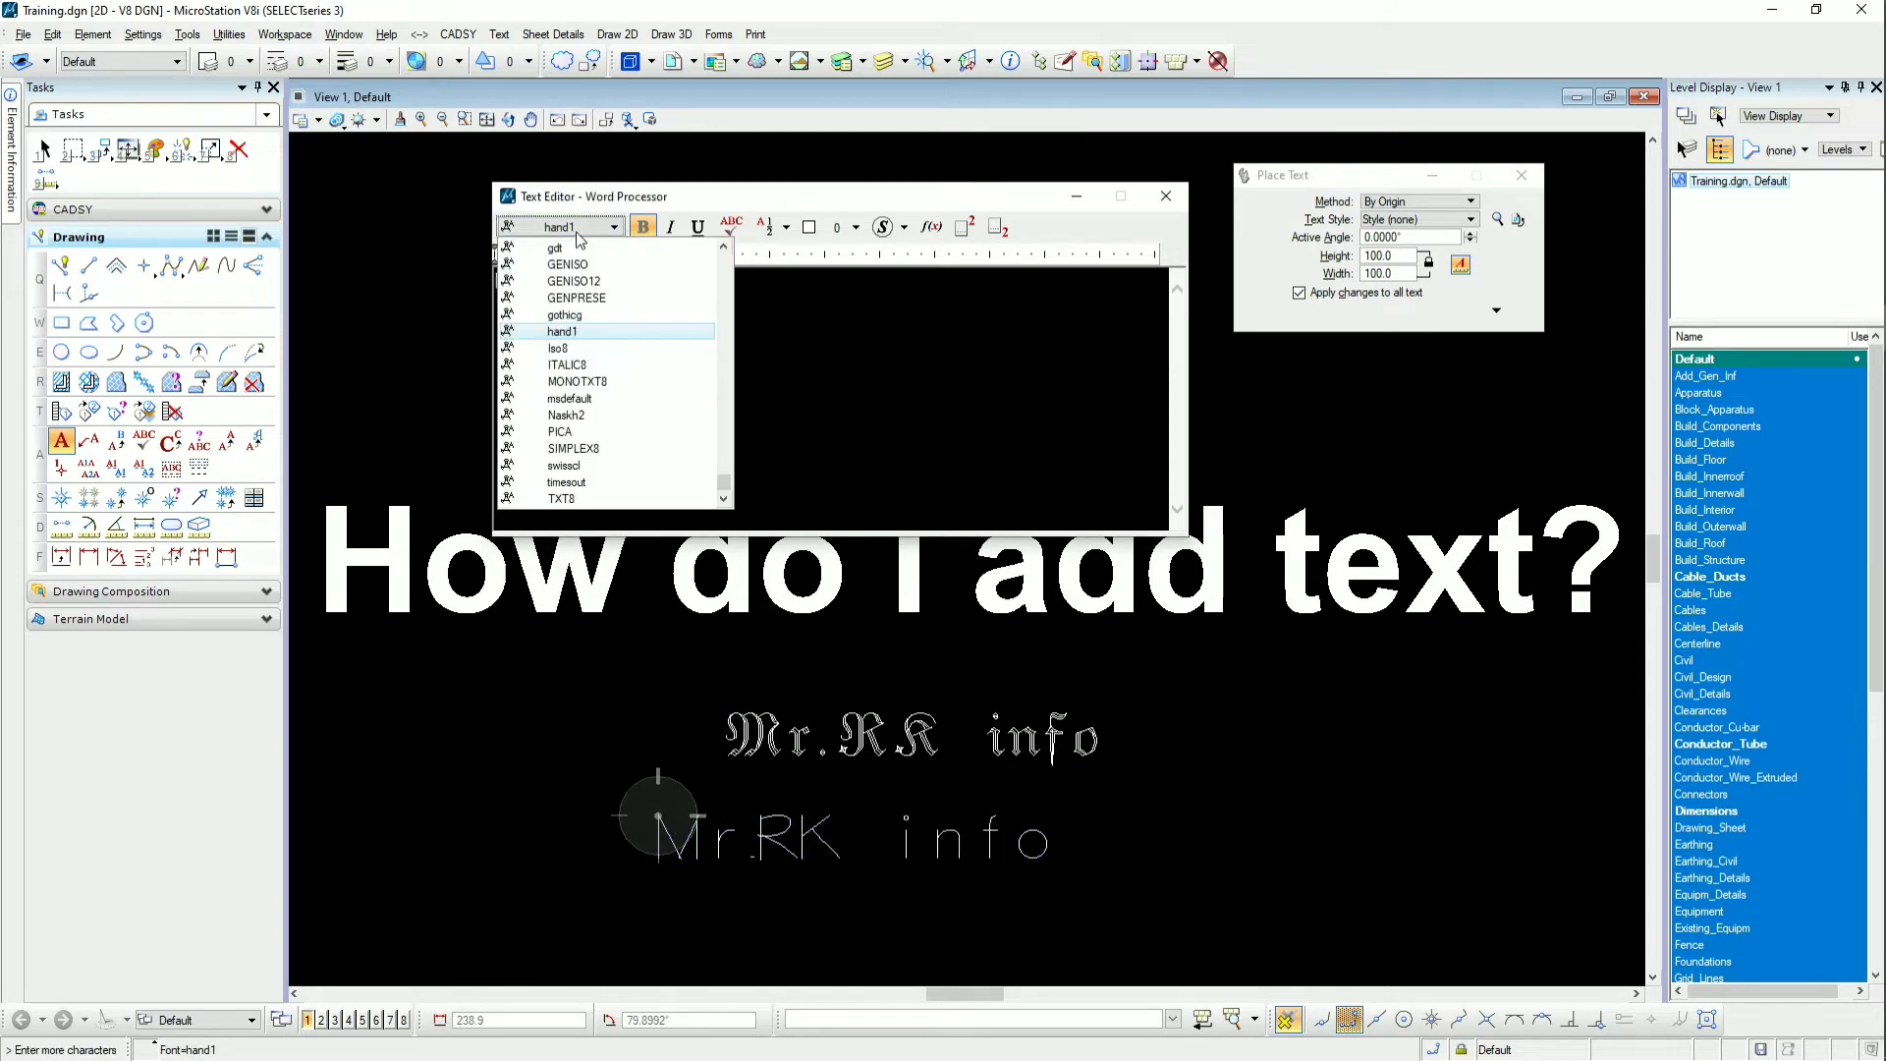
{"action": "left_click", "coordinate": [583, 421]}
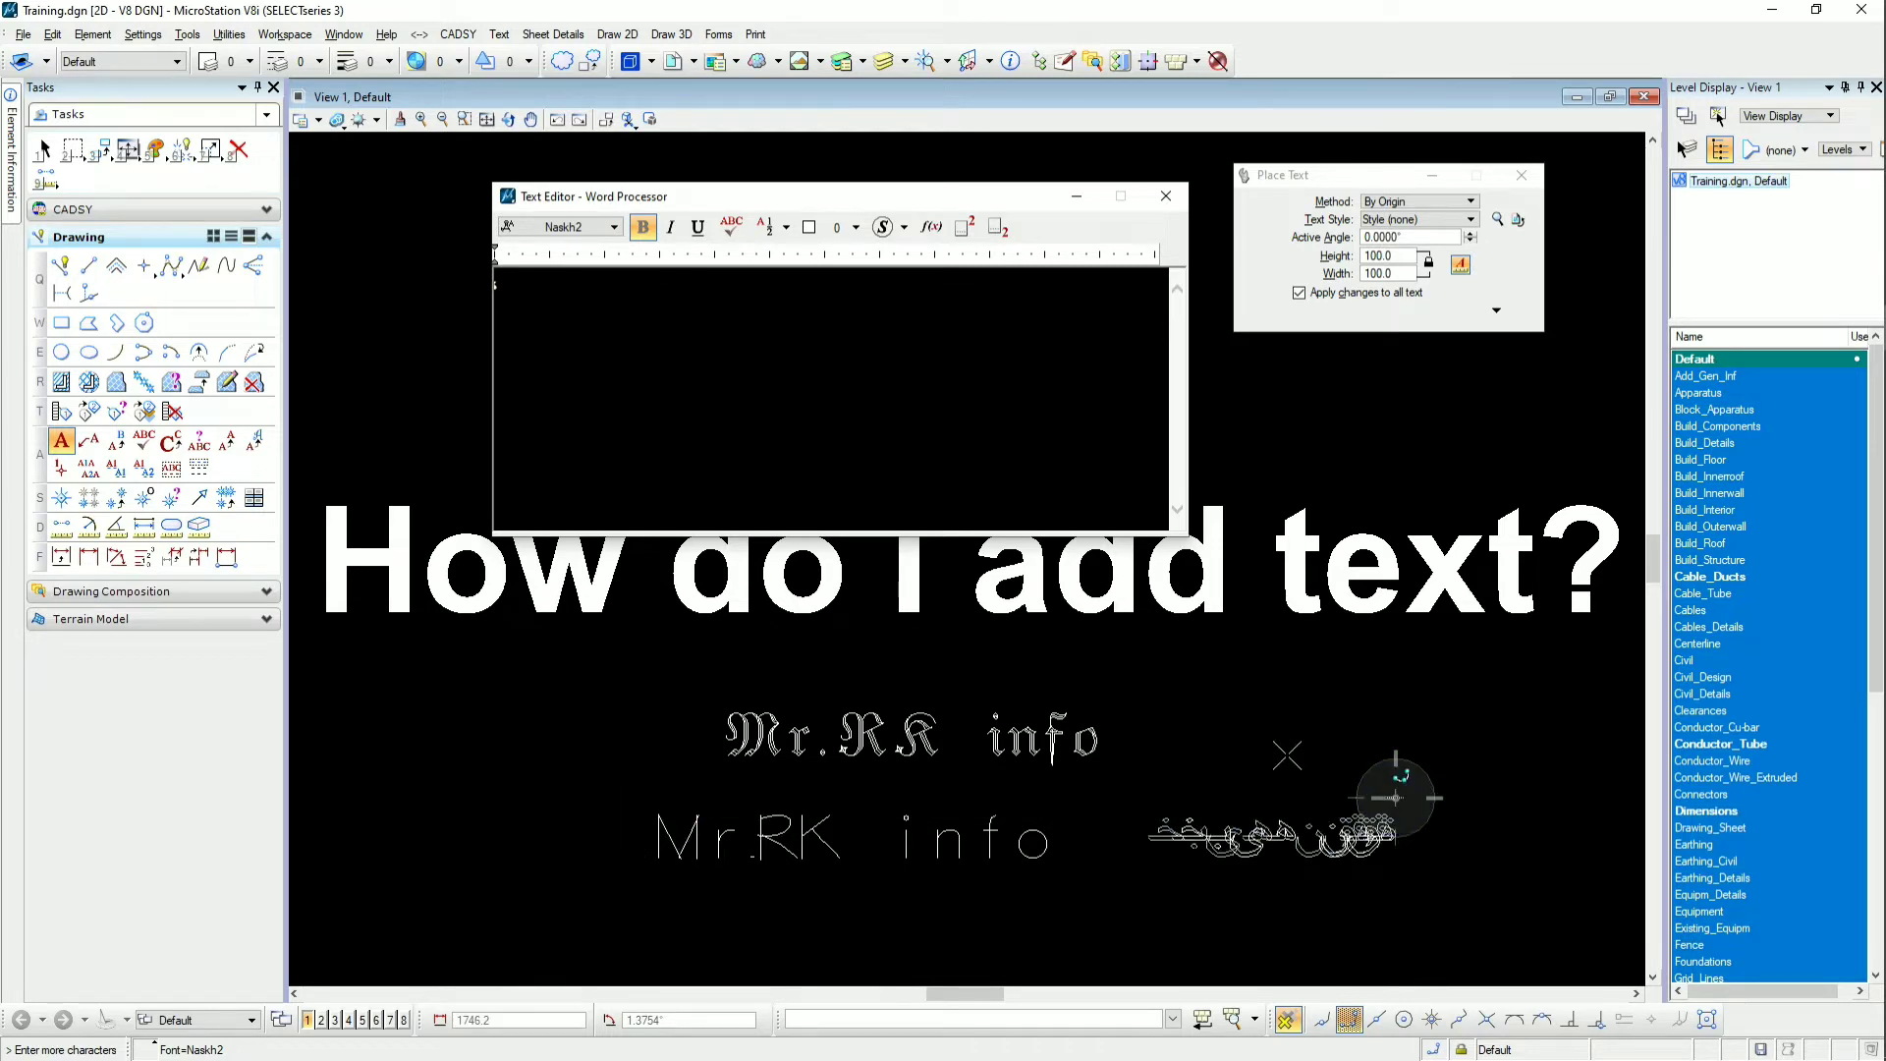
Place a SIMPLEX8 copy of "Mr.RK info" beside the gothicg text and a timesout copy below the hand1 text, and choose the TXT8 font
{"action": "left_click", "coordinate": [579, 228]}
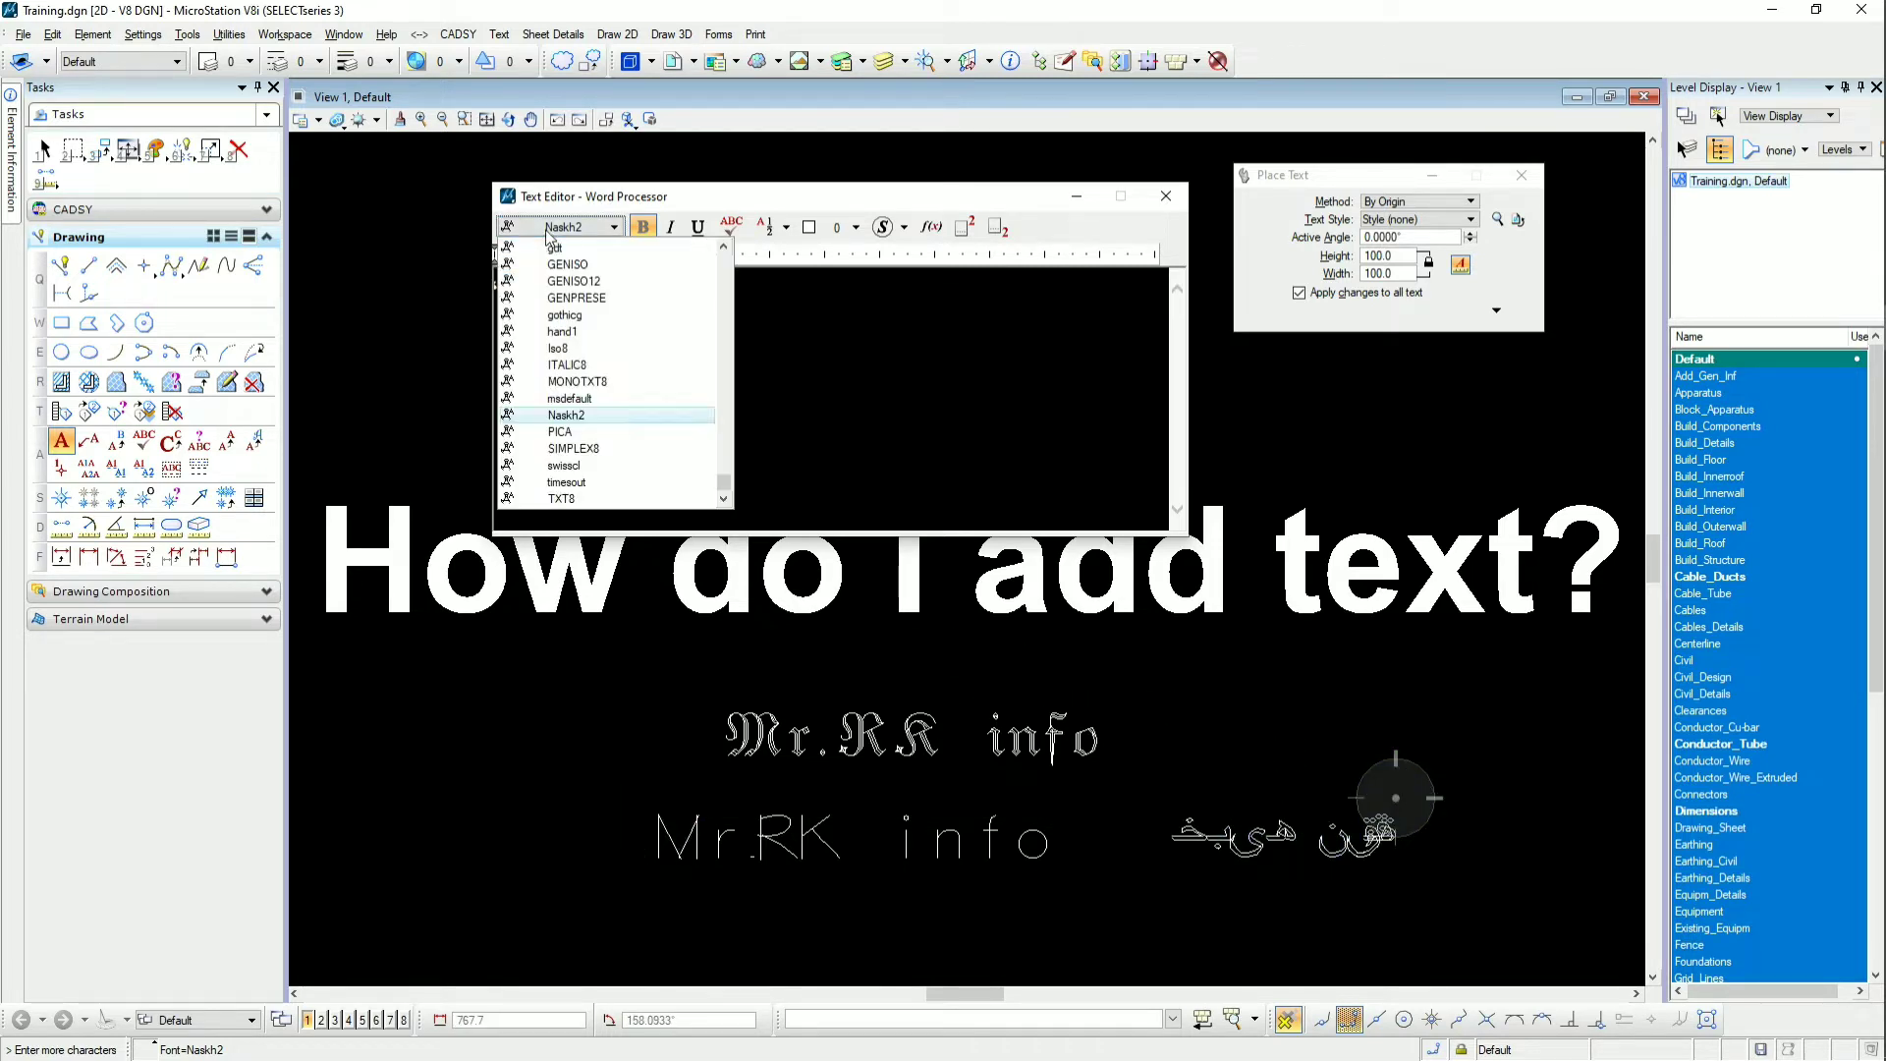
{"action": "left_click", "coordinate": [586, 448]}
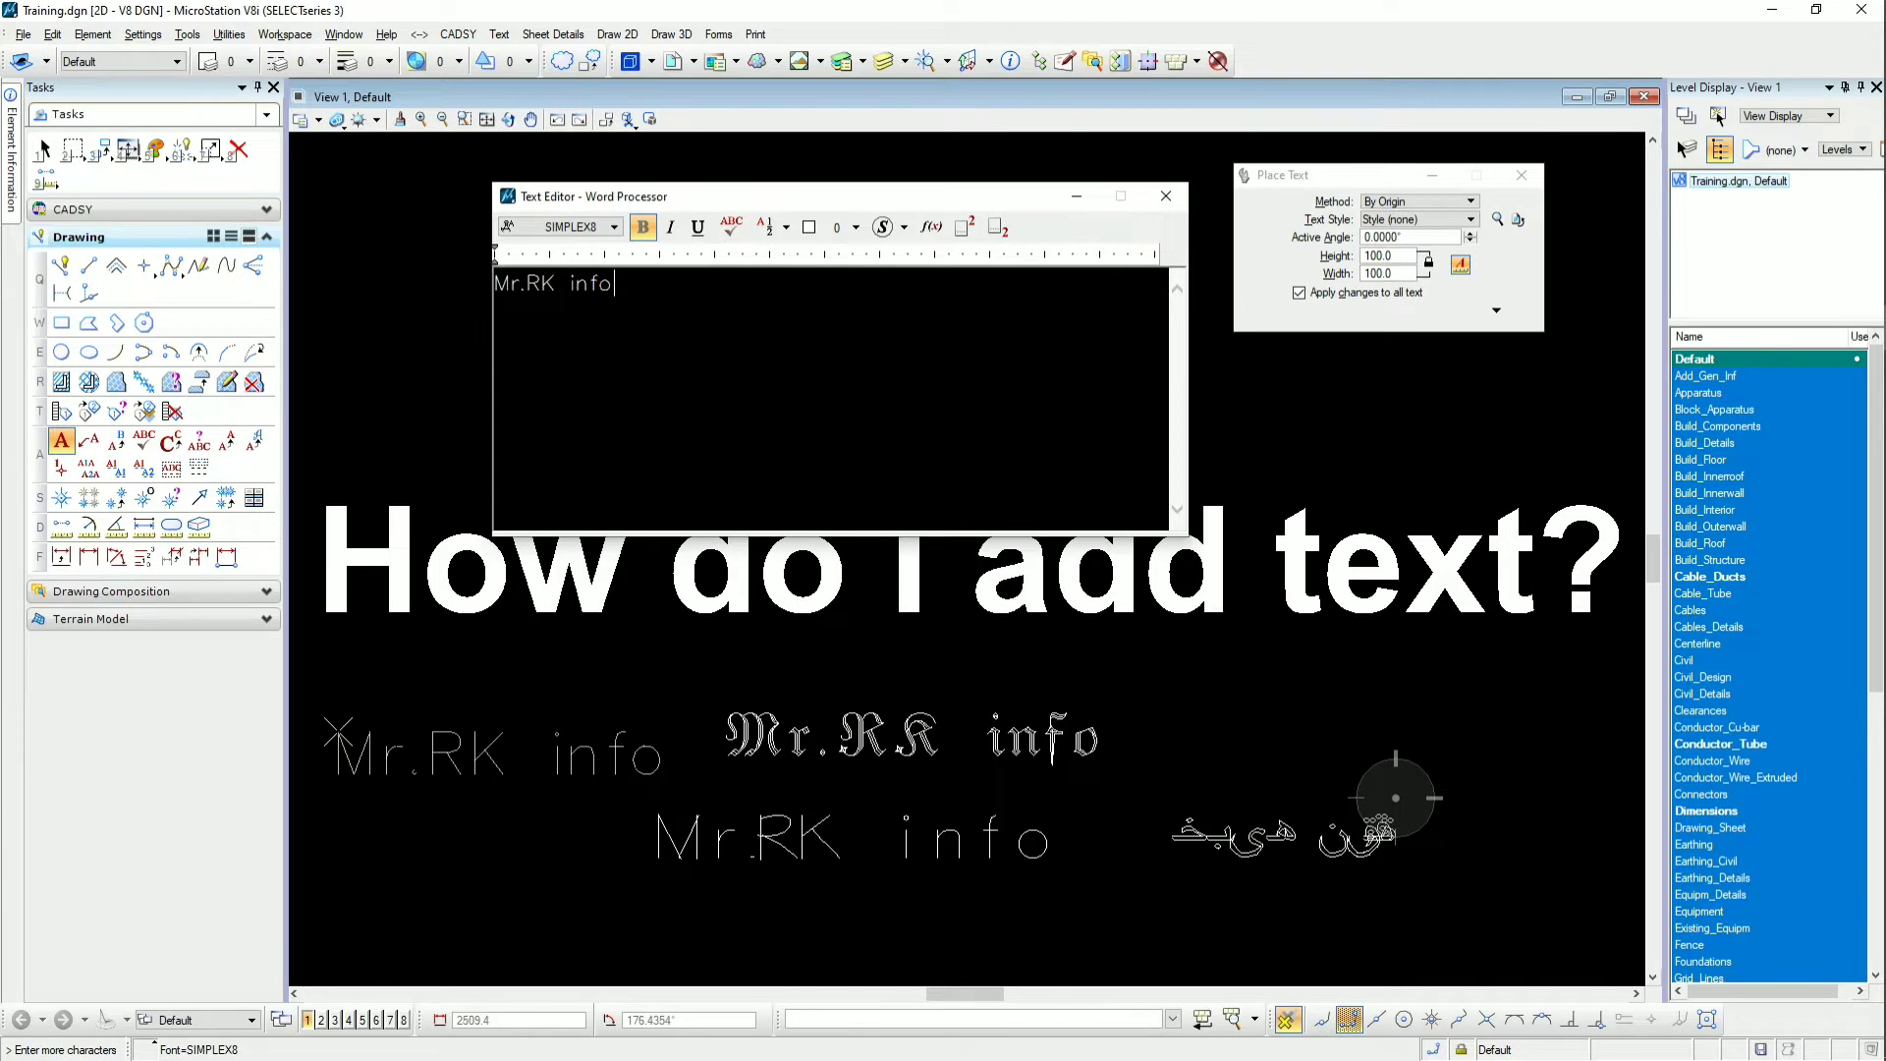
{"action": "left_click", "coordinate": [579, 227]}
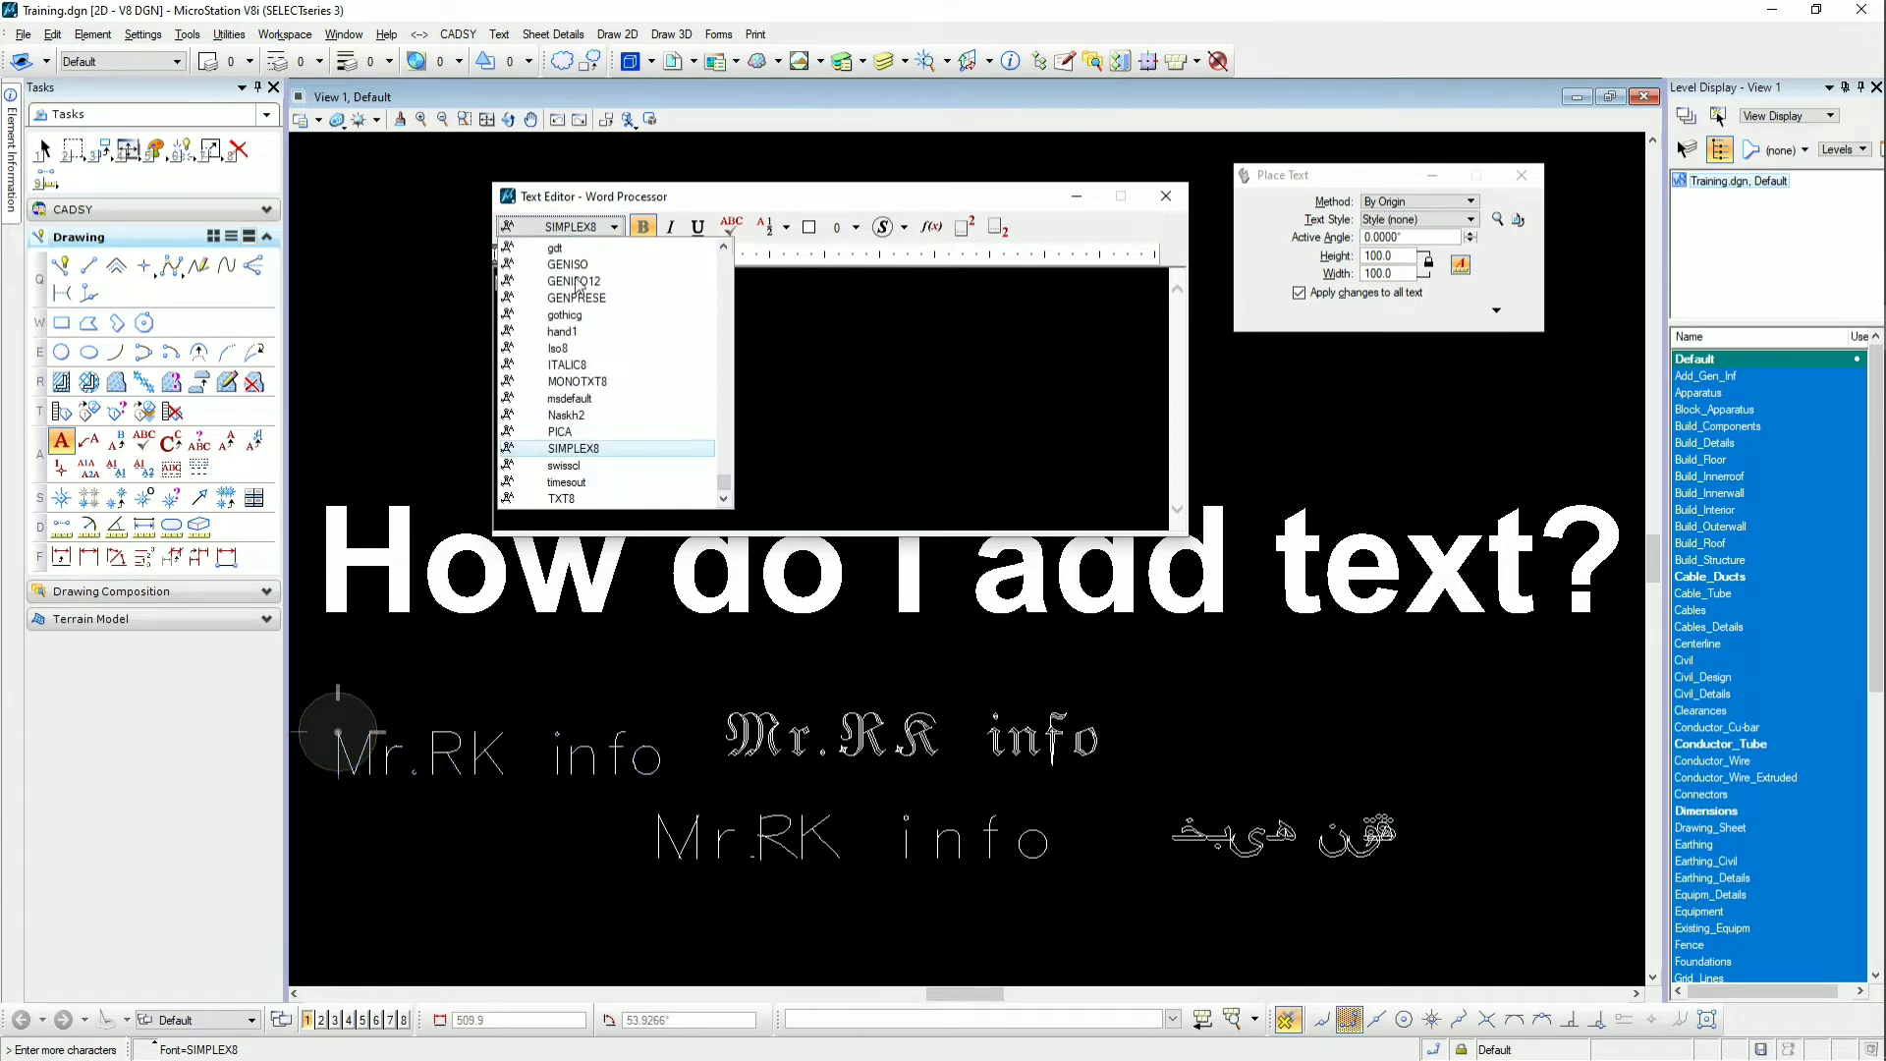
{"action": "left_click", "coordinate": [566, 482]}
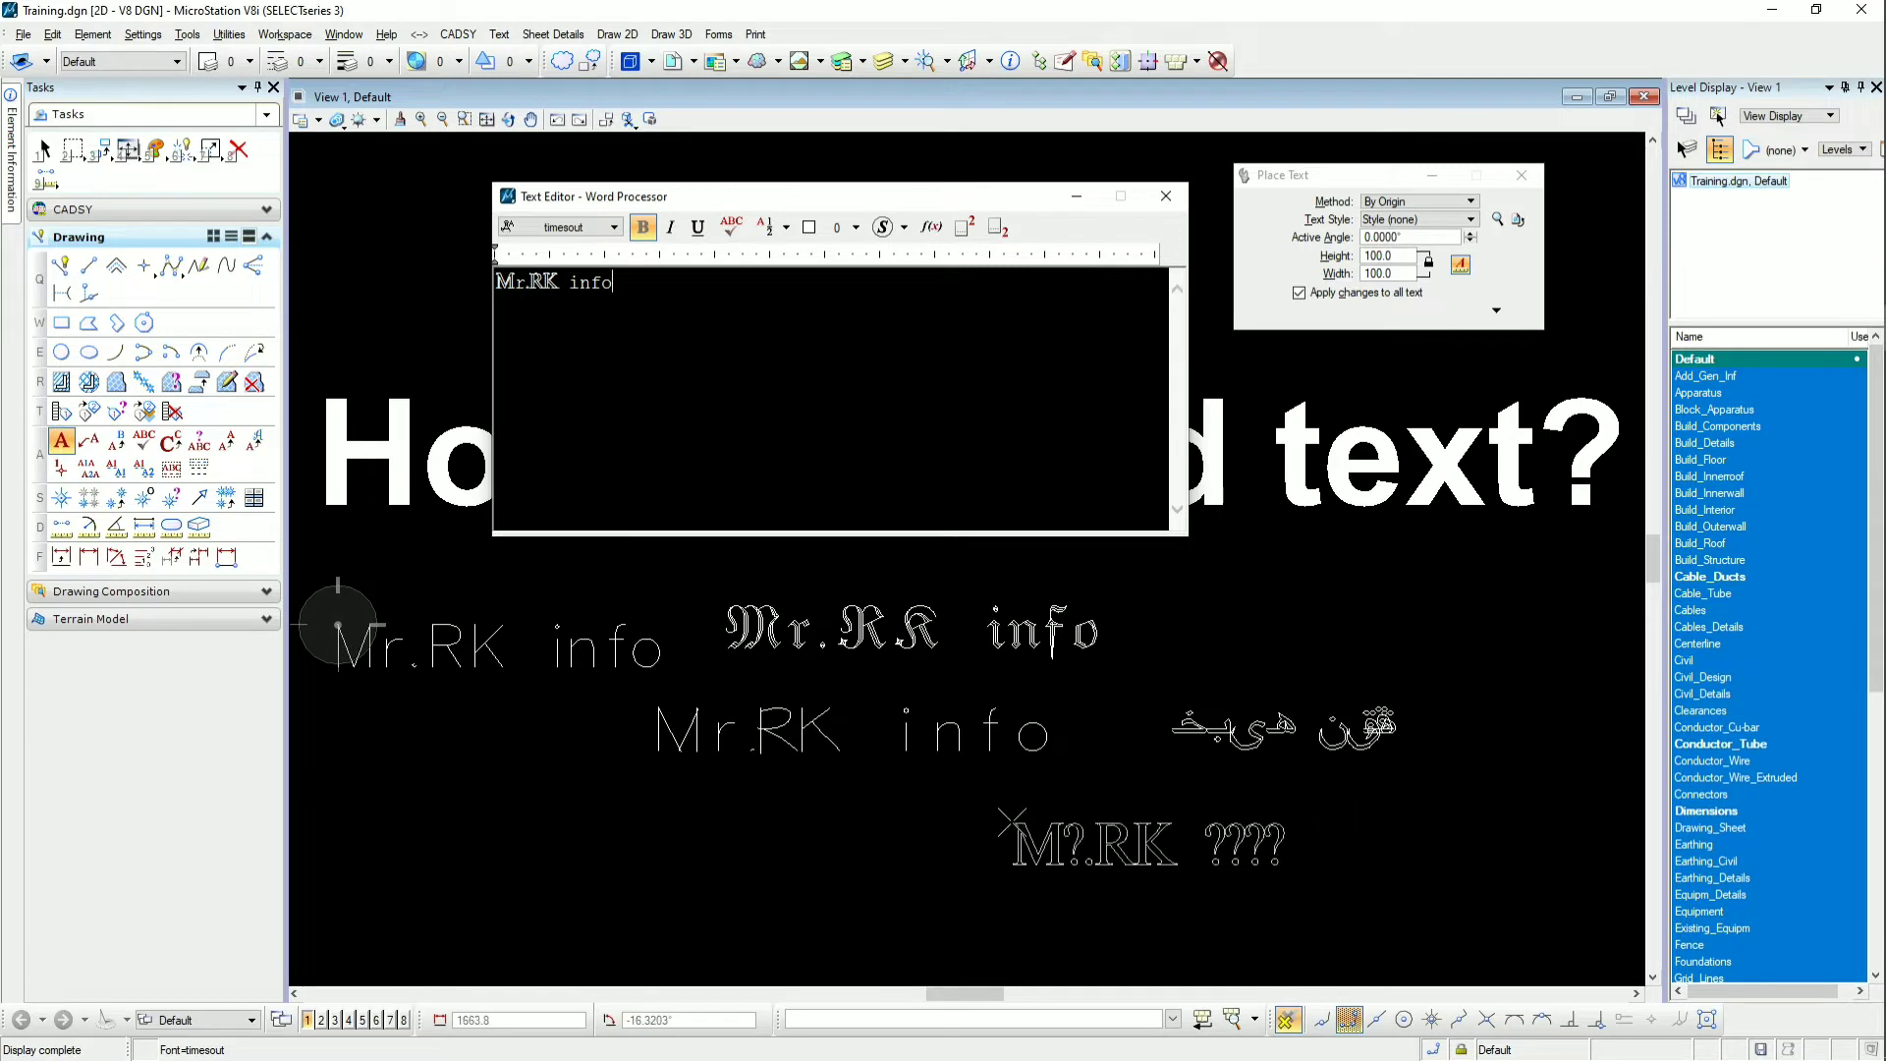
{"action": "left_click", "coordinate": [569, 236]}
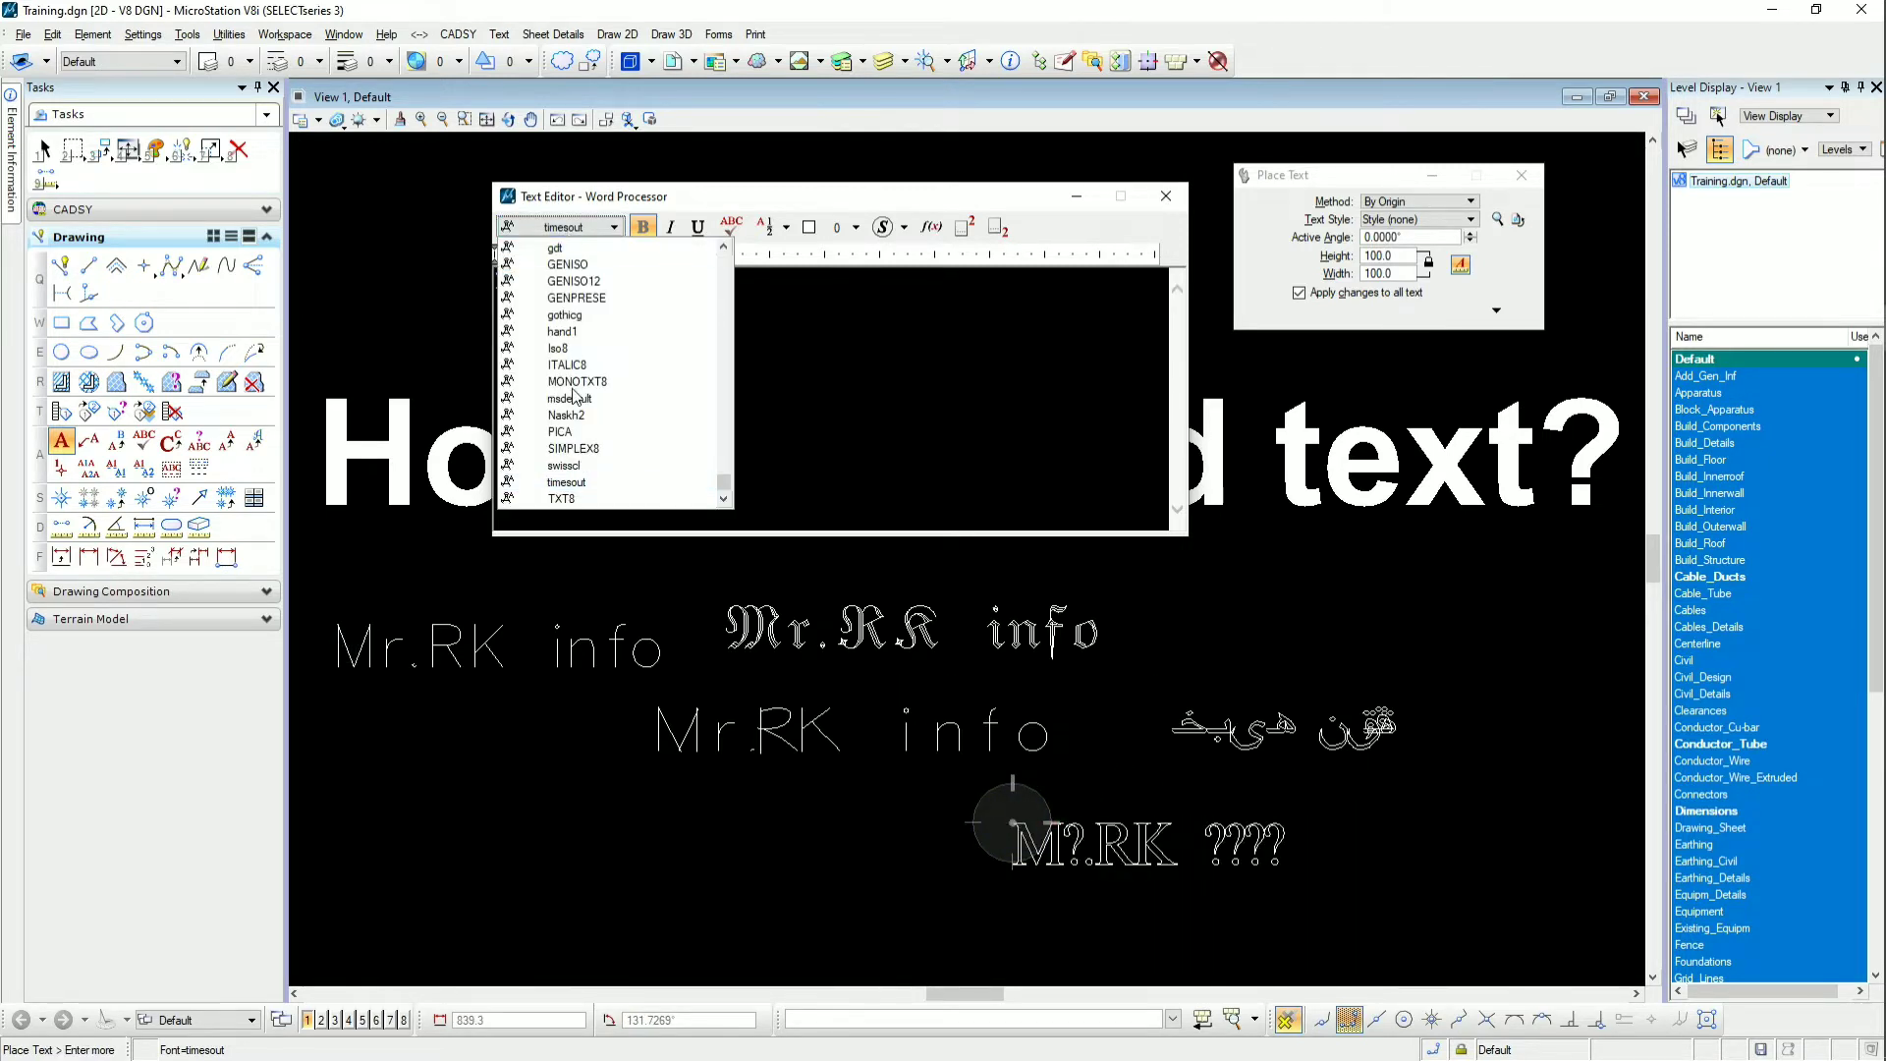
{"action": "left_click", "coordinate": [580, 501]}
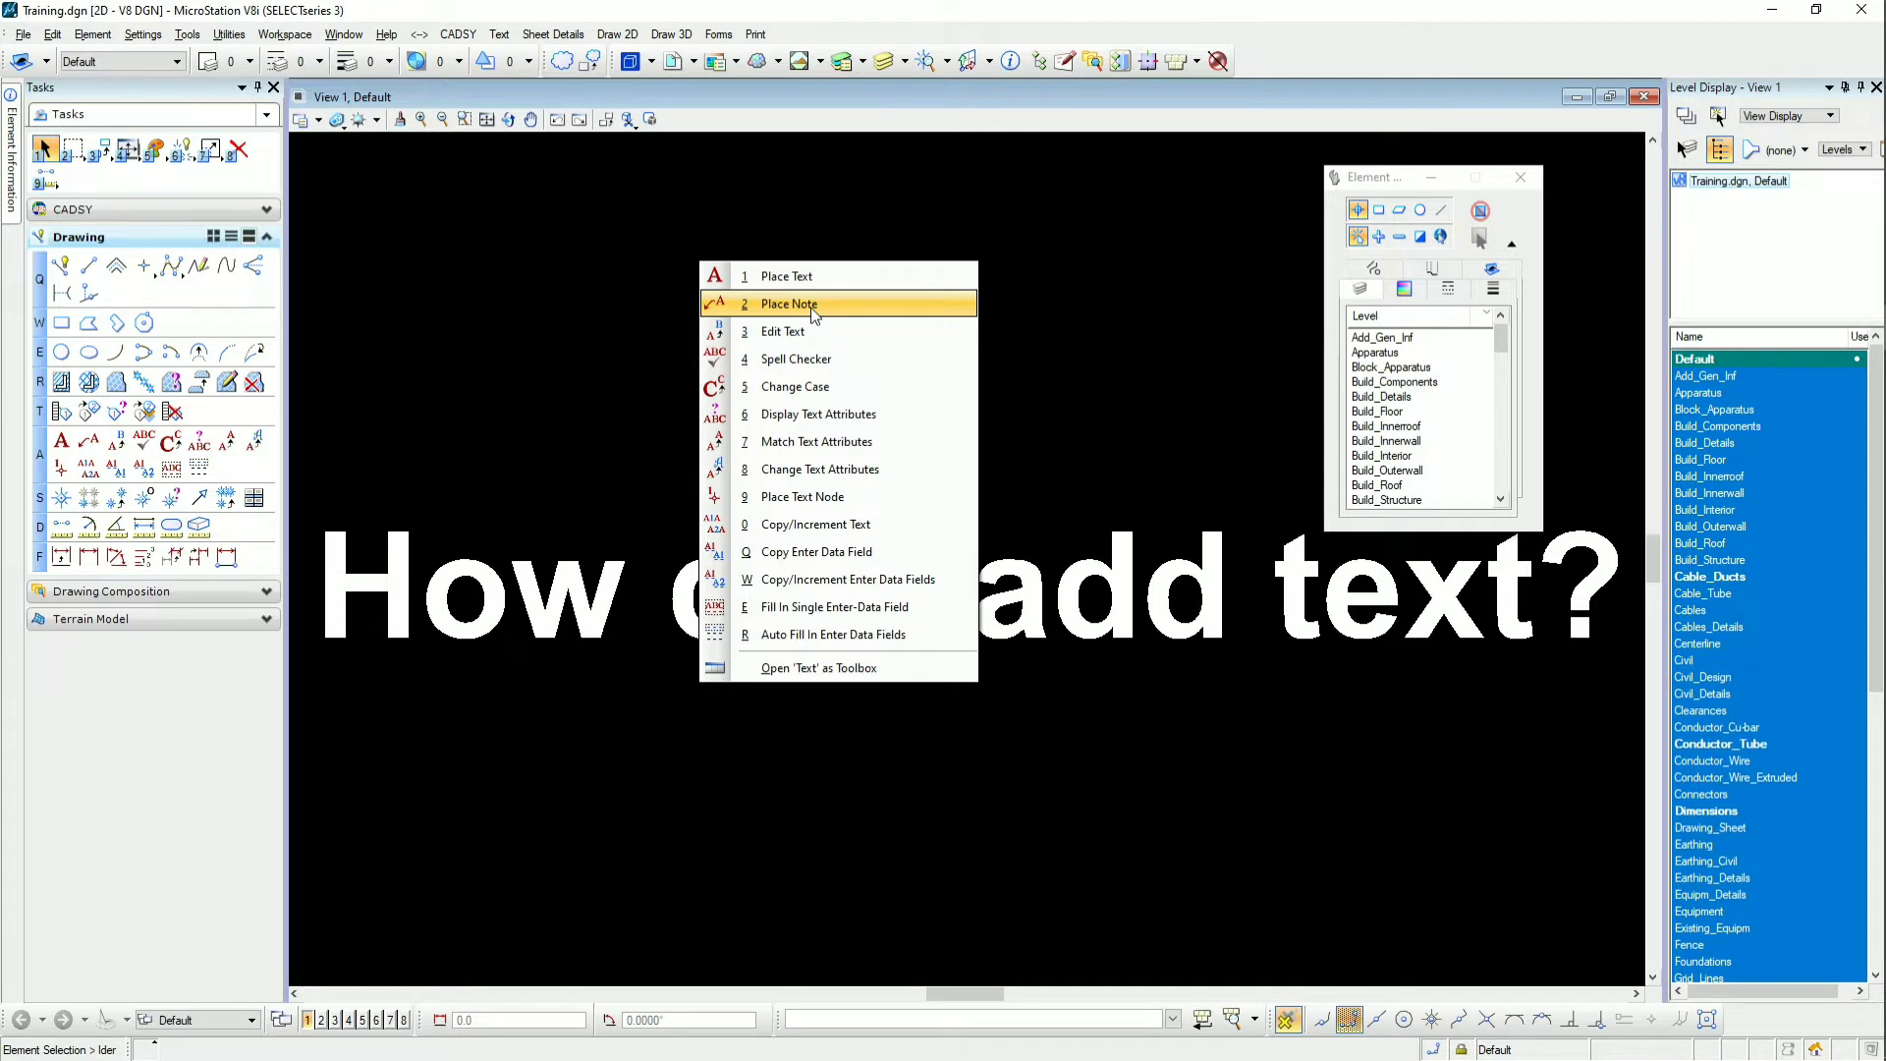
Start Place Note with the text "Mr.RK info" and review its text style, dimension style, rotation and frame options
{"action": "left_click", "coordinate": [724, 308]}
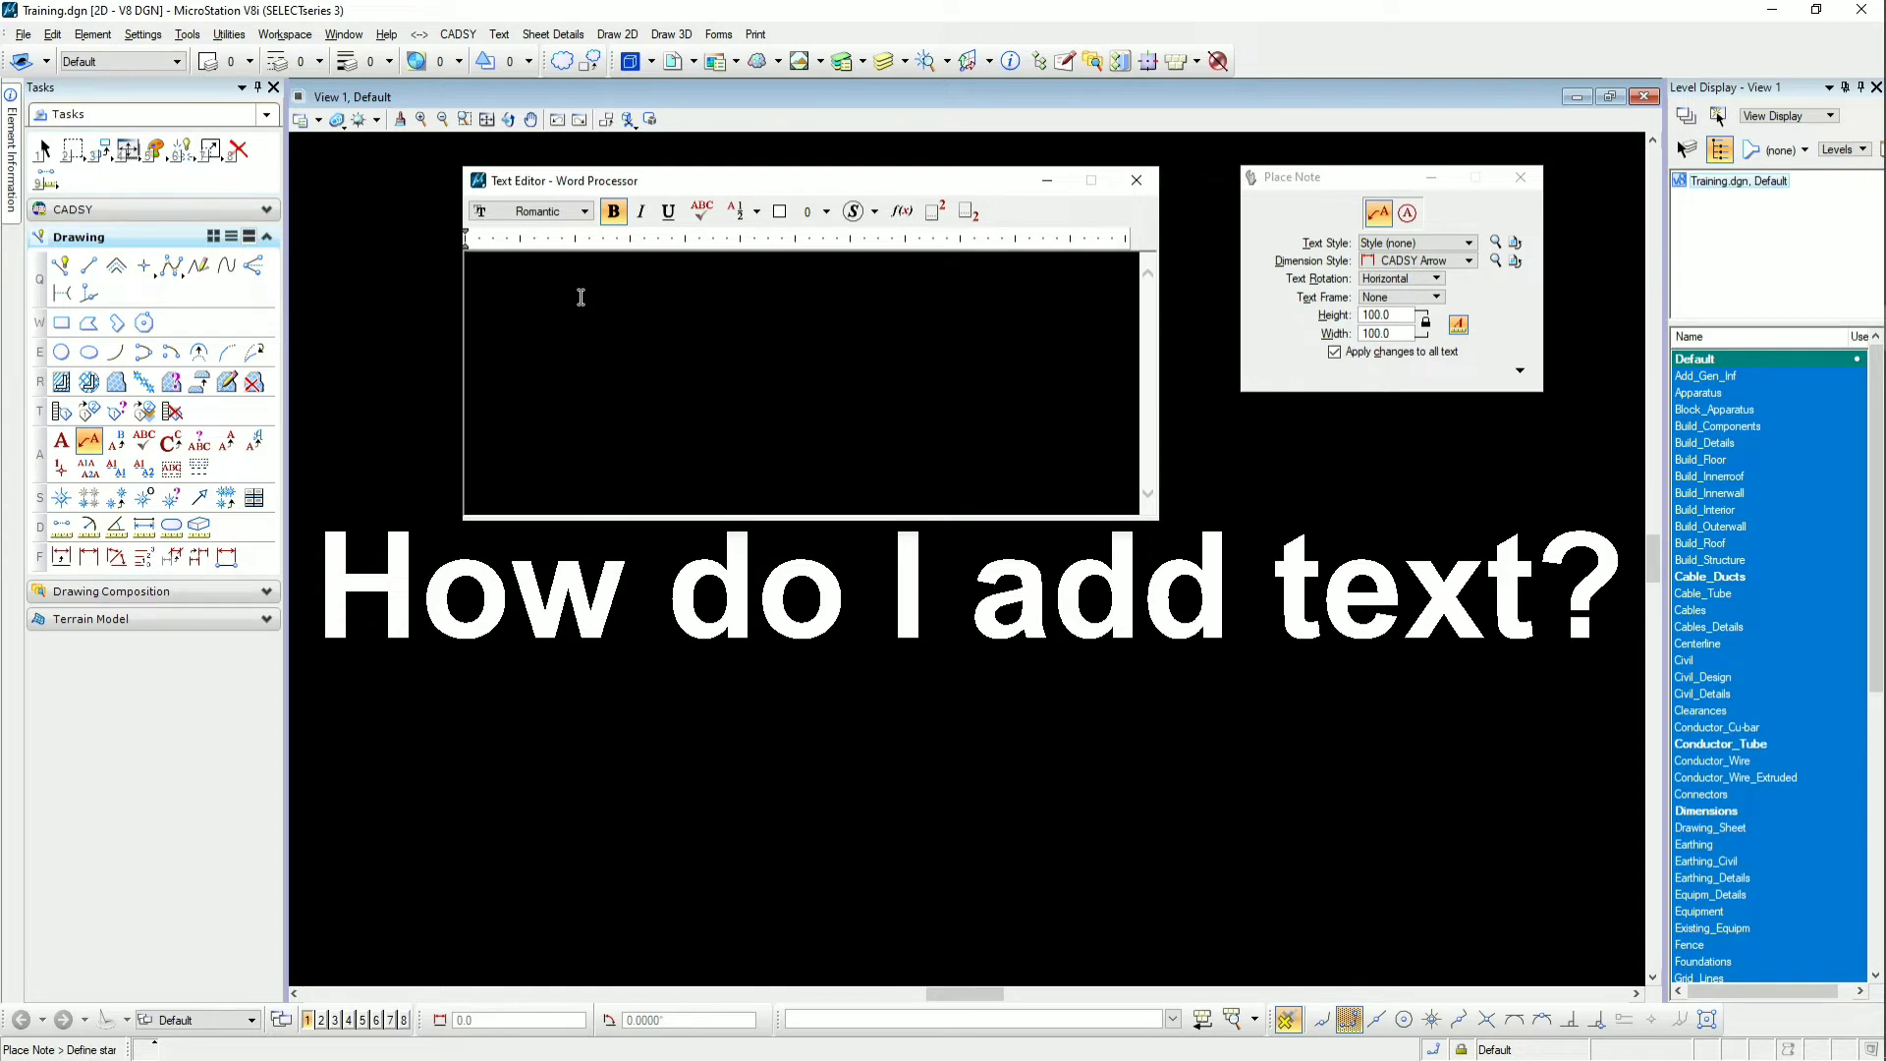
{"action": "type", "text": "Mr.RK info"}
{"action": "left_click", "coordinate": [1316, 246]}
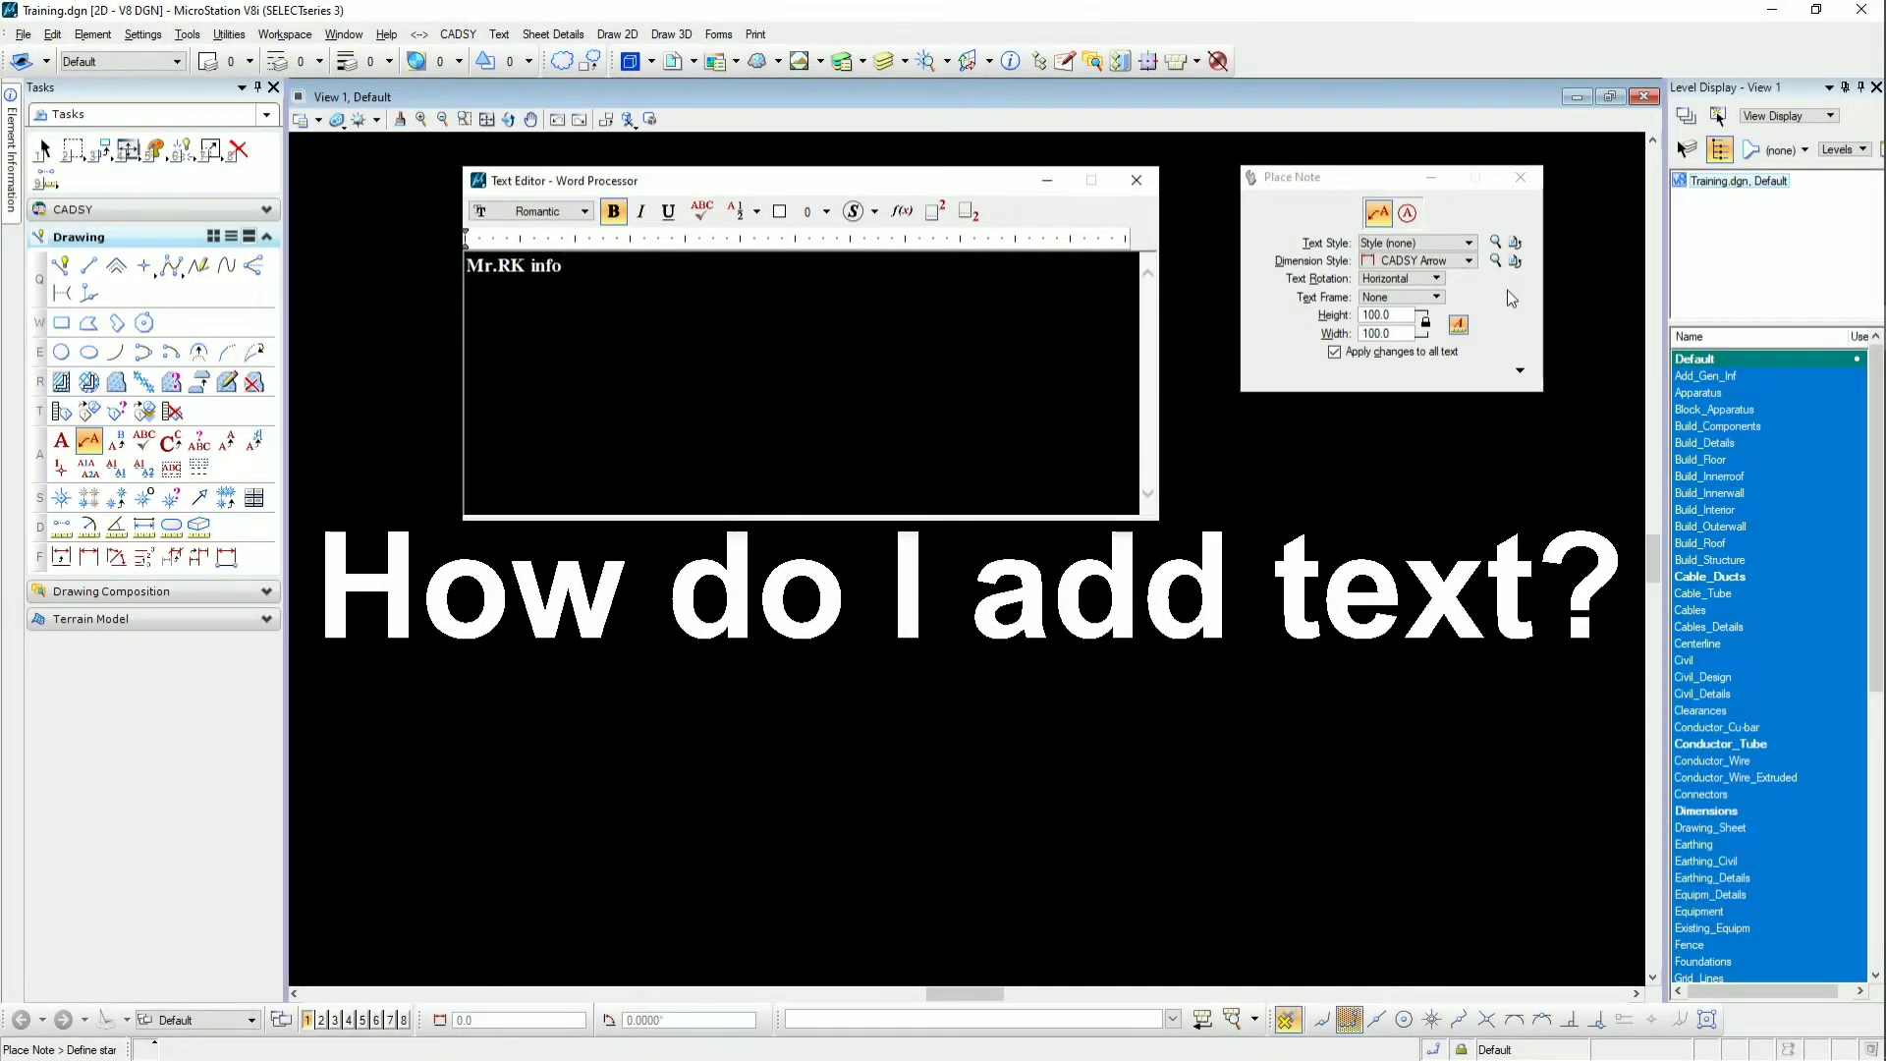
{"action": "left_click", "coordinate": [1321, 265]}
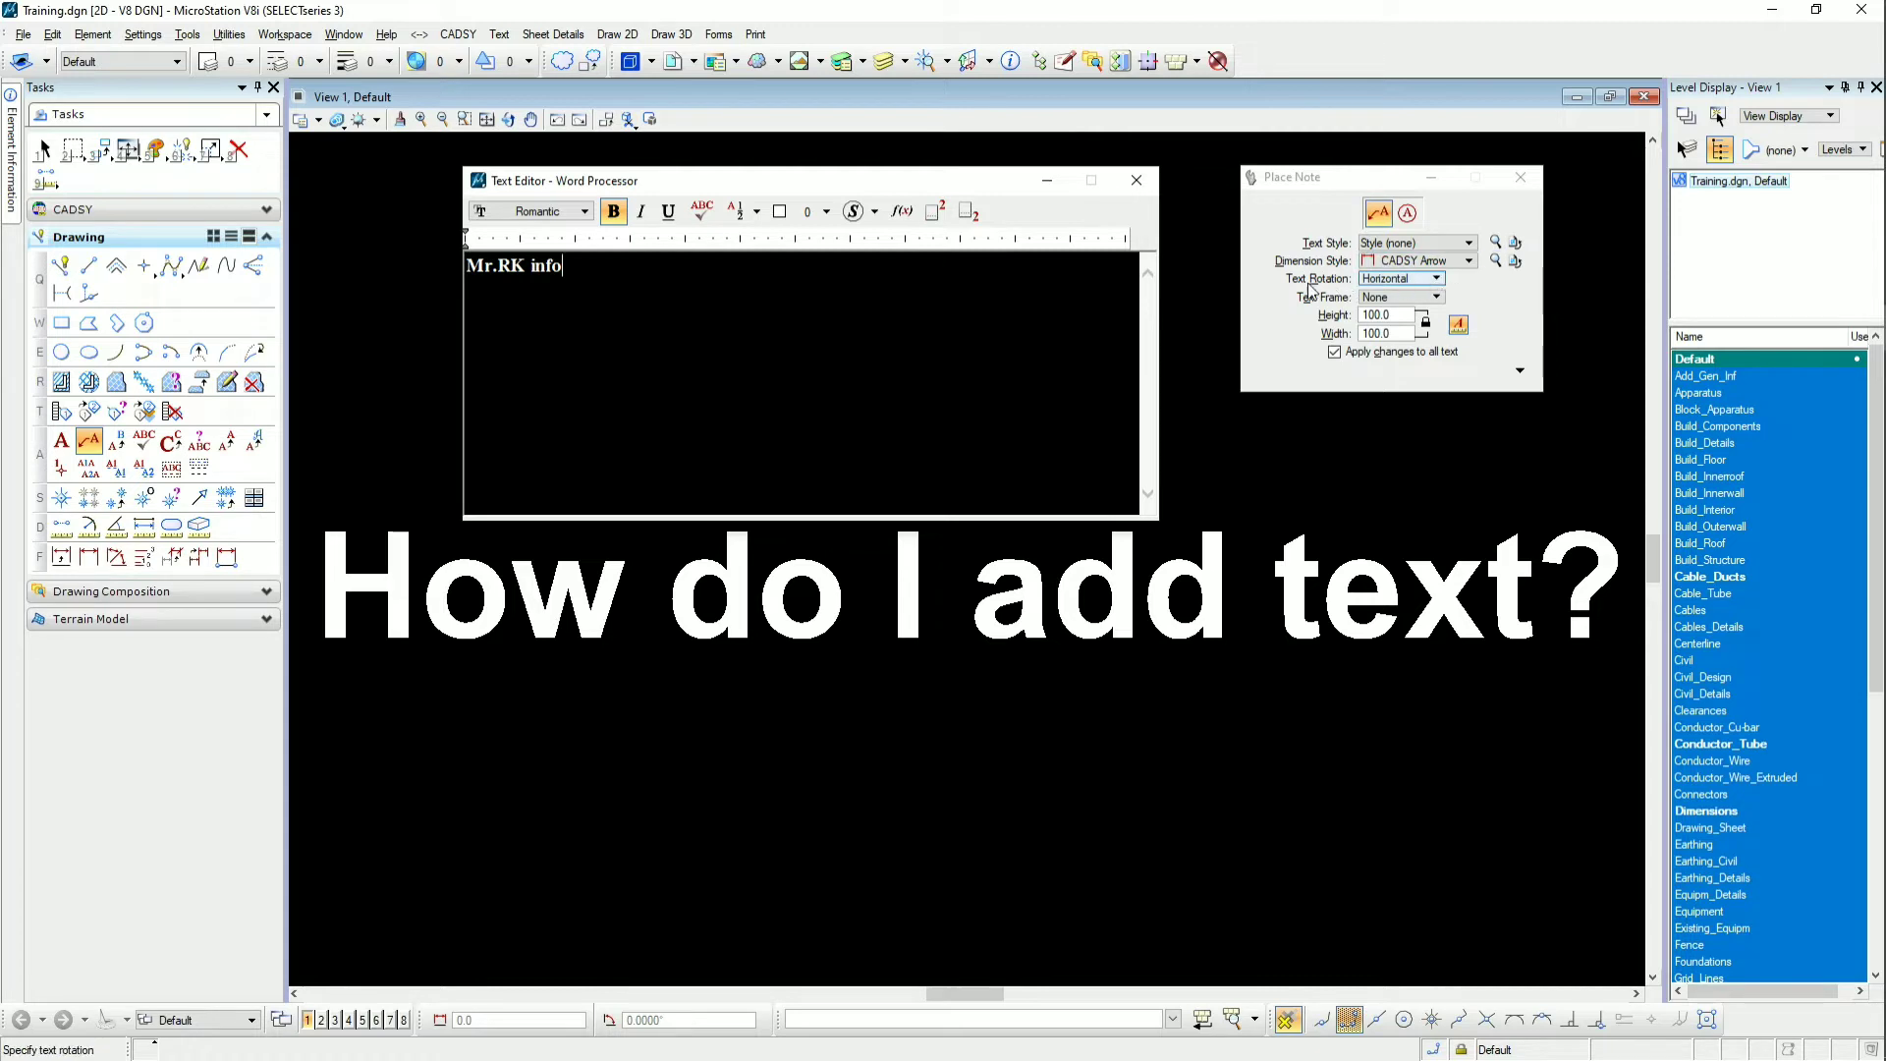
{"action": "left_click", "coordinate": [1402, 279]}
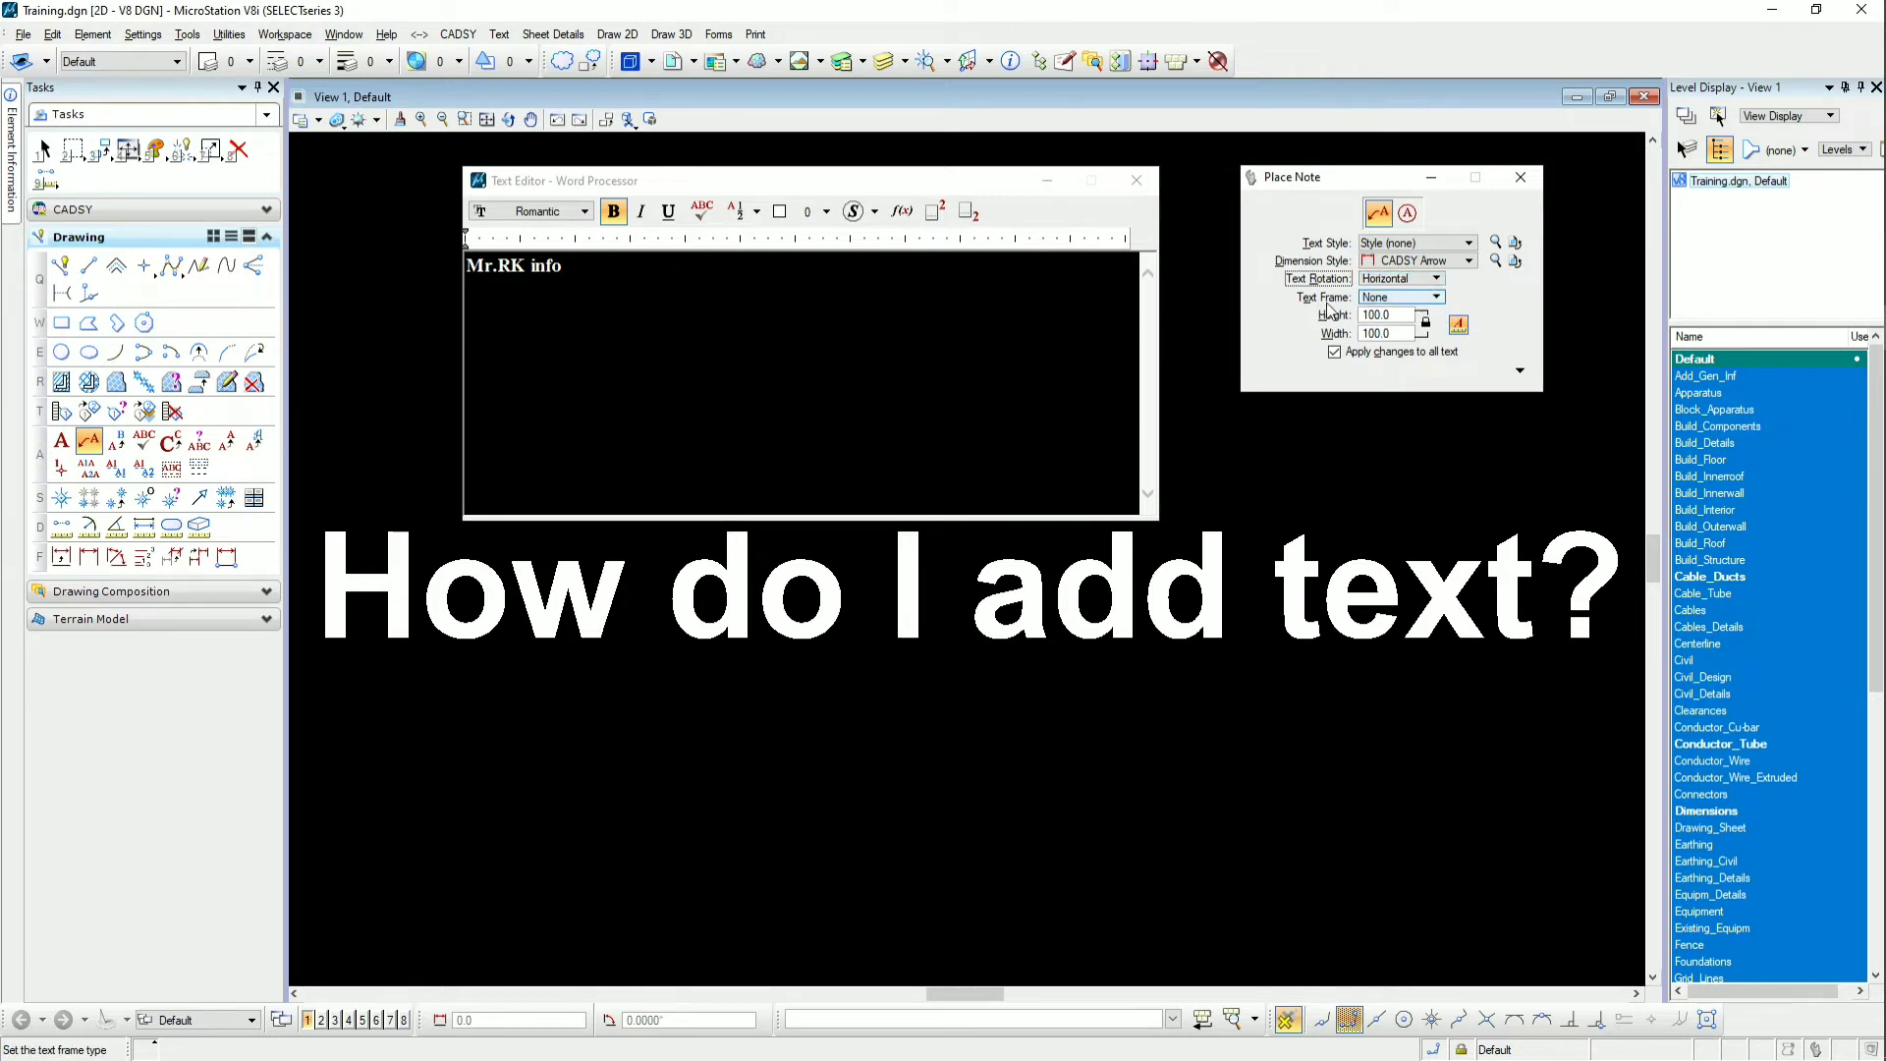
{"action": "left_click", "coordinate": [1402, 297]}
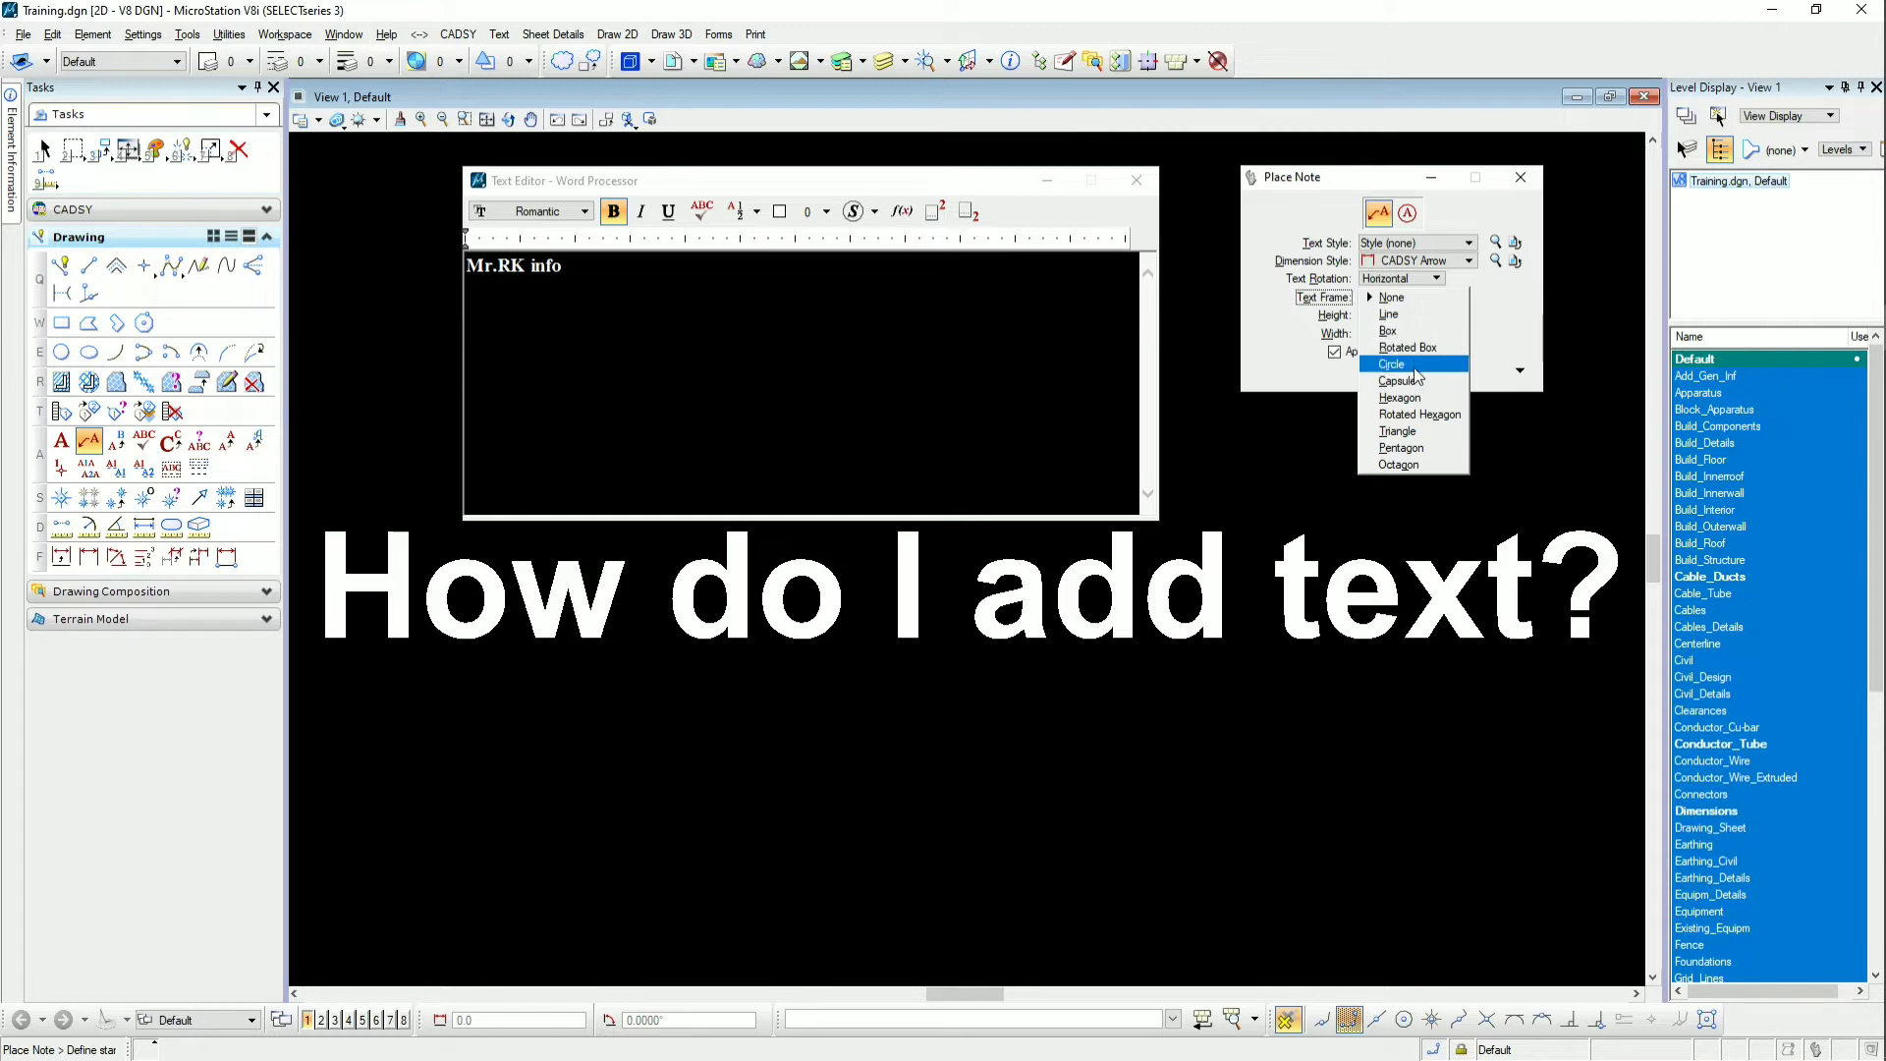
{"action": "left_click", "coordinate": [1489, 292]}
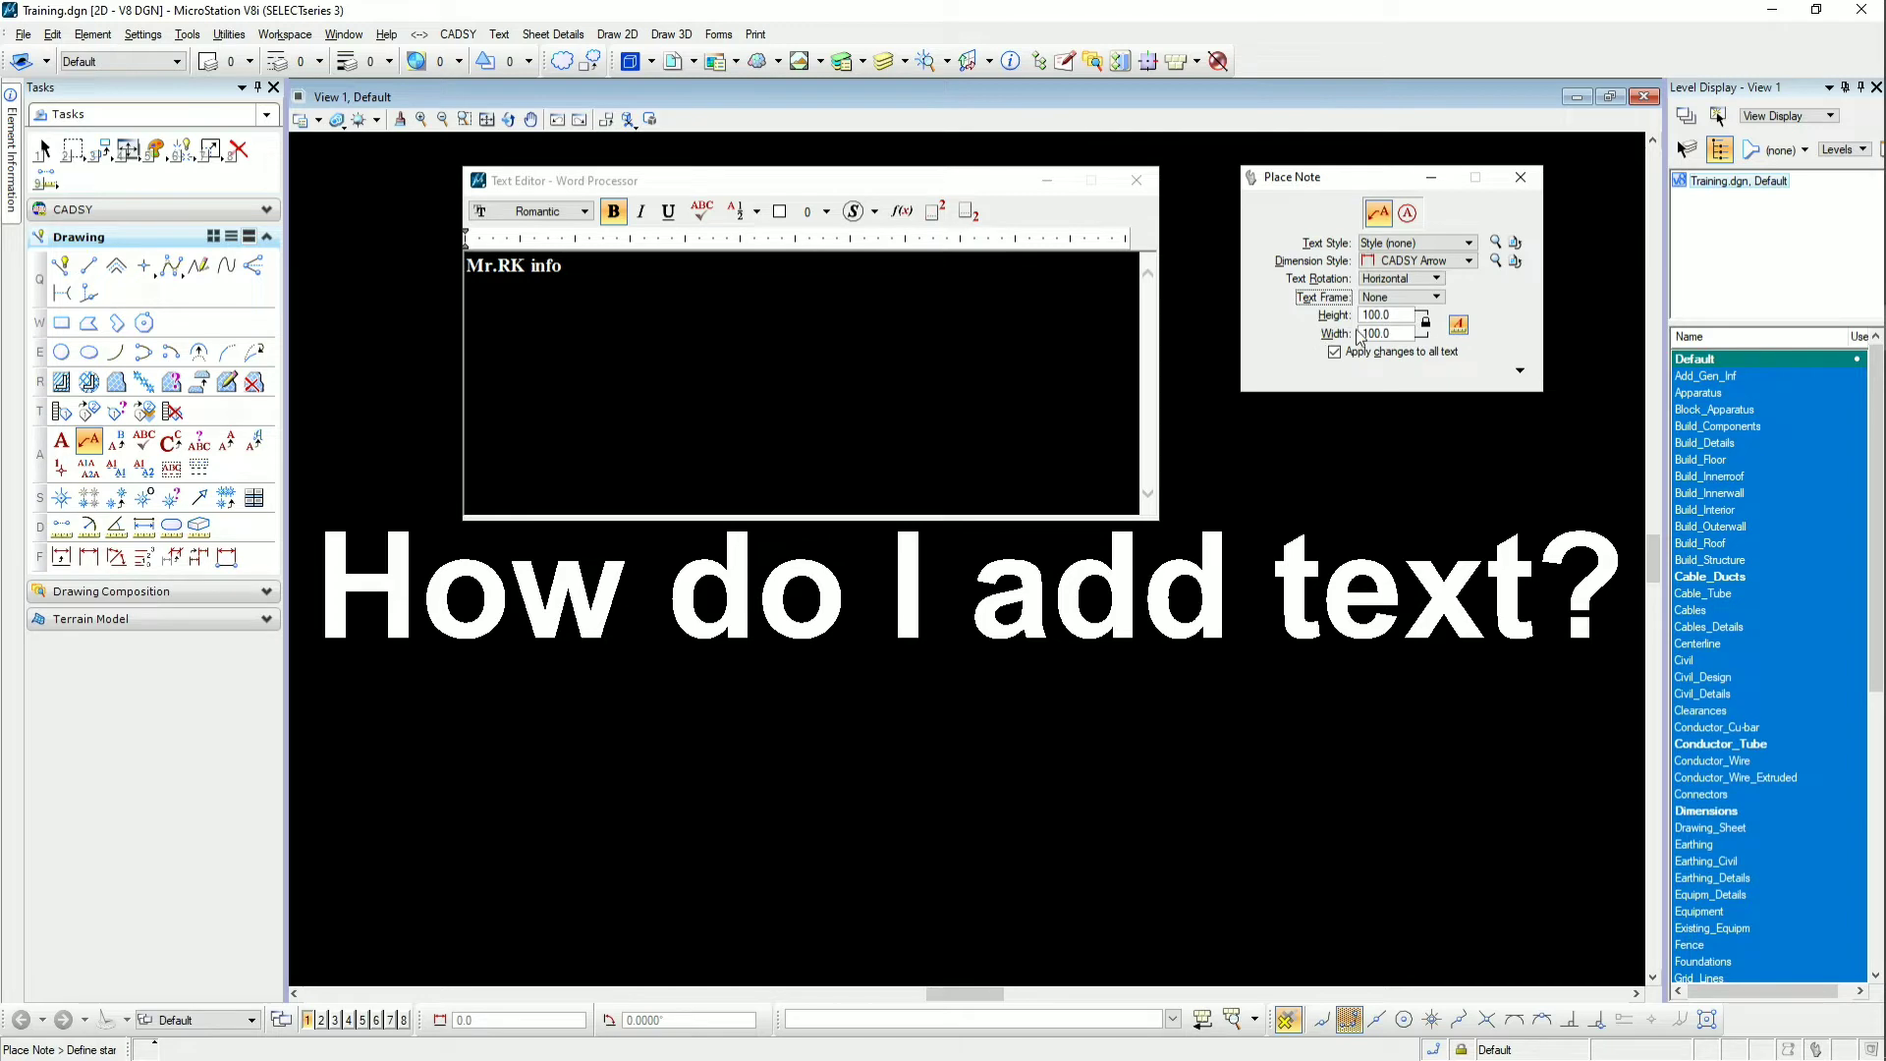
Place the note below the large heading with its leader arrow pointing down to the left, and end the command
{"action": "left_click", "coordinate": [624, 925]}
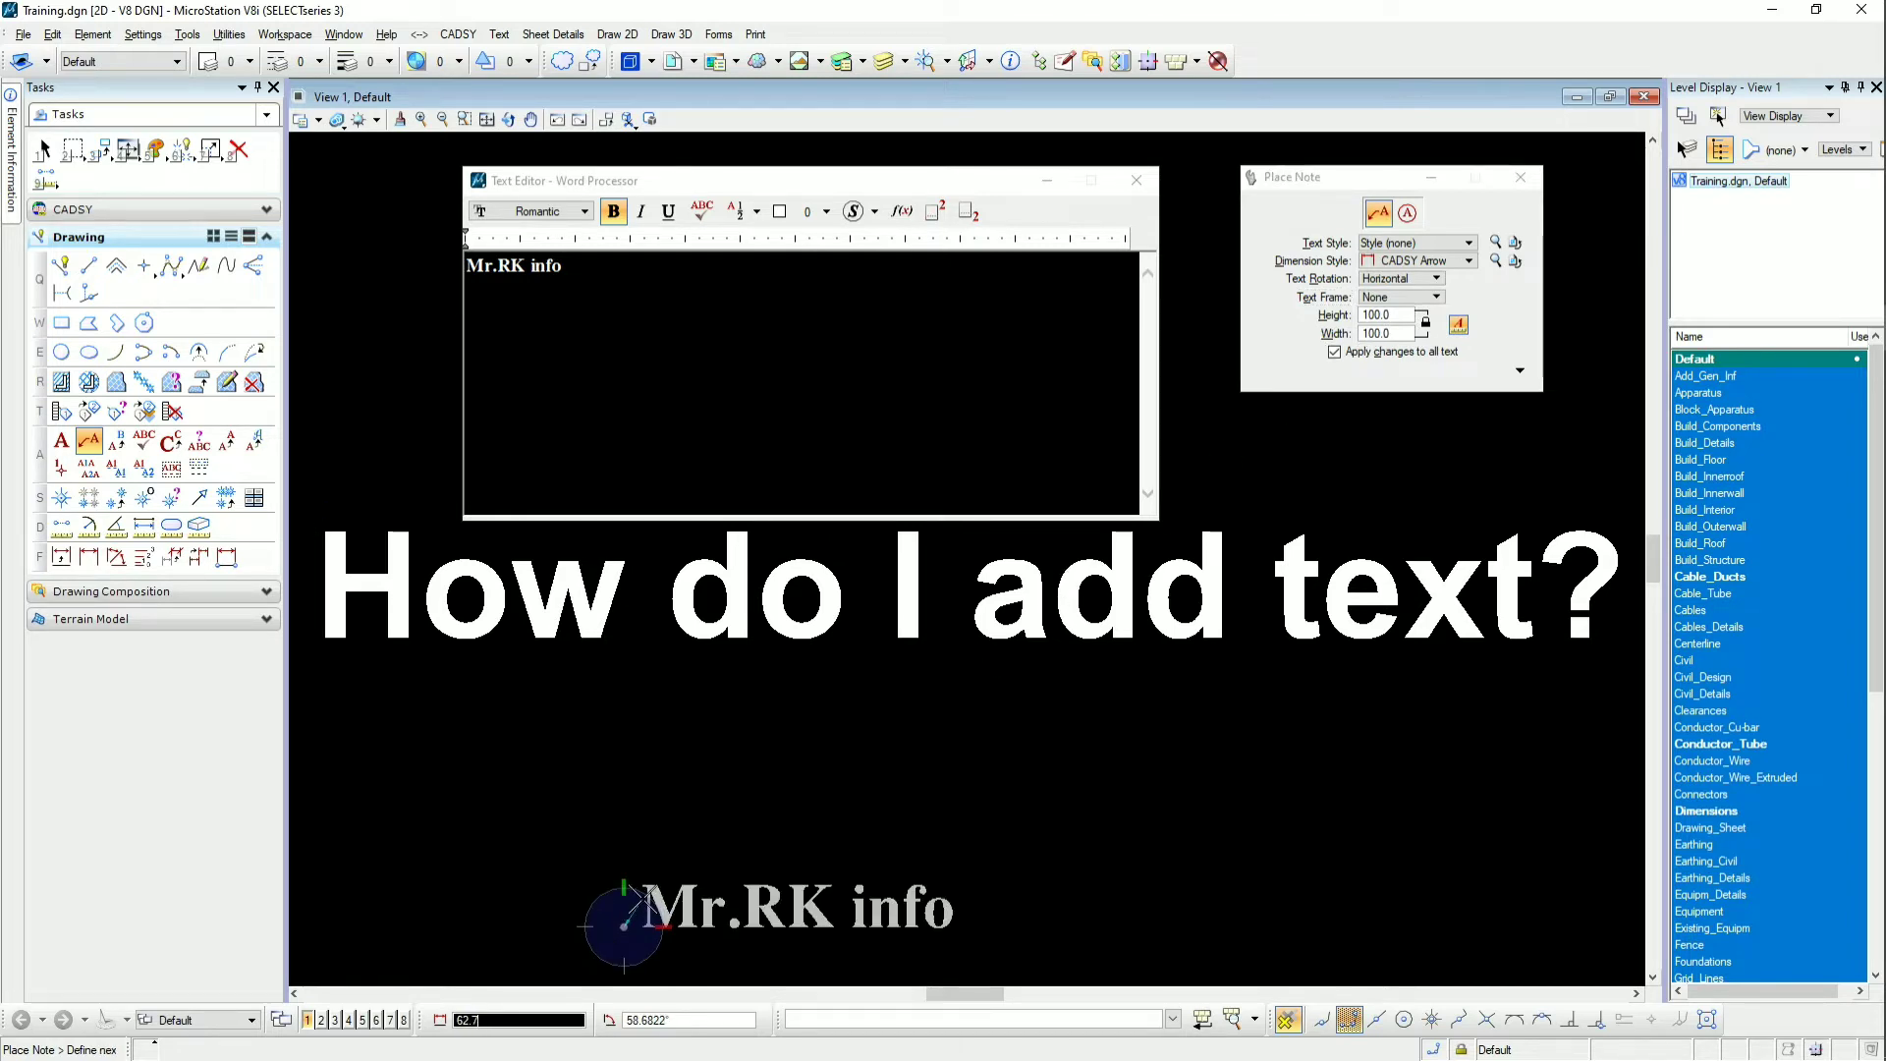
{"action": "left_click", "coordinate": [796, 802]}
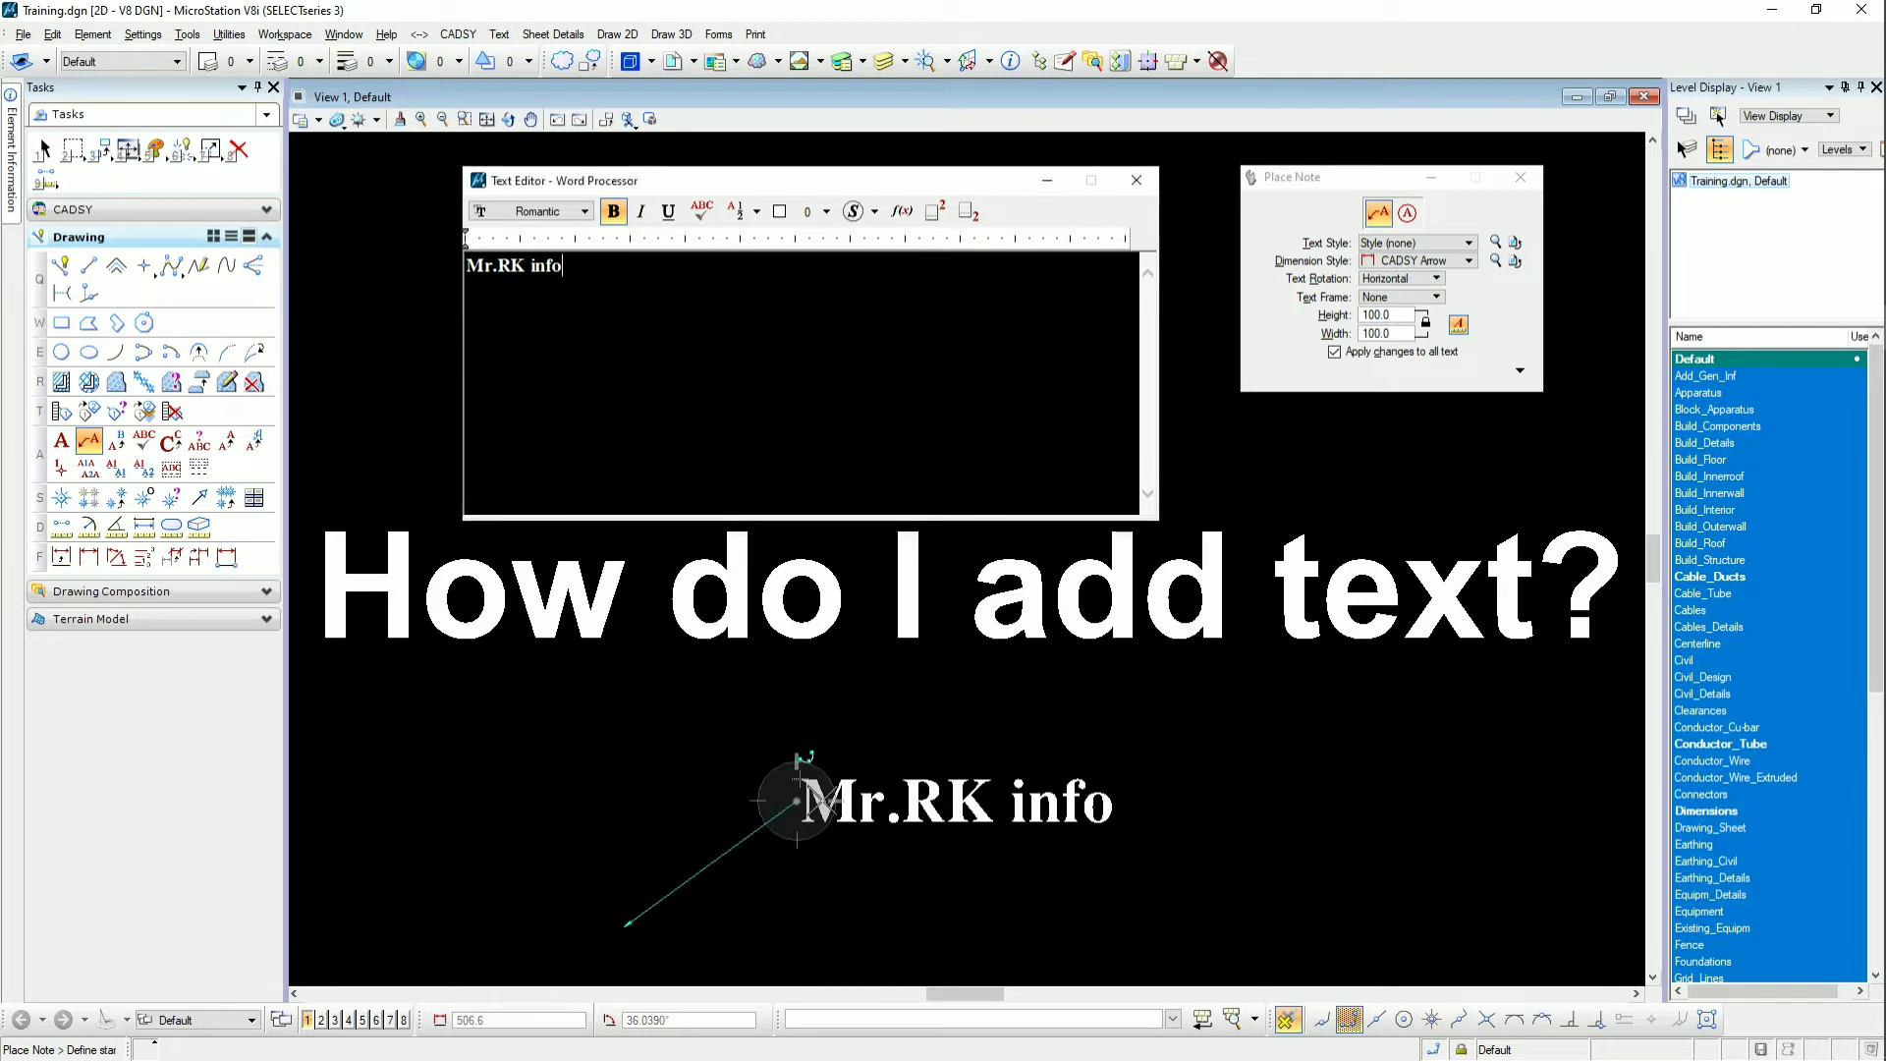
{"action": "right_click", "coordinate": [1069, 818]}
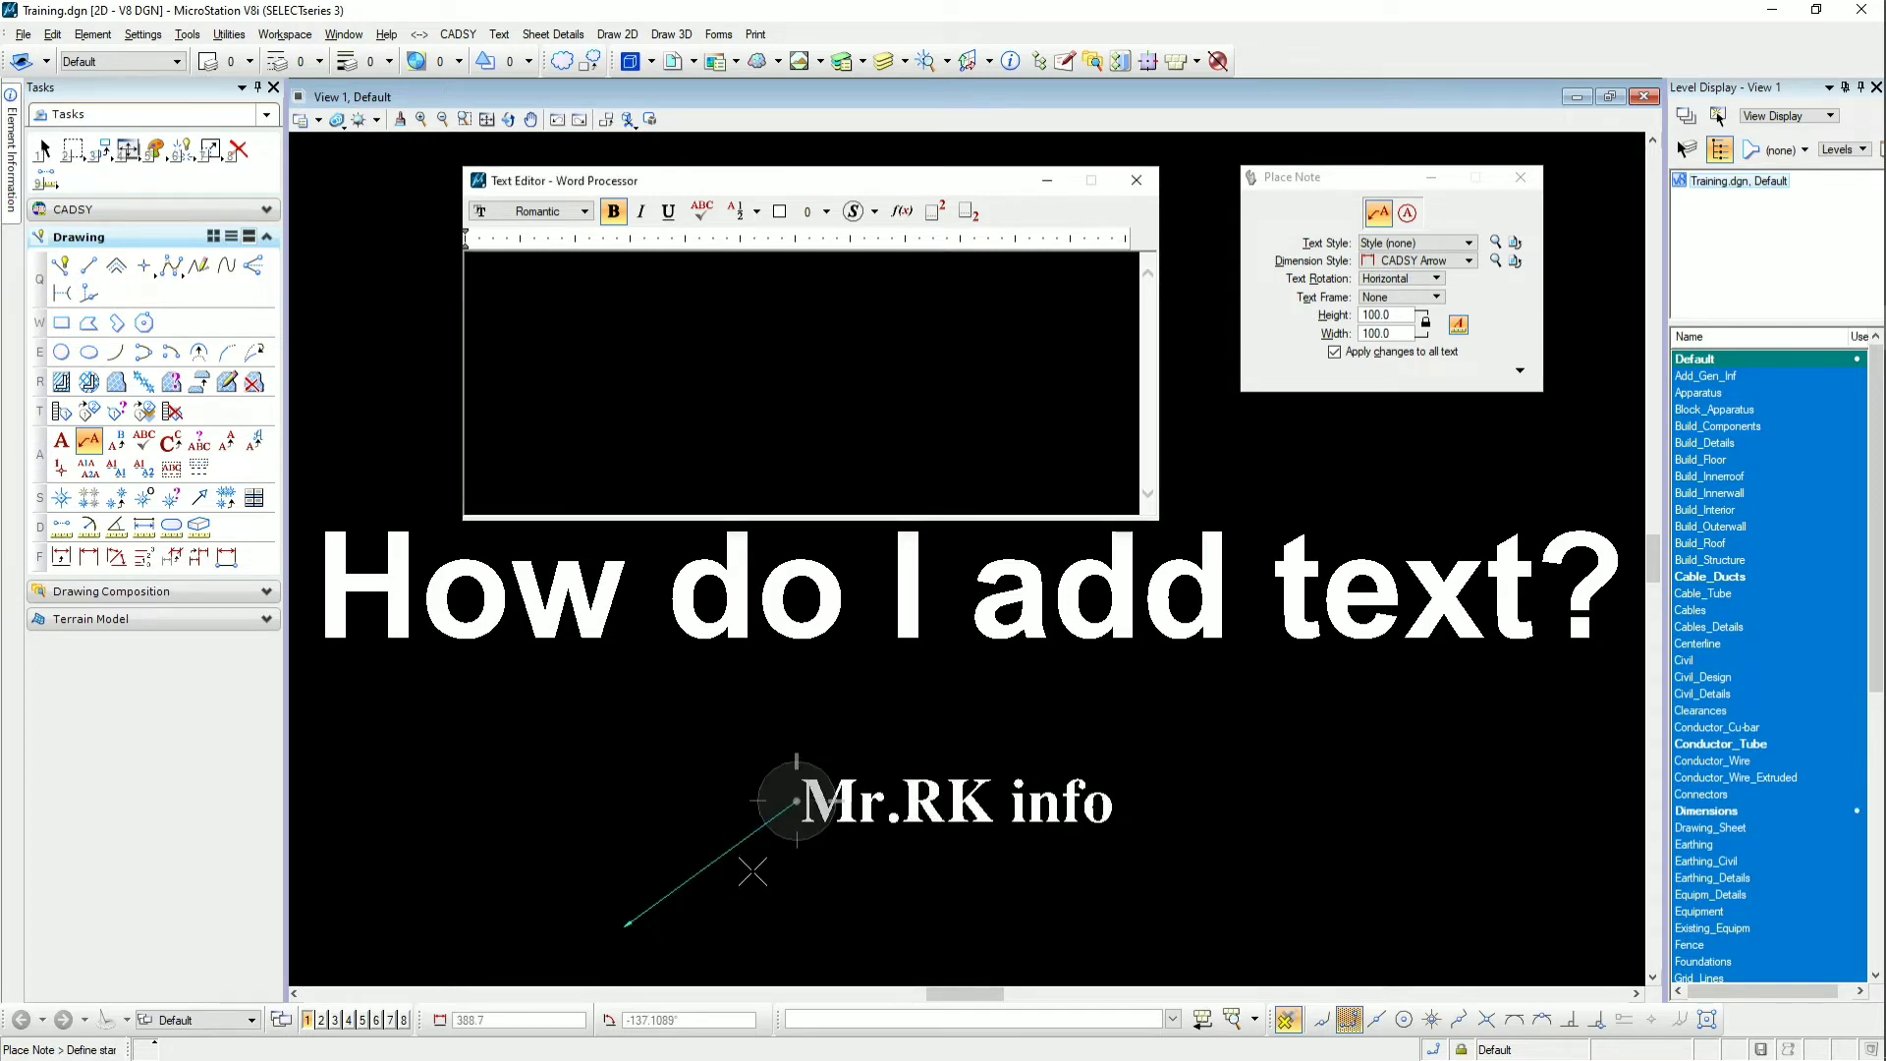
{"action": "key", "text": "Escape"}
{"action": "key", "text": "Escape"}
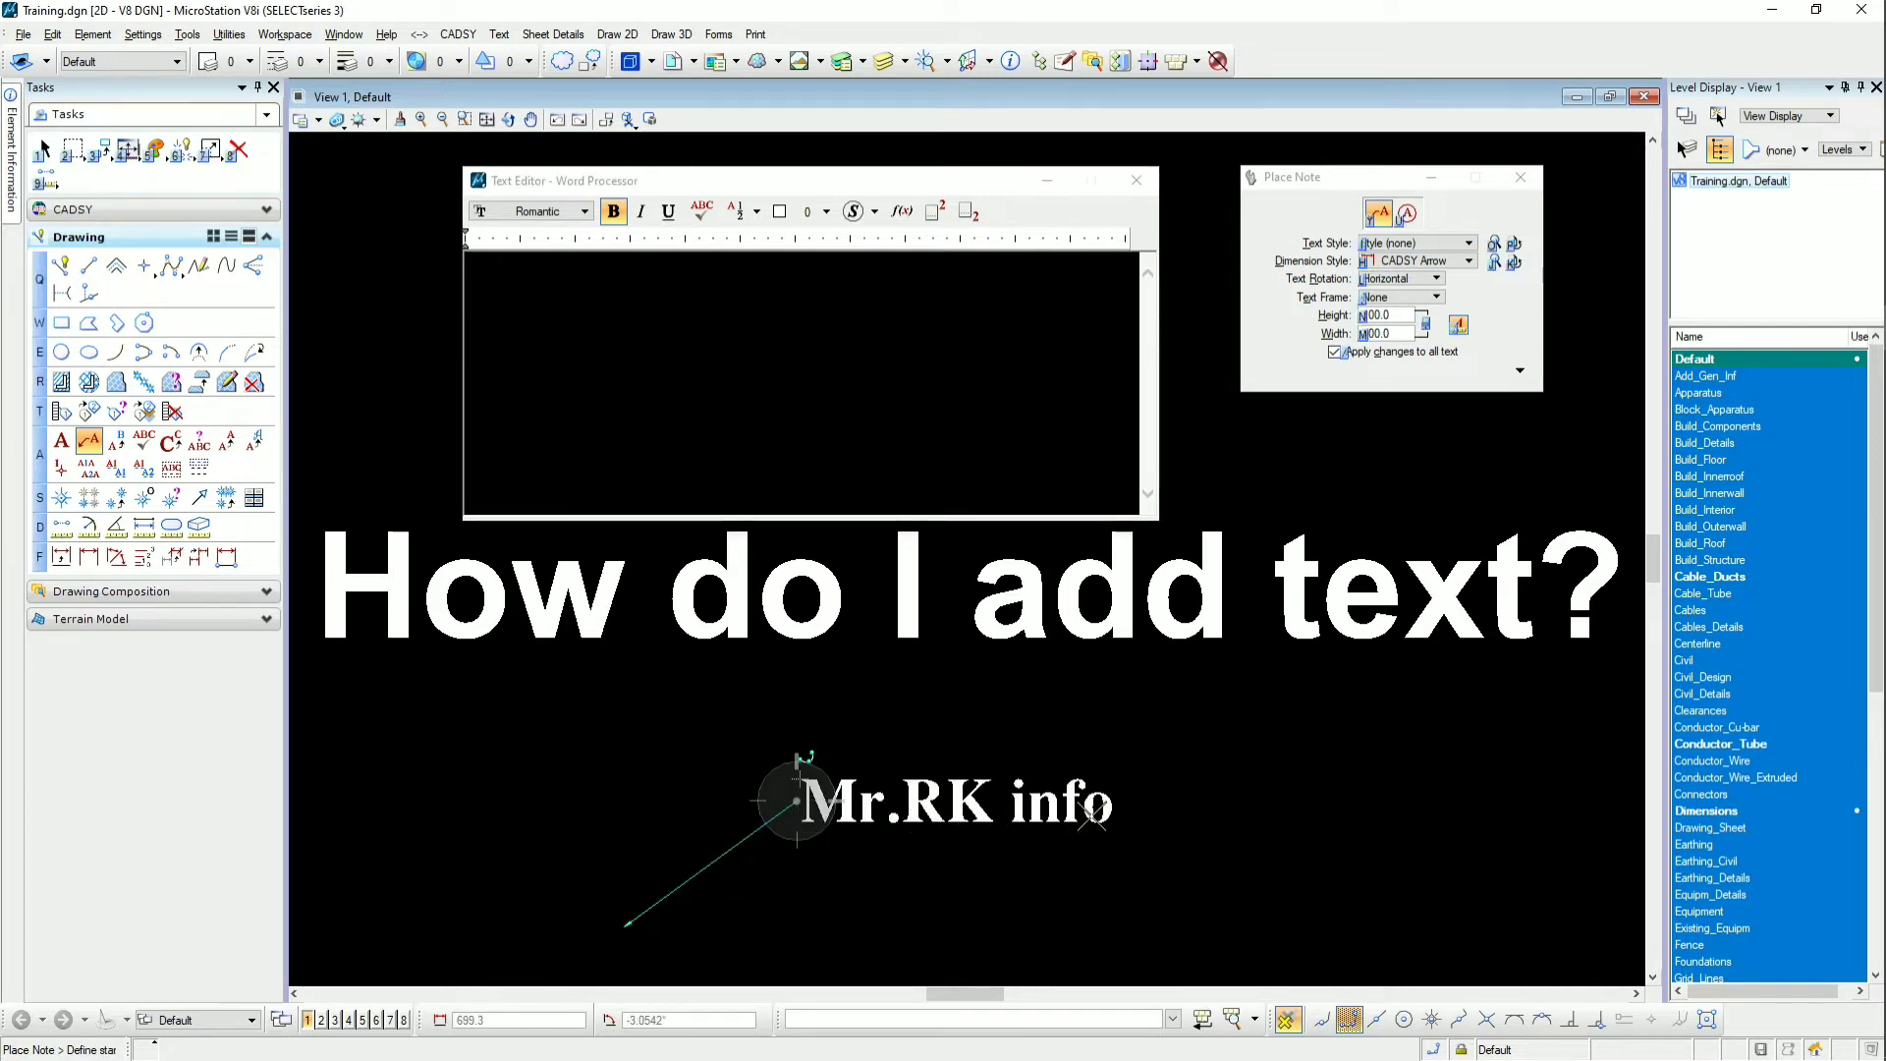
{"action": "left_click", "coordinate": [633, 922]}
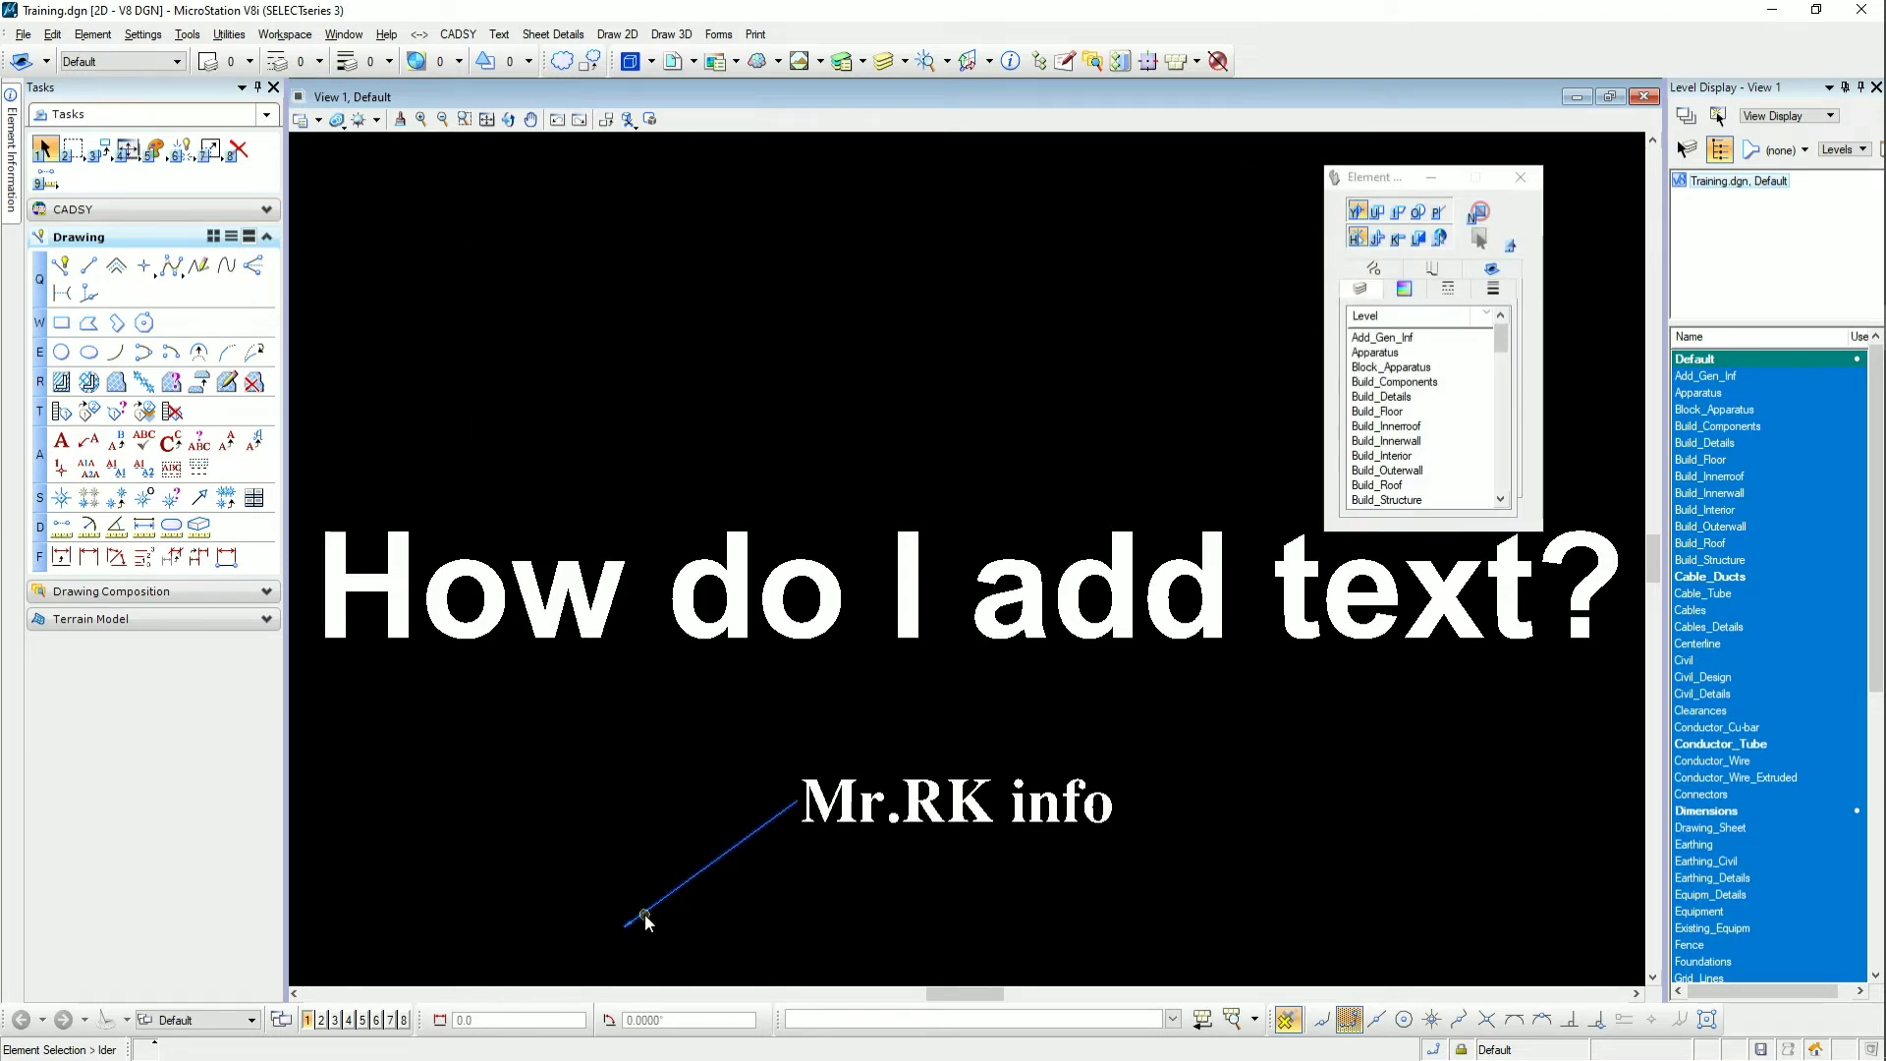
Start another Place Note and activate the 1:100 dimension style for it
{"action": "left_click", "coordinate": [88, 440]}
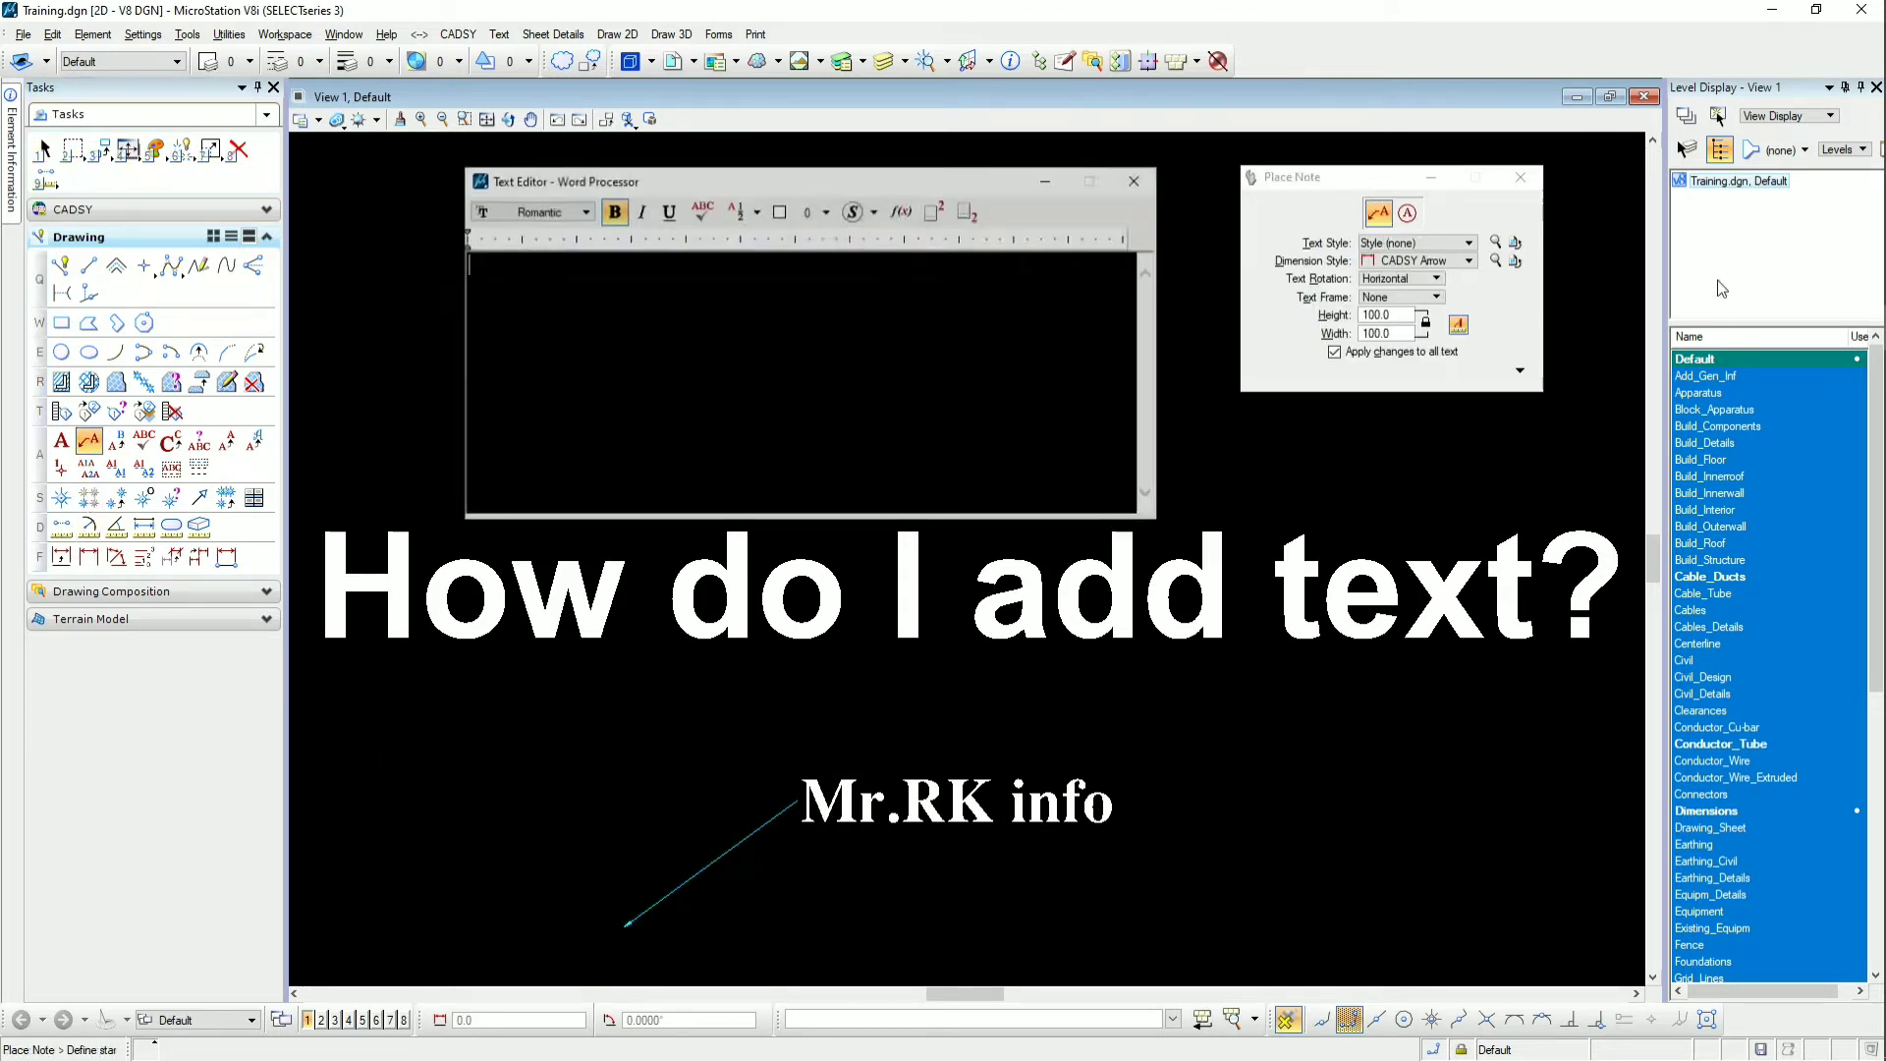
{"action": "left_click", "coordinate": [1495, 261]}
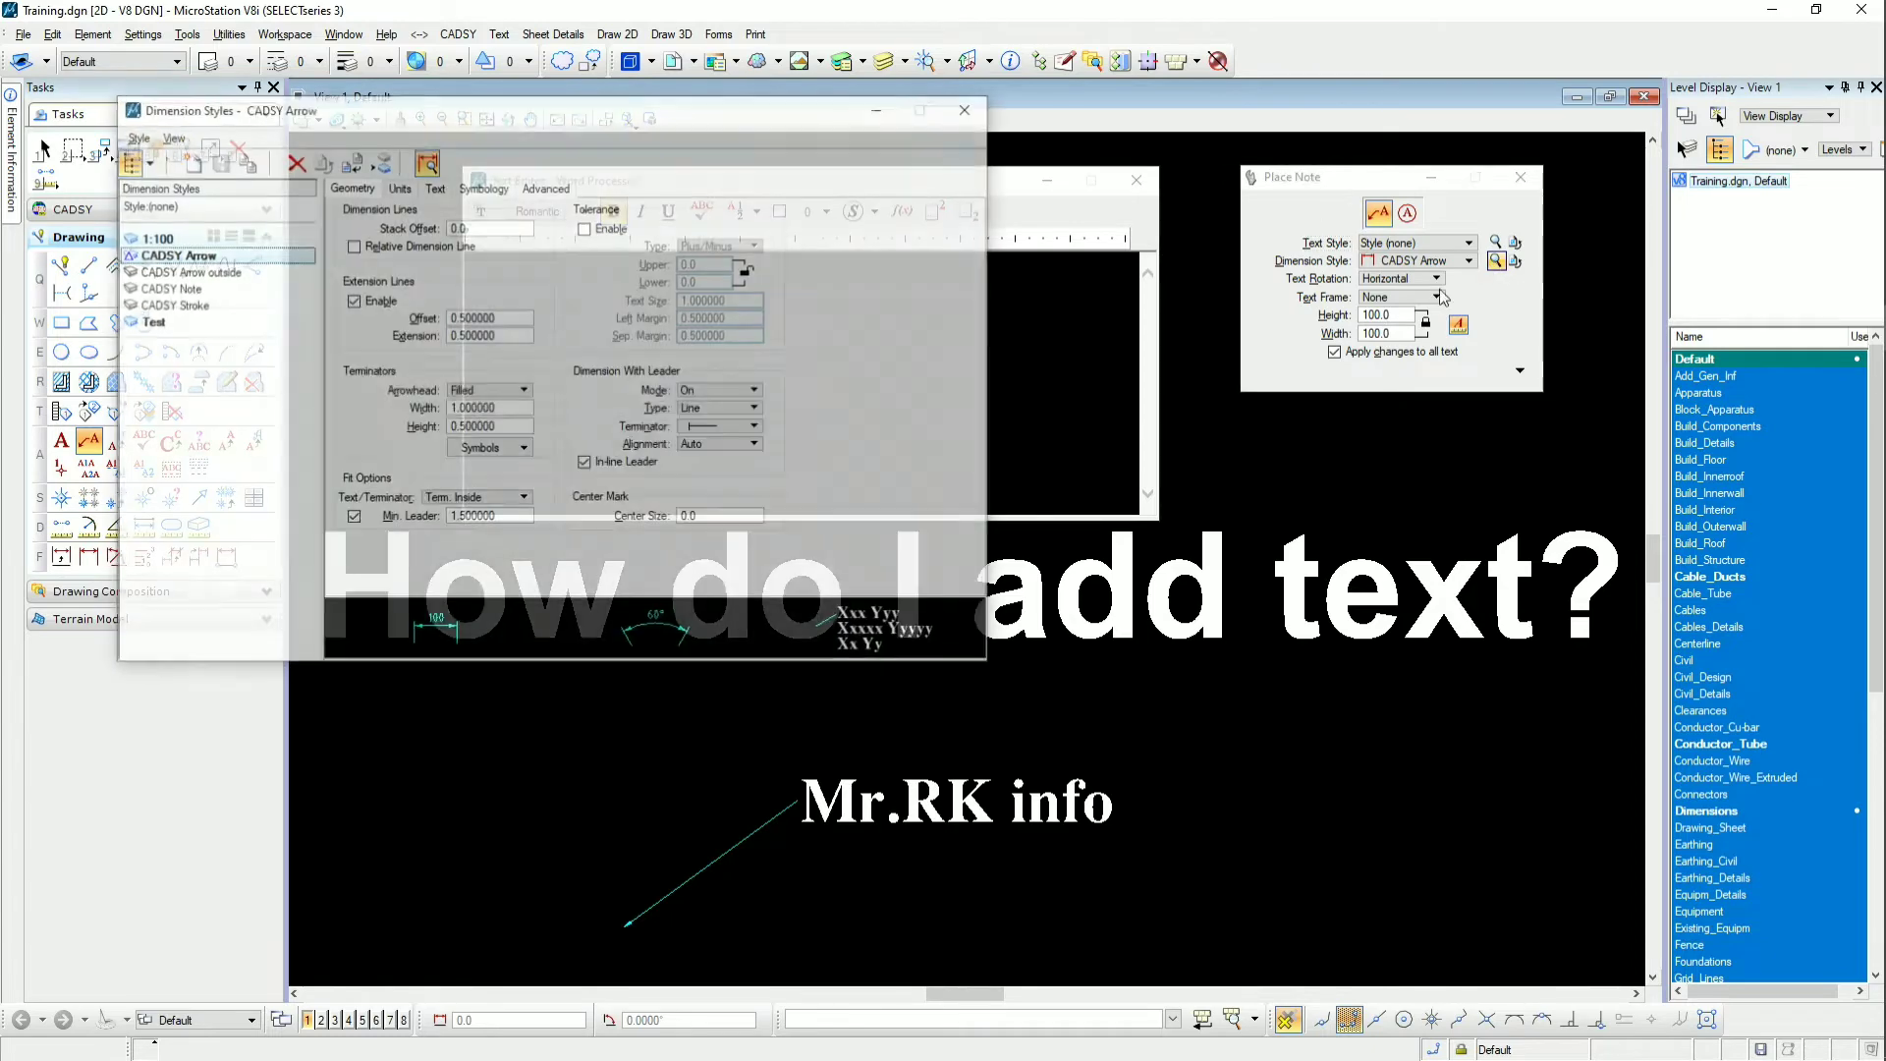
{"action": "left_click", "coordinate": [174, 236]}
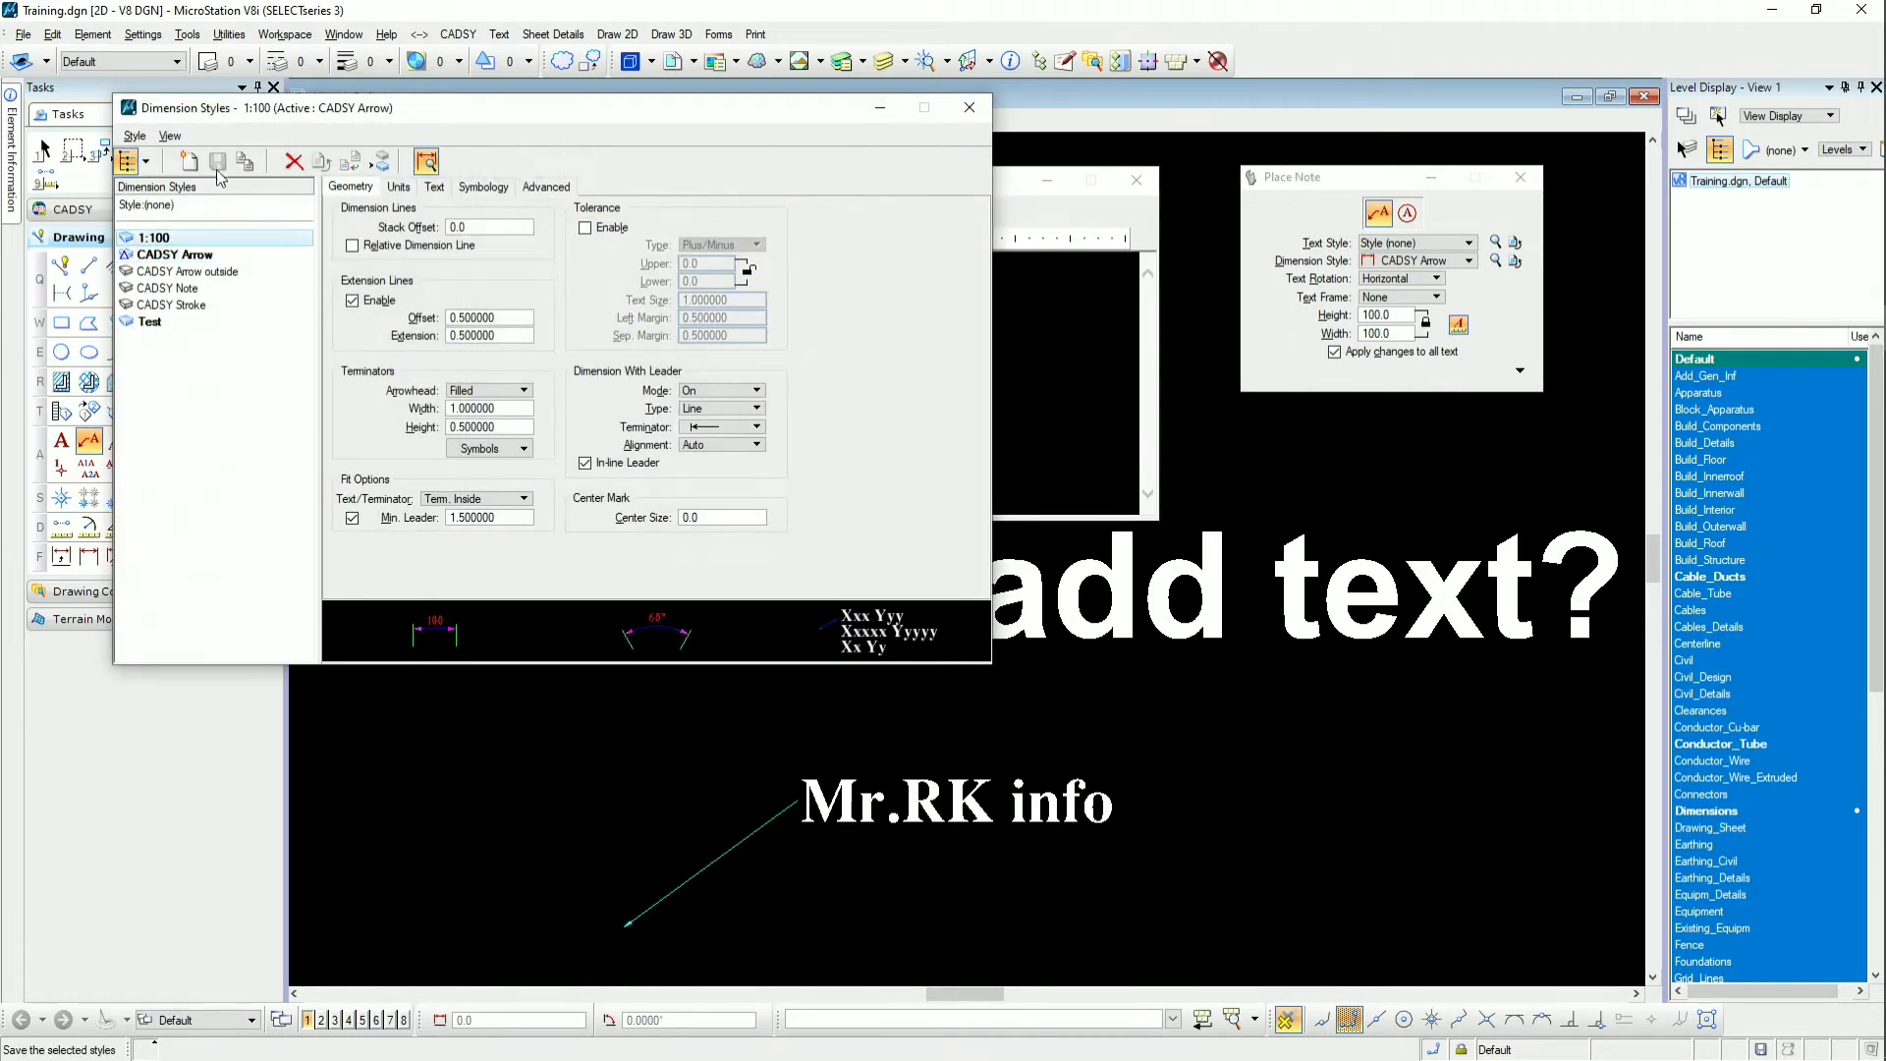
{"action": "right_click", "coordinate": [165, 240]}
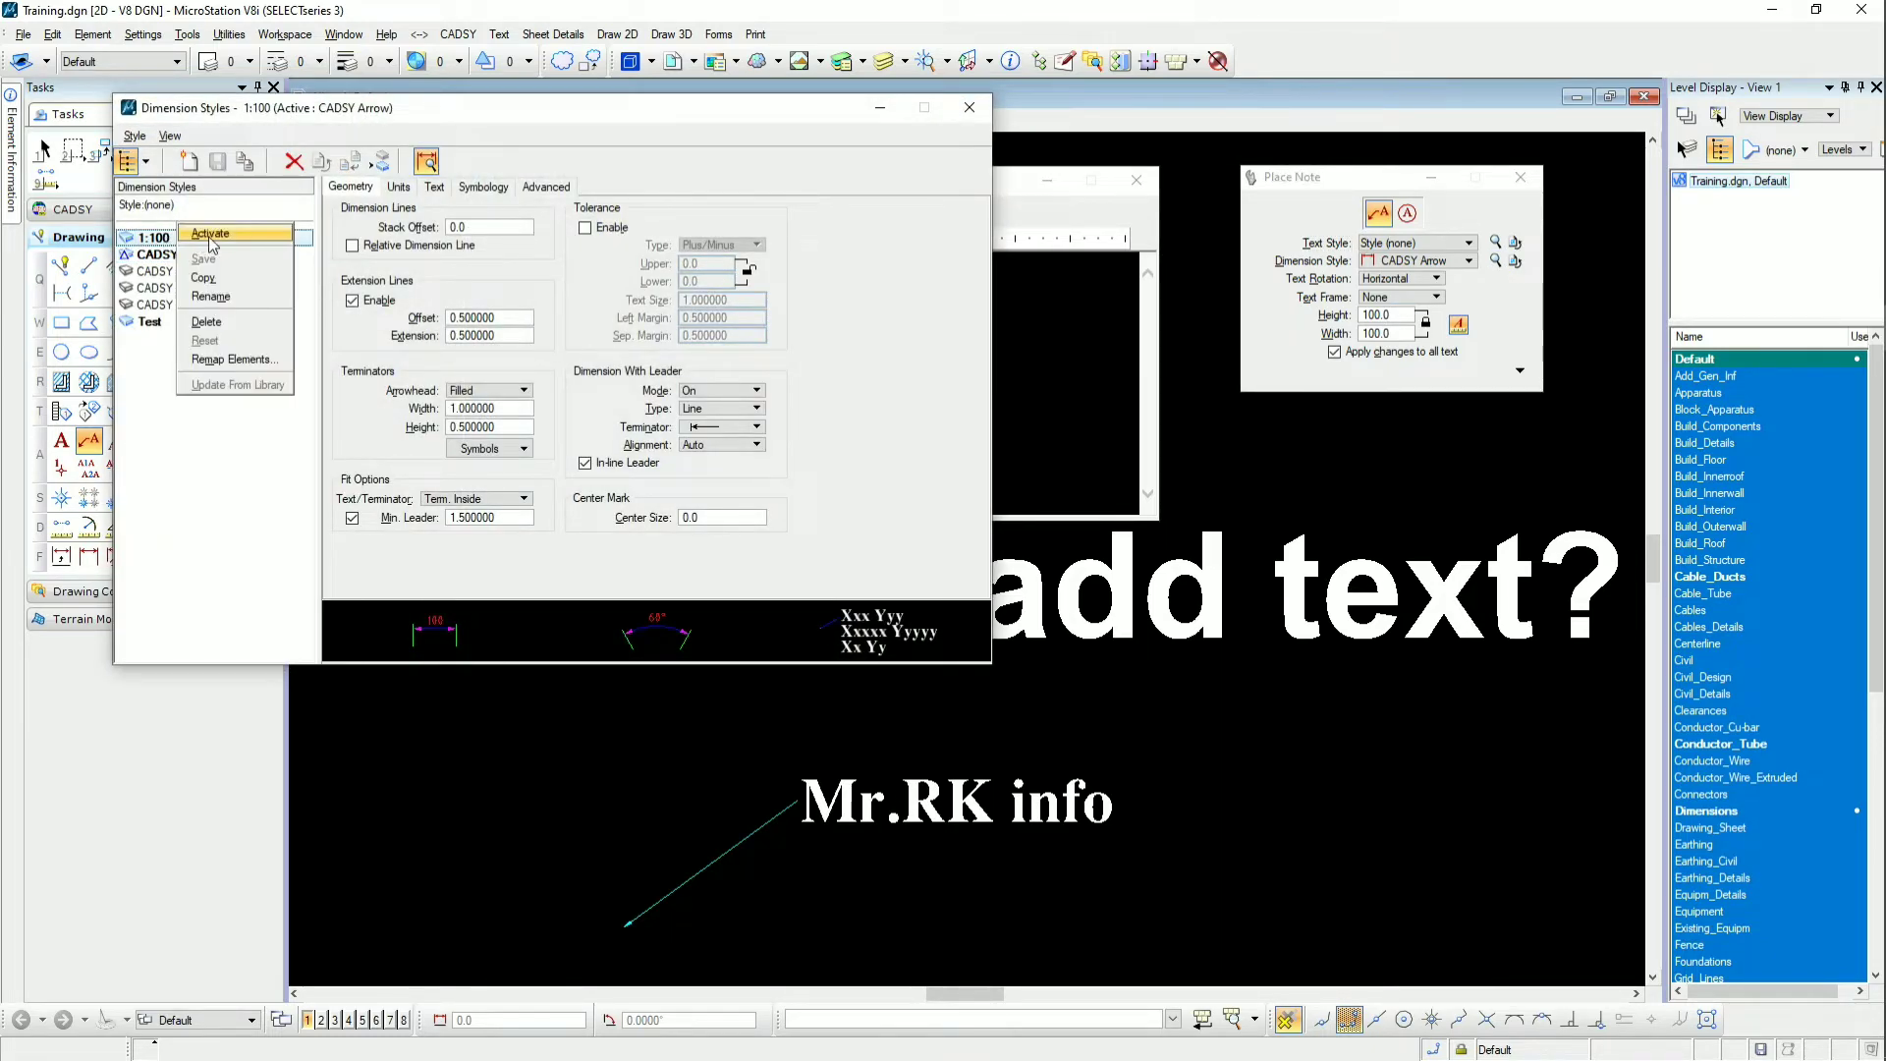
{"action": "left_click", "coordinate": [209, 244]}
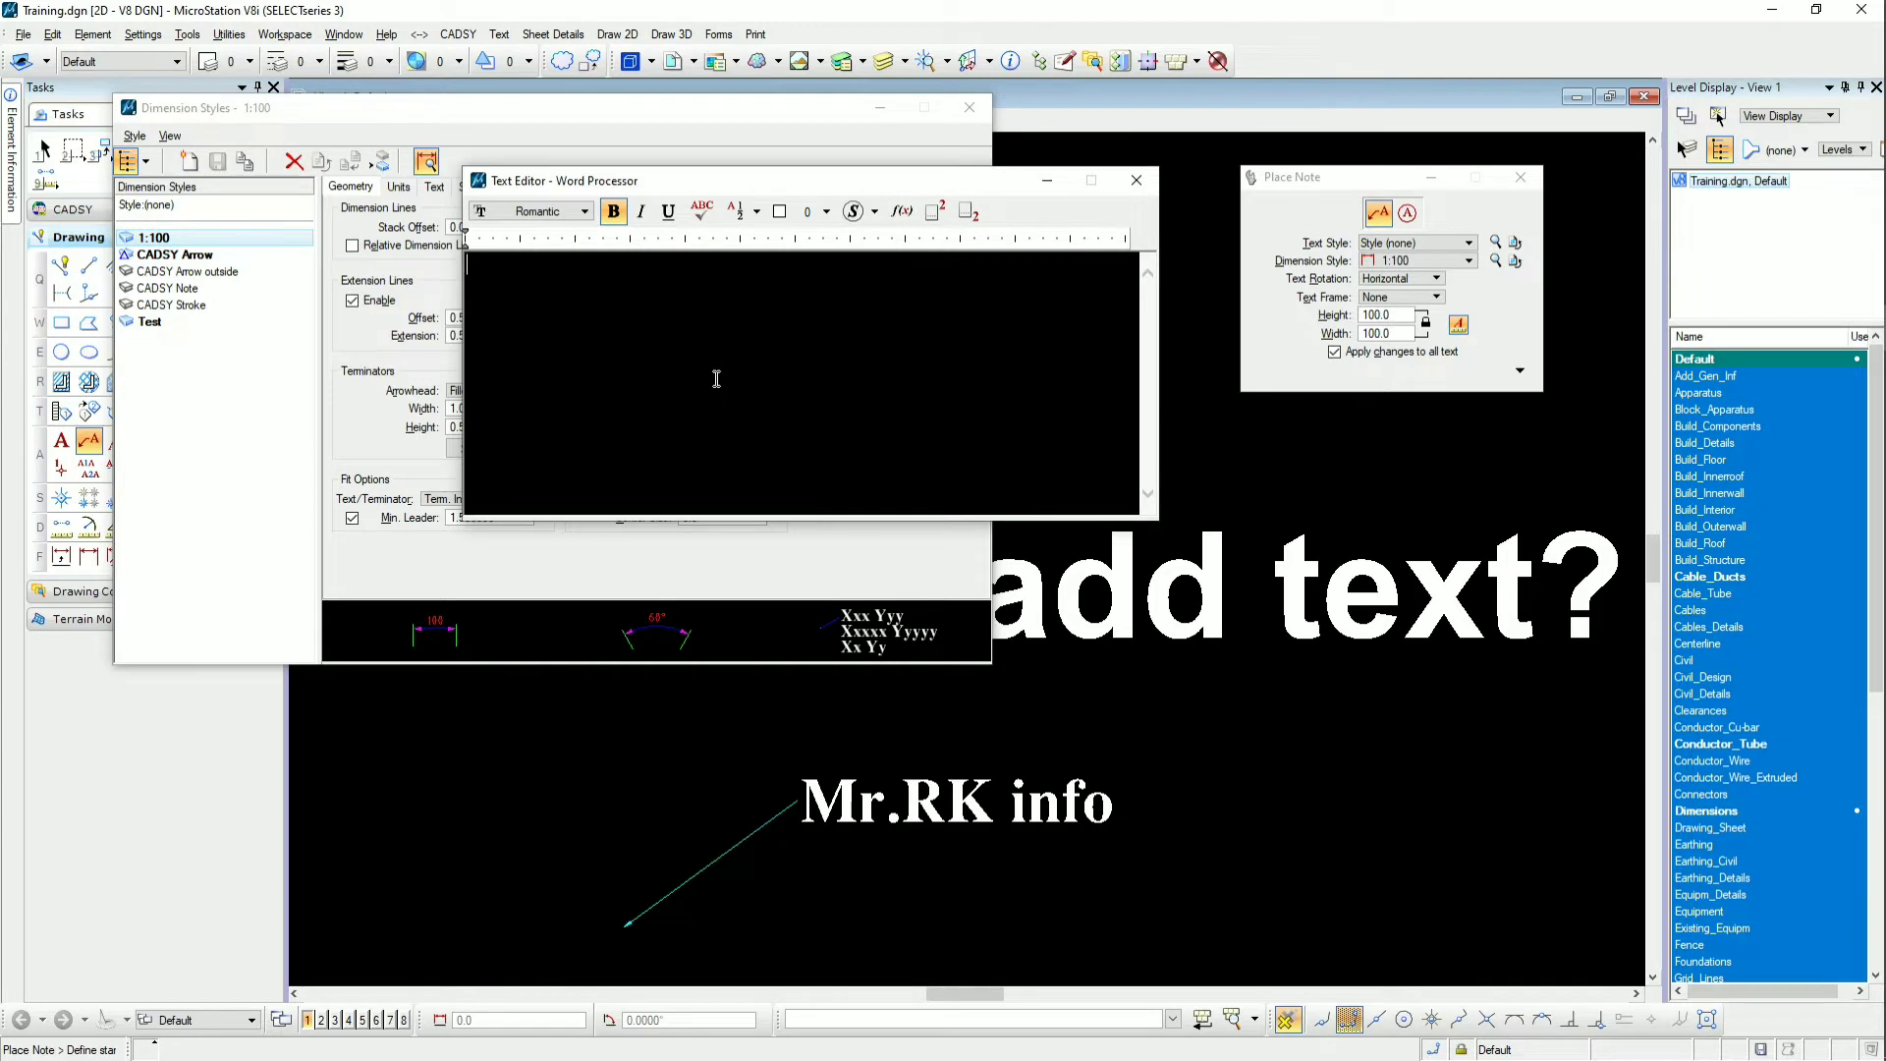
Place a second "Mr.RK info" note to the right of the first with its arrow pointing down to the left, and close the text editor
{"action": "type", "text": "Mr.RK info"}
{"action": "left_click", "coordinate": [1027, 941]}
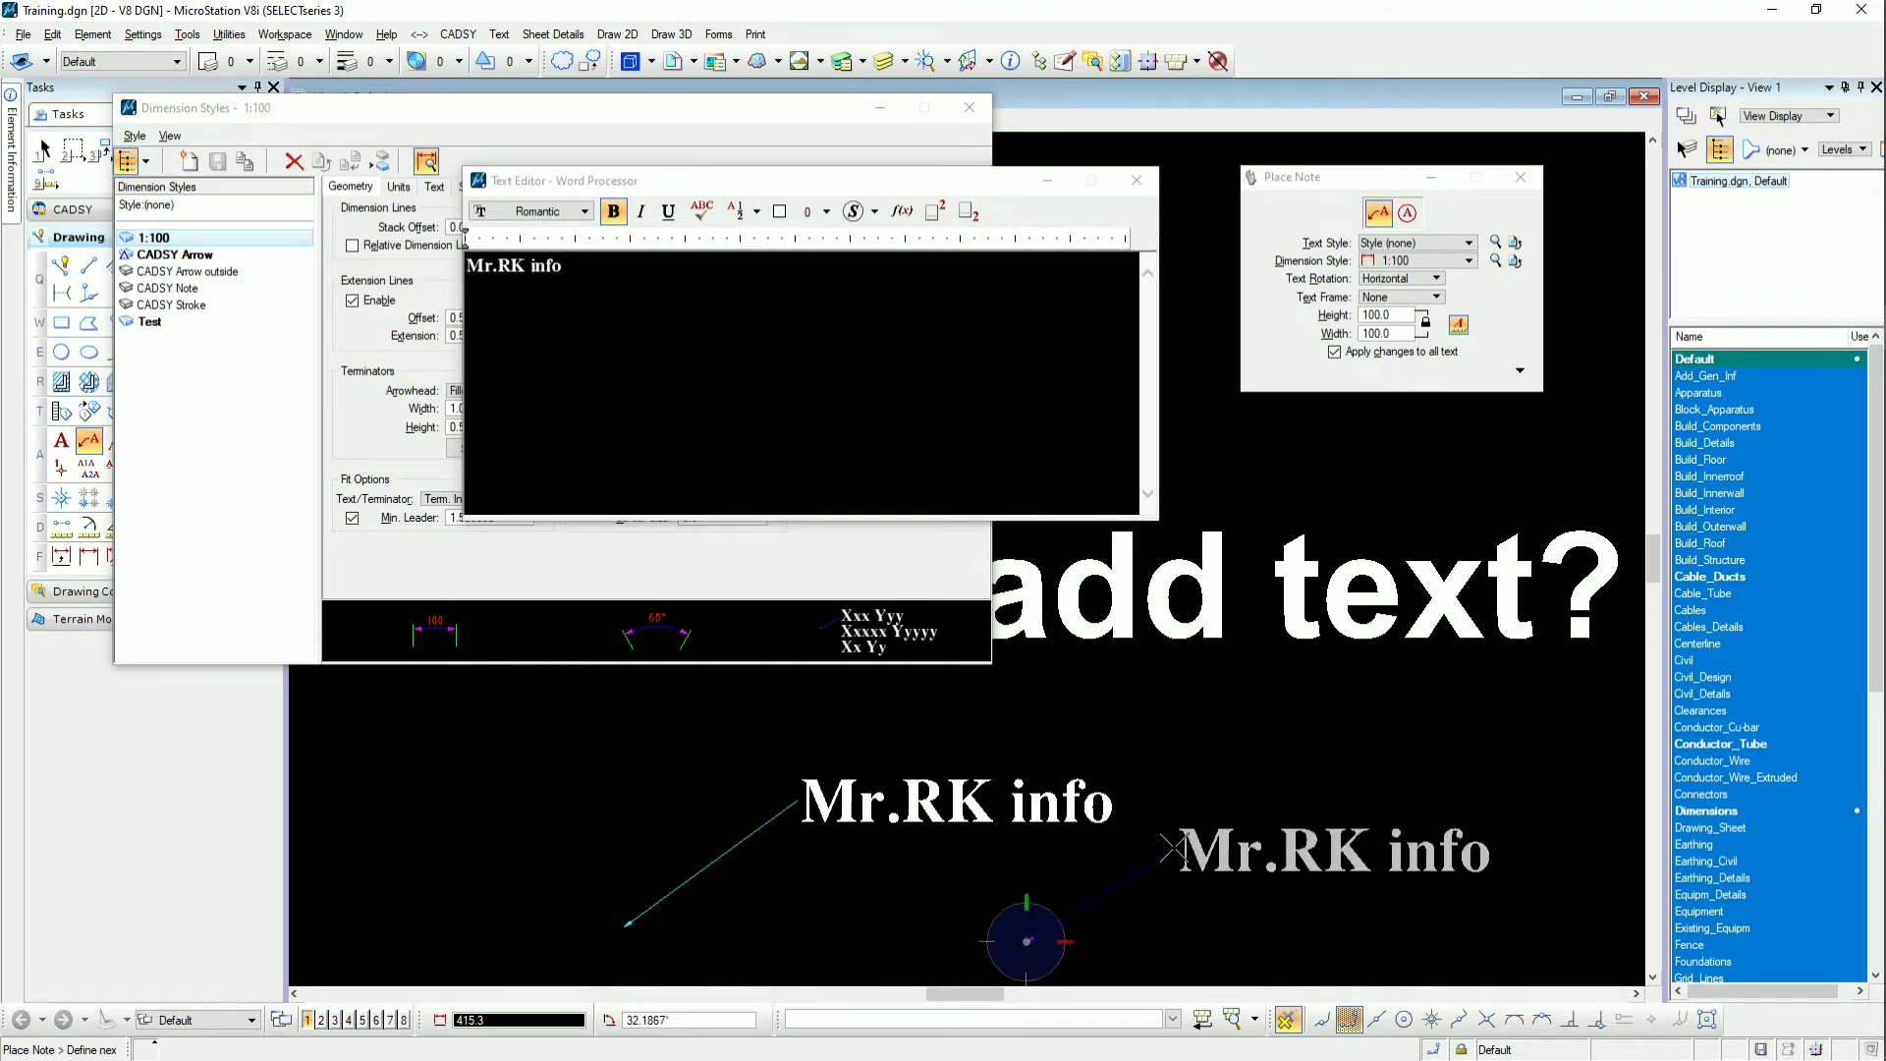
{"action": "left_click", "coordinate": [1184, 825]}
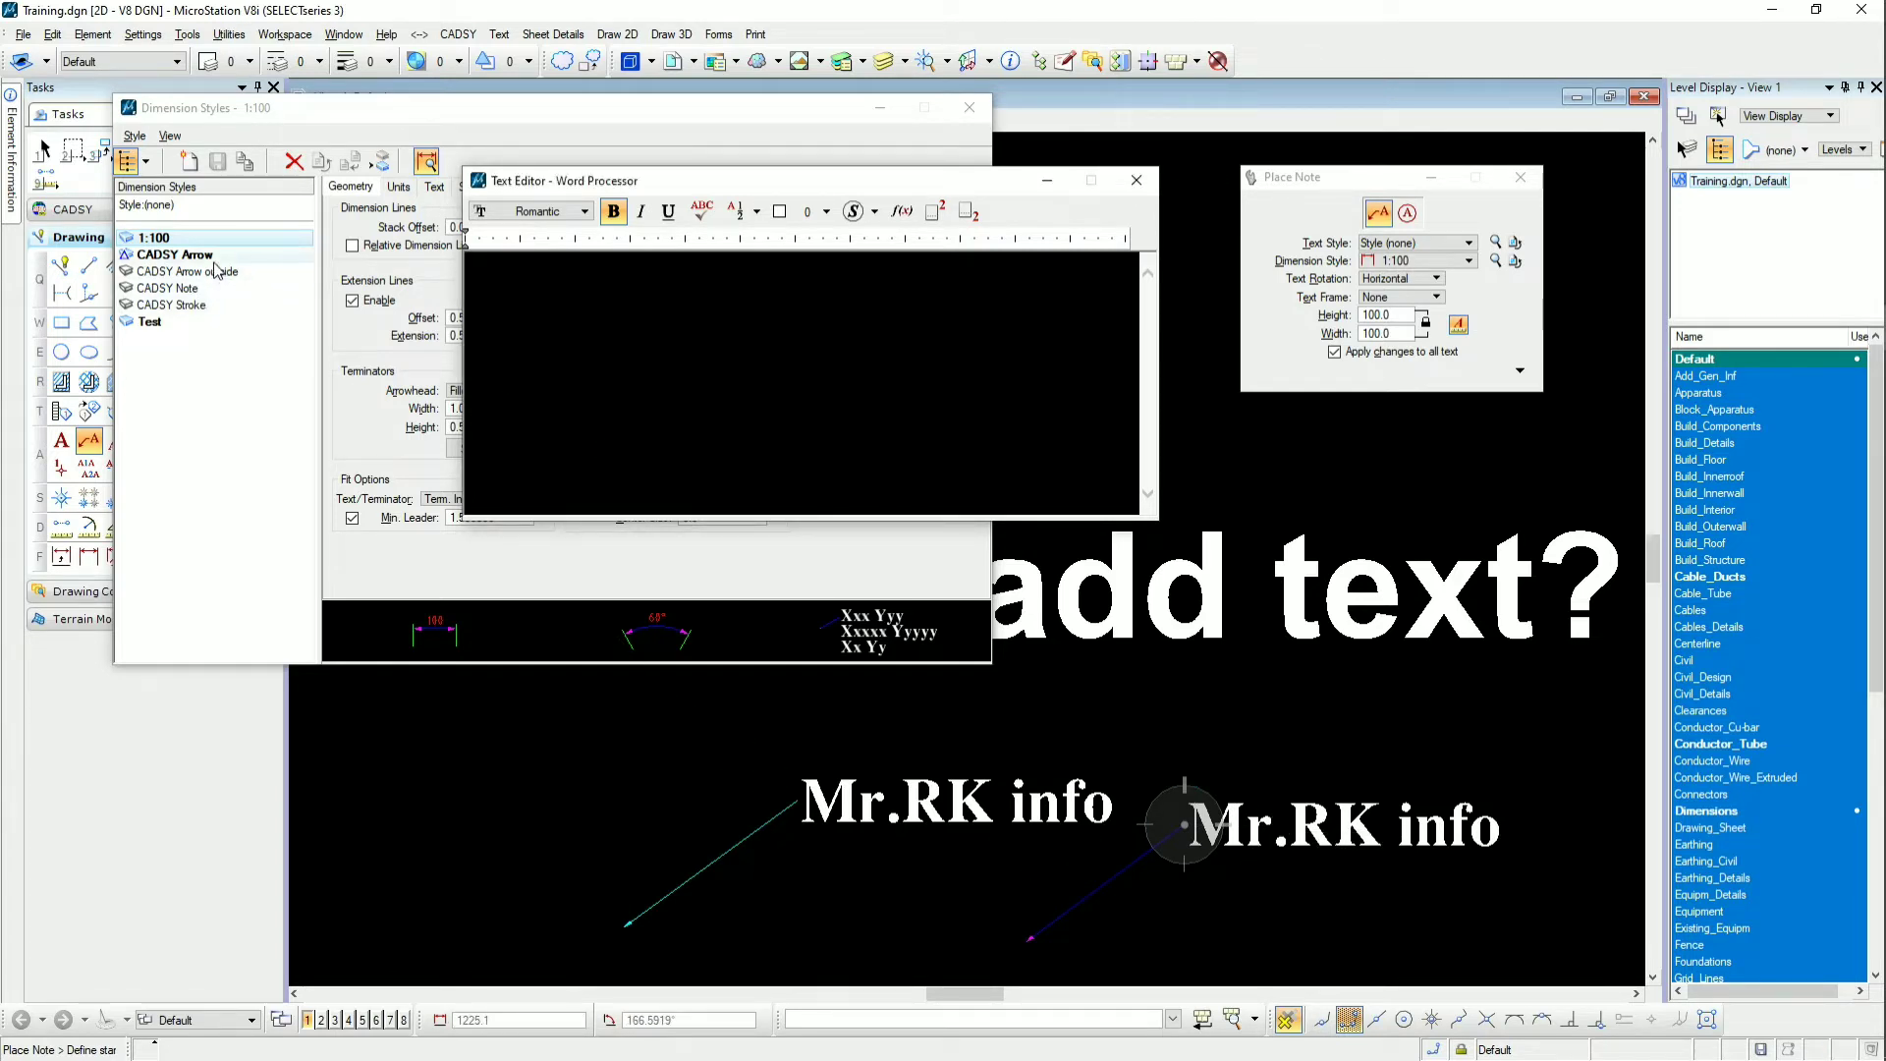
{"action": "left_click", "coordinate": [1137, 179]}
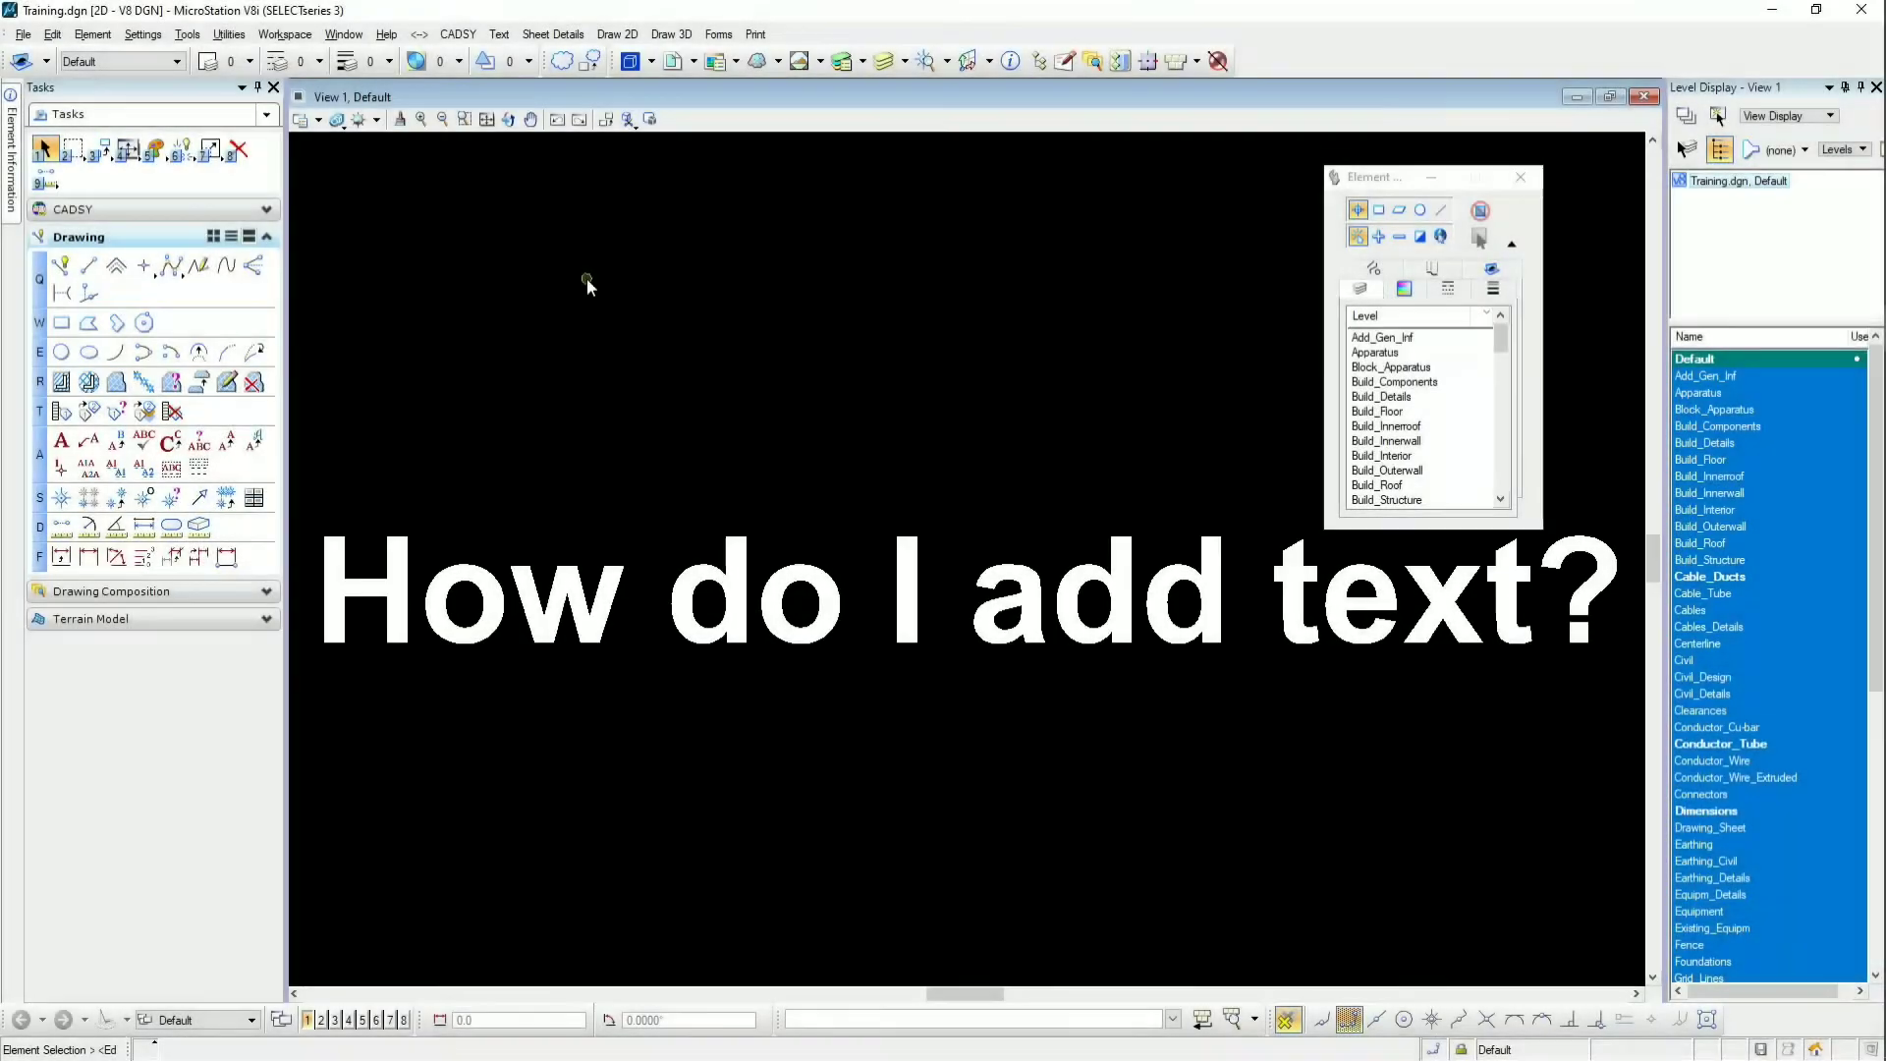
Open the heading "How do I add text?" with Edit Text, close the editor, and select the heading directly in the drawing
{"action": "key", "text": "a"}
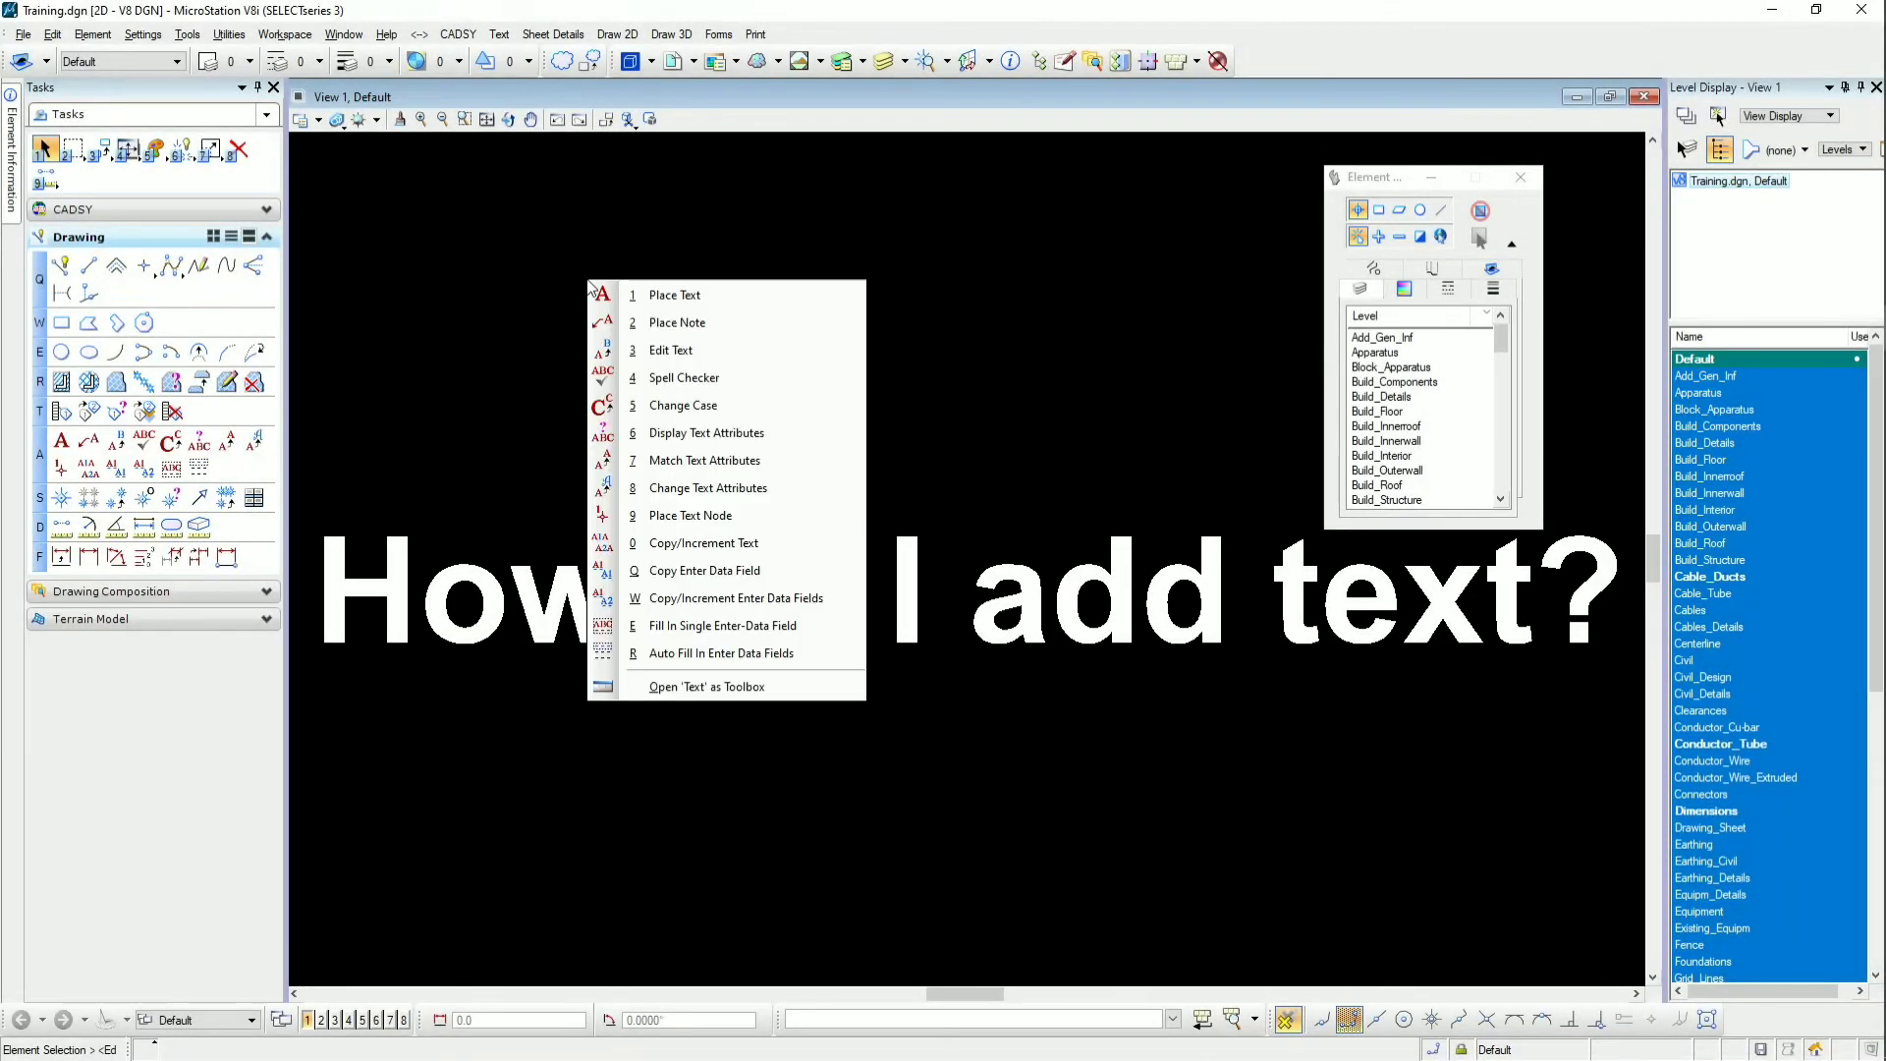
{"action": "left_click", "coordinate": [690, 350]}
{"action": "left_click", "coordinate": [724, 609]}
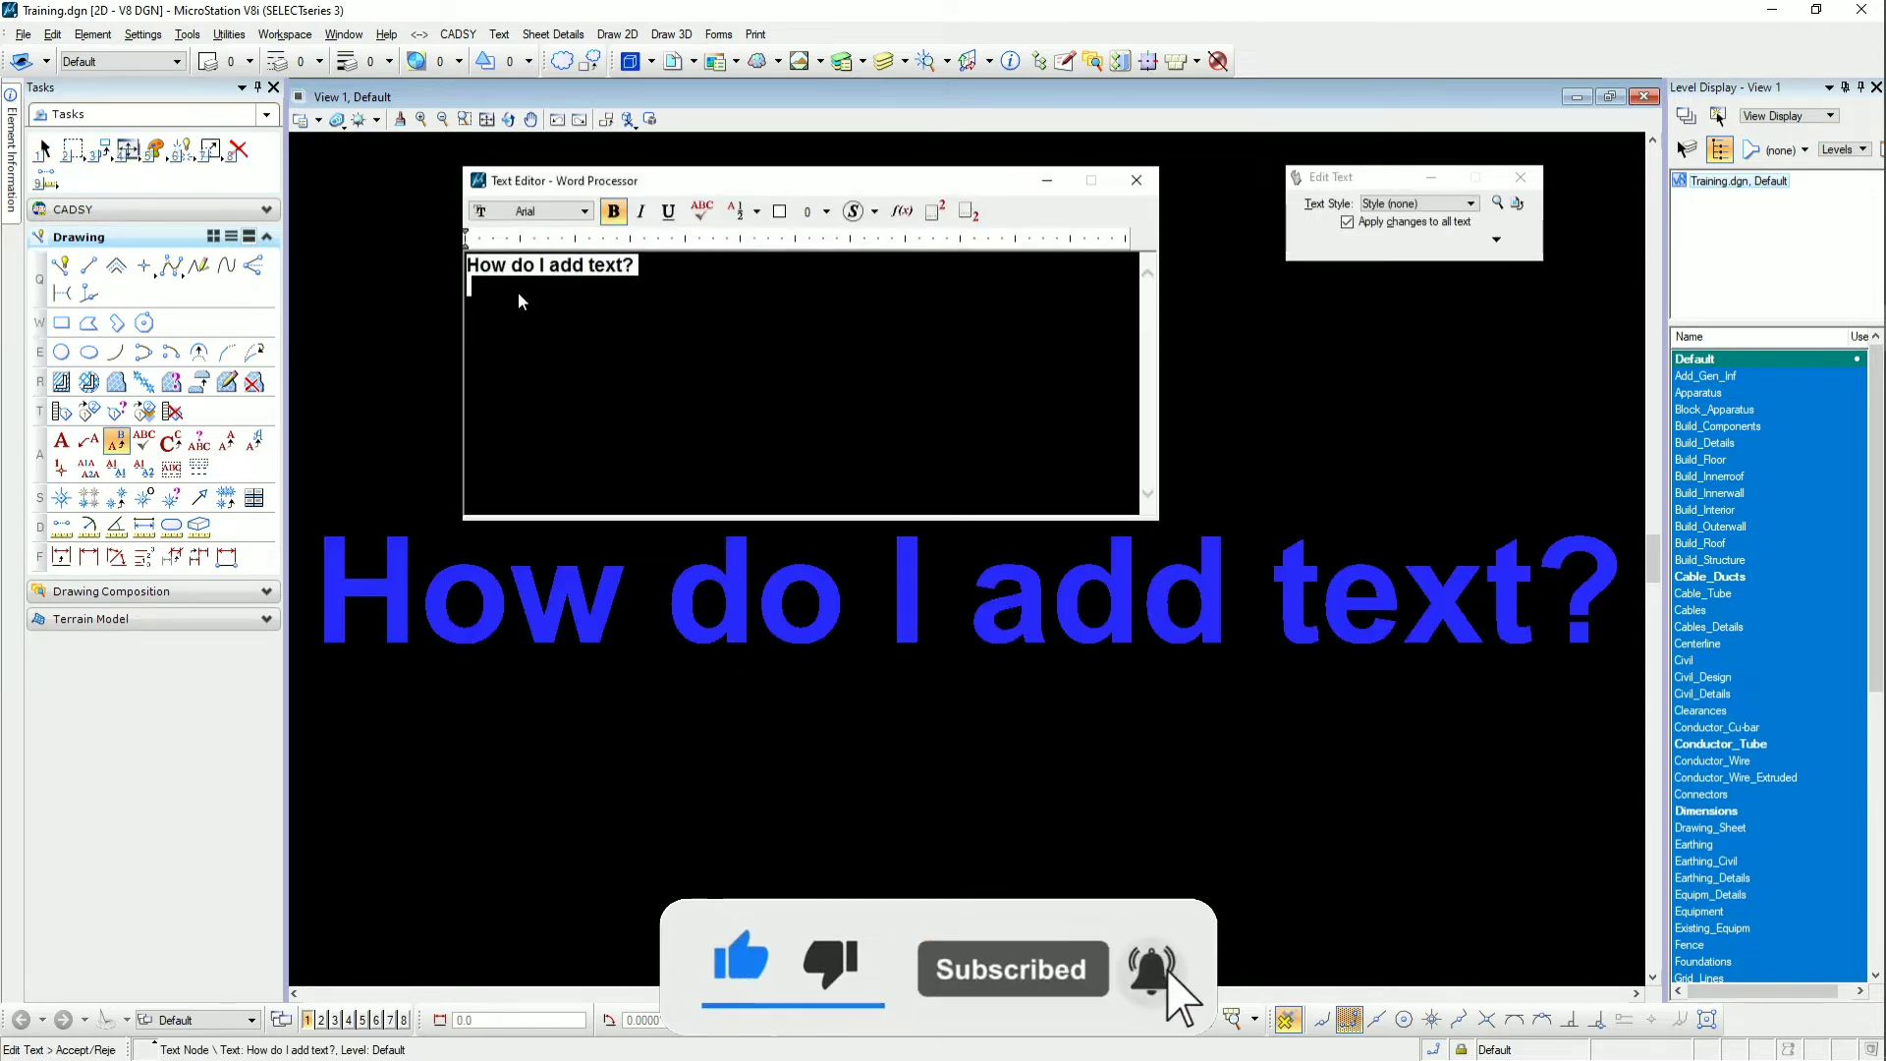
{"action": "left_click", "coordinate": [666, 292]}
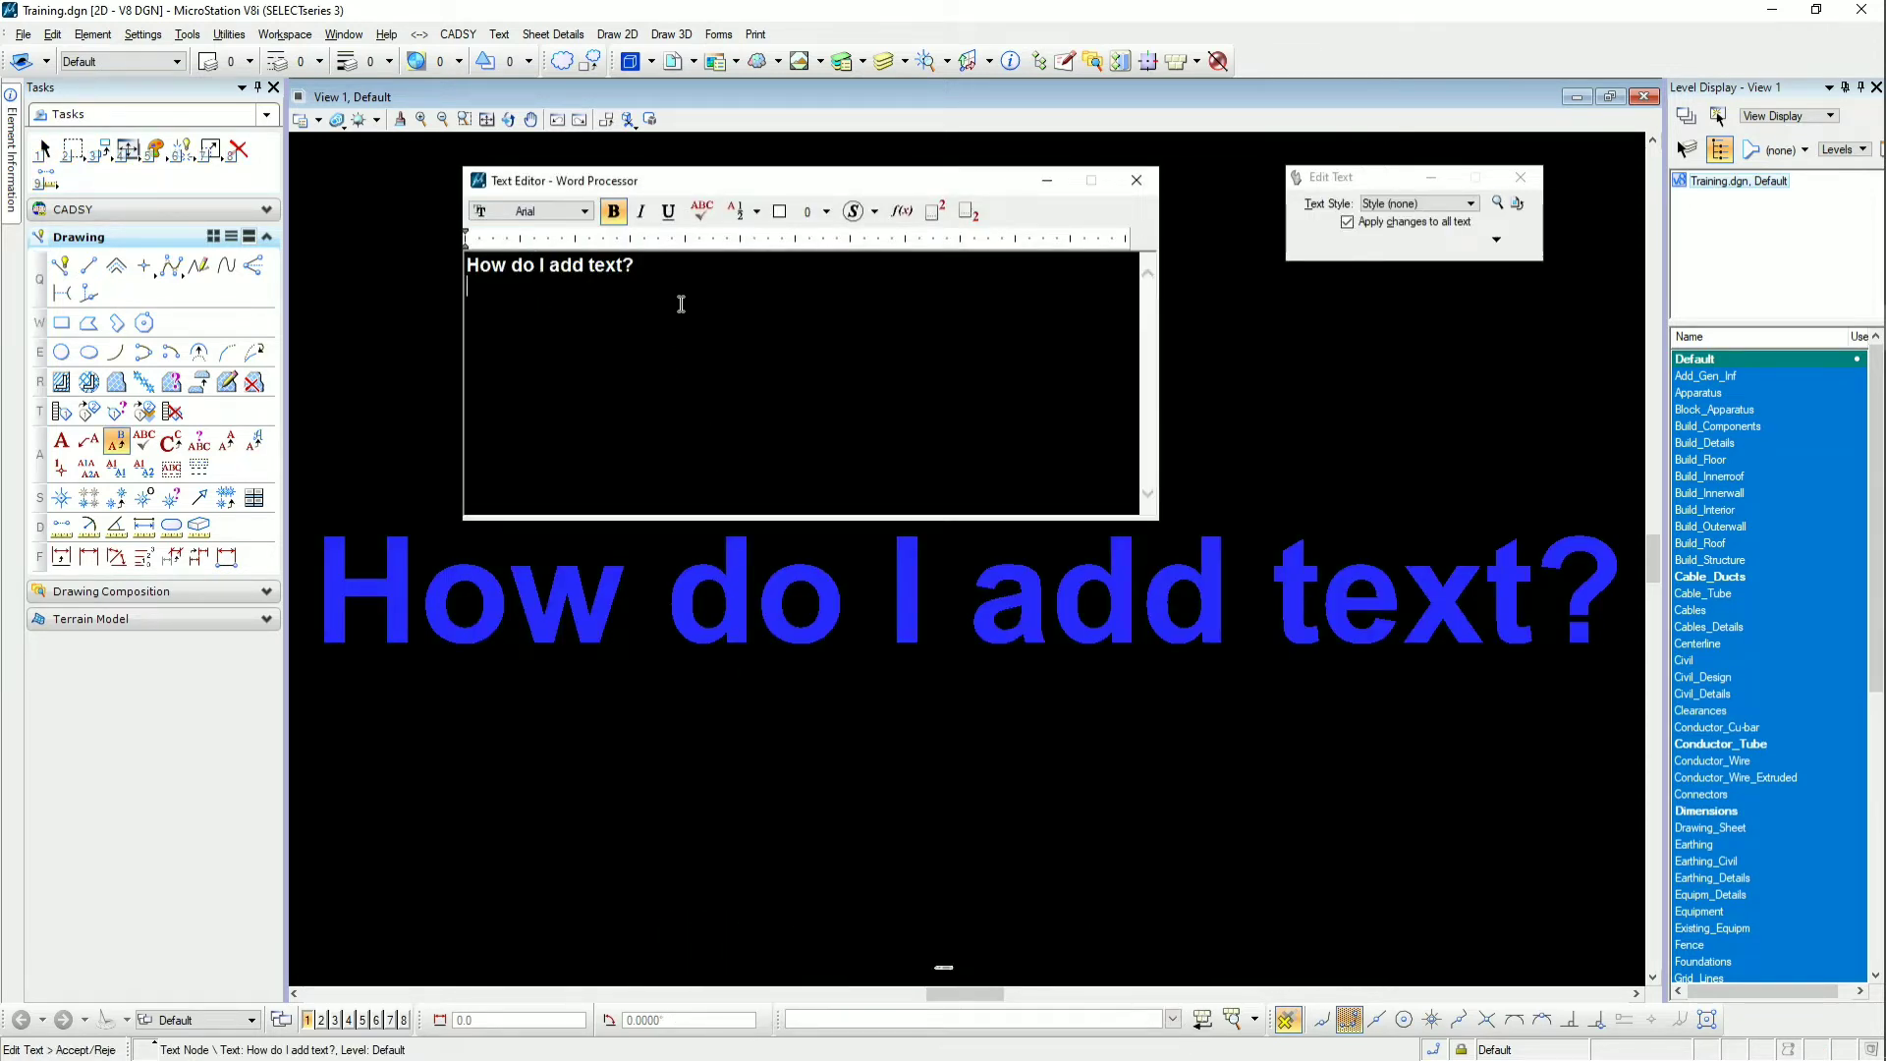
{"action": "left_click", "coordinate": [1139, 185]}
{"action": "key", "text": "Escape"}
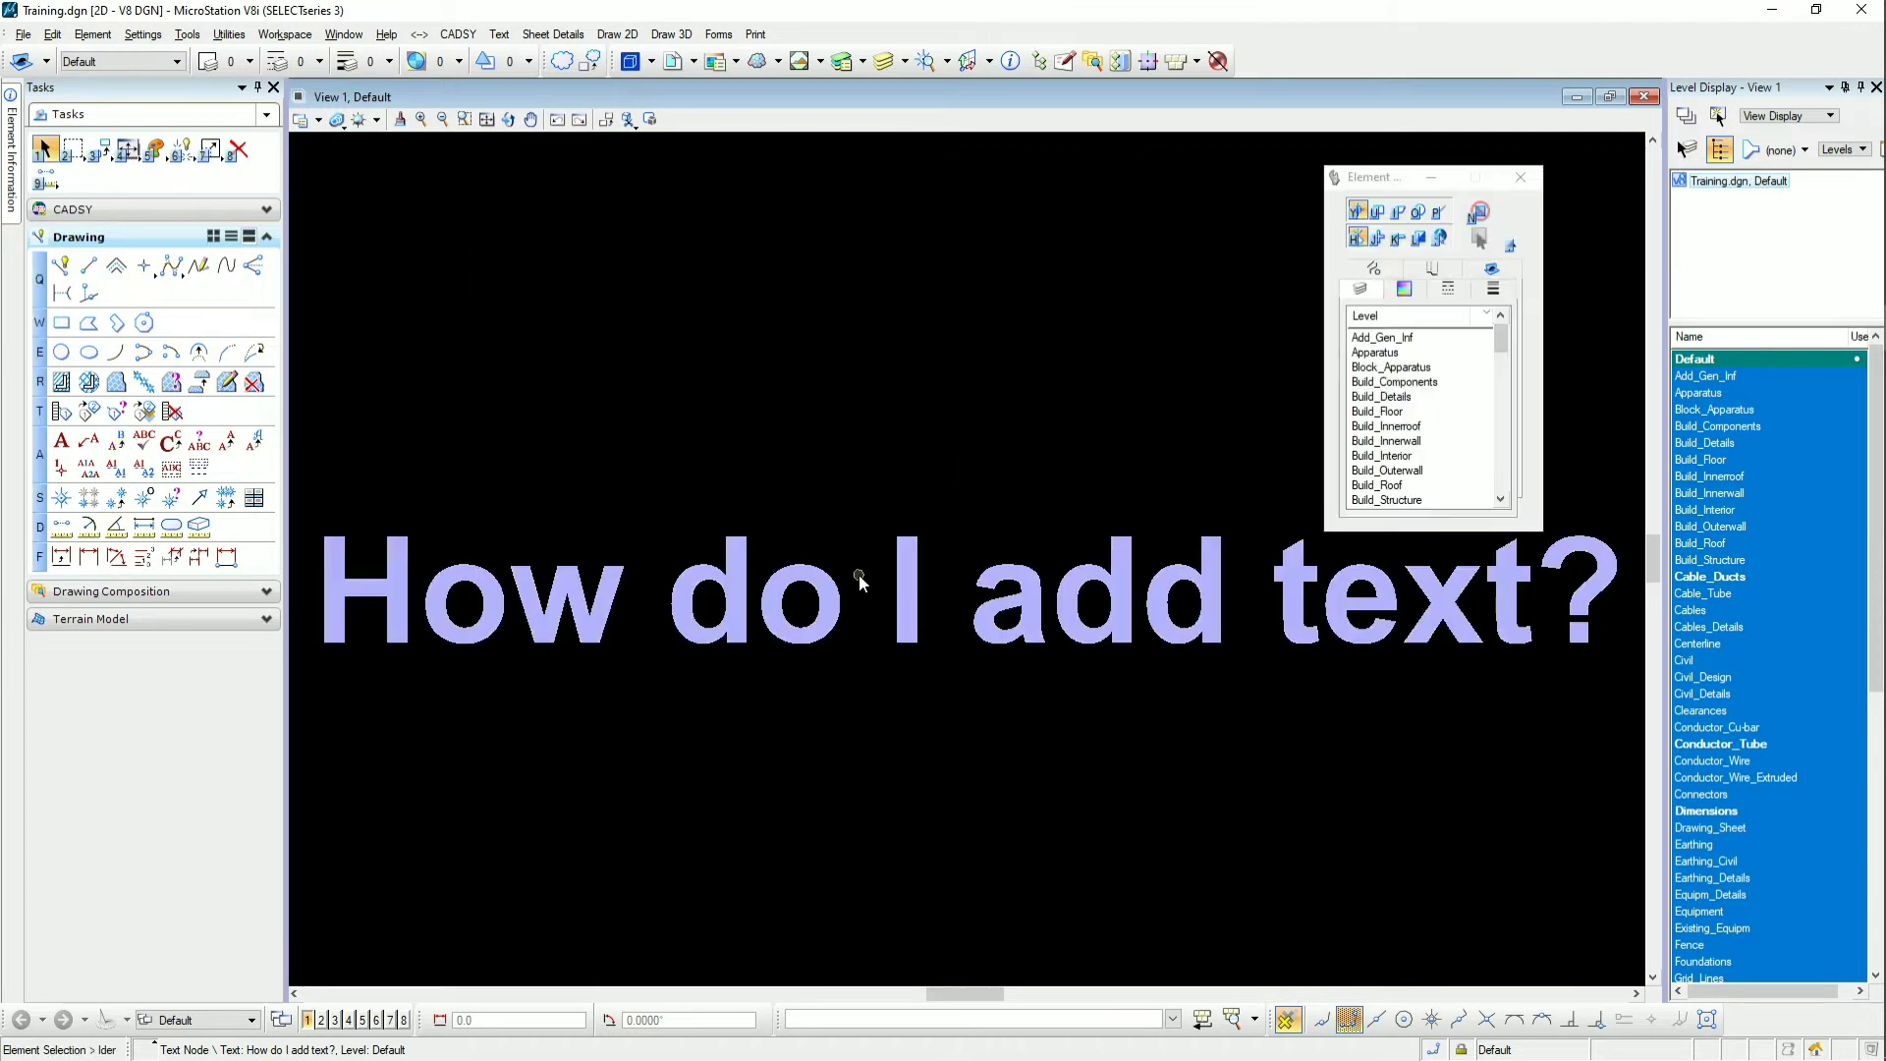
{"action": "left_click", "coordinate": [817, 593]}
{"action": "double_click", "coordinate": [813, 601]}
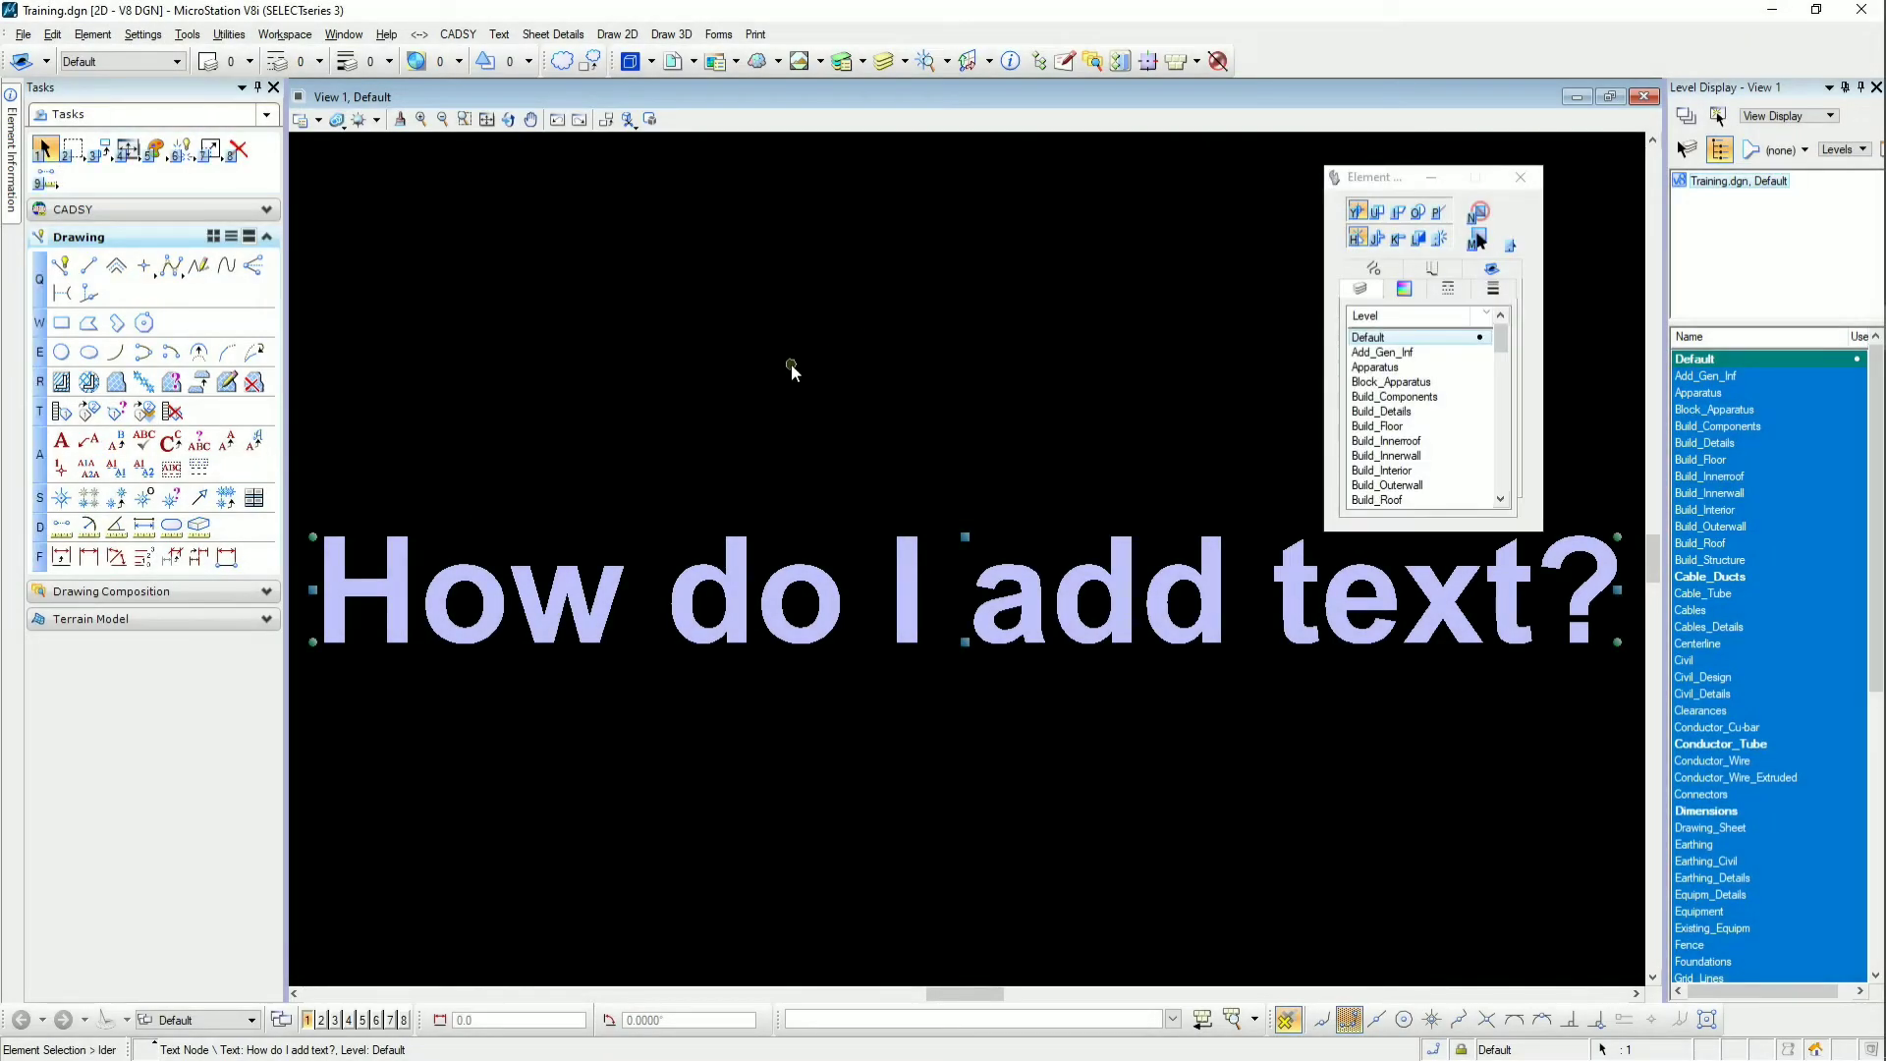
{"action": "key", "text": "a"}
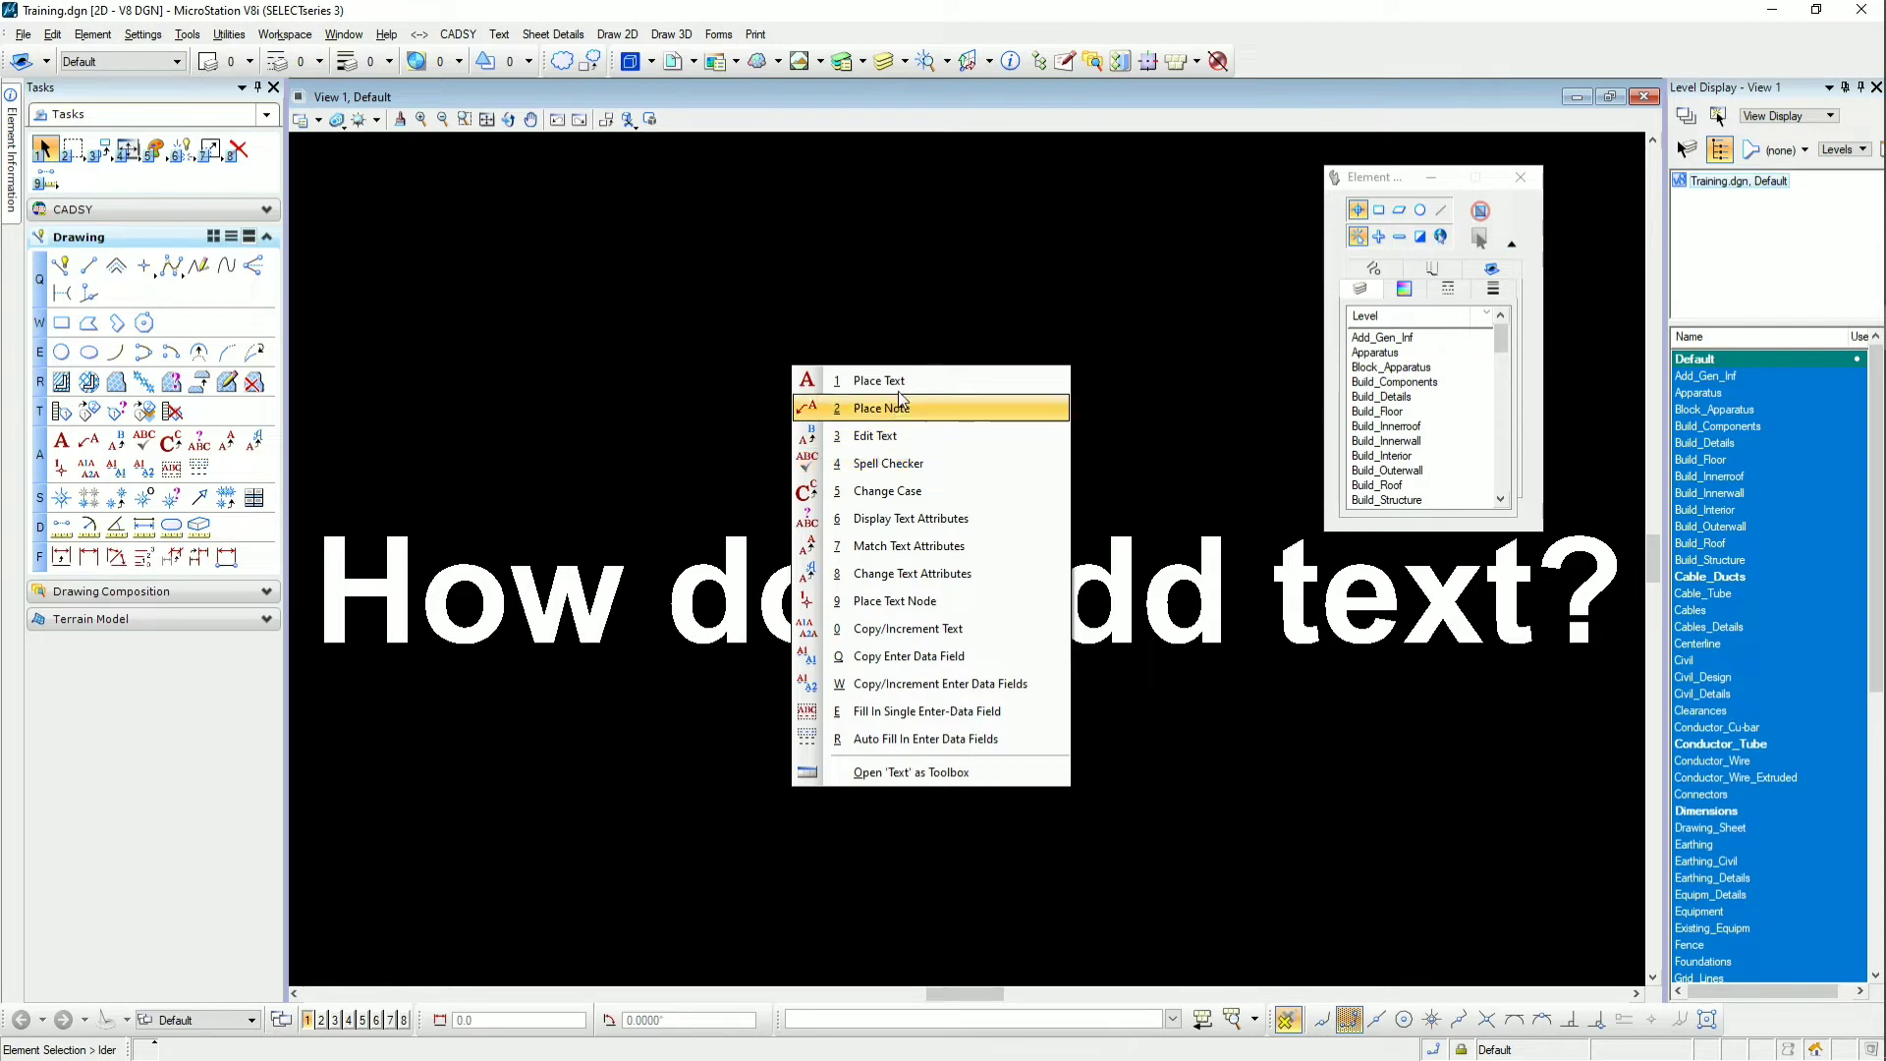
{"action": "left_click", "coordinate": [865, 381]}
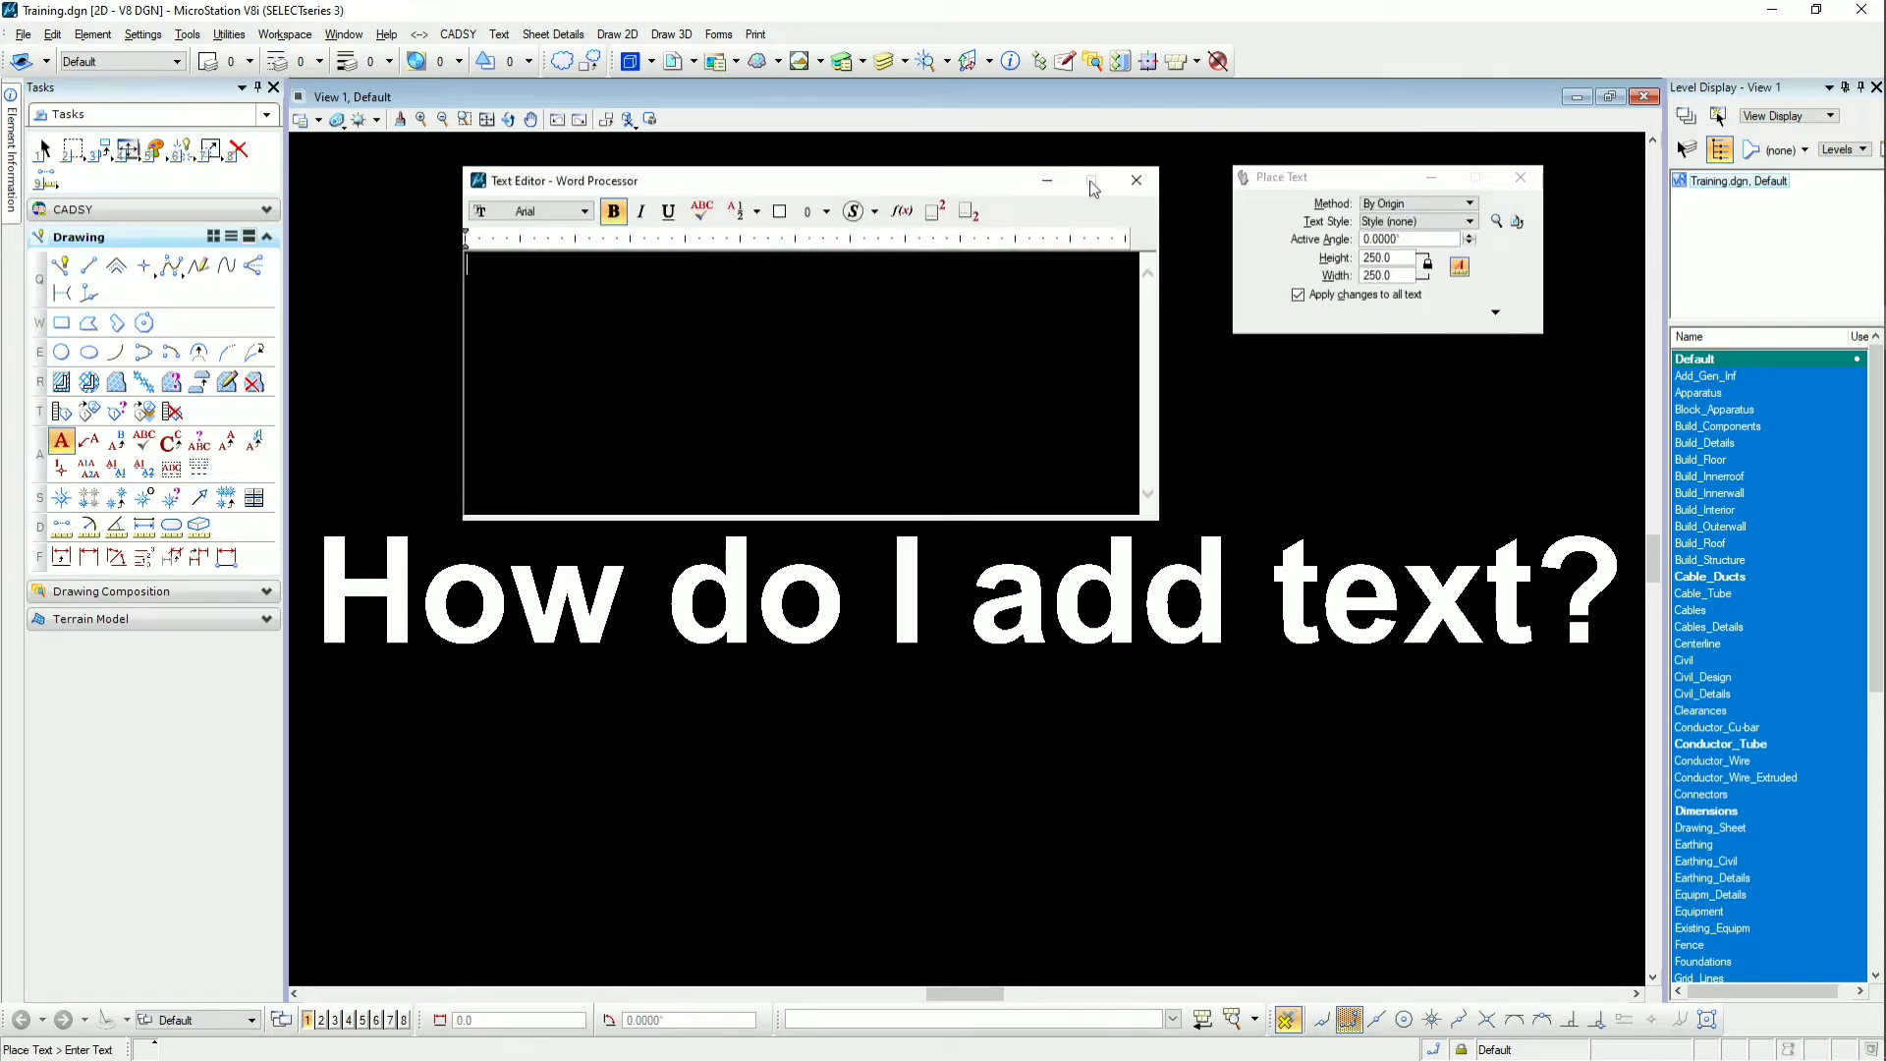
{"action": "left_click", "coordinate": [1155, 179]}
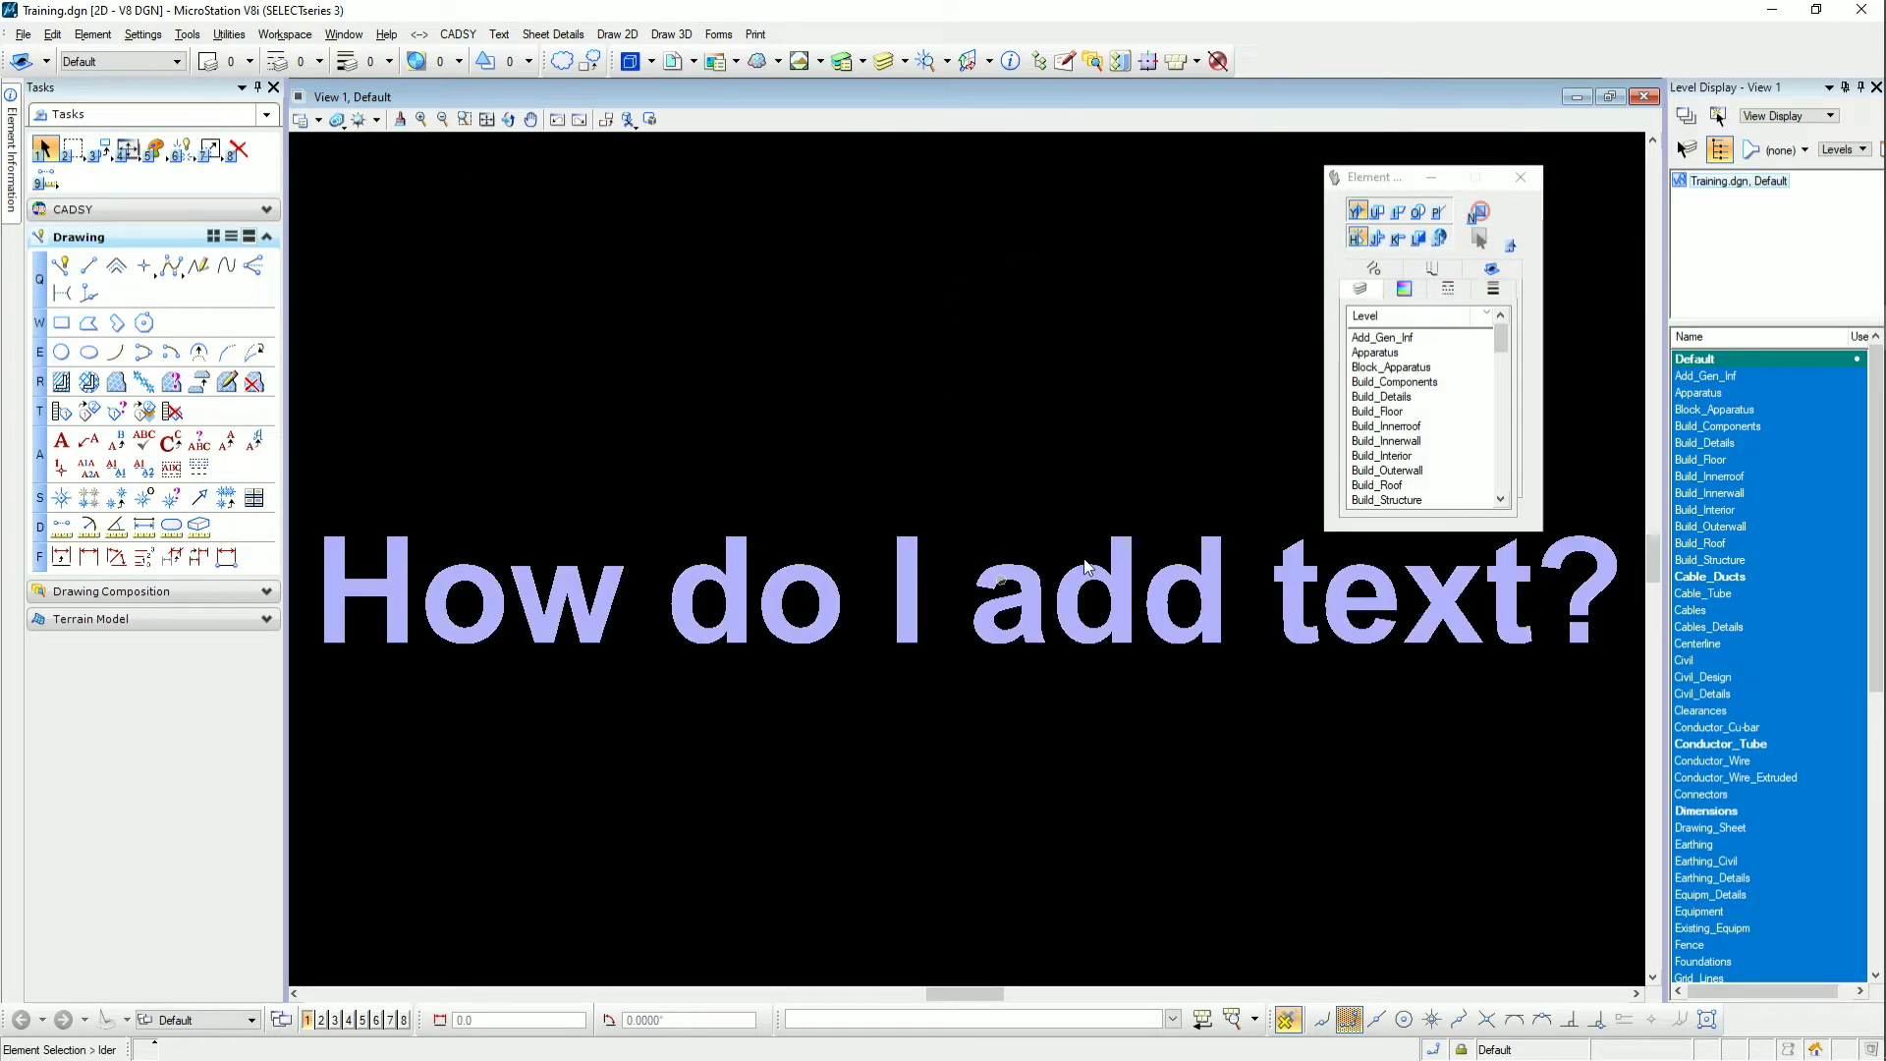
Run the Spell Checker on the heading "How do I add text?"
{"action": "key", "text": "a"}
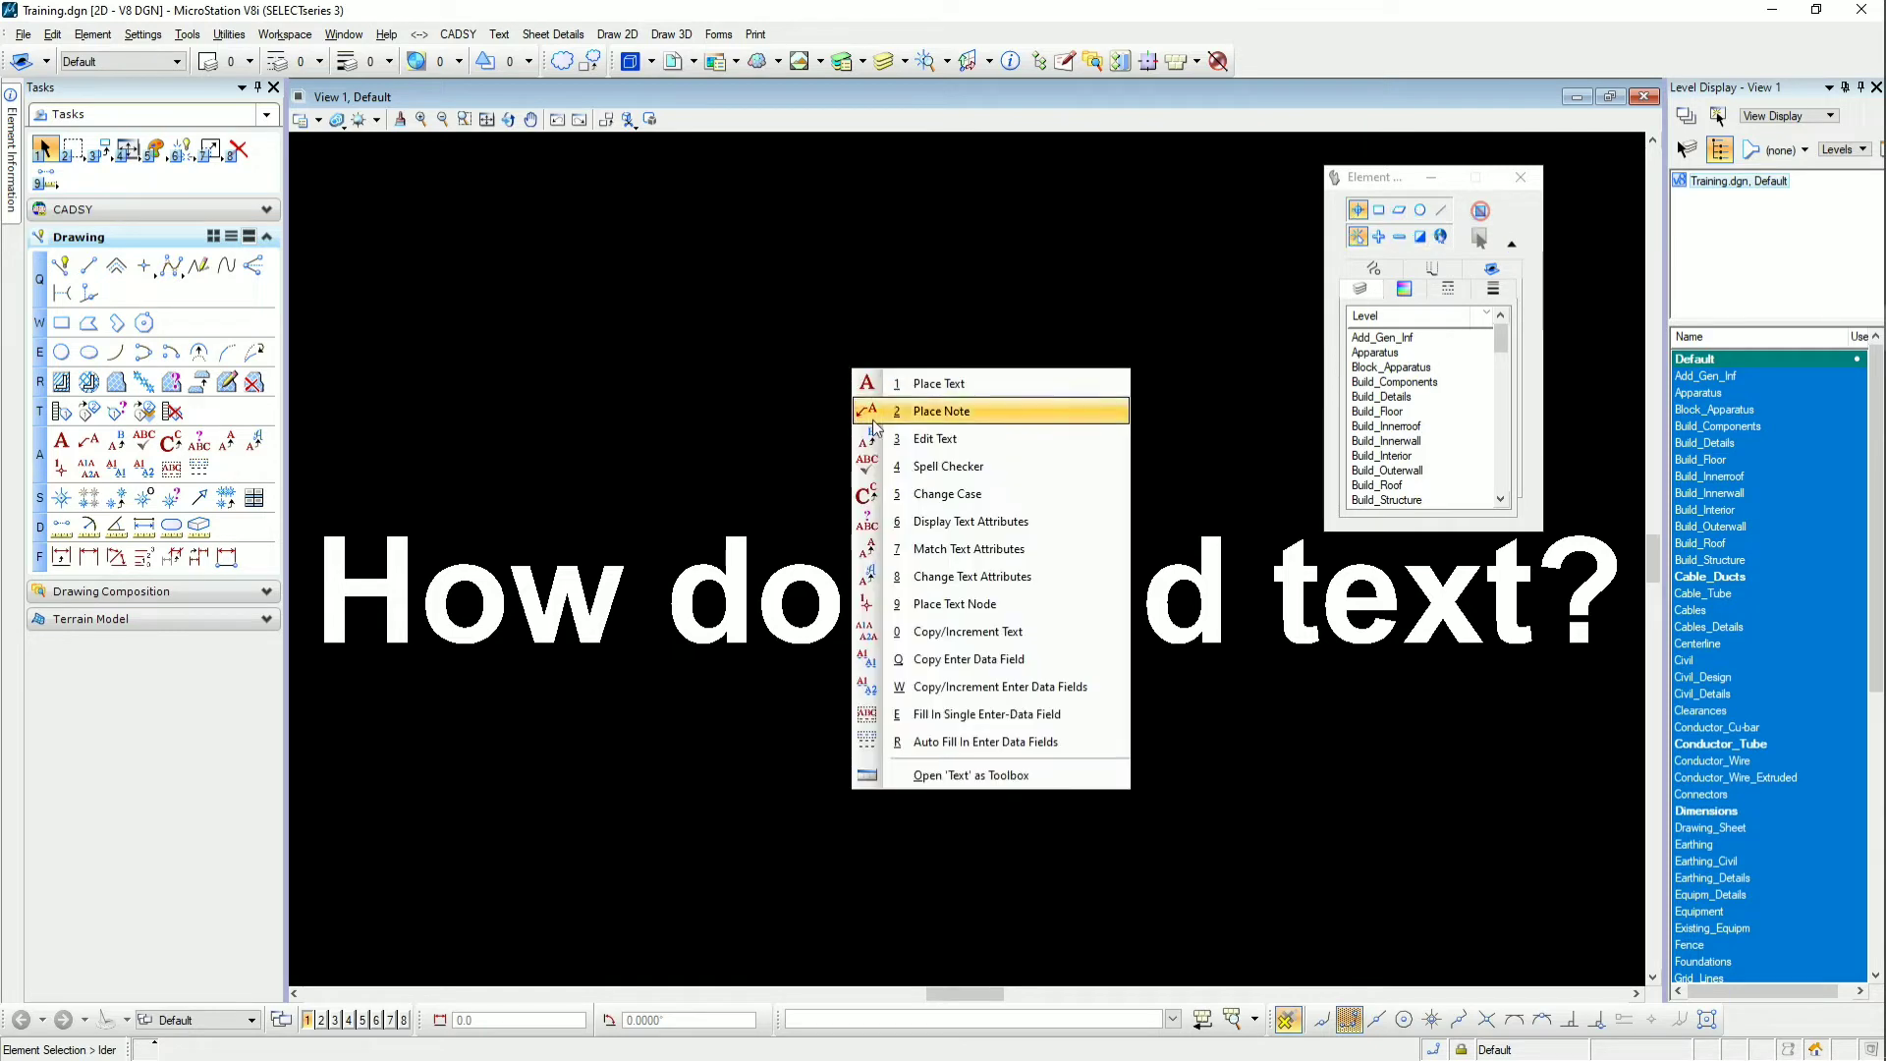
{"action": "left_click", "coordinate": [931, 481]}
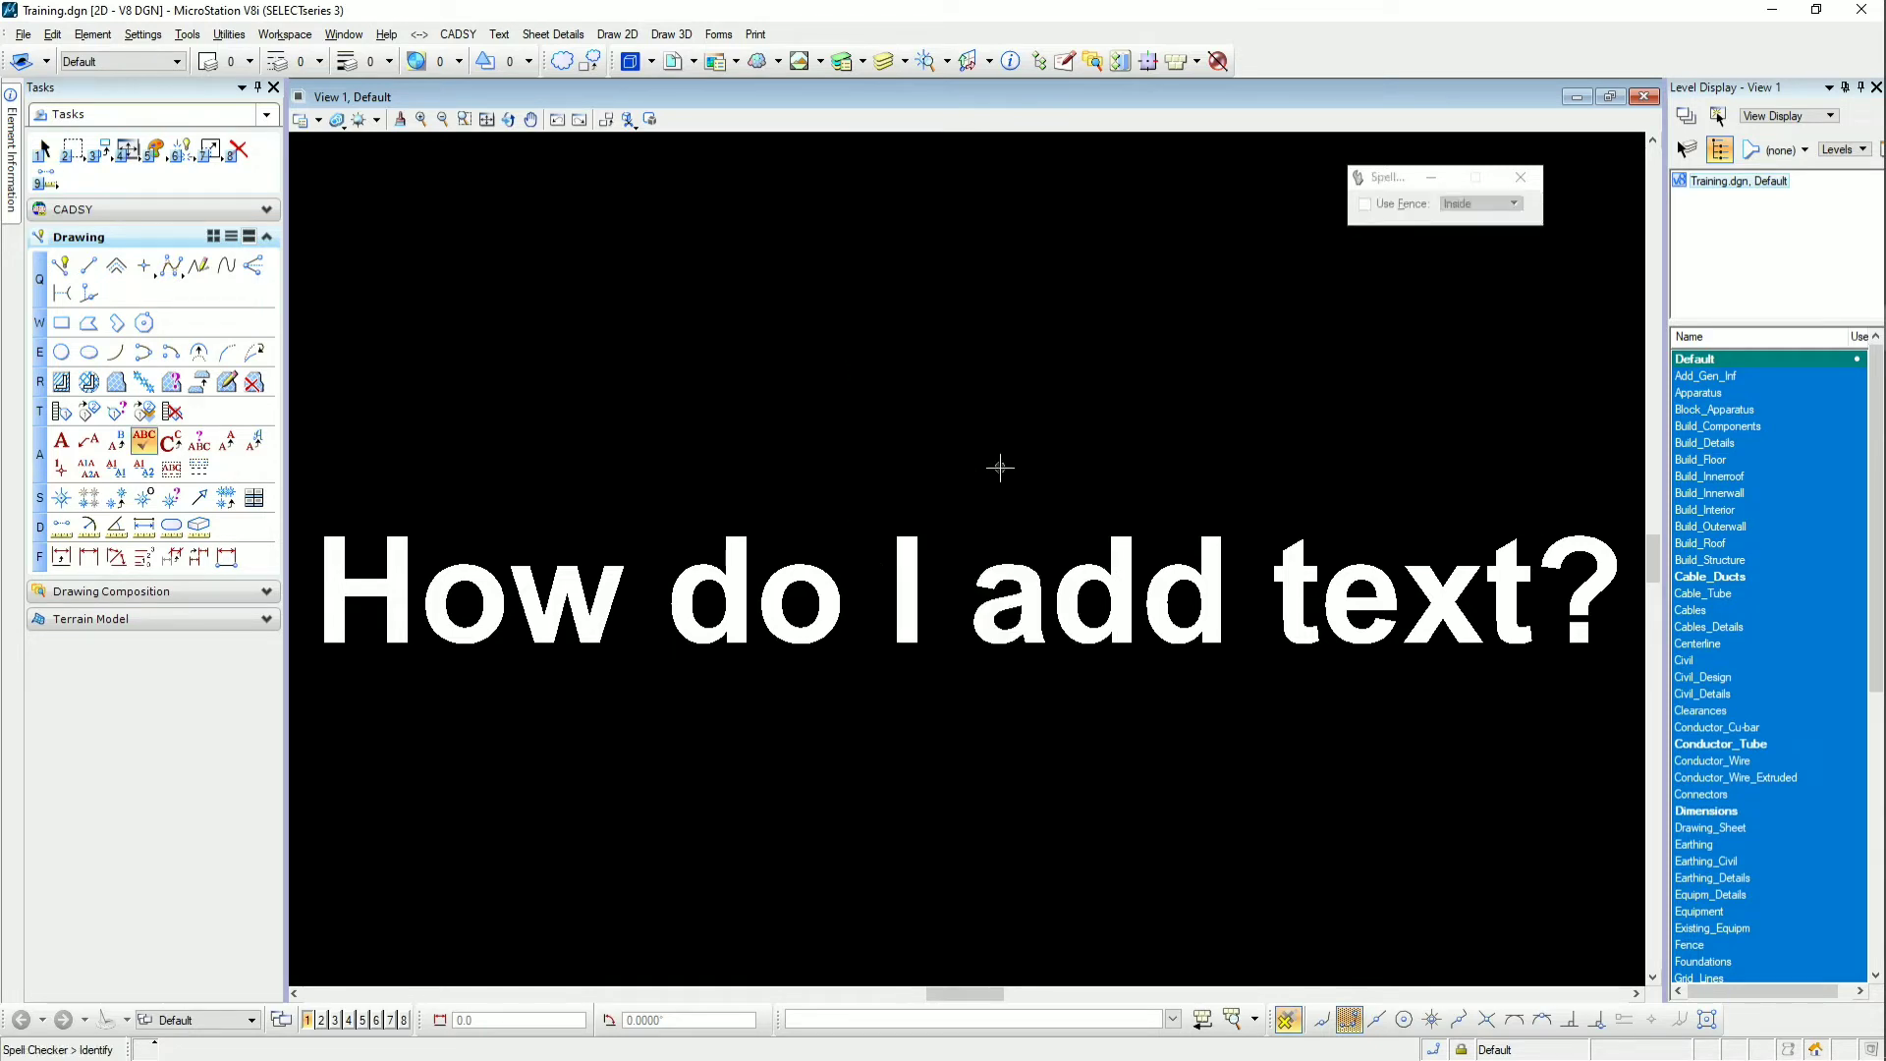
{"action": "left_click", "coordinate": [968, 593]}
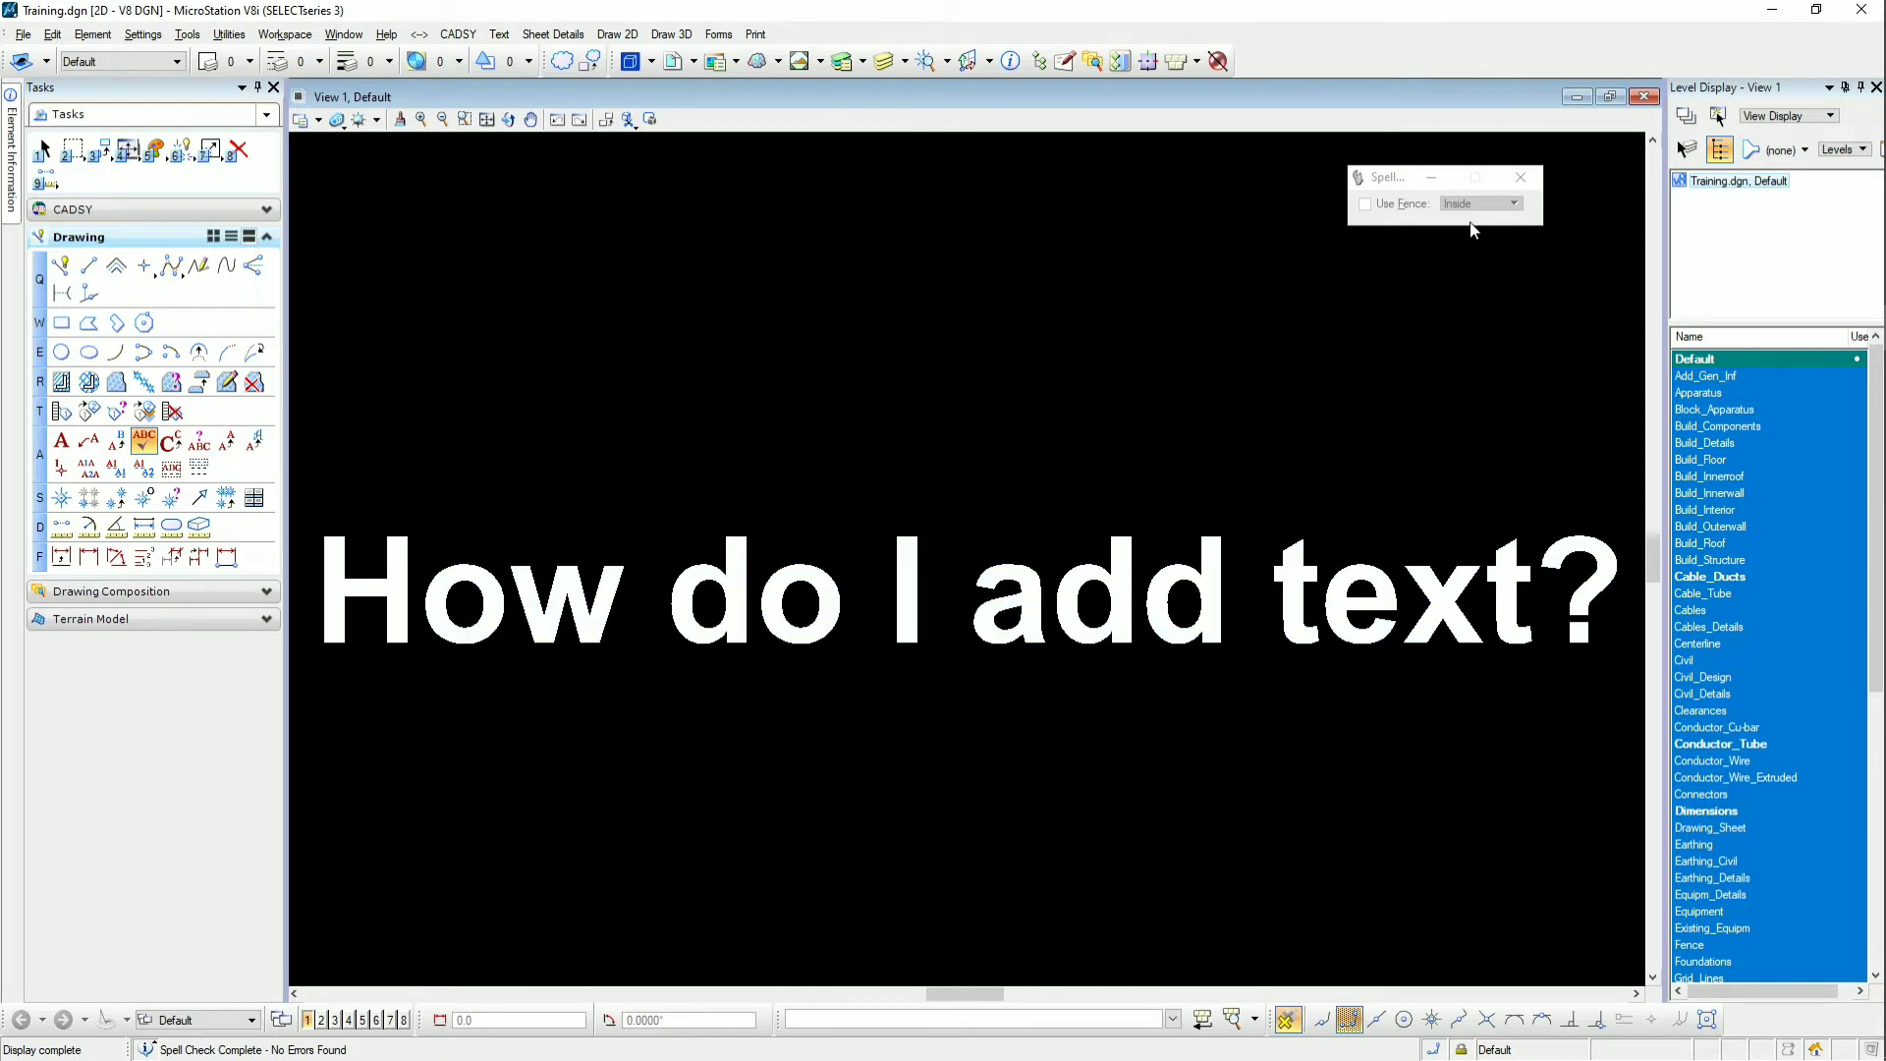
Misspell the heading as "How do I ad txt?" with Edit Text, accept the change and return to element selection
{"action": "key", "text": "a"}
{"action": "key", "text": "3"}
{"action": "left_click", "coordinate": [1164, 601]}
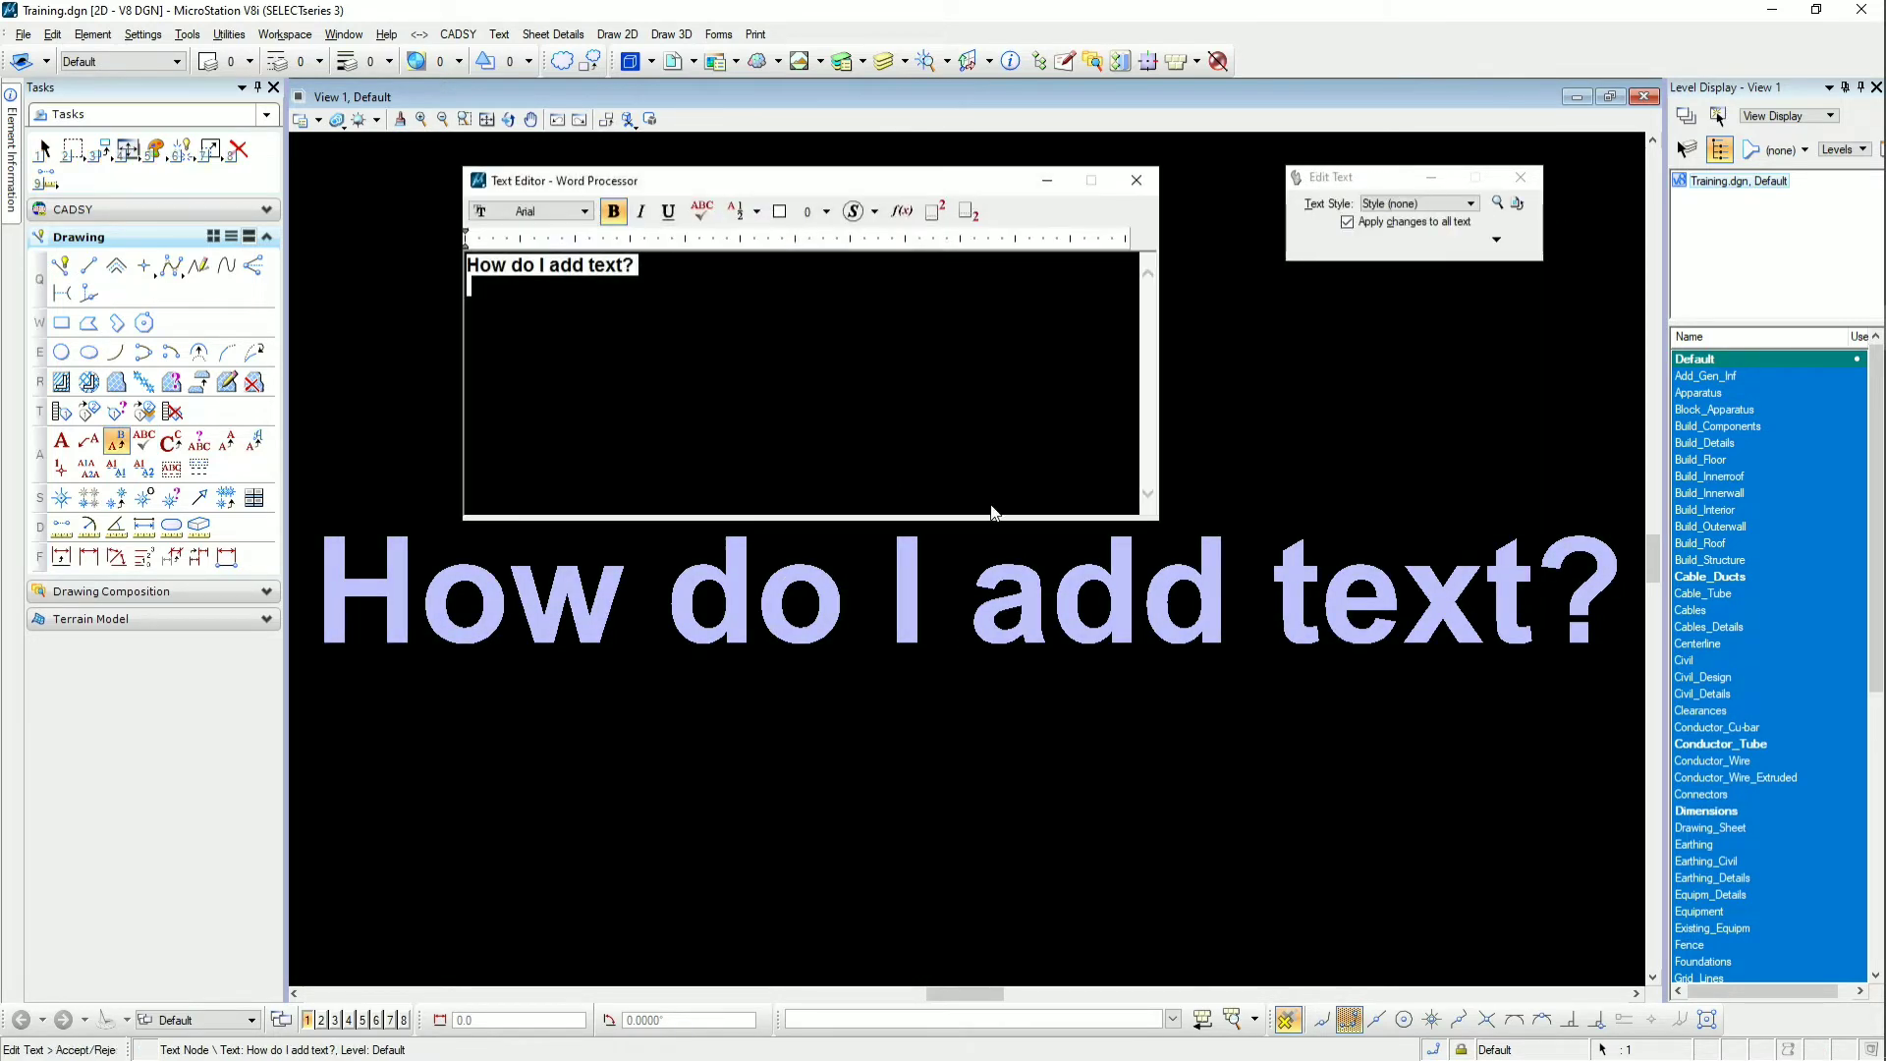
{"action": "left_click", "coordinate": [588, 269]}
{"action": "key", "text": "BackSpace"}
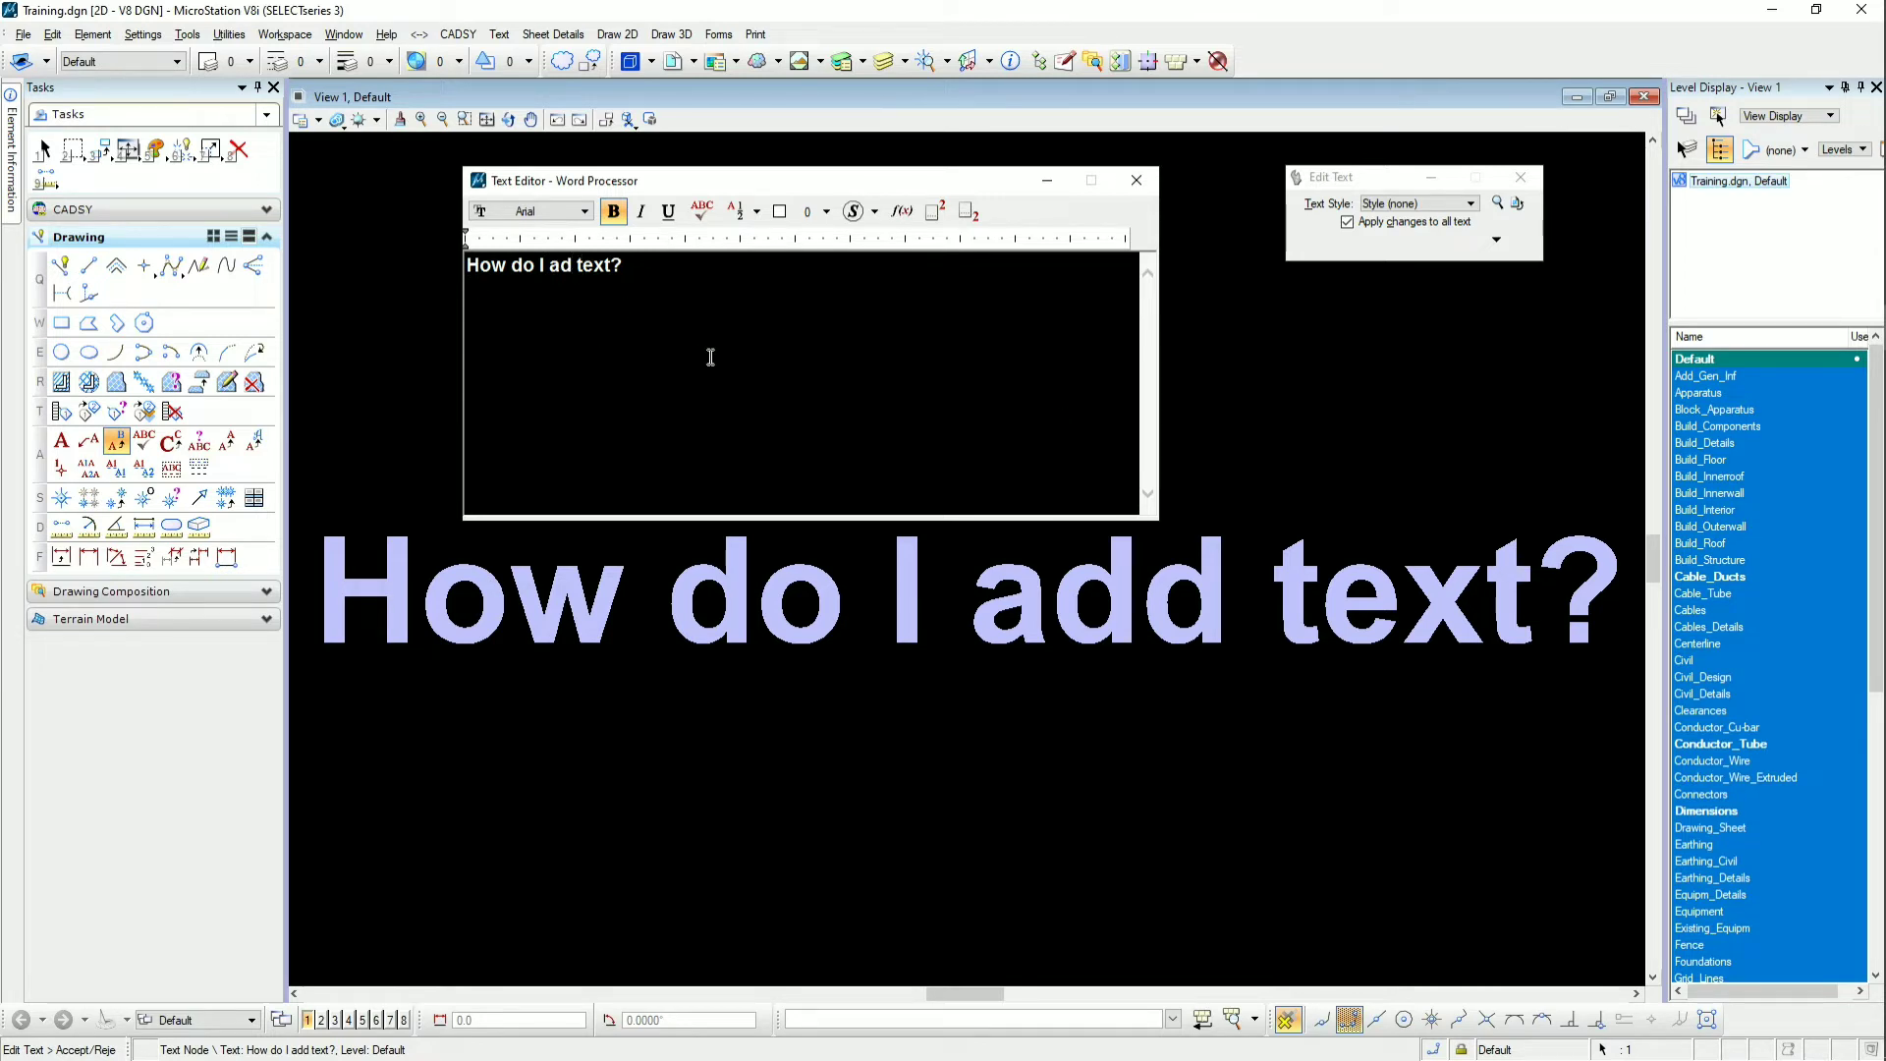
{"action": "key", "text": "Right"}
{"action": "key", "text": "Right"}
{"action": "key", "text": "Delete"}
{"action": "left_click", "coordinate": [1293, 442]}
{"action": "key", "text": "Escape"}
{"action": "left_click", "coordinate": [790, 365]}
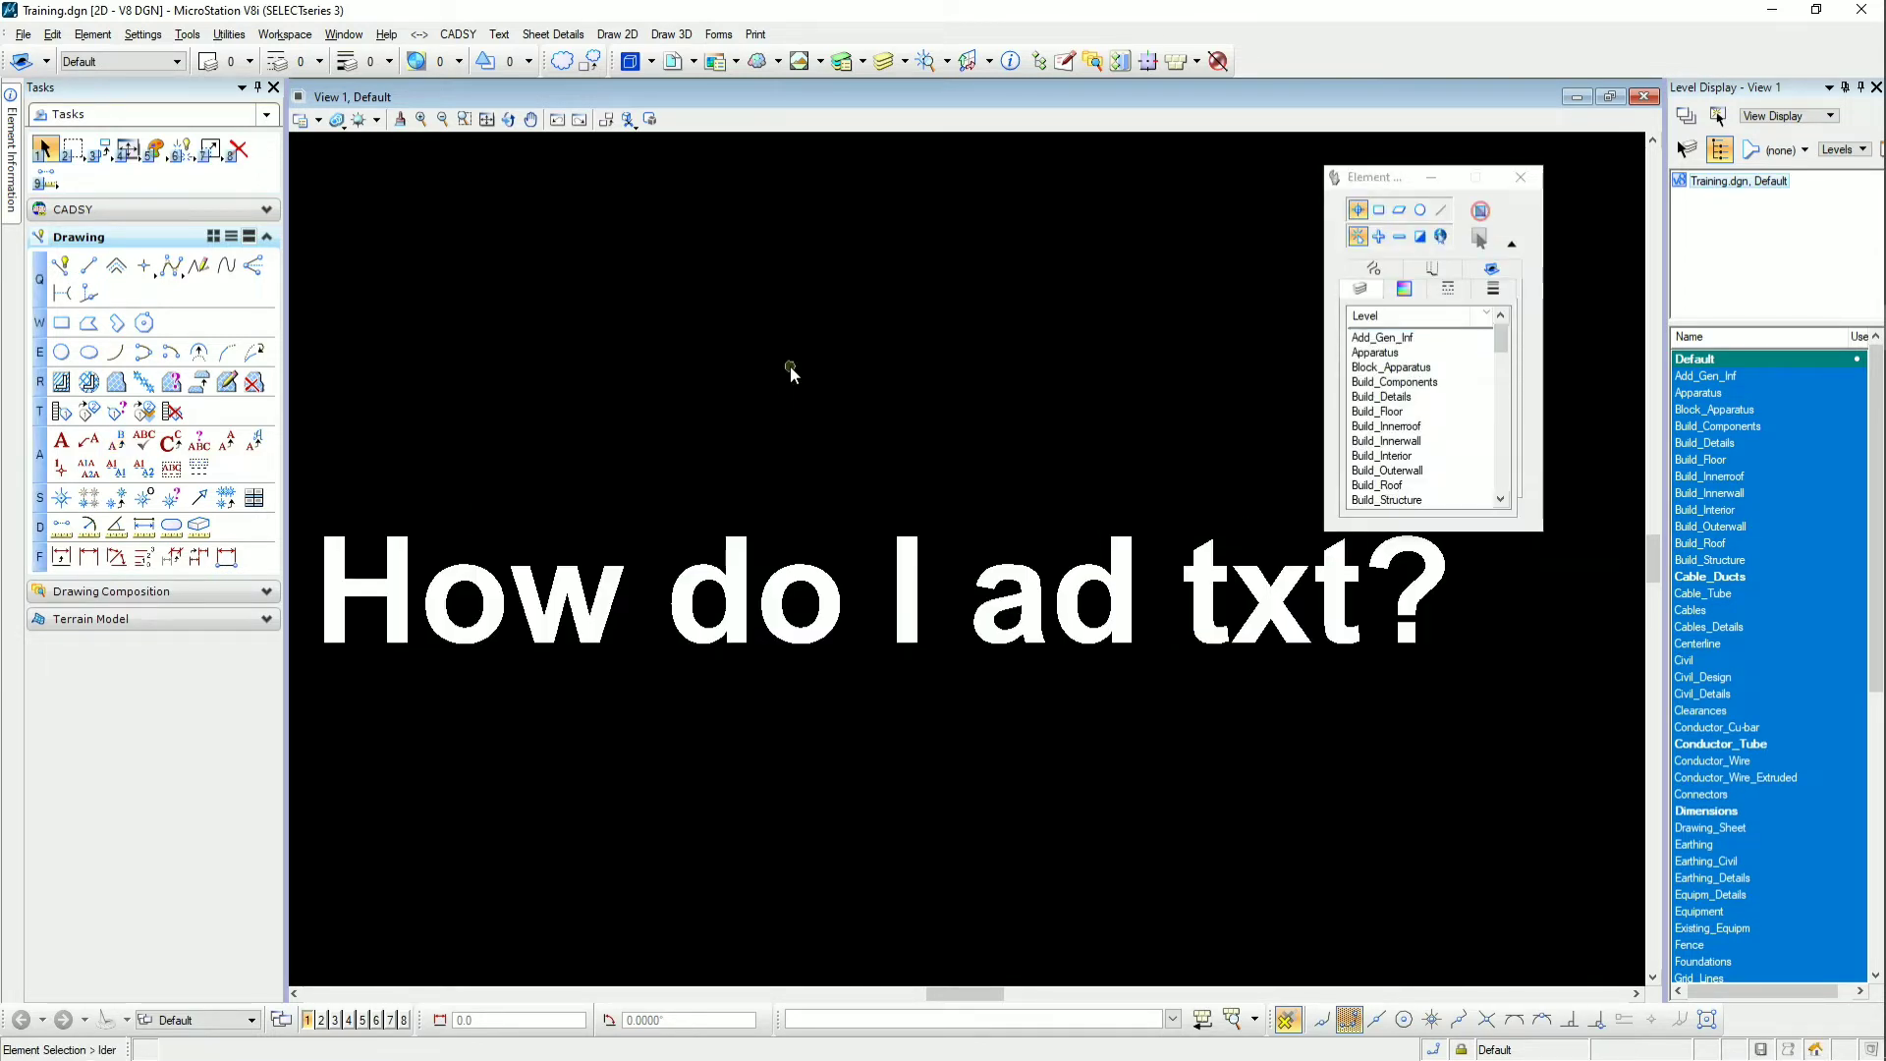
Spell check the heading, replace "txt" with the suggestion "text", and run the check on the heading again
{"action": "left_click", "coordinate": [143, 441]}
{"action": "left_click", "coordinate": [922, 647]}
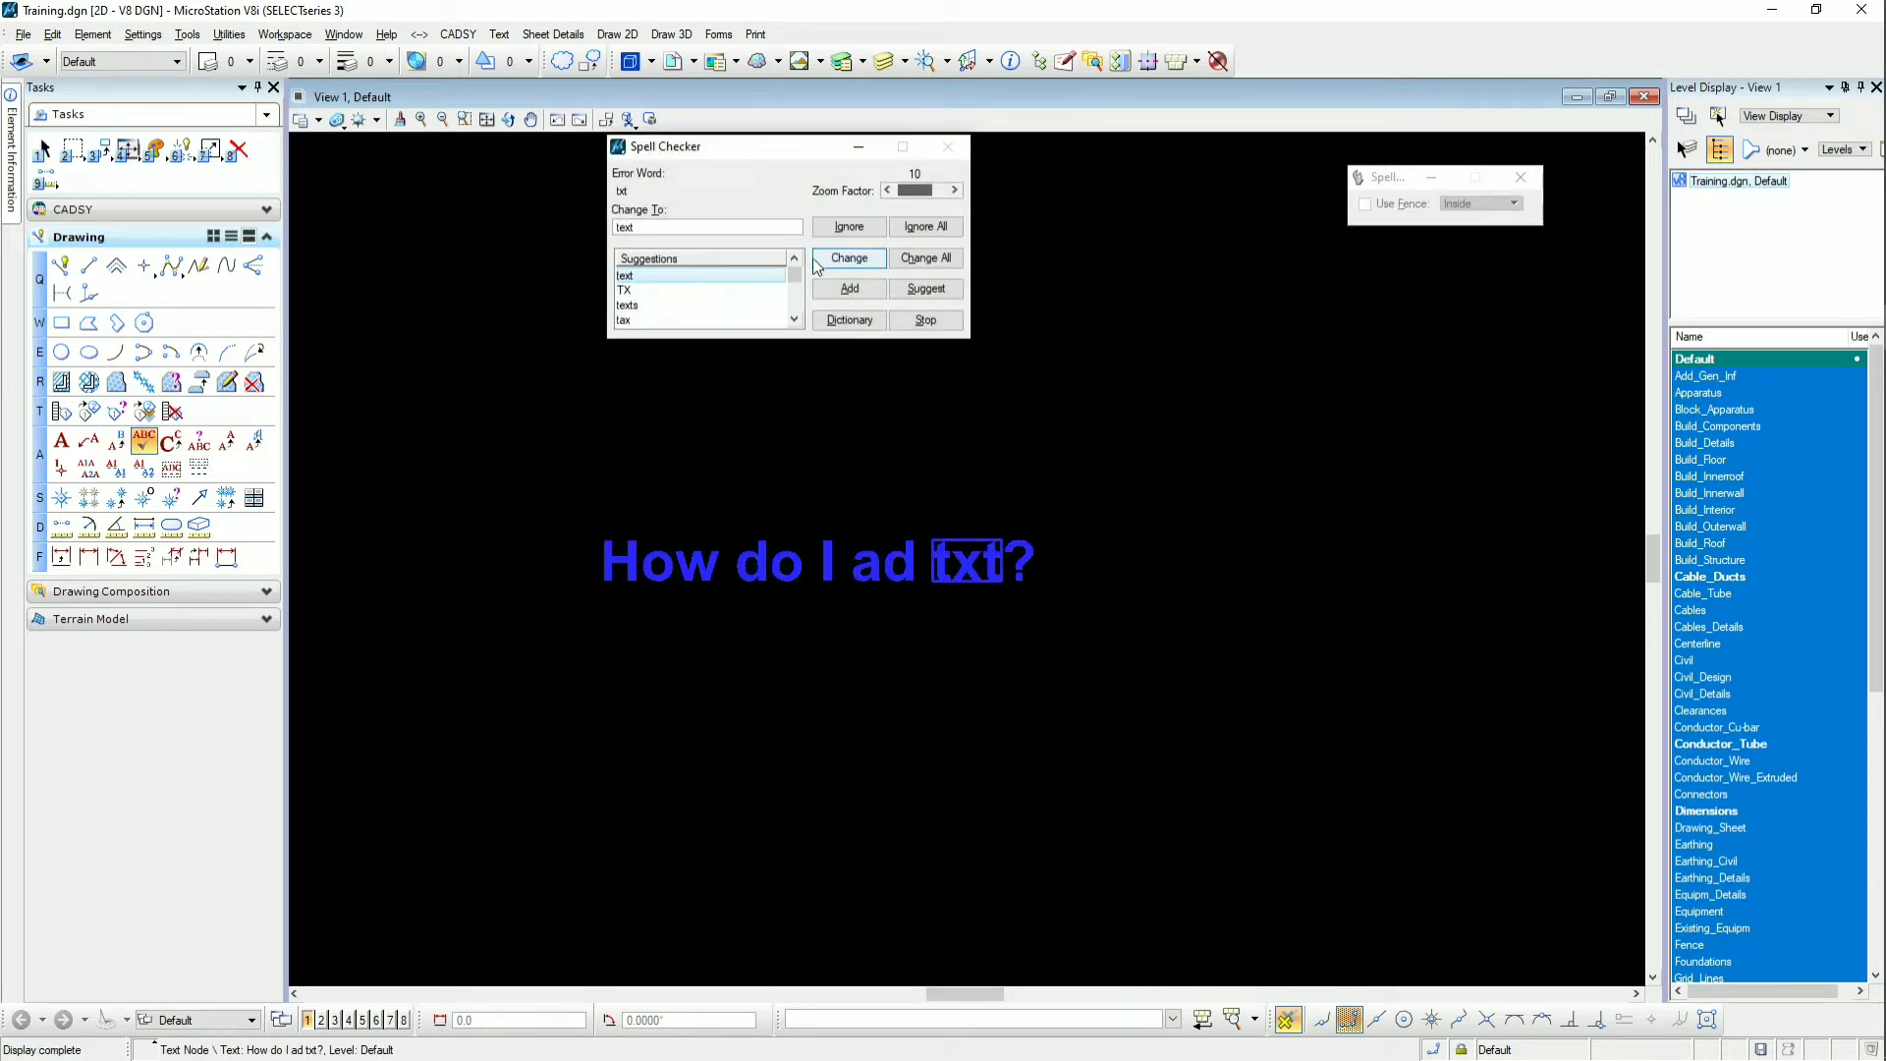
{"action": "left_click", "coordinate": [847, 260]}
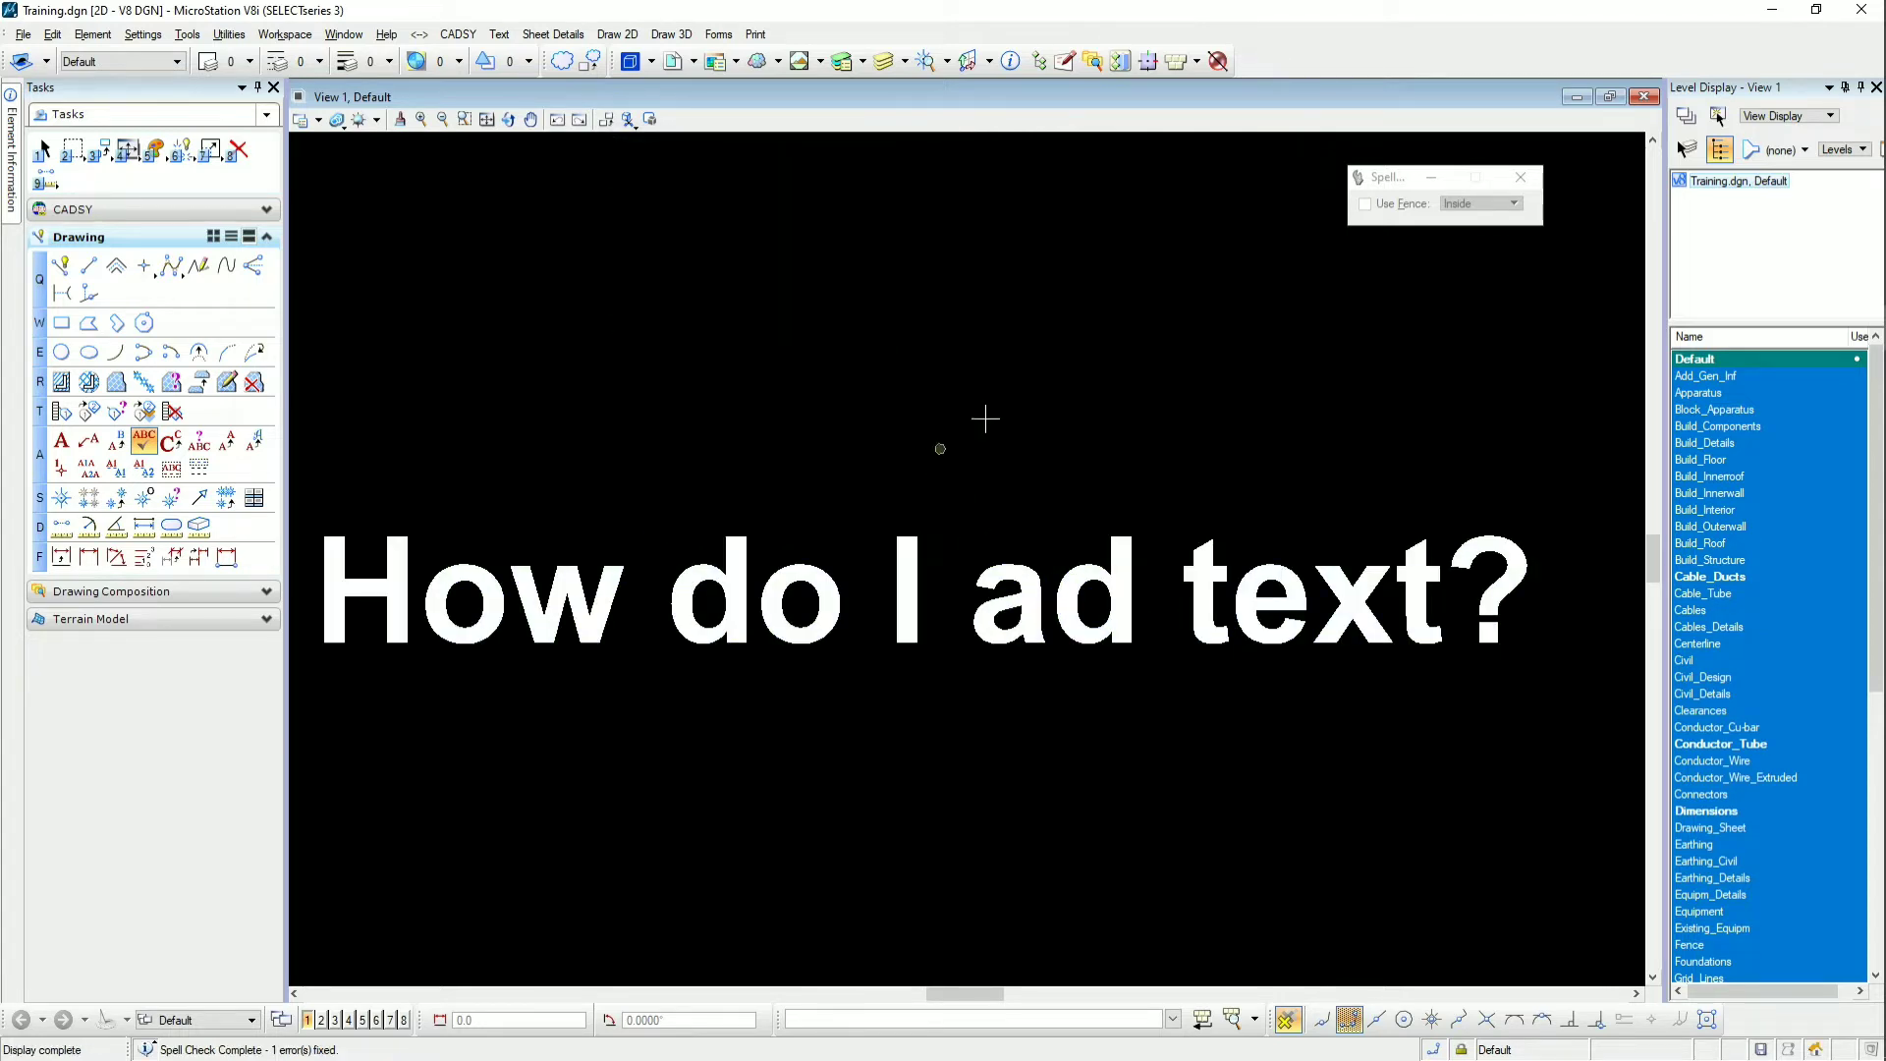
{"action": "left_click", "coordinate": [1080, 627]}
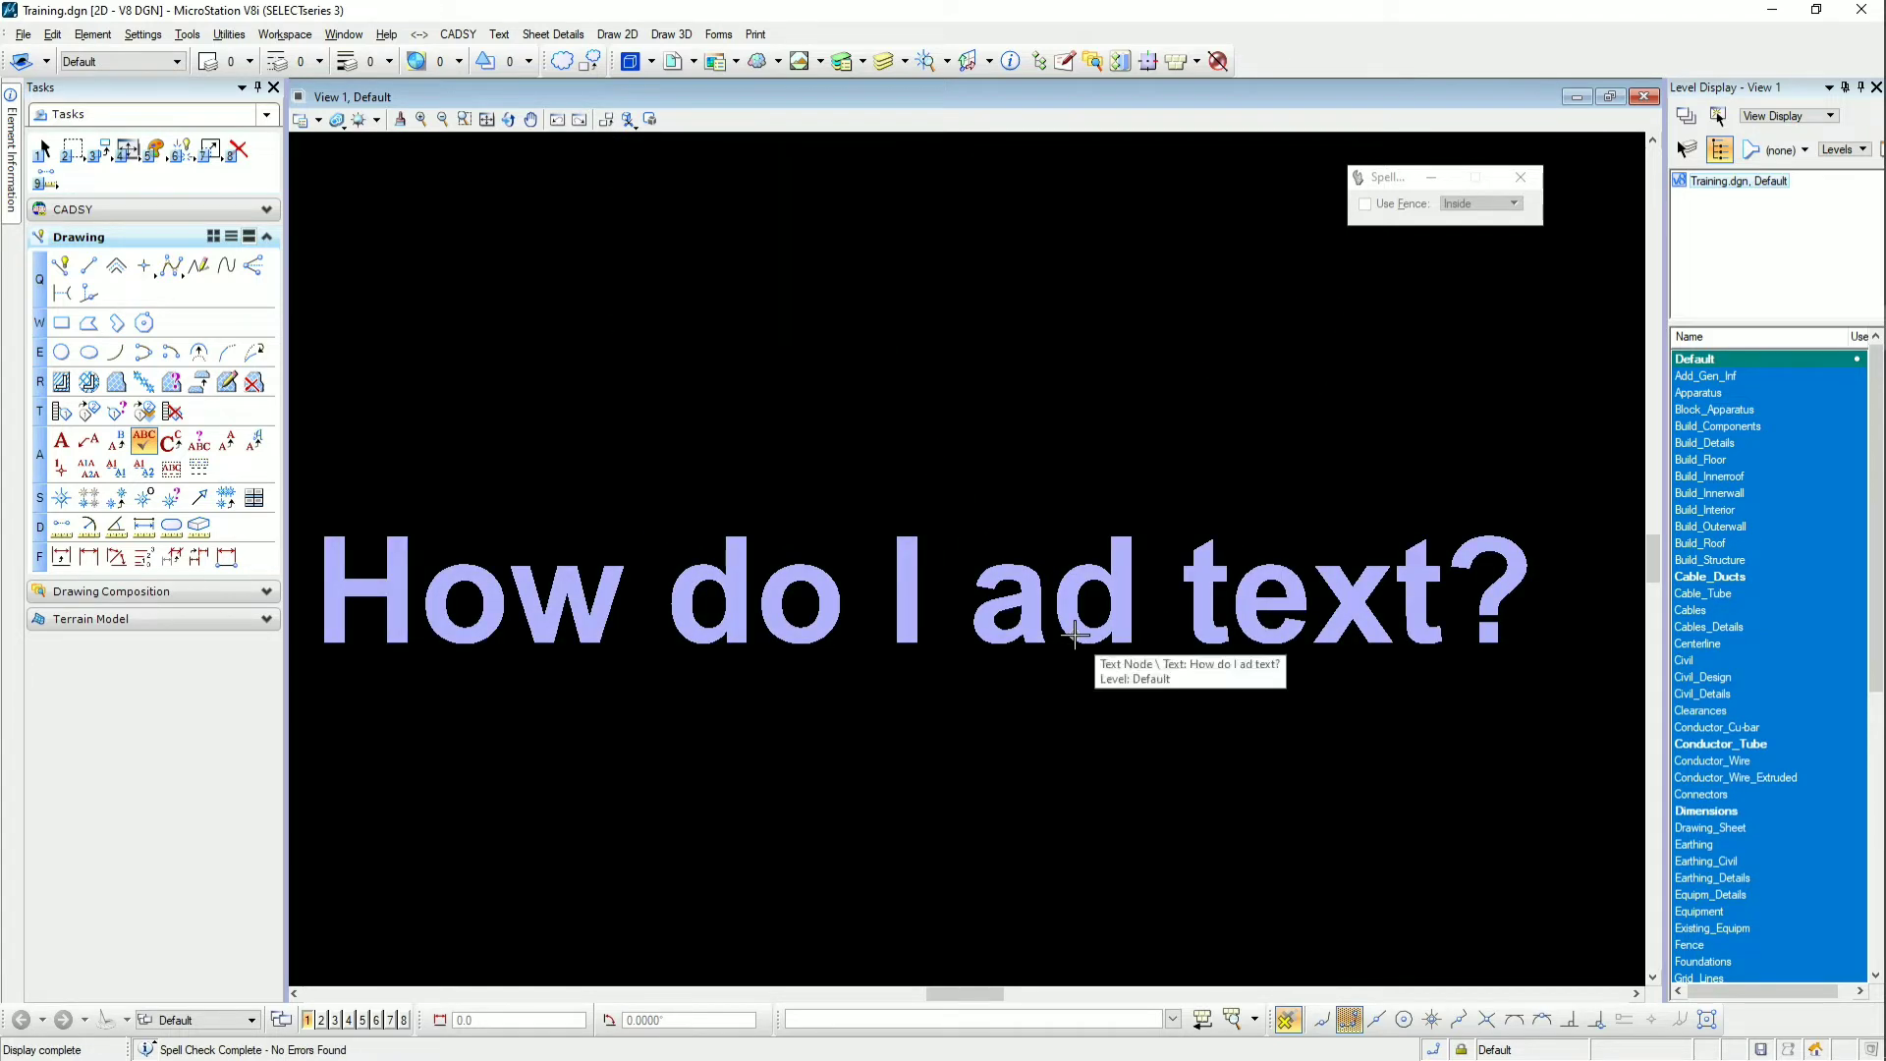
{"action": "right_click", "coordinate": [1298, 625]}
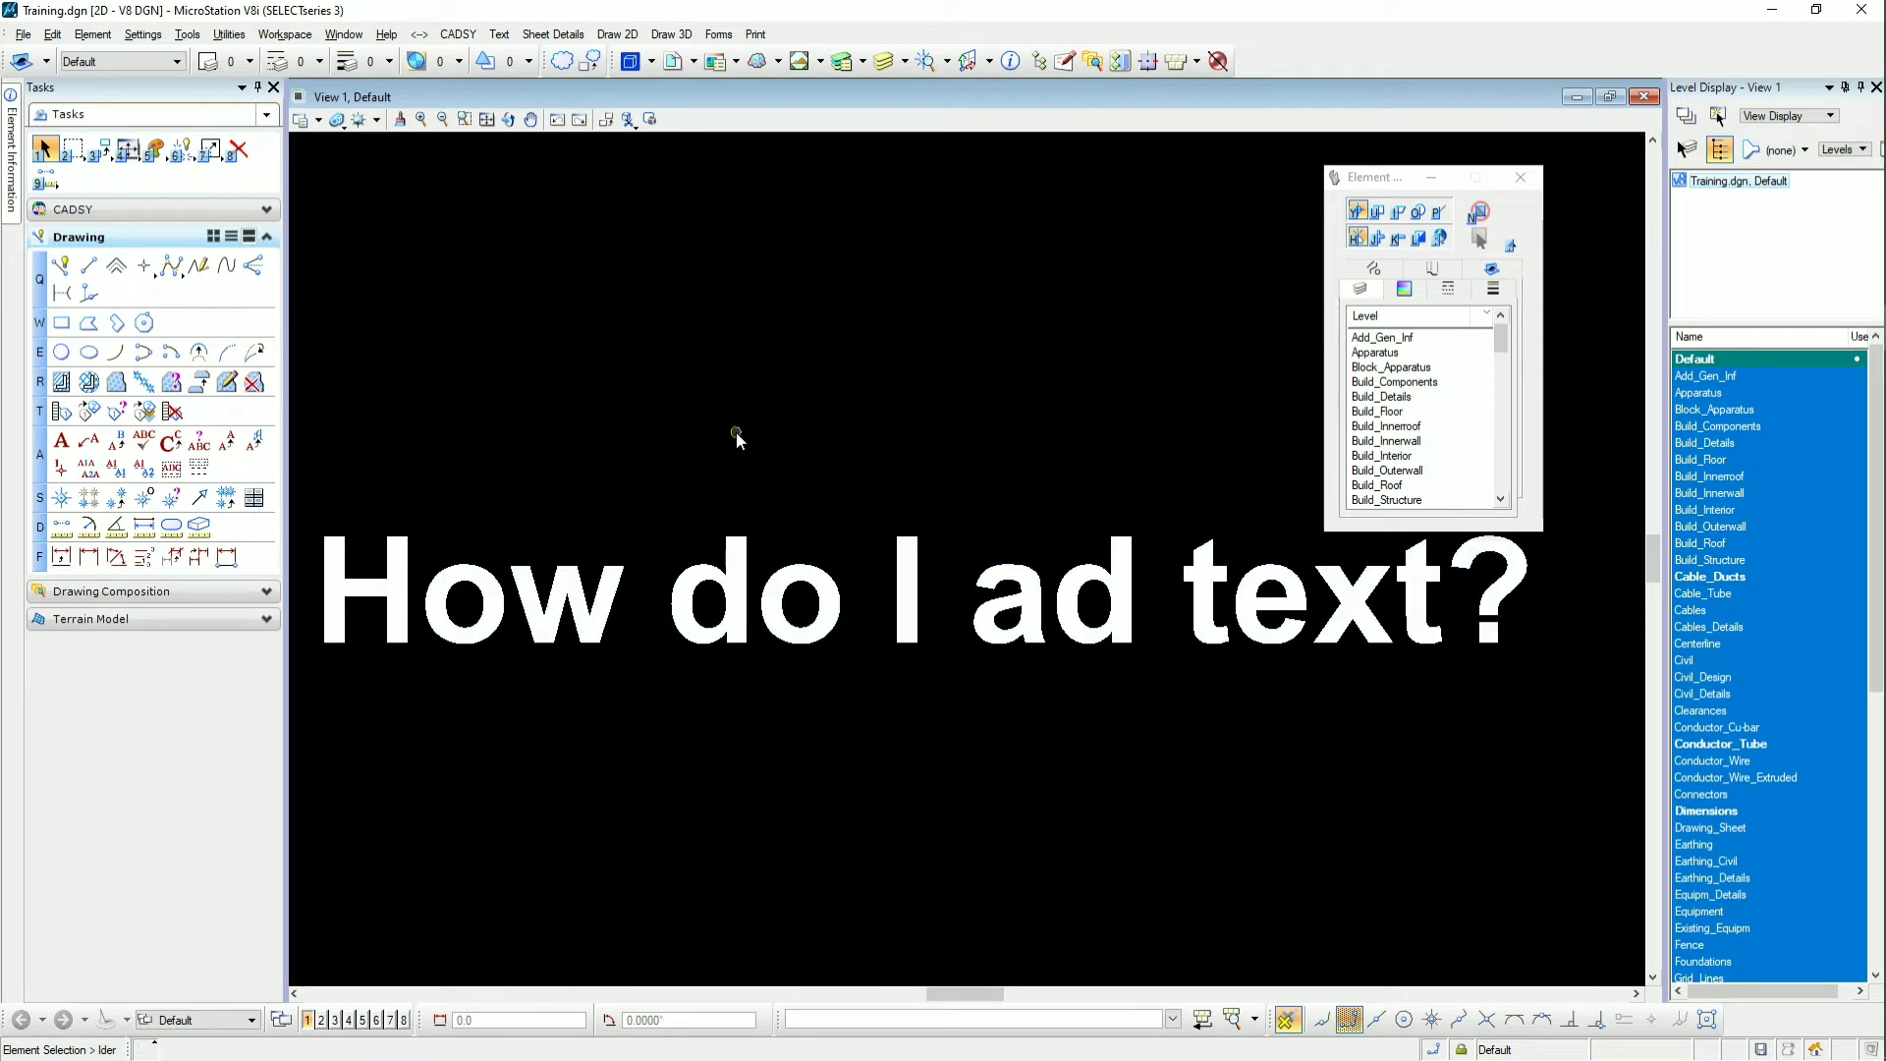
{"action": "key", "text": "a"}
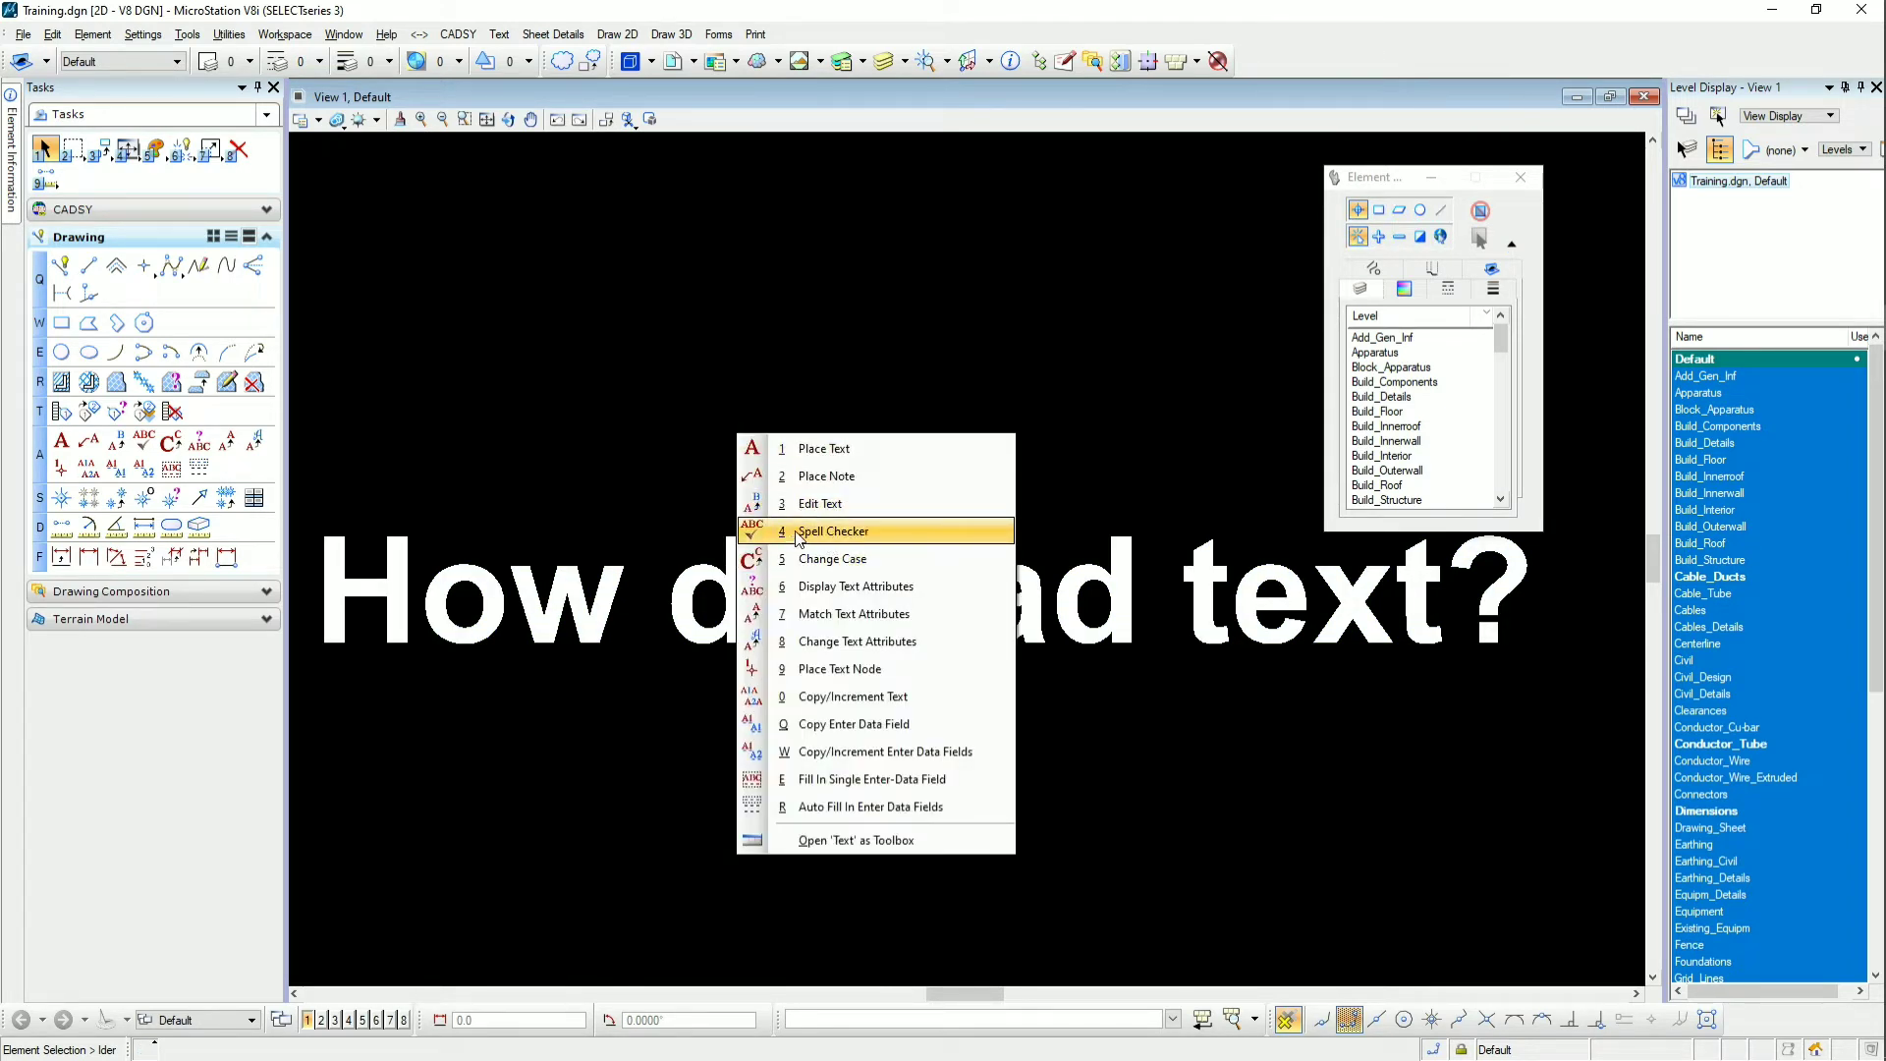
{"action": "key", "text": "Escape"}
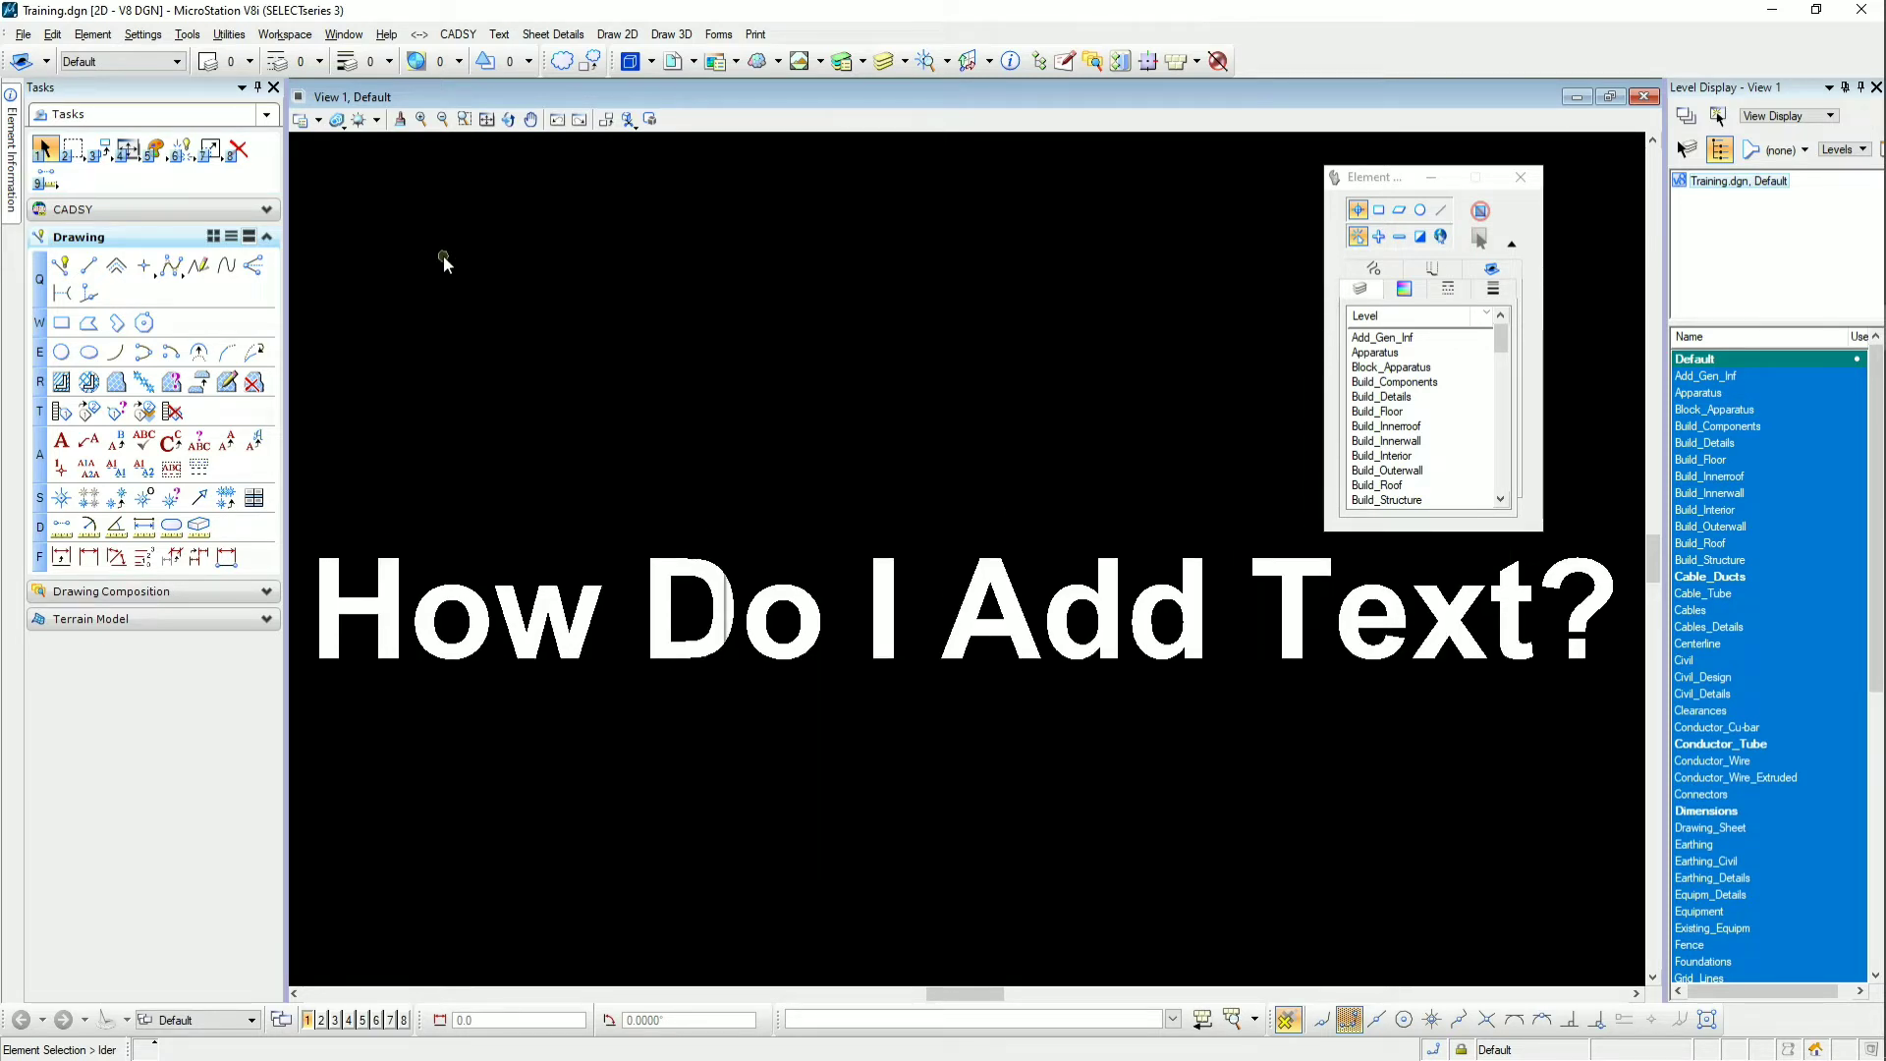
Convert the heading "How Do I Add Text?" to Upper Case with Change Case
{"action": "key", "text": "a"}
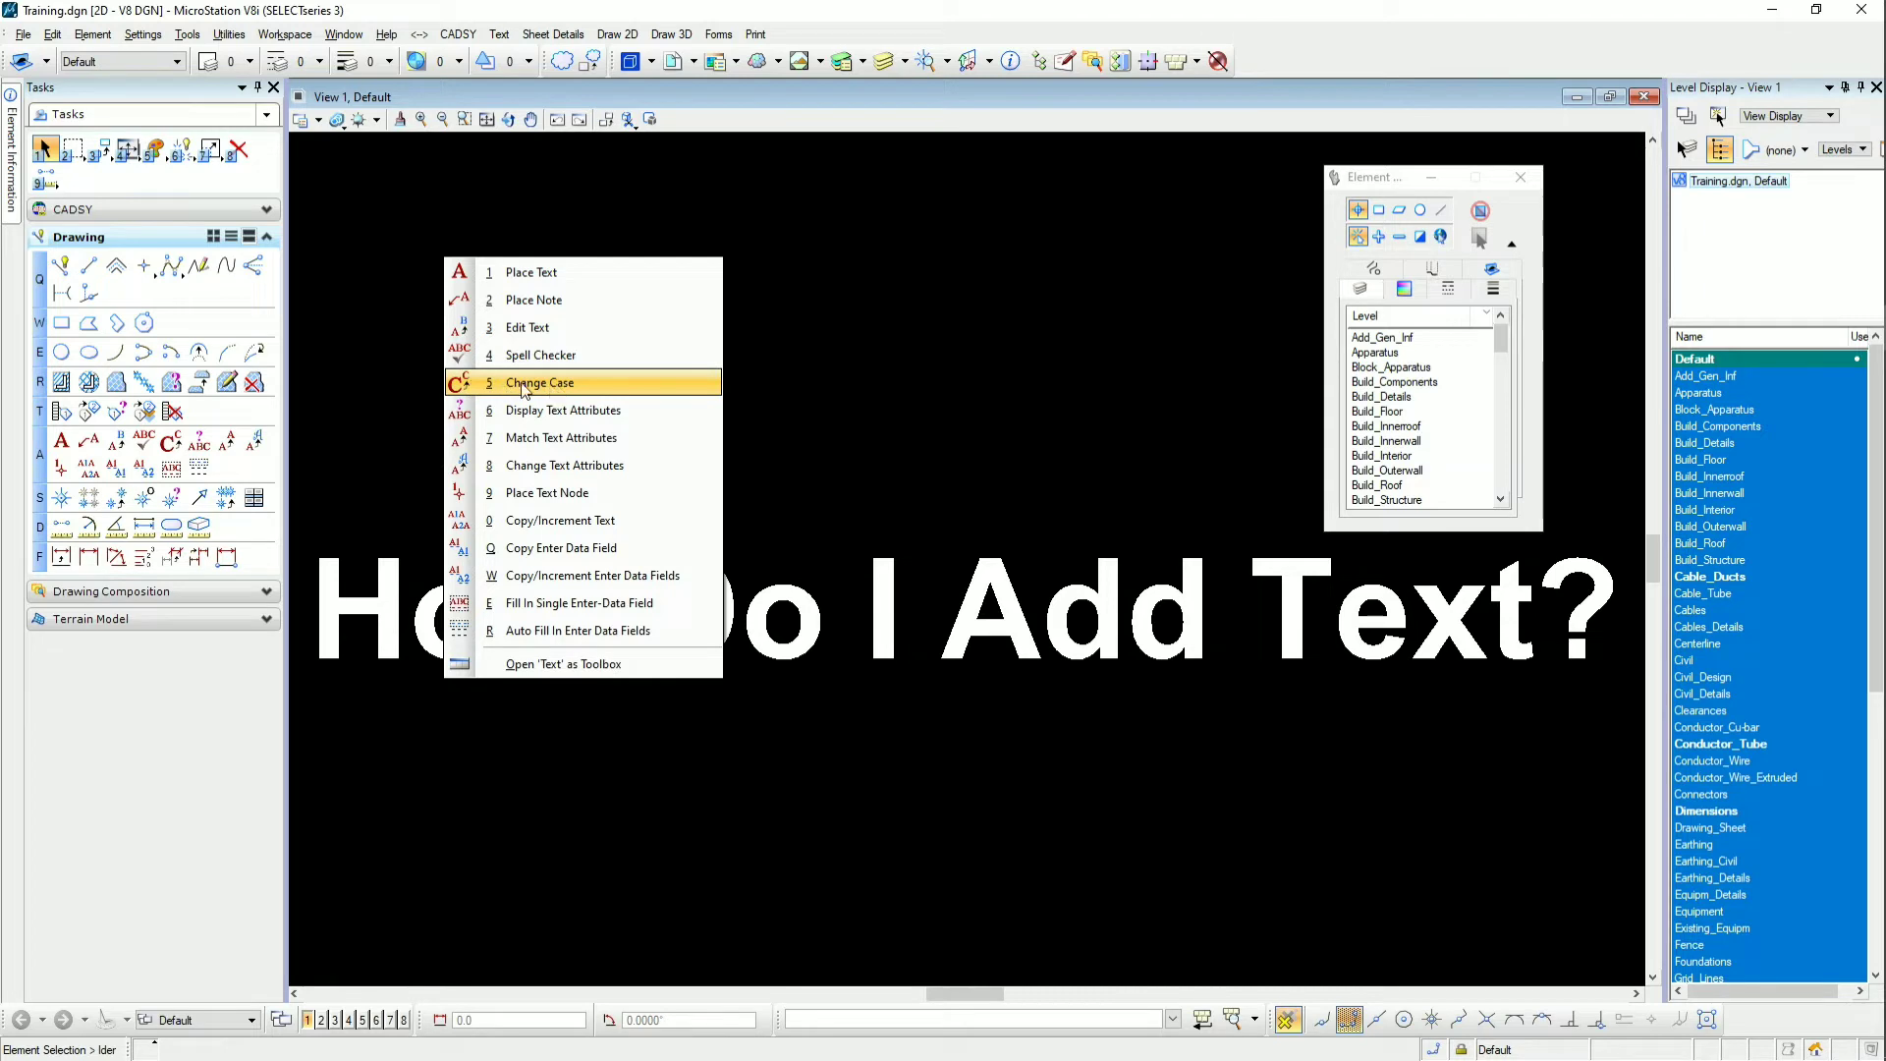
{"action": "left_click", "coordinate": [492, 384]}
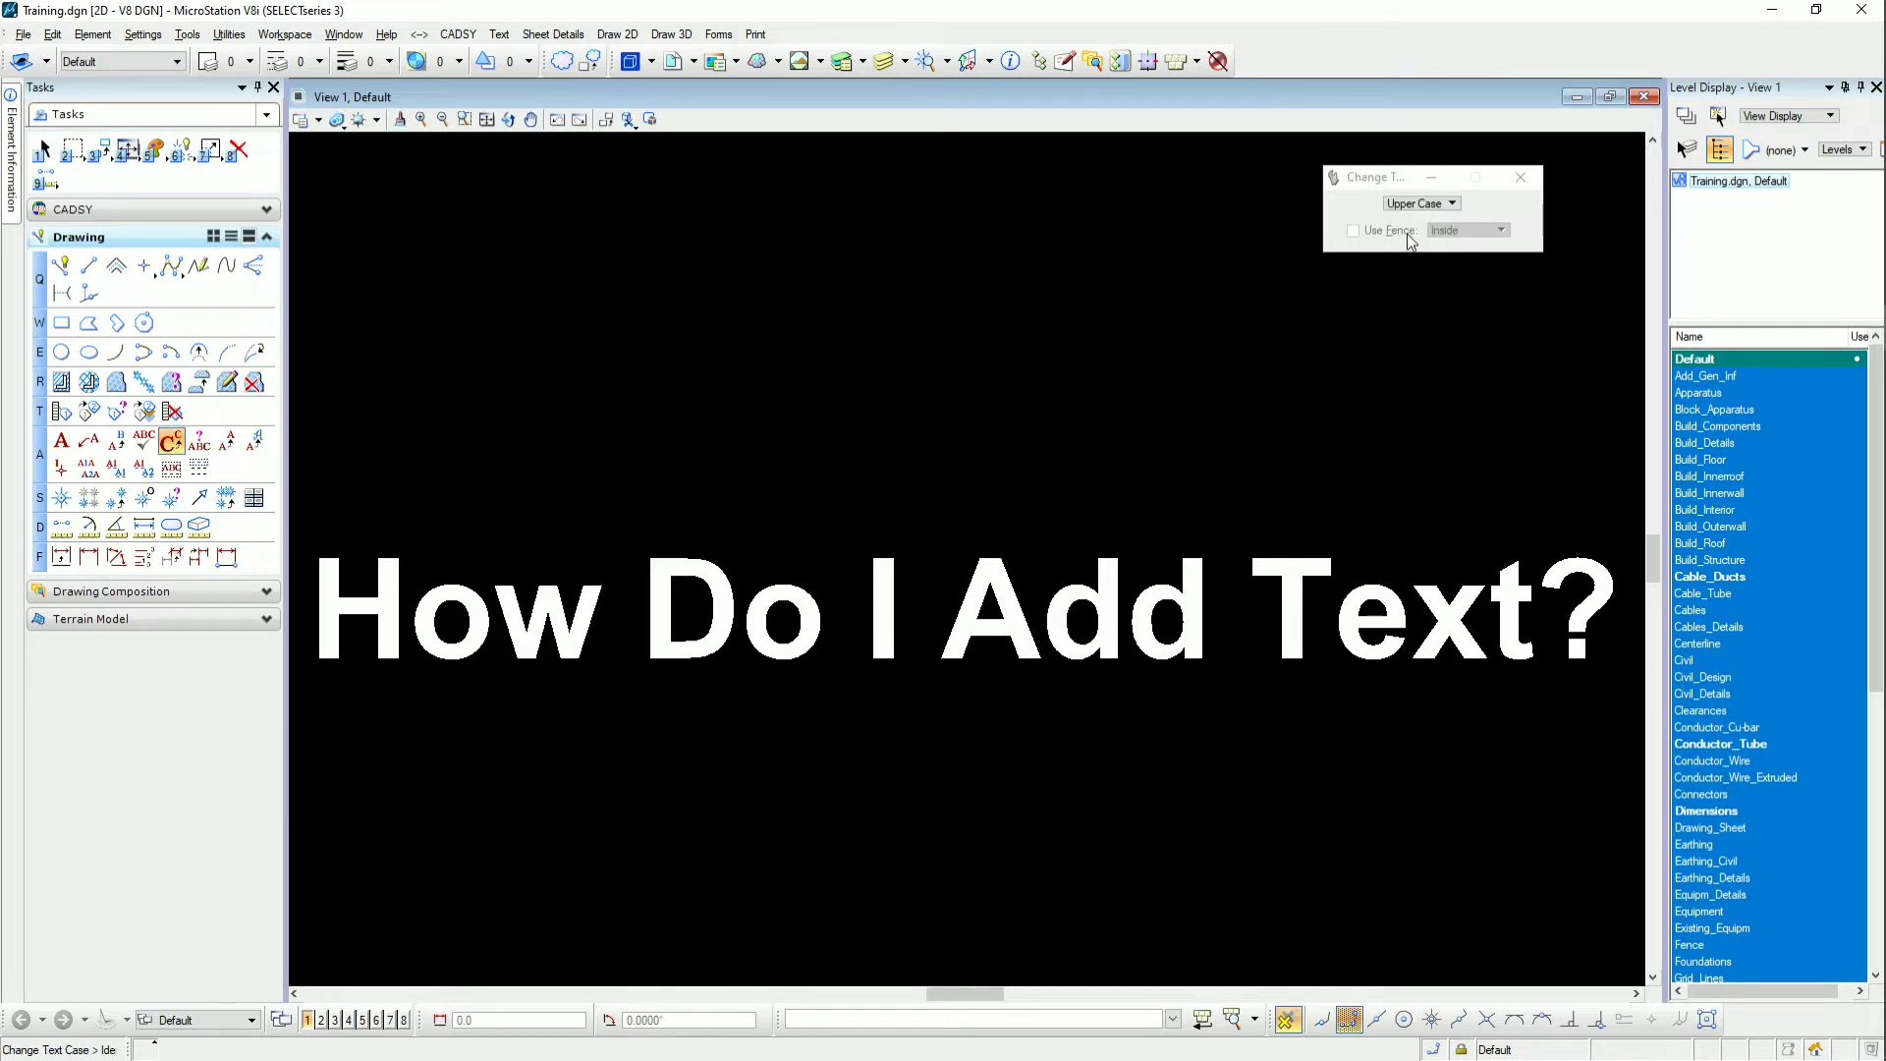
{"action": "left_click", "coordinate": [1421, 203]}
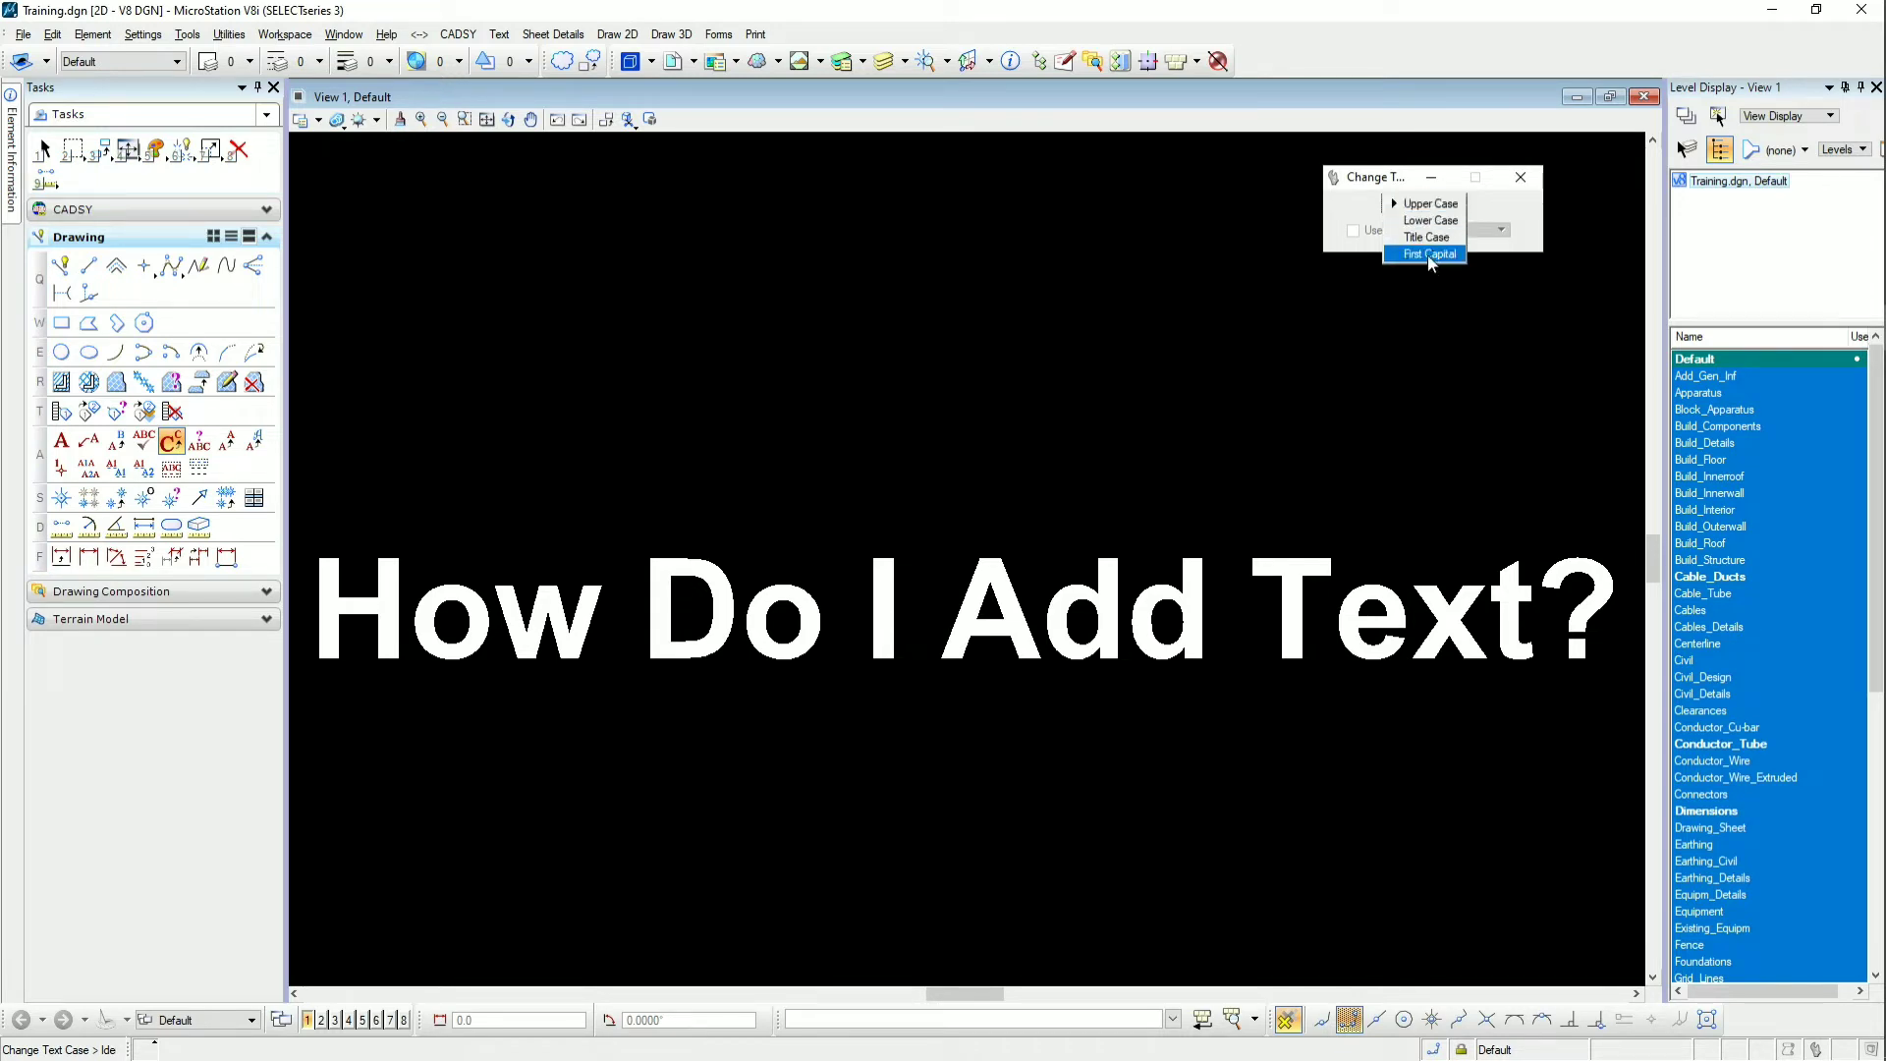
{"action": "left_click", "coordinate": [1433, 205]}
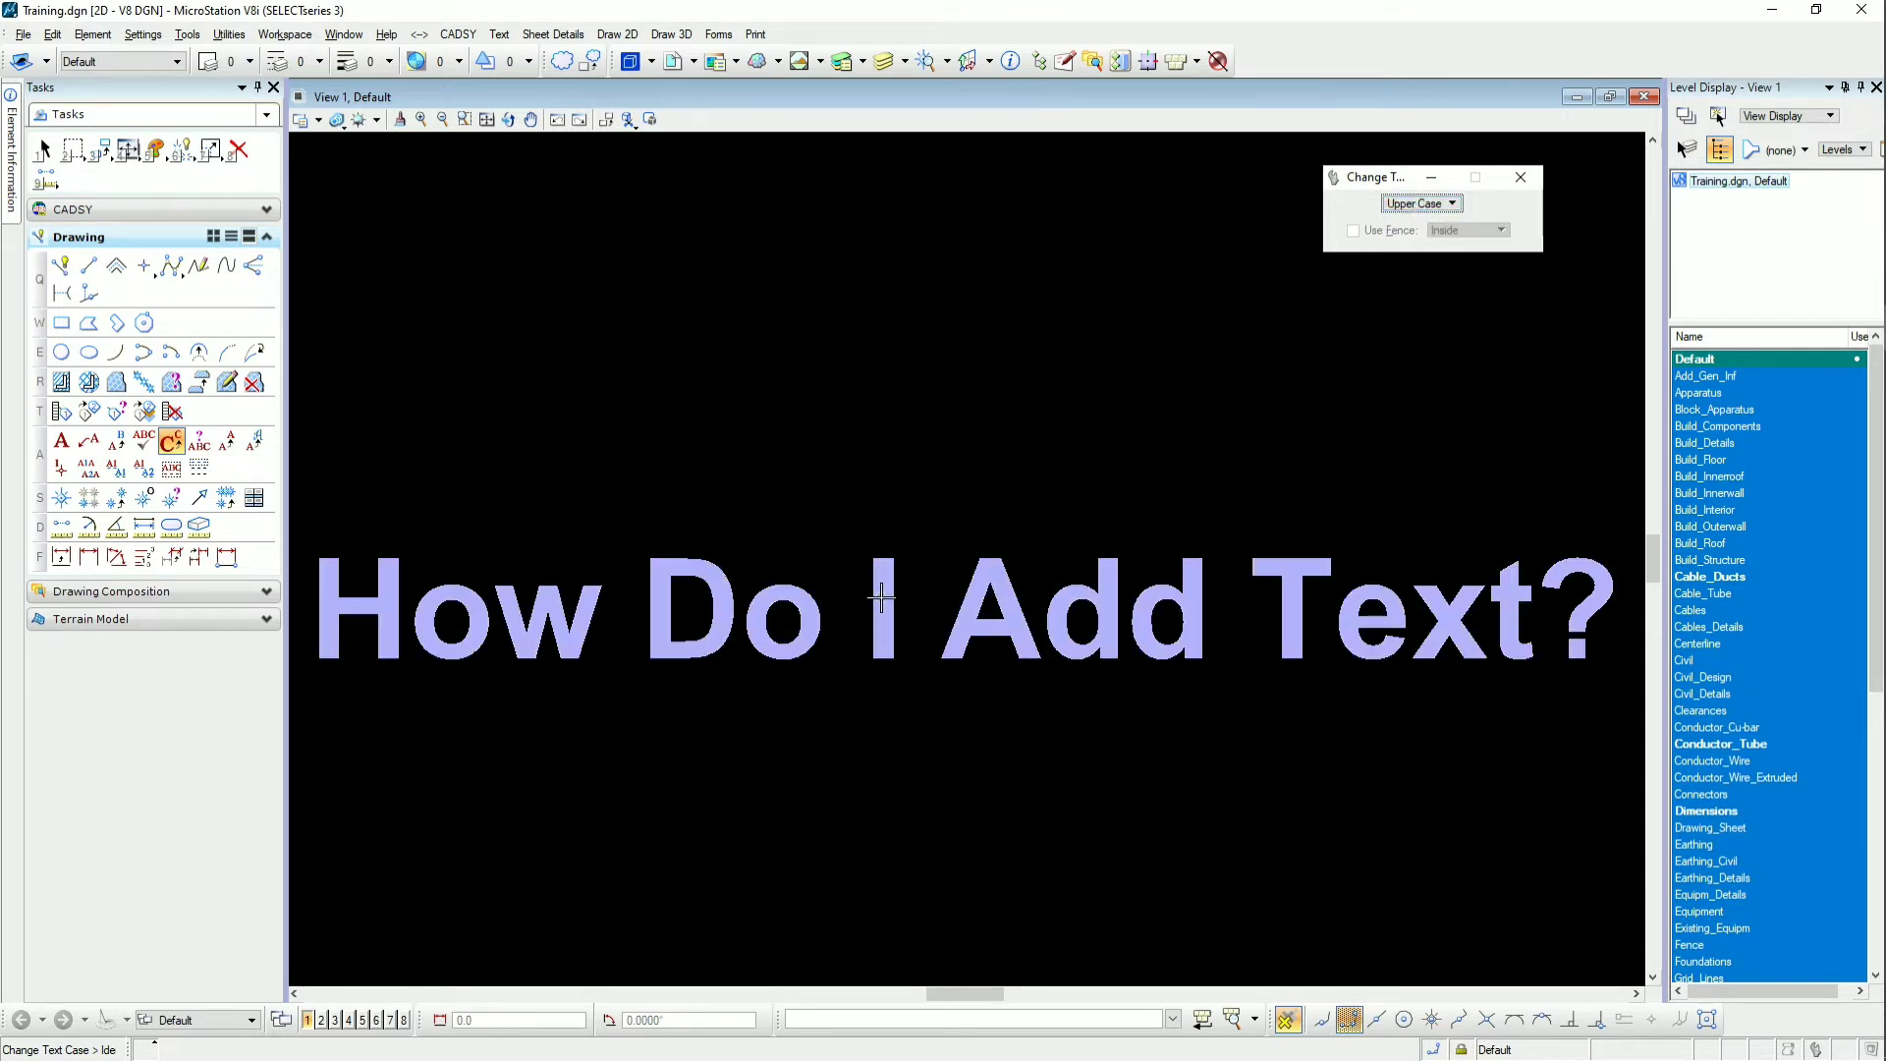
{"action": "left_click", "coordinate": [881, 596]}
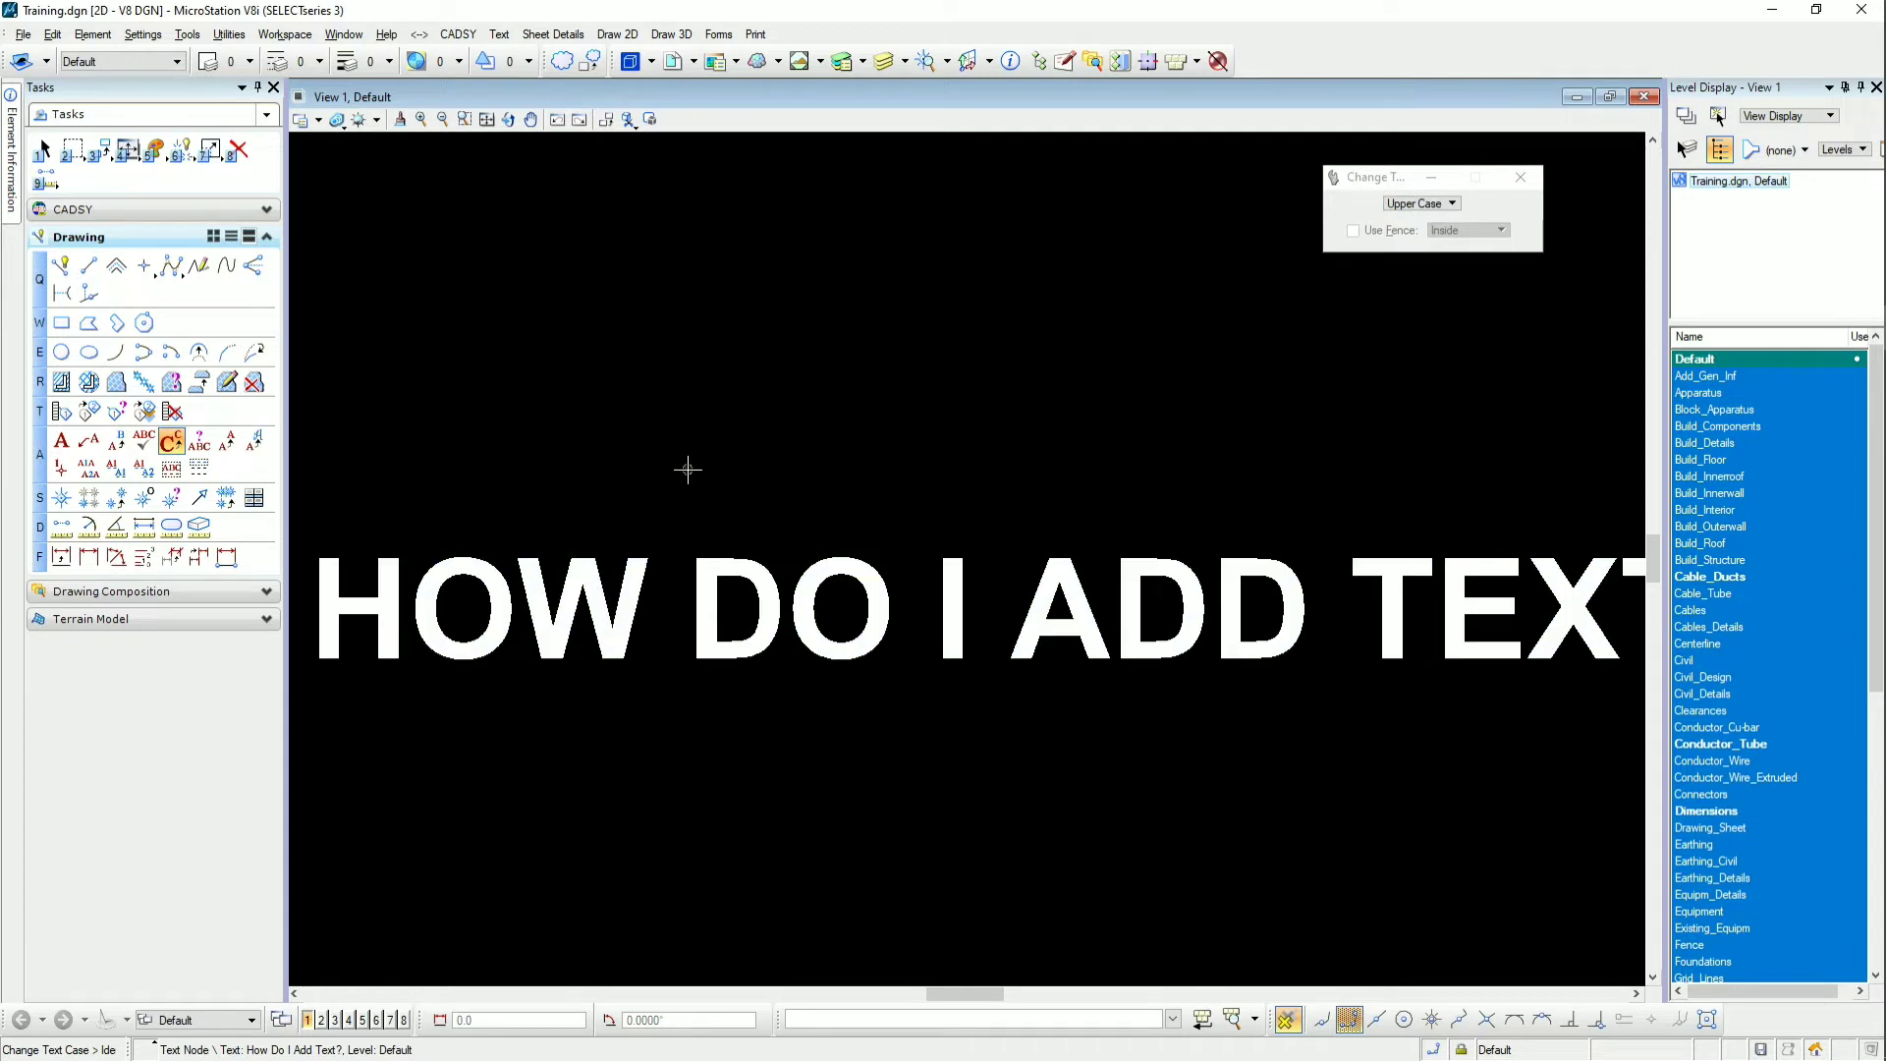
Convert the heading to Lower Case with Change Case
{"action": "scroll", "coordinate": [686, 469], "scroll_direction": "down", "scroll_amount": 2}
{"action": "scroll", "coordinate": [699, 472], "scroll_direction": "up", "scroll_amount": 2}
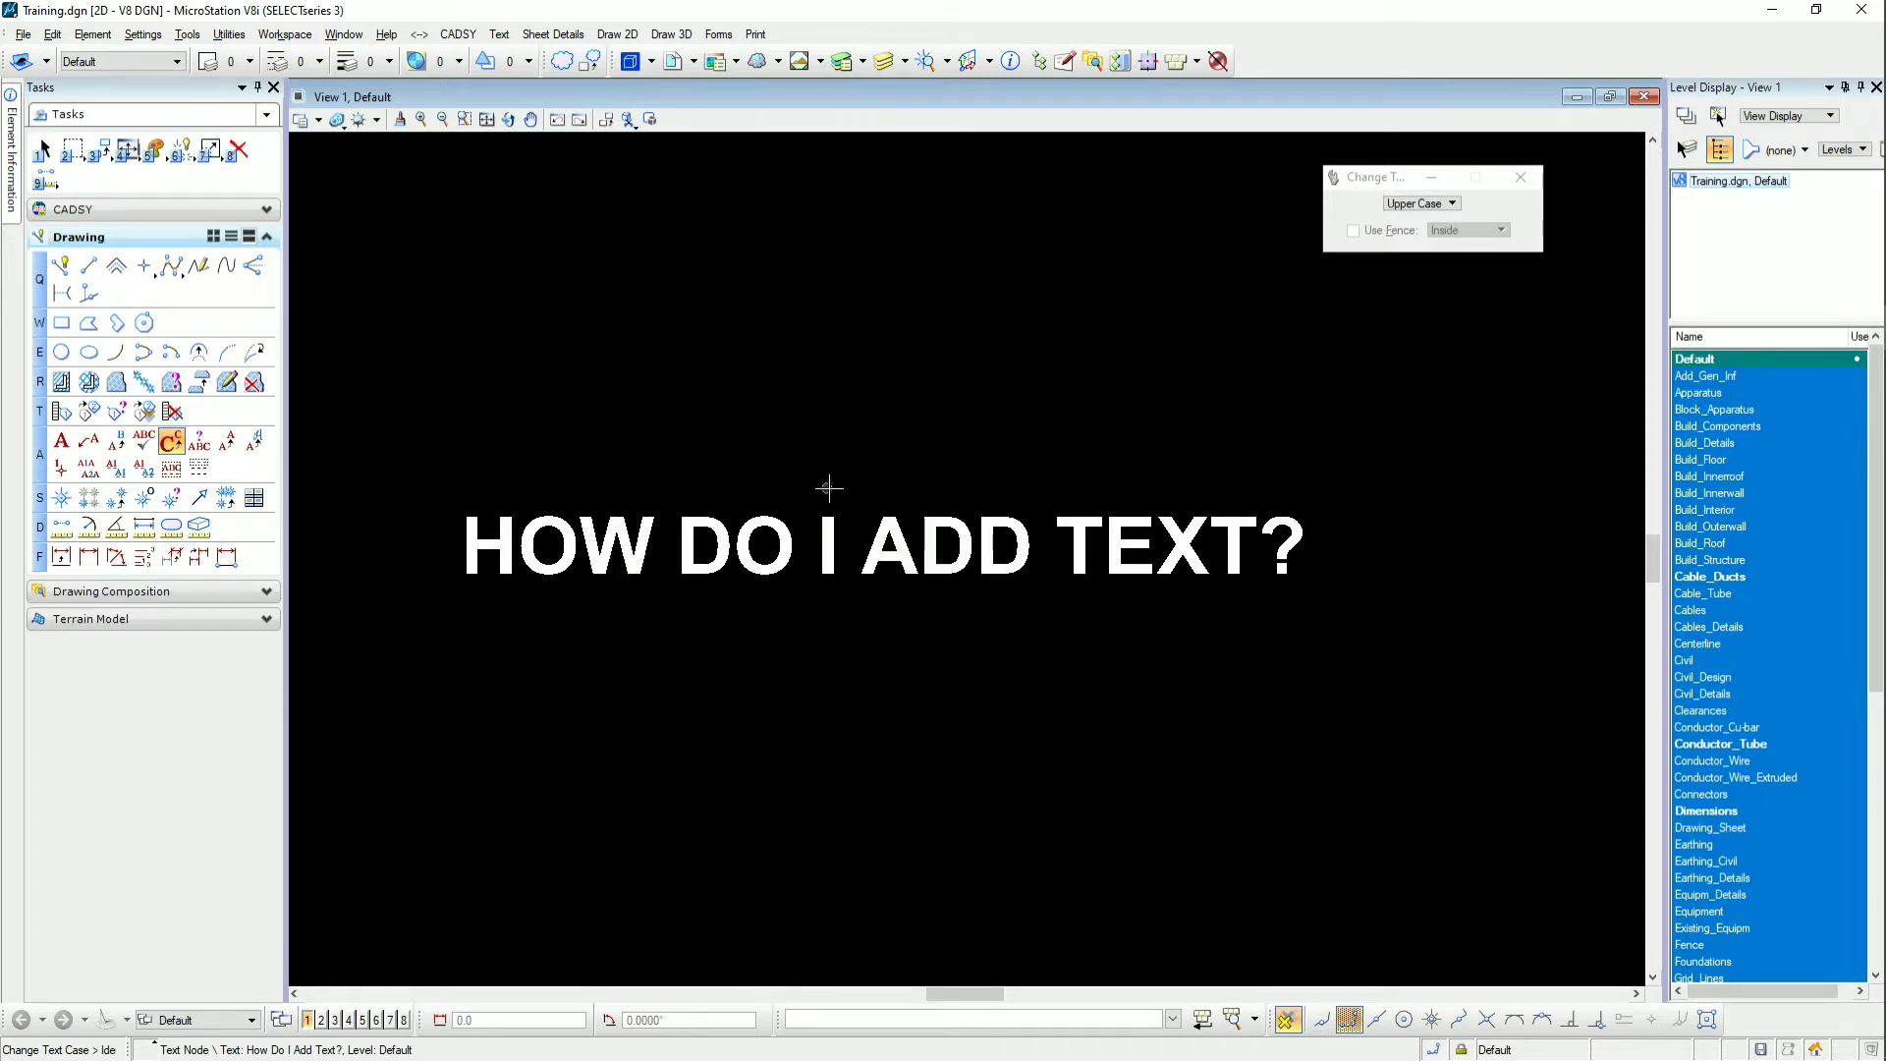
{"action": "scroll", "coordinate": [844, 491], "scroll_direction": "up", "scroll_amount": 2}
{"action": "scroll", "coordinate": [884, 497], "scroll_direction": "down", "scroll_amount": 2}
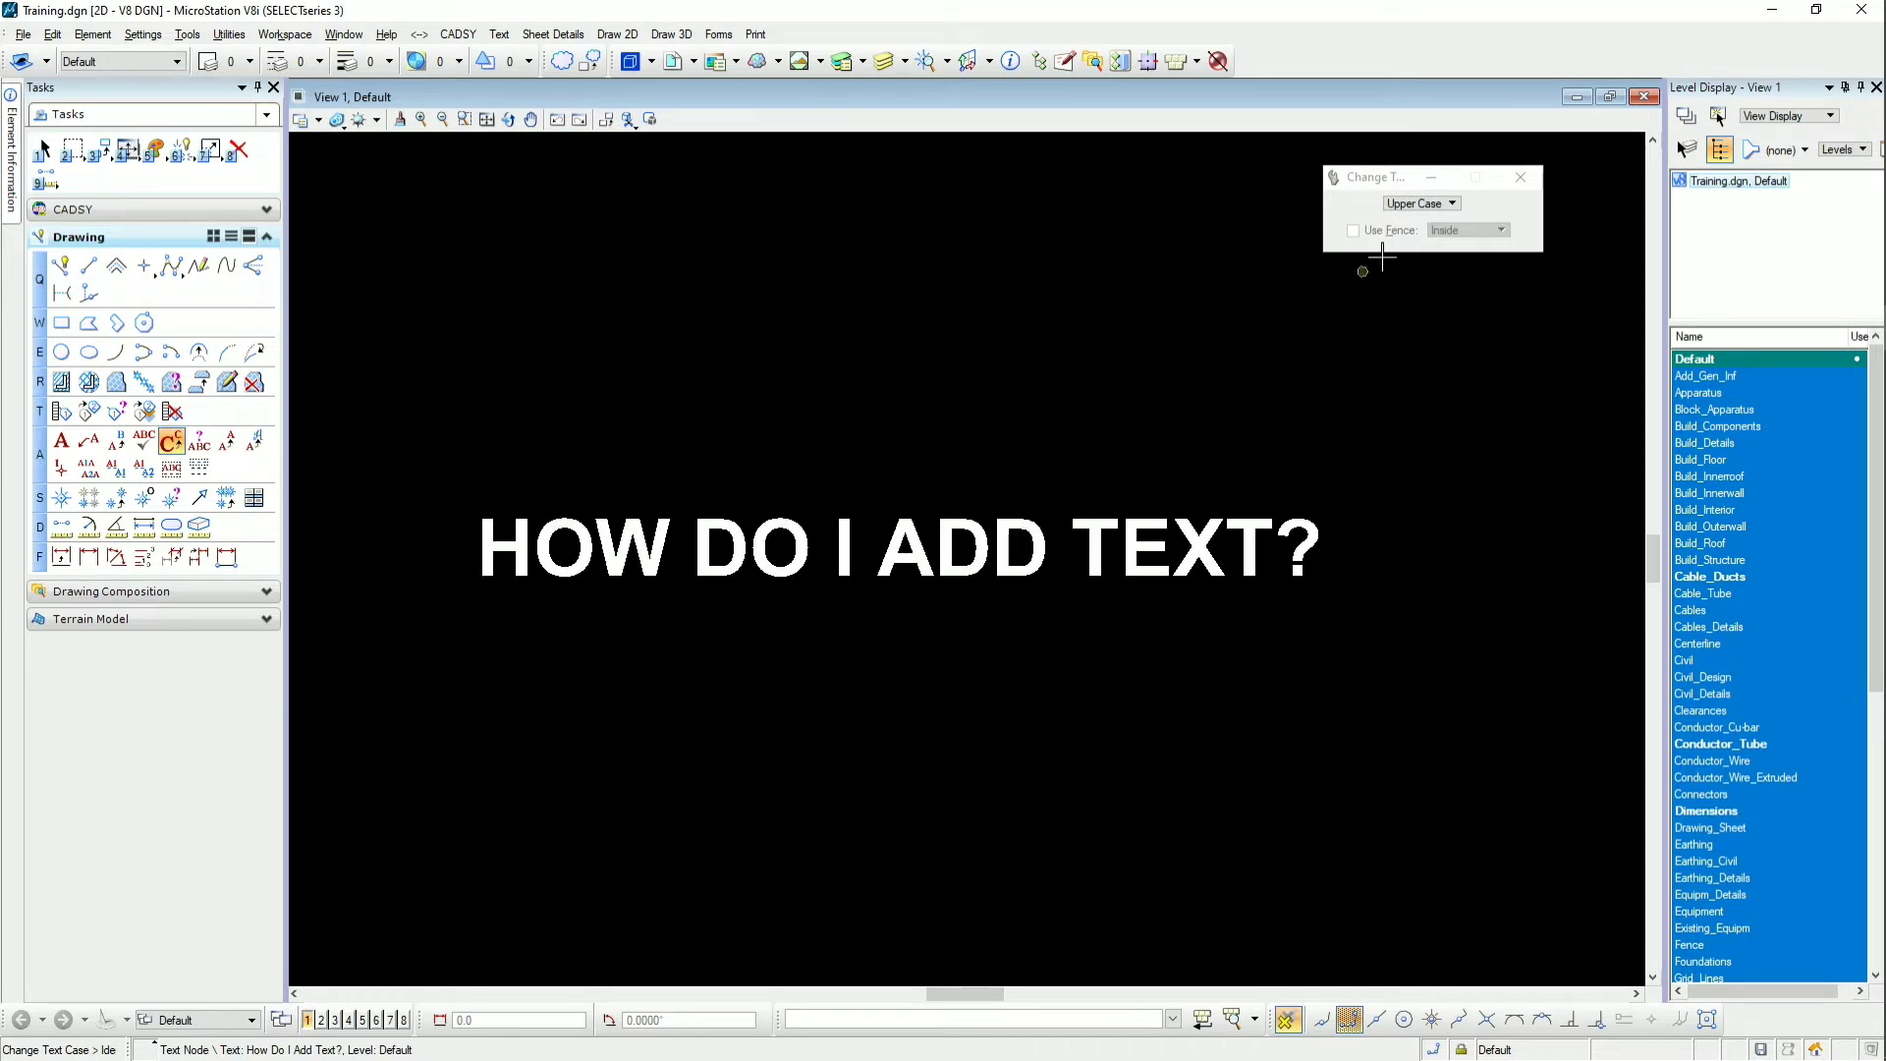
{"action": "left_click", "coordinate": [1422, 203]}
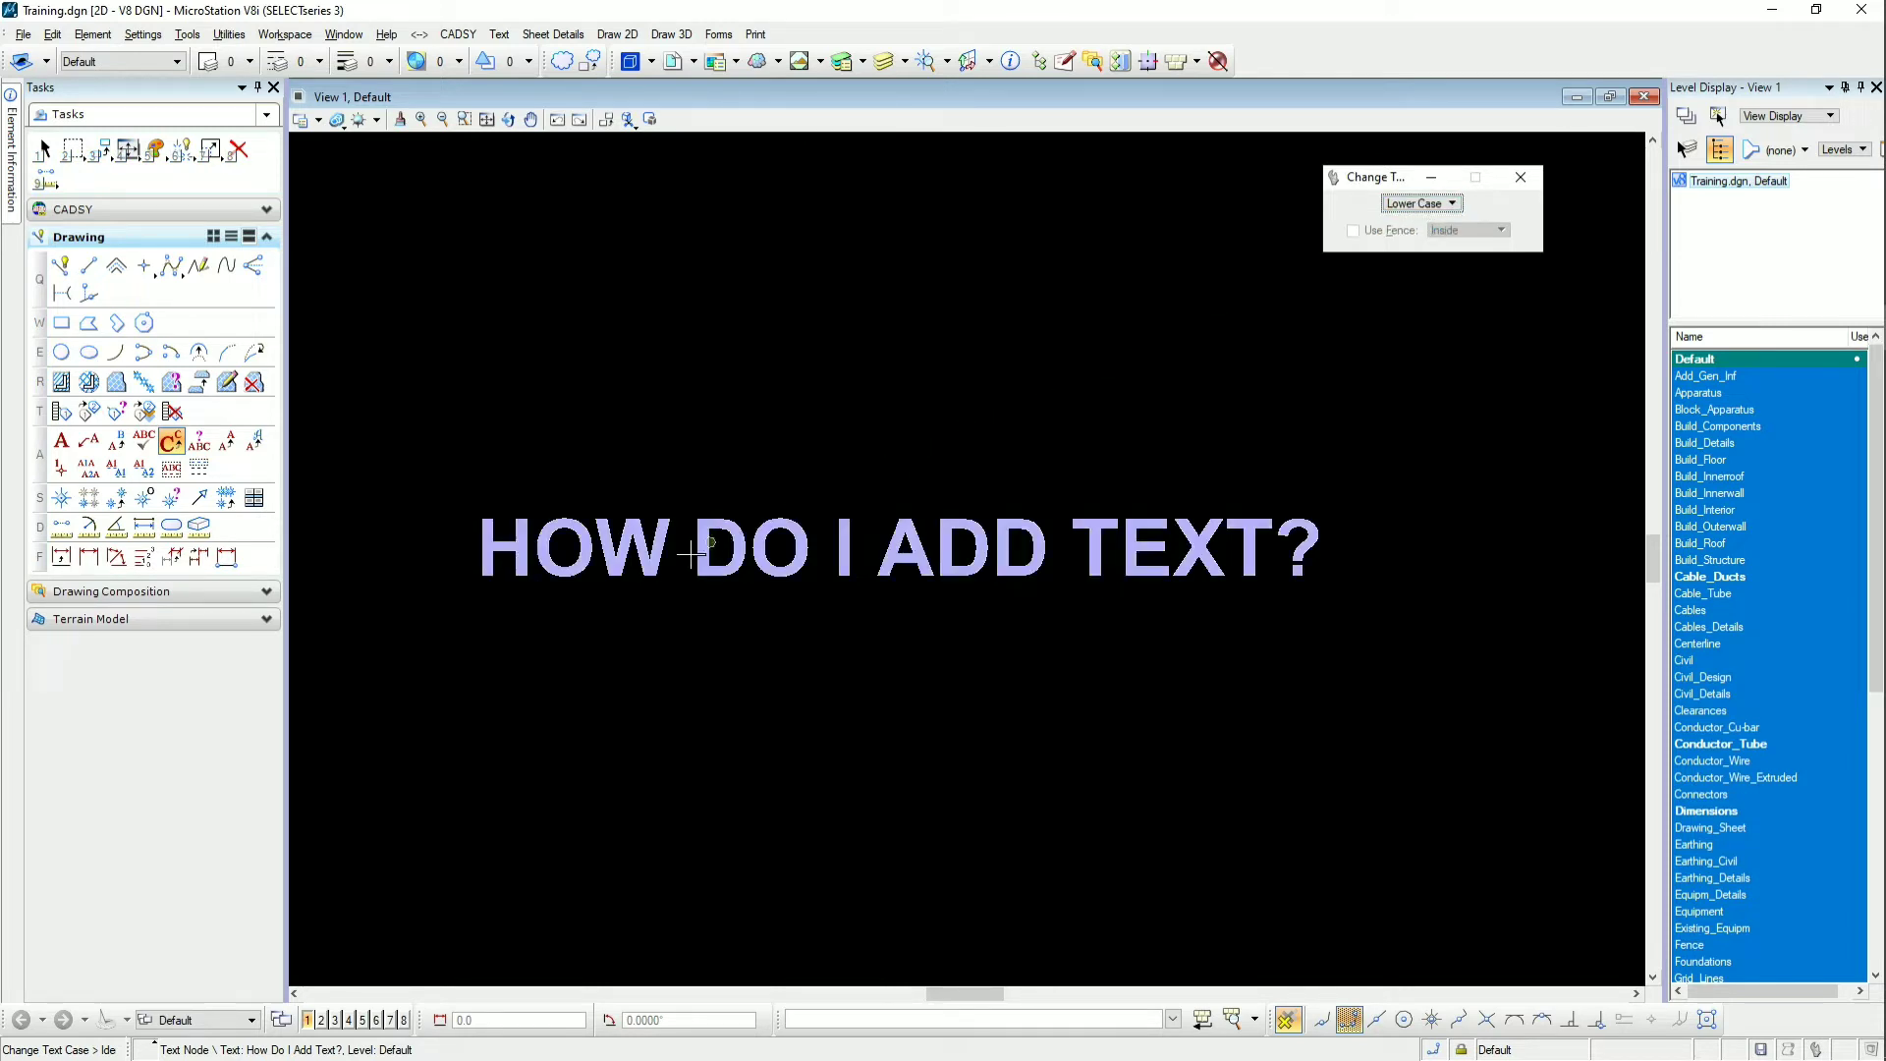
{"action": "left_click", "coordinate": [624, 562]}
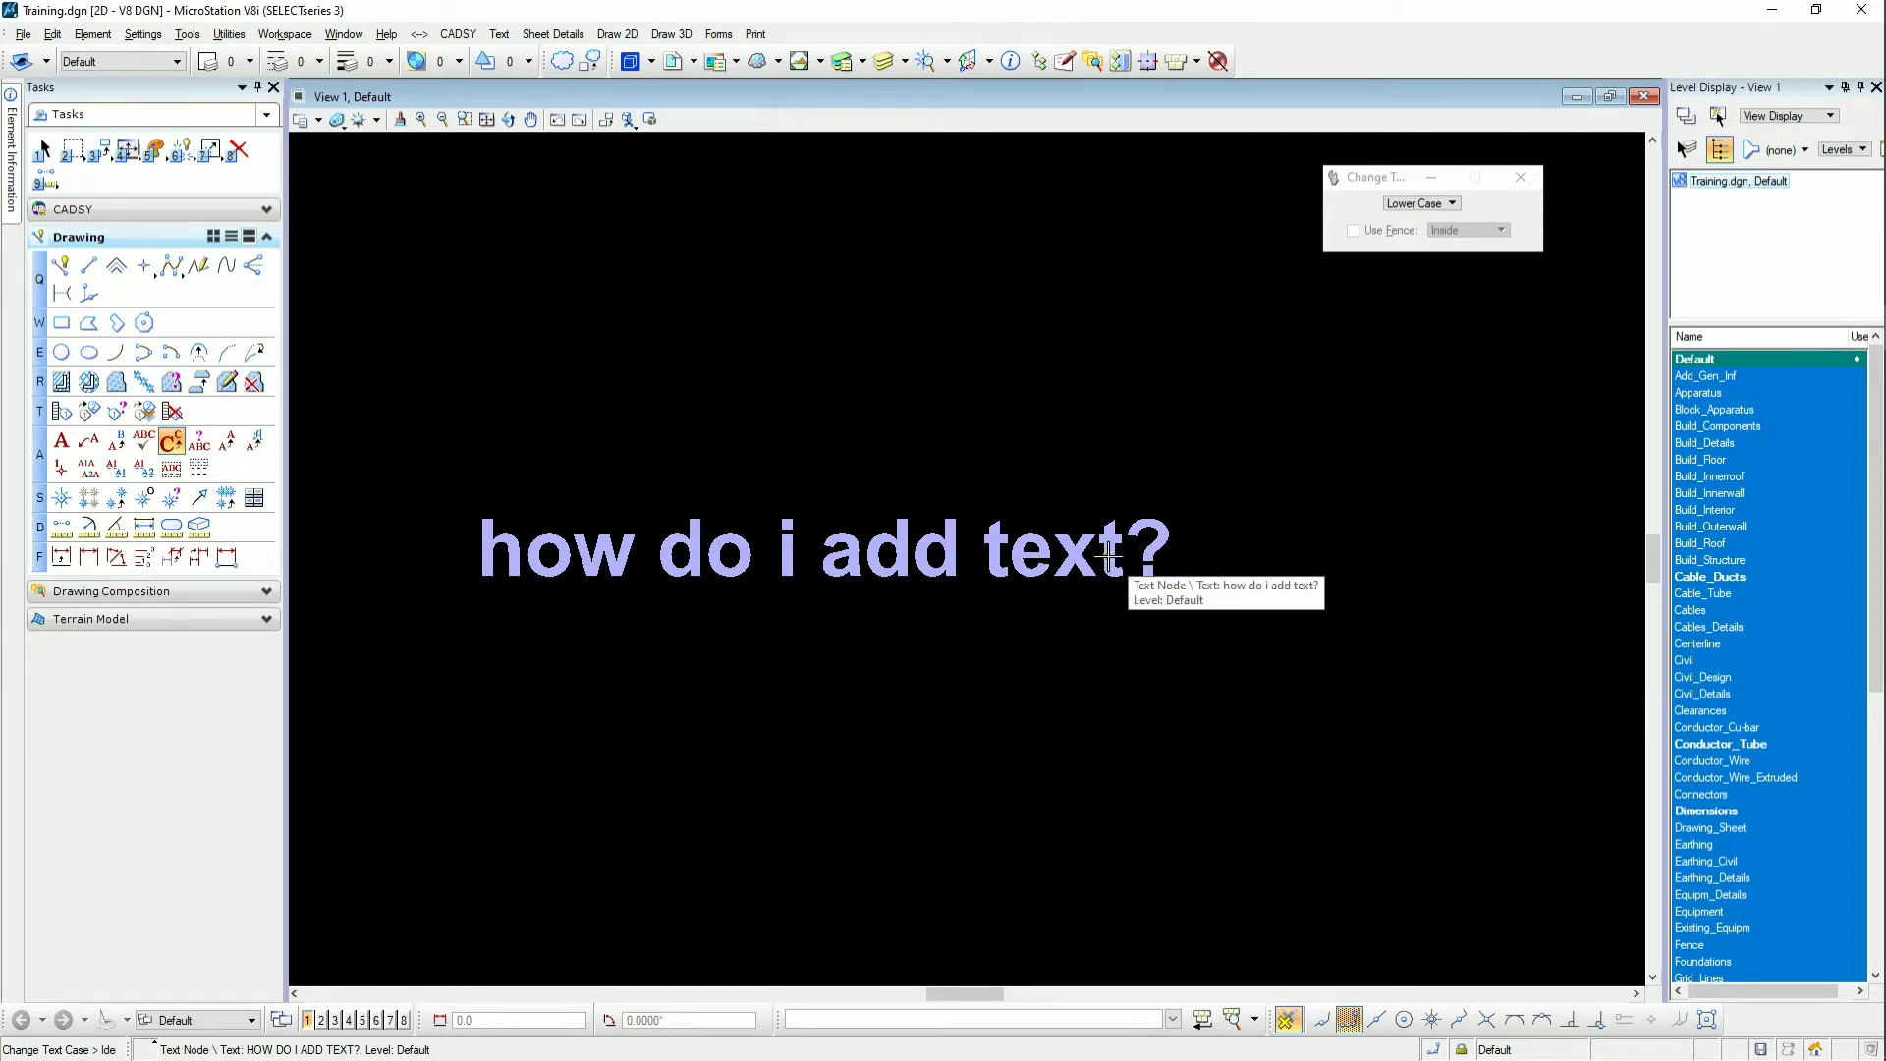
Apply Title Case and First Capital in turn to the heading
{"action": "left_click", "coordinate": [1440, 205]}
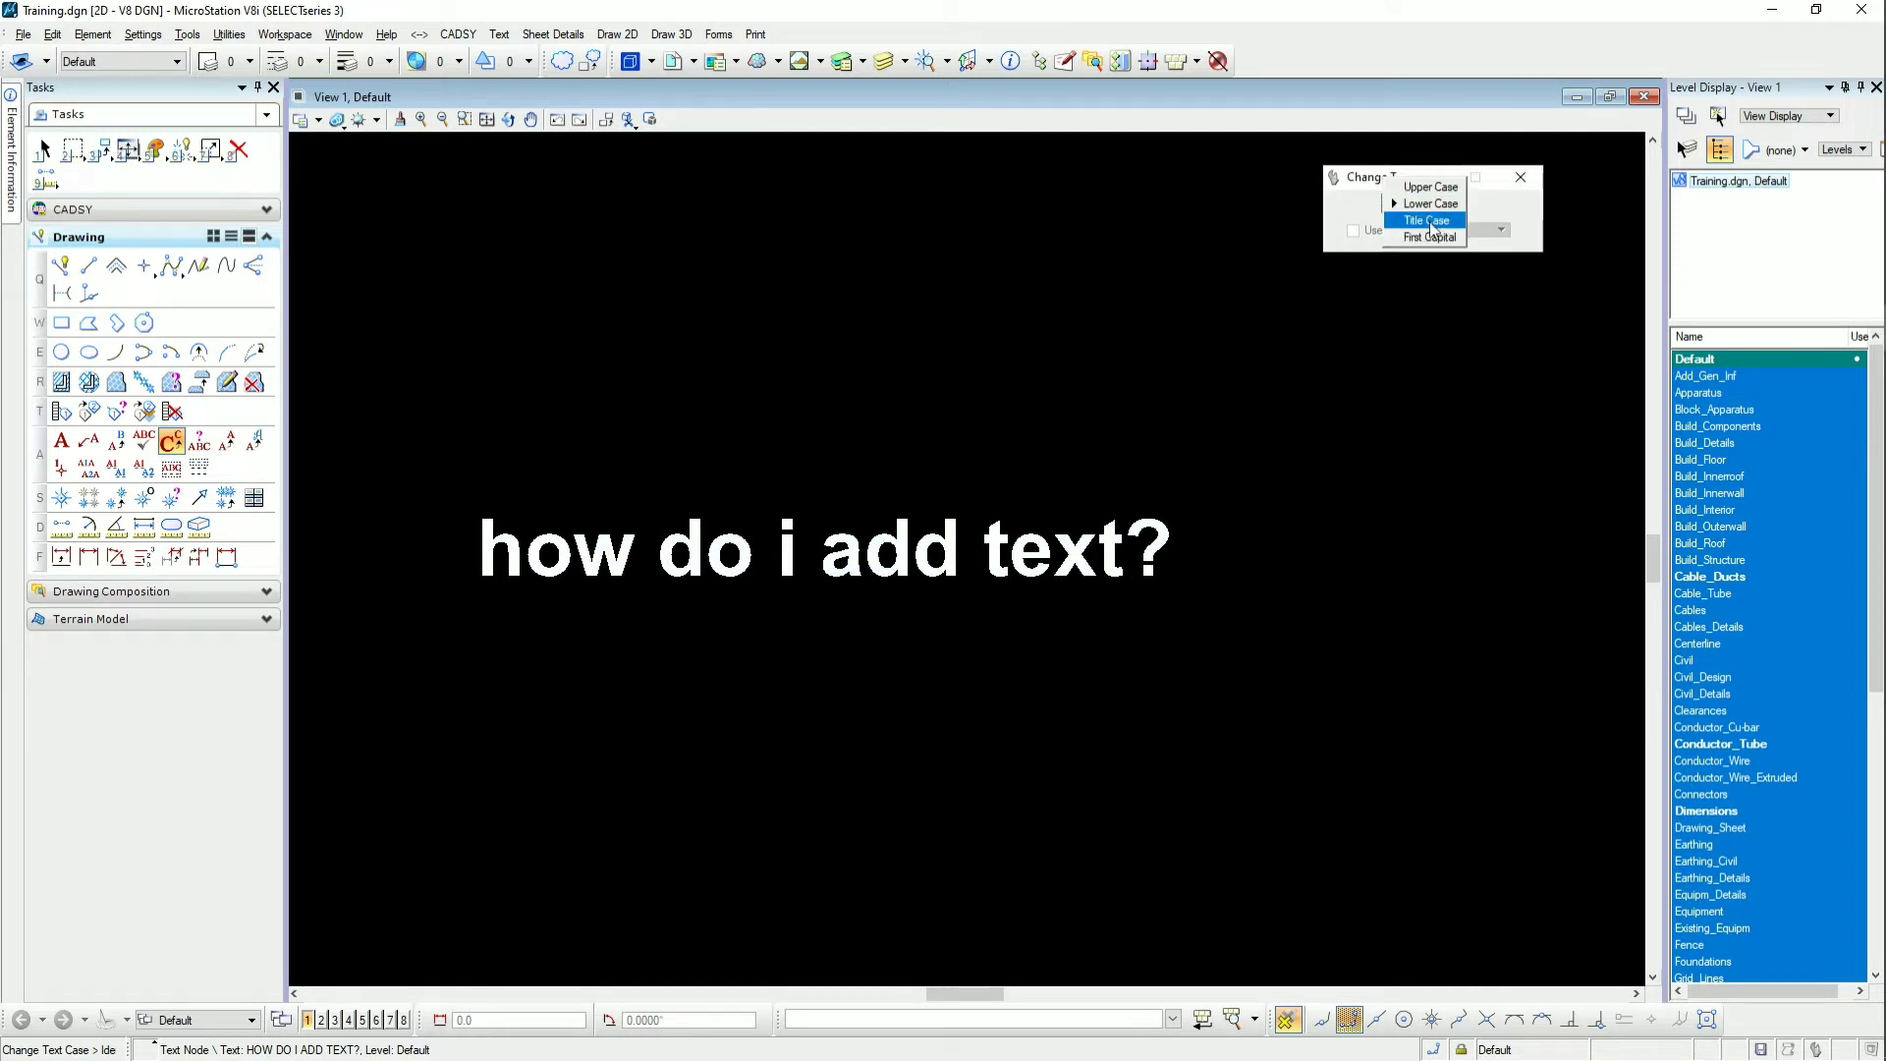
{"action": "left_click", "coordinate": [1430, 221]}
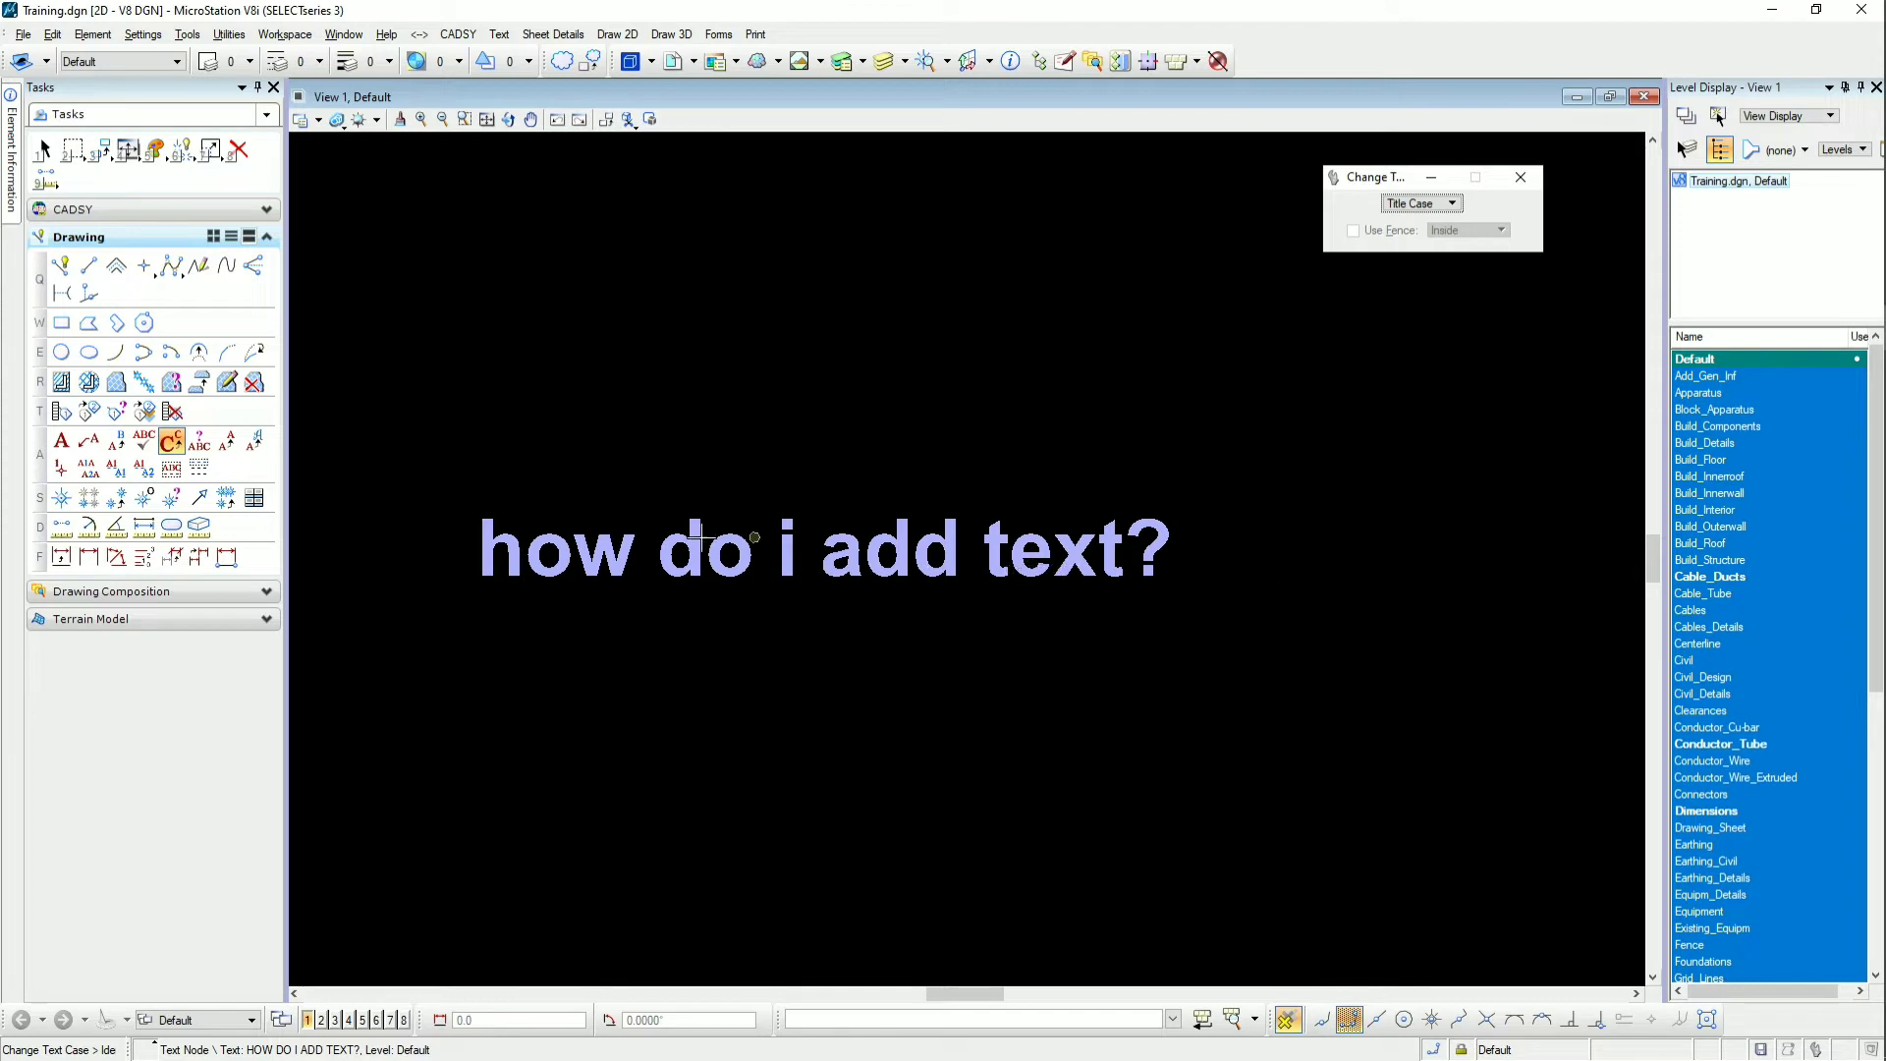
{"action": "left_click", "coordinate": [688, 556]}
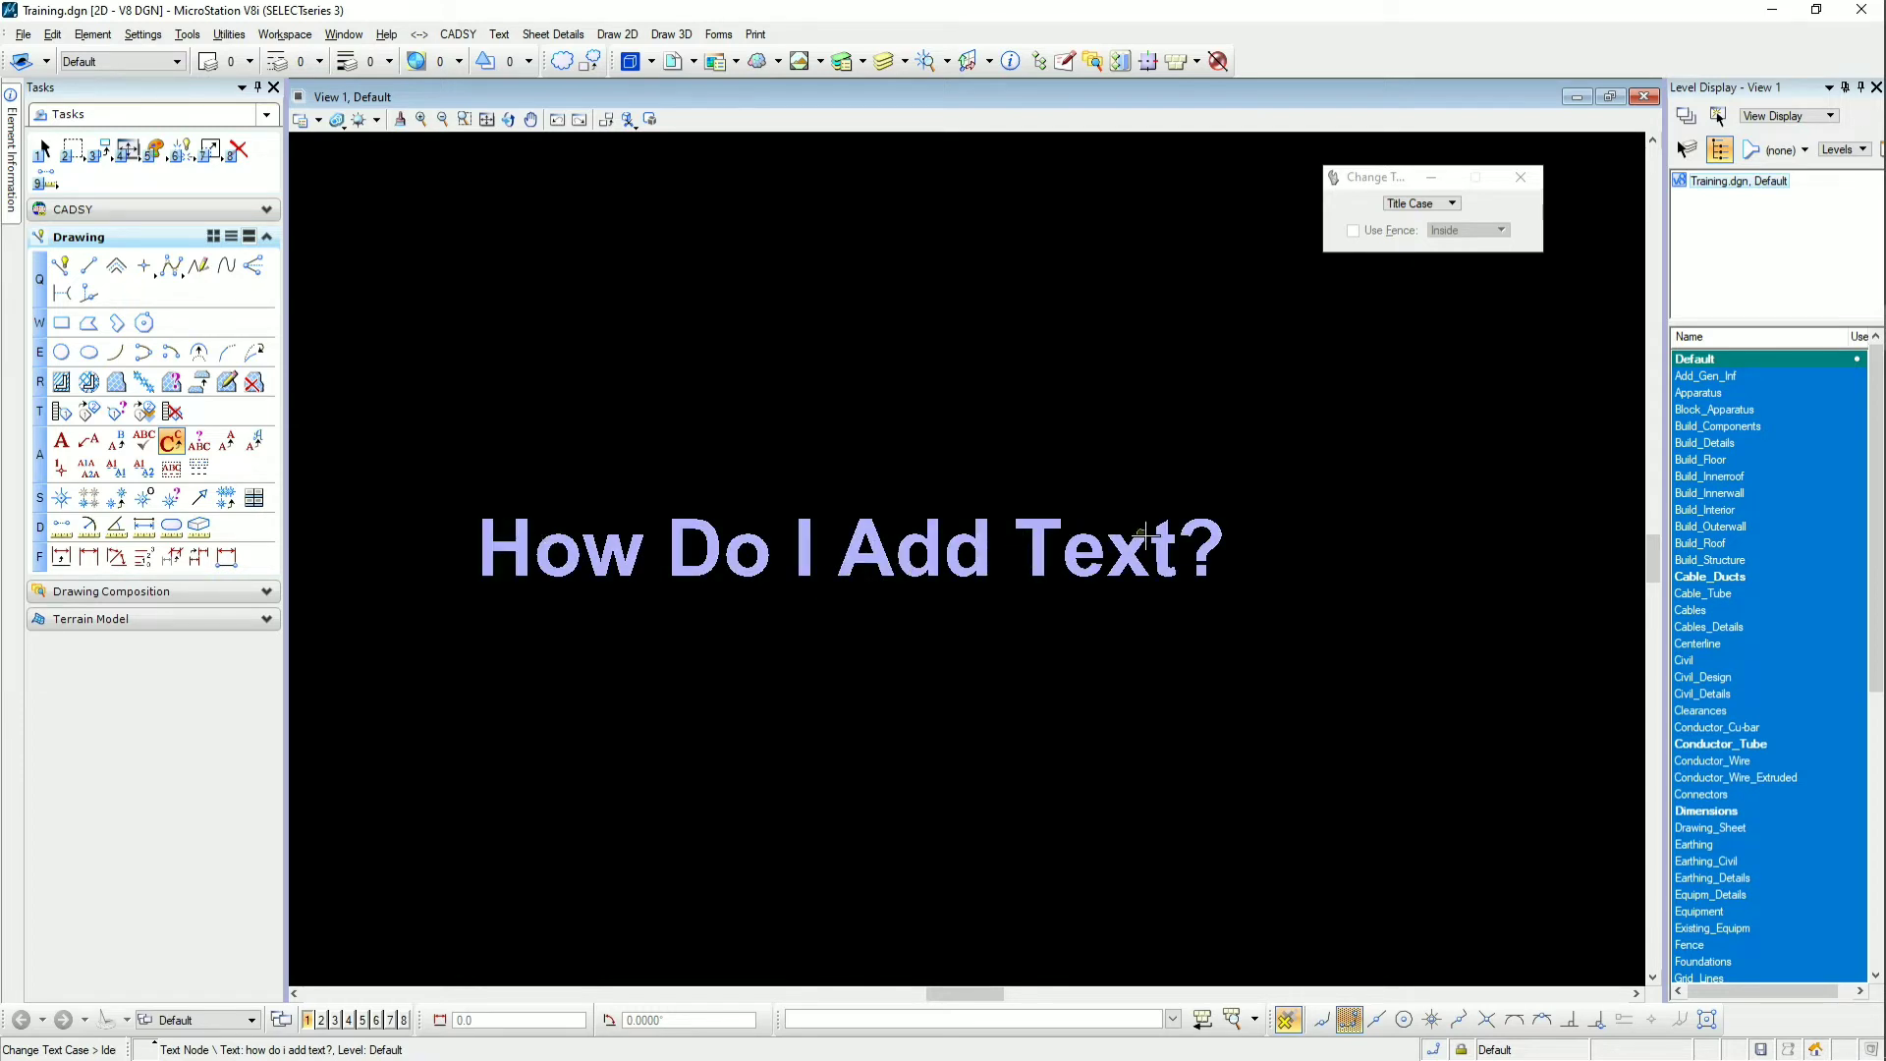
{"action": "left_click", "coordinate": [1414, 206]}
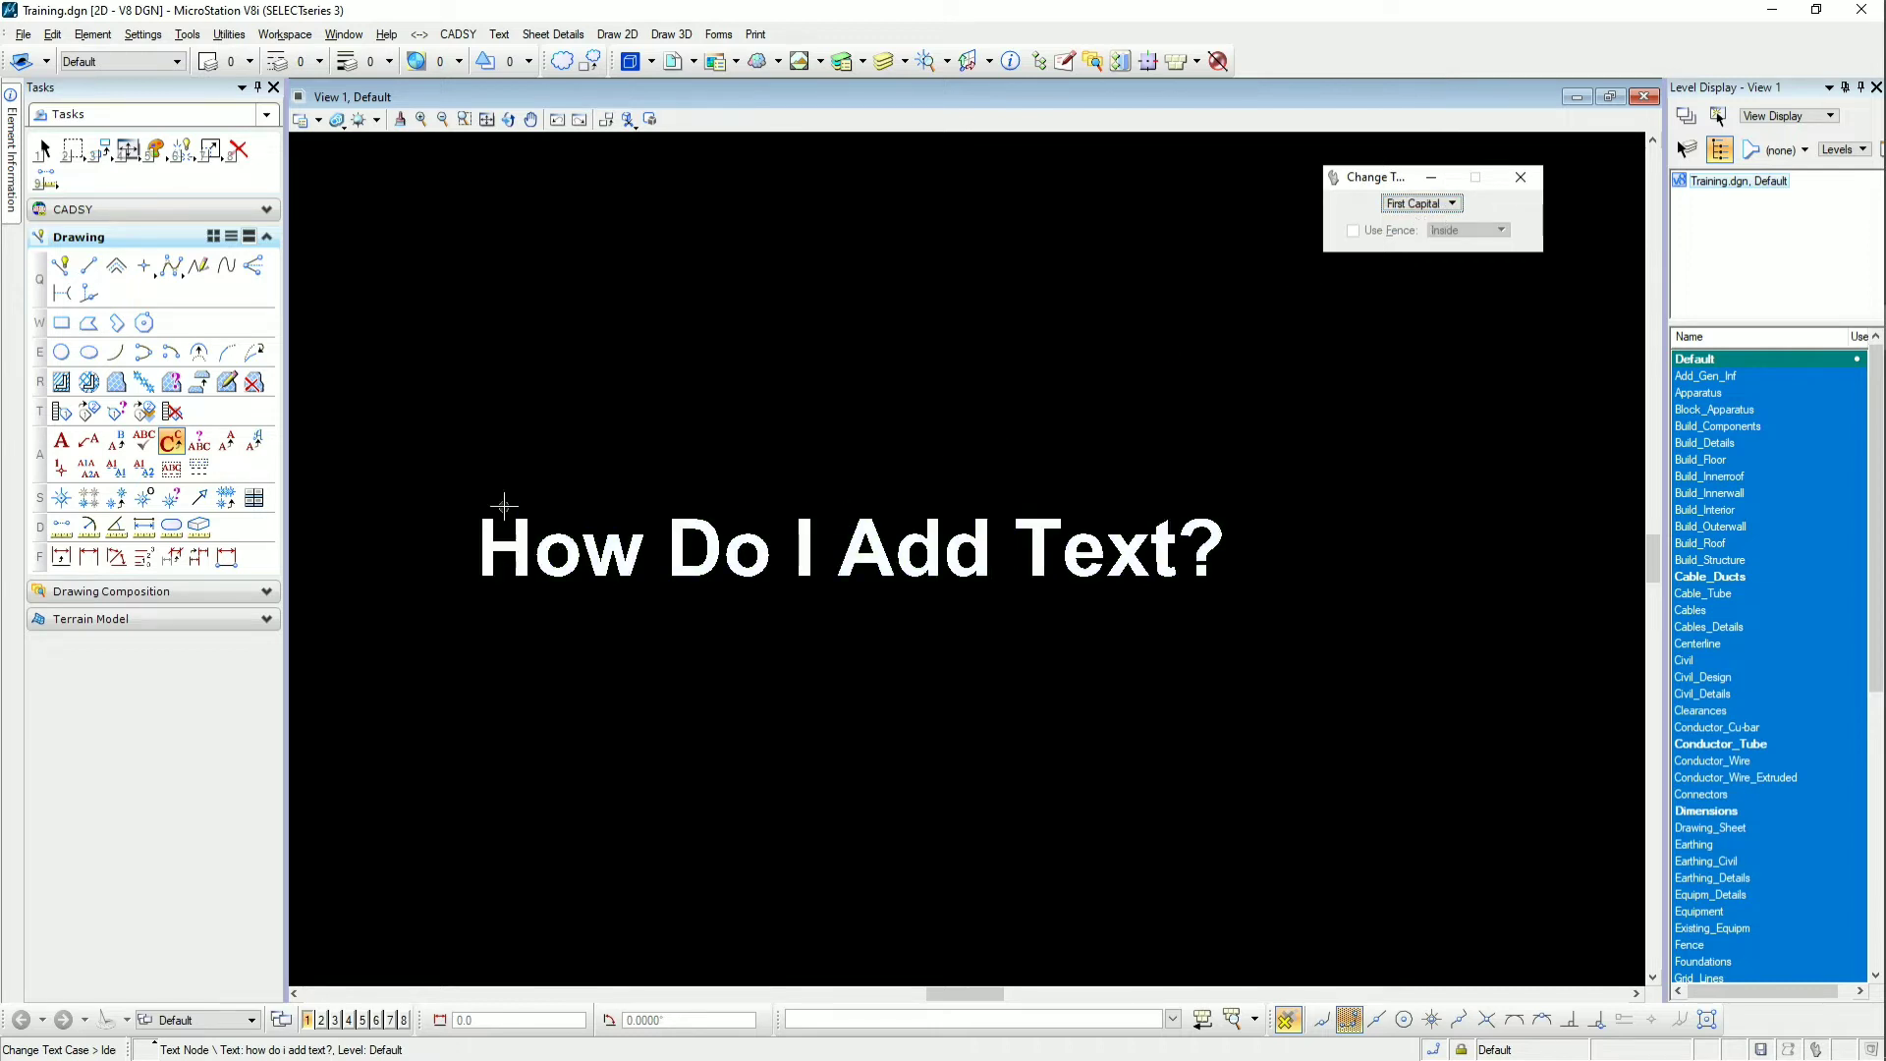
{"action": "left_click", "coordinate": [511, 550]}
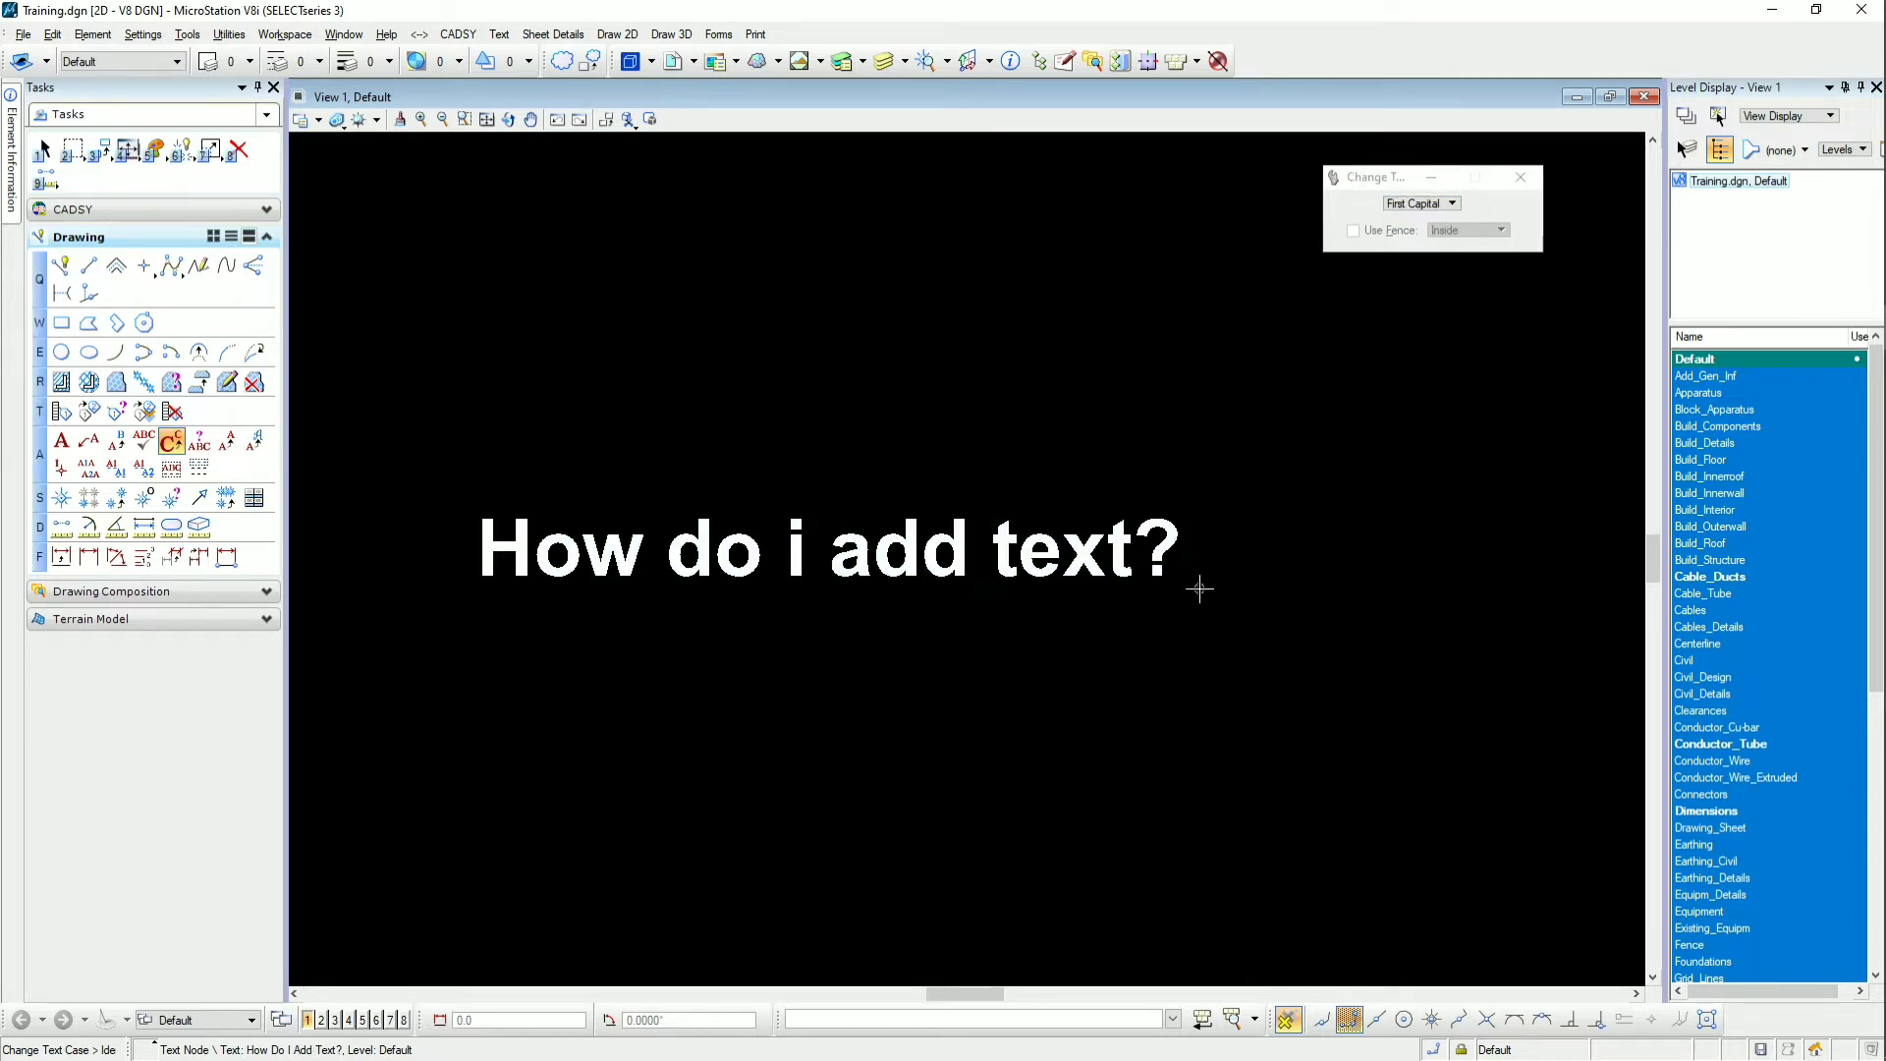
Convert the heading to Upper Case again and return it to Title Case
{"action": "left_click", "coordinate": [1423, 203]}
{"action": "left_click", "coordinate": [1431, 154]}
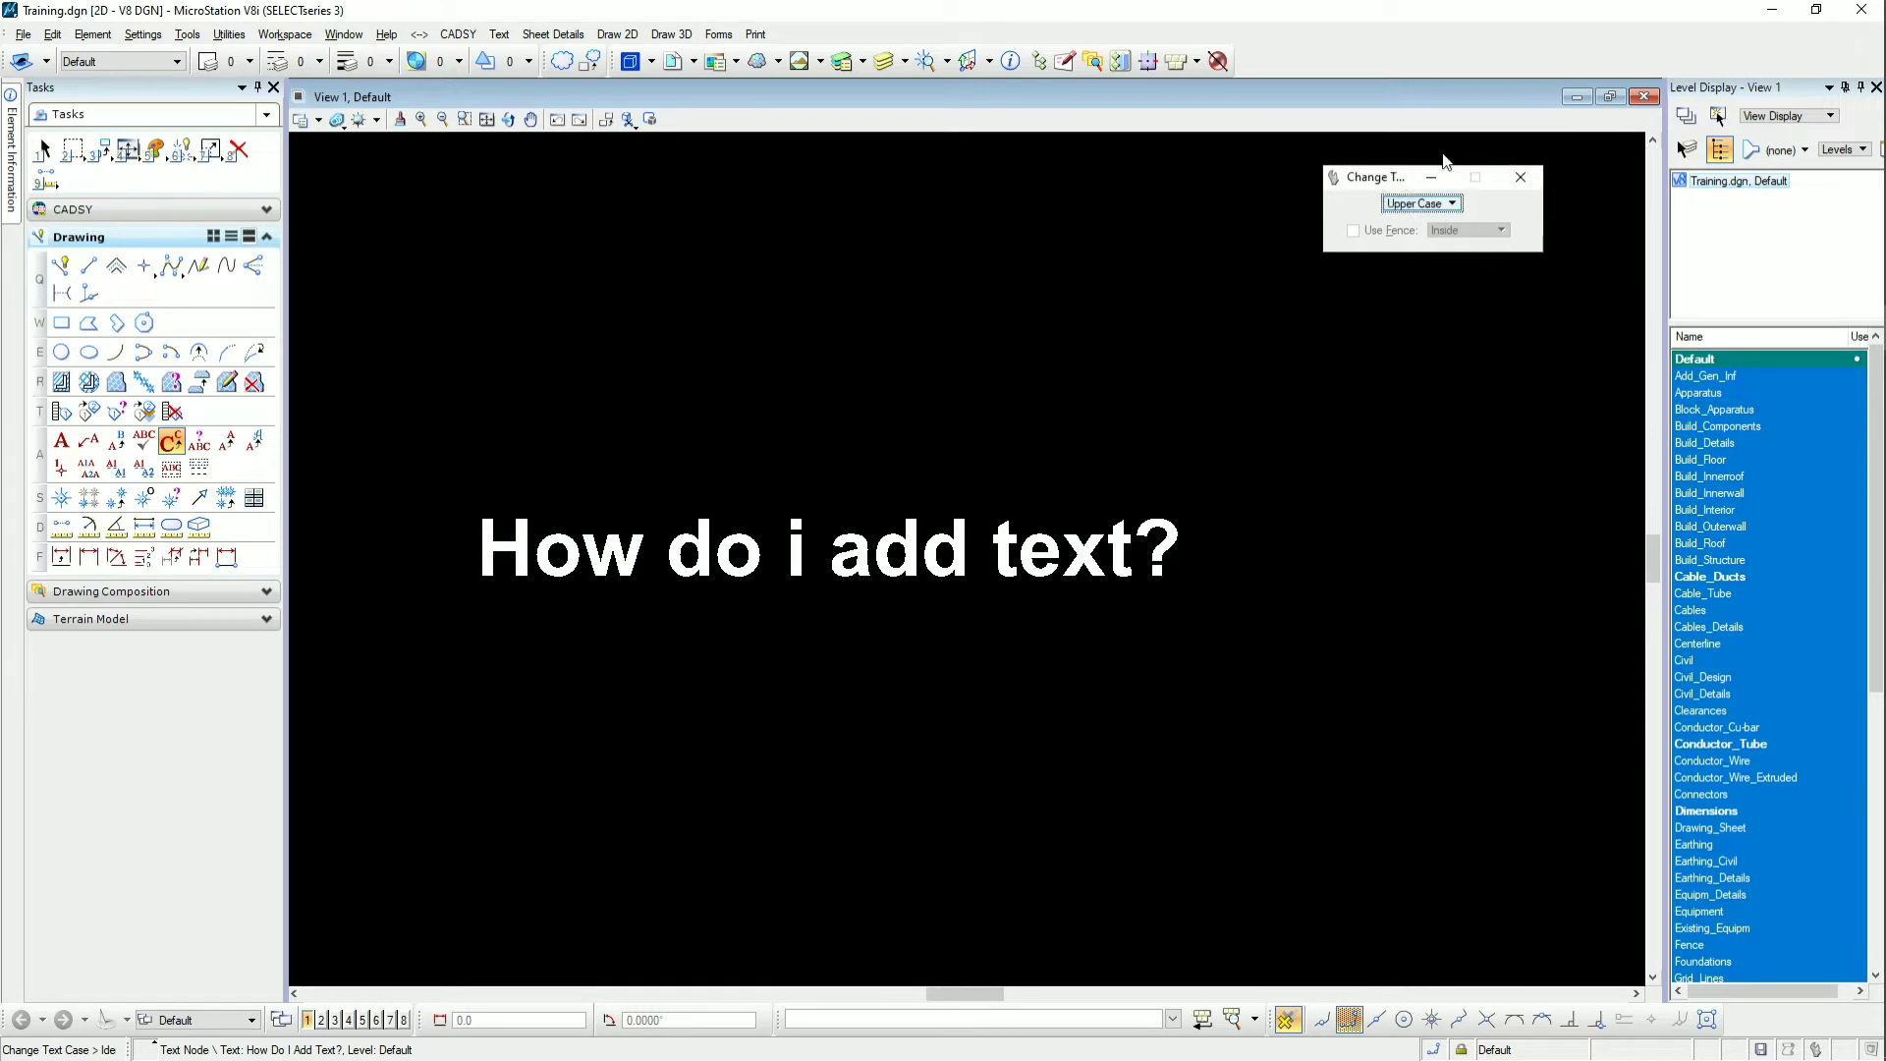
{"action": "left_click", "coordinate": [1080, 553]}
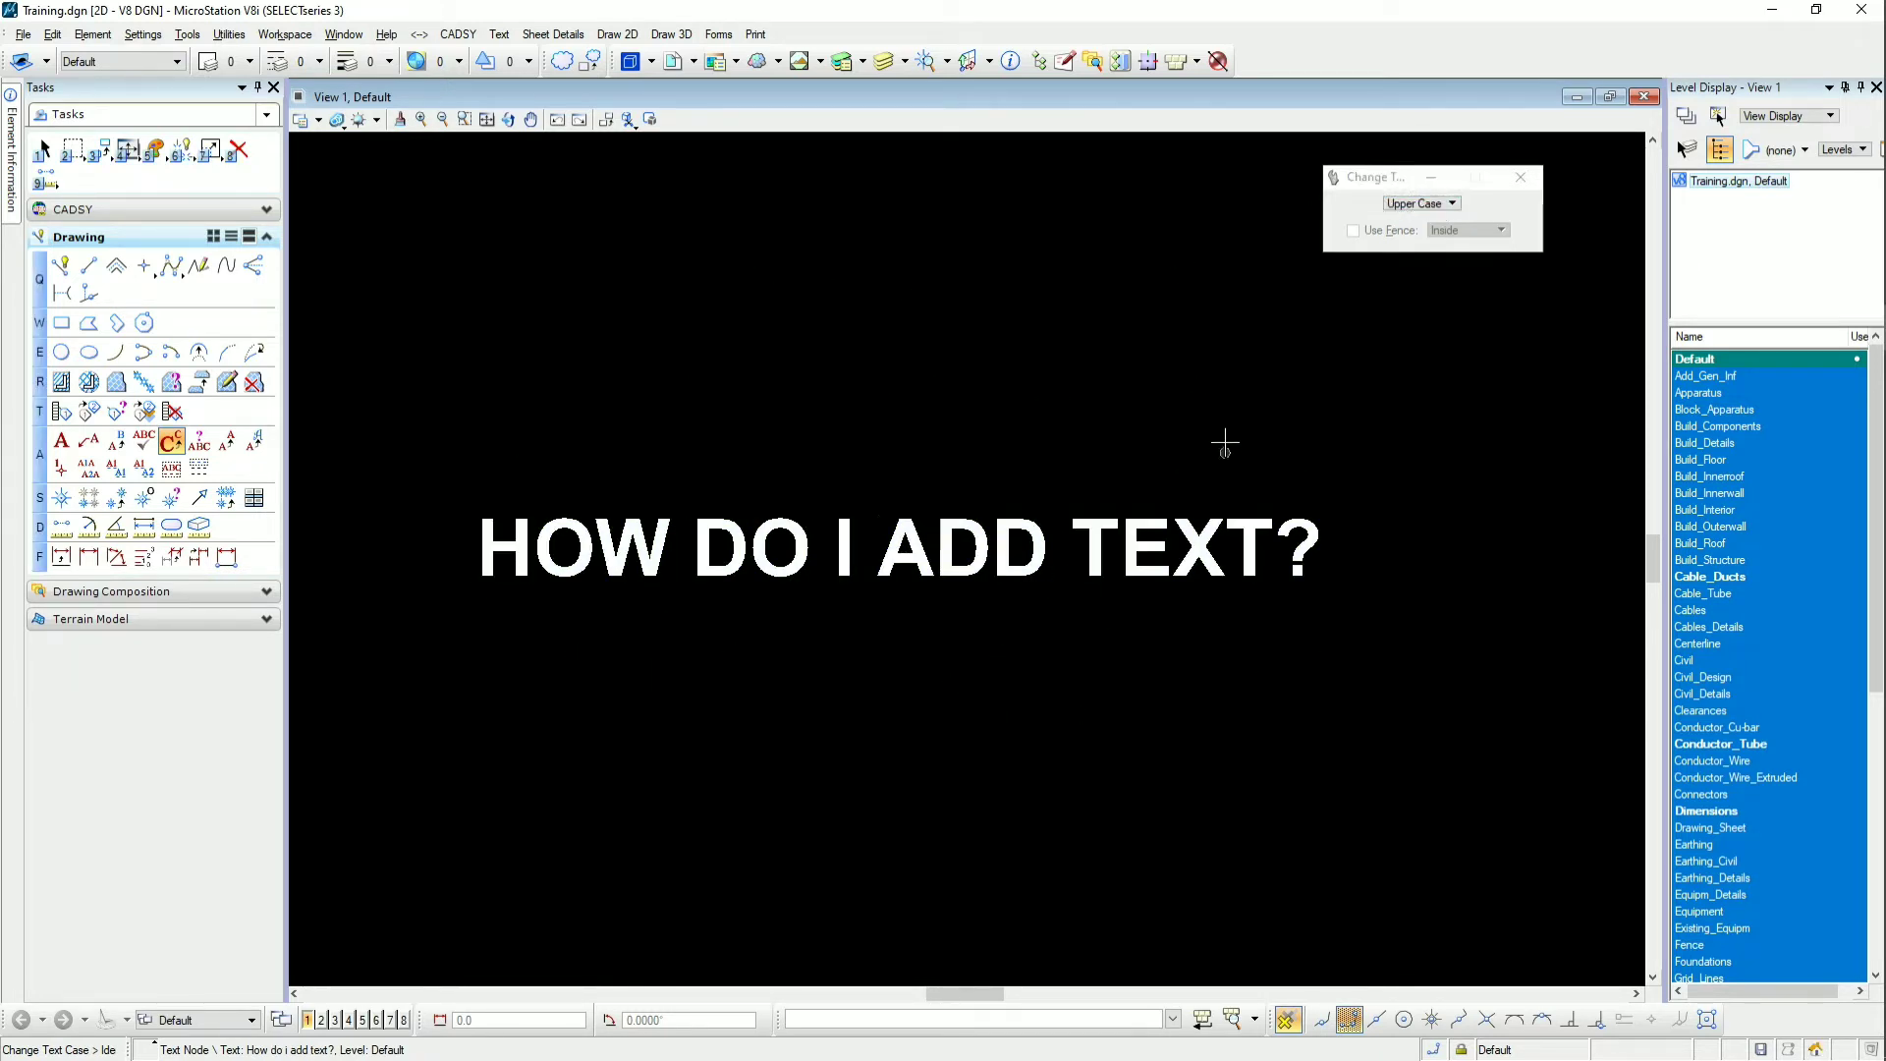
{"action": "left_click", "coordinate": [1428, 208]}
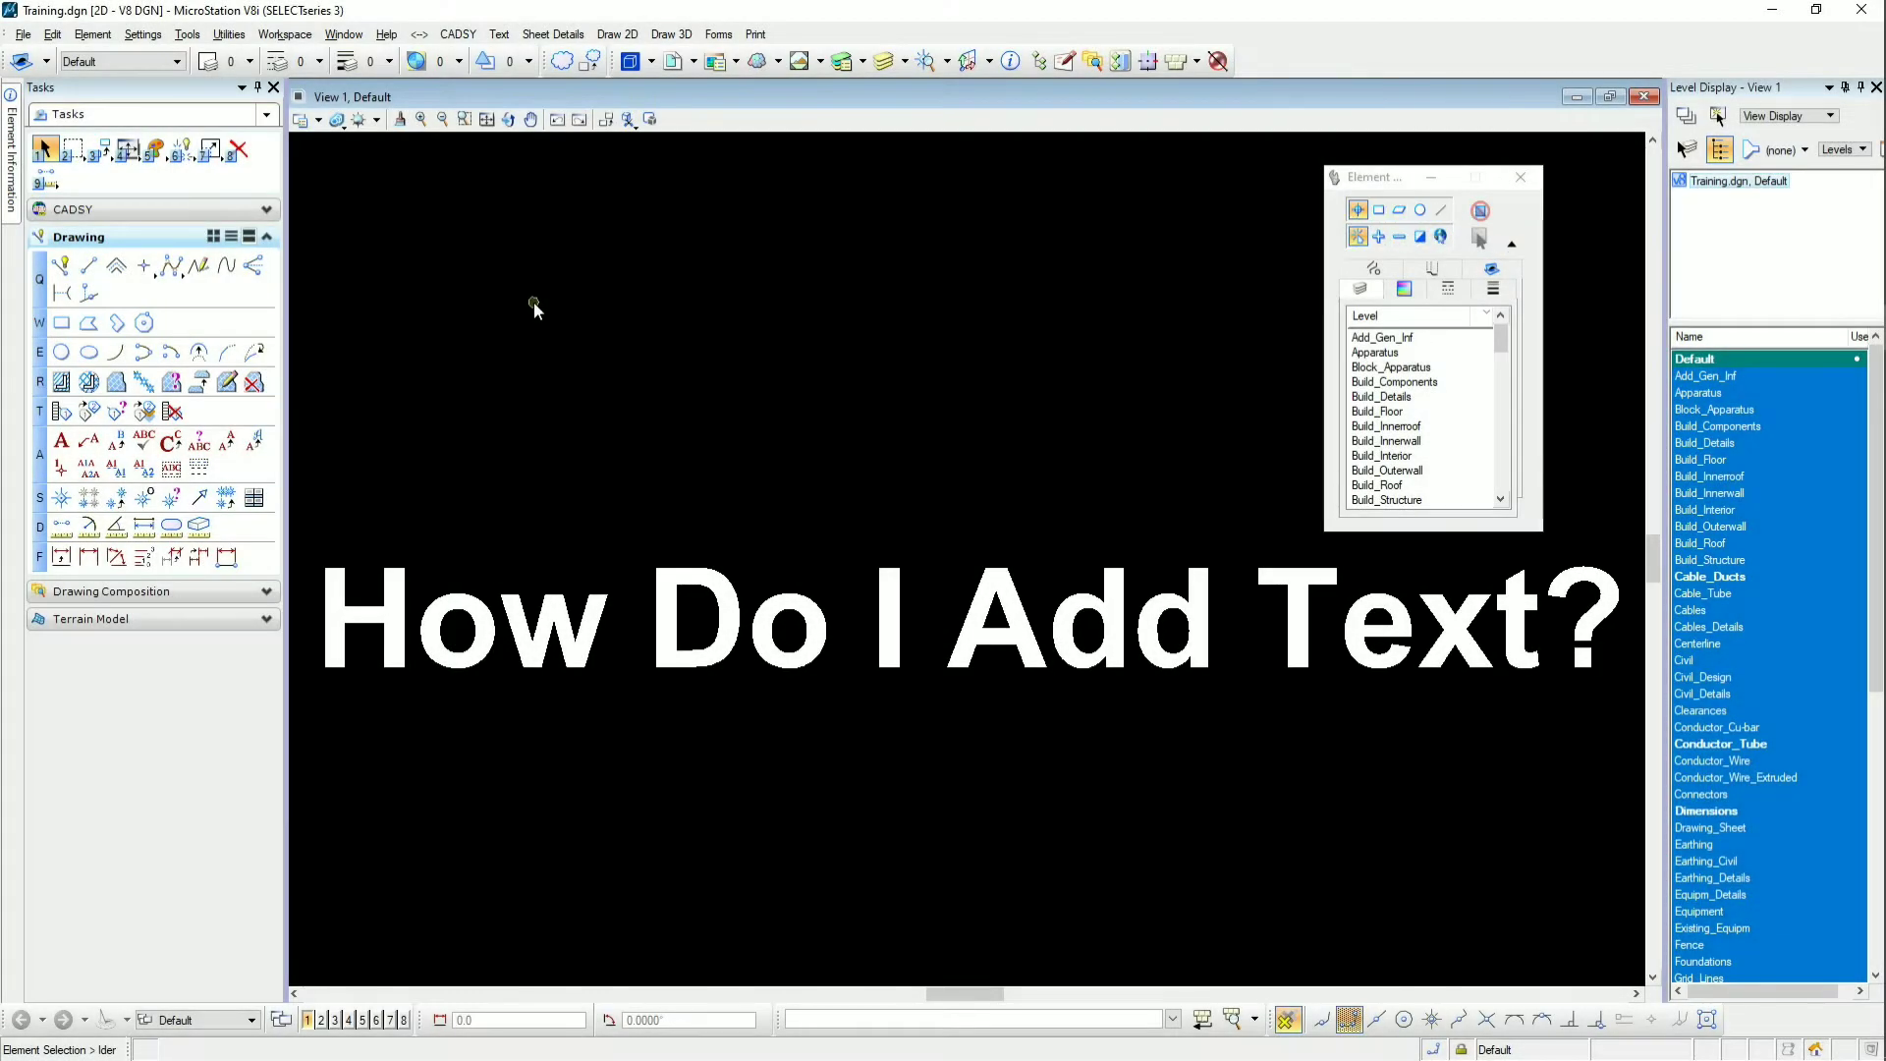
Use Match Text Attributes to pick up the text settings of the thin slanted heading below the bold one
{"action": "key", "text": "a"}
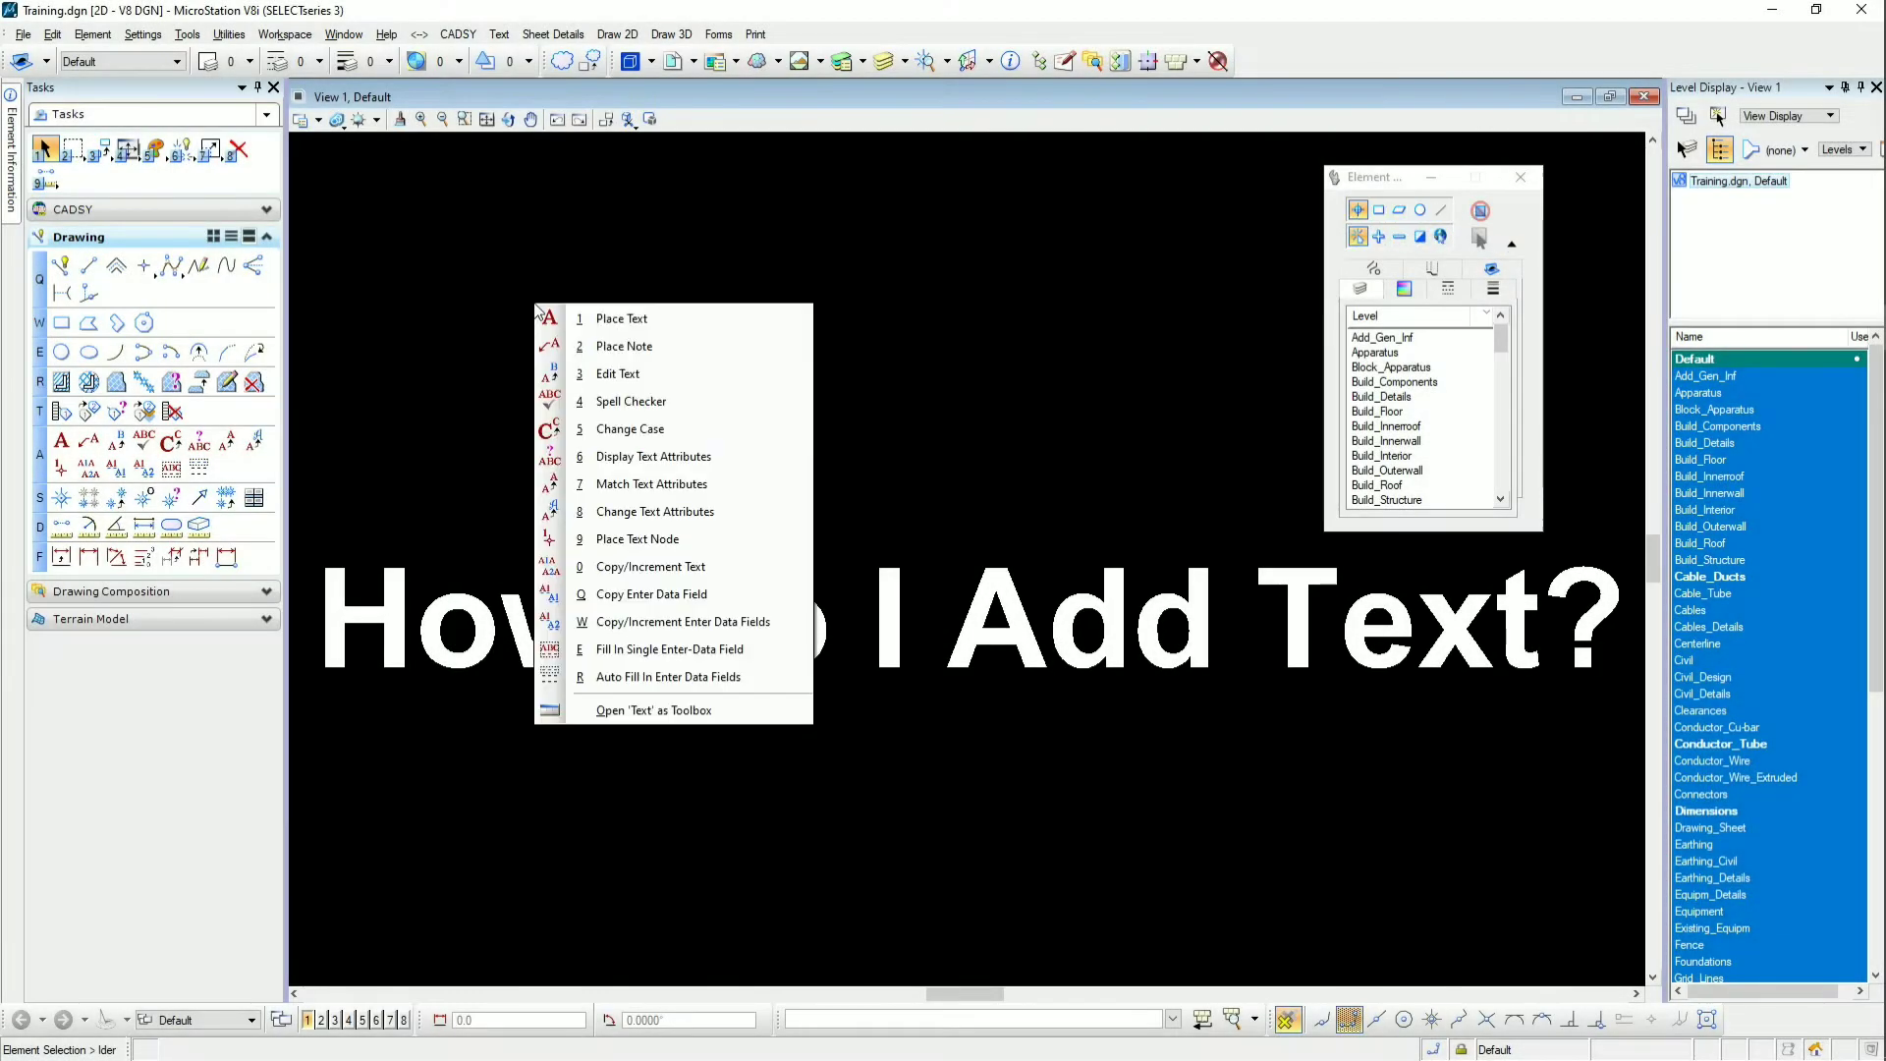
{"action": "left_click", "coordinate": [637, 489]}
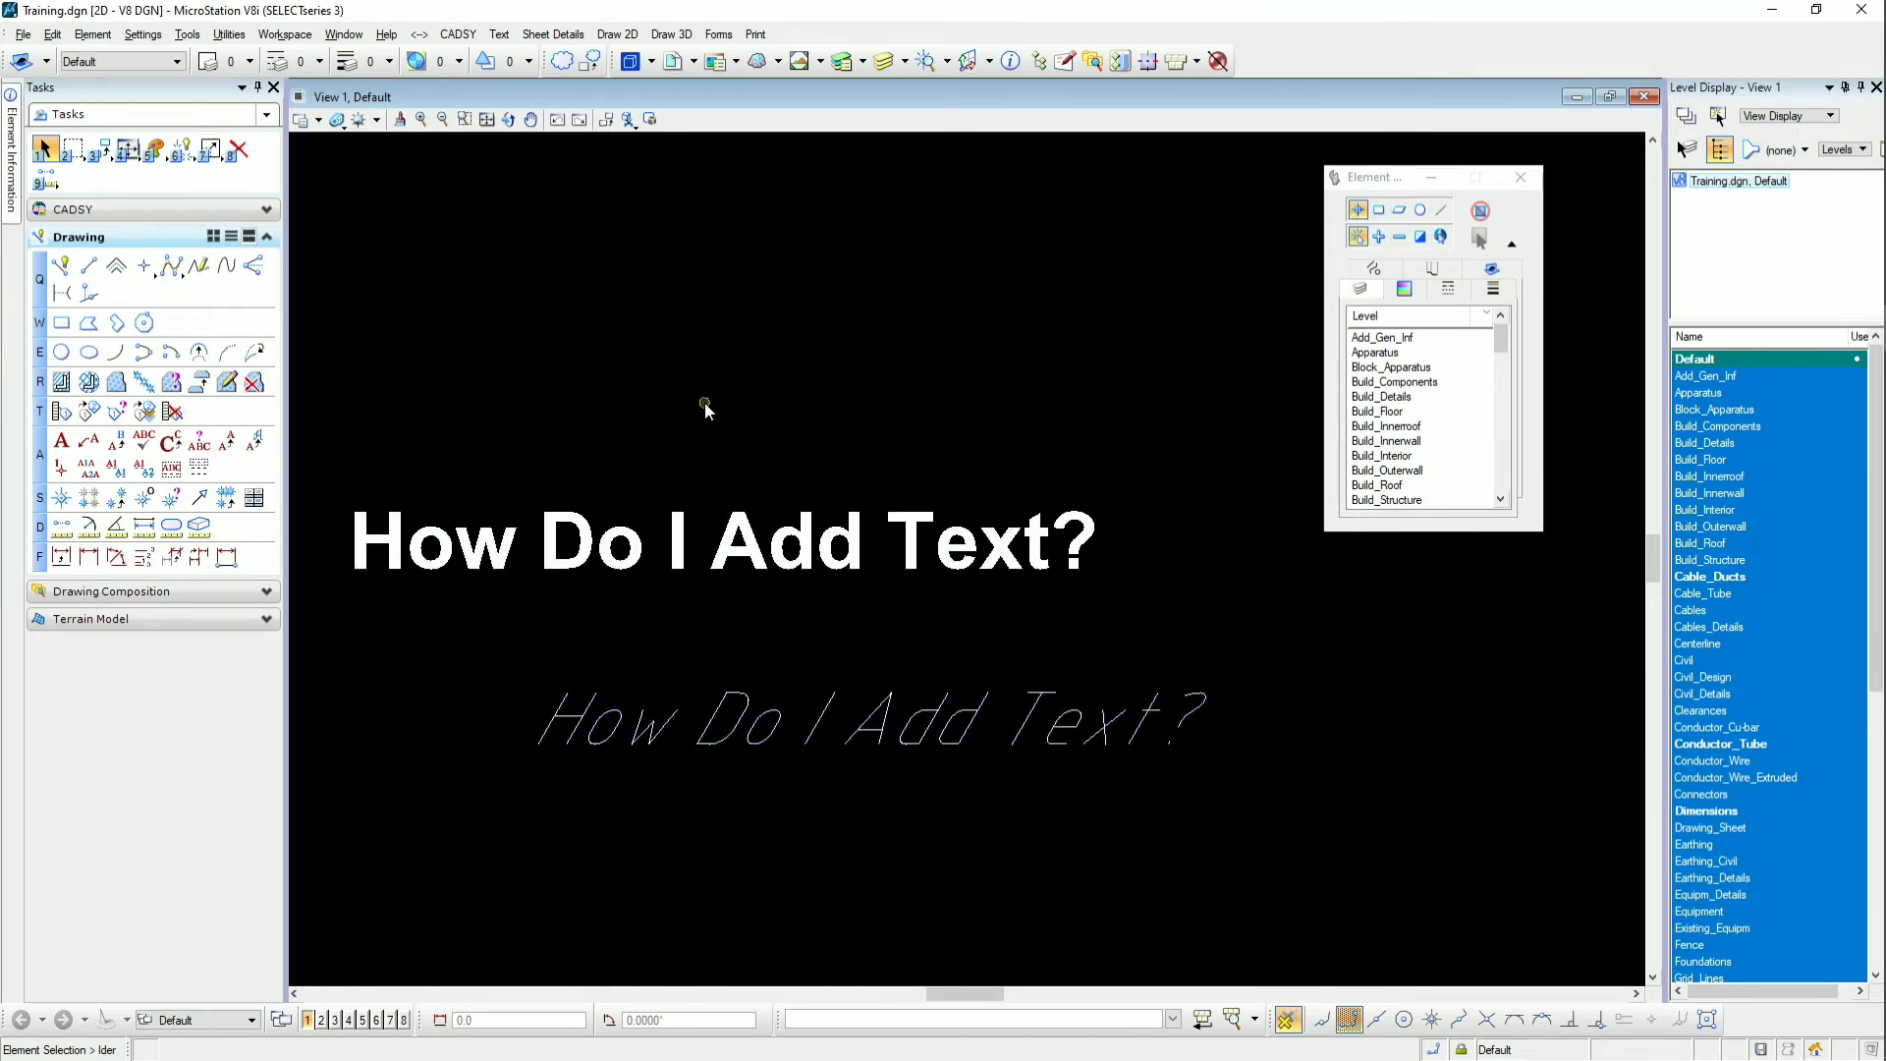
{"action": "key", "text": "a"}
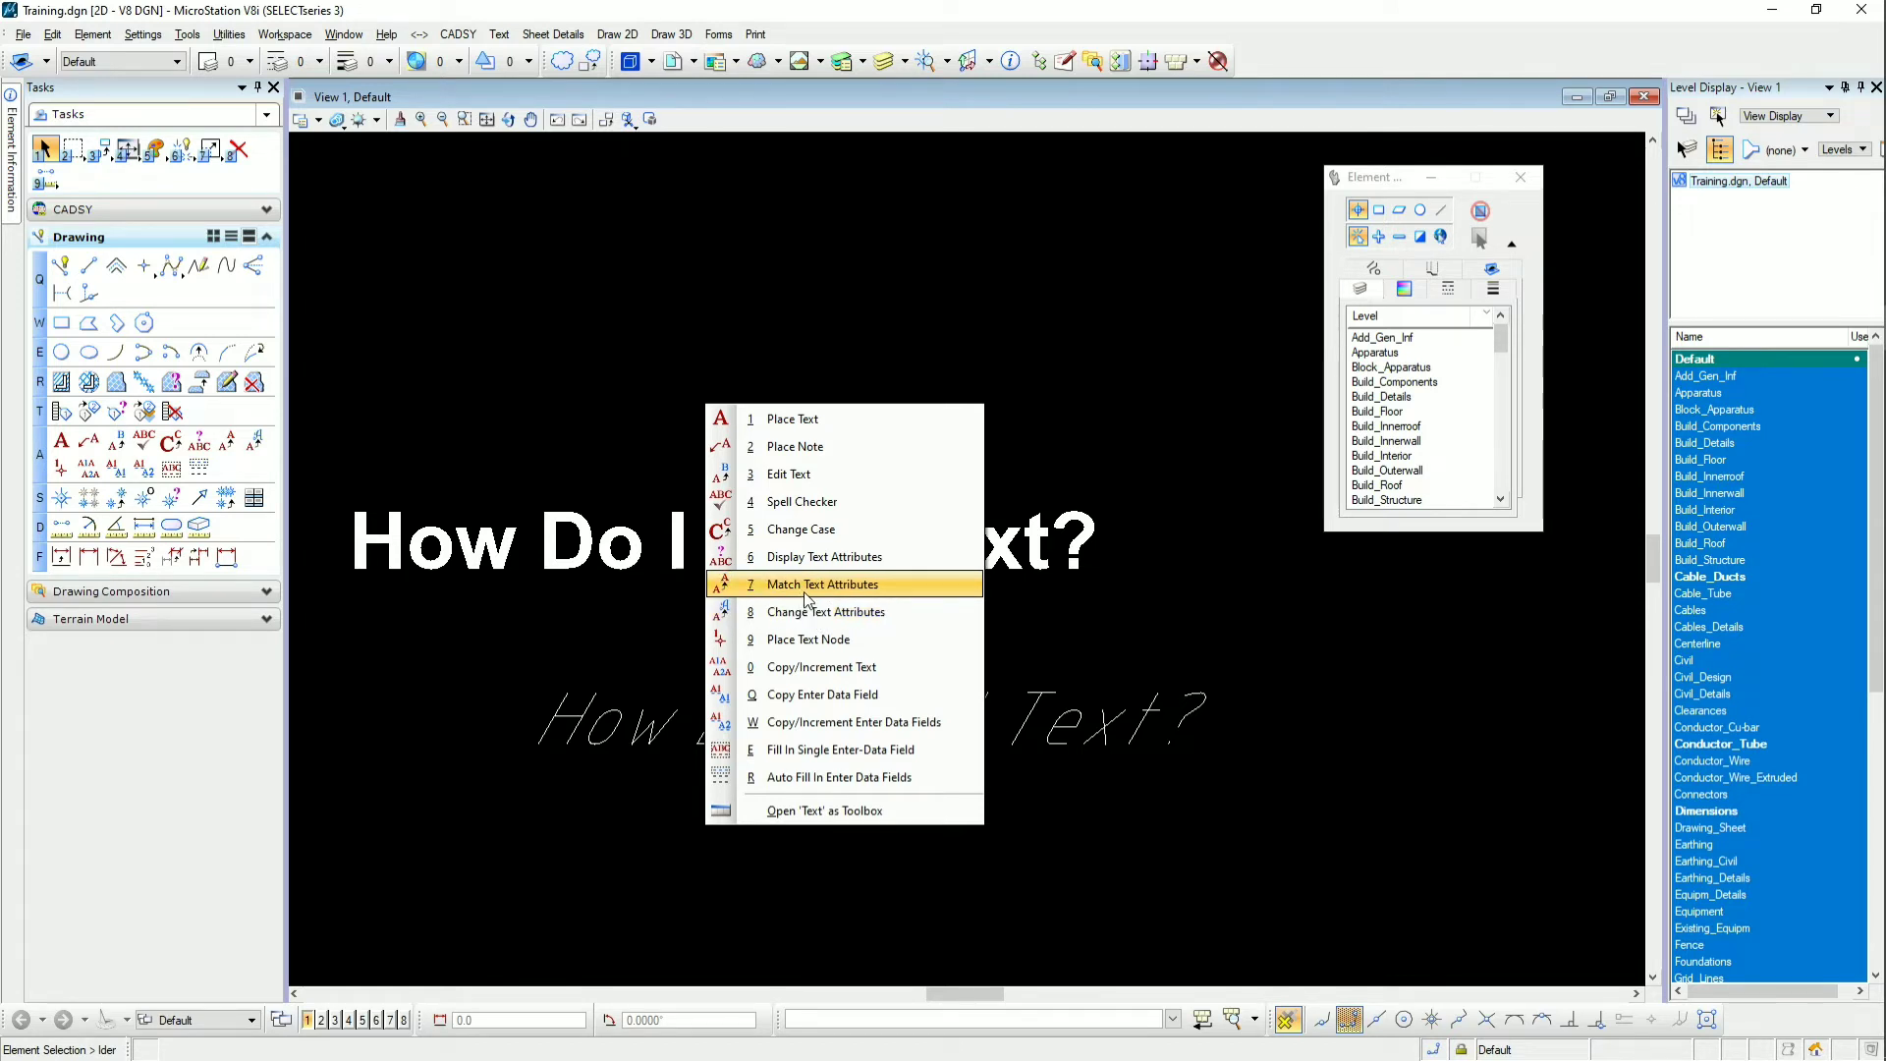
{"action": "left_click", "coordinate": [806, 585]}
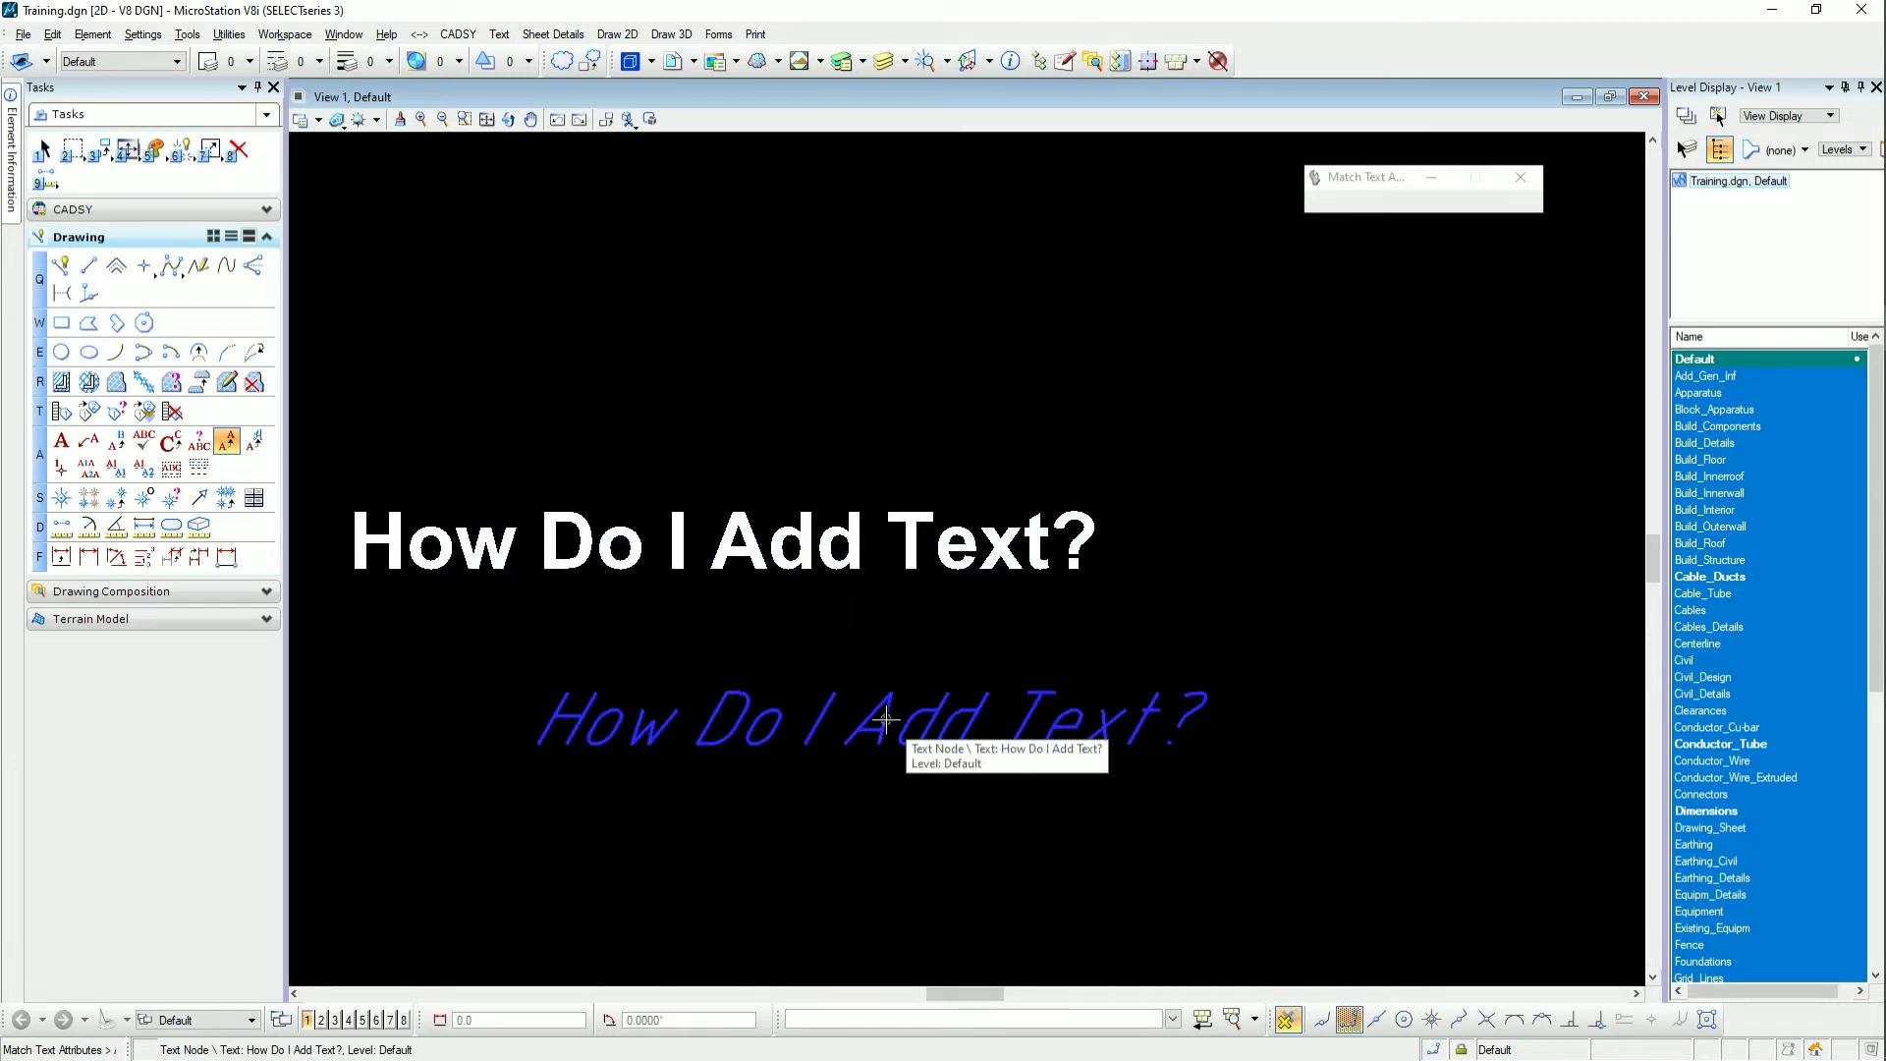
Apply the matched text settings to the bold heading with Change Text Attributes
{"action": "key", "text": "a"}
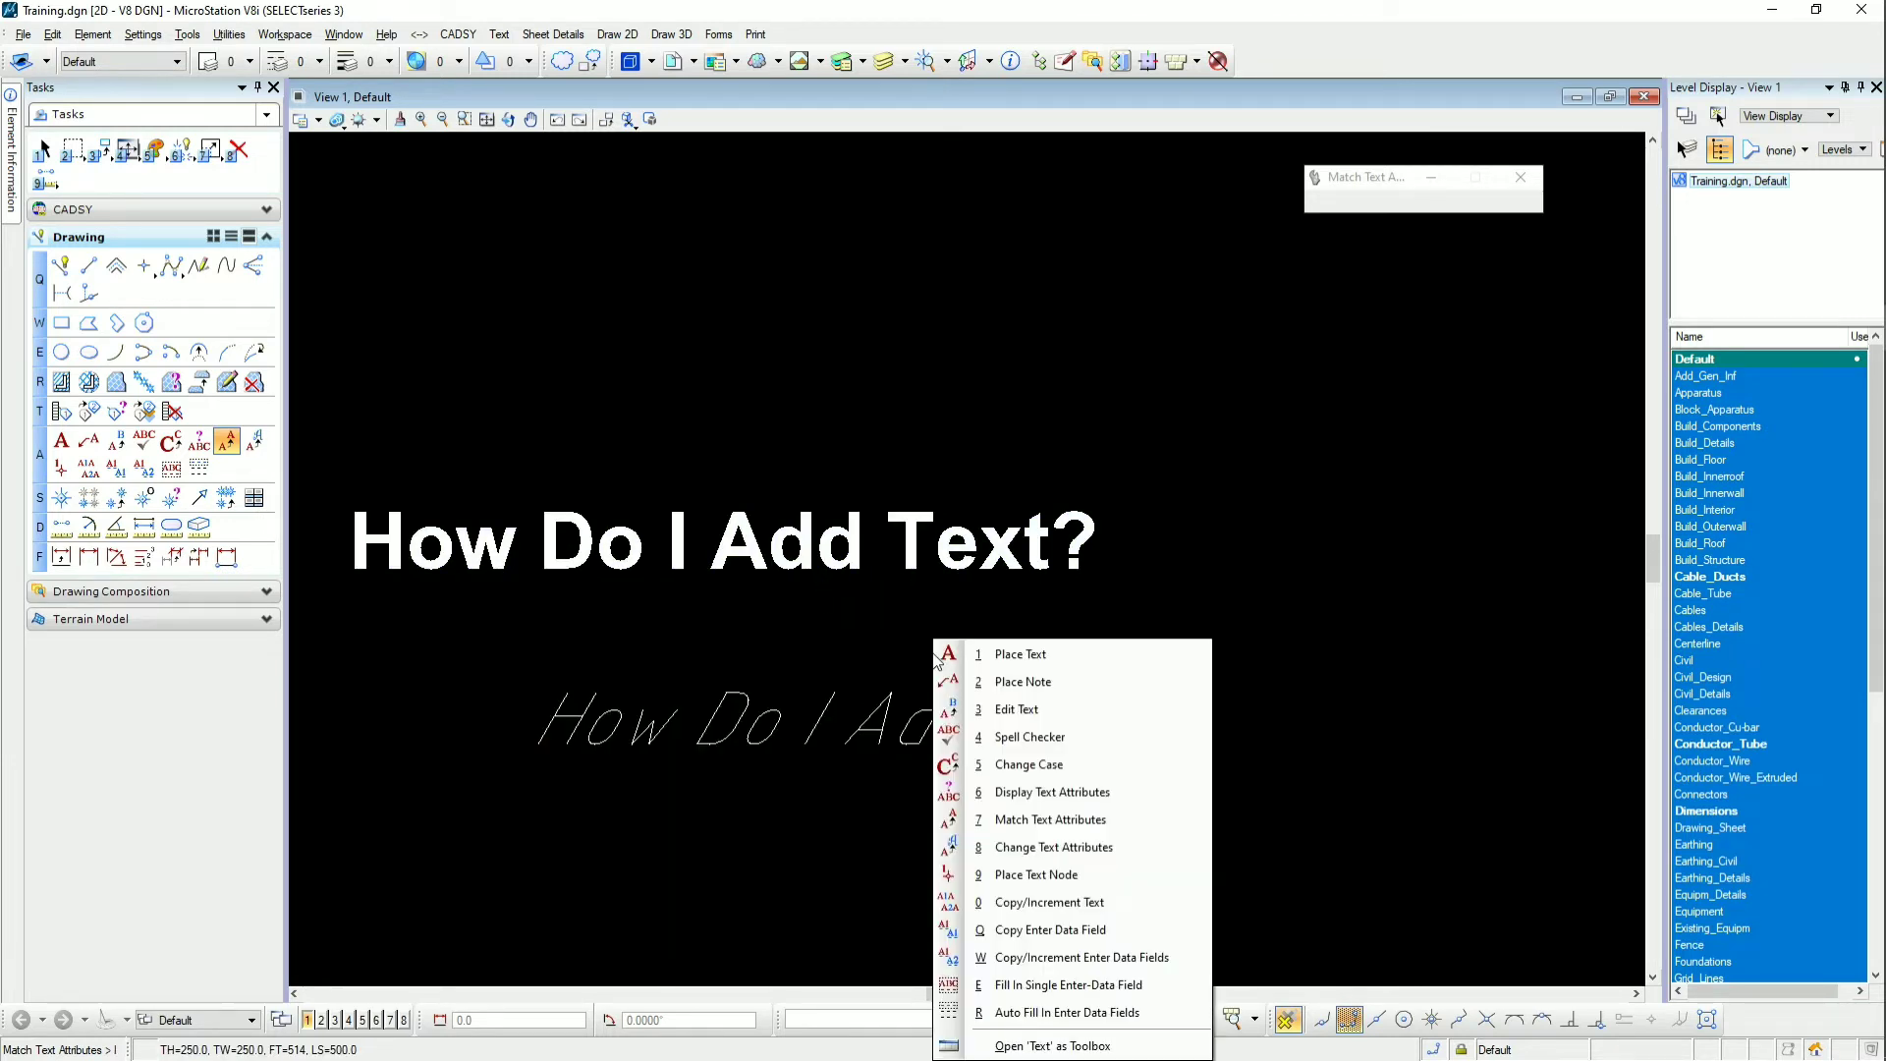
{"action": "left_click", "coordinate": [1077, 856]}
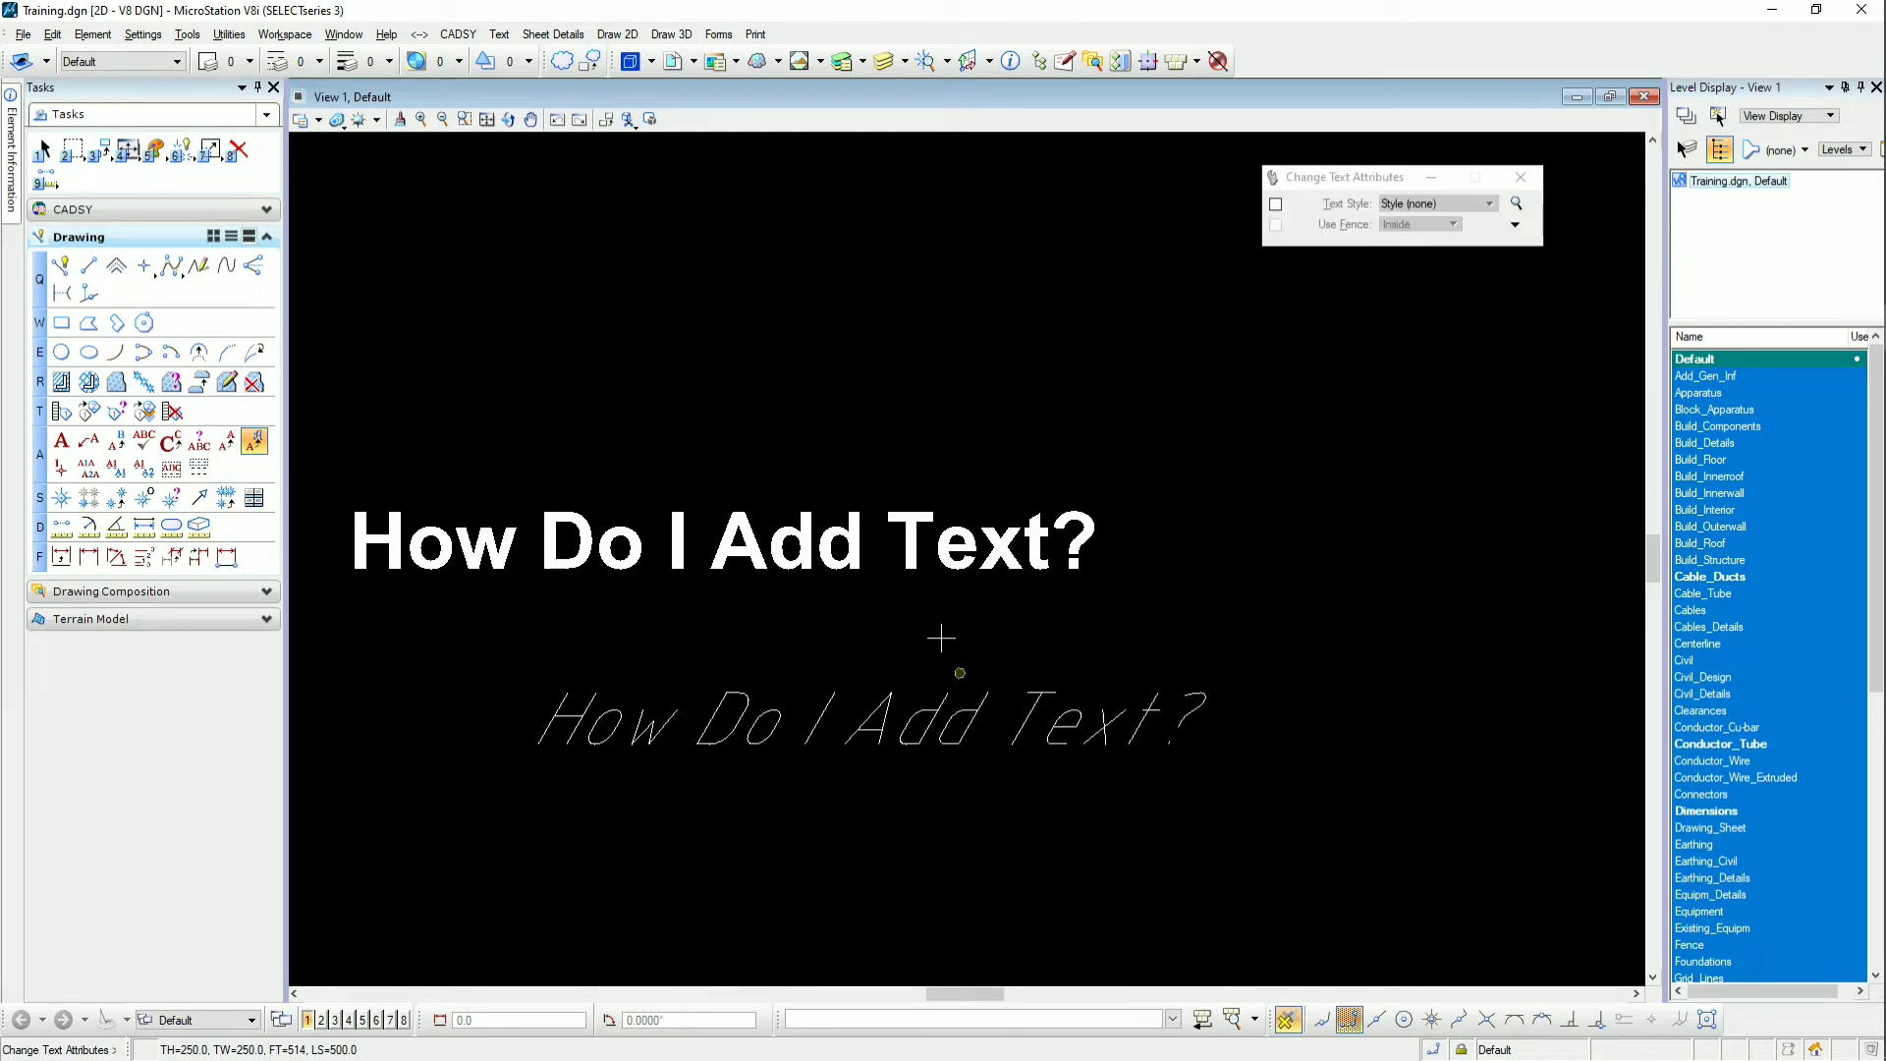
{"action": "left_click", "coordinate": [913, 566]}
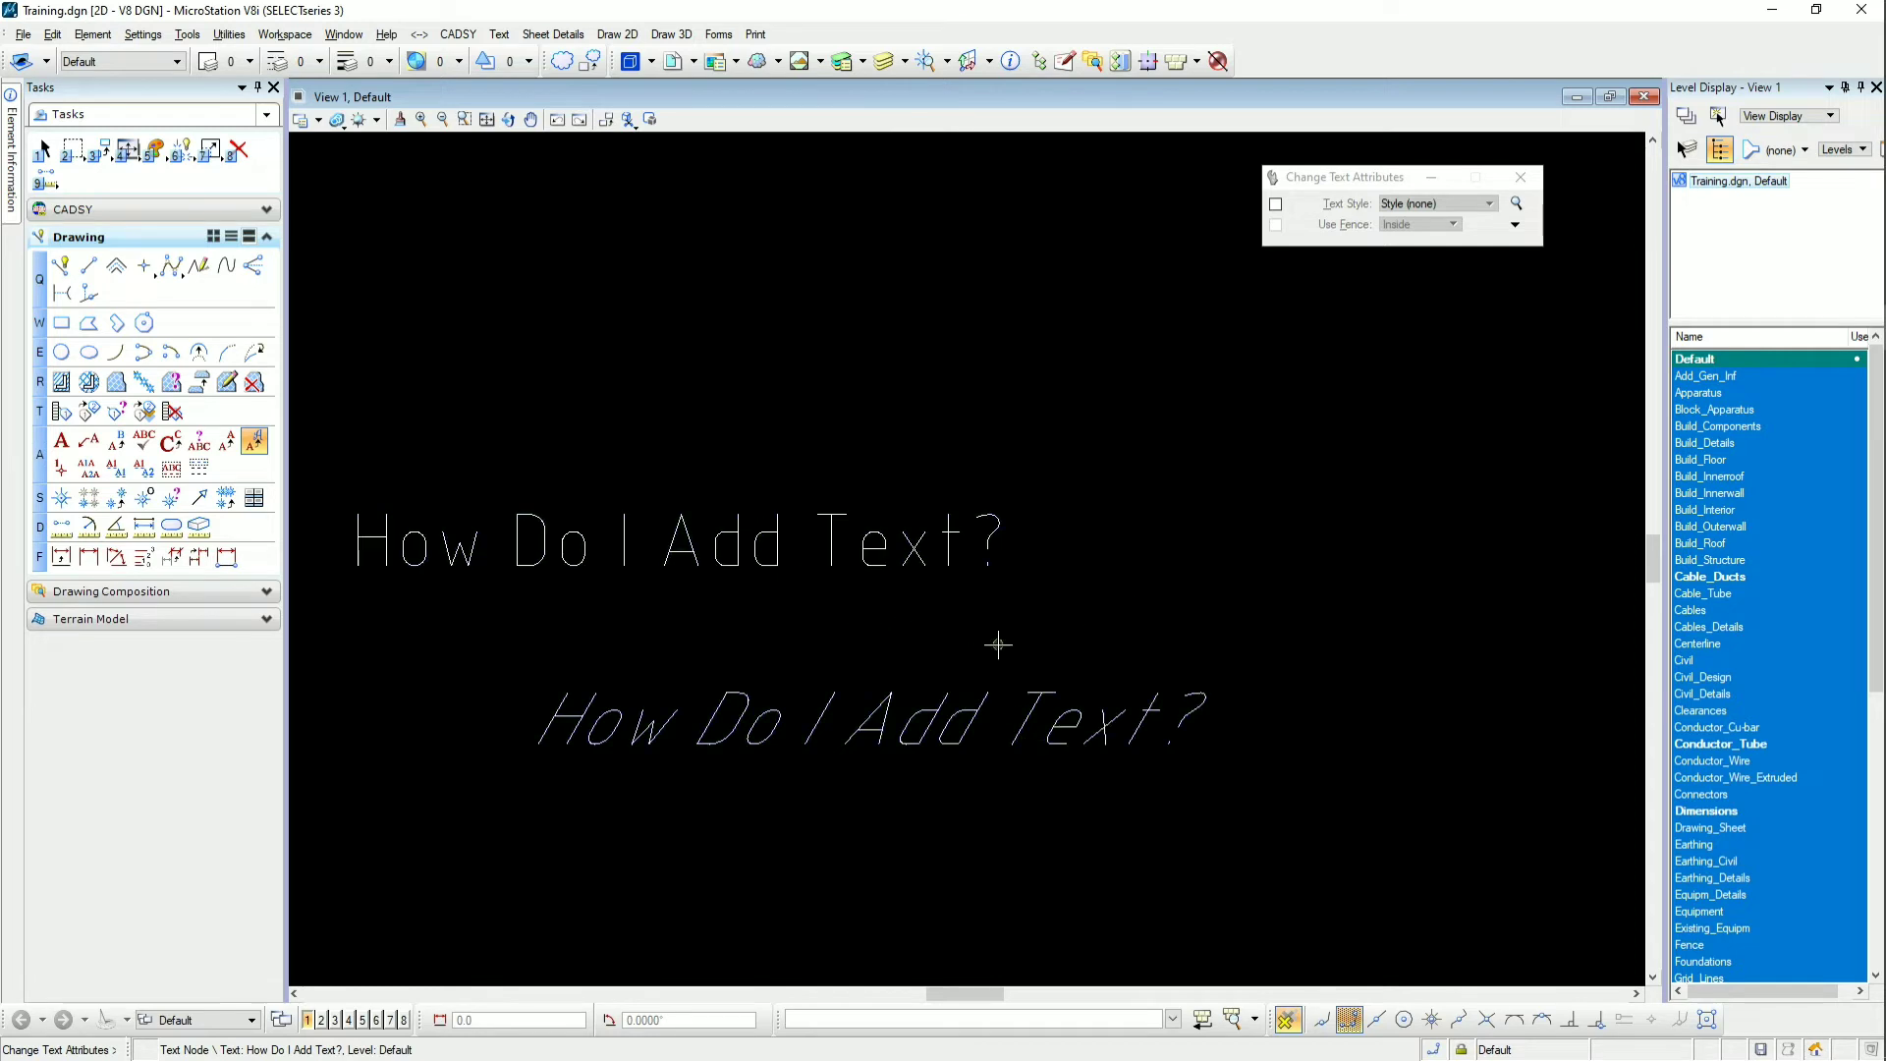
Open the restyled upper heading for text editing and try Bold formatting on it
{"action": "double_click", "coordinate": [898, 561]}
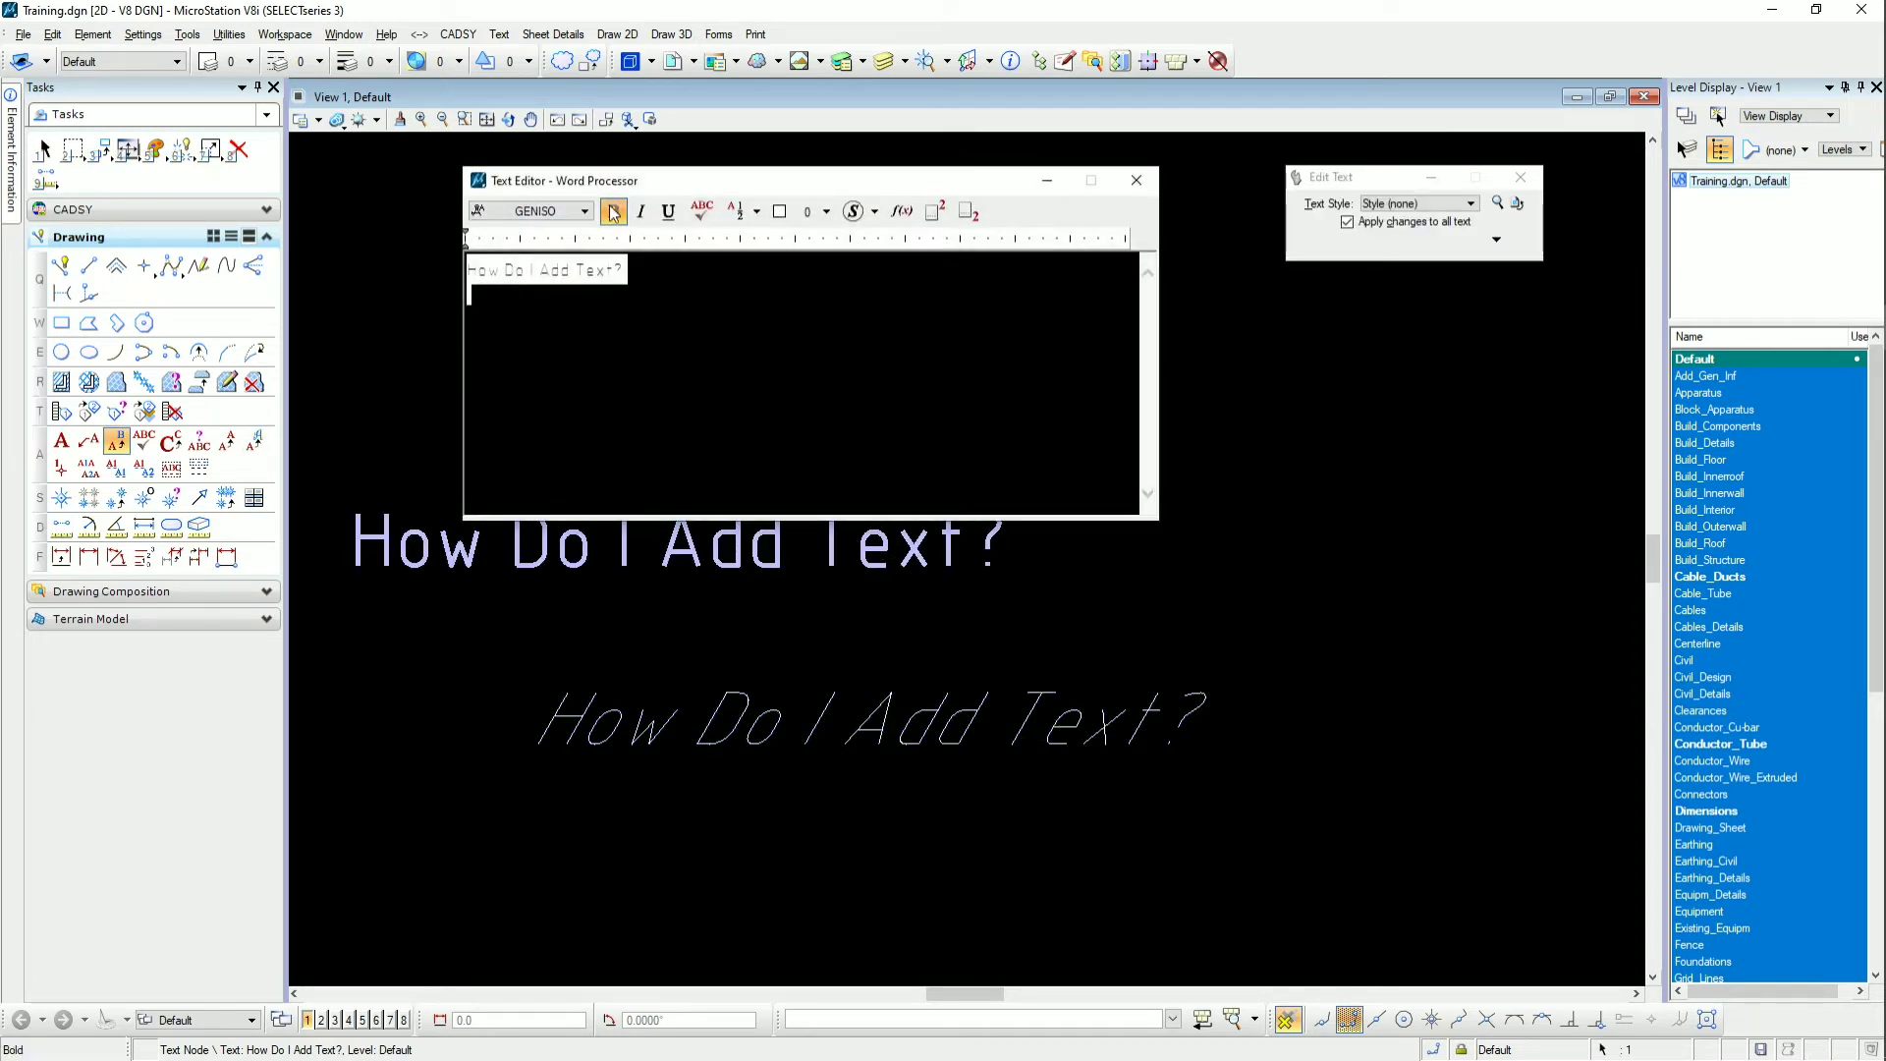
{"action": "left_click", "coordinate": [613, 212]}
{"action": "left_click", "coordinate": [1199, 556]}
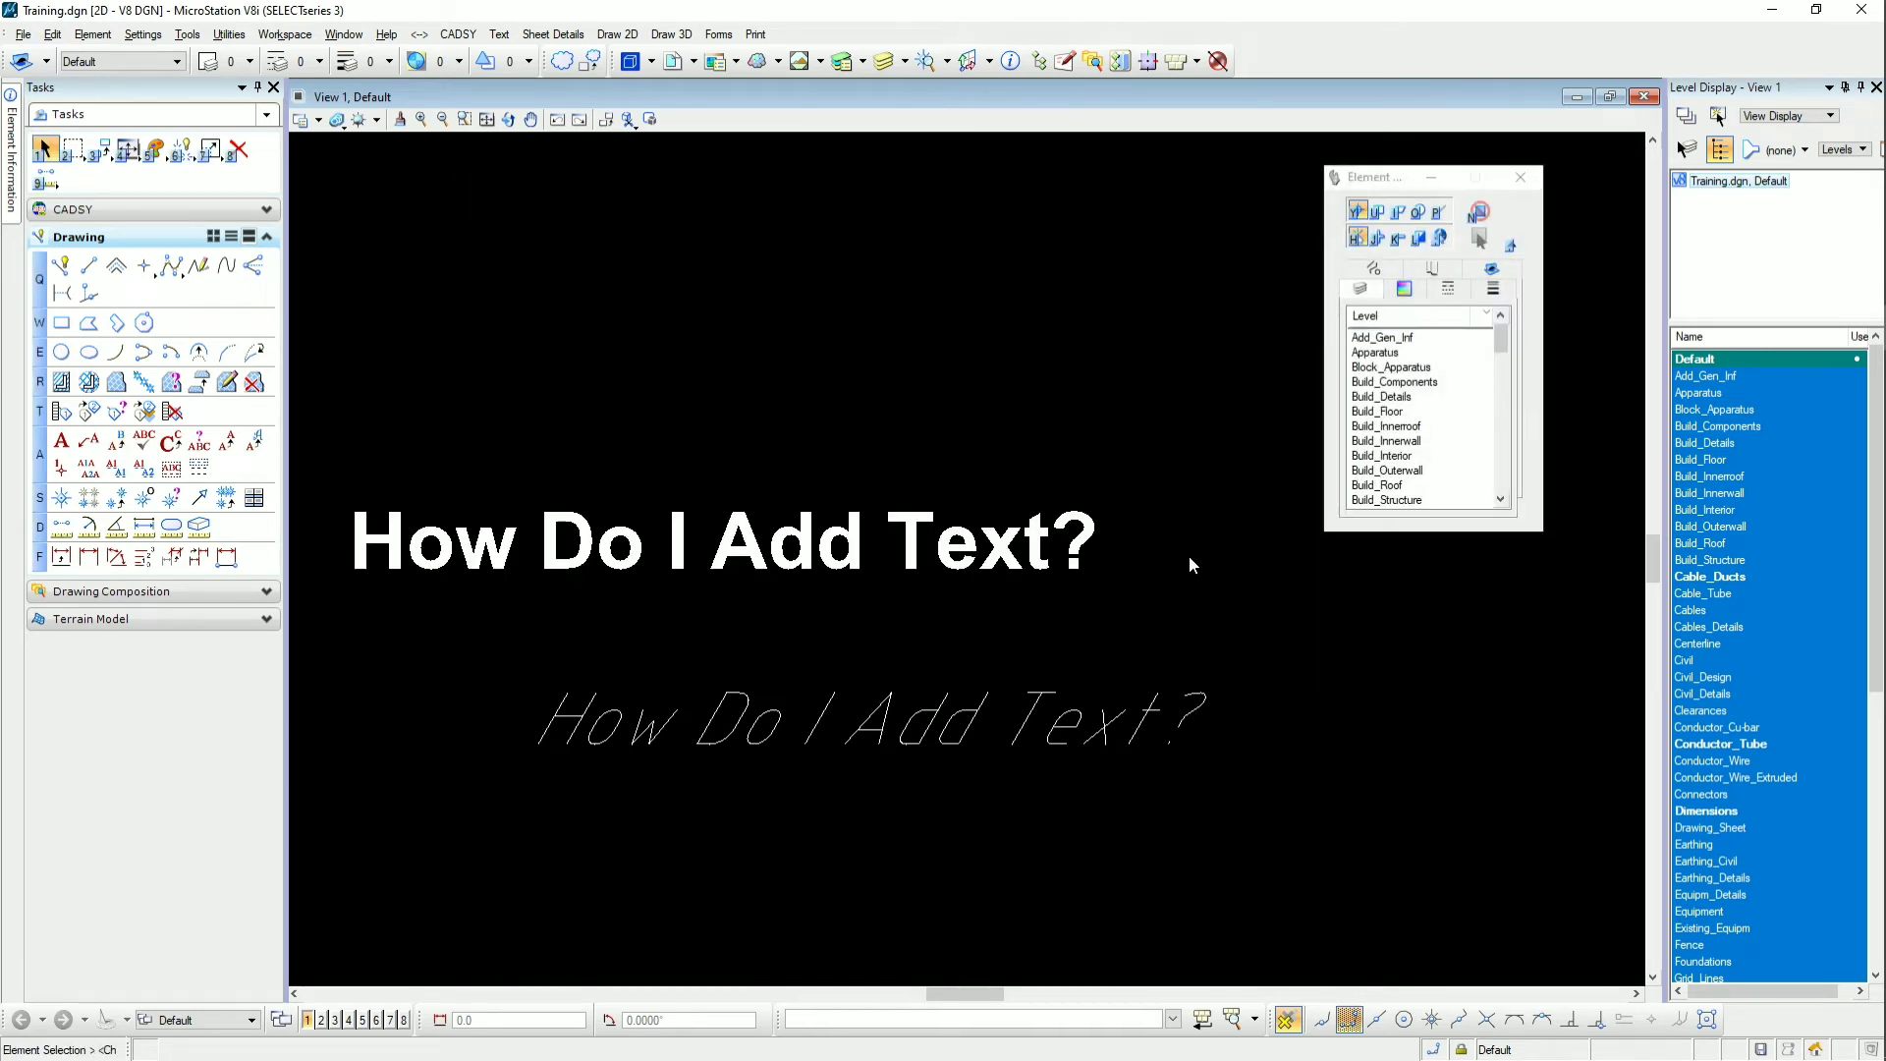
Match the thin slanted heading's text attributes again and apply them to the bold heading above with Change Text Attributes
{"action": "right_click", "coordinate": [1189, 556]}
{"action": "left_click", "coordinate": [1267, 740]}
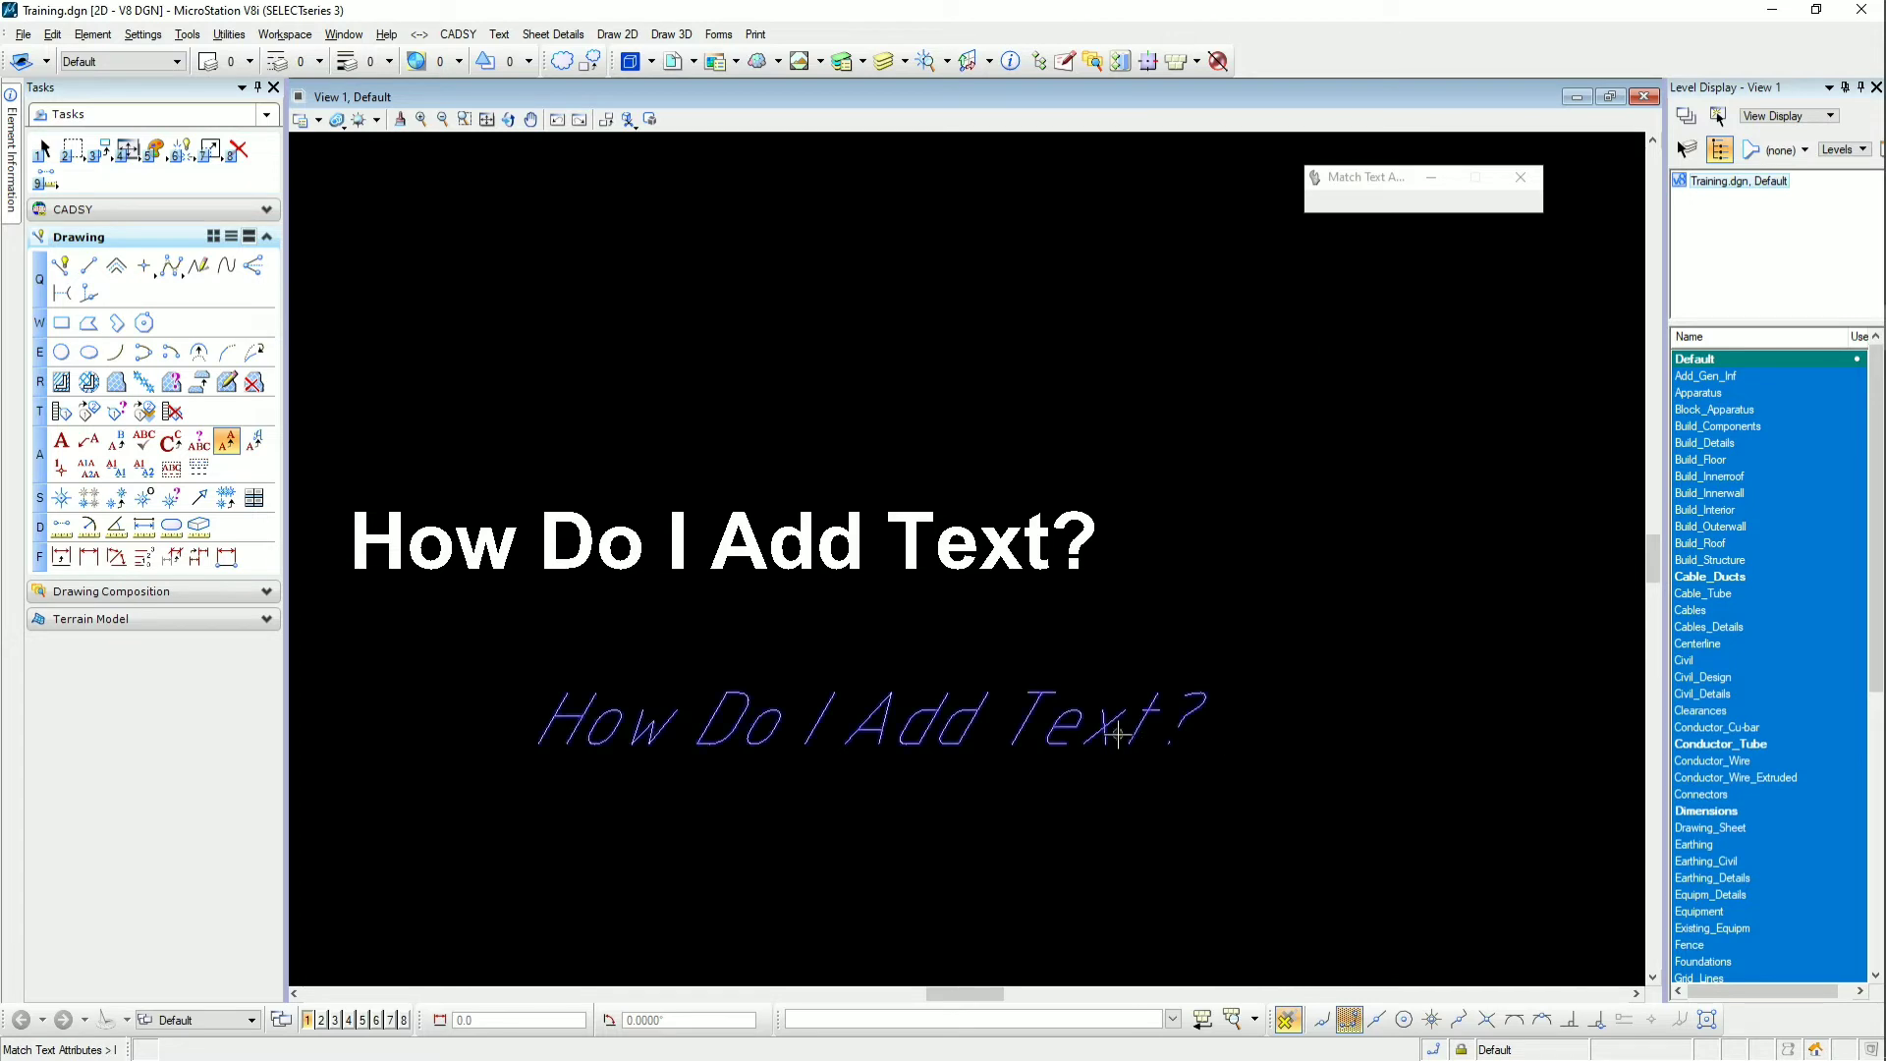
{"action": "left_click", "coordinate": [1161, 817]}
{"action": "right_click", "coordinate": [1163, 821]}
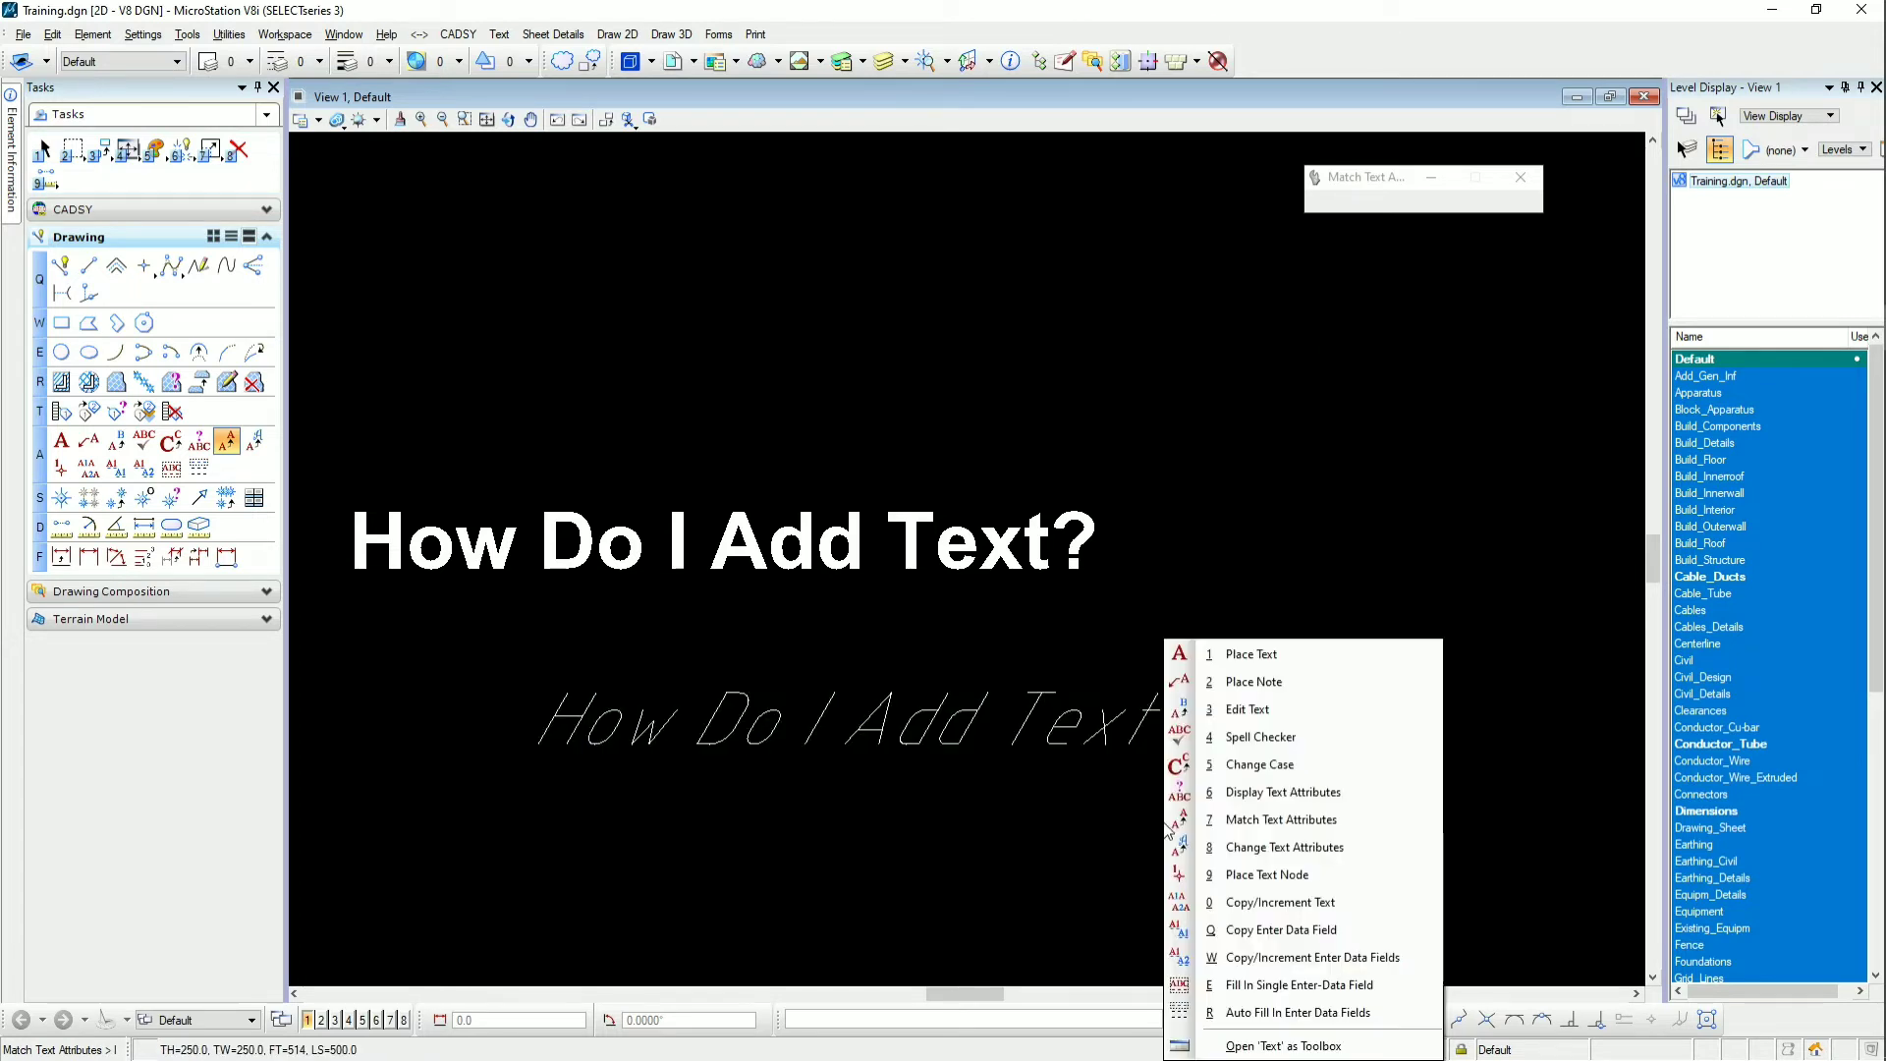
{"action": "left_click", "coordinate": [1285, 851]}
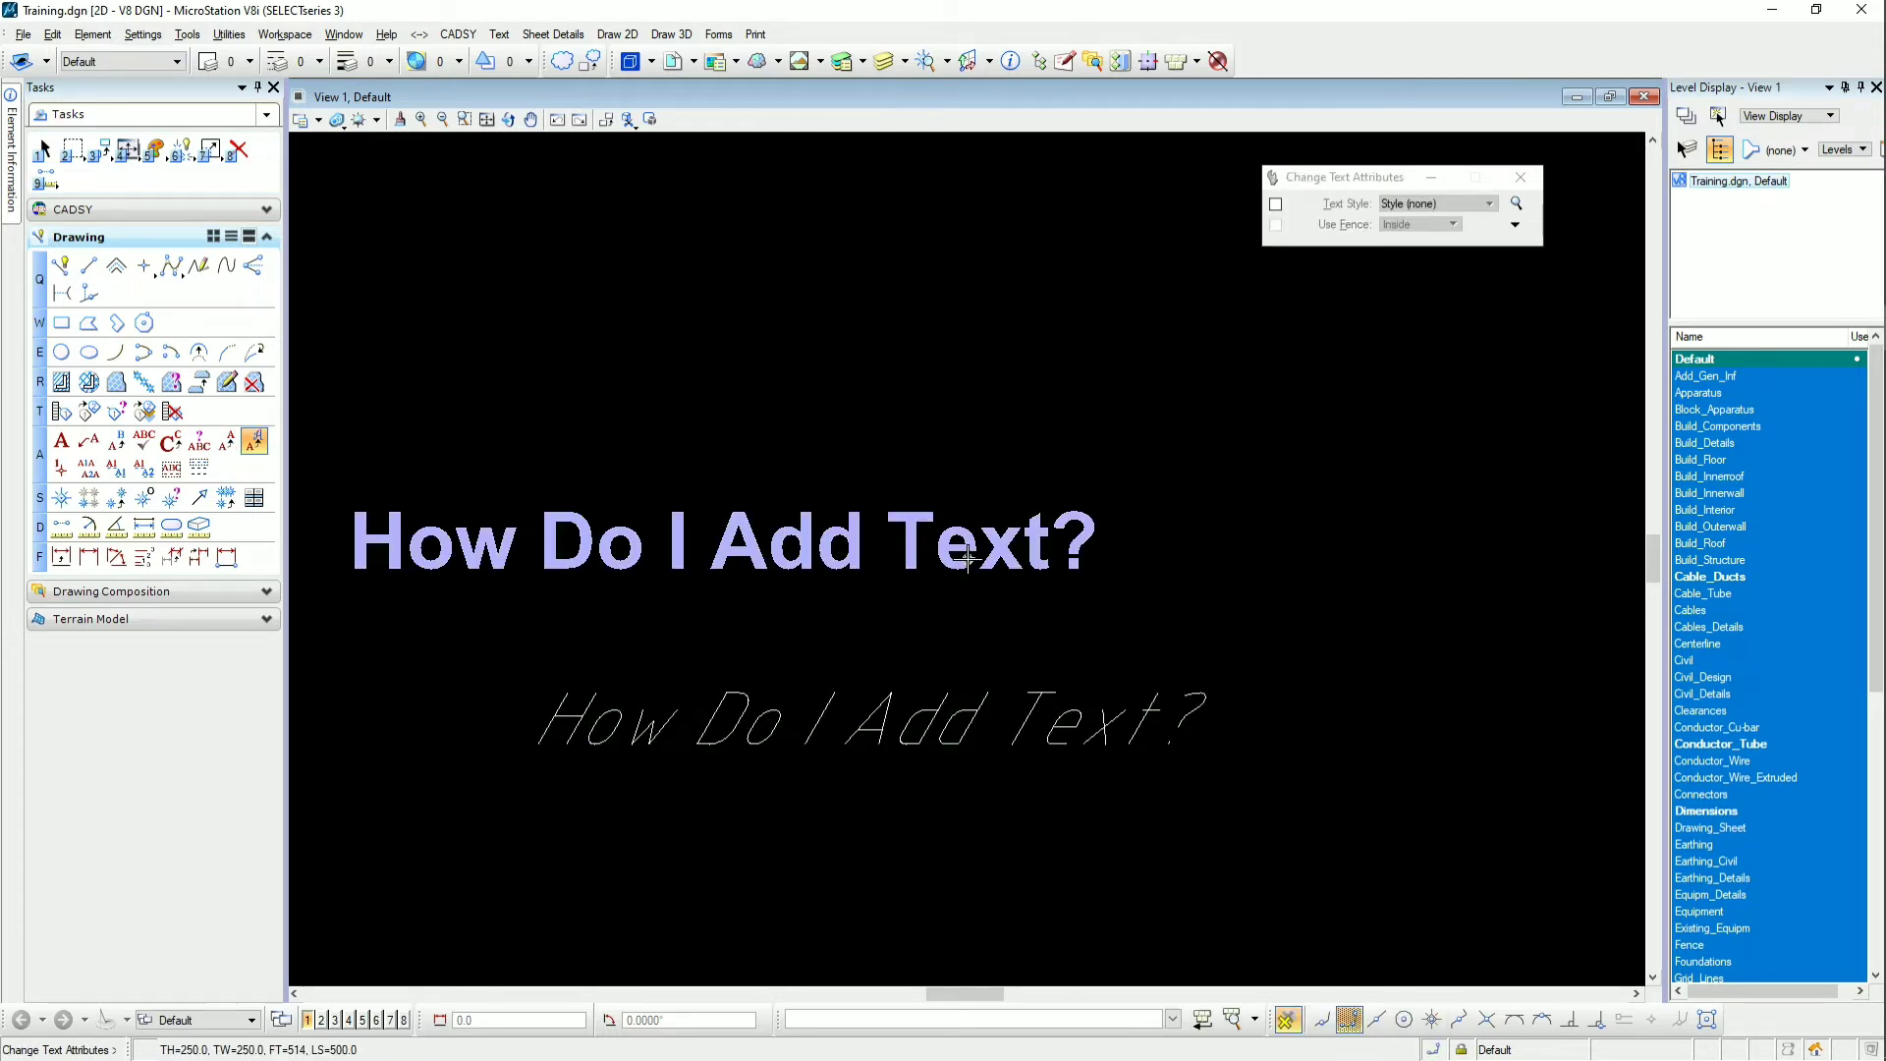
{"action": "left_click", "coordinate": [968, 558]}
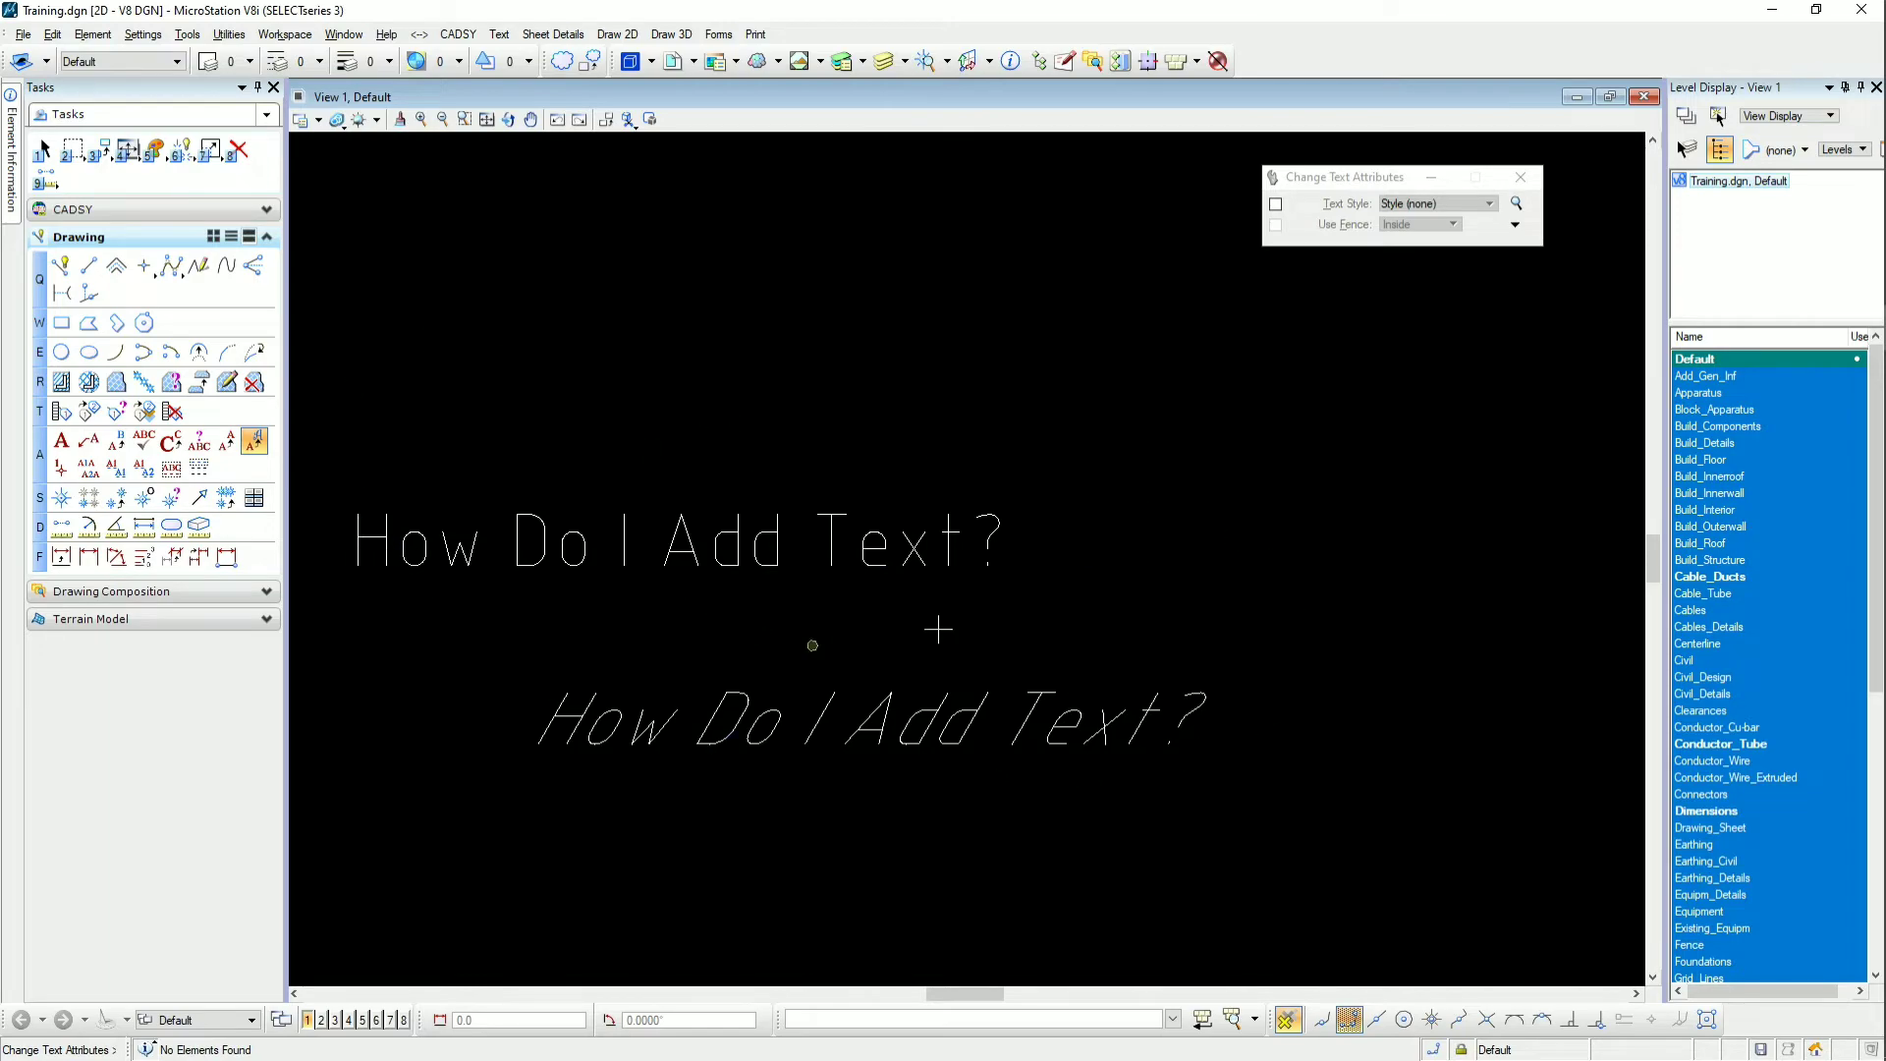
{"action": "key", "text": "Escape"}
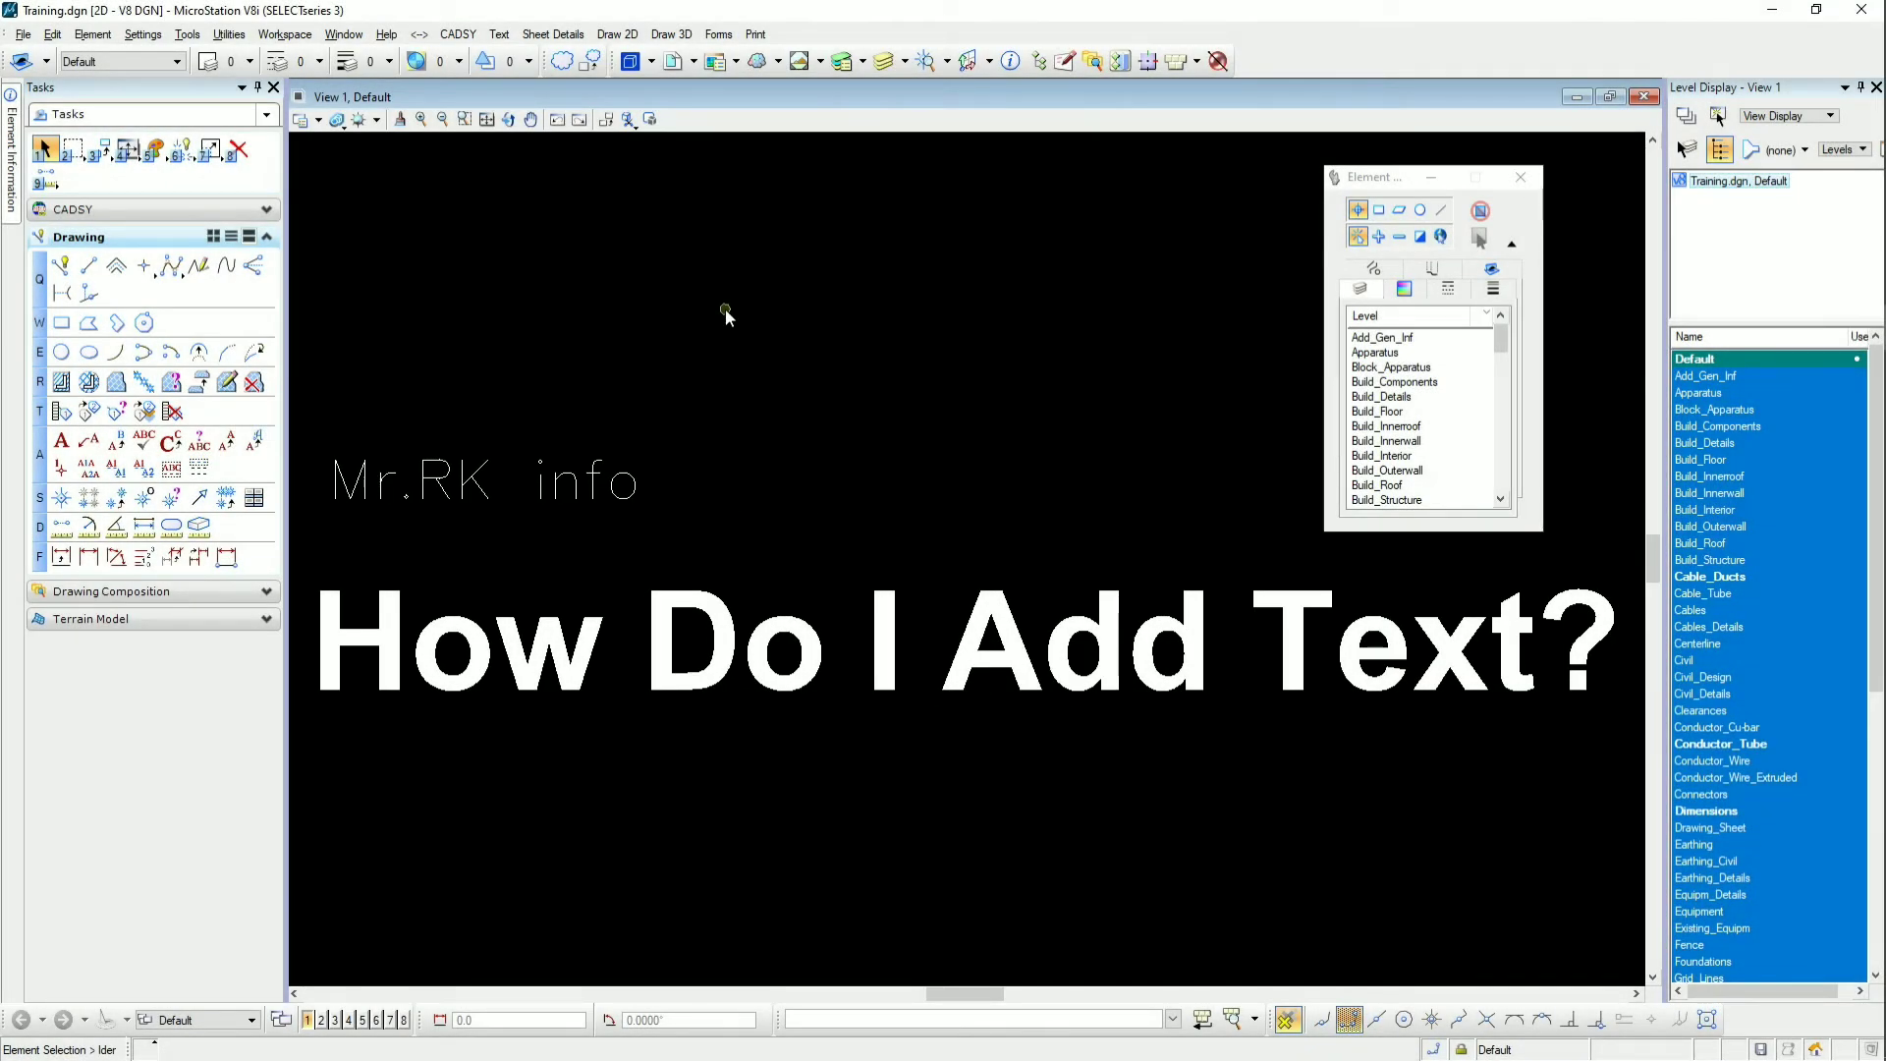
Select the small text line together with the large bold heading below it and examine each one's properties in Element Information
{"action": "key", "text": "a"}
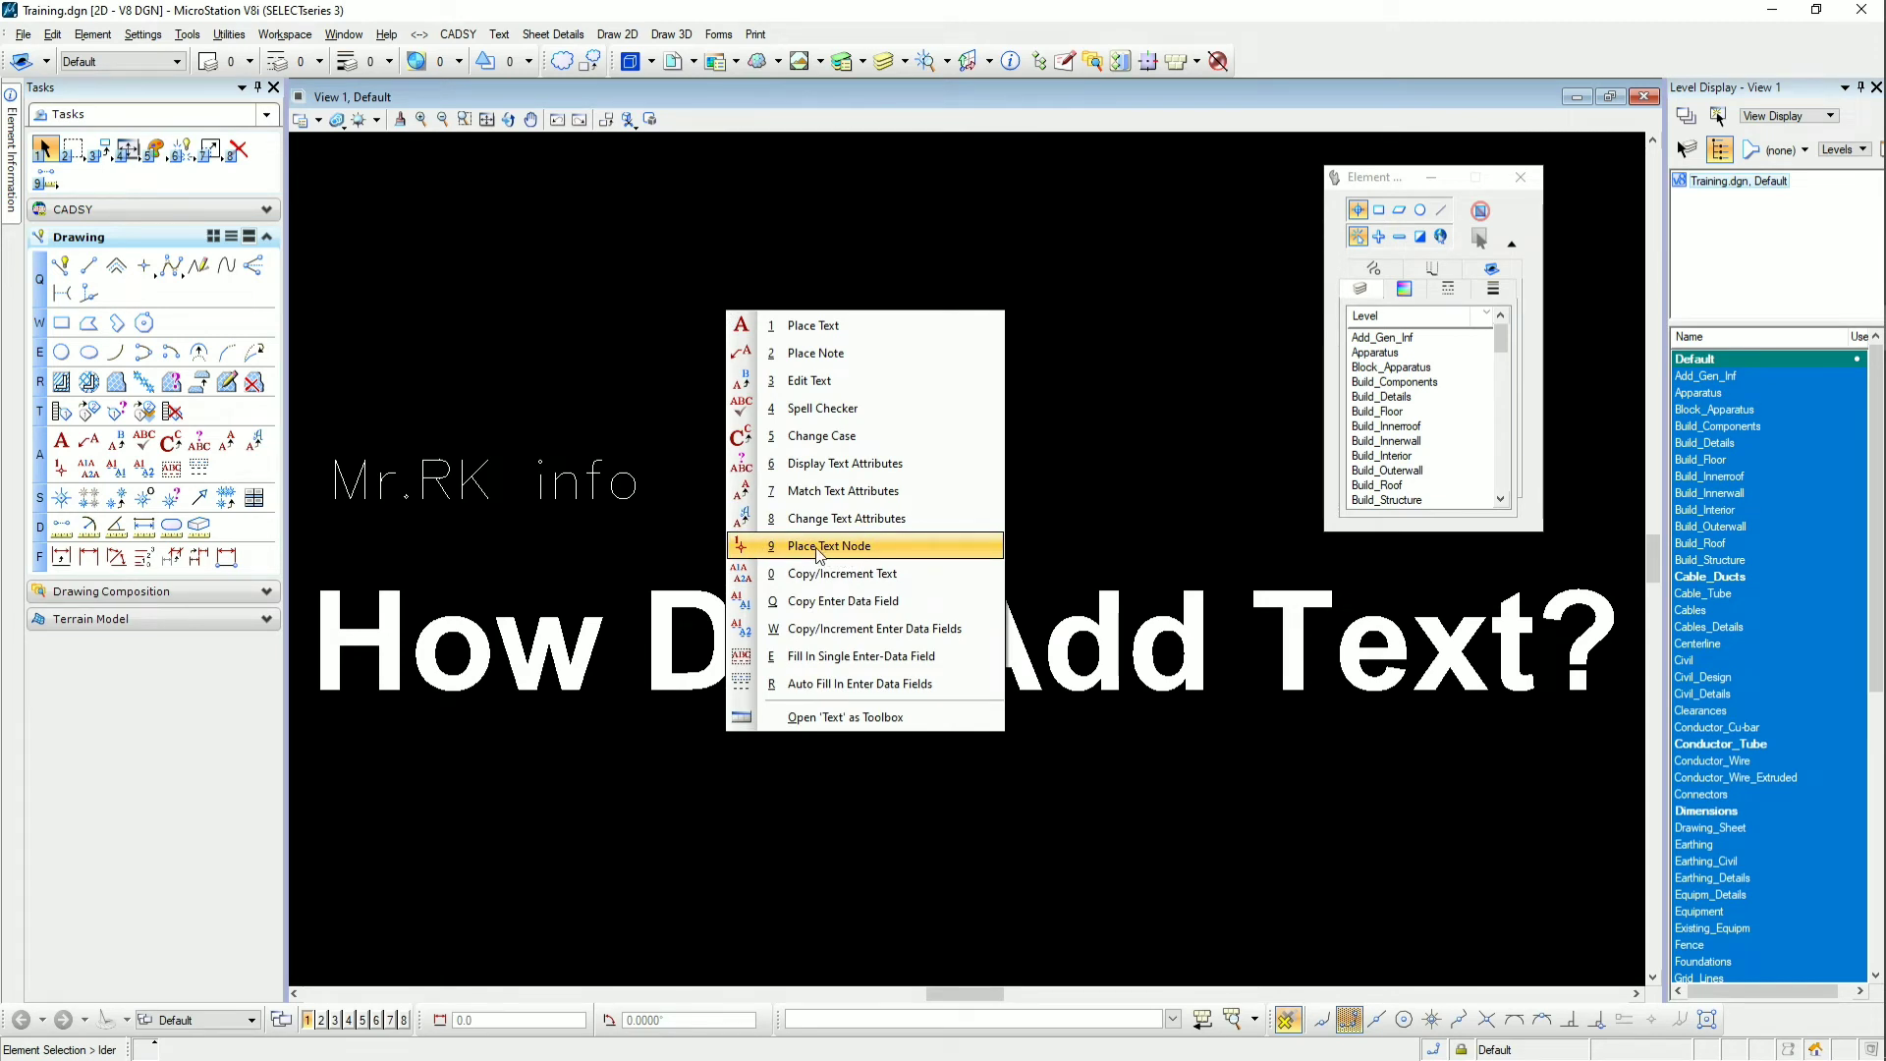
{"action": "left_click", "coordinate": [569, 398]}
{"action": "left_click", "coordinate": [550, 486]}
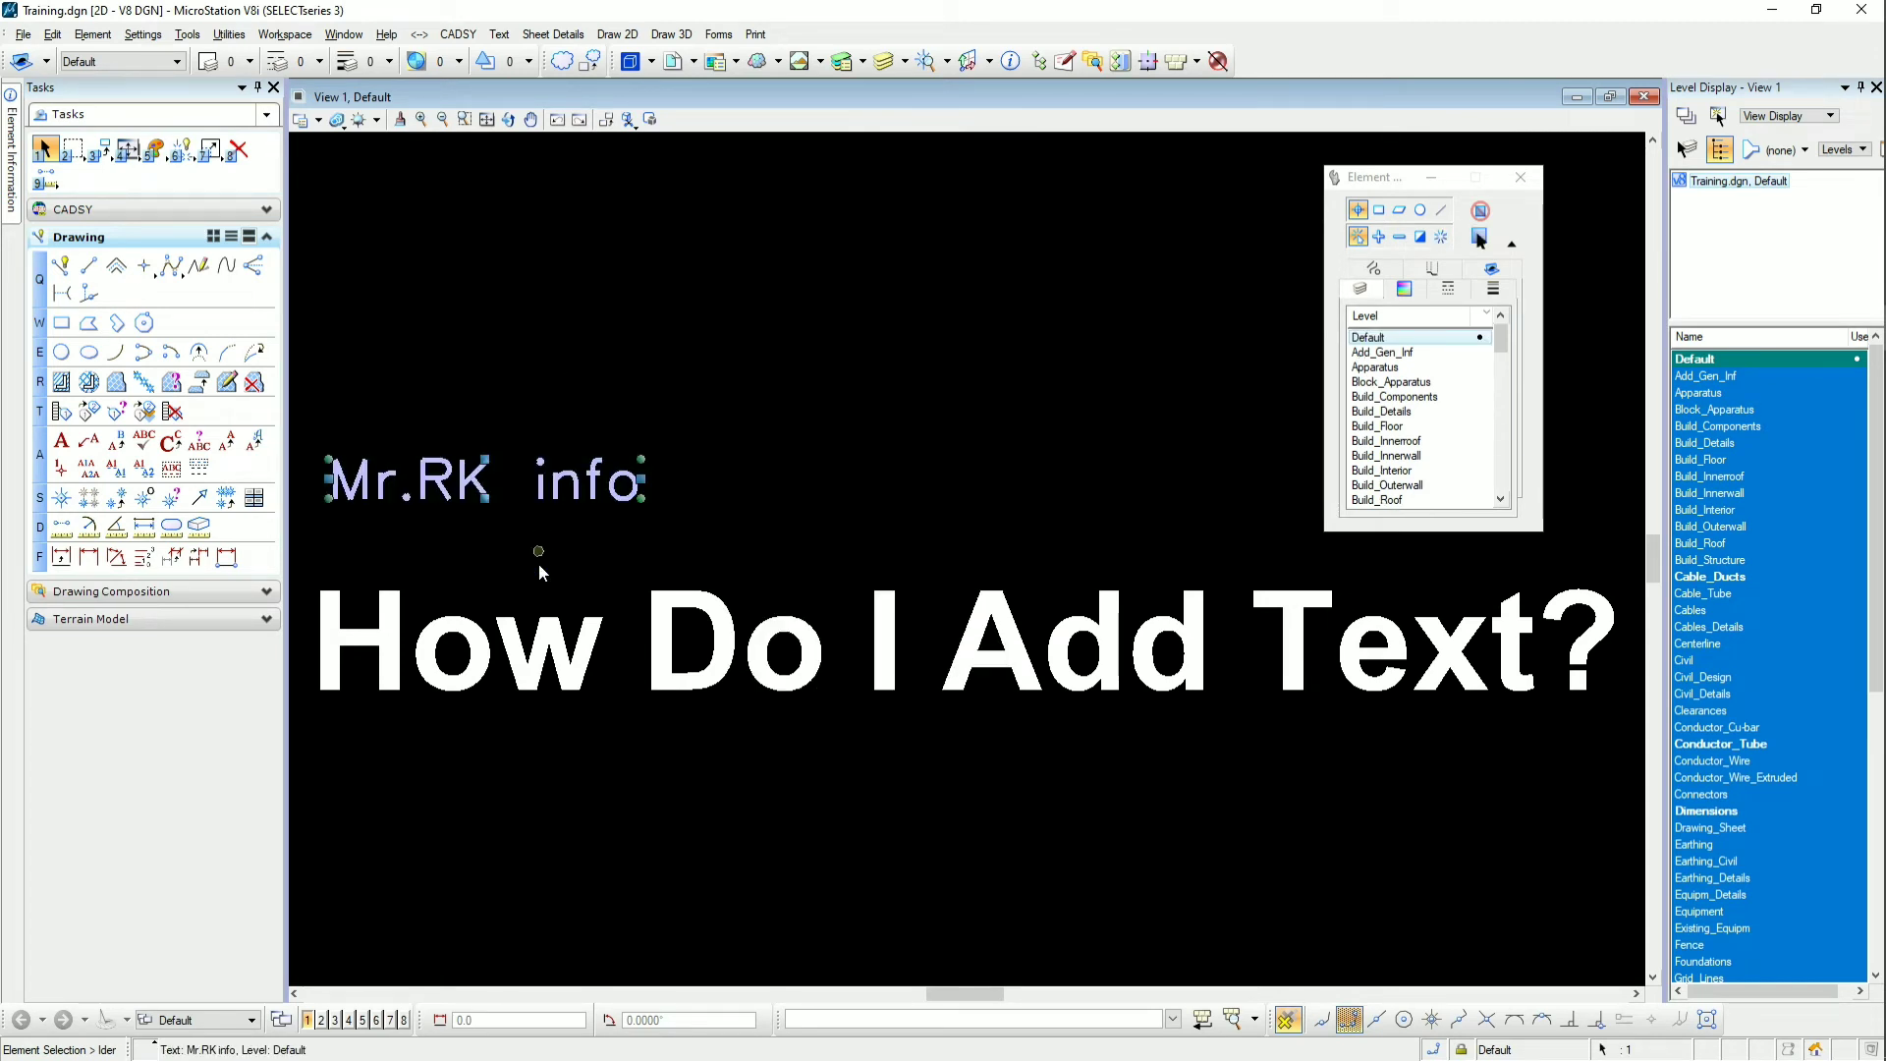
{"action": "left_click", "coordinate": [540, 629], "text": "ctrl"}
{"action": "left_click", "coordinate": [11, 147]}
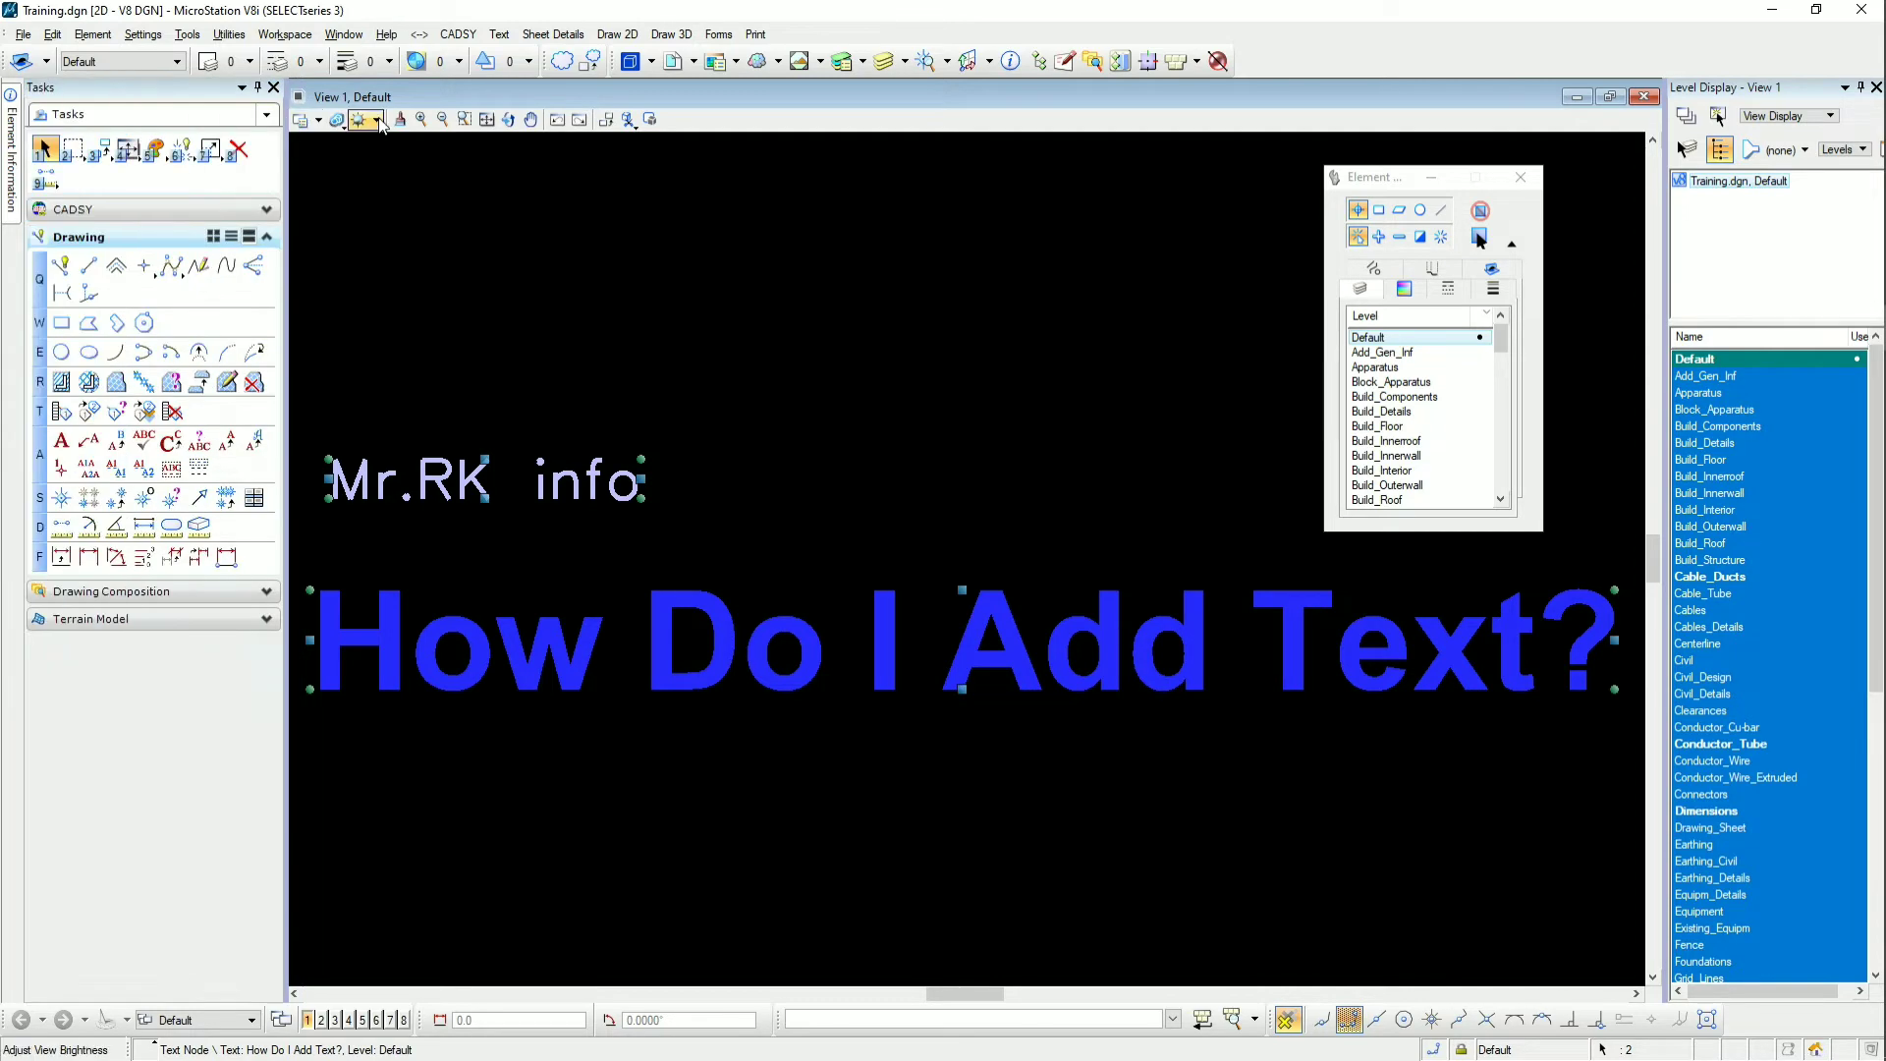
{"action": "mouse_move", "coordinate": [13, 138]}
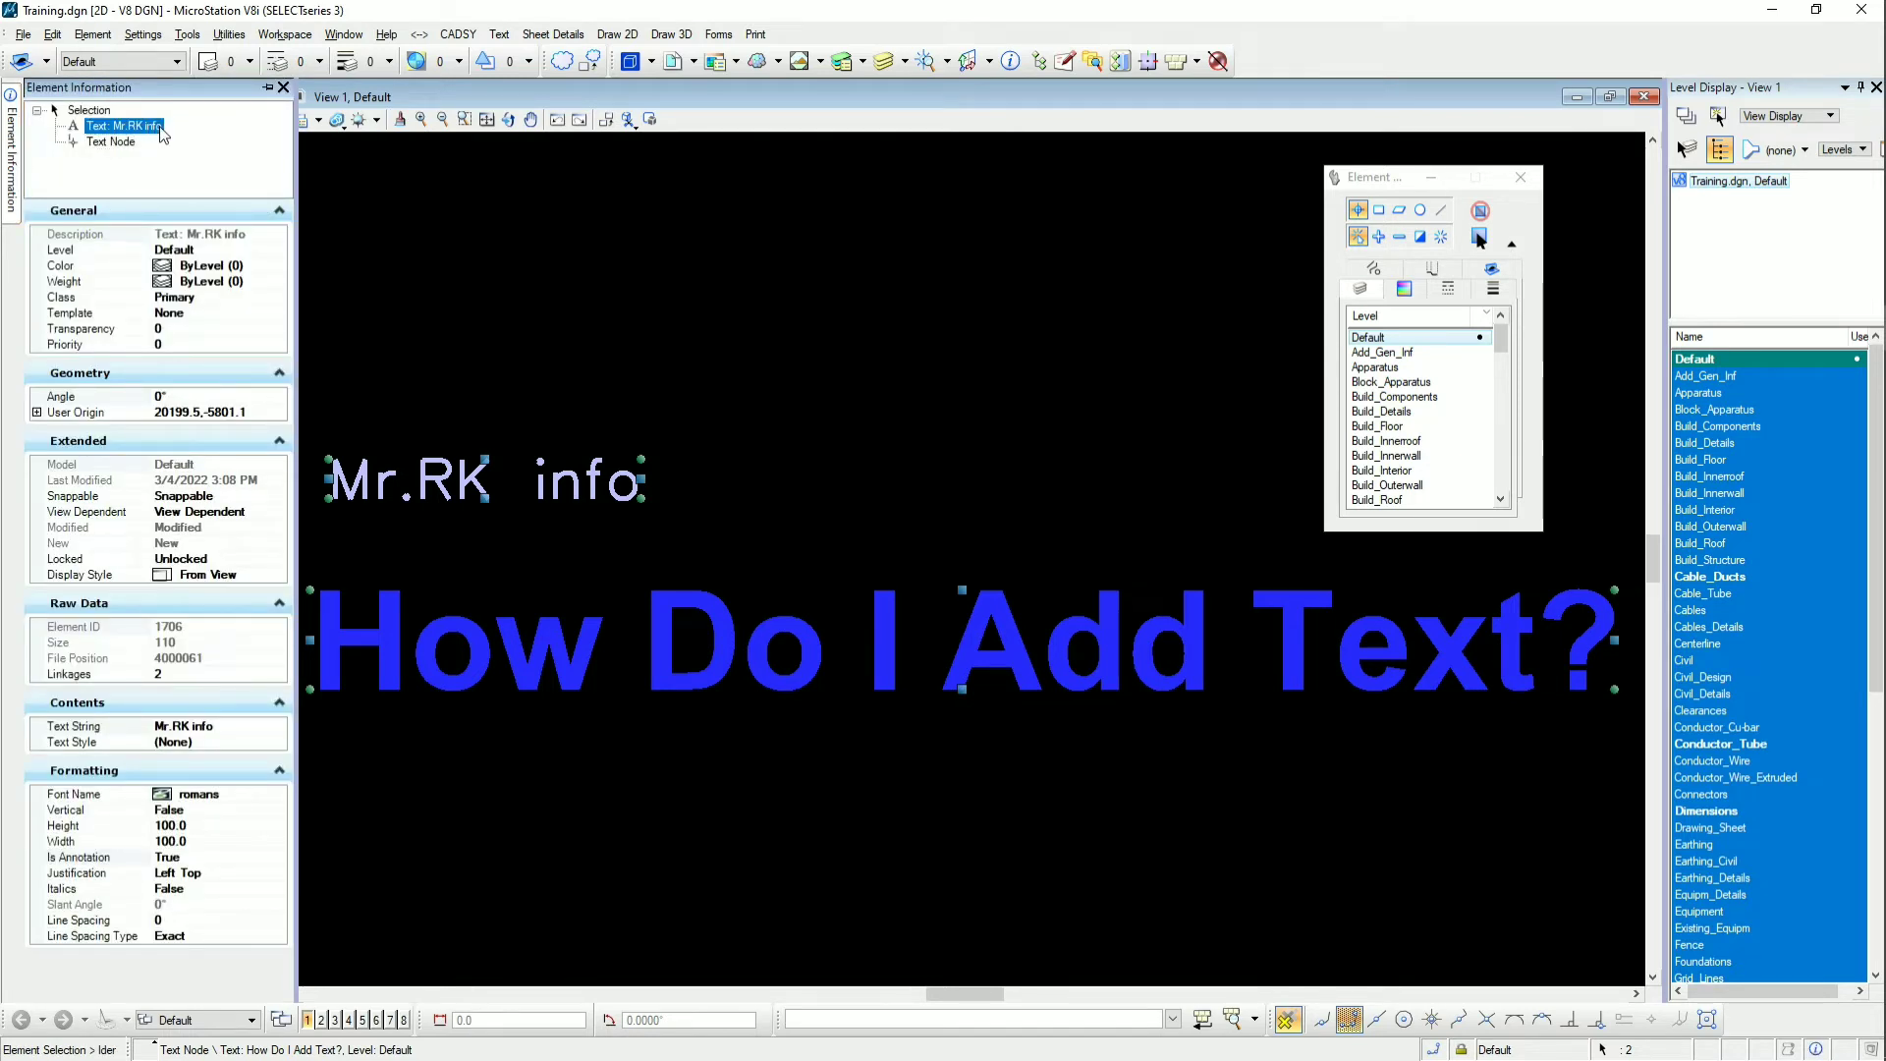
{"action": "left_click", "coordinate": [108, 143]}
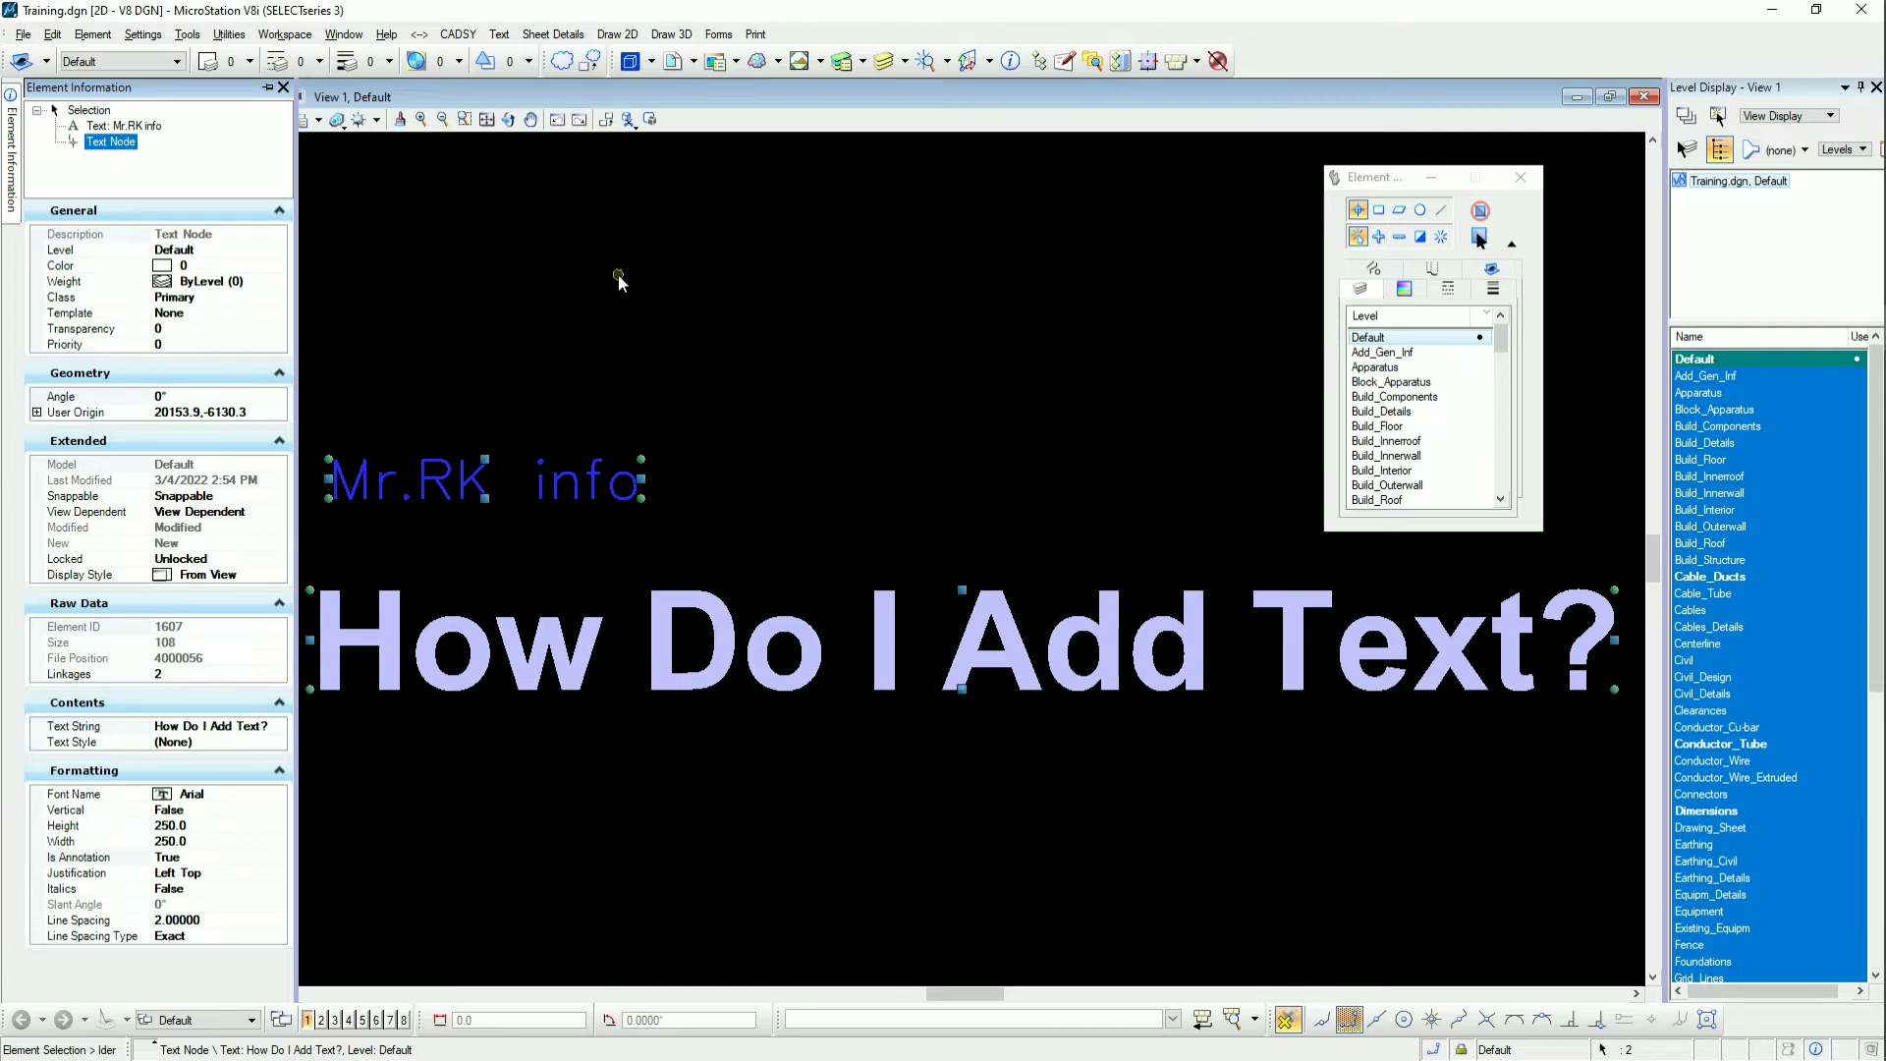
{"action": "left_click", "coordinate": [618, 285]}
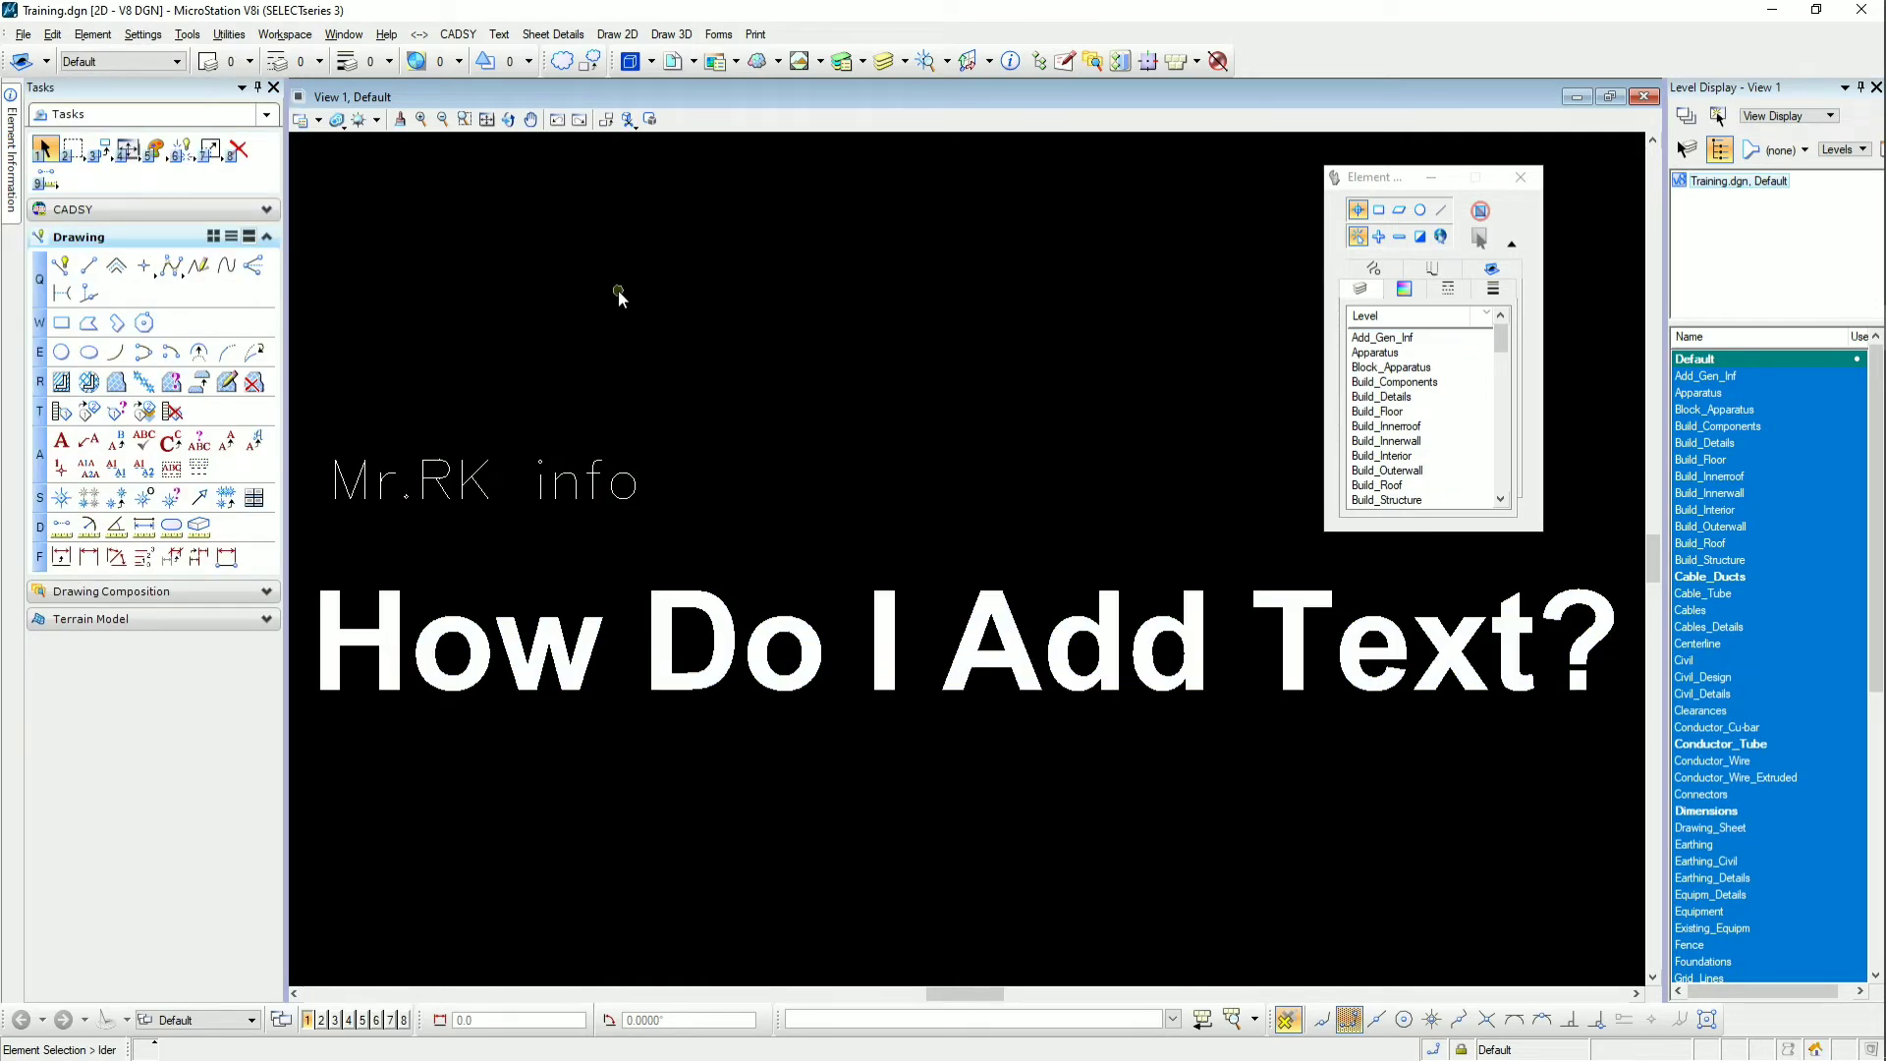
{"action": "key", "text": "a"}
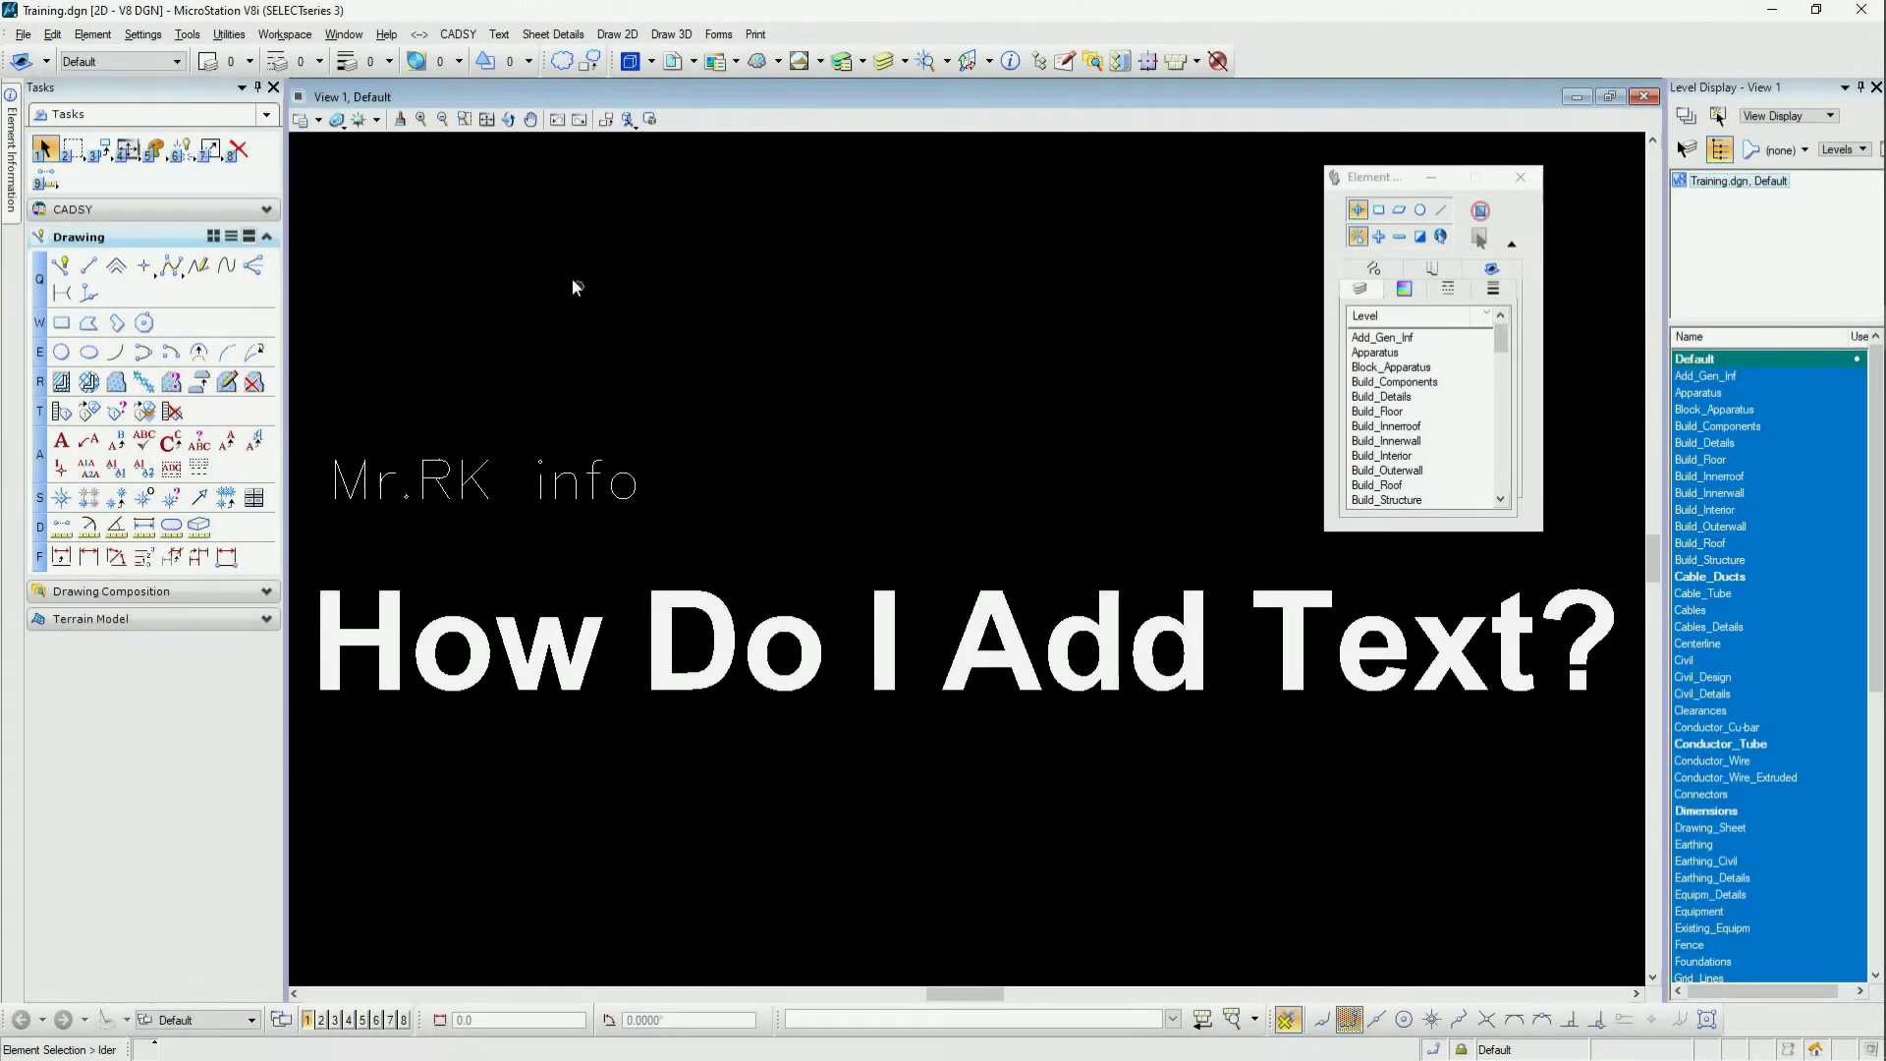
{"action": "key", "text": "a"}
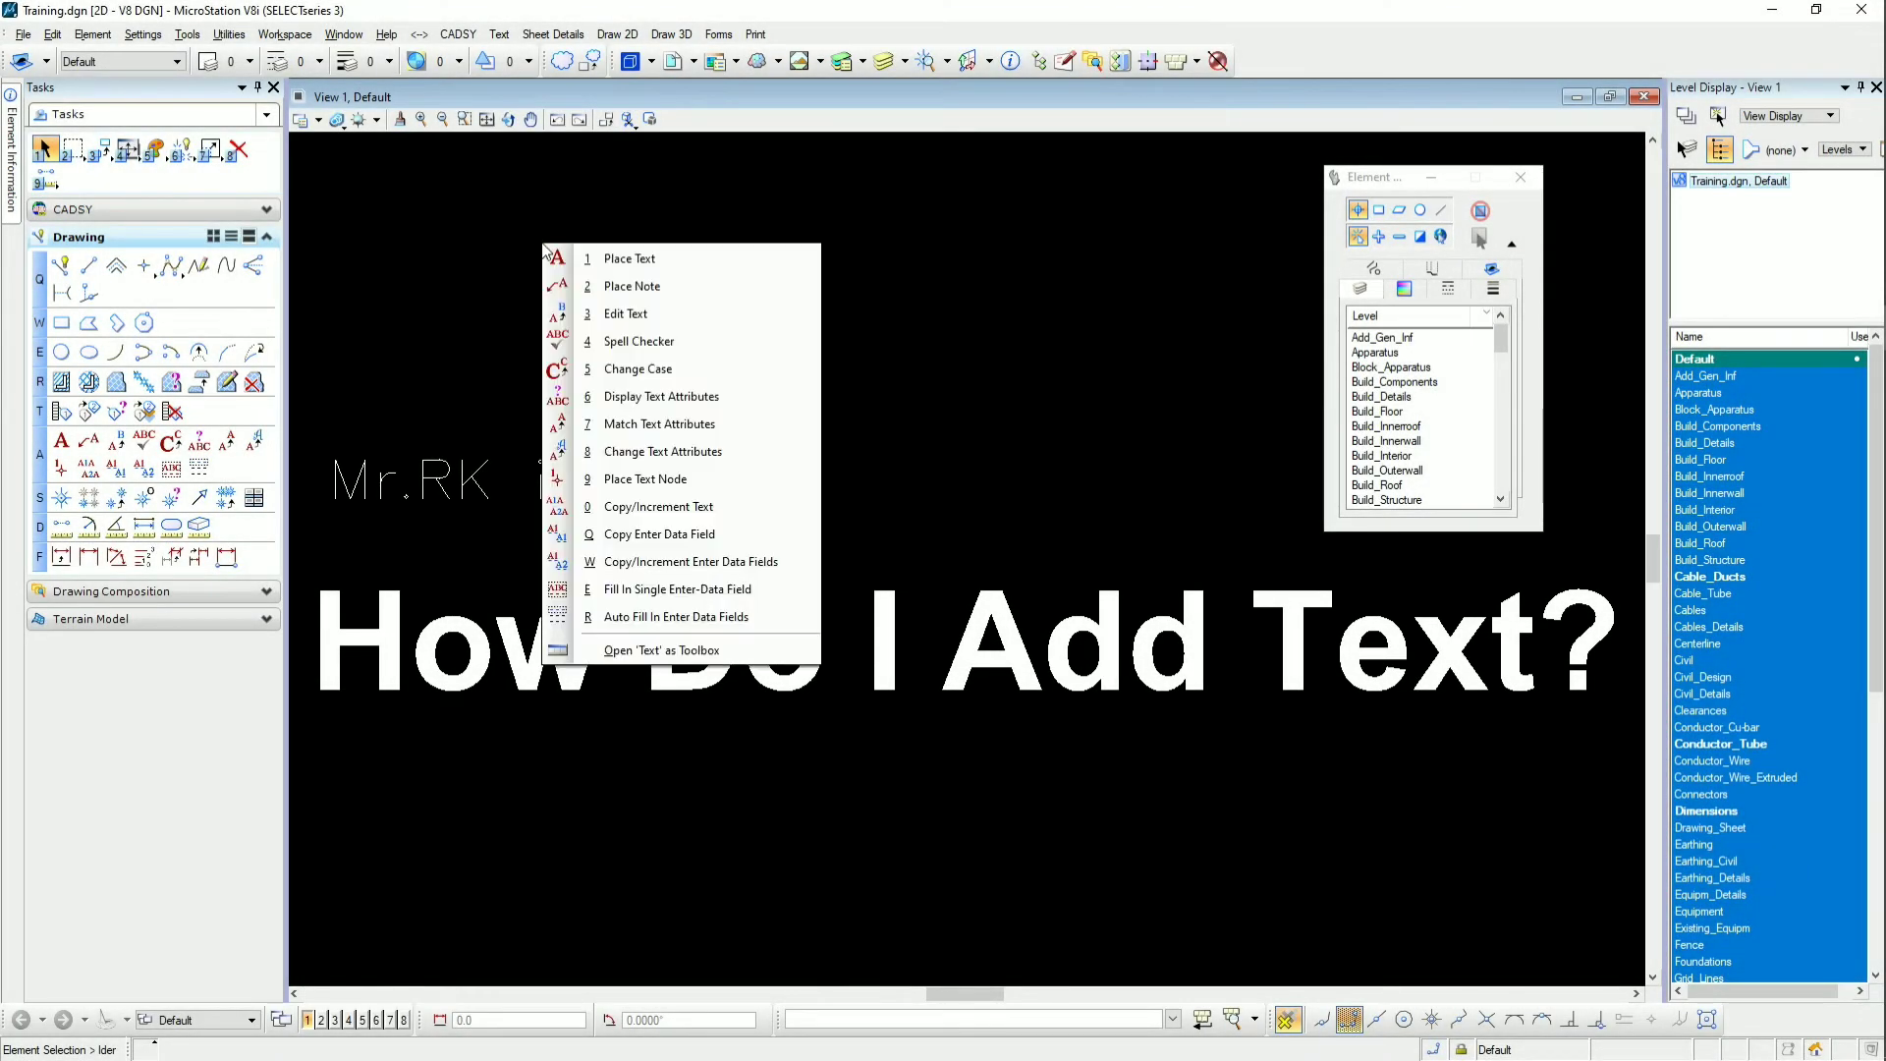
{"action": "left_click", "coordinate": [661, 507]}
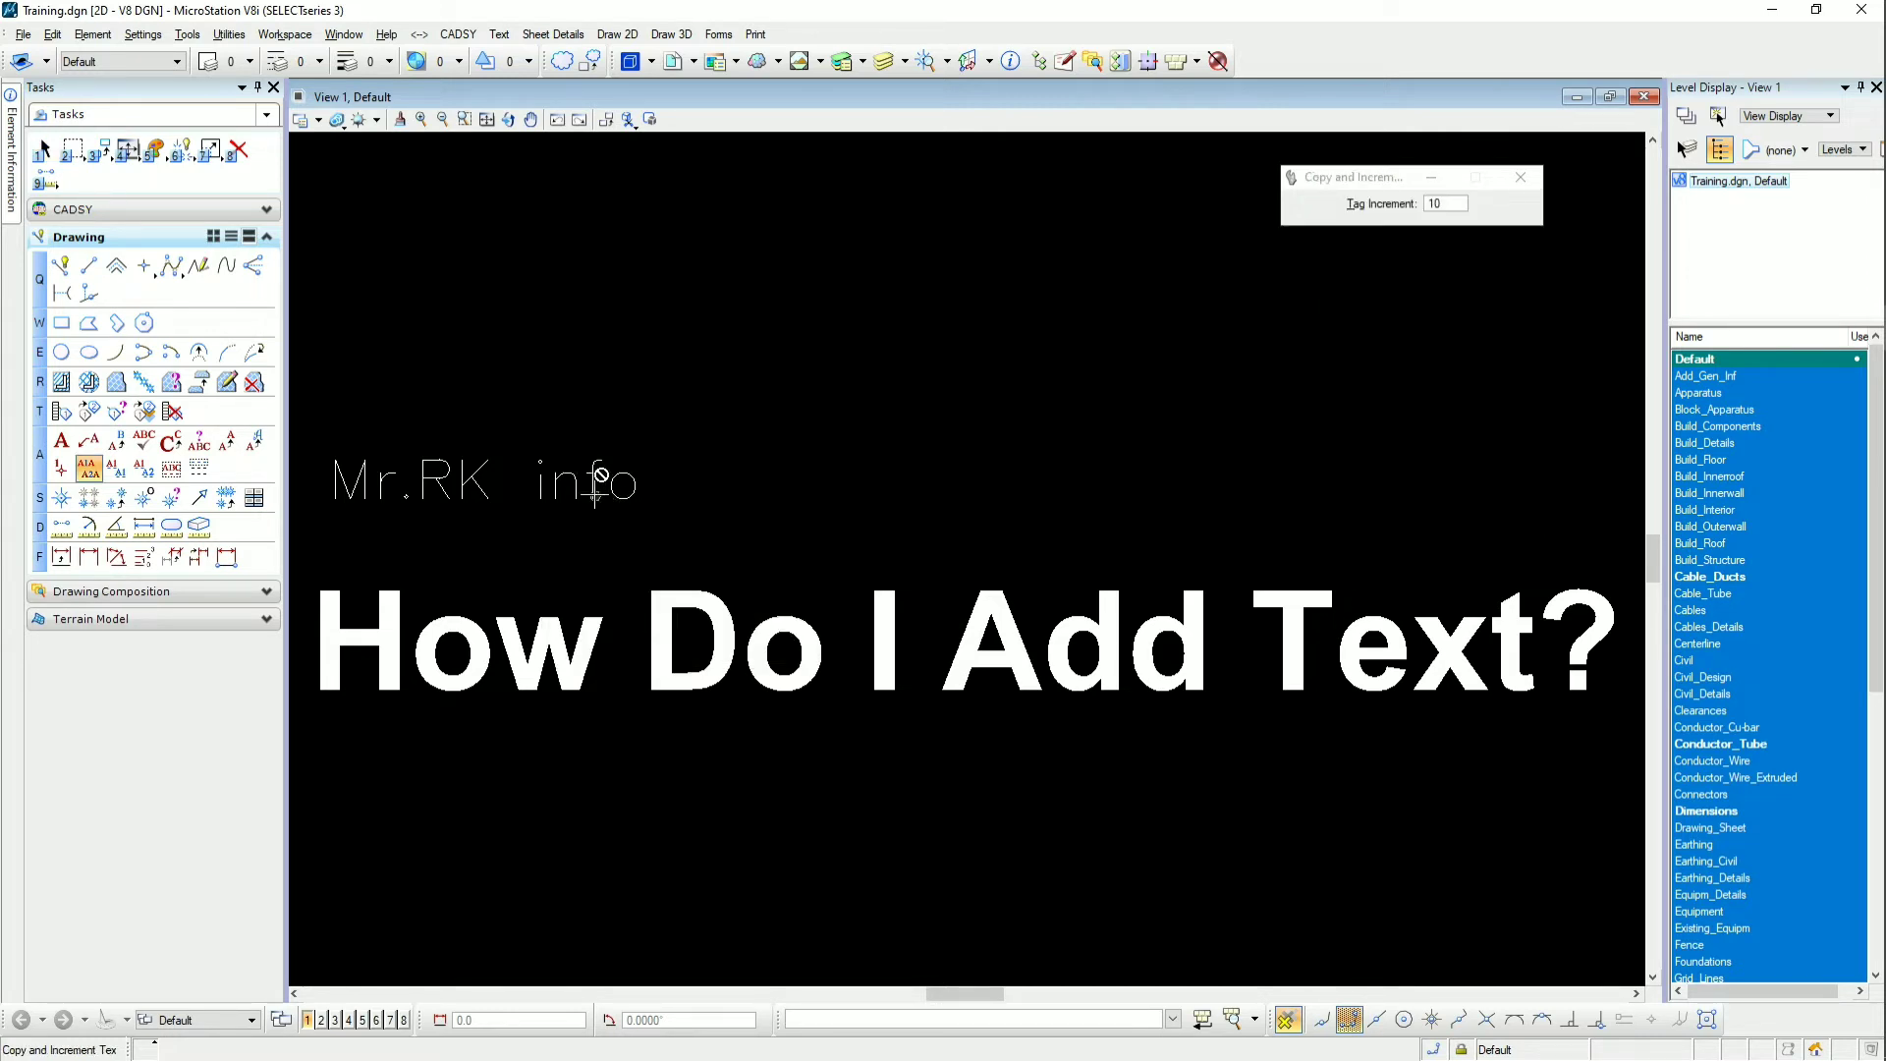
Replace the content of the small text line above the bold heading with 0
{"action": "left_click", "coordinate": [589, 496]}
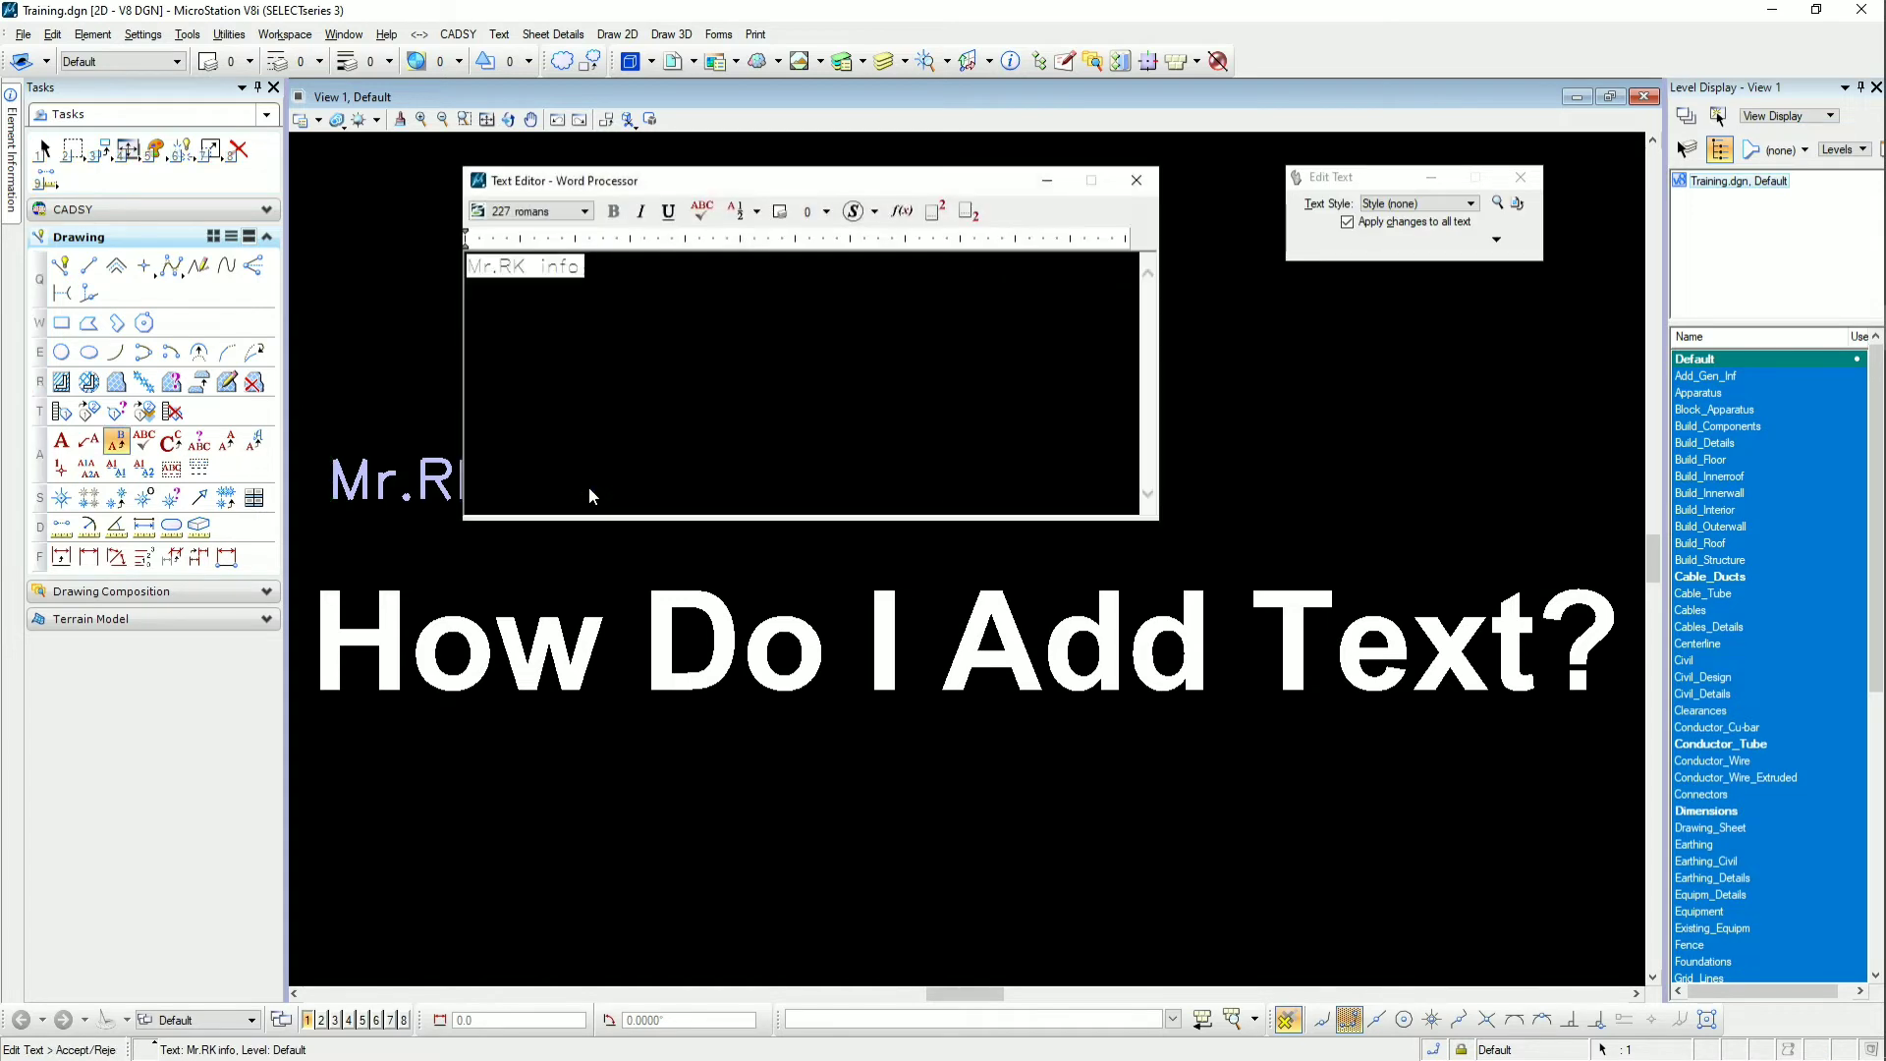
{"action": "key", "text": "Delete"}
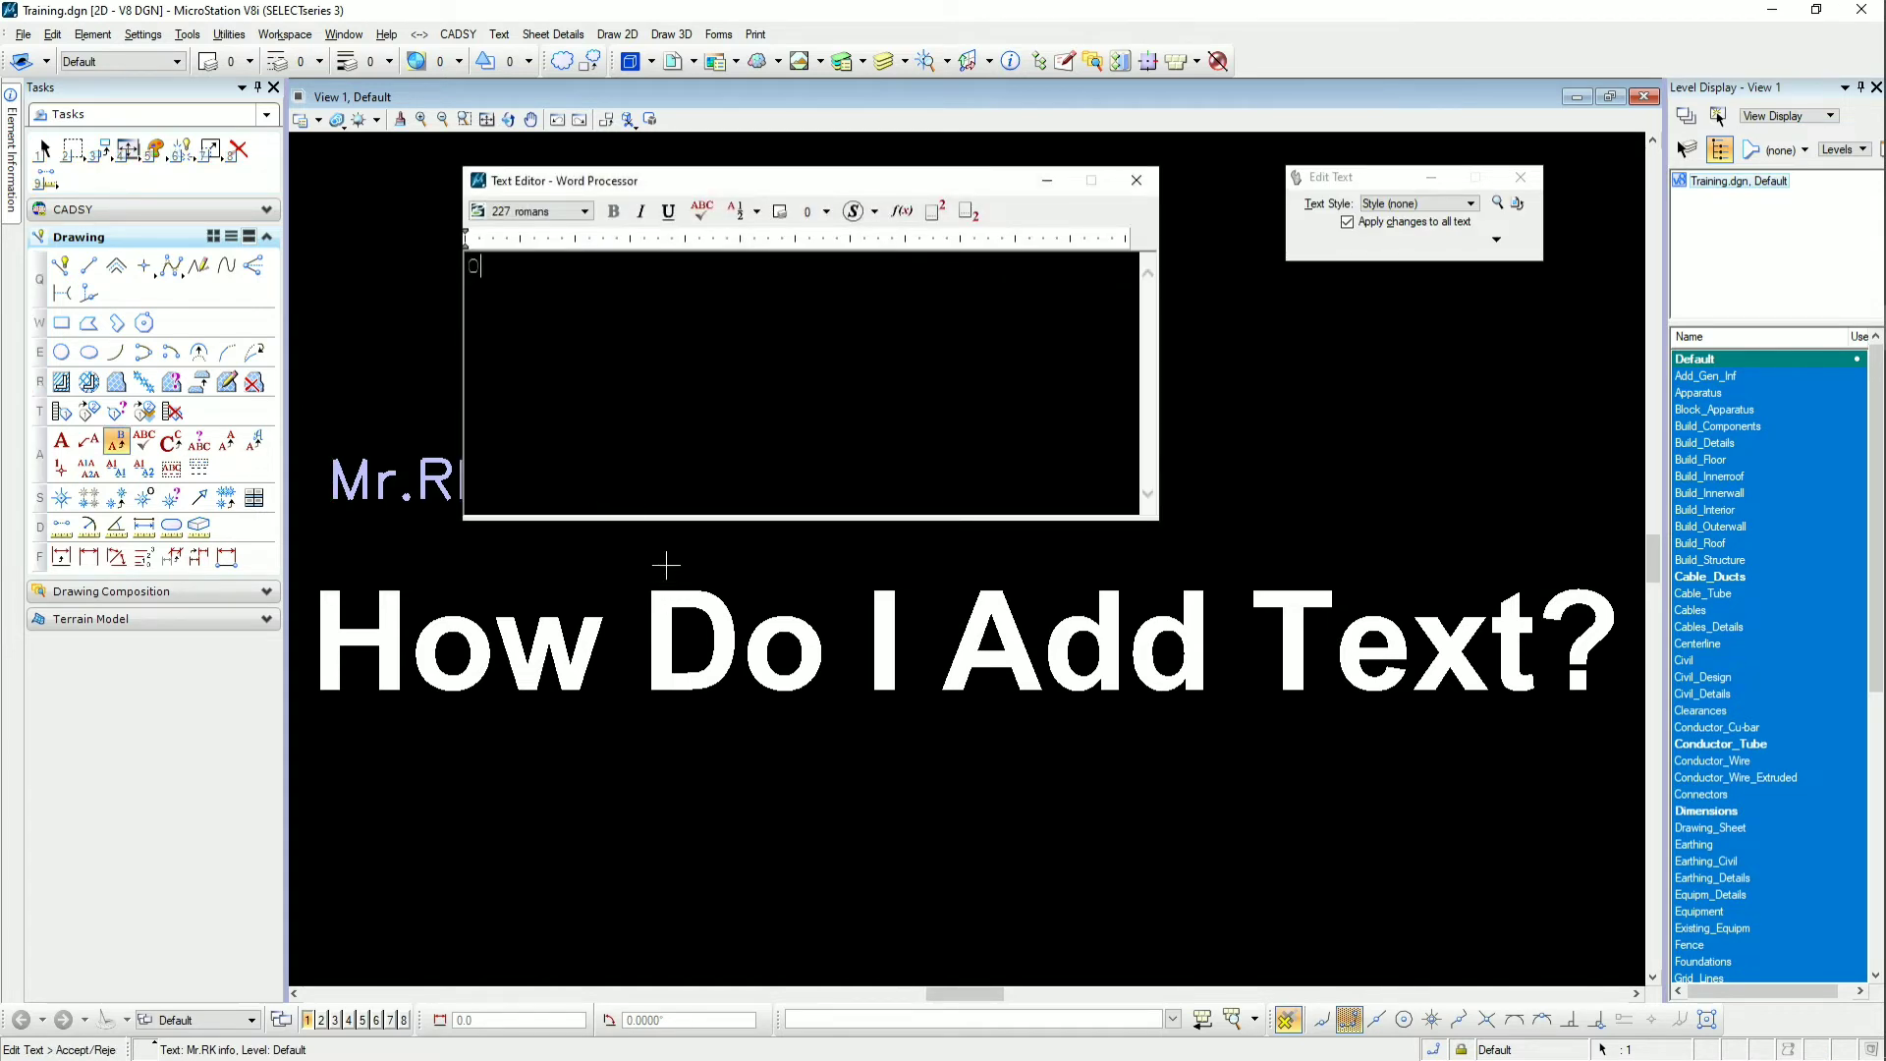
{"action": "left_click", "coordinate": [421, 511]}
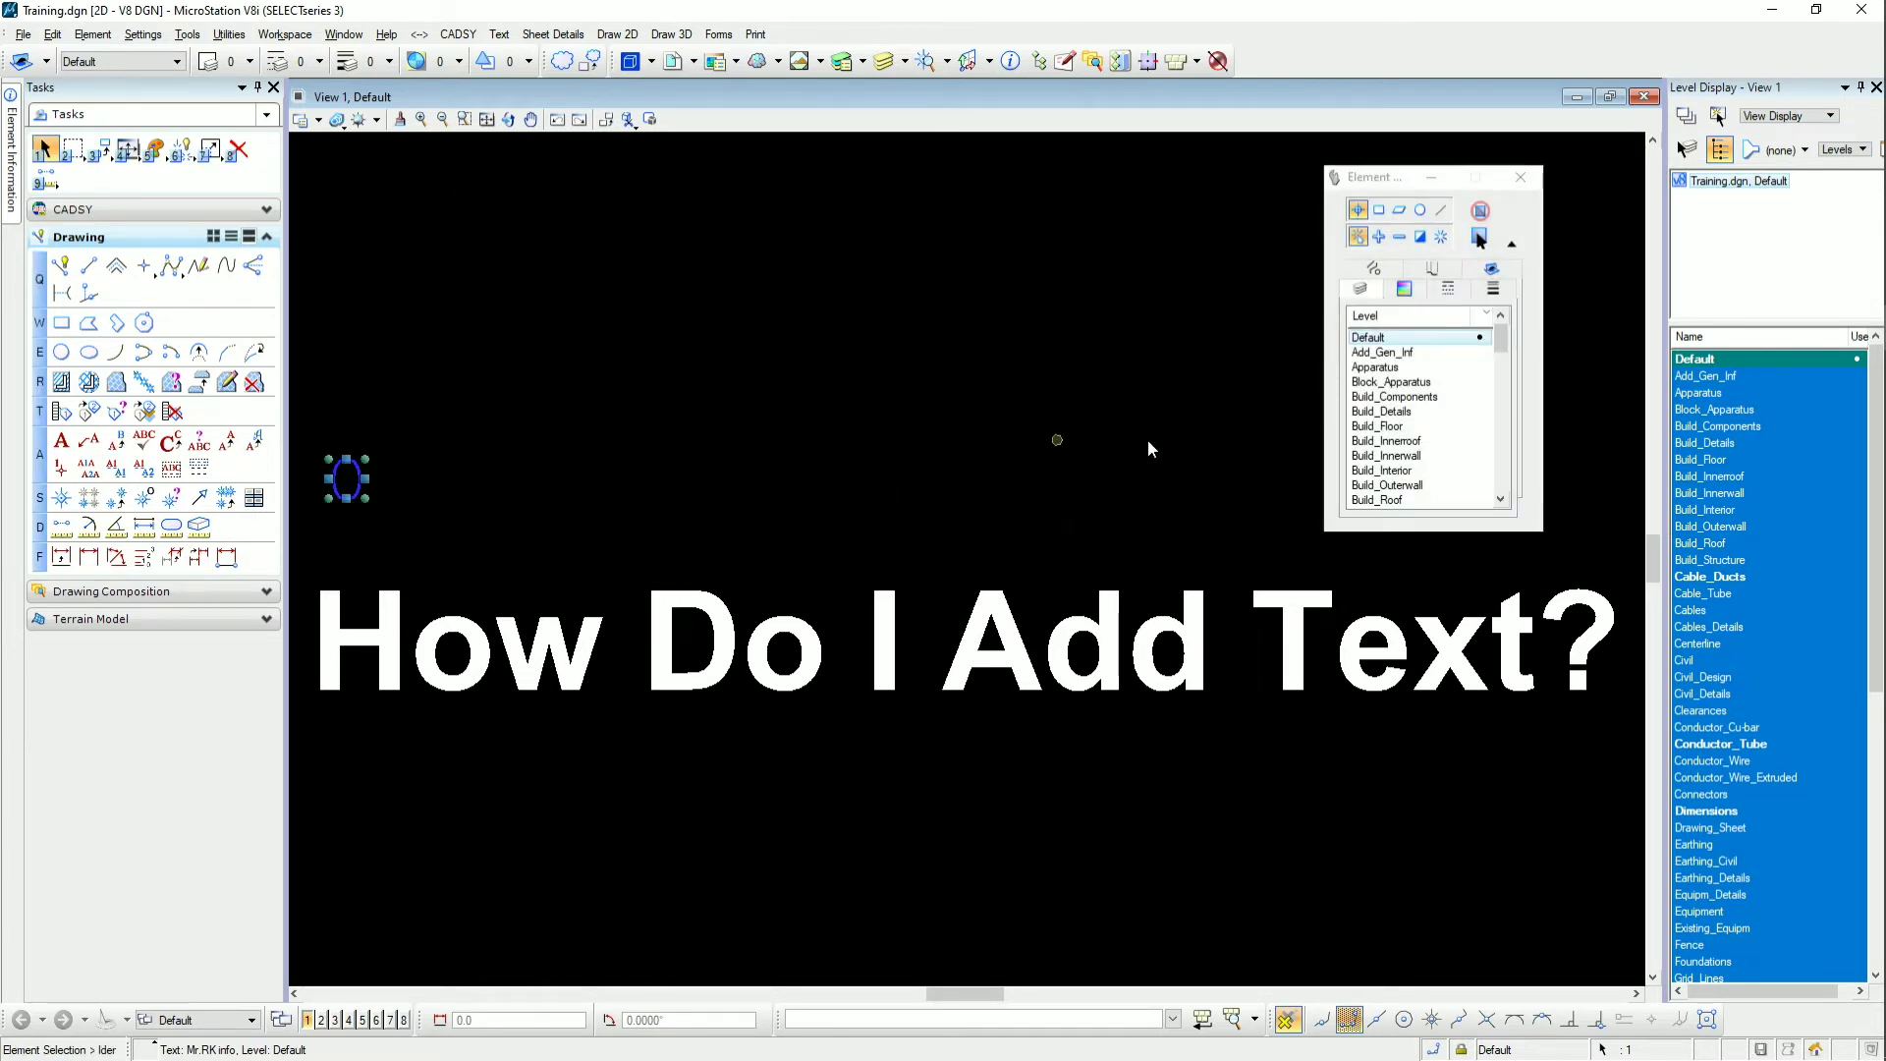
{"action": "key", "text": "3"}
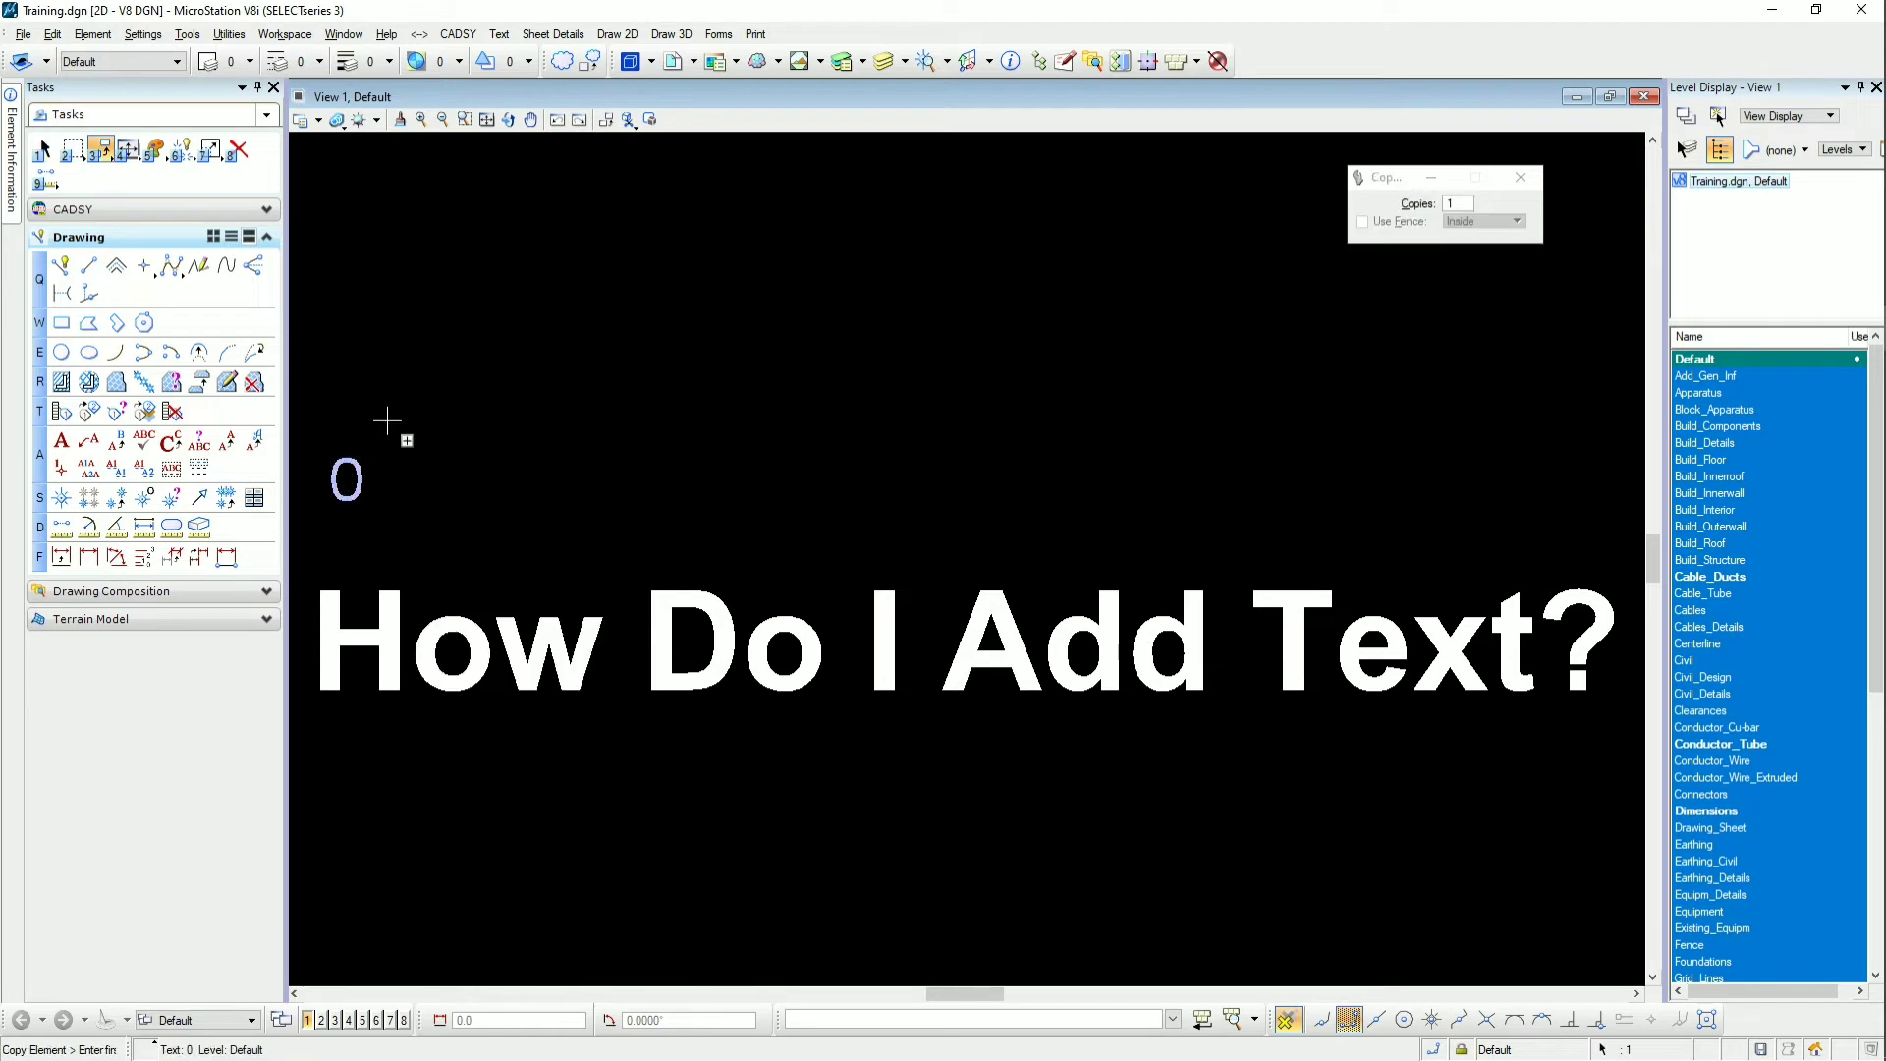
{"action": "left_click", "coordinate": [393, 424]}
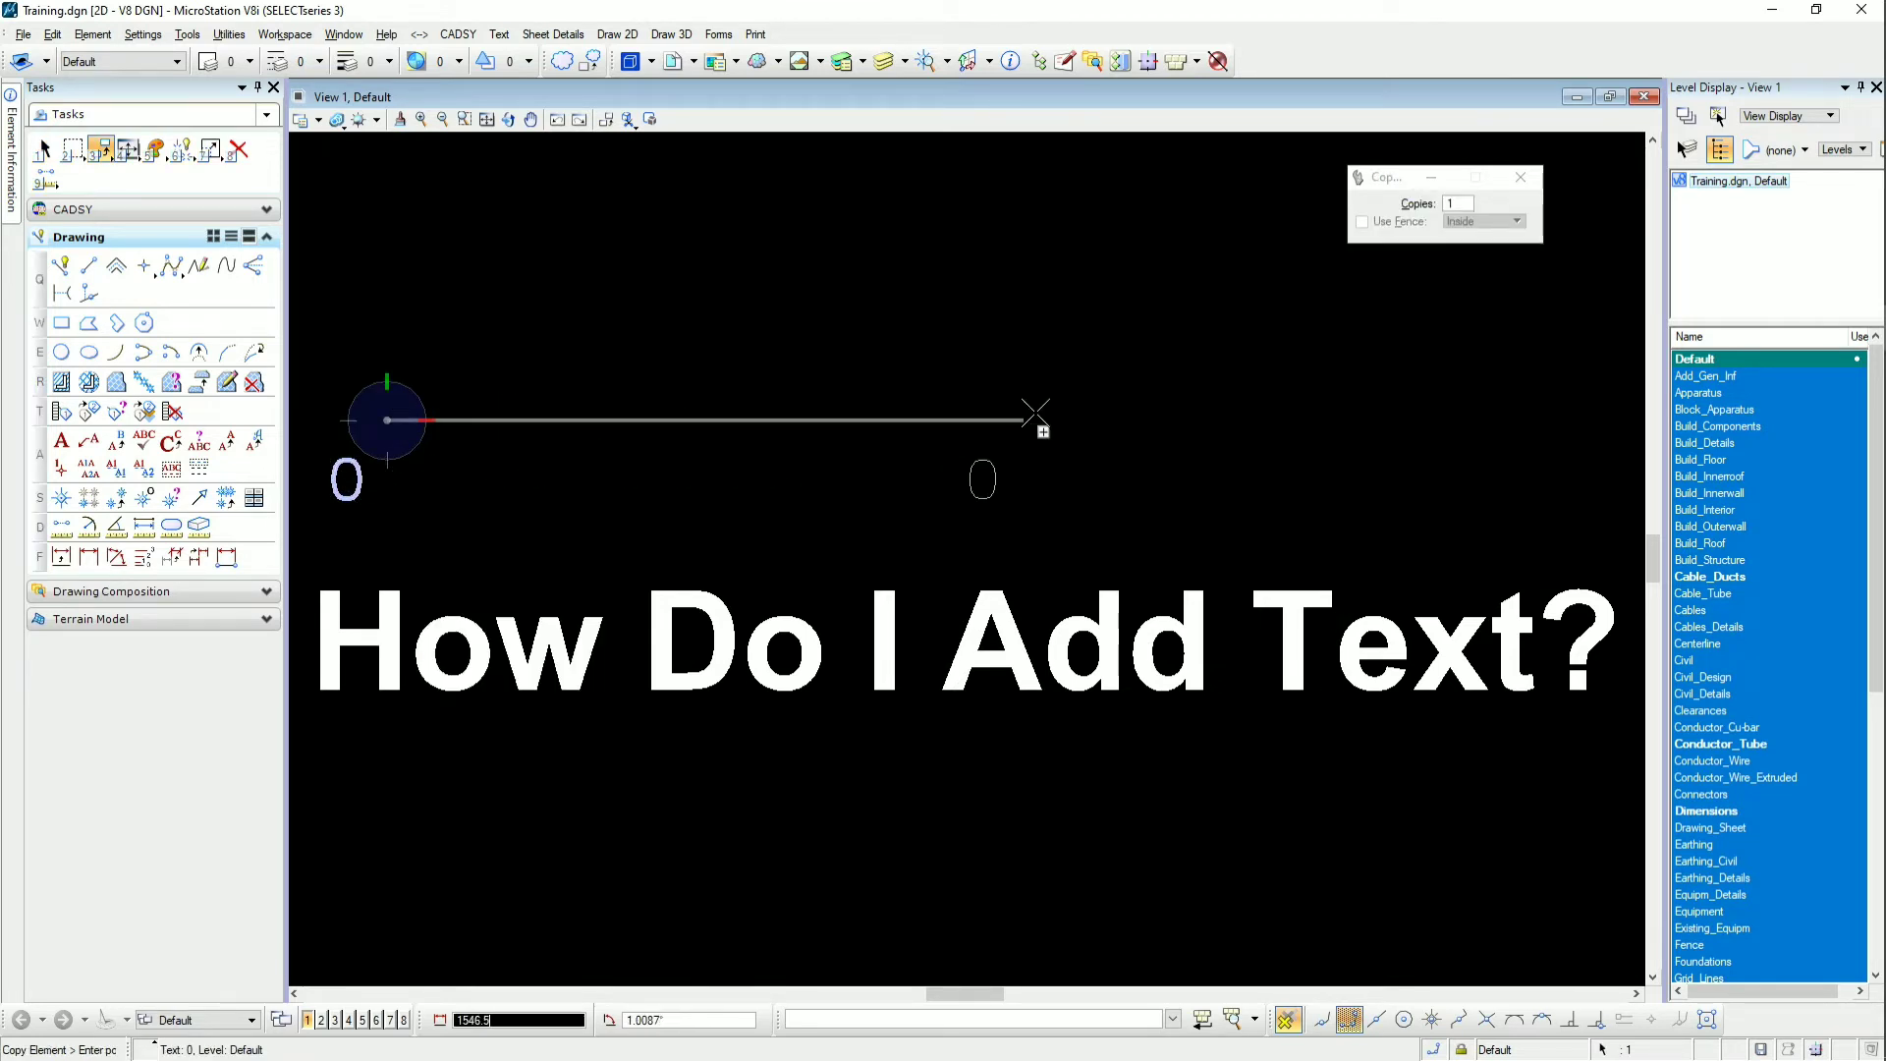
{"action": "key", "text": "Escape"}
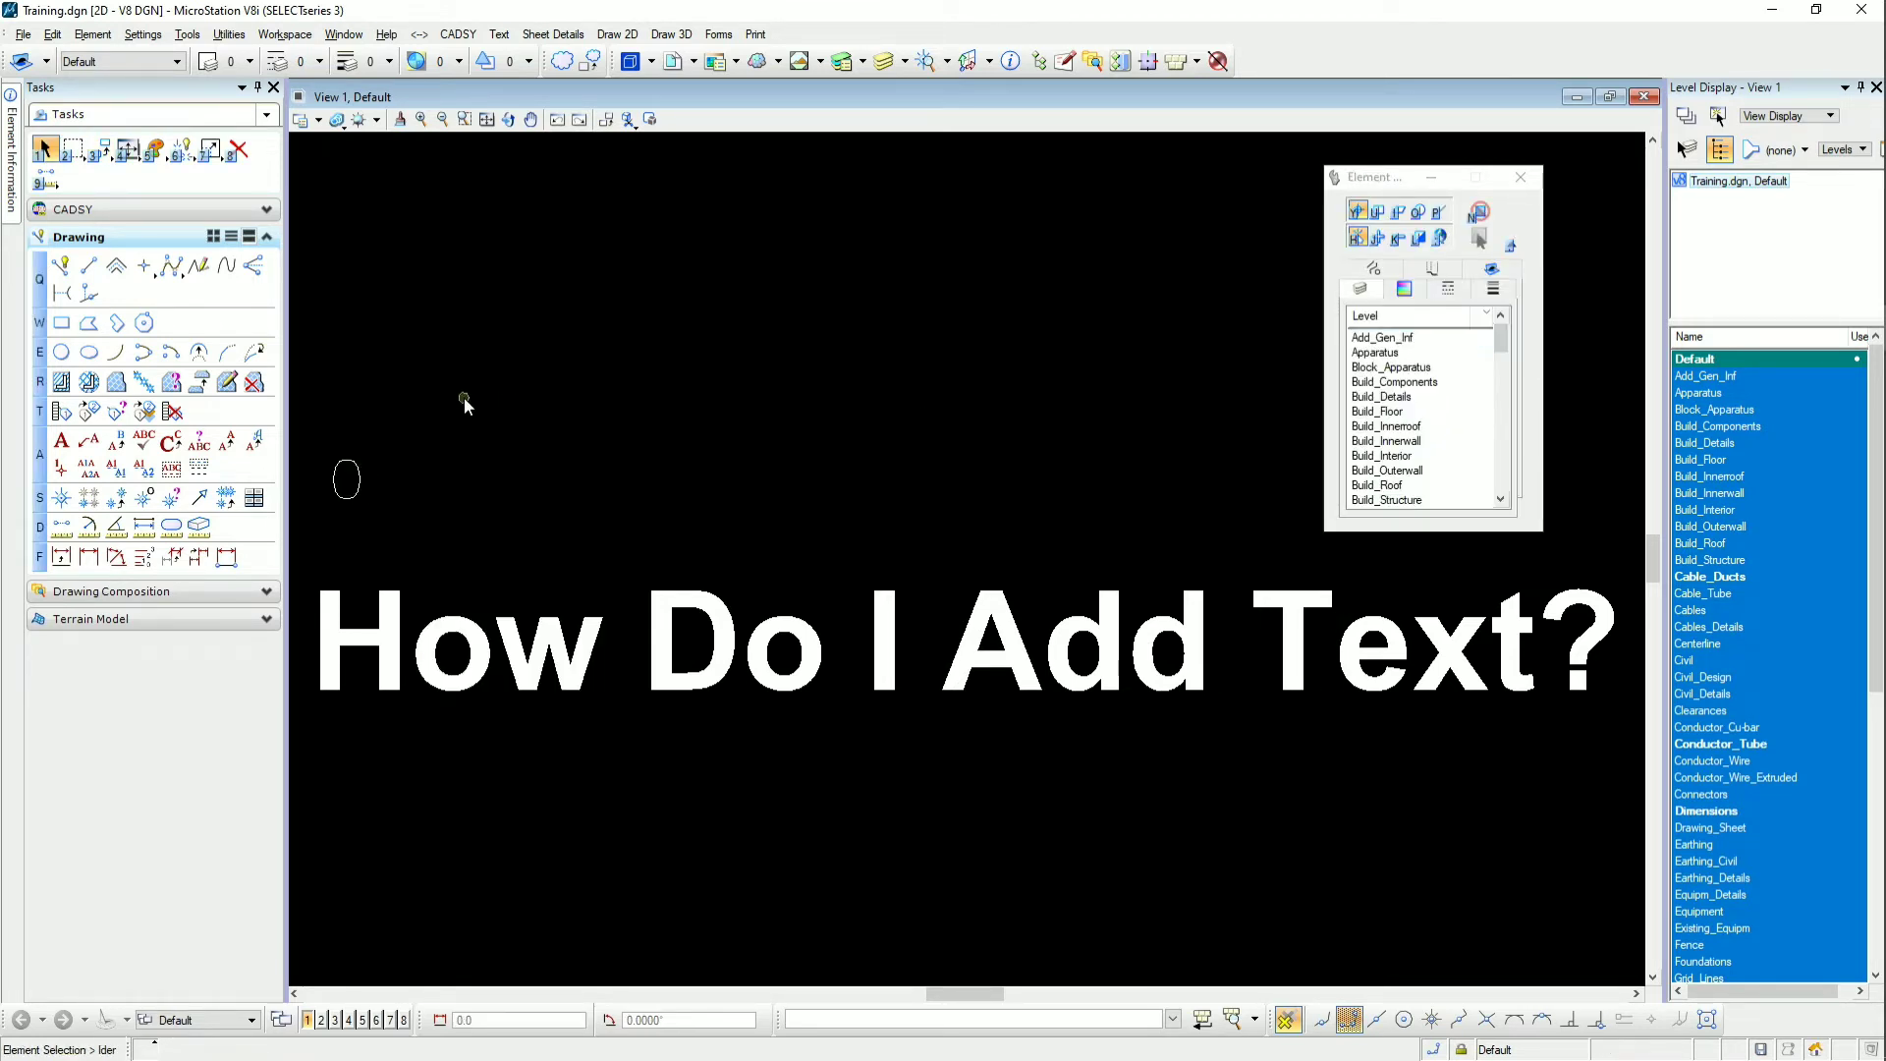
Use Copy/Increment Text with a tag increment of 1 on the 0 to place the numbers 1 through 11 in a horizontal row
{"action": "key", "text": "a"}
{"action": "left_click", "coordinate": [589, 661]}
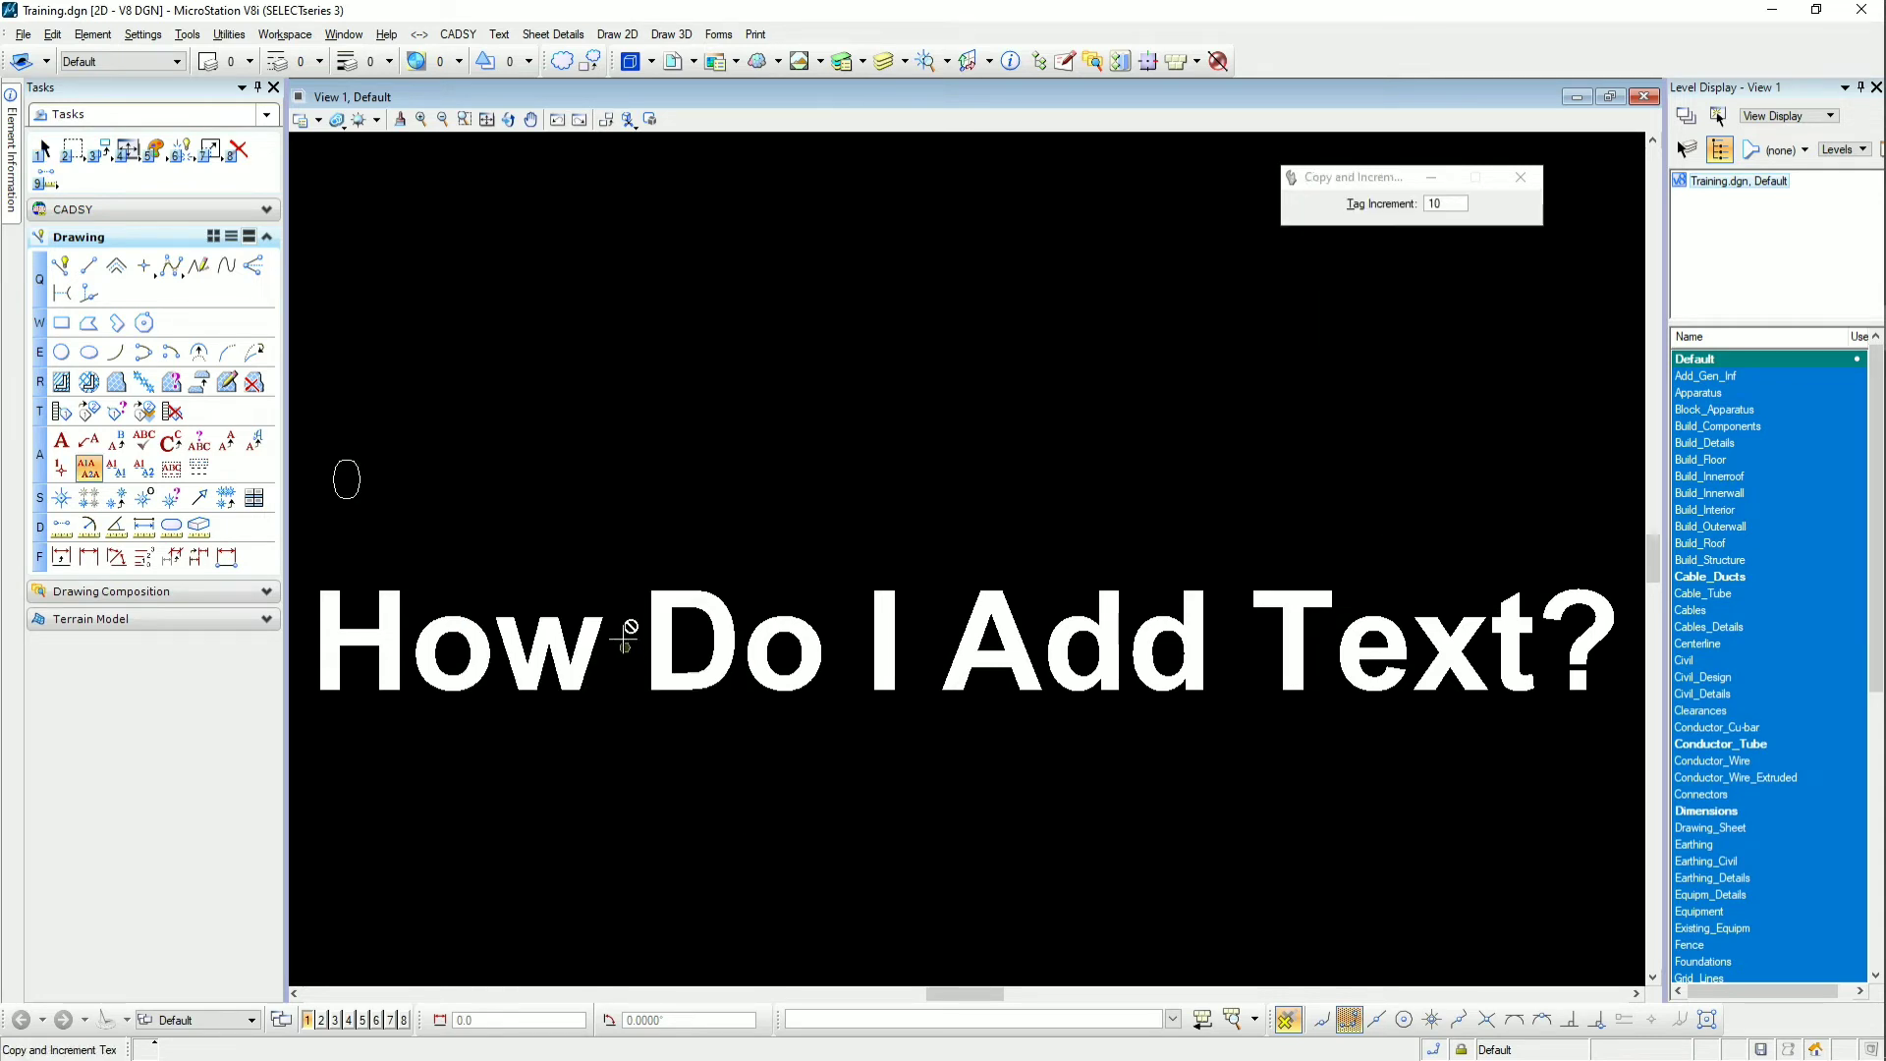
{"action": "double_click", "coordinate": [1436, 205]}
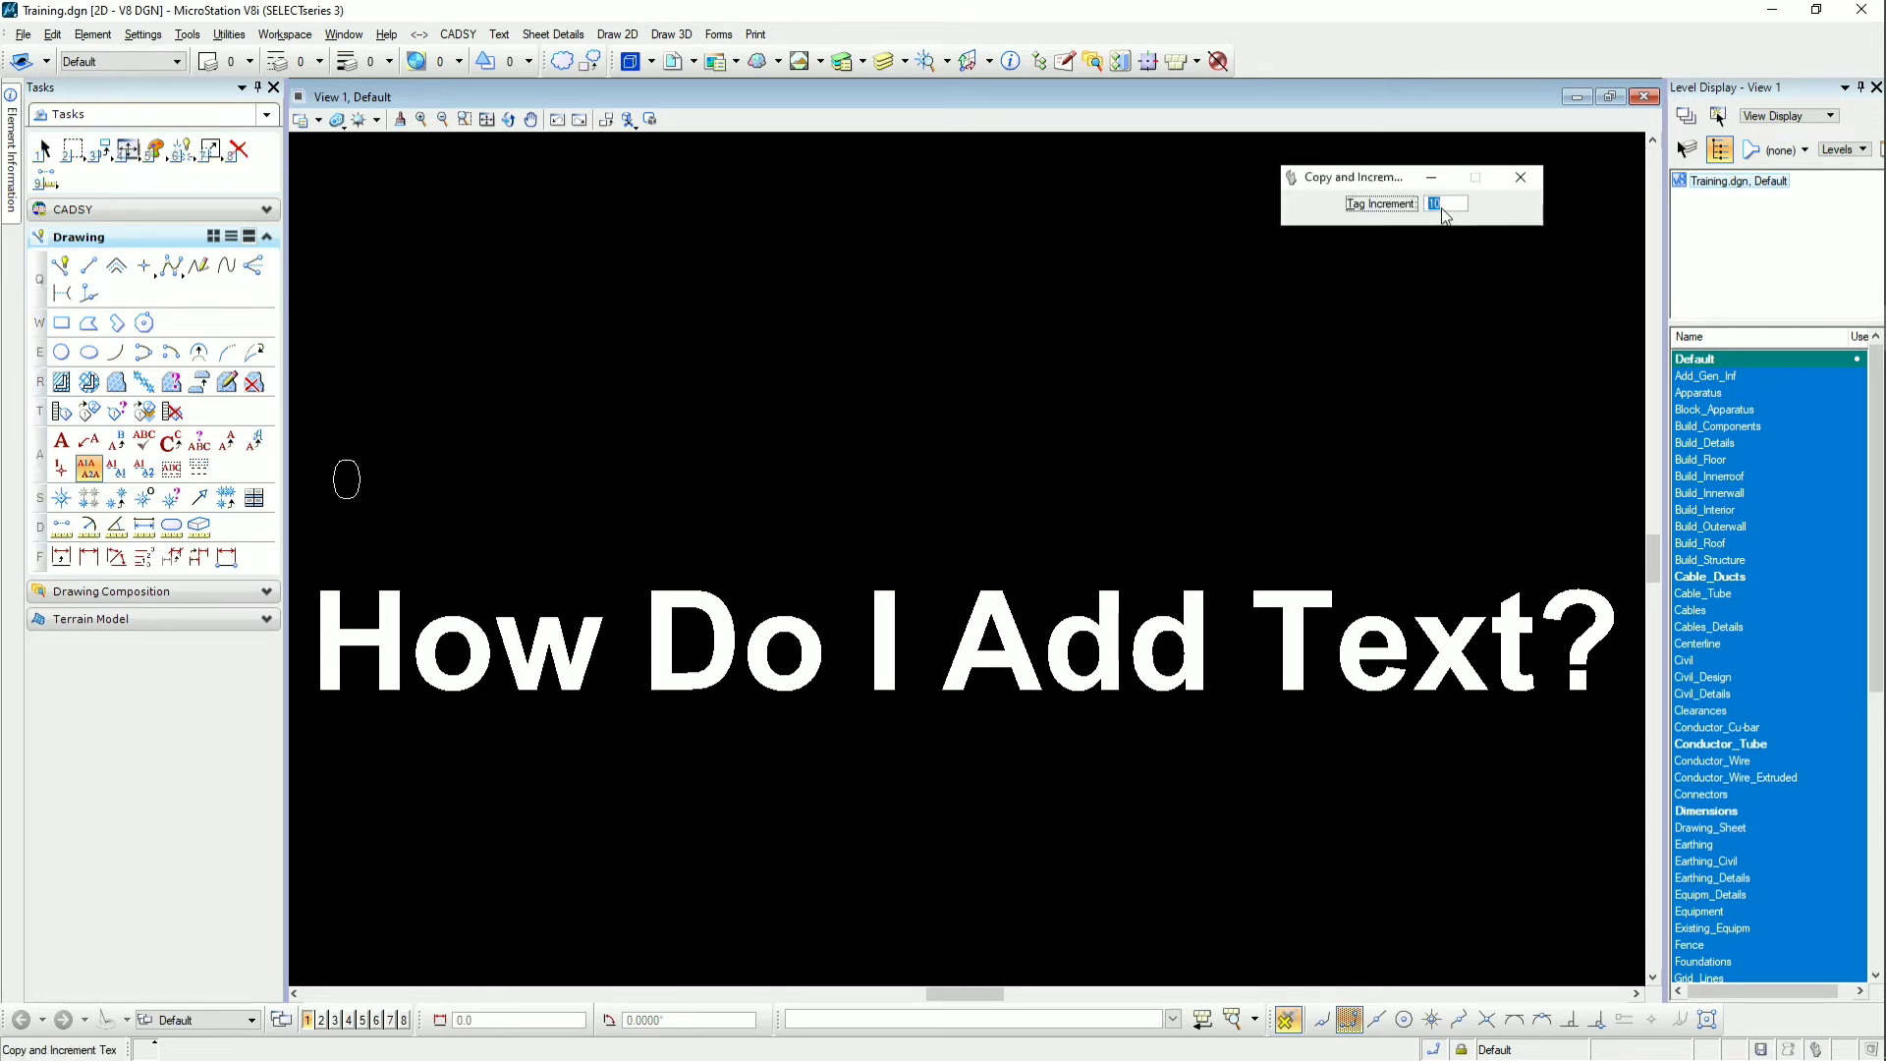
{"action": "type", "text": "1"}
{"action": "left_click", "coordinate": [328, 457]}
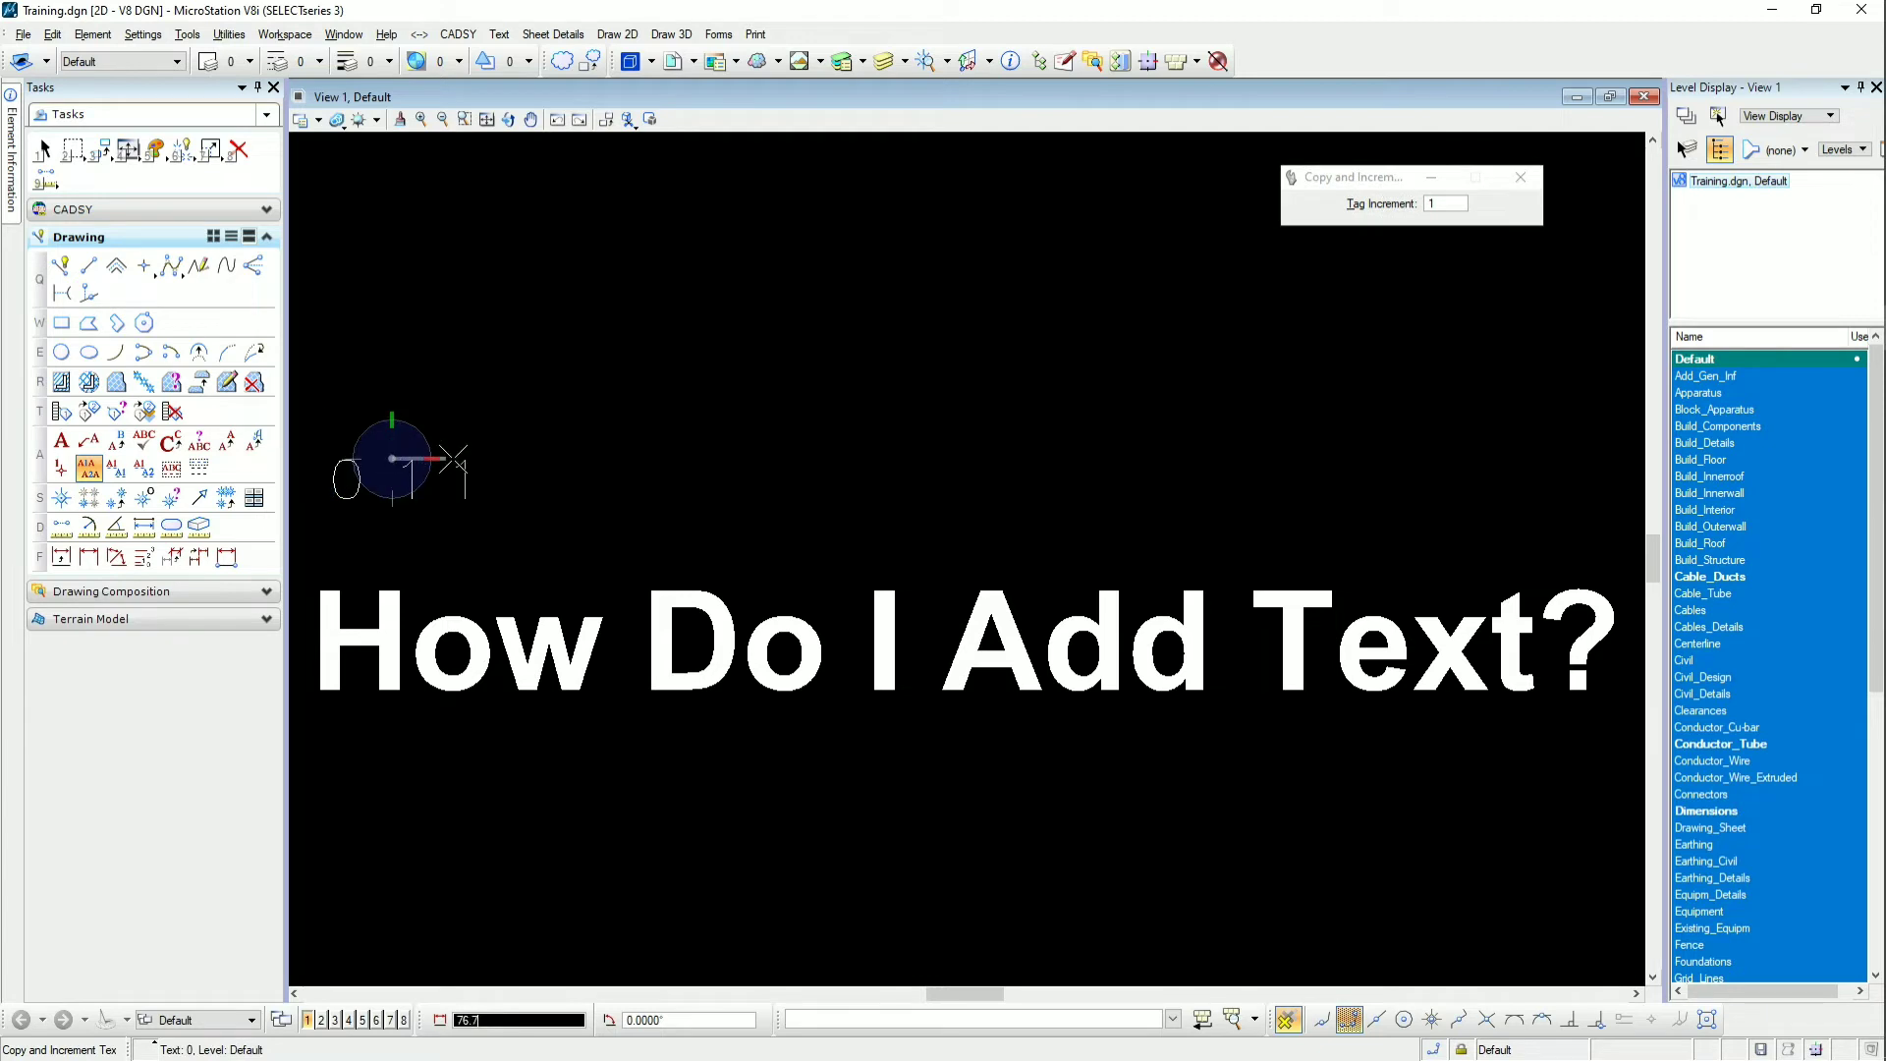
{"action": "left_click", "coordinate": [456, 458]}
{"action": "left_click", "coordinate": [523, 458]}
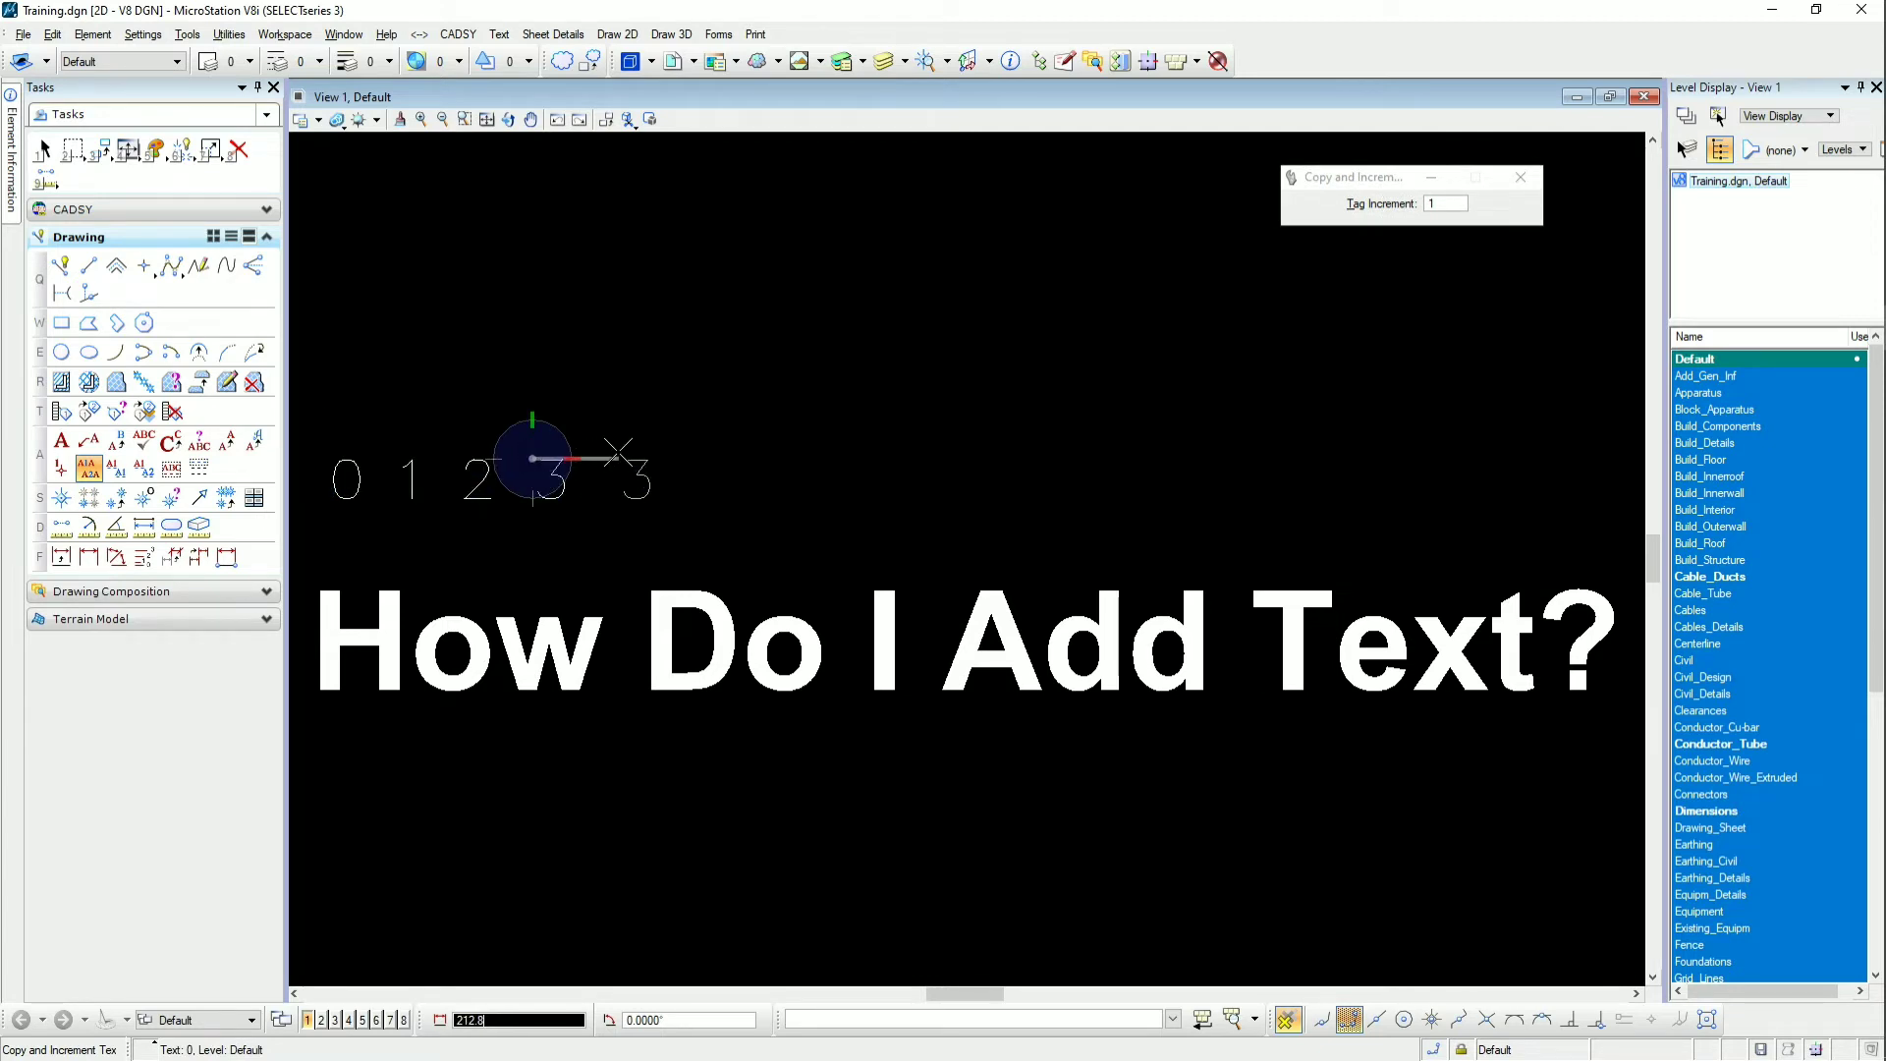
{"action": "left_click", "coordinate": [596, 458]}
{"action": "left_click", "coordinate": [619, 457]}
{"action": "left_click", "coordinate": [682, 458]}
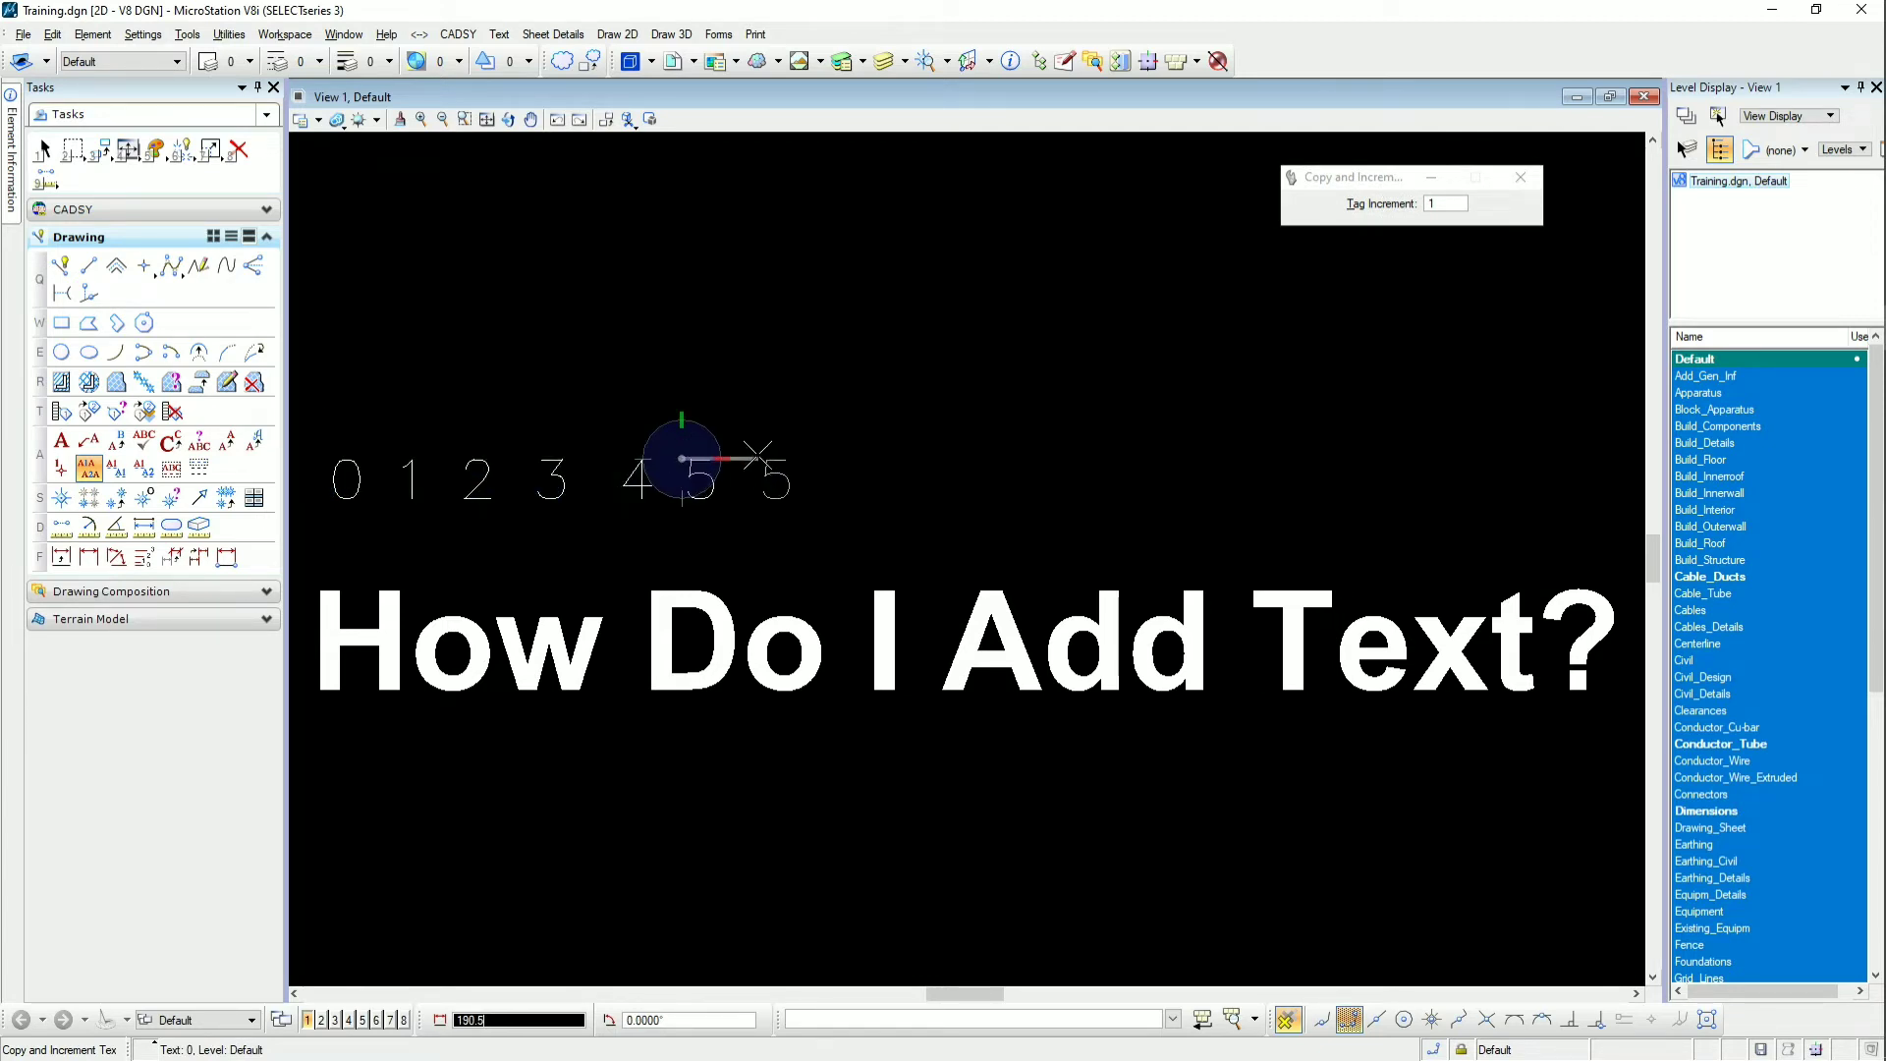
{"action": "left_click", "coordinate": [830, 458]}
{"action": "left_click", "coordinate": [924, 458]}
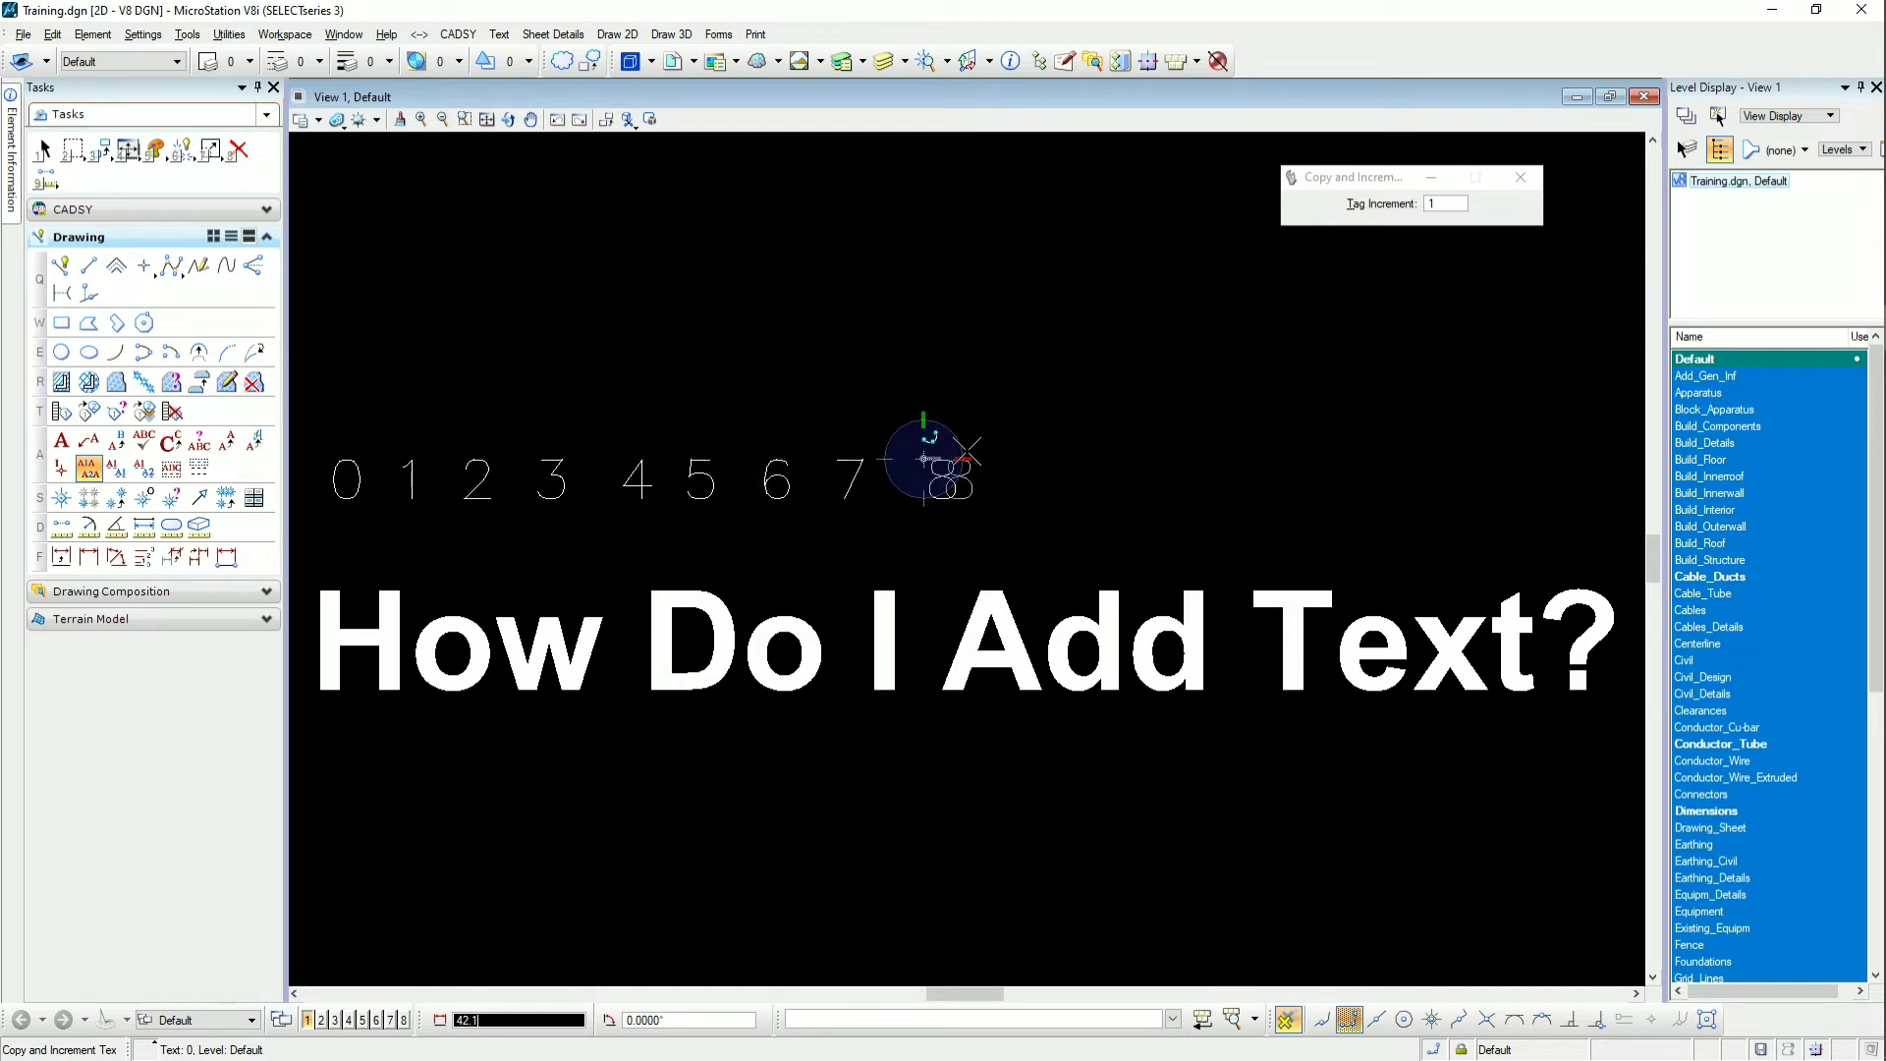
{"action": "left_click", "coordinate": [986, 457]}
{"action": "left_click", "coordinate": [1044, 458]}
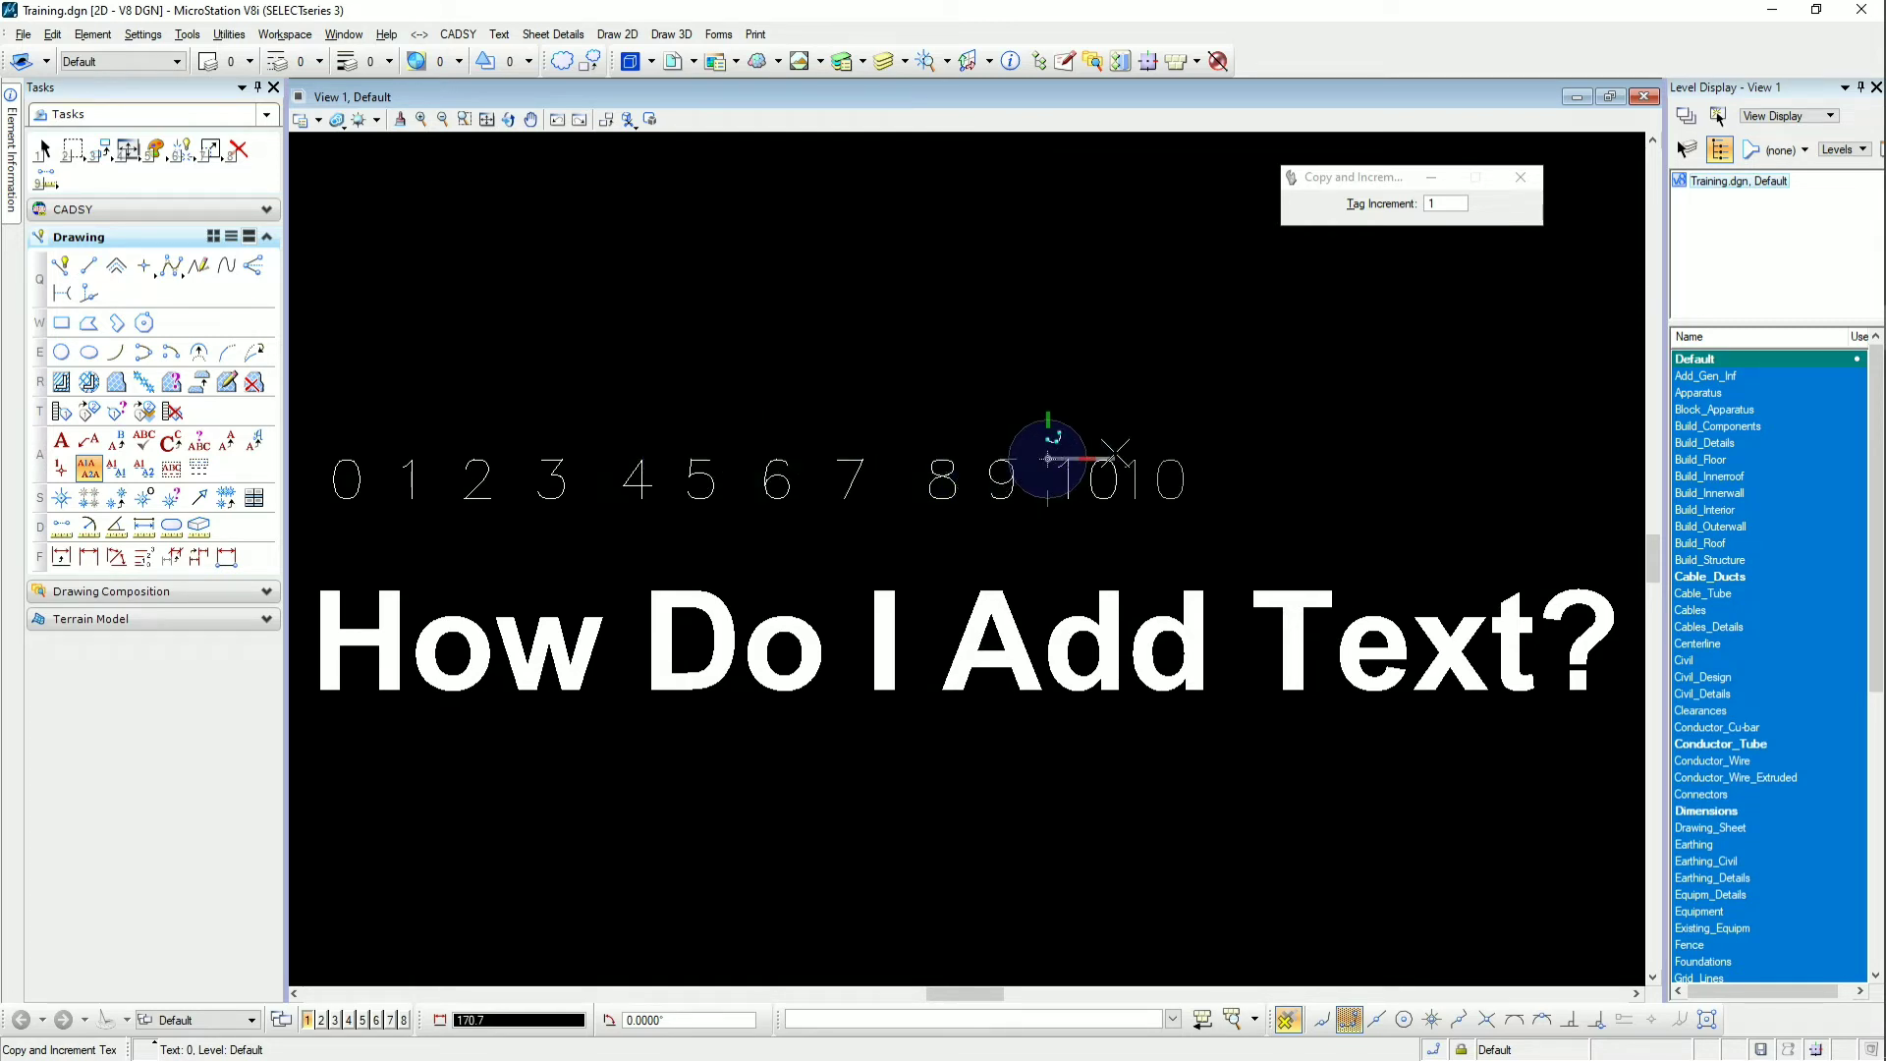
{"action": "left_click", "coordinate": [1133, 458]}
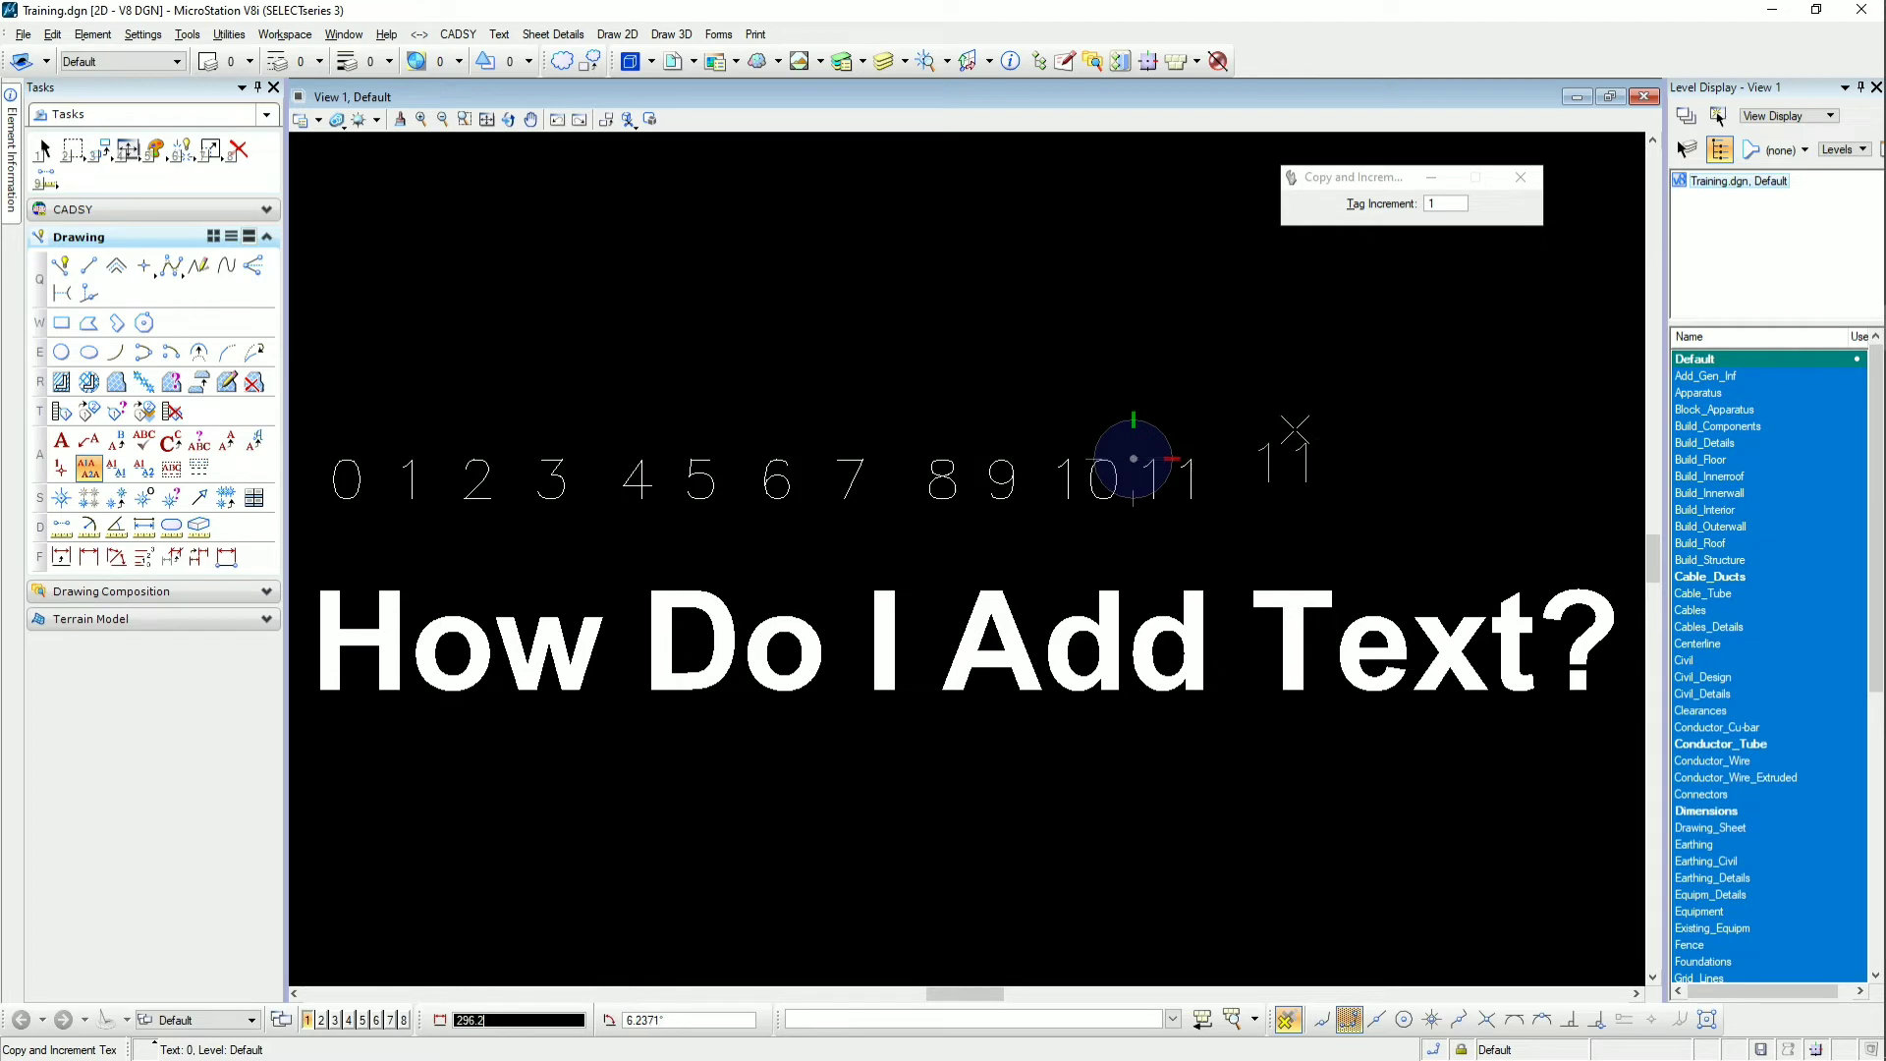
Set the tag increment to 2 and continue the number row with 13 and 15
{"action": "left_click", "coordinate": [1437, 206]}
{"action": "left_click_drag", "start_coordinate": [1437, 212], "coordinate": [1430, 209]}
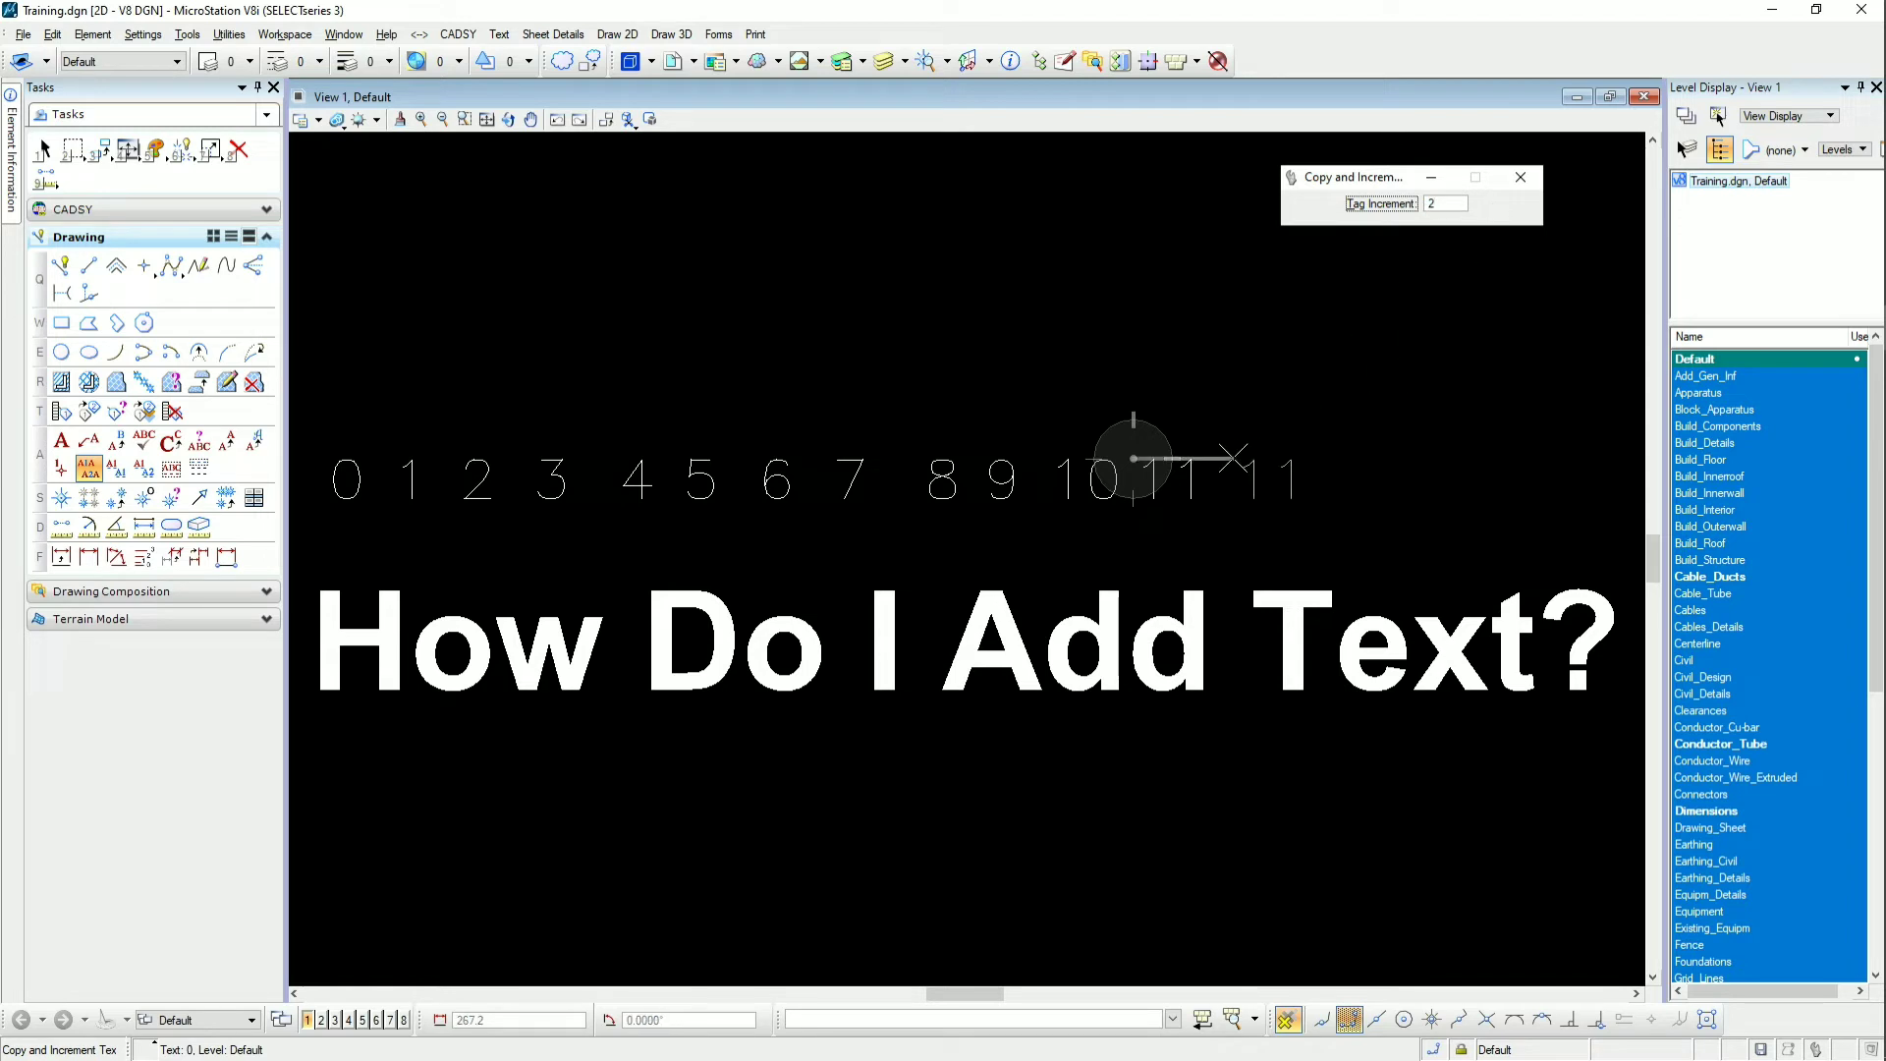
{"action": "left_click", "coordinate": [1230, 459]}
{"action": "left_click", "coordinate": [1324, 459]}
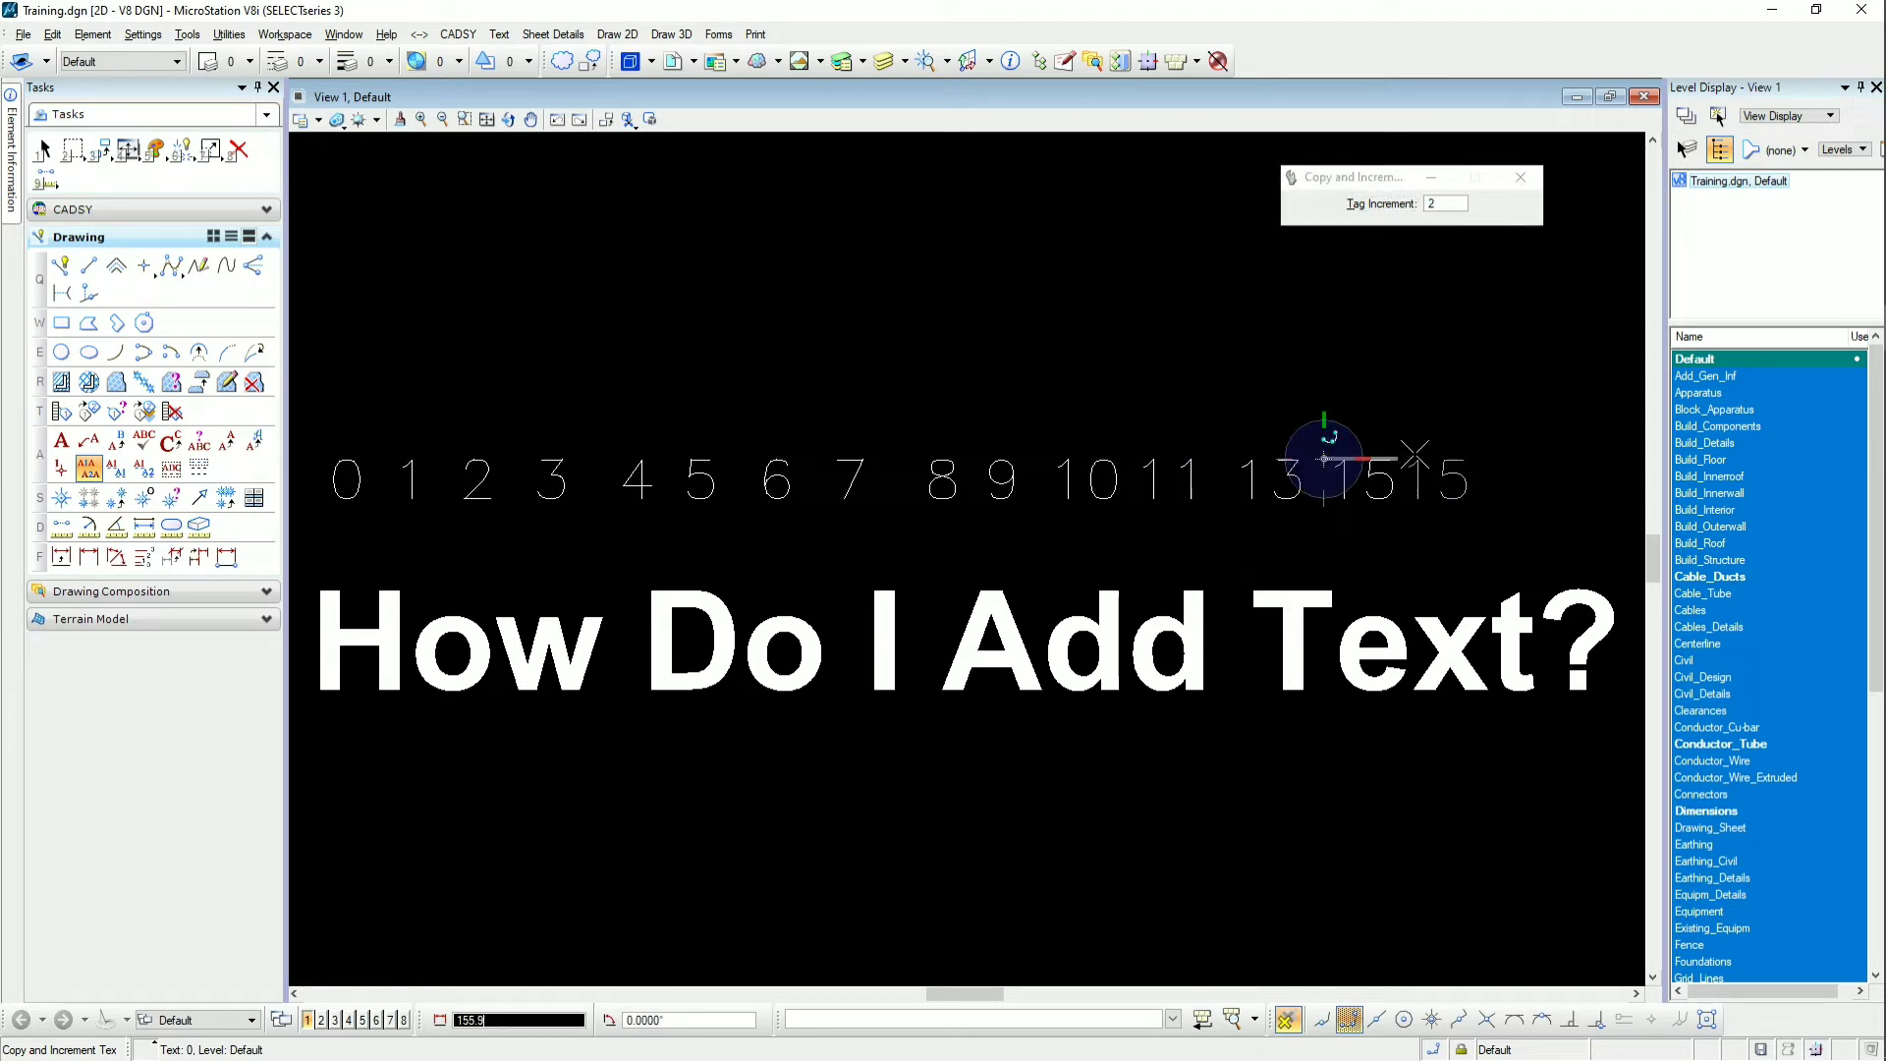
Continue the number row with 17 and 19, and add 20 at its end using a tag increment of 1
{"action": "left_click", "coordinate": [1433, 459]}
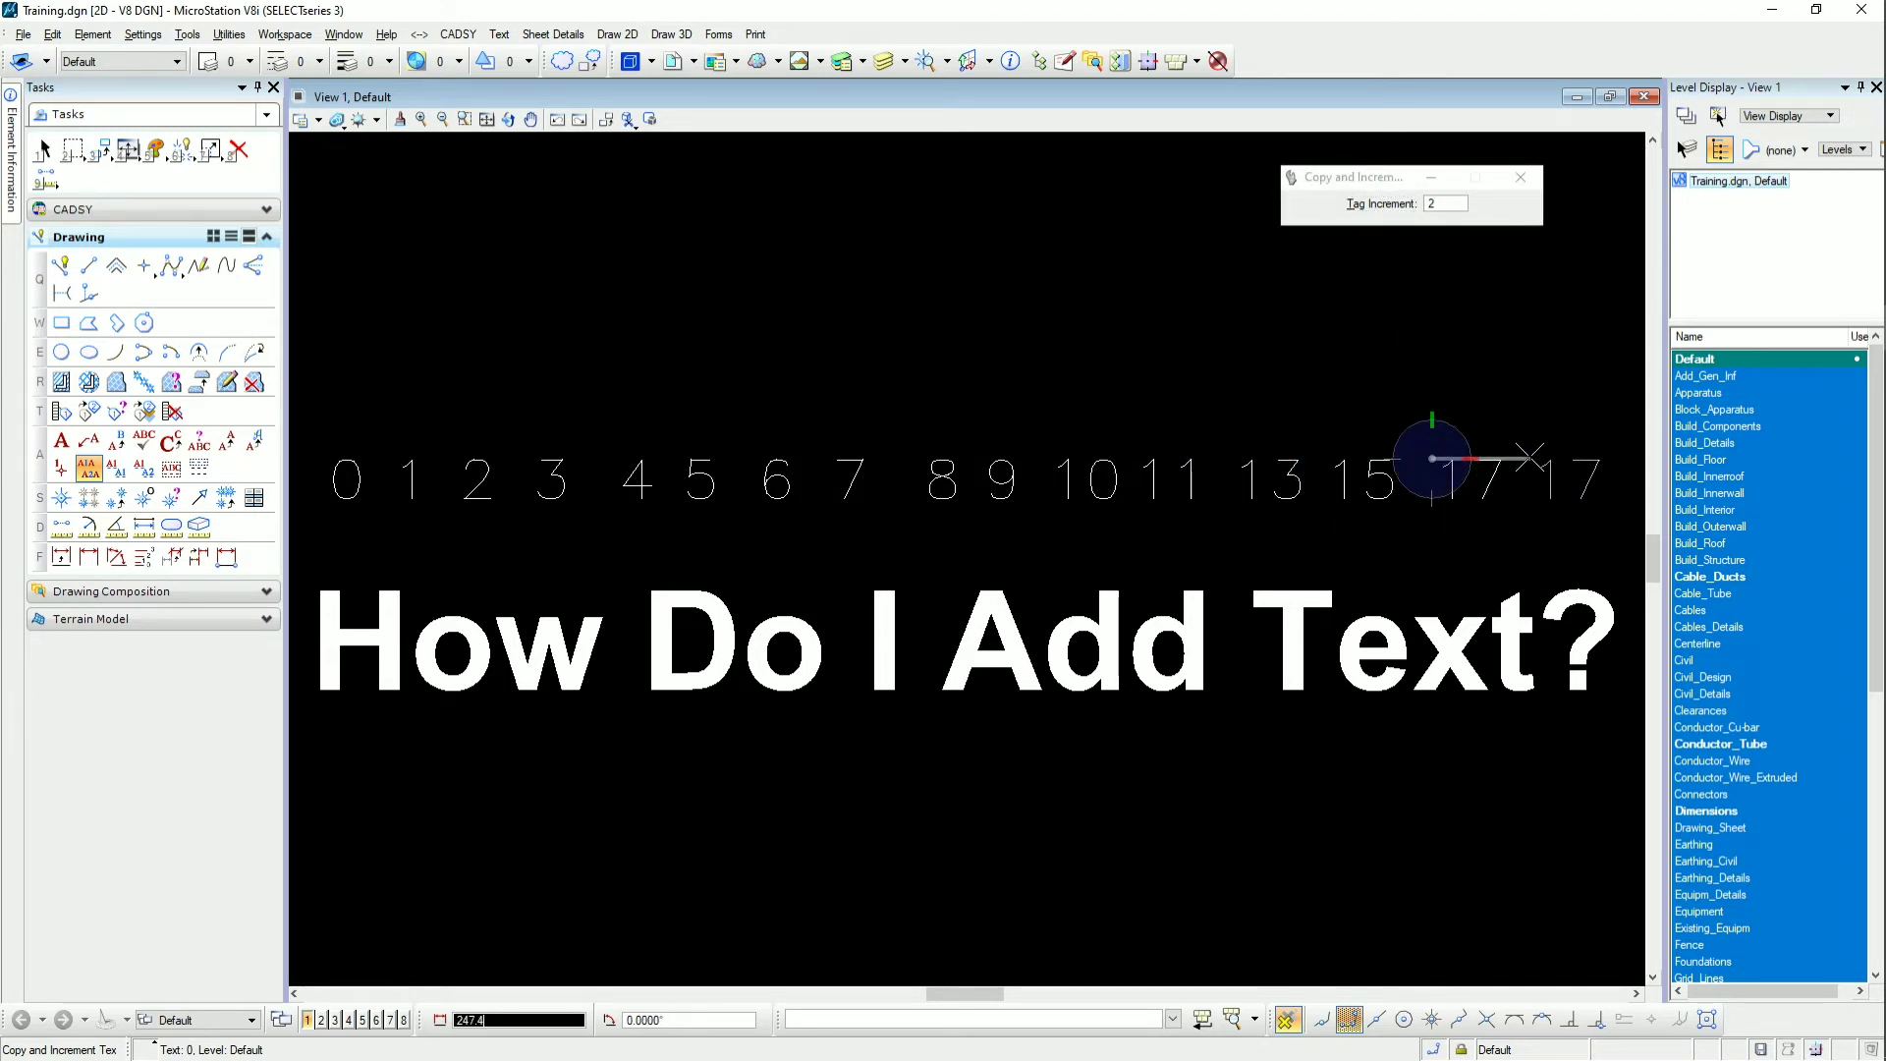
{"action": "left_click", "coordinate": [1530, 459]}
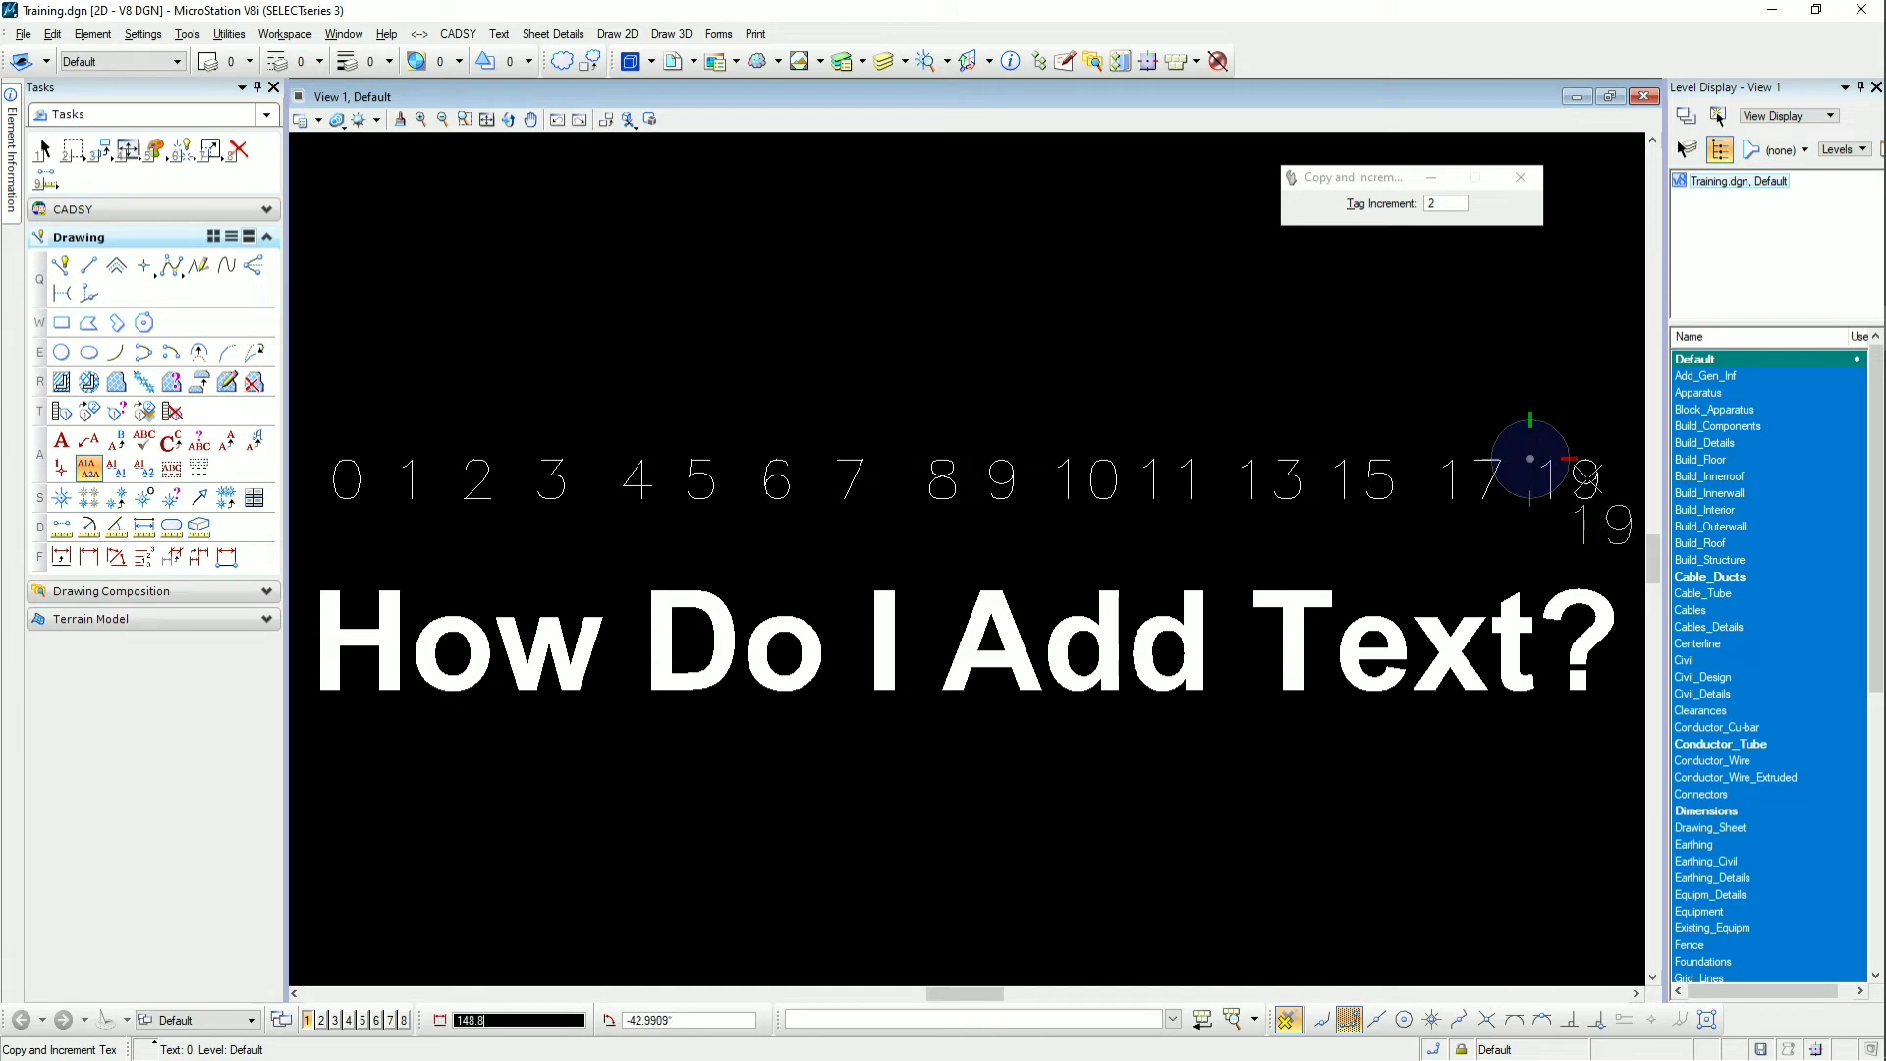
{"action": "left_click", "coordinate": [1434, 207]}
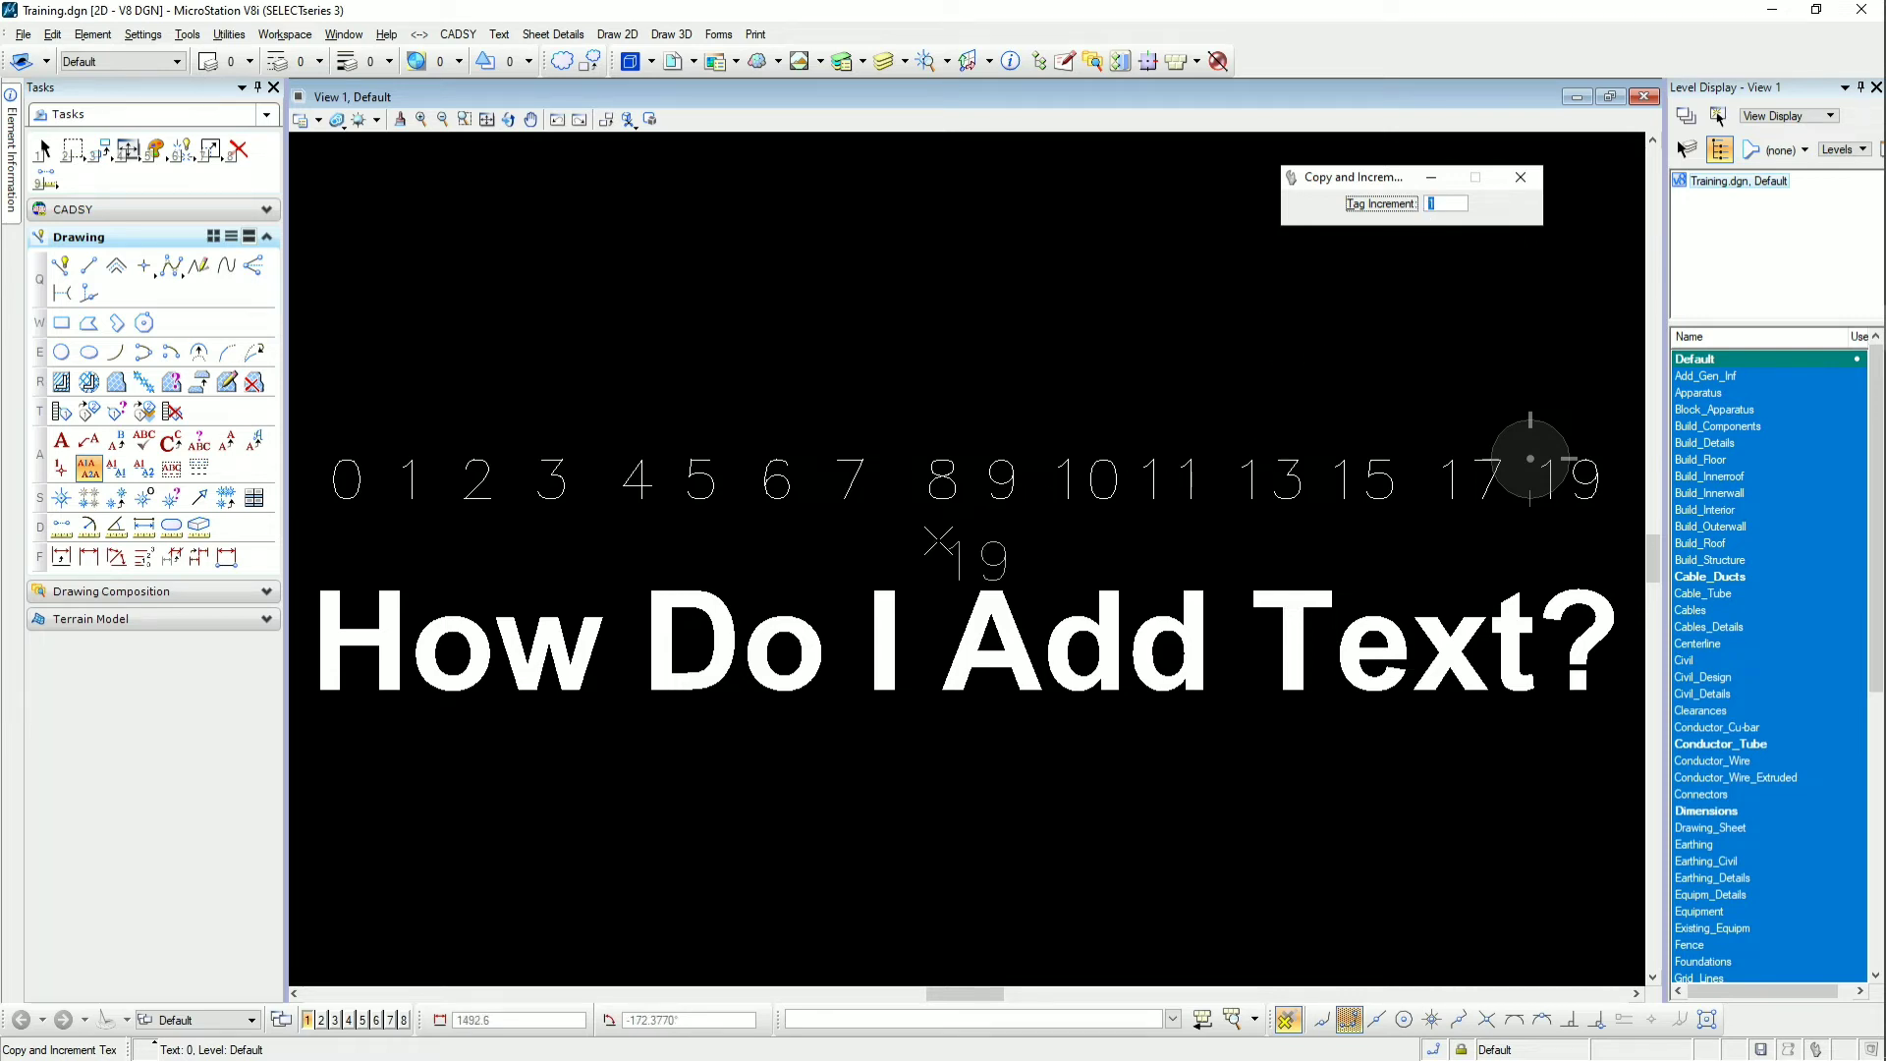
{"action": "scroll", "coordinate": [935, 539], "scroll_direction": "down", "scroll_amount": 2}
{"action": "scroll", "coordinate": [1347, 534], "scroll_direction": "up", "scroll_amount": 5}
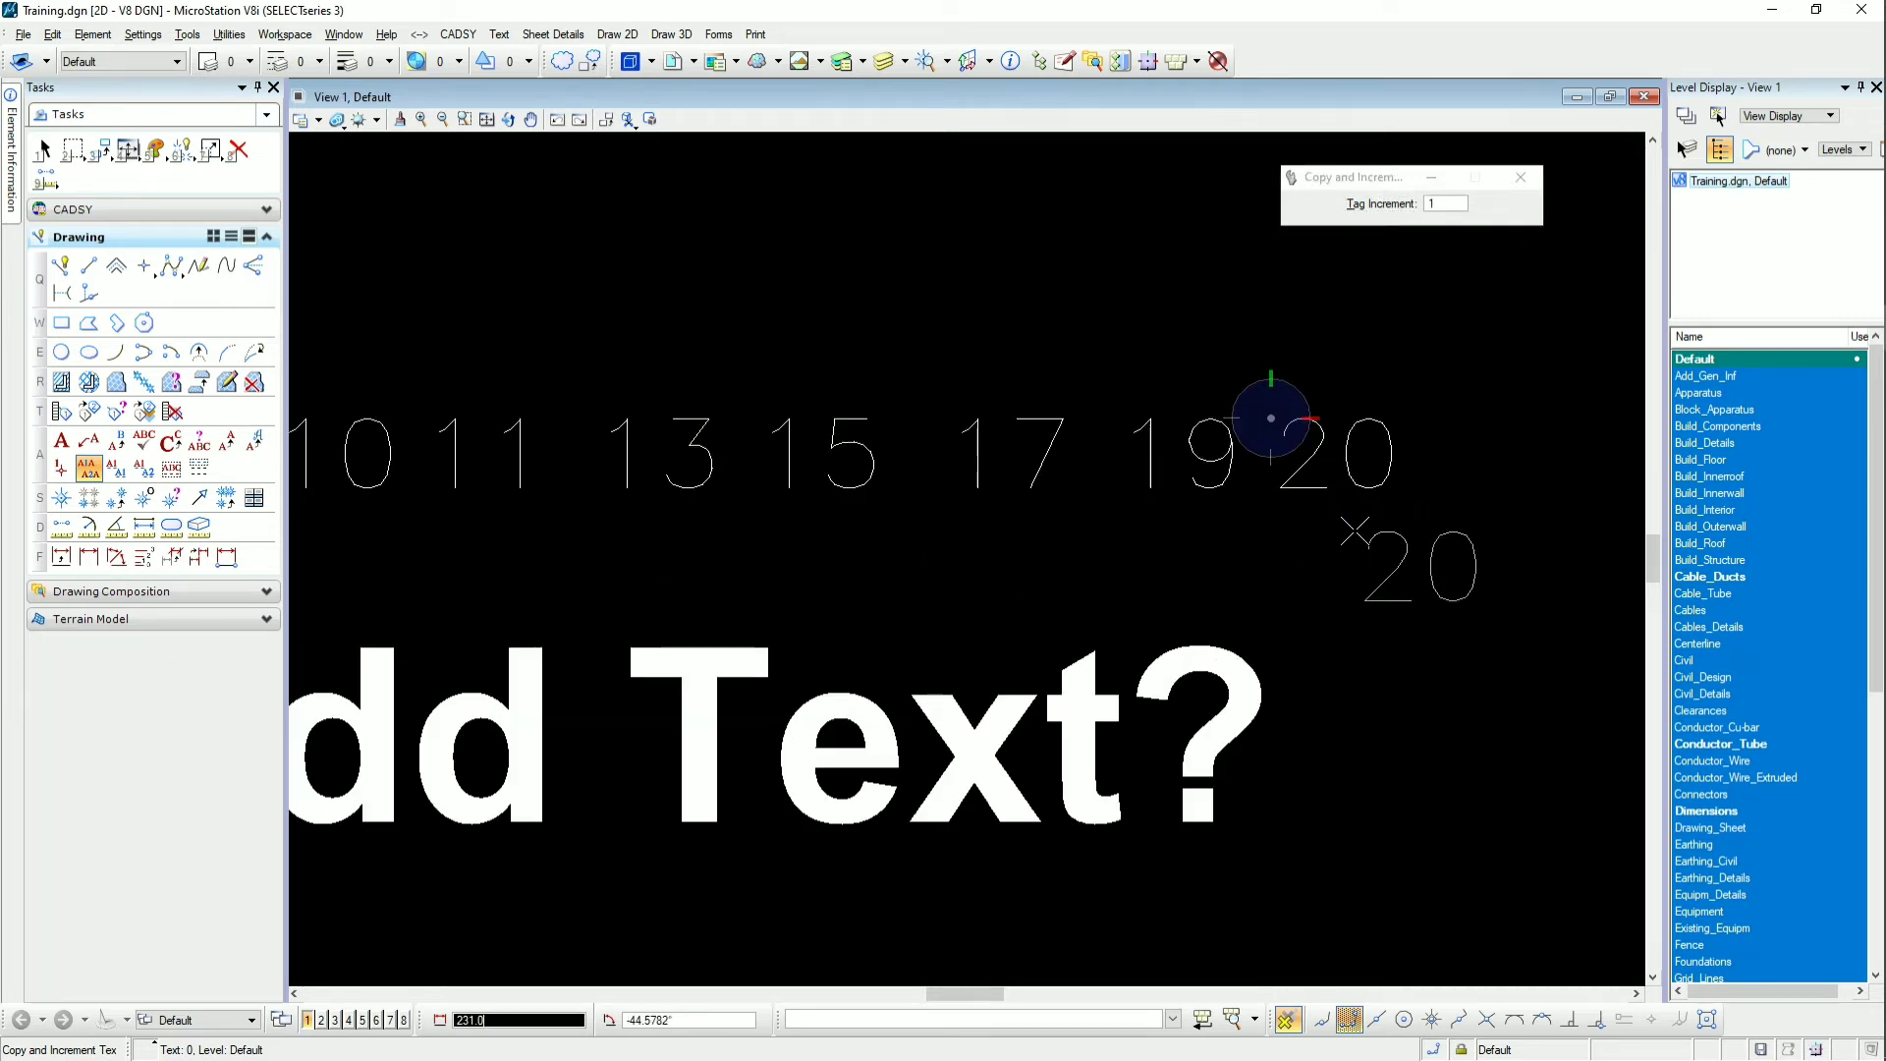
Set the tag increment to 10 and place 30, 40 and 50 in a column below the 20
{"action": "left_click", "coordinate": [1433, 206]}
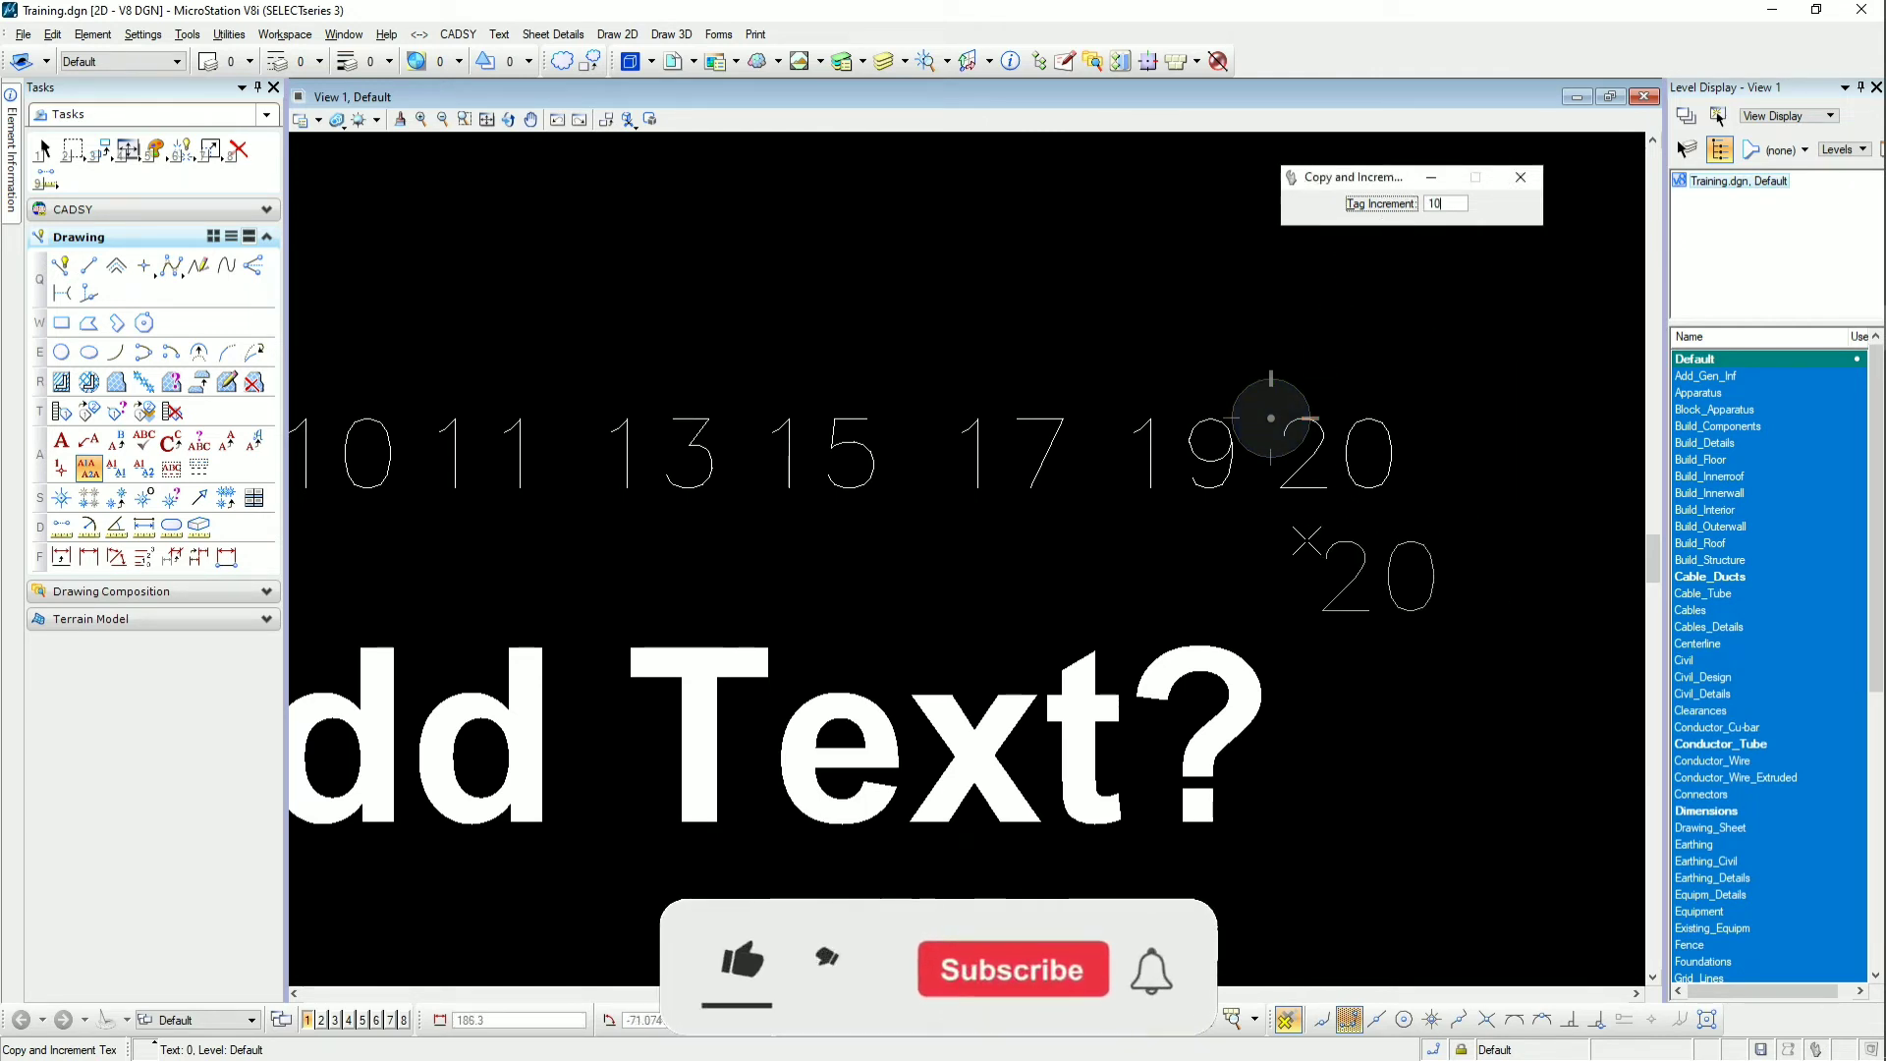
{"action": "left_click", "coordinate": [1271, 535]}
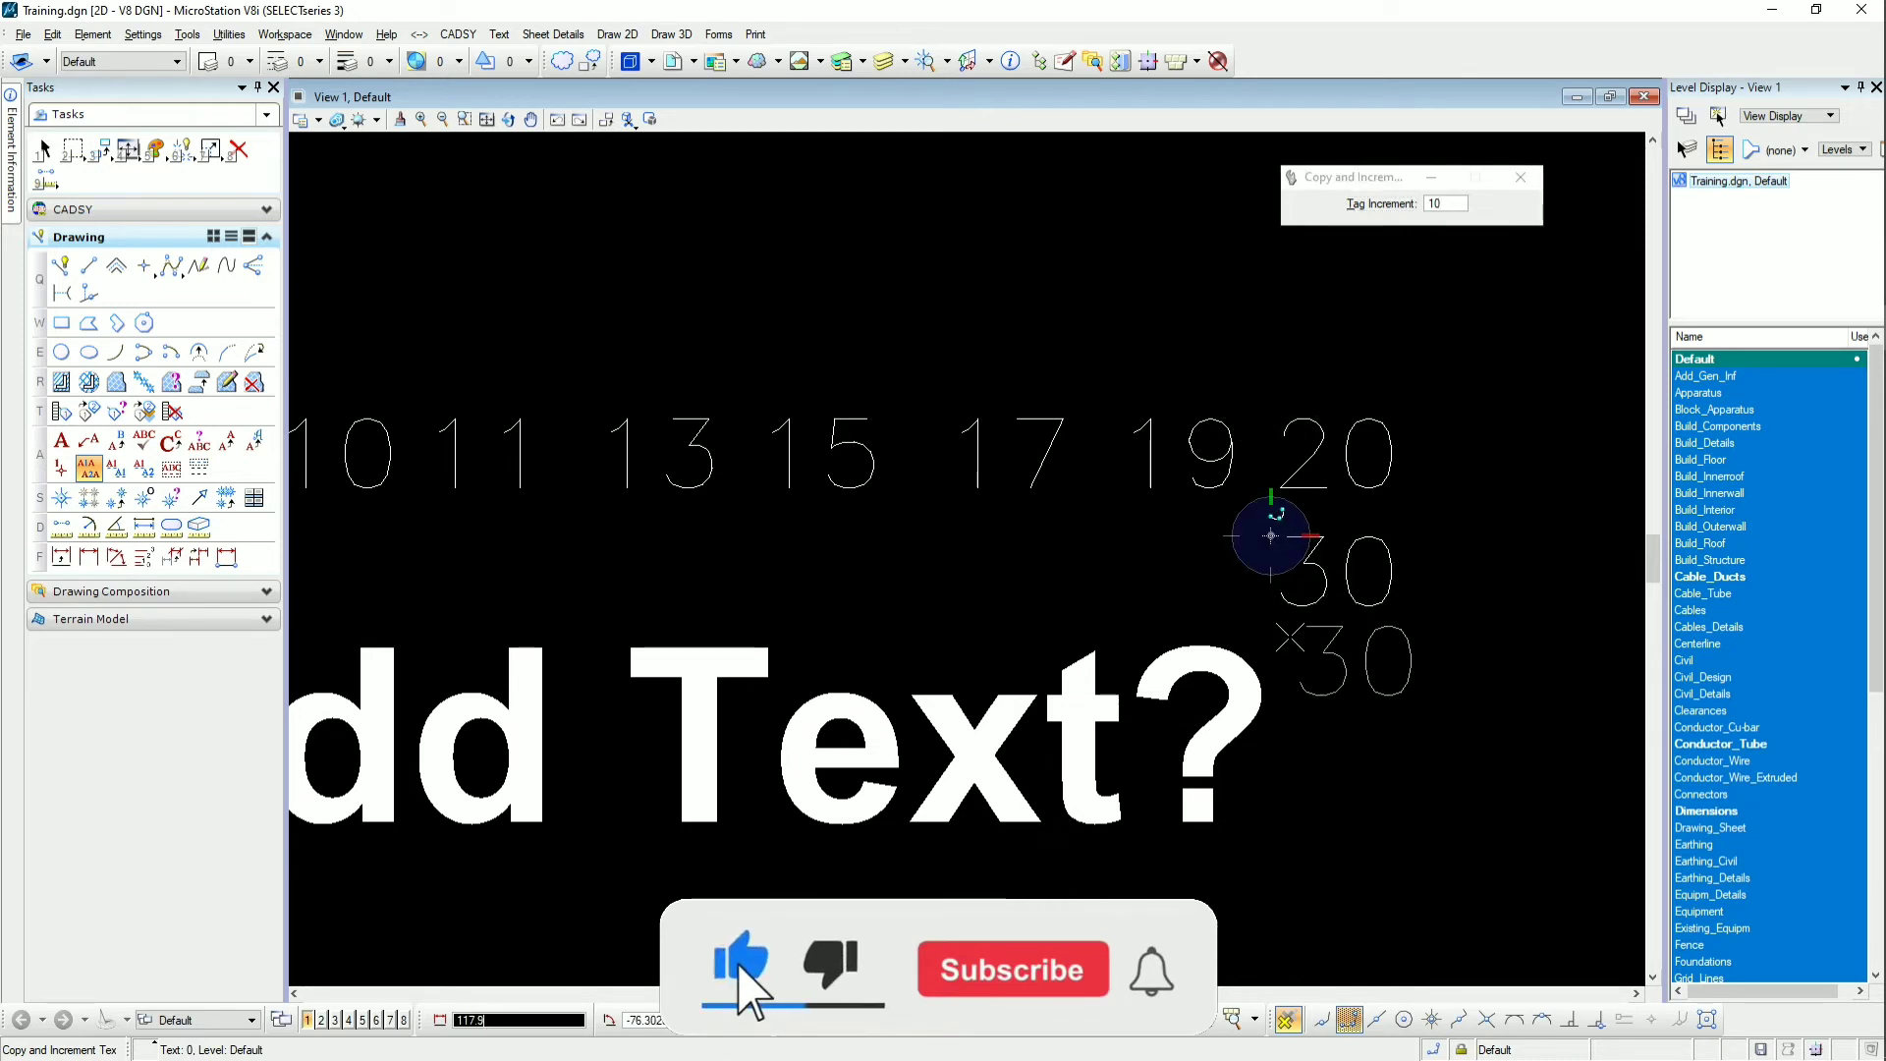
{"action": "left_click", "coordinate": [1271, 644]}
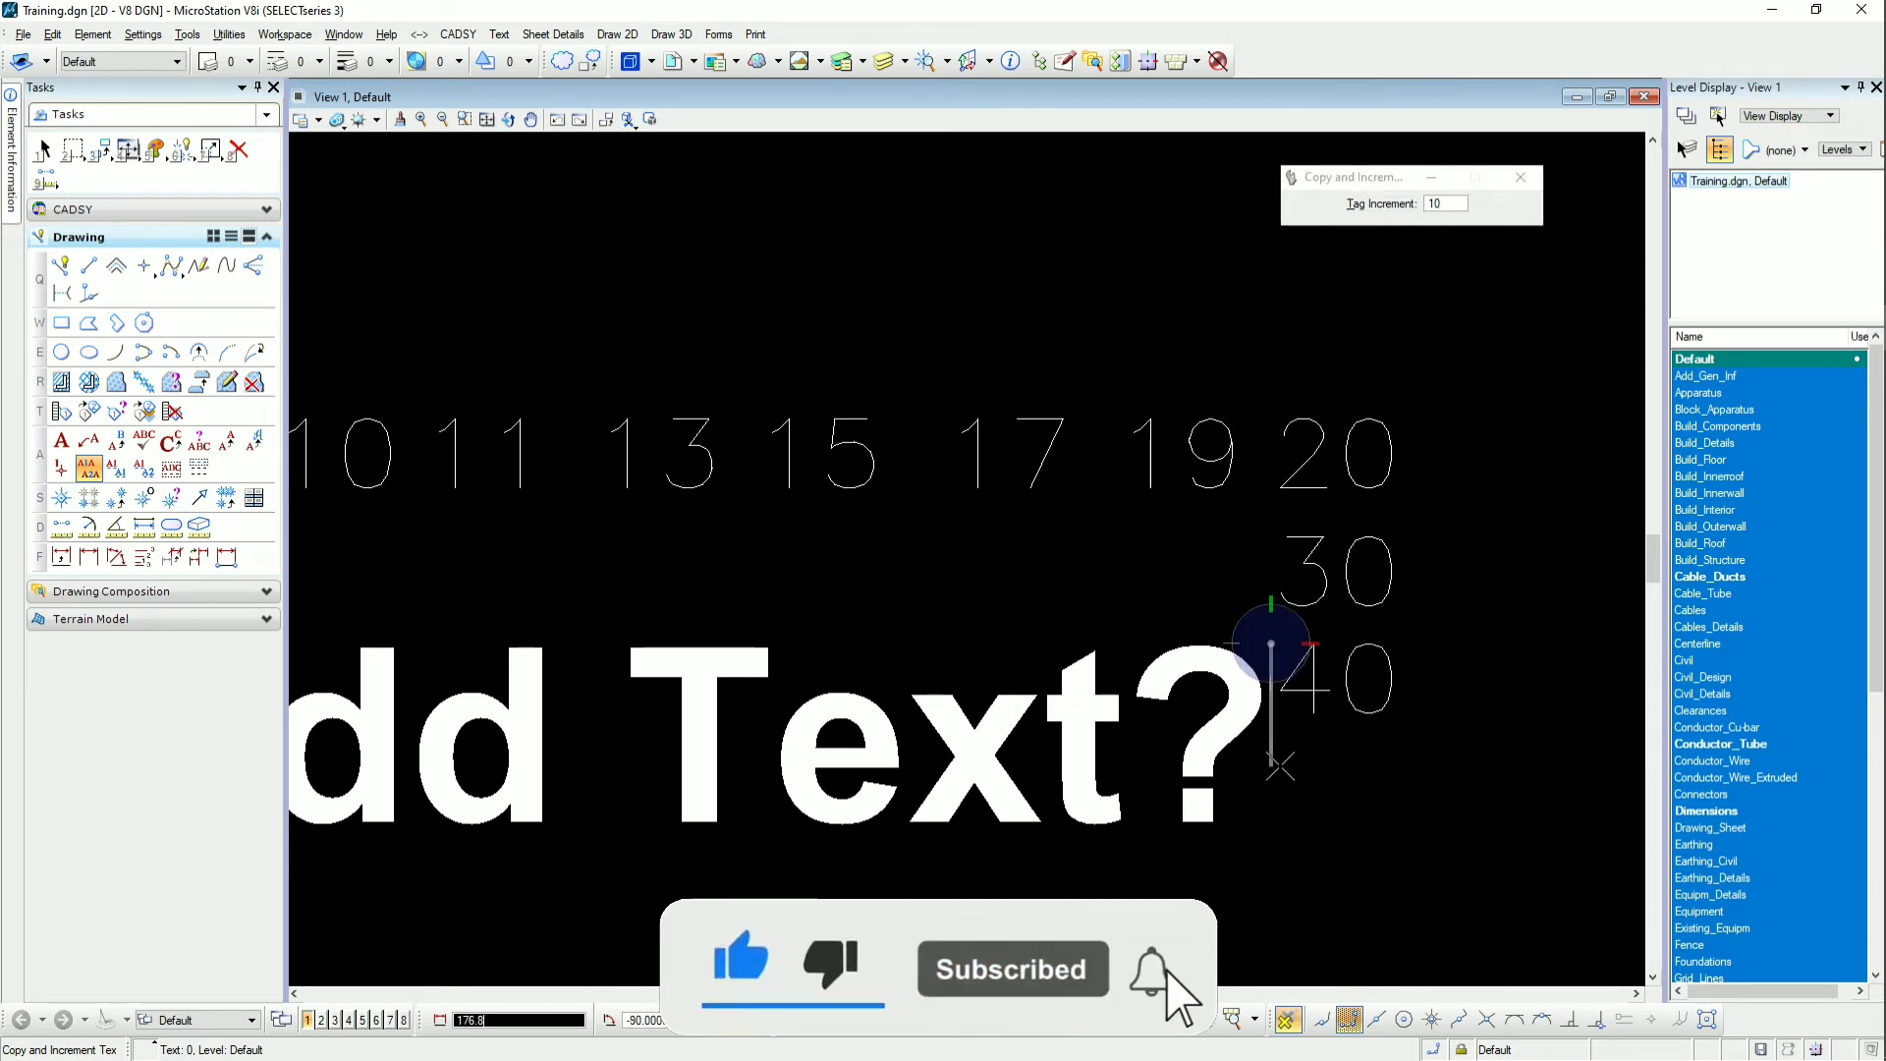
{"action": "left_click", "coordinate": [1271, 755]}
{"action": "scroll", "coordinate": [1277, 747], "scroll_direction": "down", "scroll_amount": 1}
{"action": "scroll", "coordinate": [1320, 725], "scroll_direction": "down", "scroll_amount": 2}
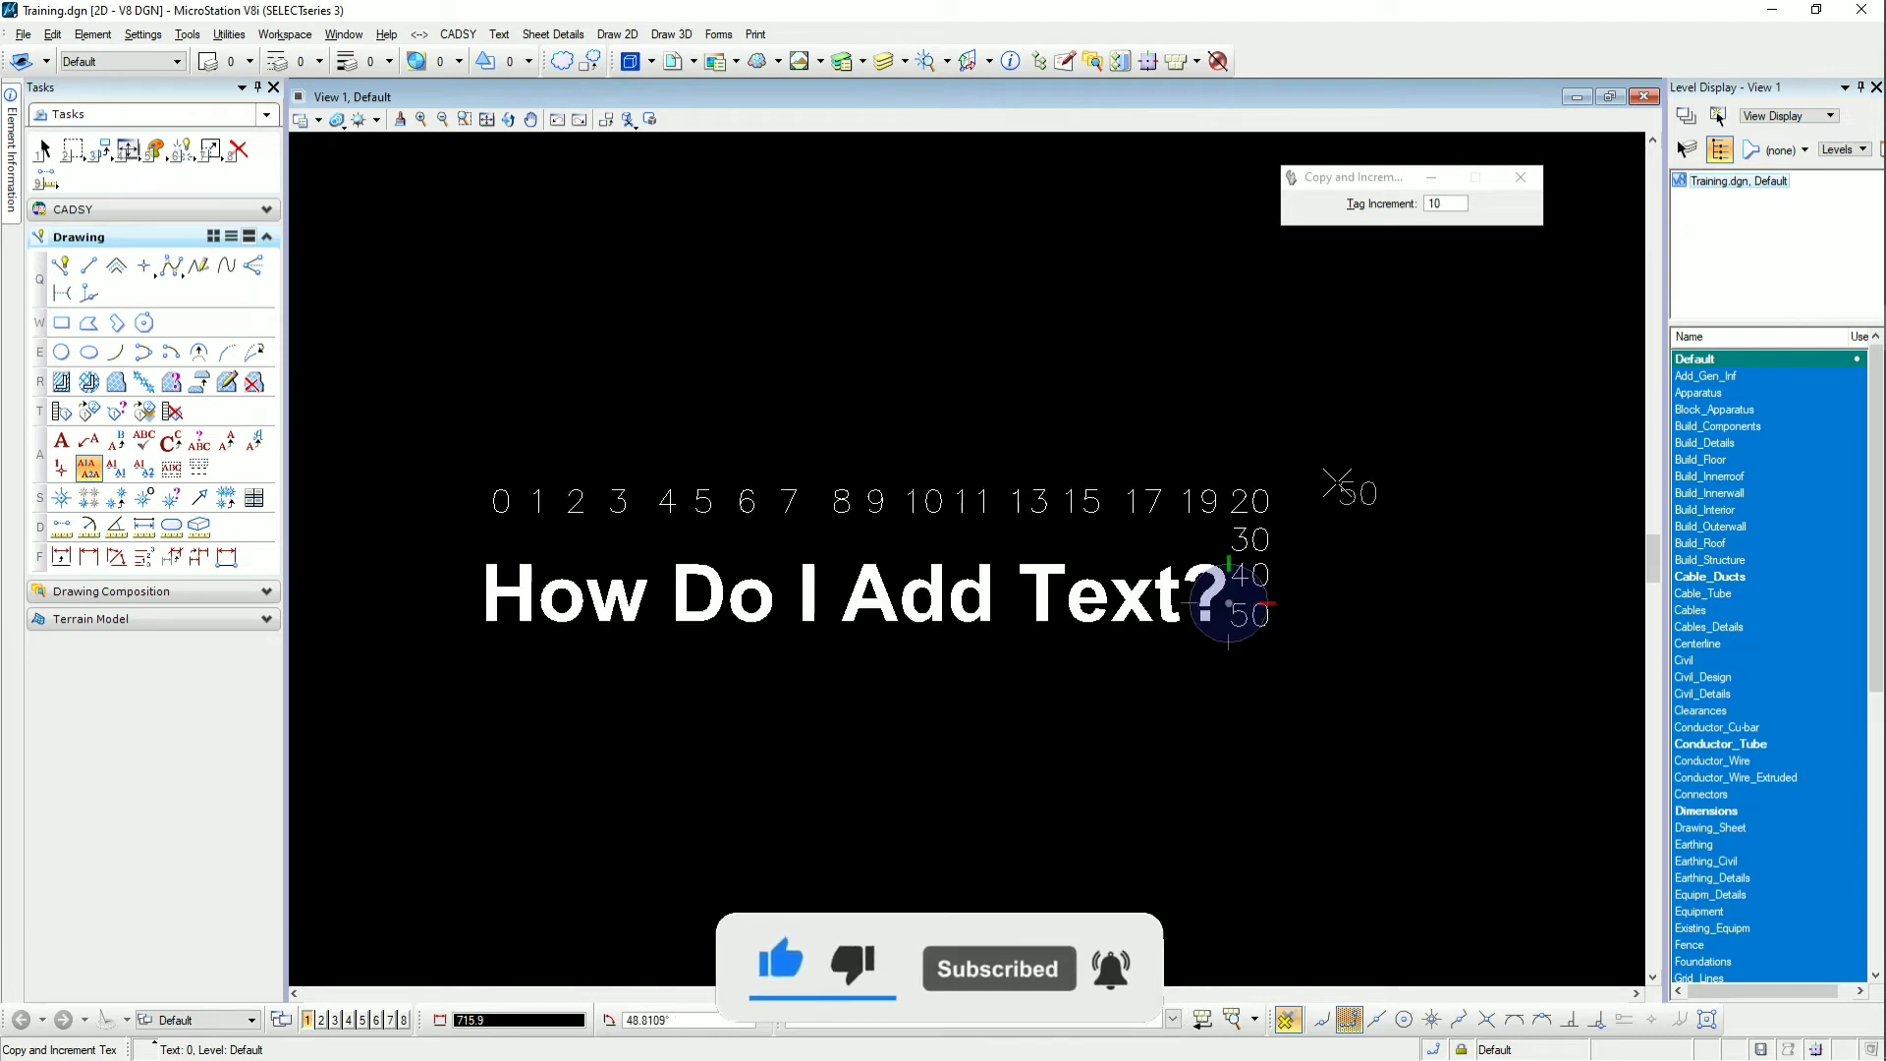
{"action": "key", "text": "Escape"}
Delete all the incremented numbers in the row and the column, leaving only the bold heading
{"action": "scroll", "coordinate": [868, 405], "scroll_direction": "up", "scroll_amount": 2}
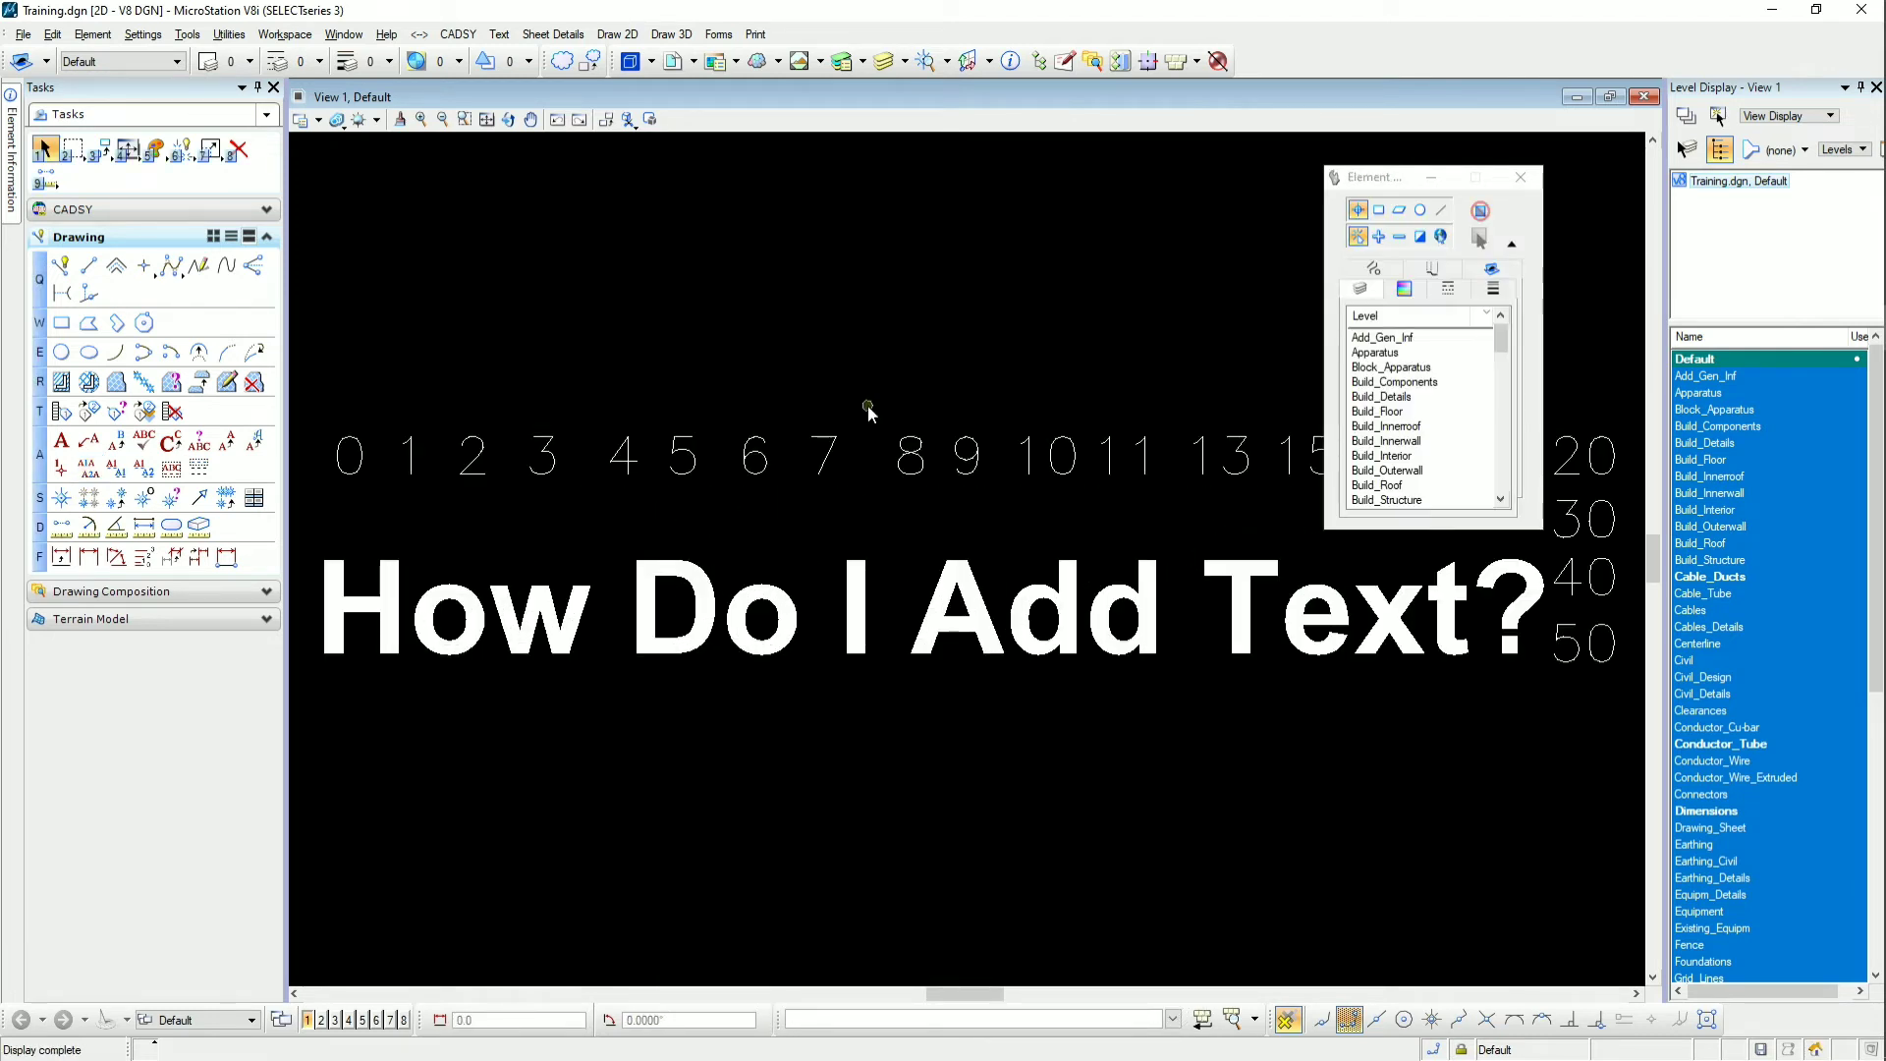
{"action": "scroll", "coordinate": [851, 412], "scroll_direction": "down", "scroll_amount": 2}
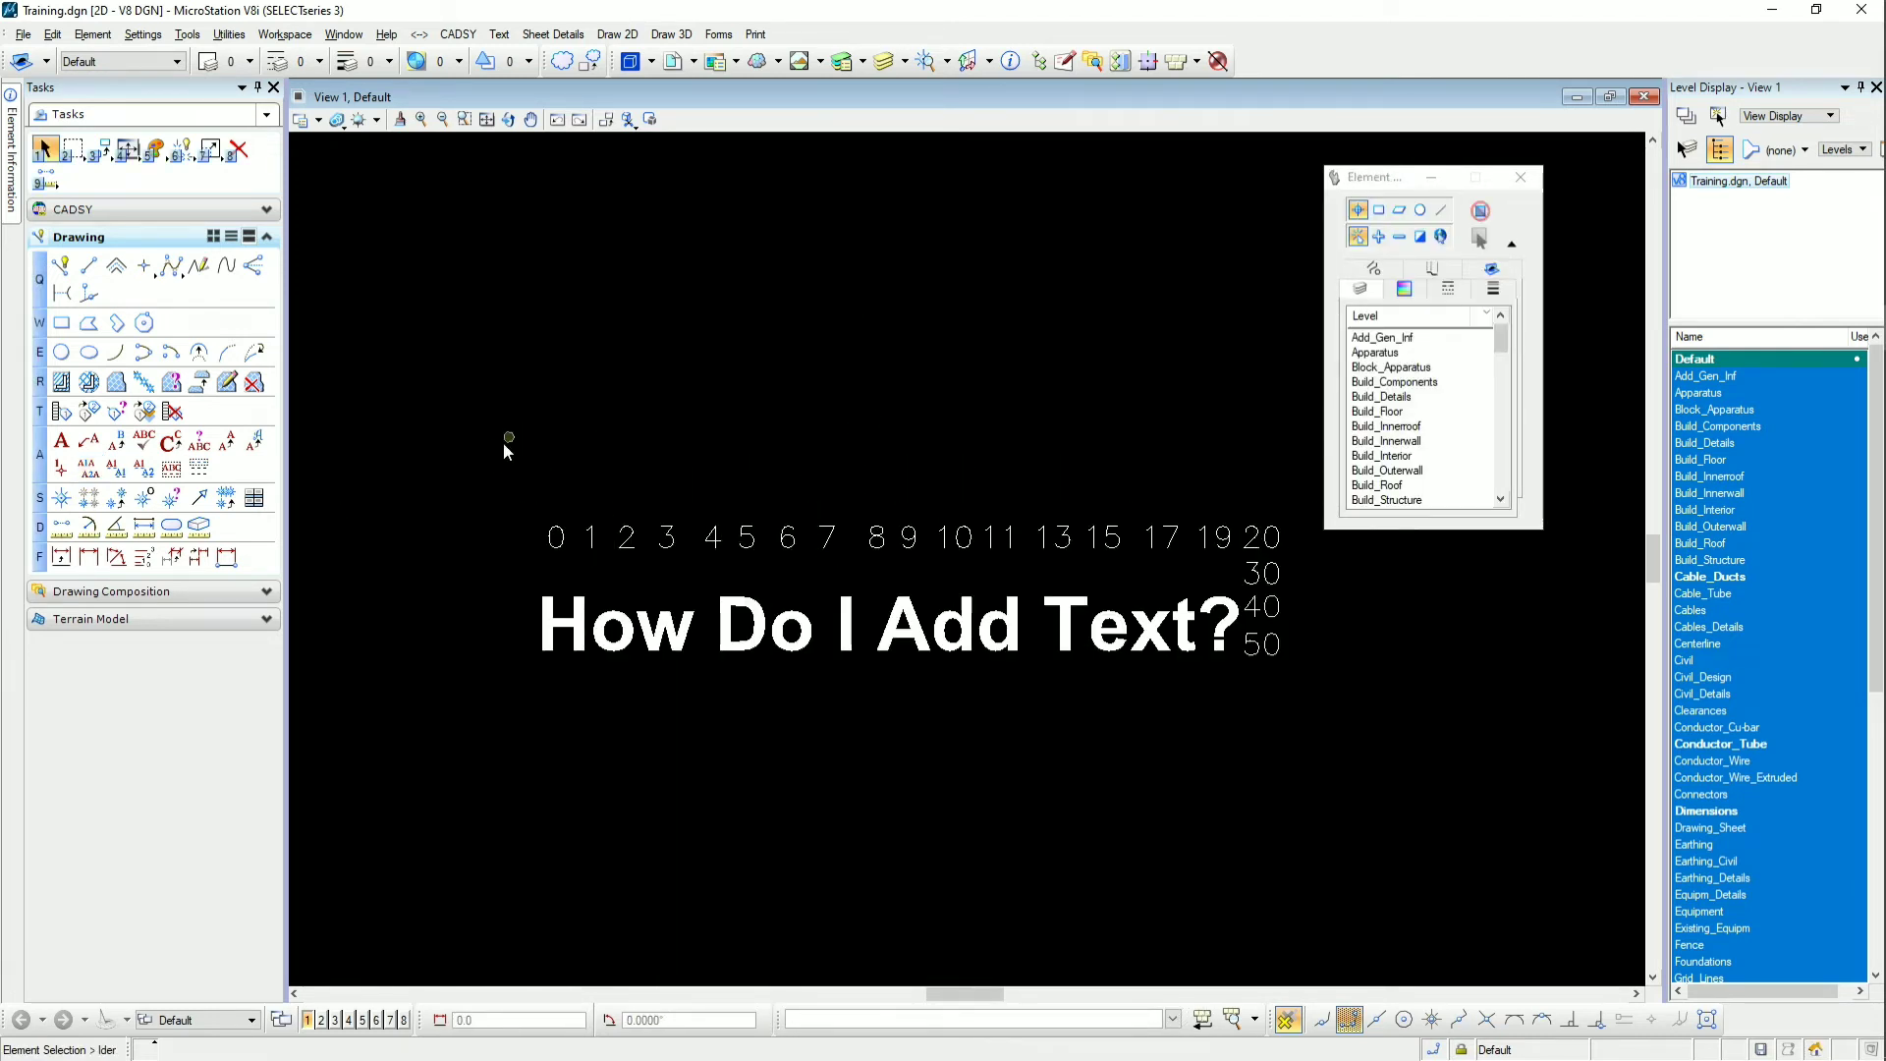
{"action": "left_click_drag", "start_coordinate": [486, 463], "coordinate": [1280, 578]}
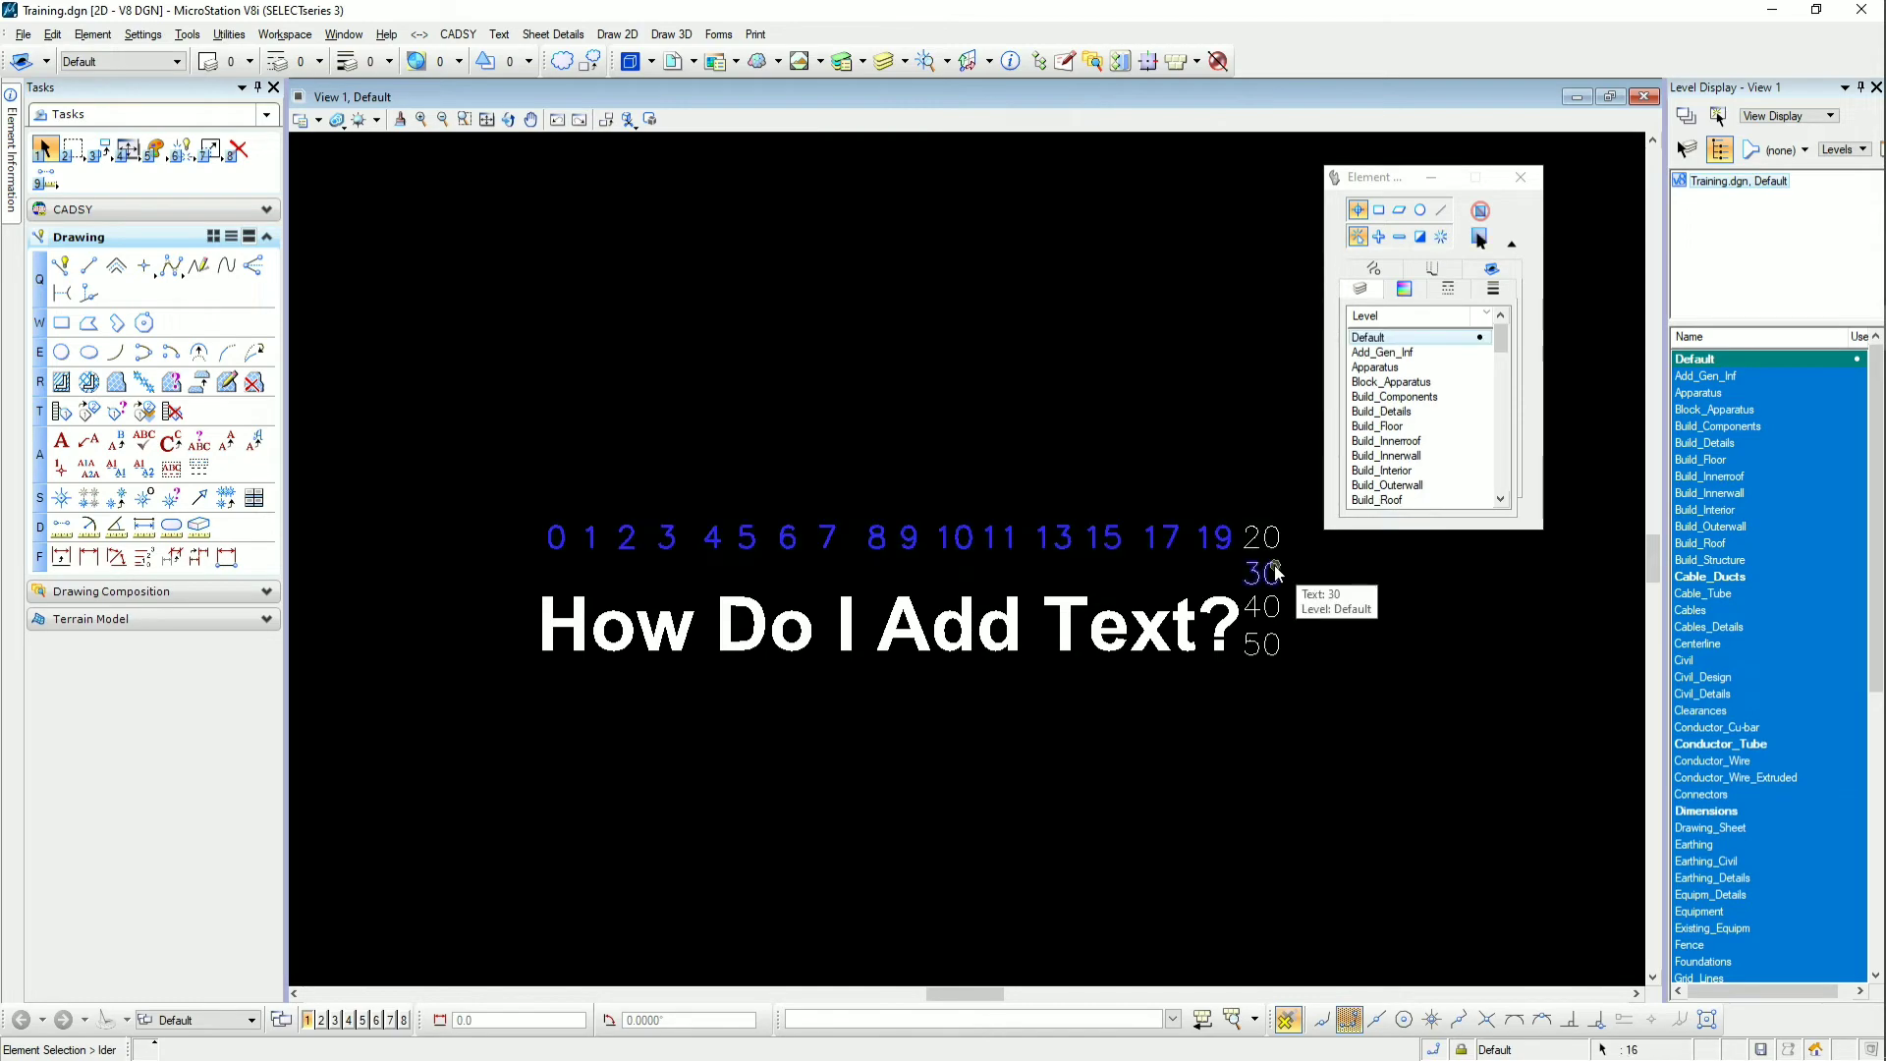
{"action": "key", "text": "Delete"}
{"action": "left_click_drag", "start_coordinate": [1240, 501], "coordinate": [1288, 658]}
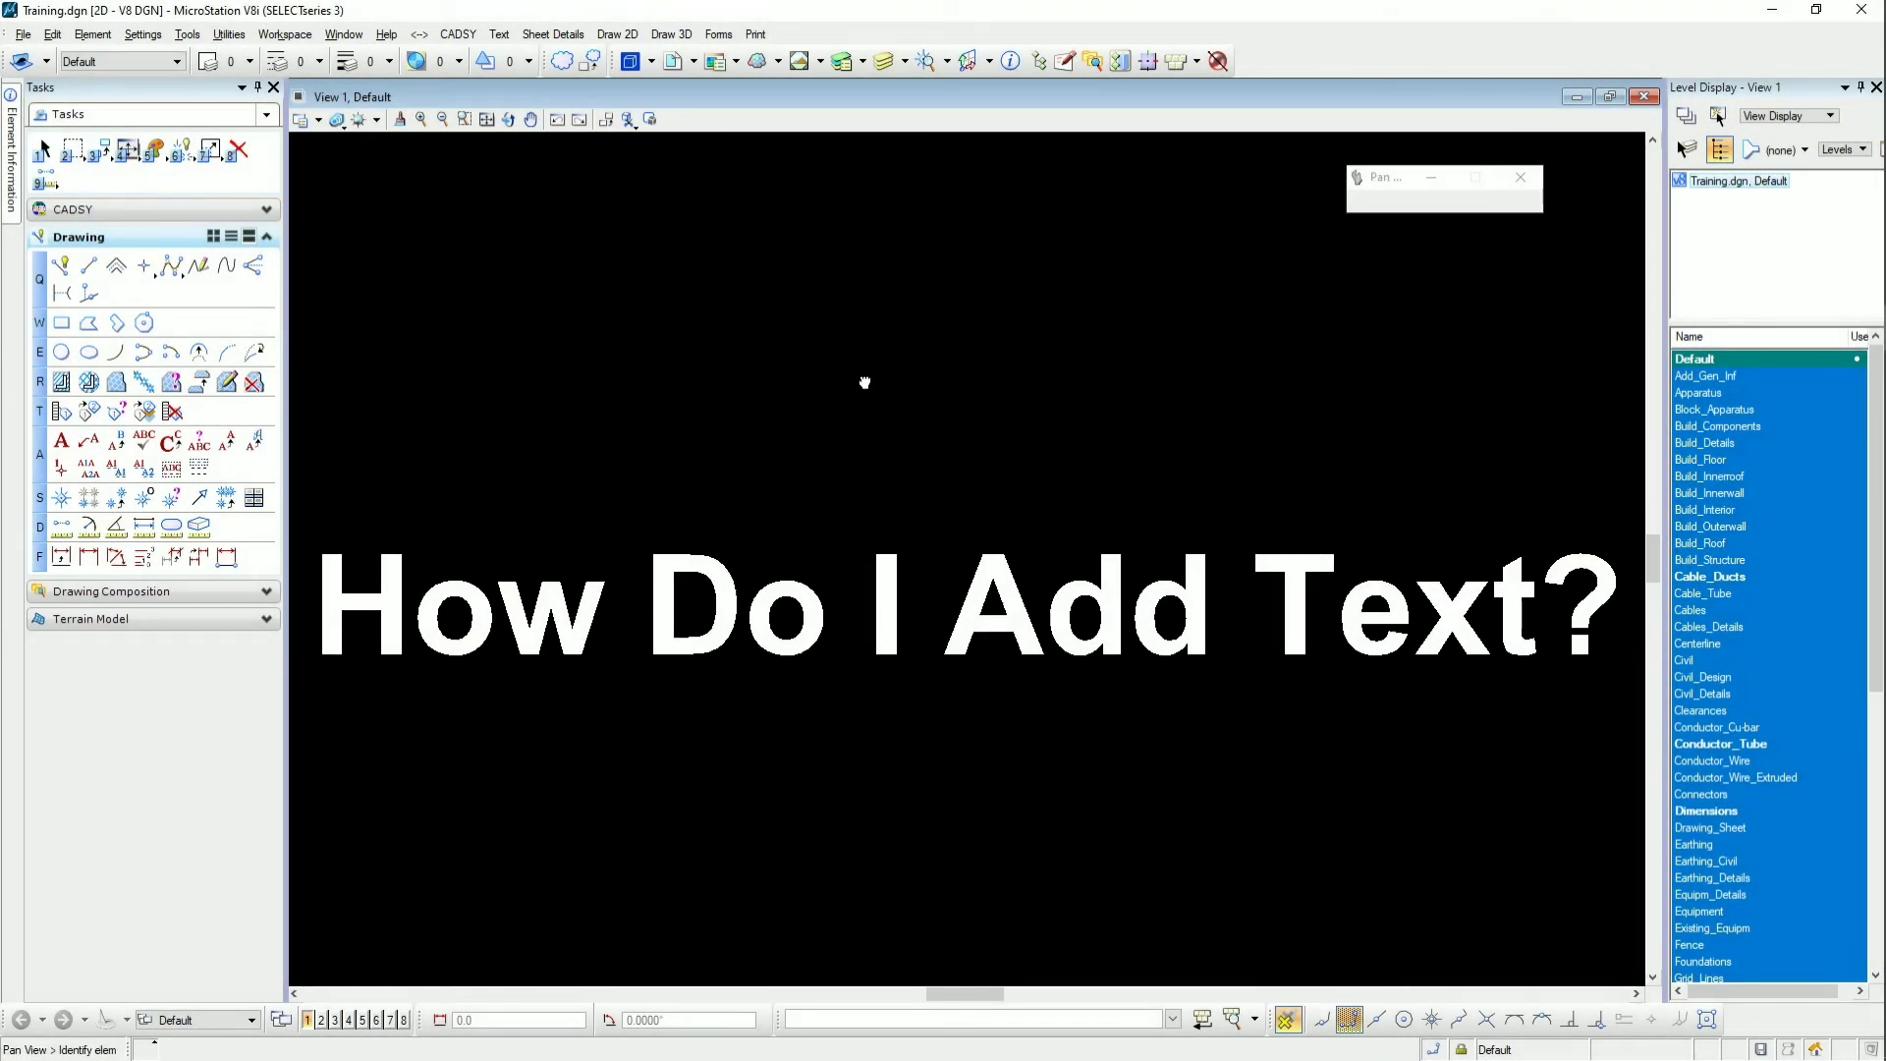
Convert the whole text of the bold heading into an enter data field with length 18 and center justification
{"action": "key", "text": "a"}
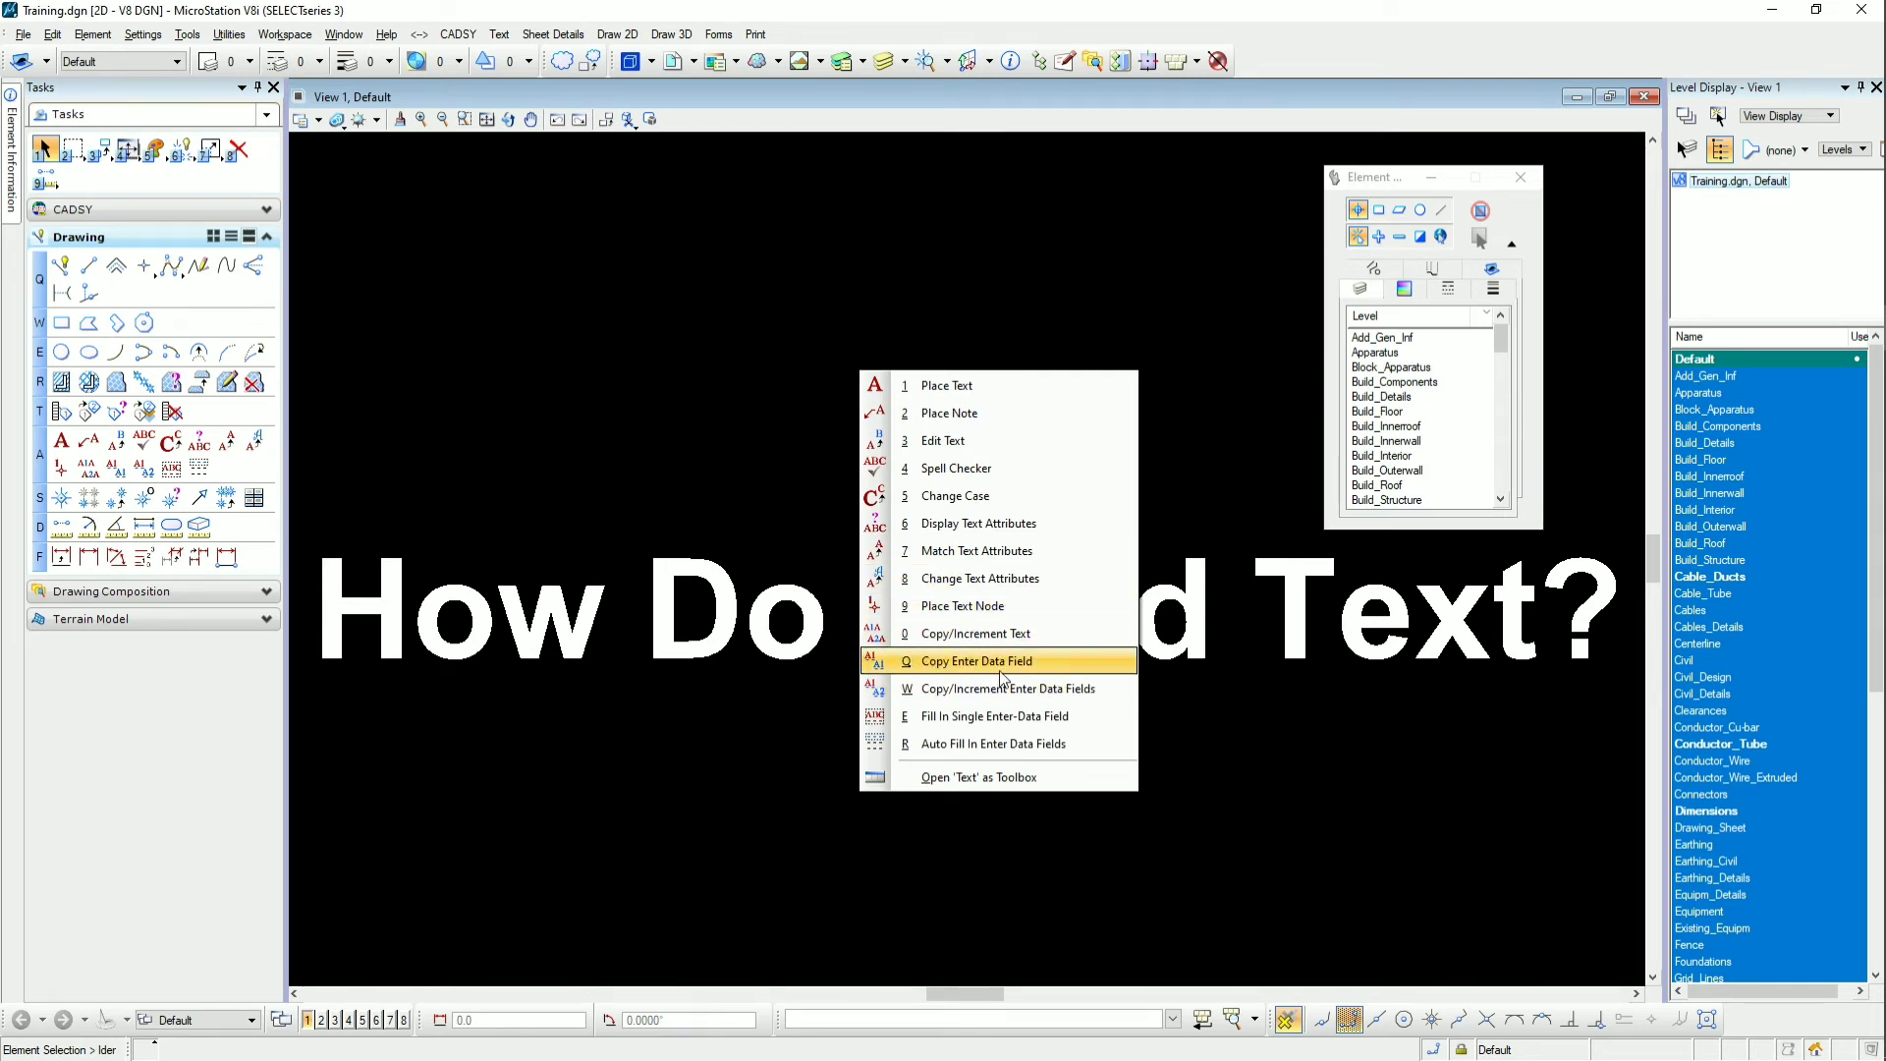
{"action": "left_click", "coordinate": [695, 581]}
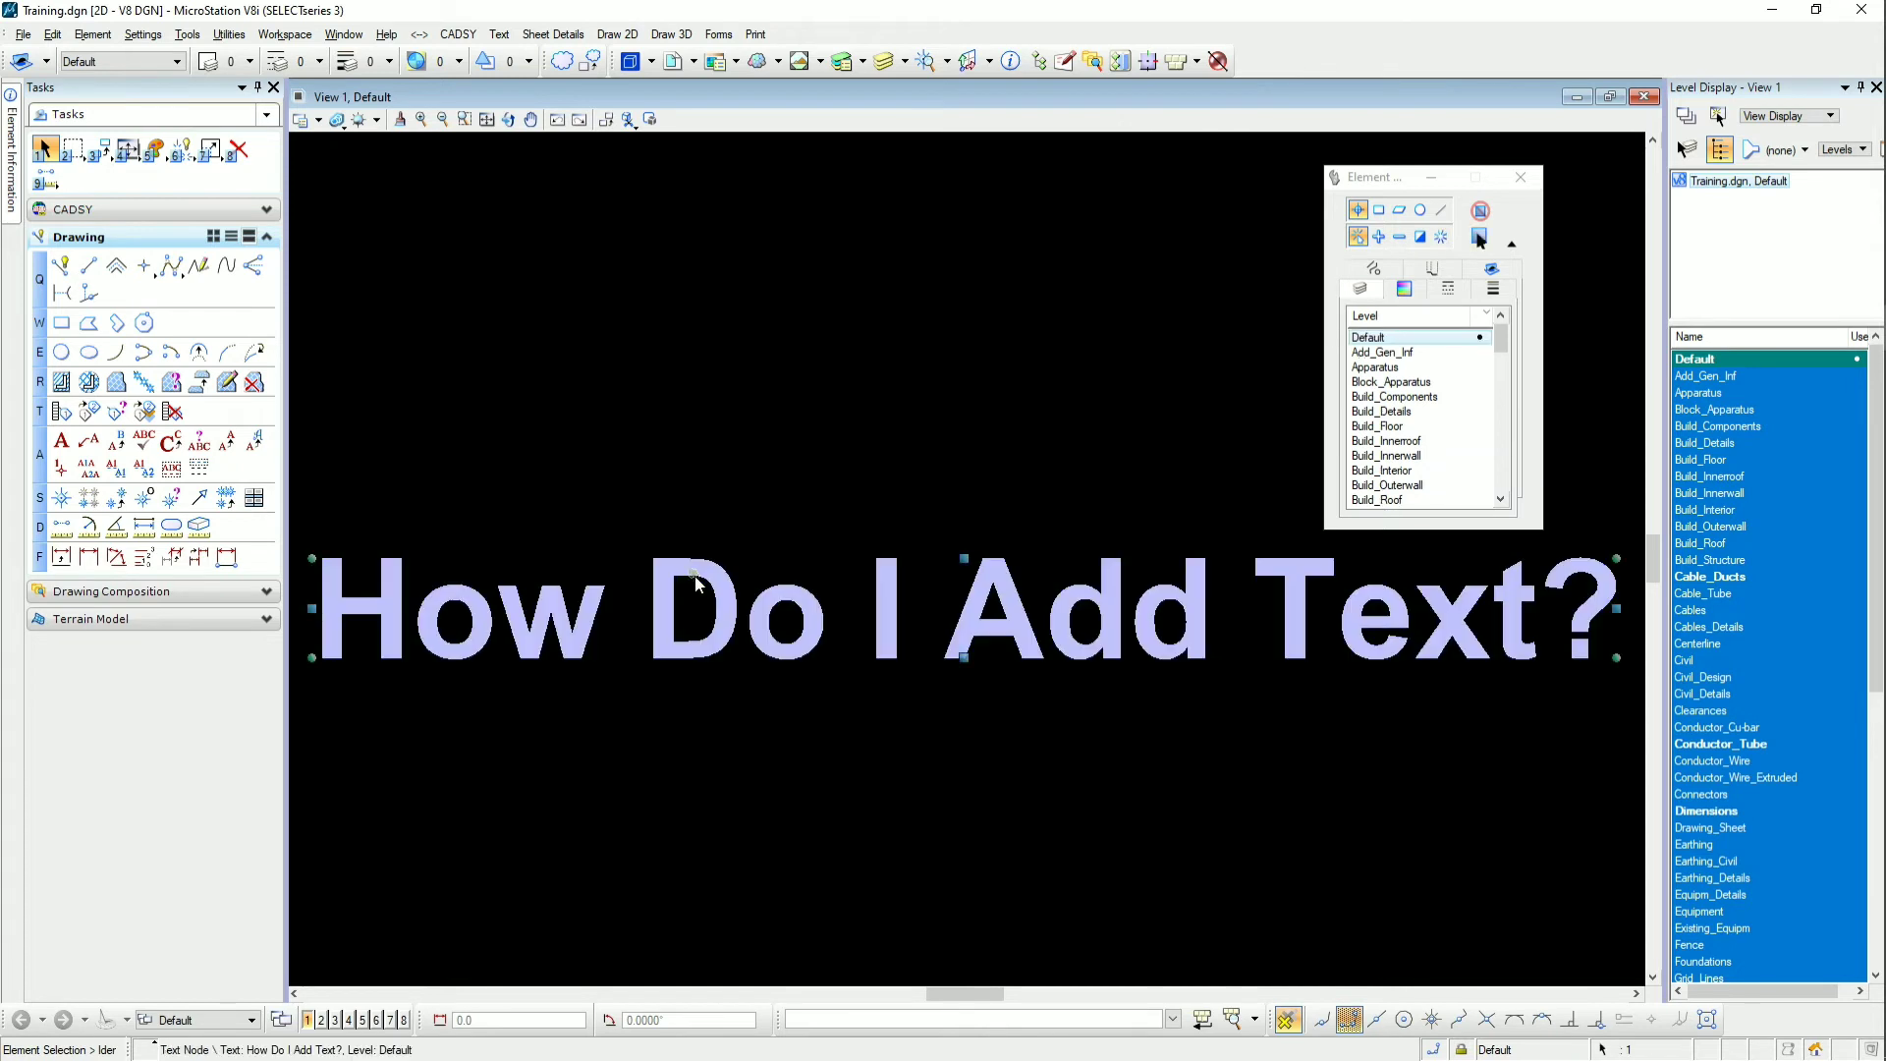
{"action": "double_click", "coordinate": [702, 572]}
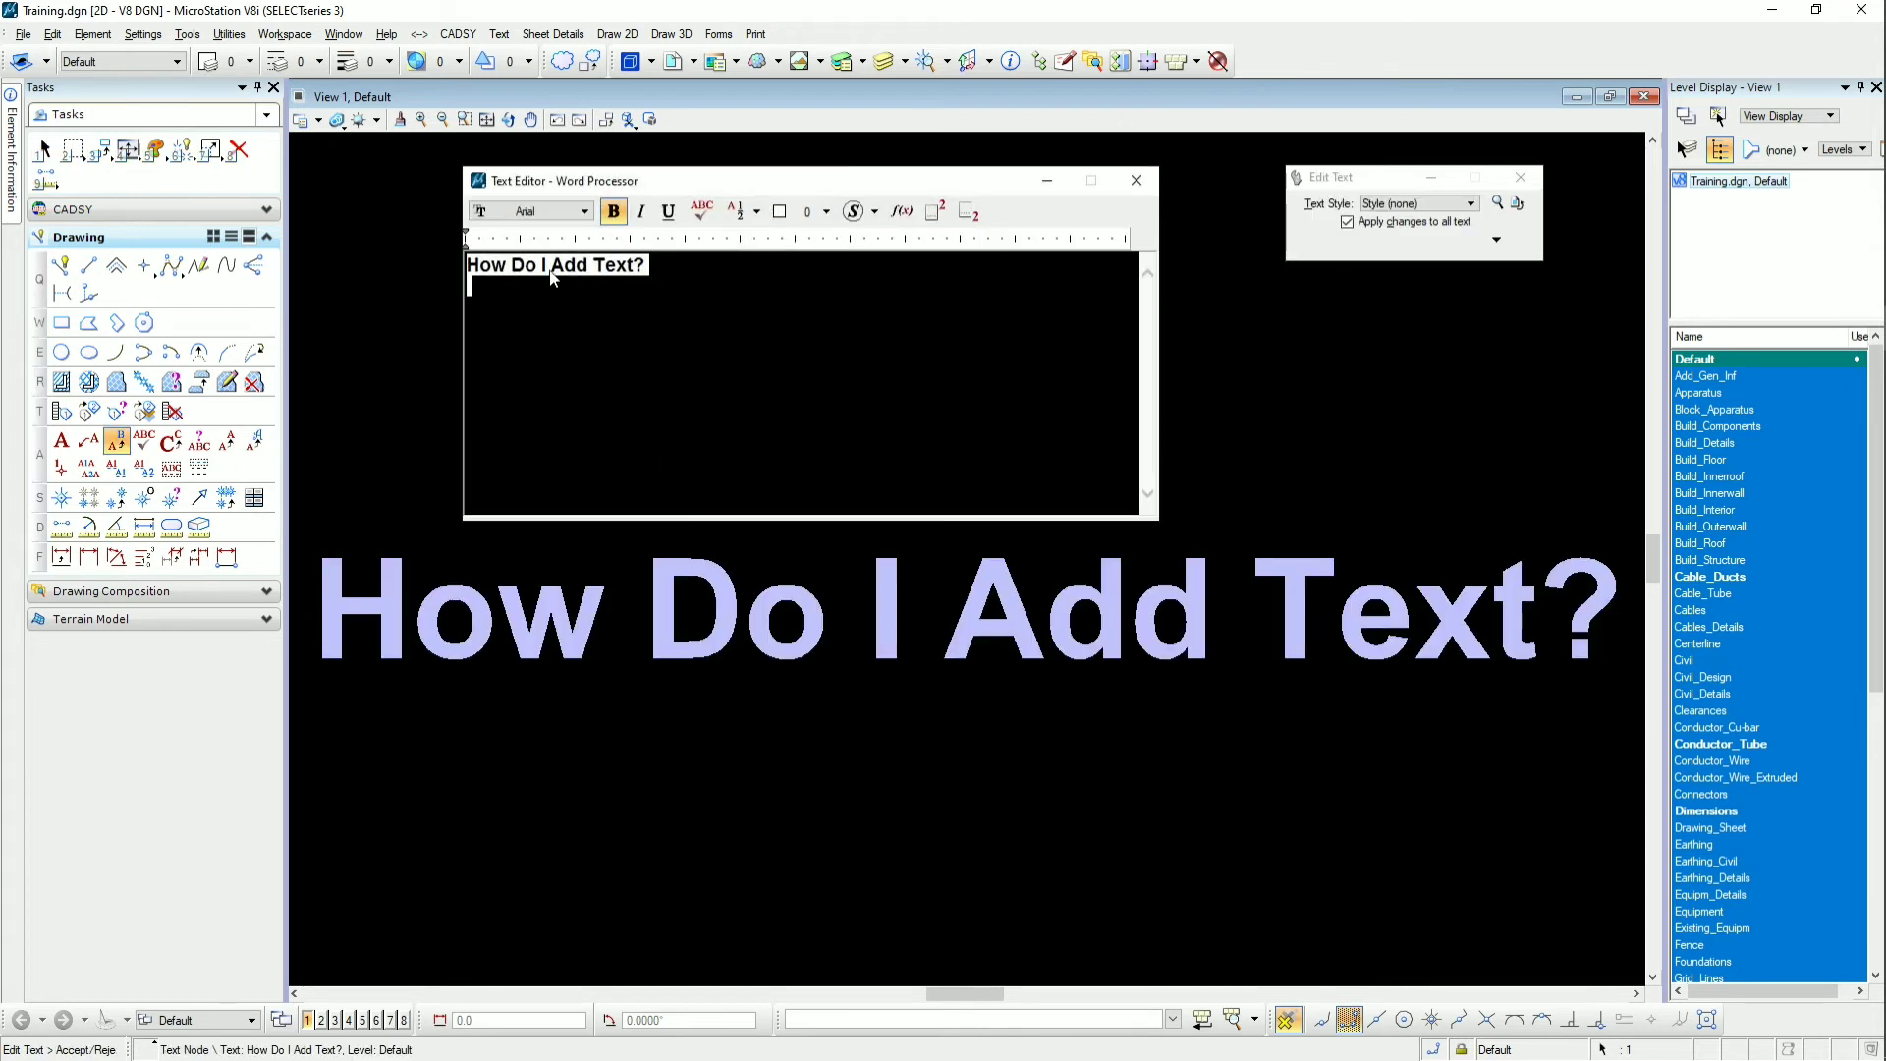
{"action": "right_click", "coordinate": [553, 278]}
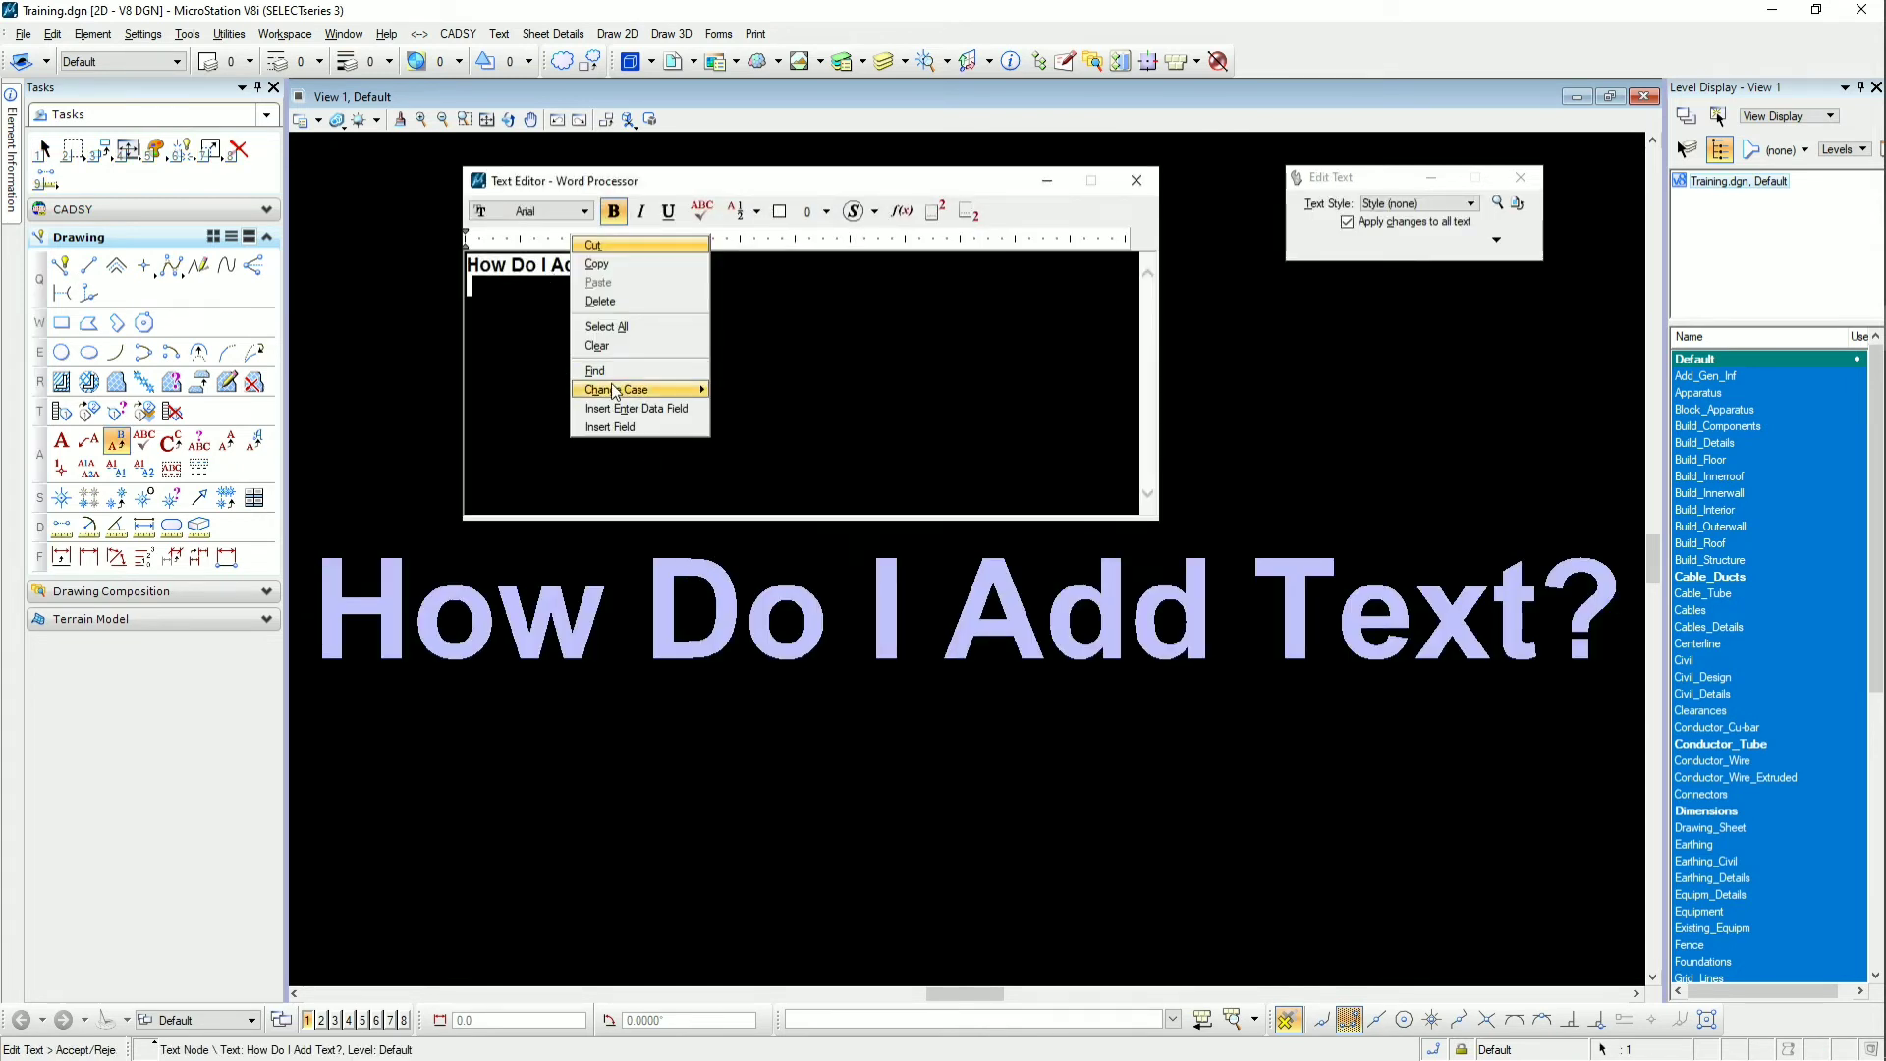
{"action": "mouse_move", "coordinate": [628, 391]}
{"action": "left_click", "coordinate": [668, 411]}
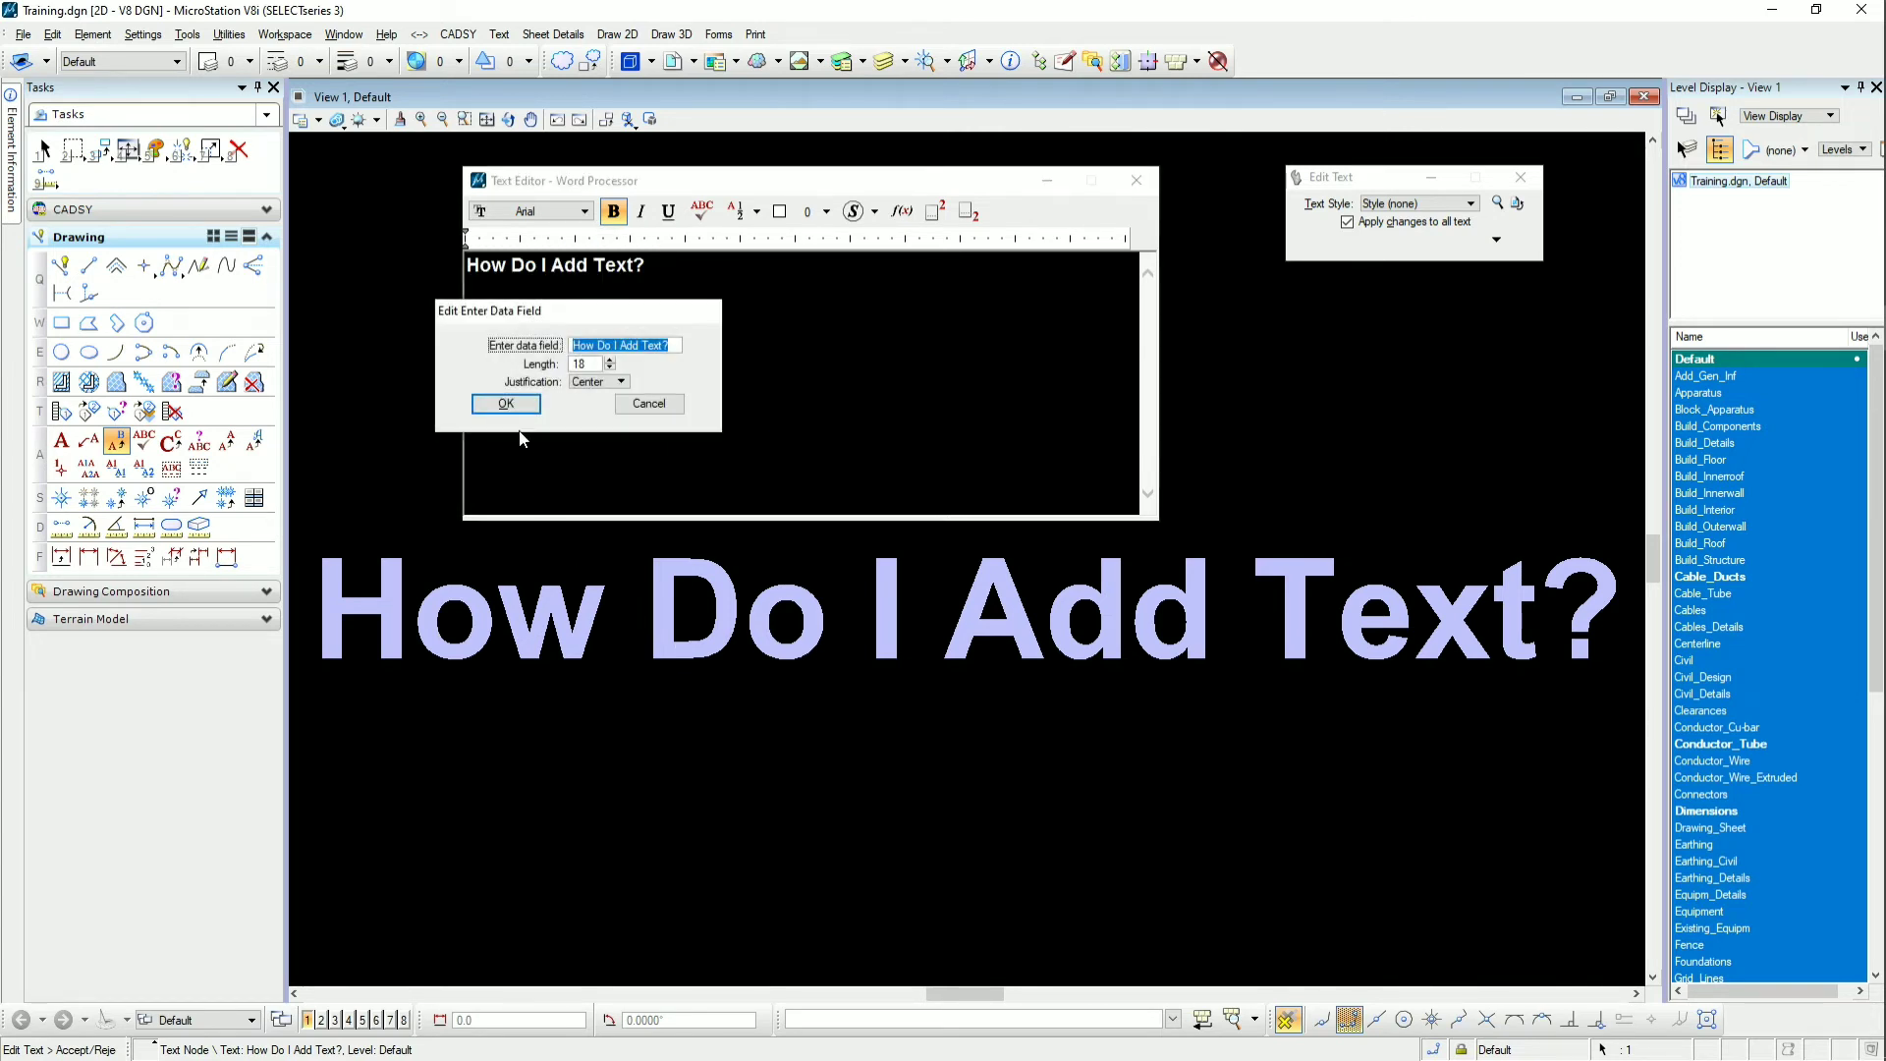
{"action": "left_click", "coordinate": [506, 404]}
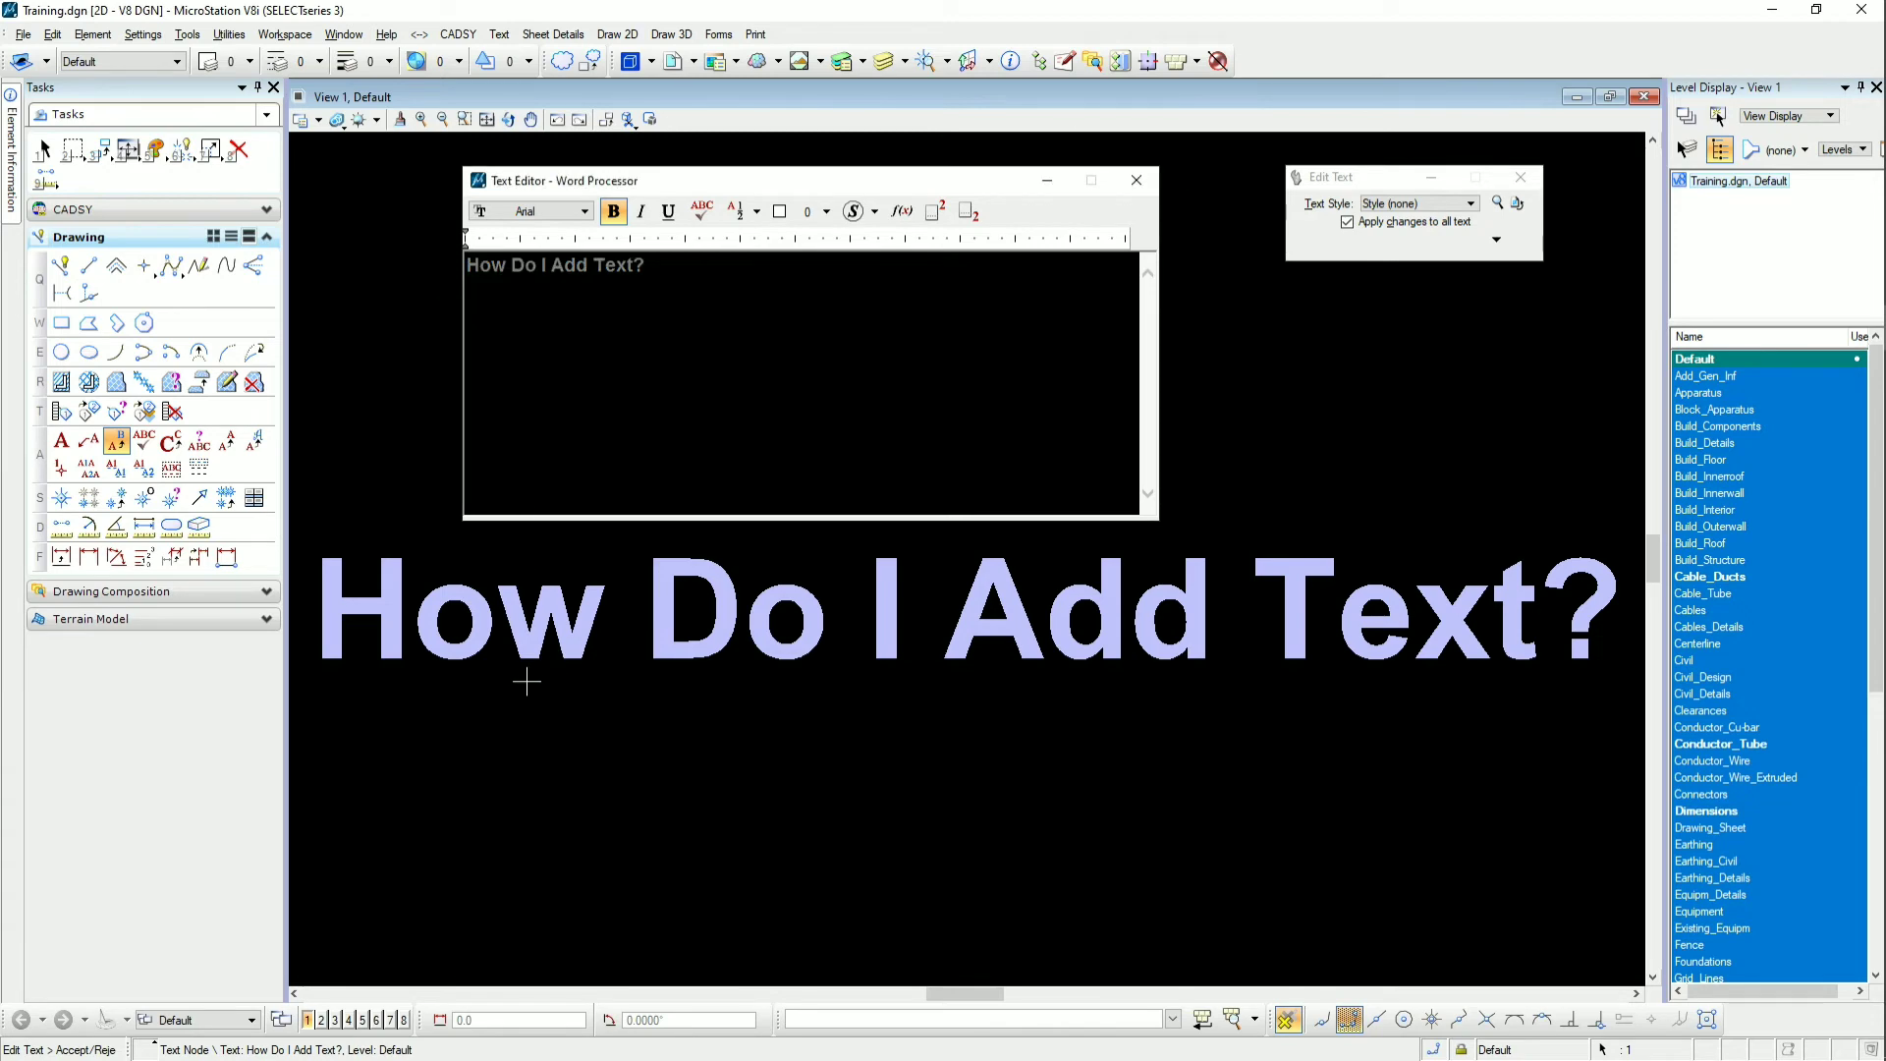
{"action": "left_click", "coordinate": [552, 704]}
{"action": "left_click", "coordinate": [587, 724]}
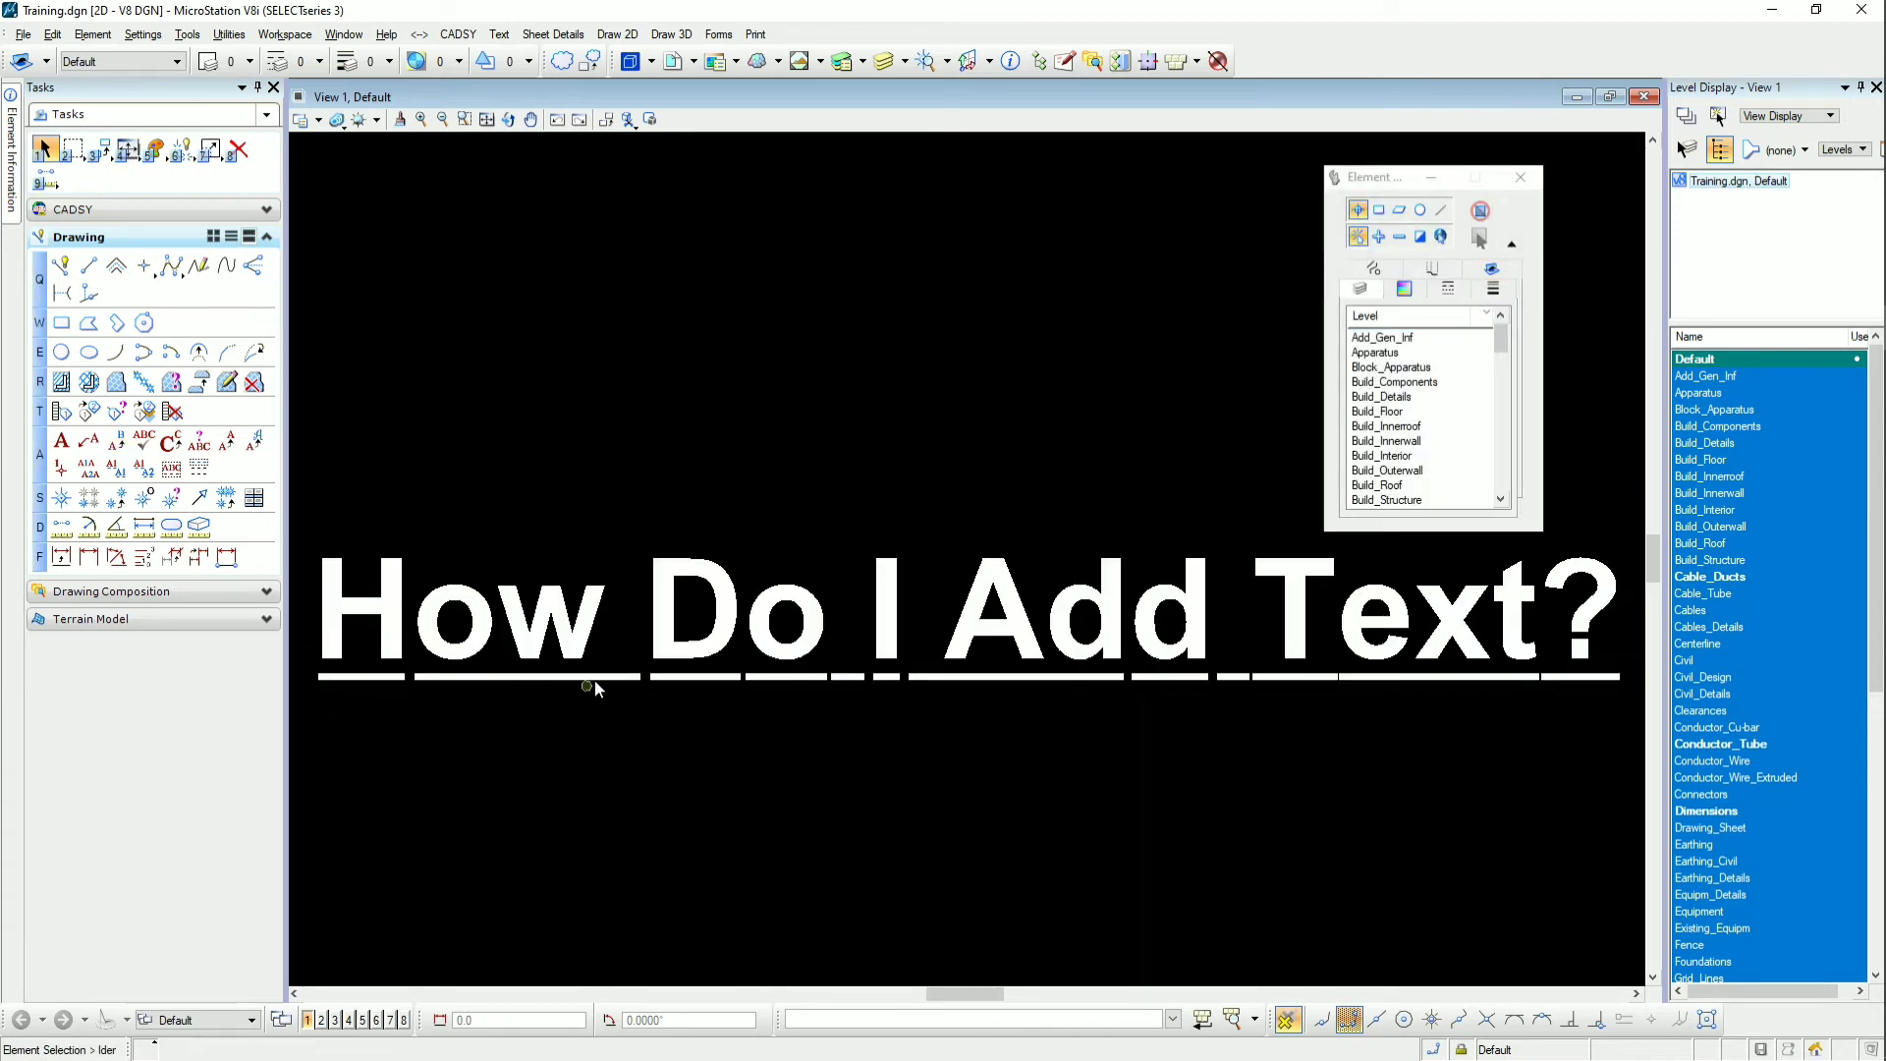
{"action": "scroll", "coordinate": [868, 723], "scroll_direction": "down", "scroll_amount": 1}
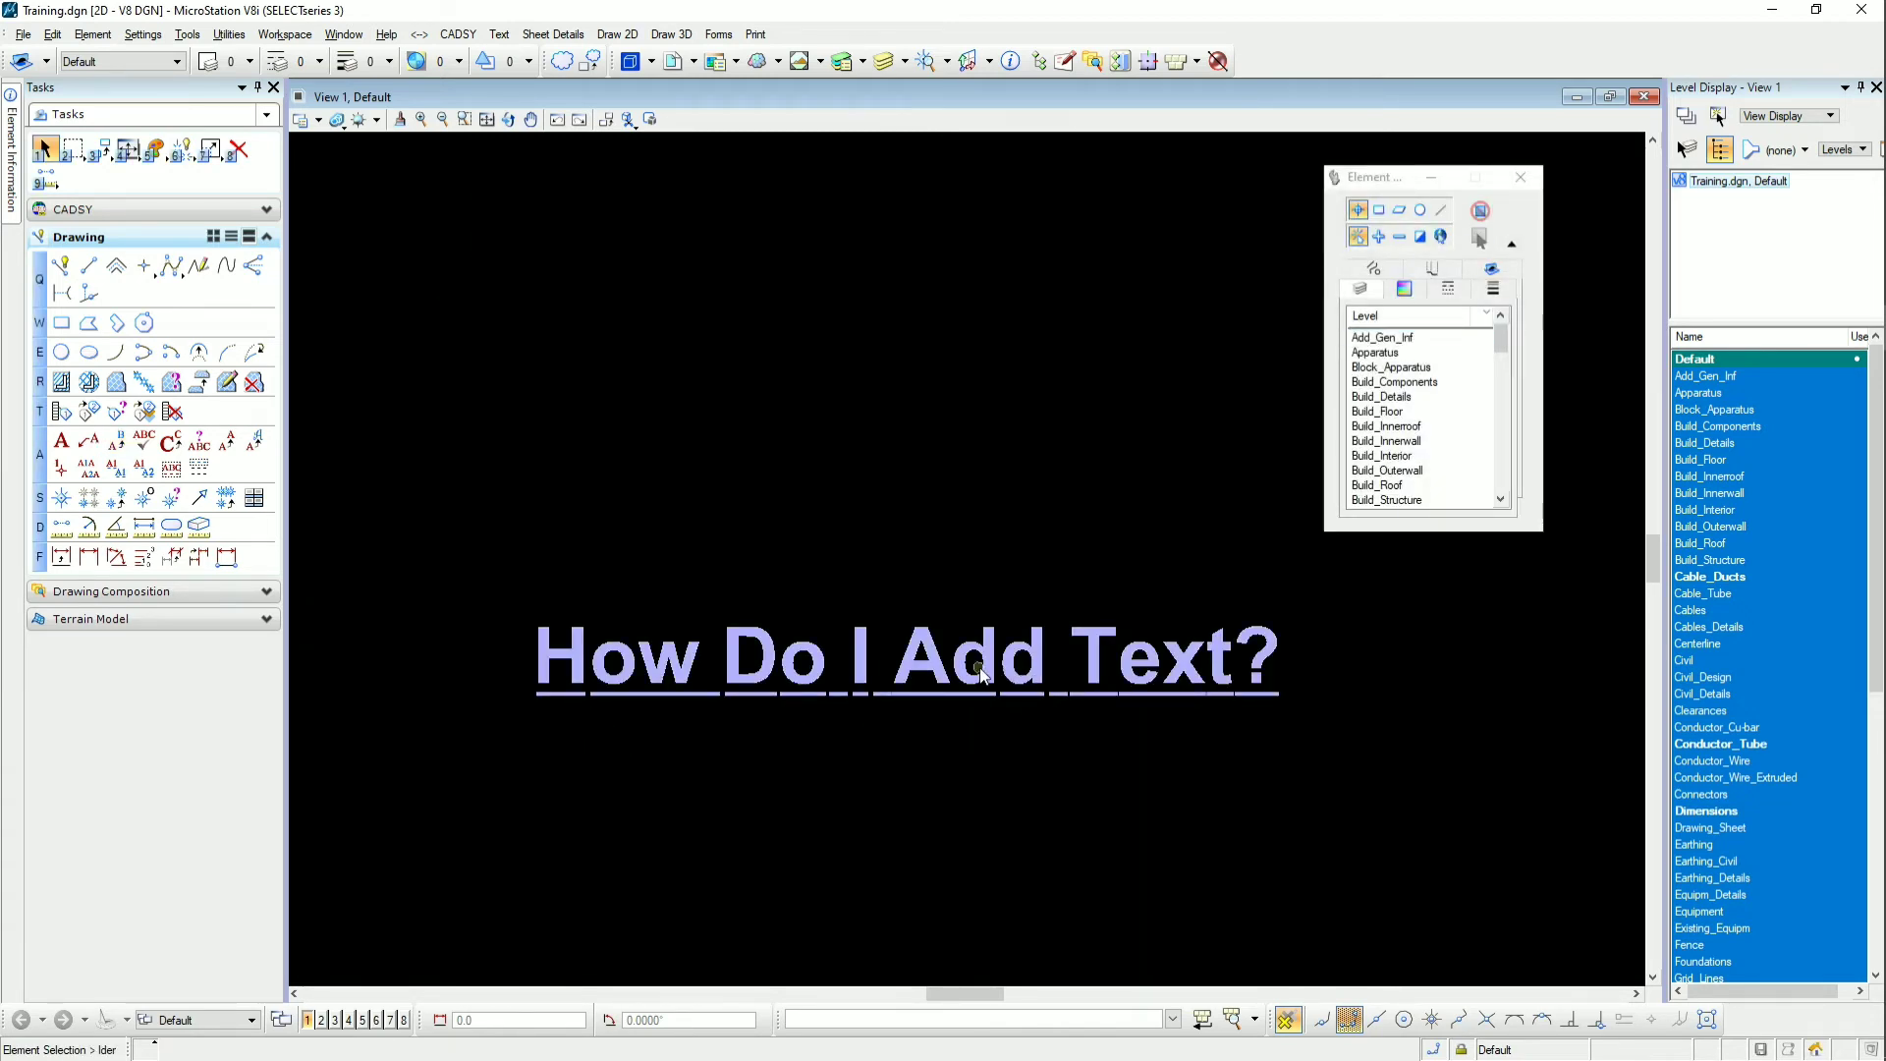
Delete the underlined heading from the drawing
{"action": "key", "text": "a"}
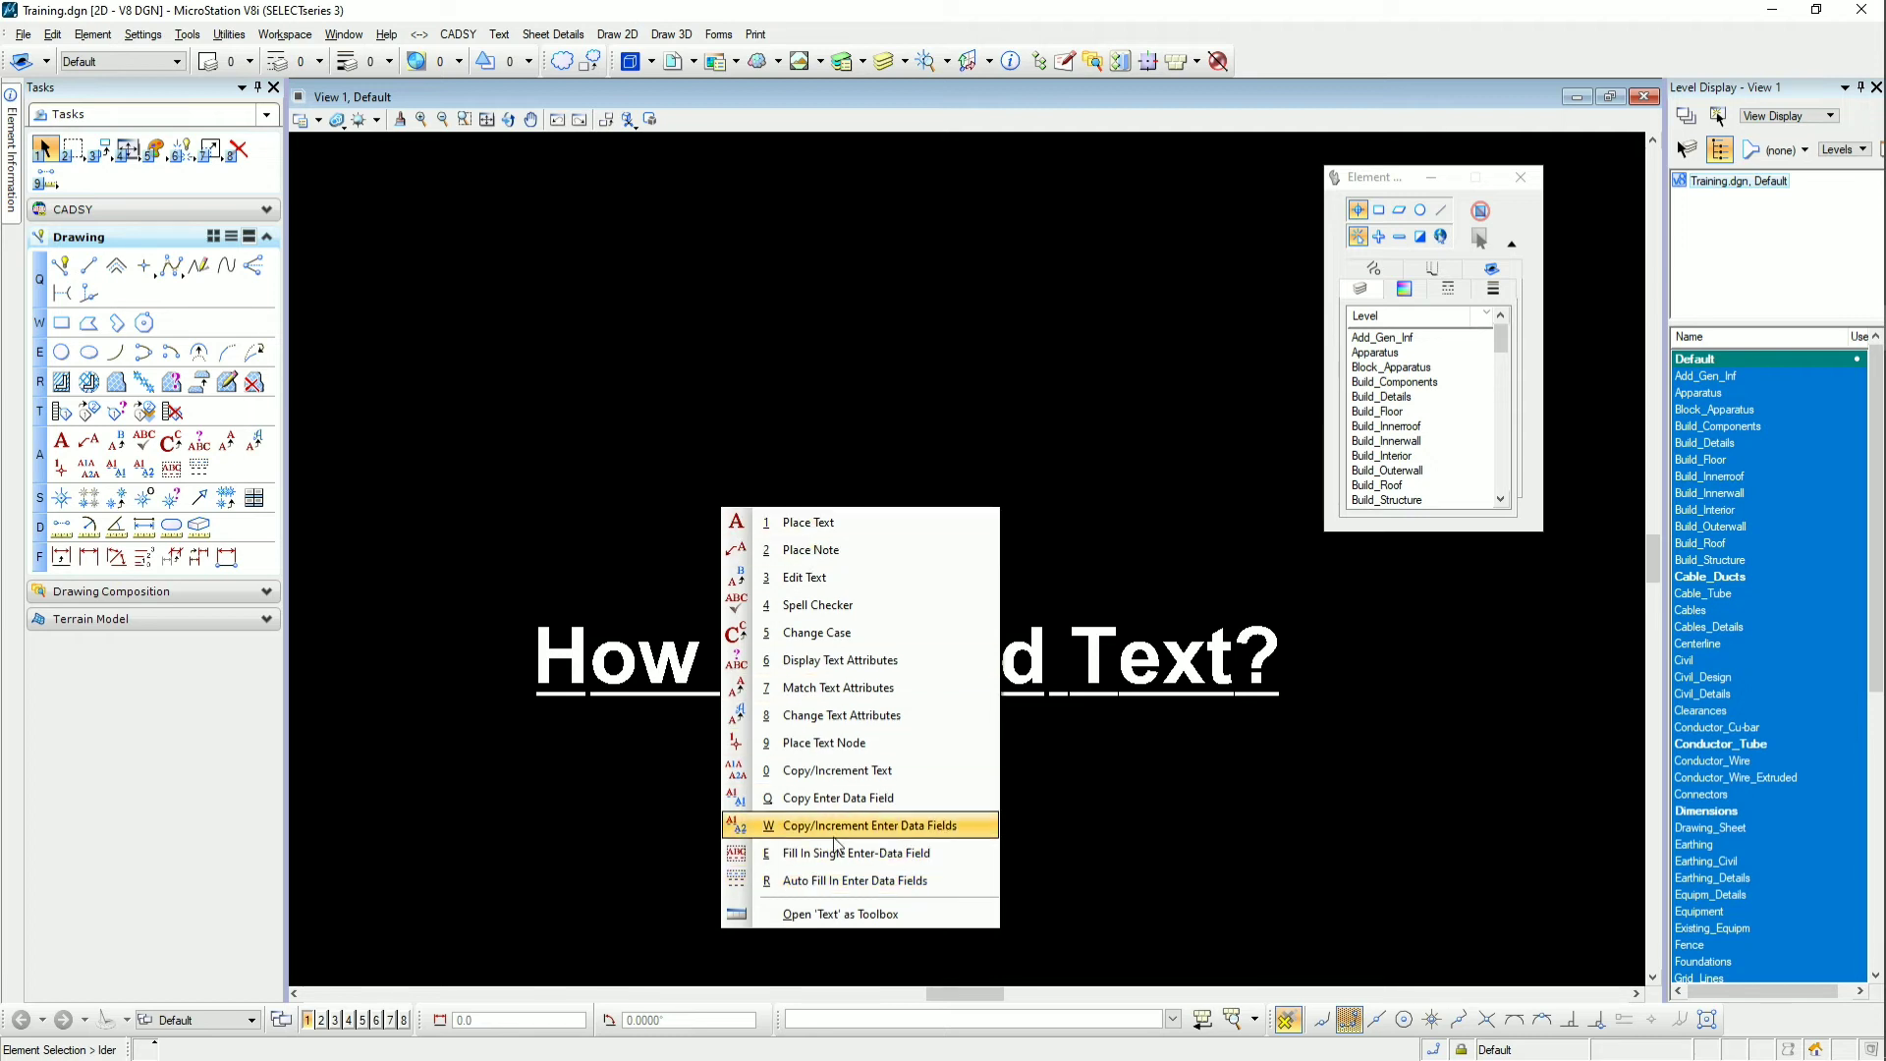
{"action": "left_click", "coordinate": [786, 423]}
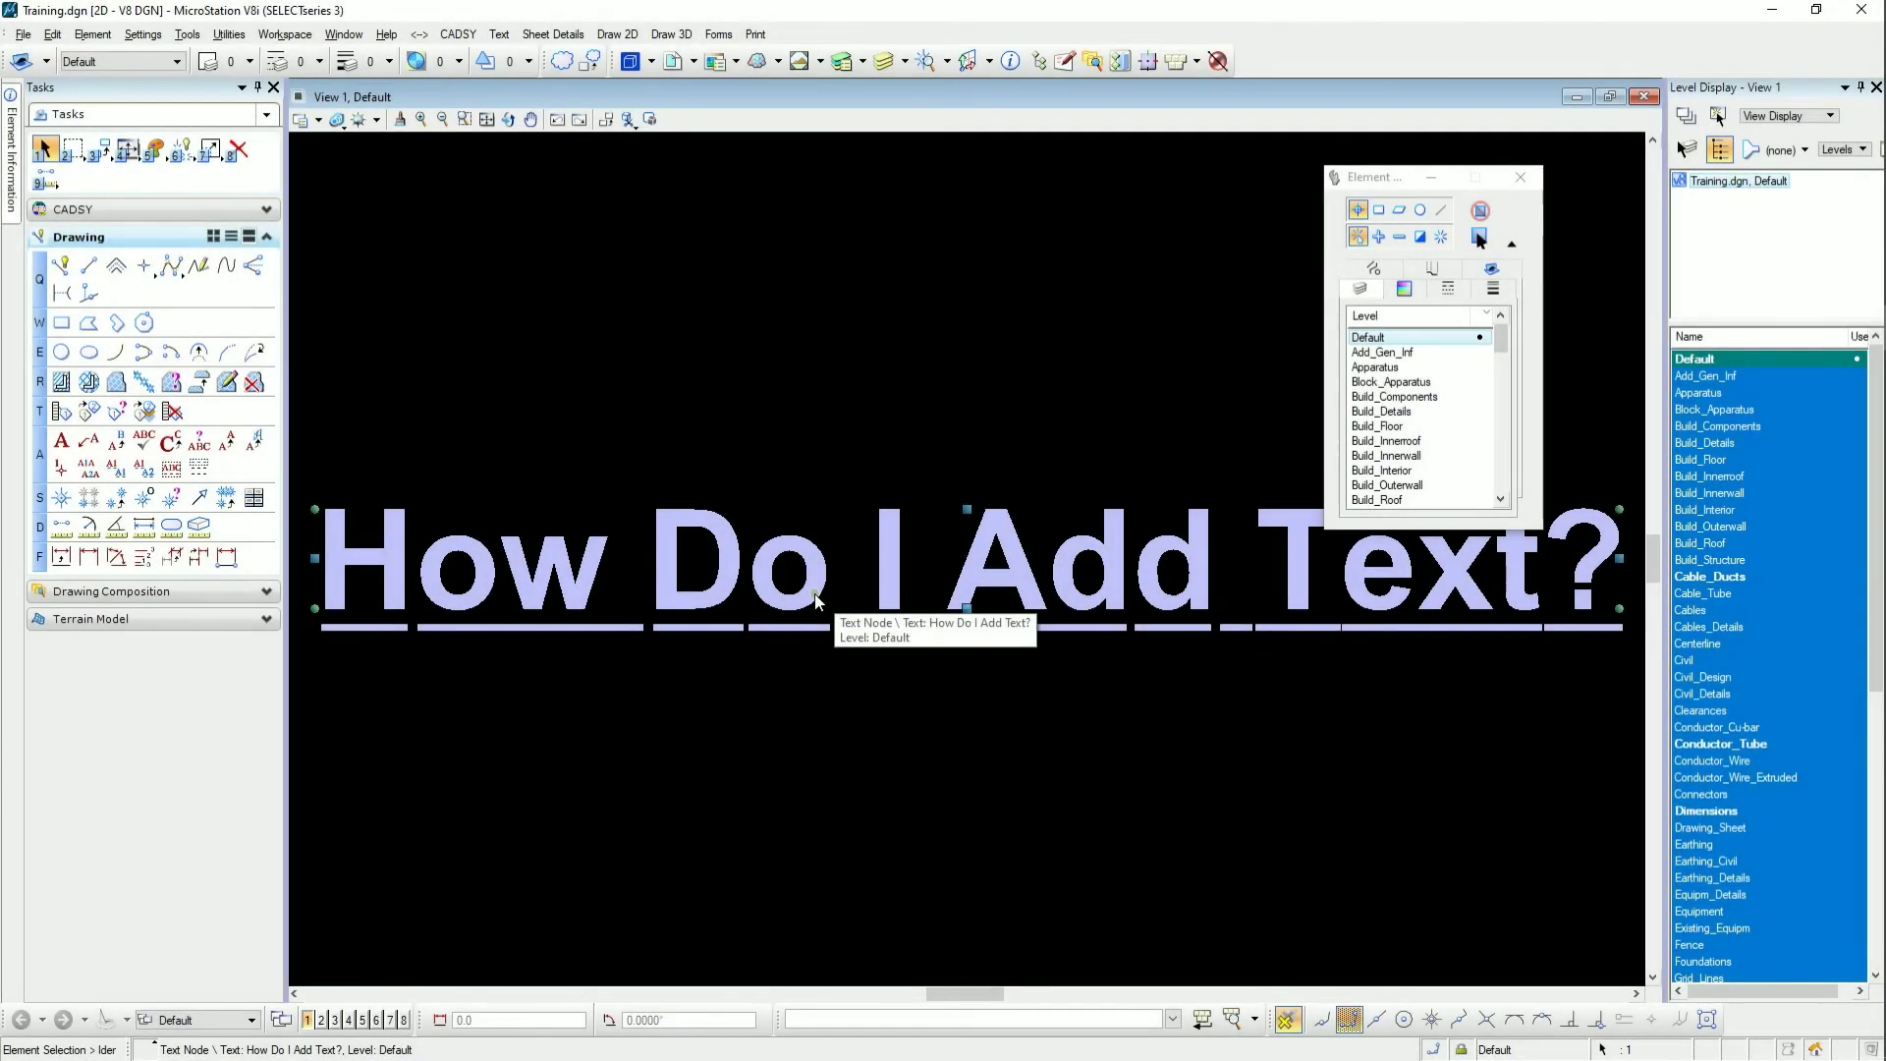
{"action": "key", "text": "Delete"}
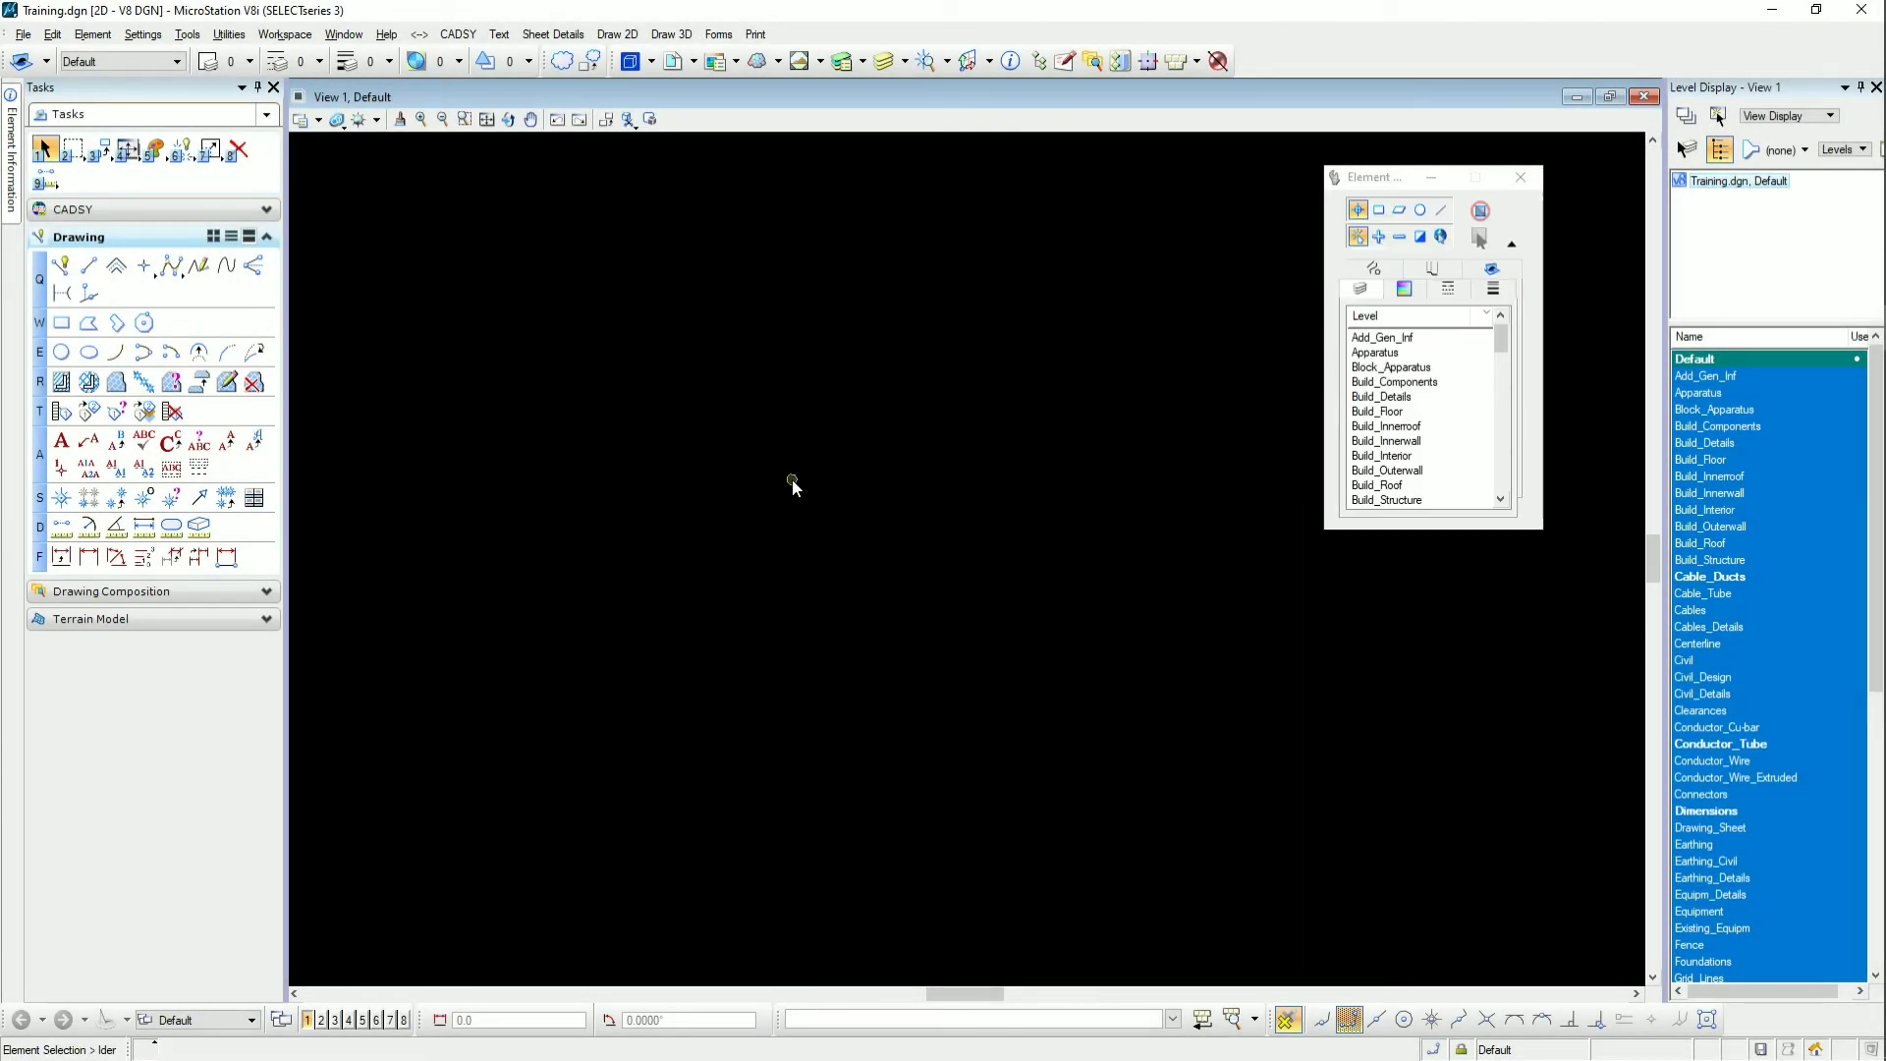
Start Place Text and create a new text style named test in the Text Styles dialog
{"action": "left_click", "coordinate": [61, 443]}
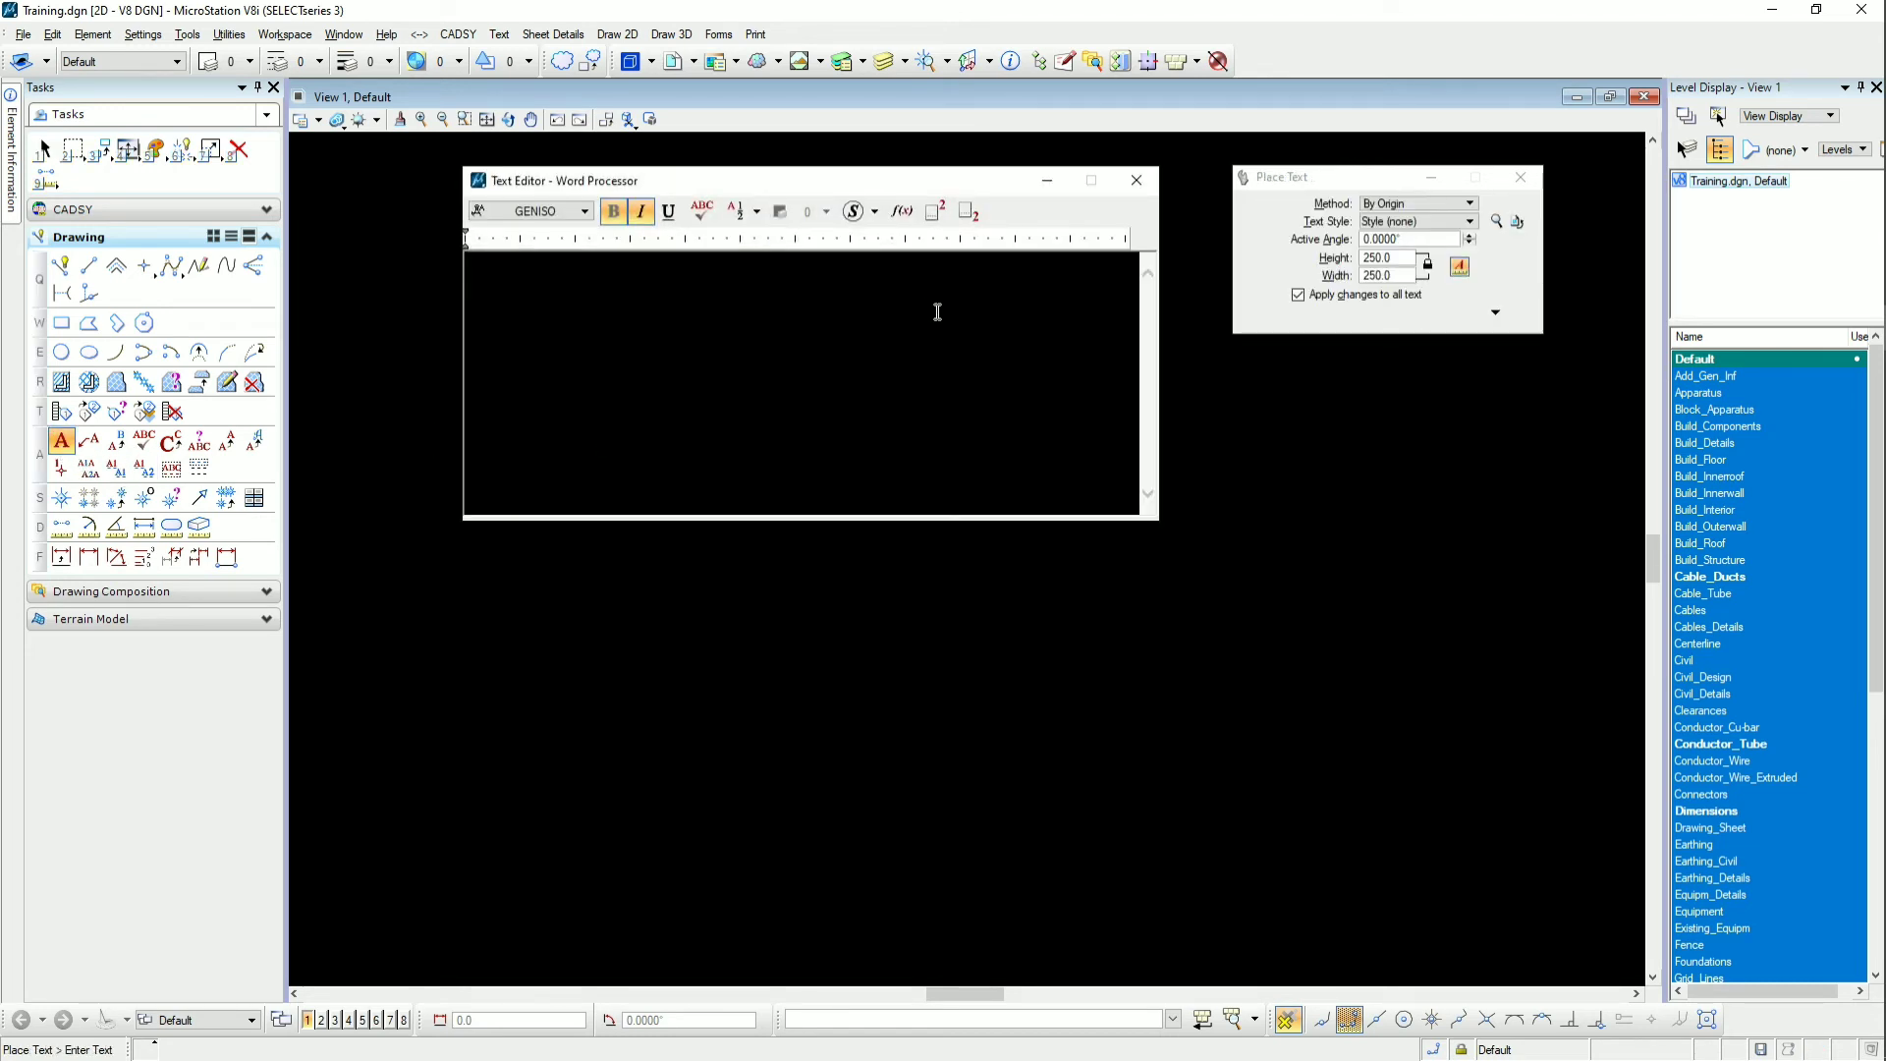
{"action": "left_click", "coordinate": [1496, 224]}
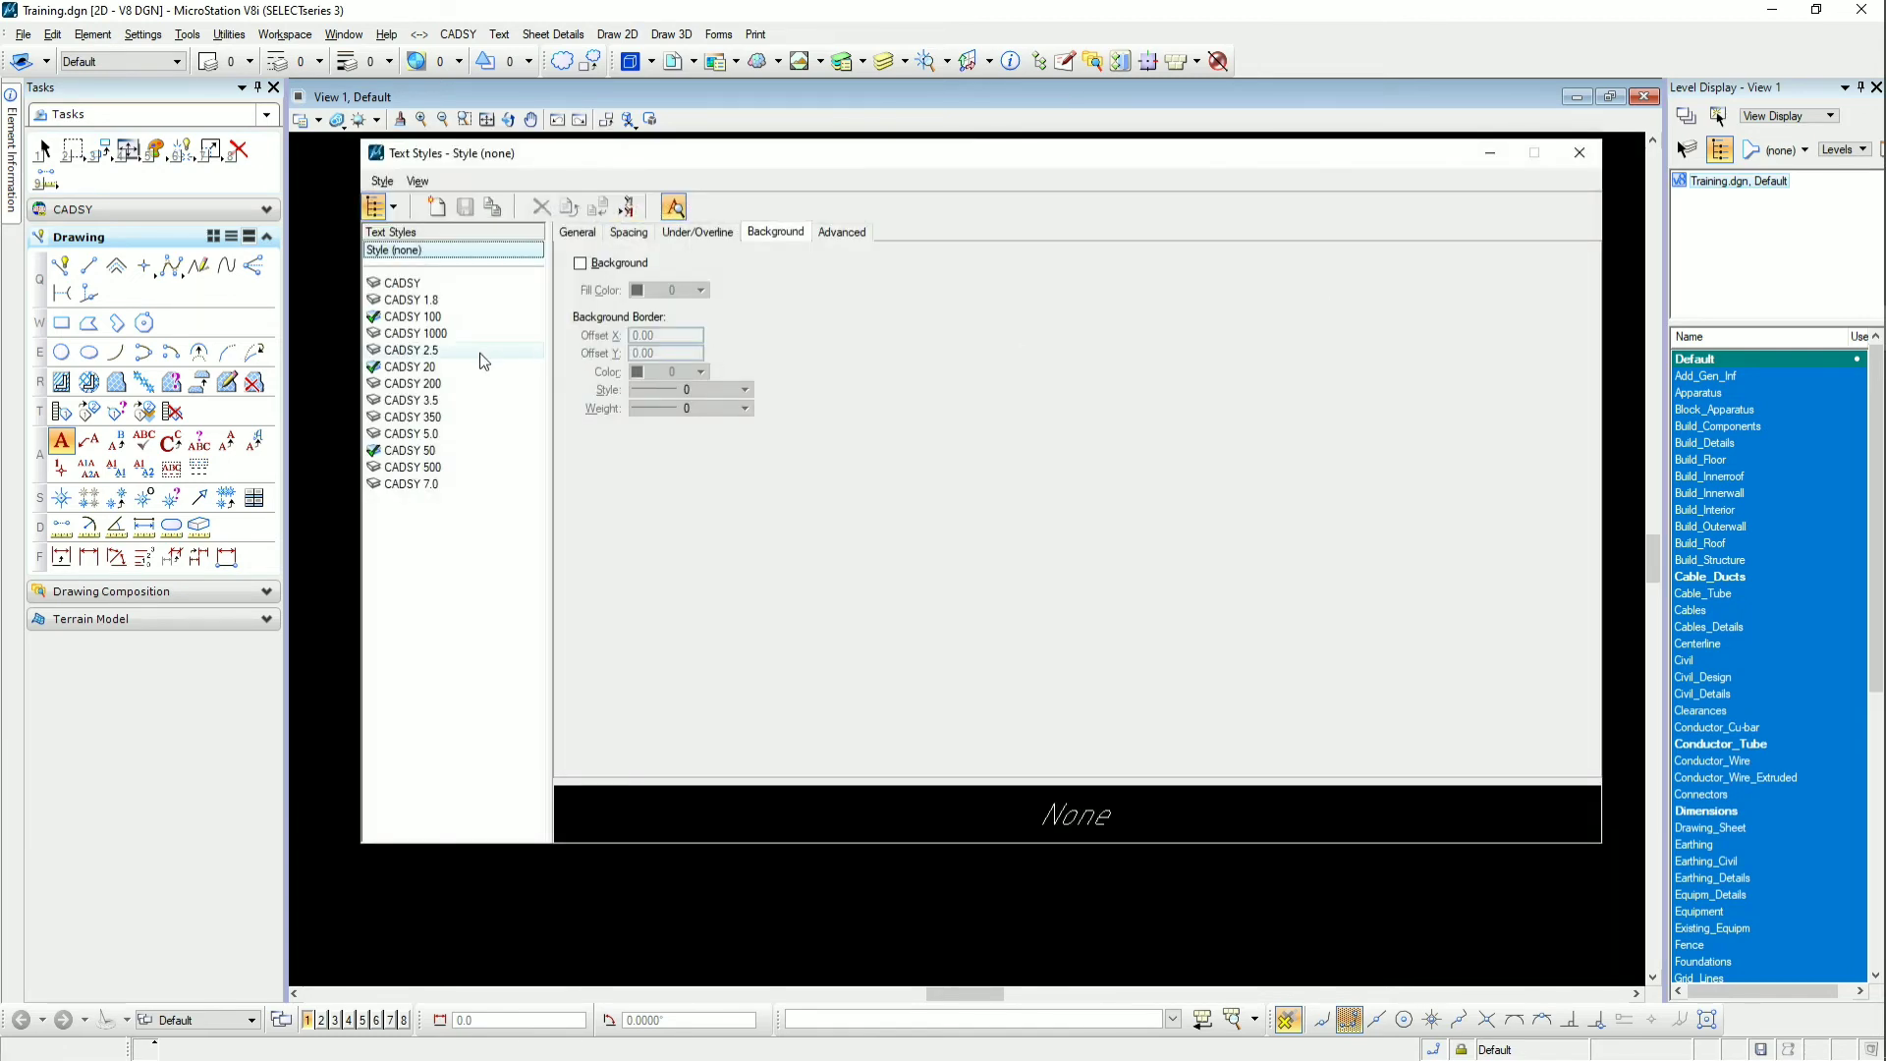
{"action": "left_click", "coordinate": [436, 210]}
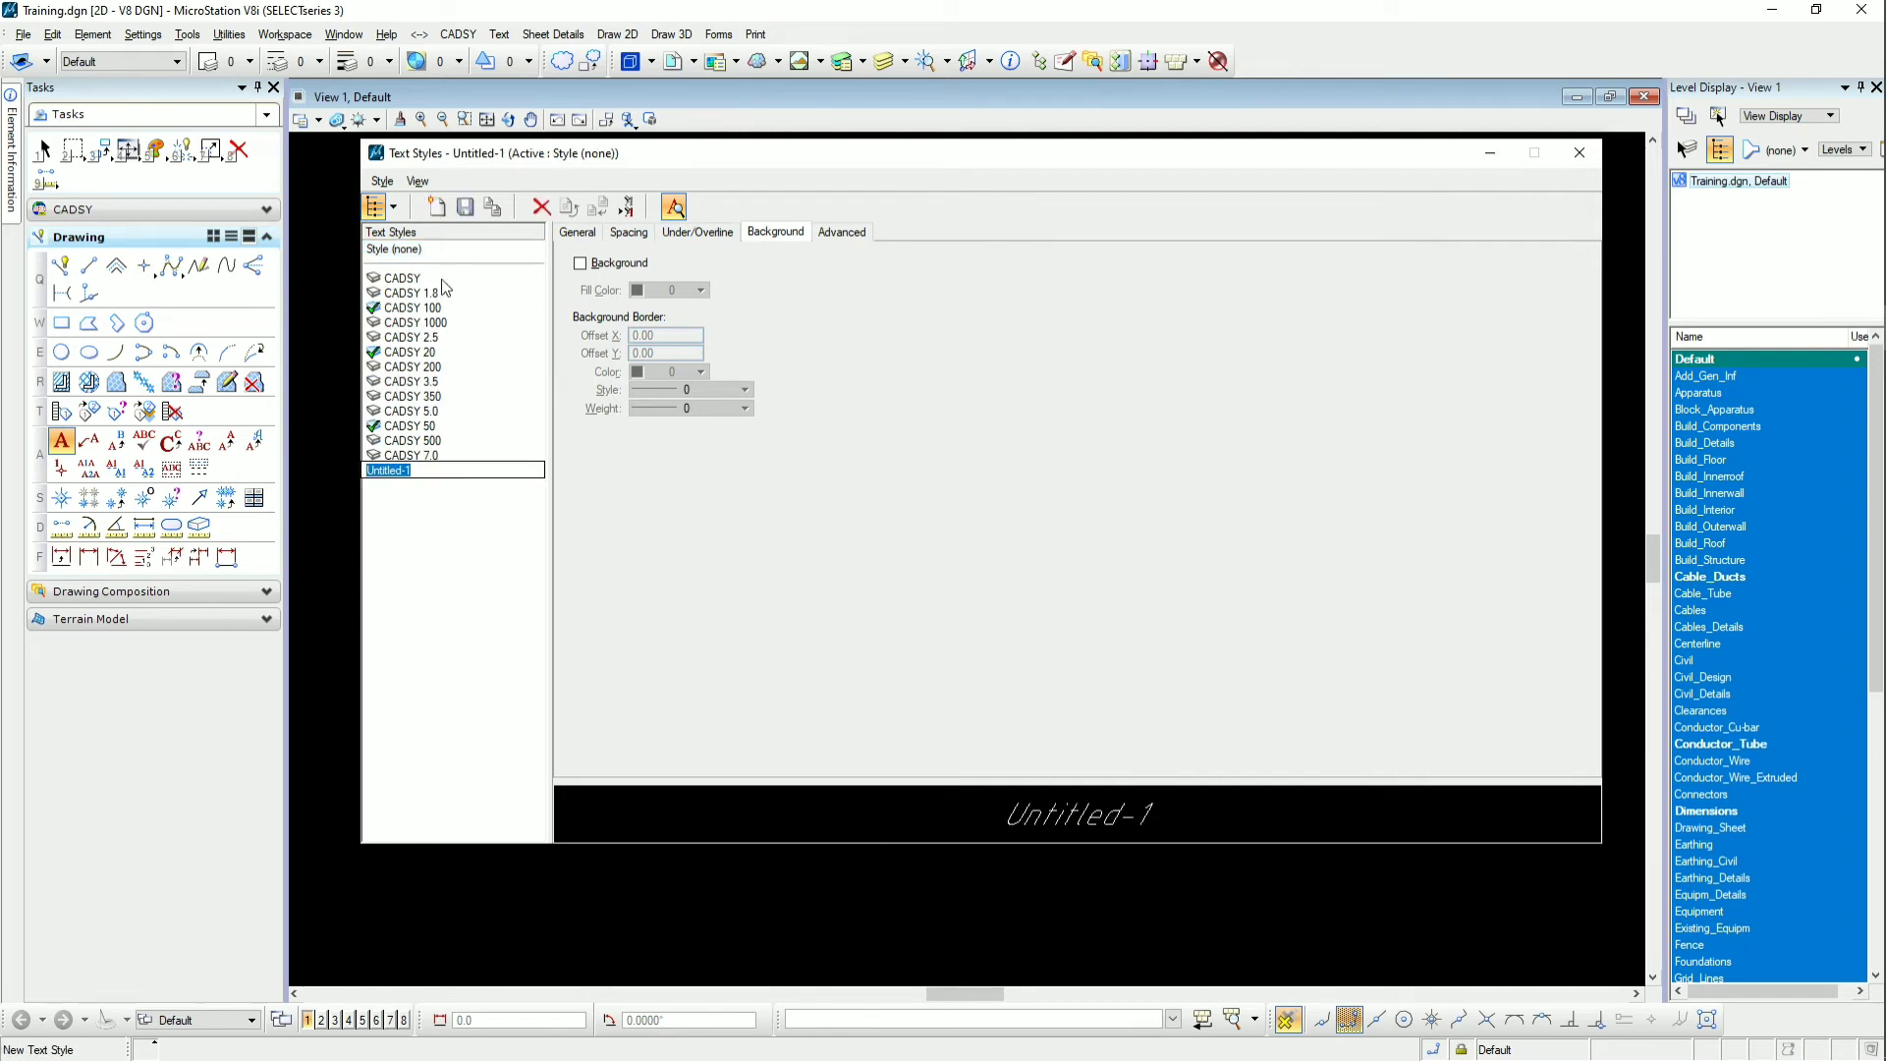
{"action": "type", "text": "test"}
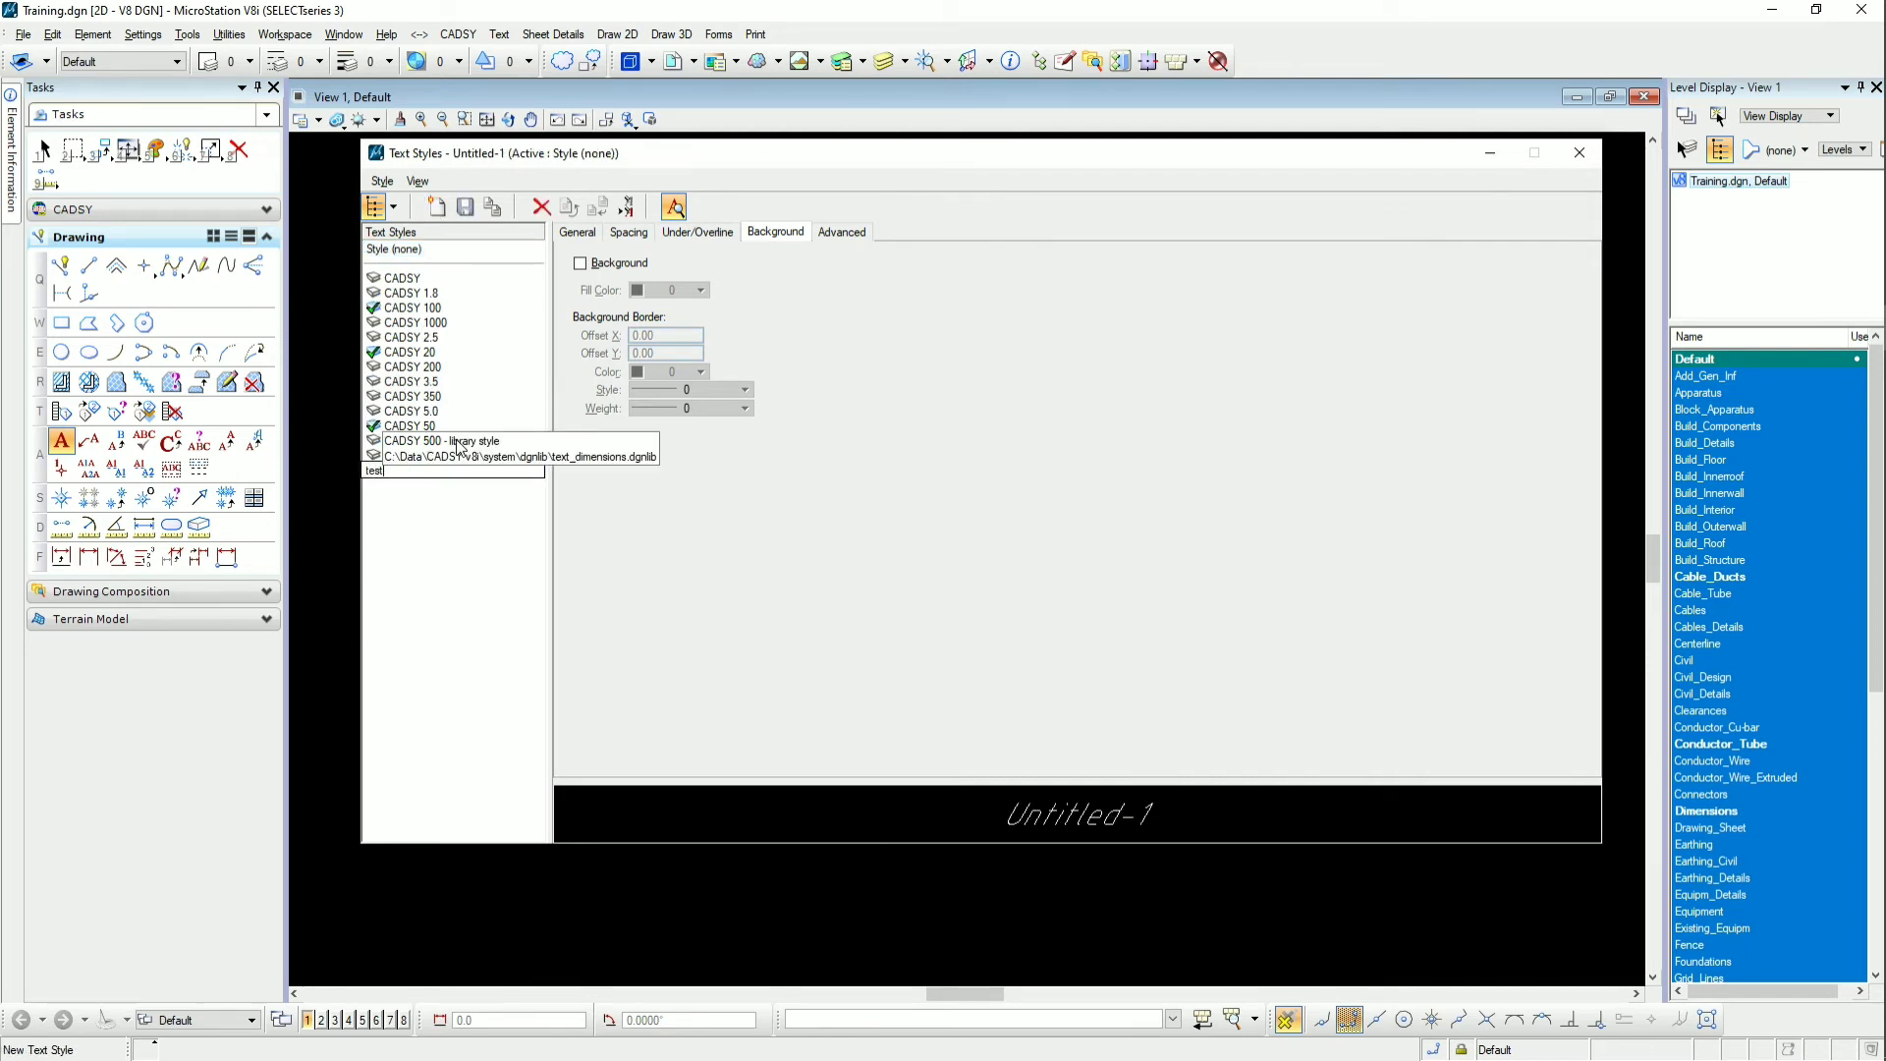
{"action": "left_click", "coordinate": [412, 493]}
Set the test style's font to 227 romans and look over its justification options
{"action": "left_click", "coordinate": [587, 233]}
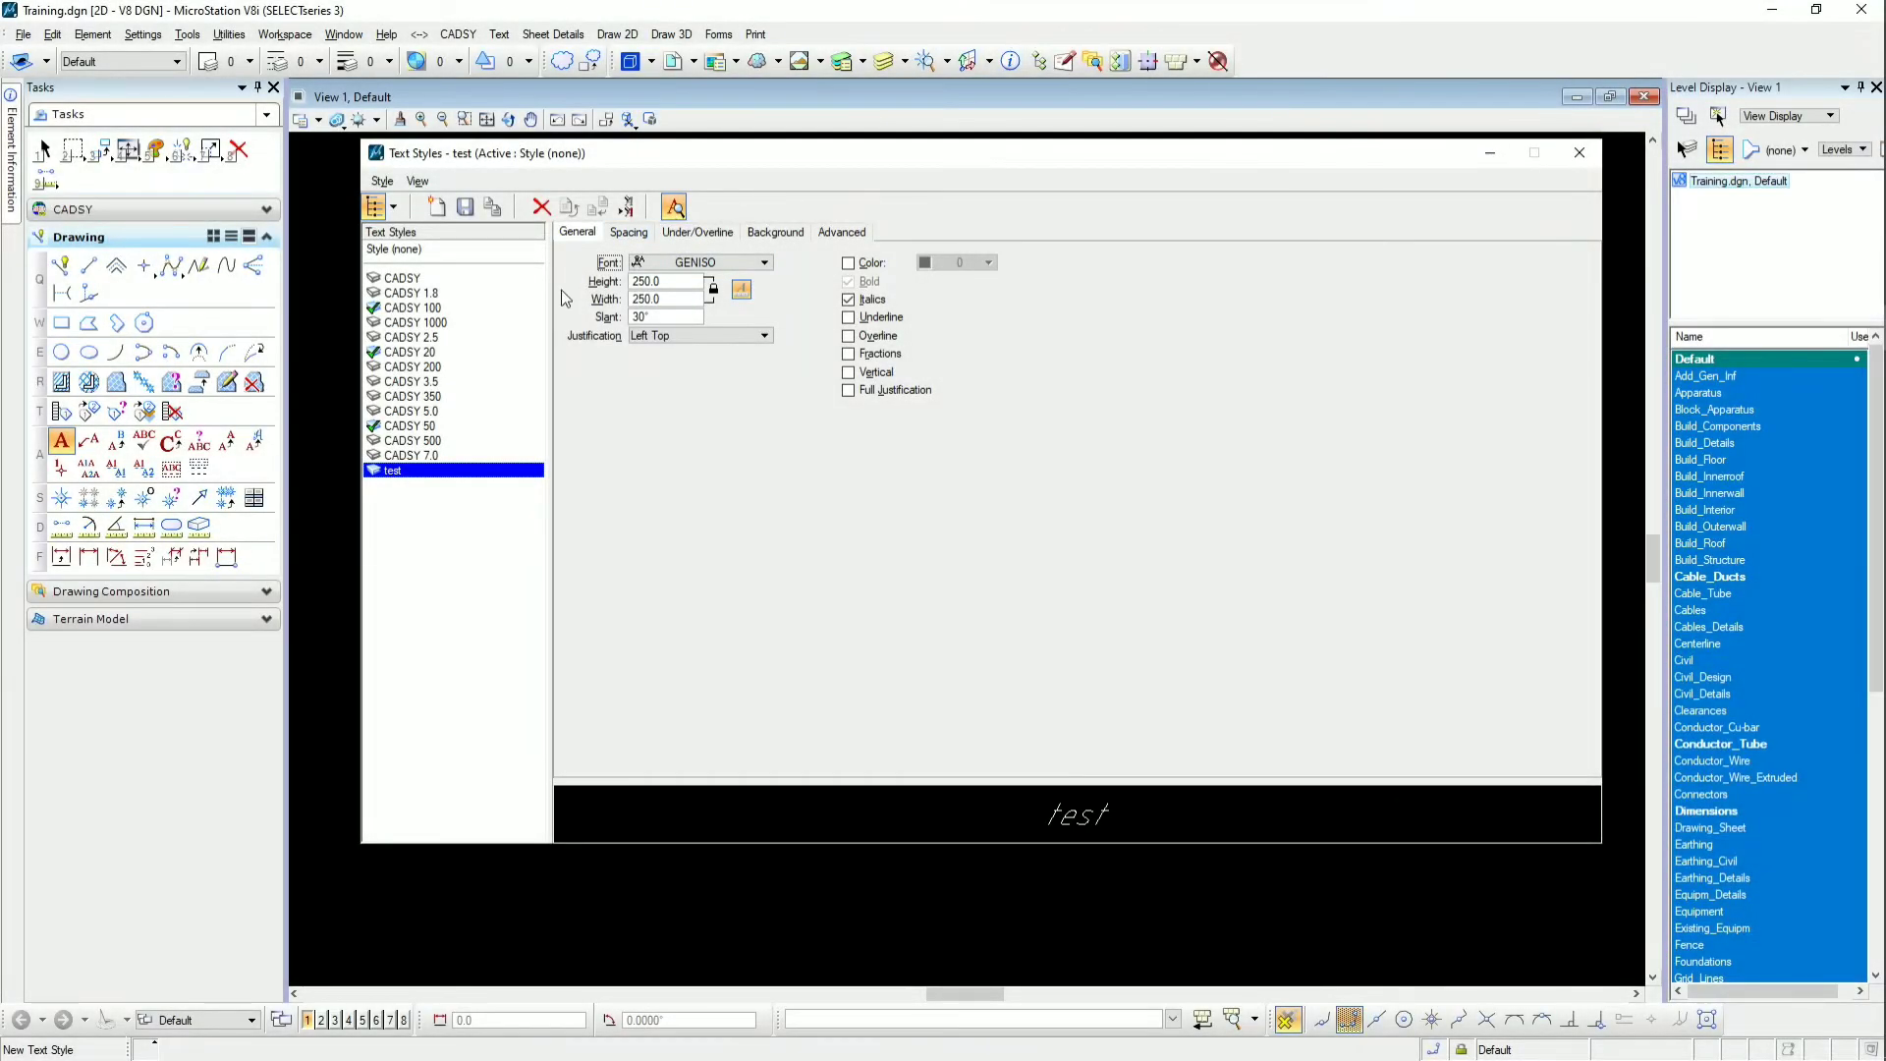
{"action": "left_click", "coordinate": [640, 264]}
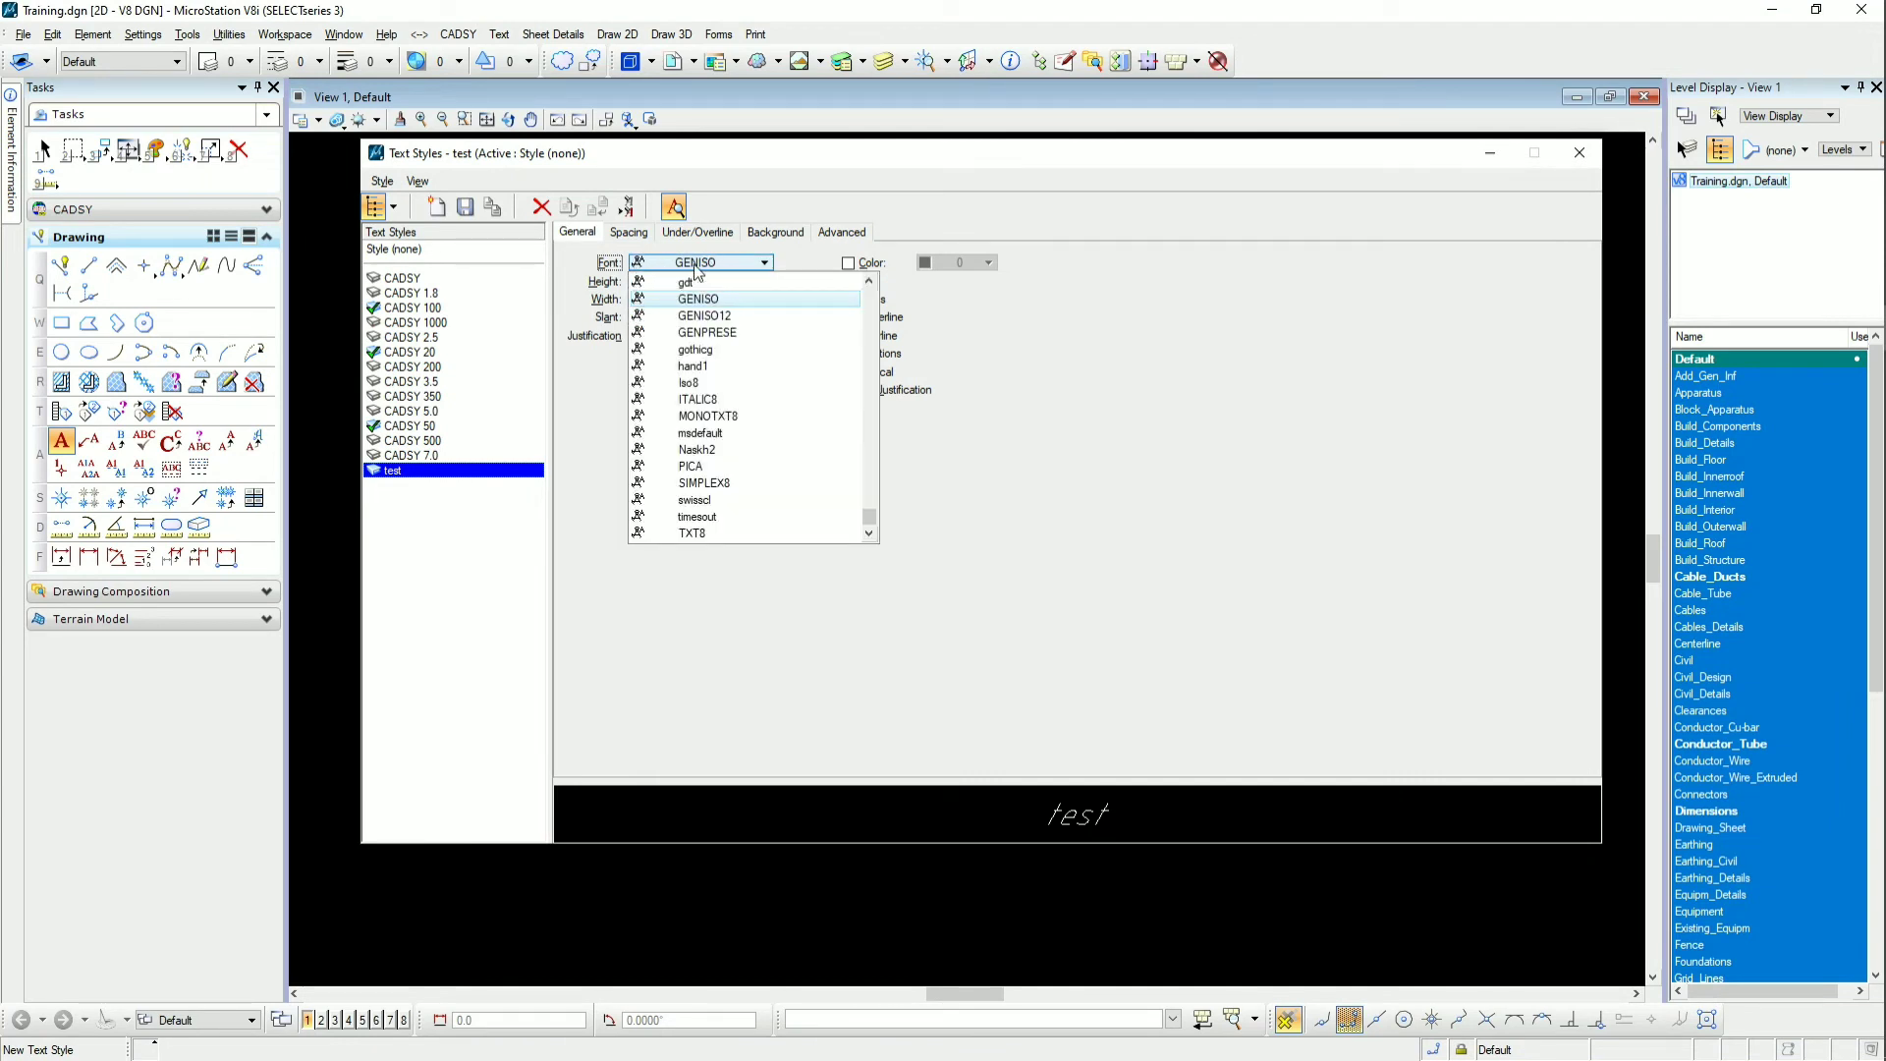
{"action": "left_click", "coordinate": [581, 454]}
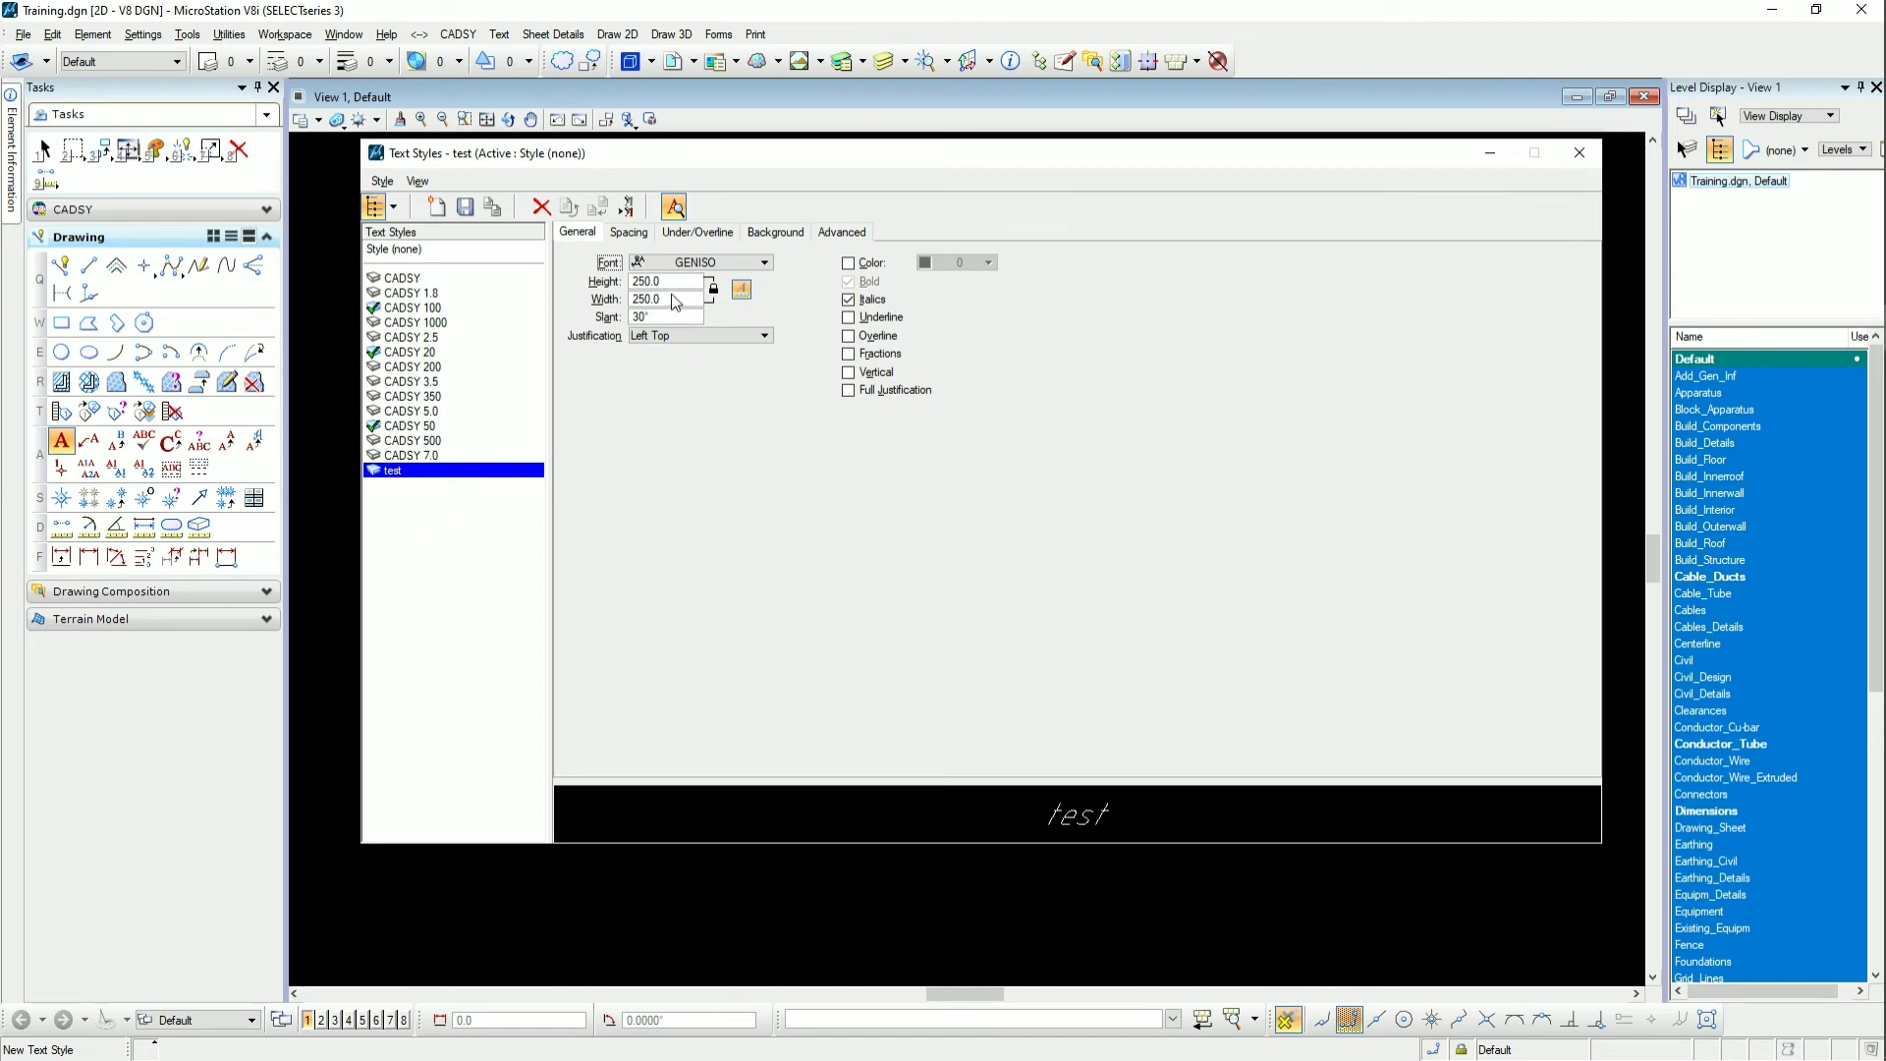
{"action": "left_click", "coordinate": [726, 265]}
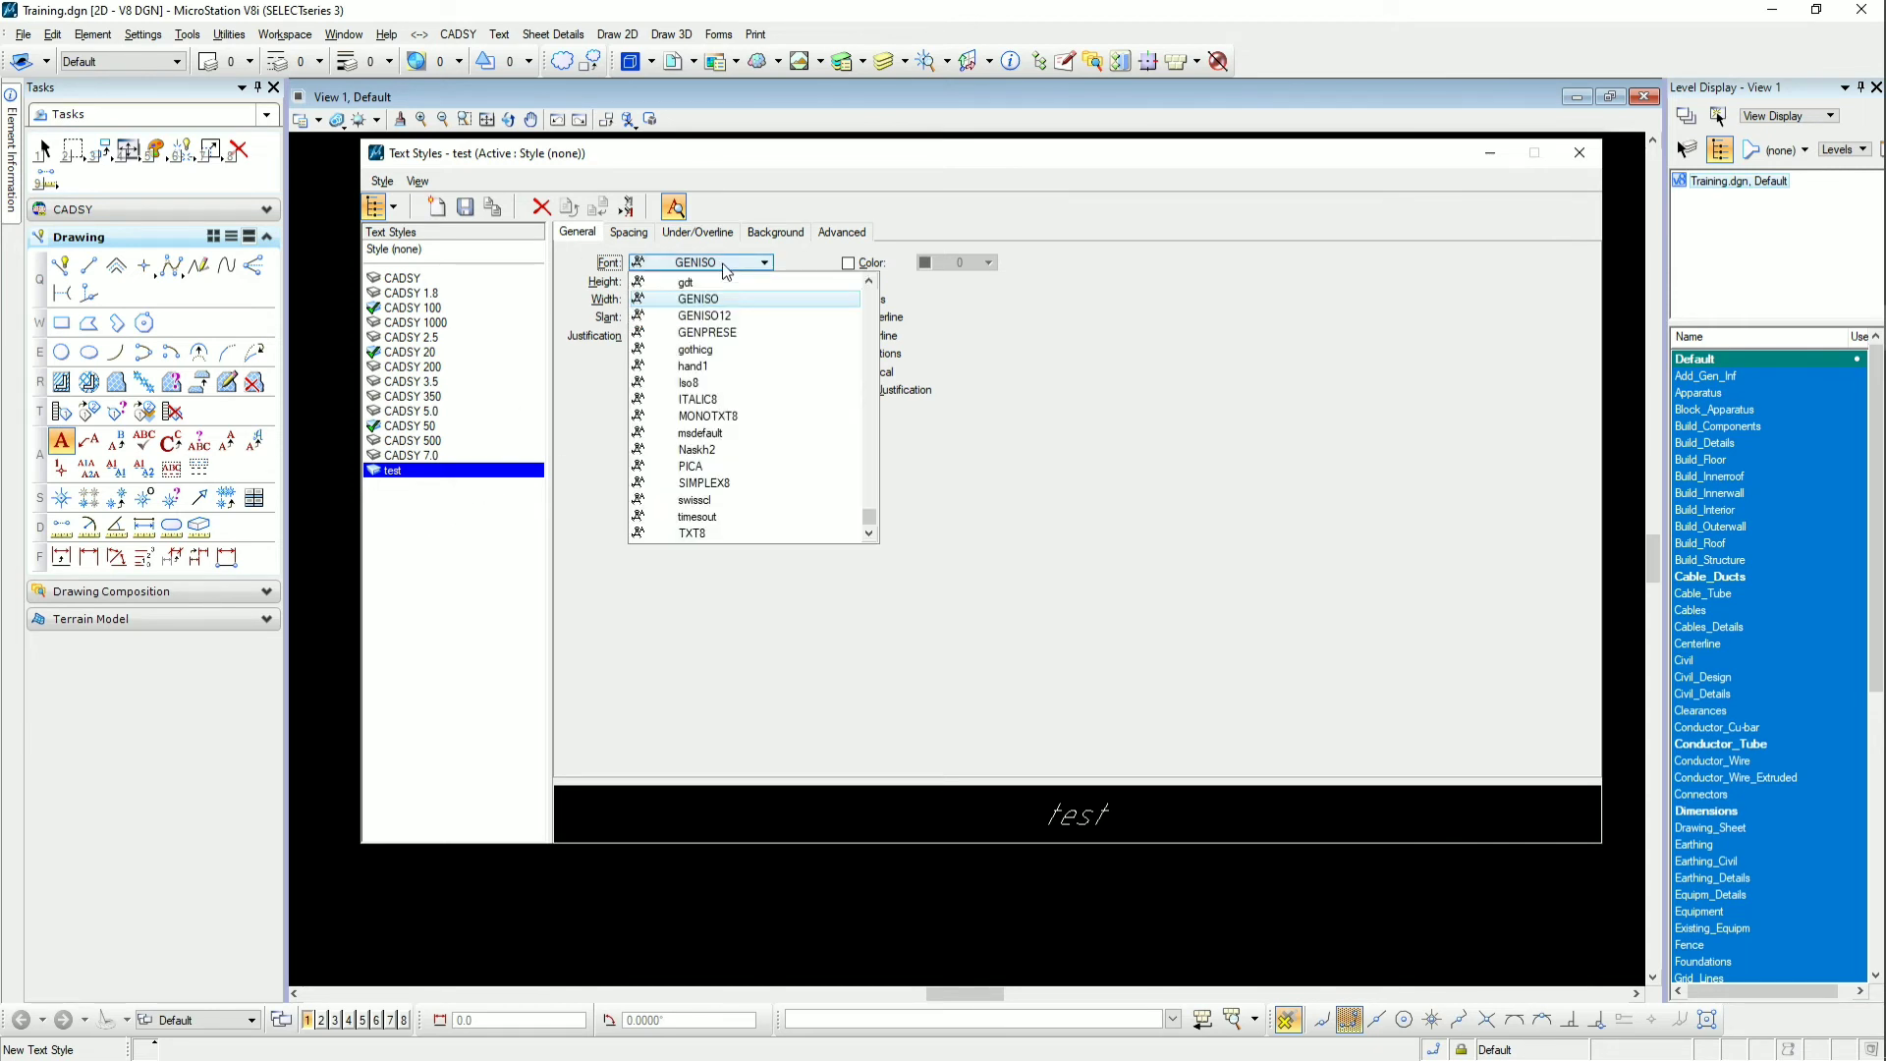
{"action": "scroll", "coordinate": [724, 266], "scroll_direction": "up", "scroll_amount": 10}
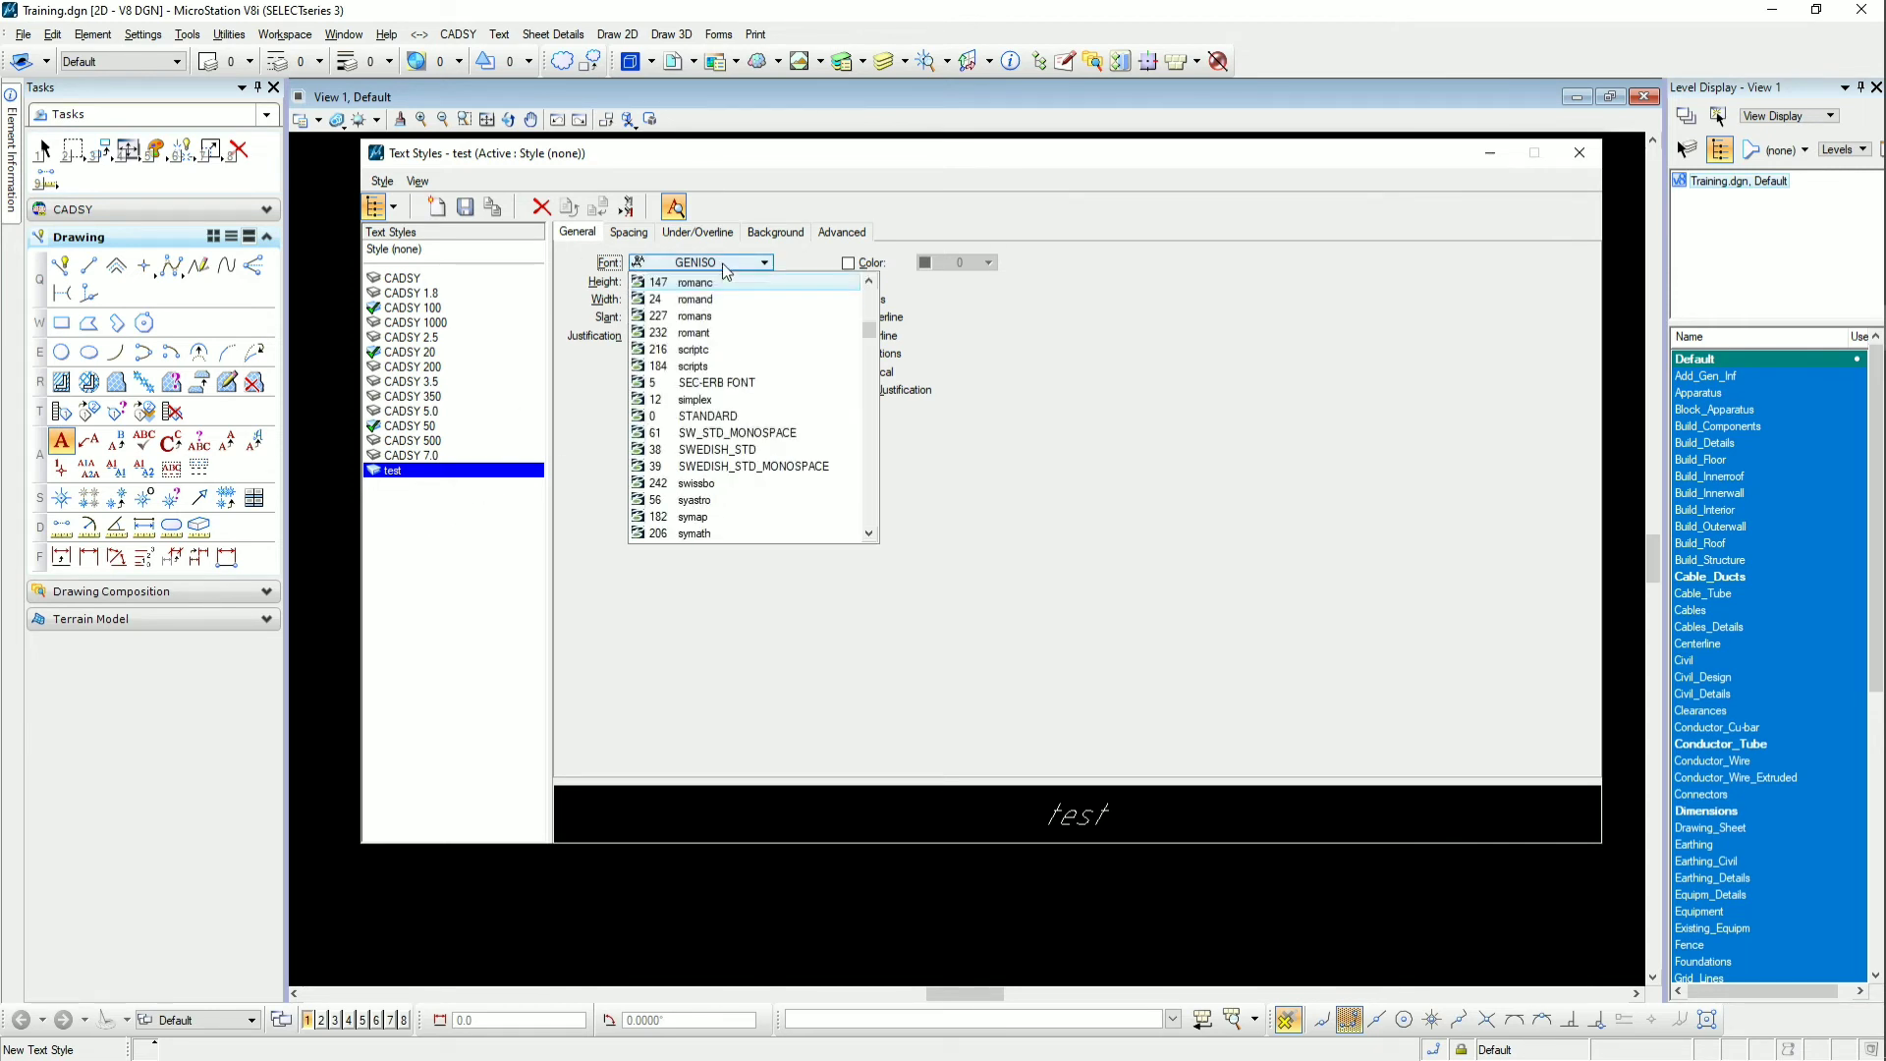
{"action": "left_click", "coordinate": [717, 332]}
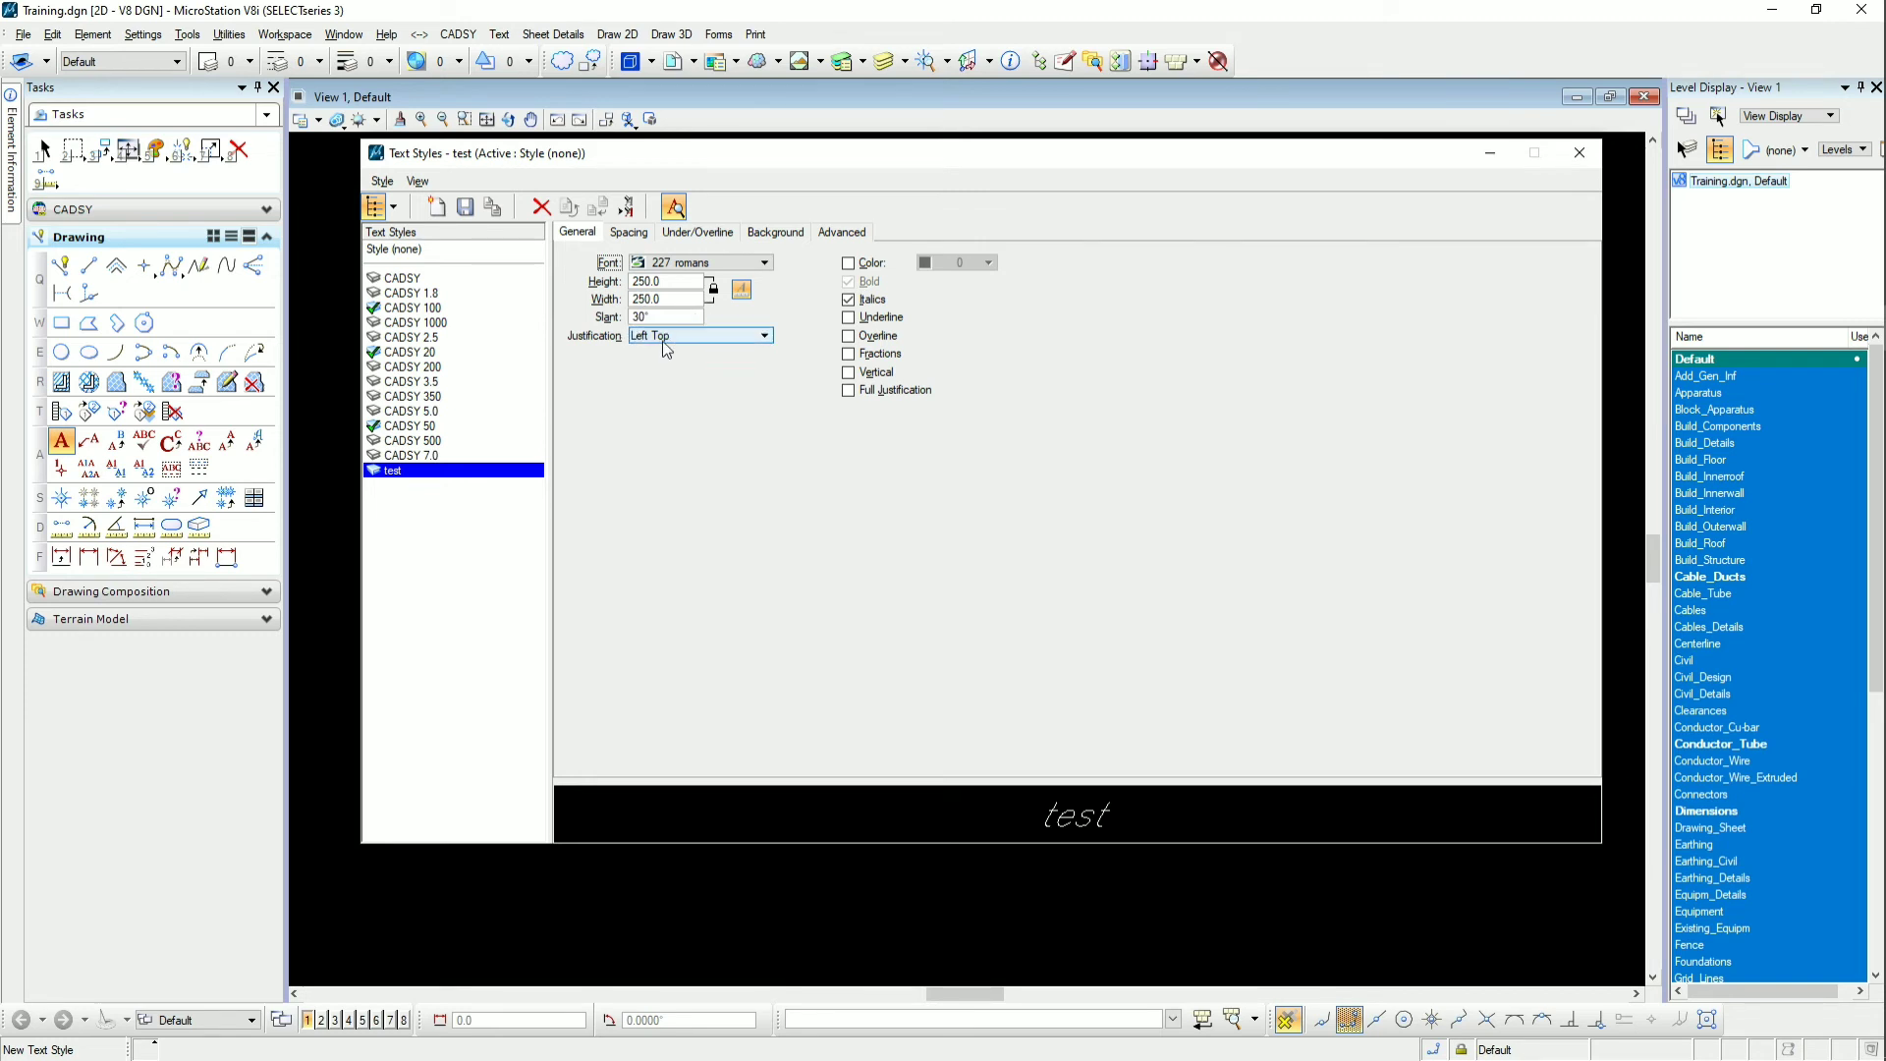
{"action": "left_click", "coordinate": [665, 341]}
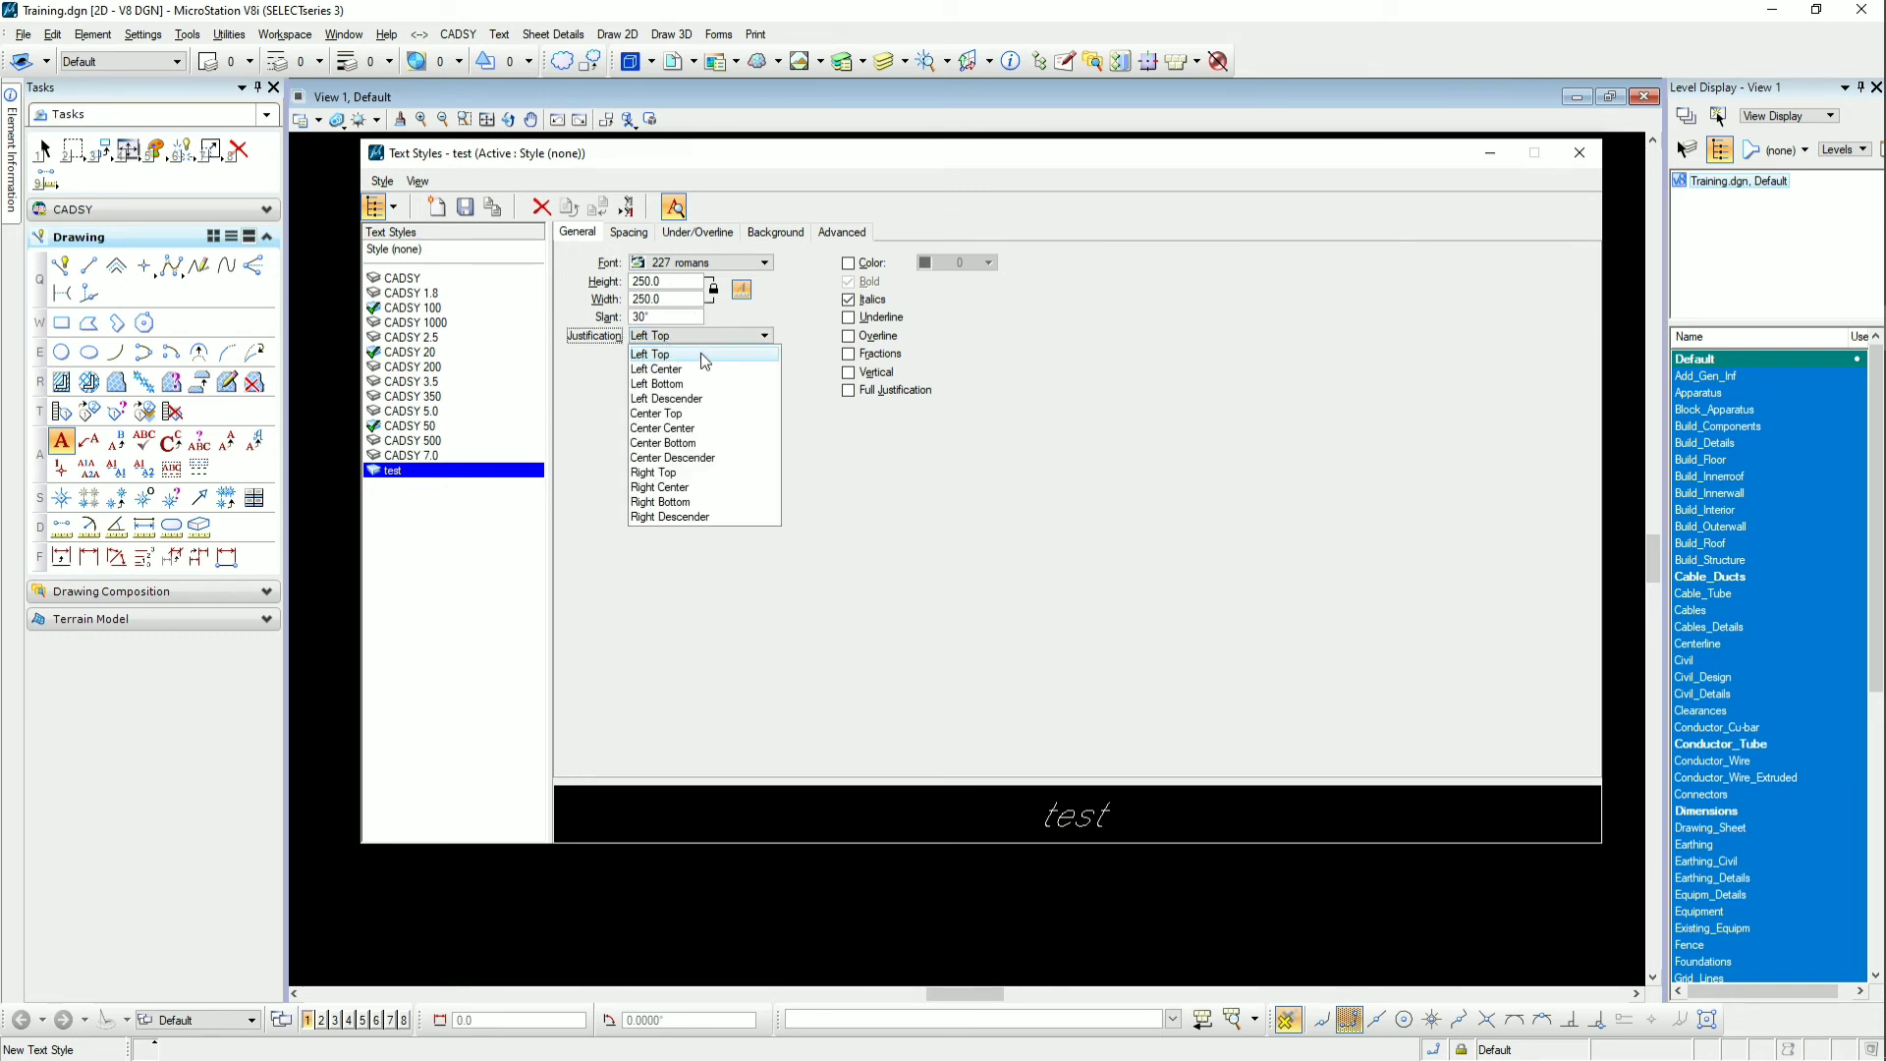
{"action": "left_click", "coordinate": [837, 422]}
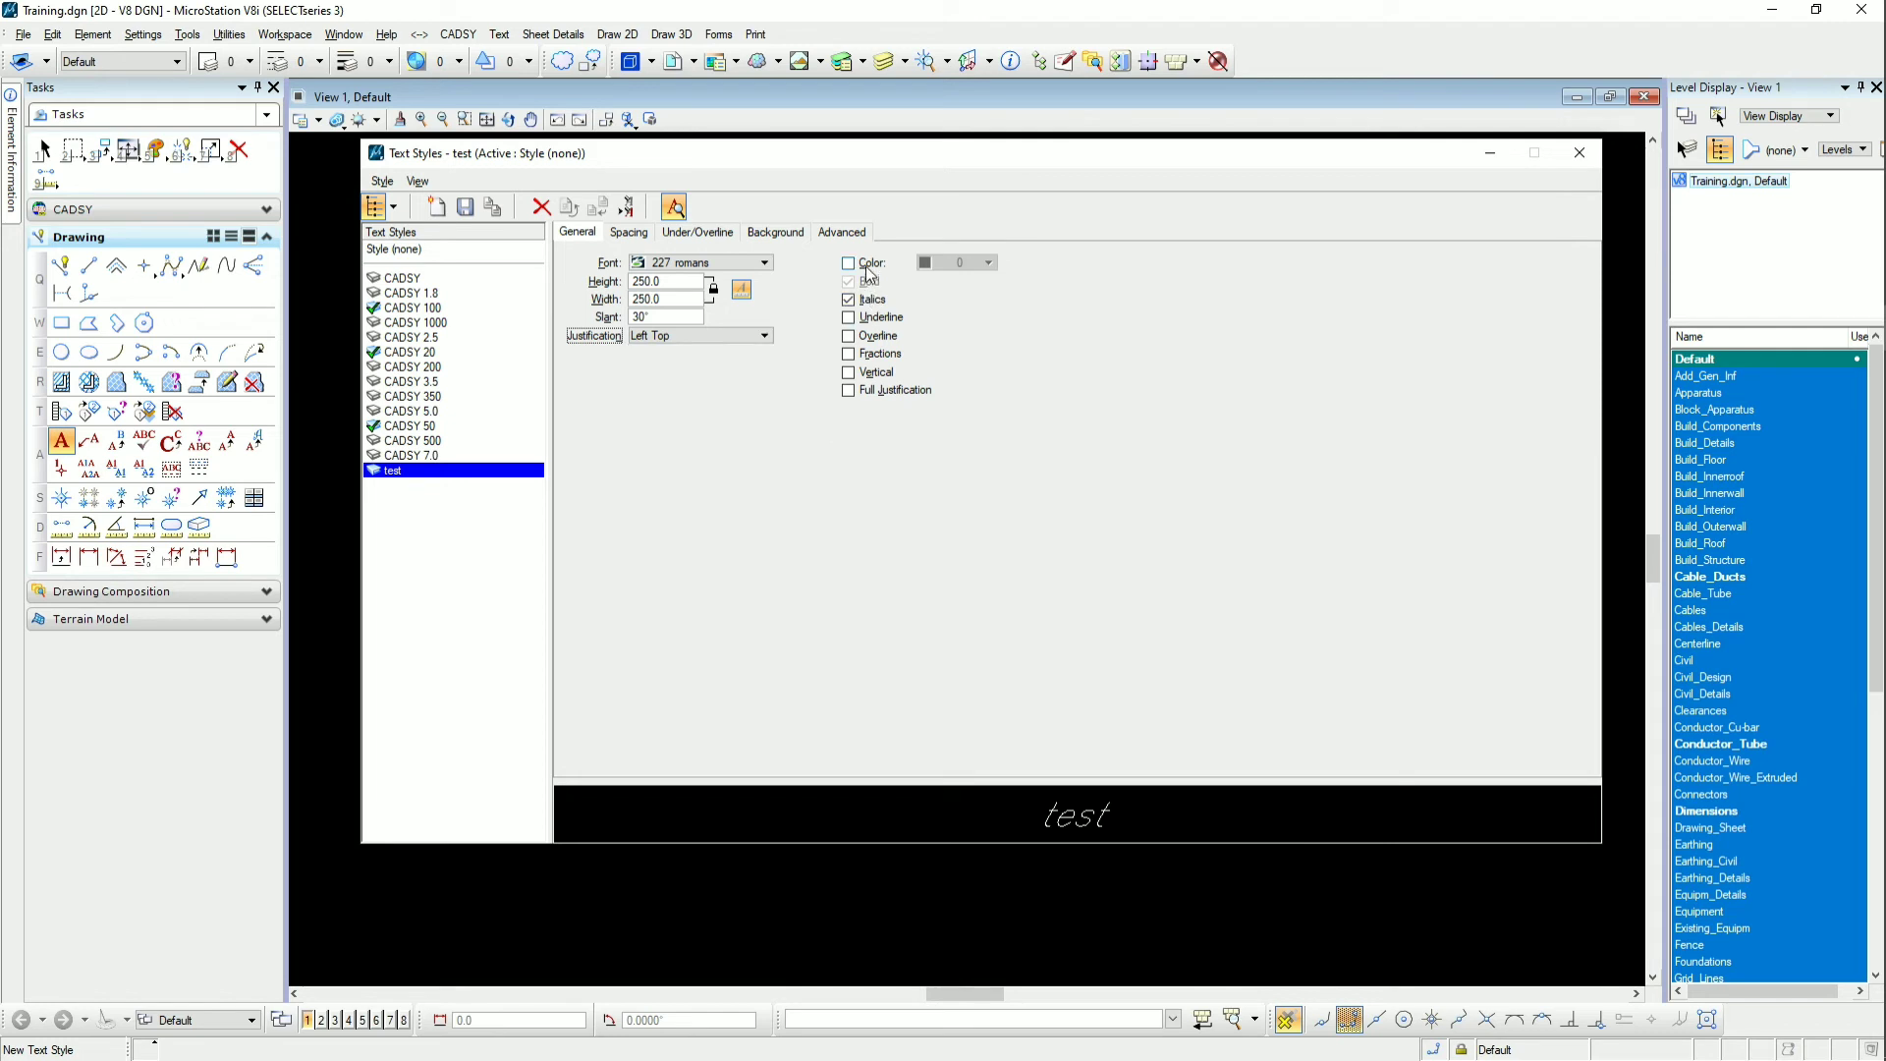
Enable a custom color for the test text style and set it to green, color 2
{"action": "left_click", "coordinate": [874, 263]}
{"action": "left_click", "coordinate": [932, 265]}
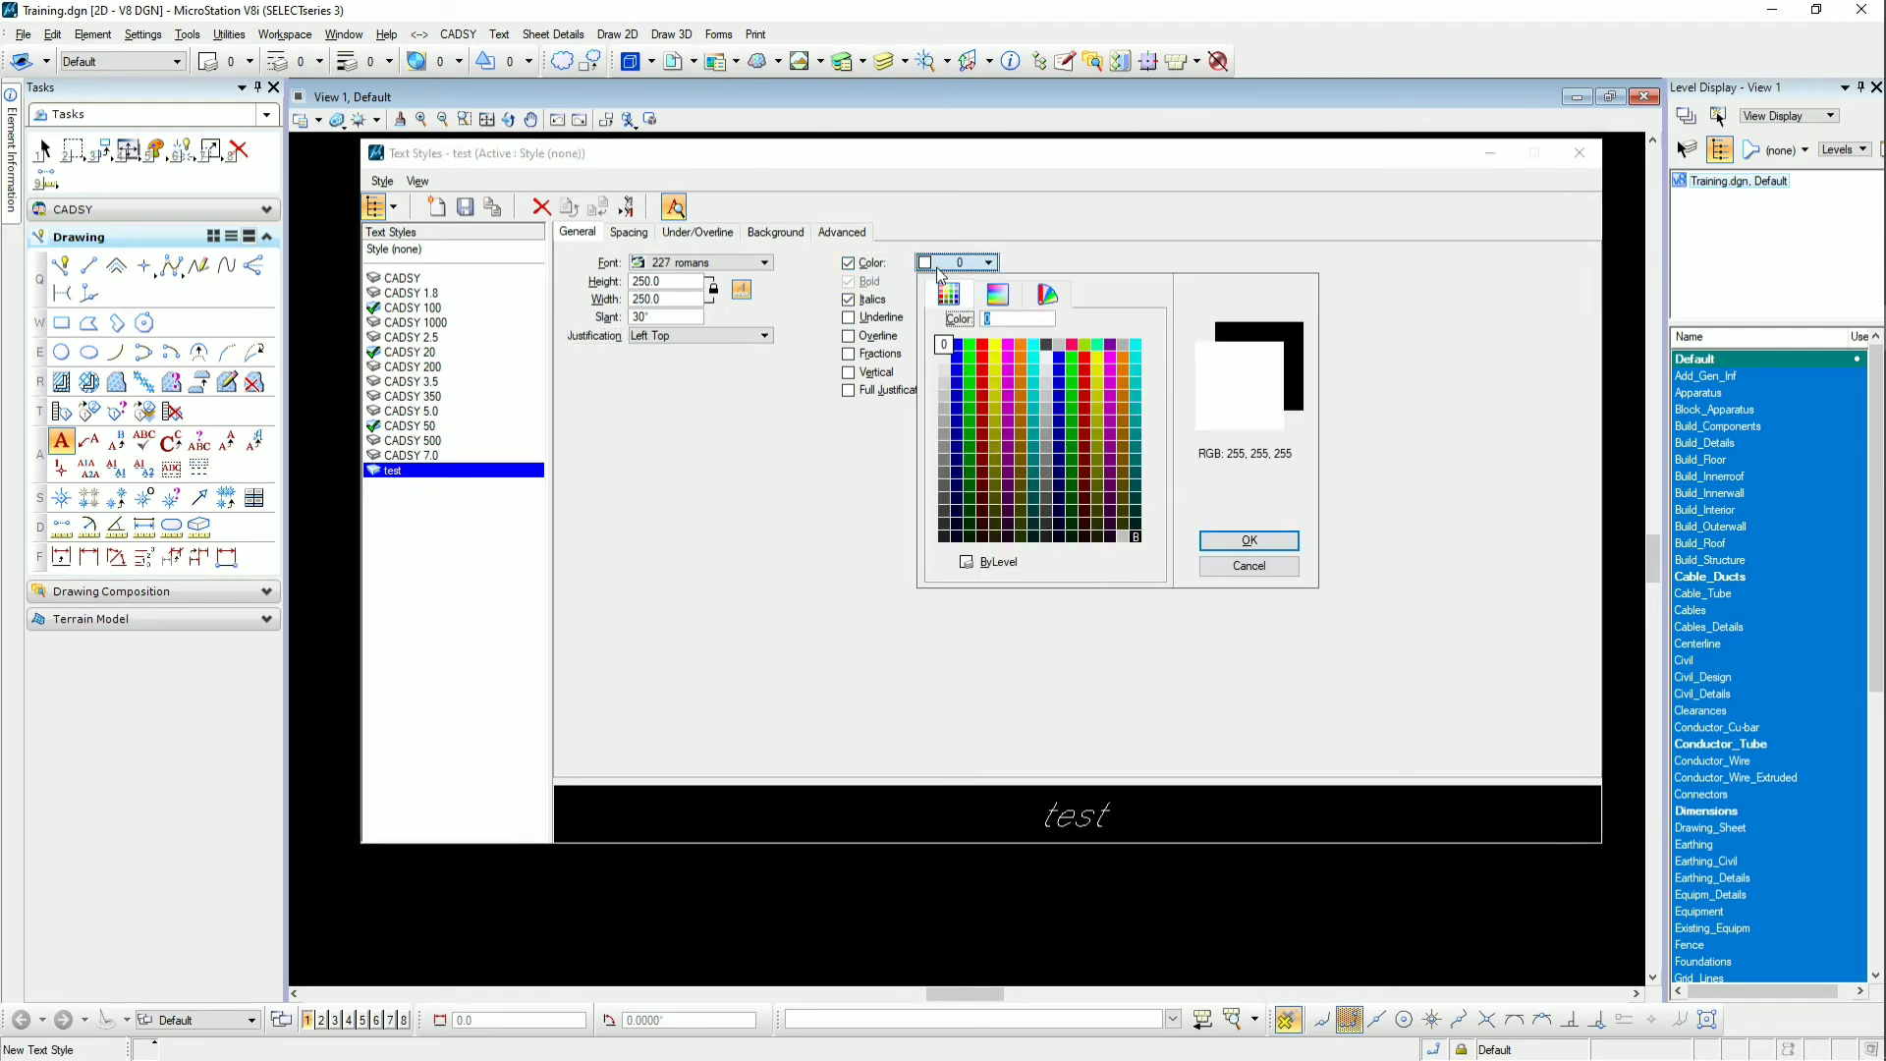
{"action": "left_click", "coordinate": [969, 344]}
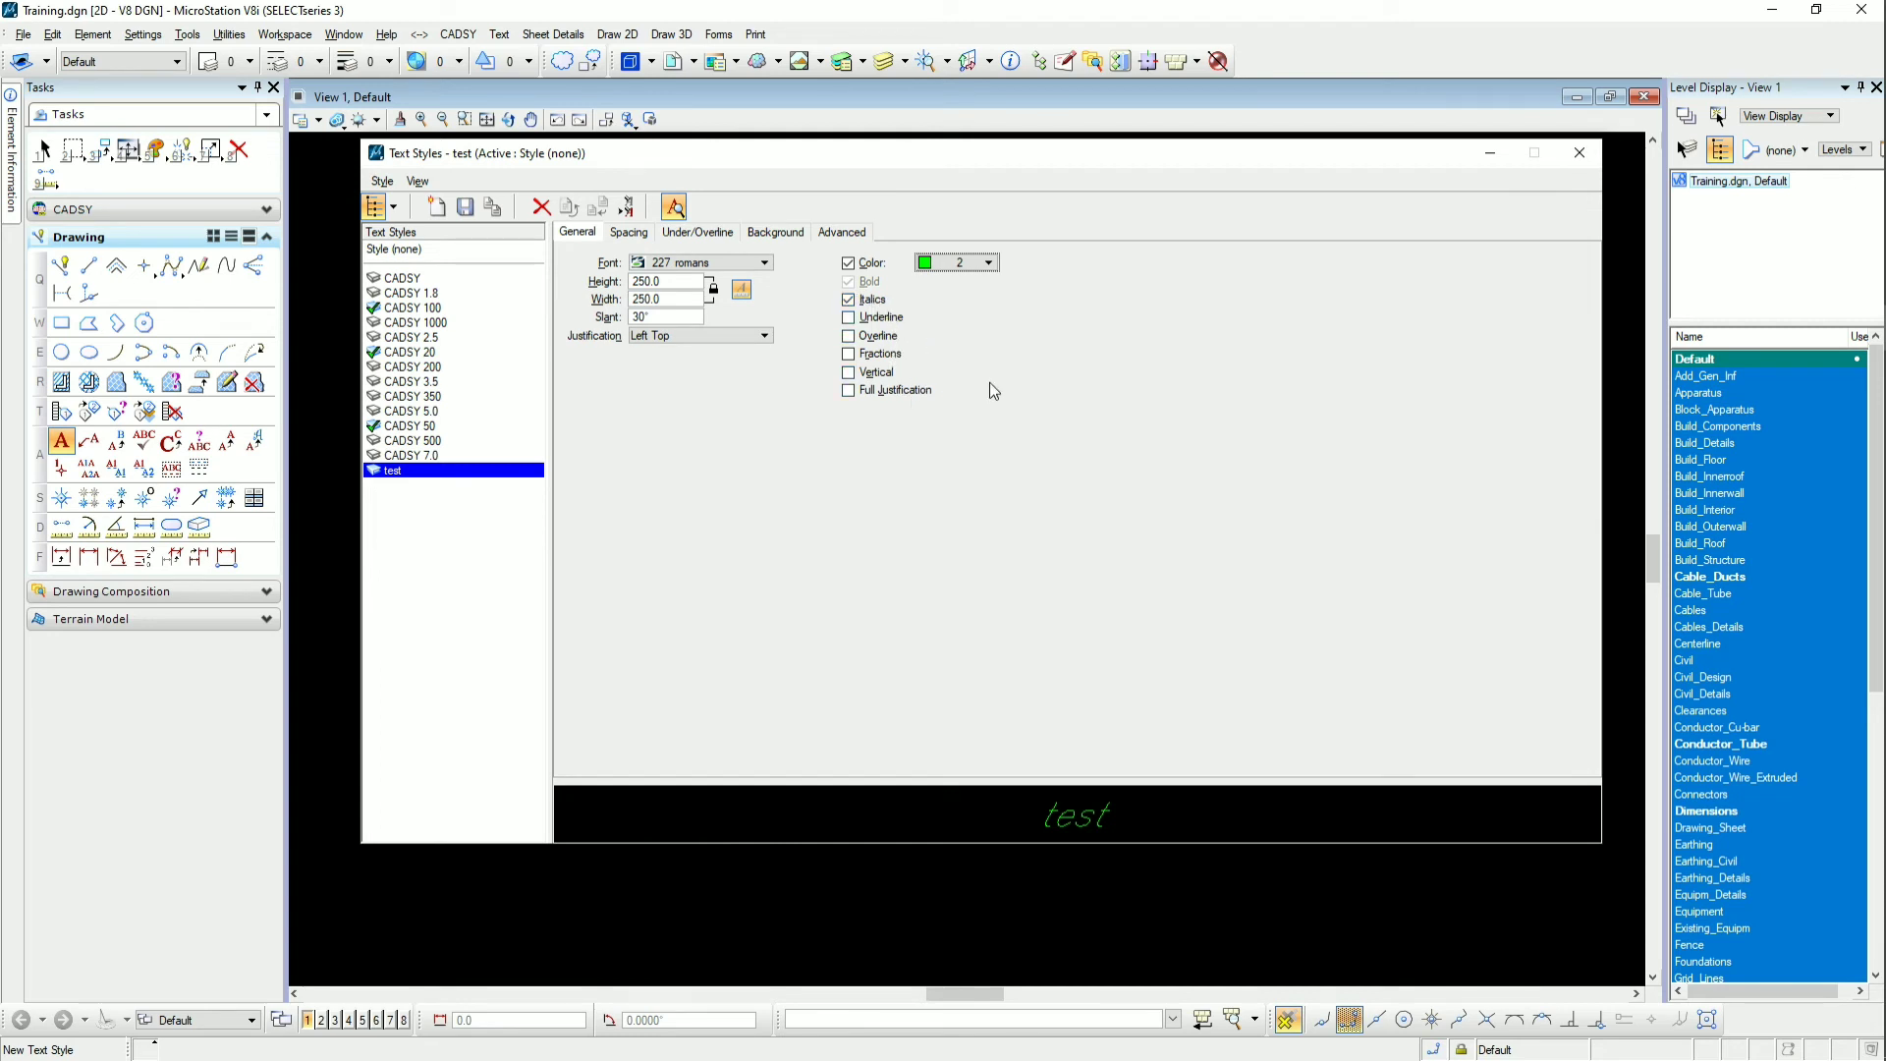
Set the test style's line spacing to 0.80, with the line spacing type left at Exact
{"action": "left_click", "coordinate": [628, 233]}
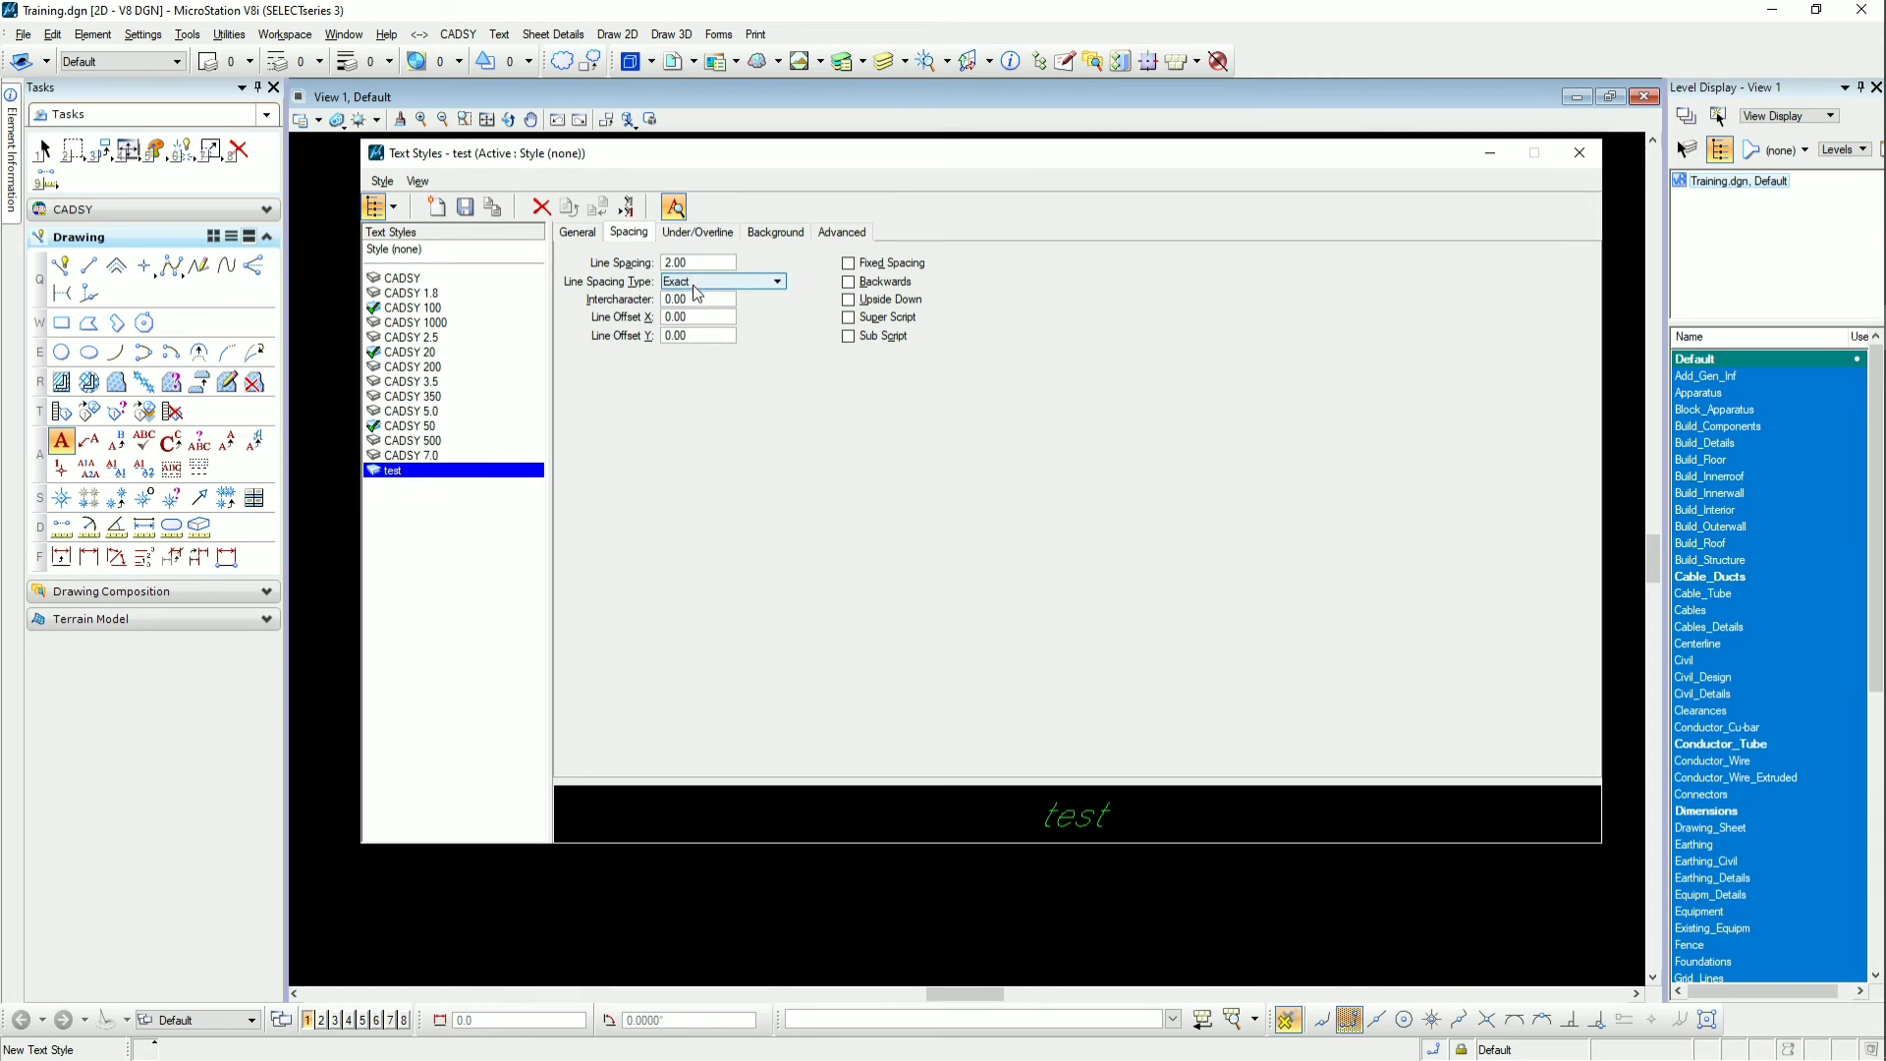
{"action": "left_click", "coordinate": [669, 265]}
{"action": "key", "text": "BackSpace"}
{"action": "left_click", "coordinate": [701, 299]}
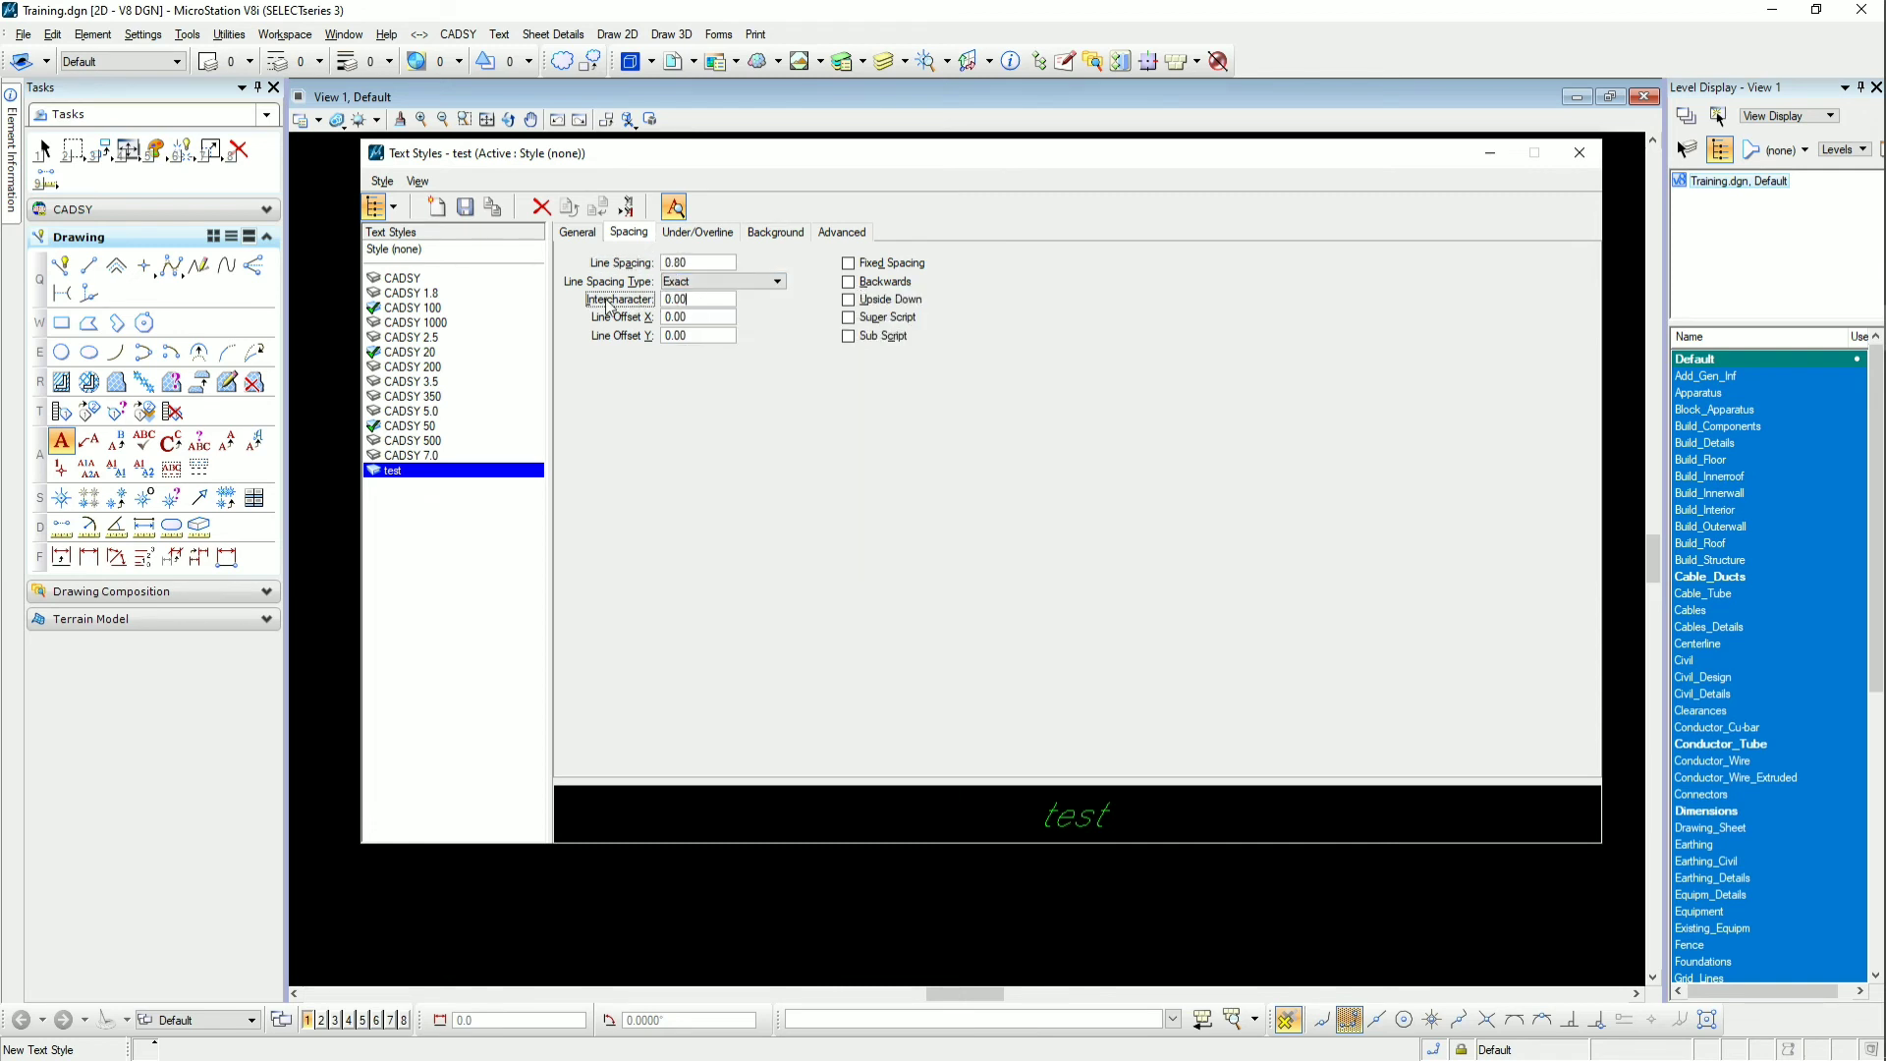
Try a background with fill color 9 behind the test style's text
{"action": "left_click", "coordinate": [701, 234]}
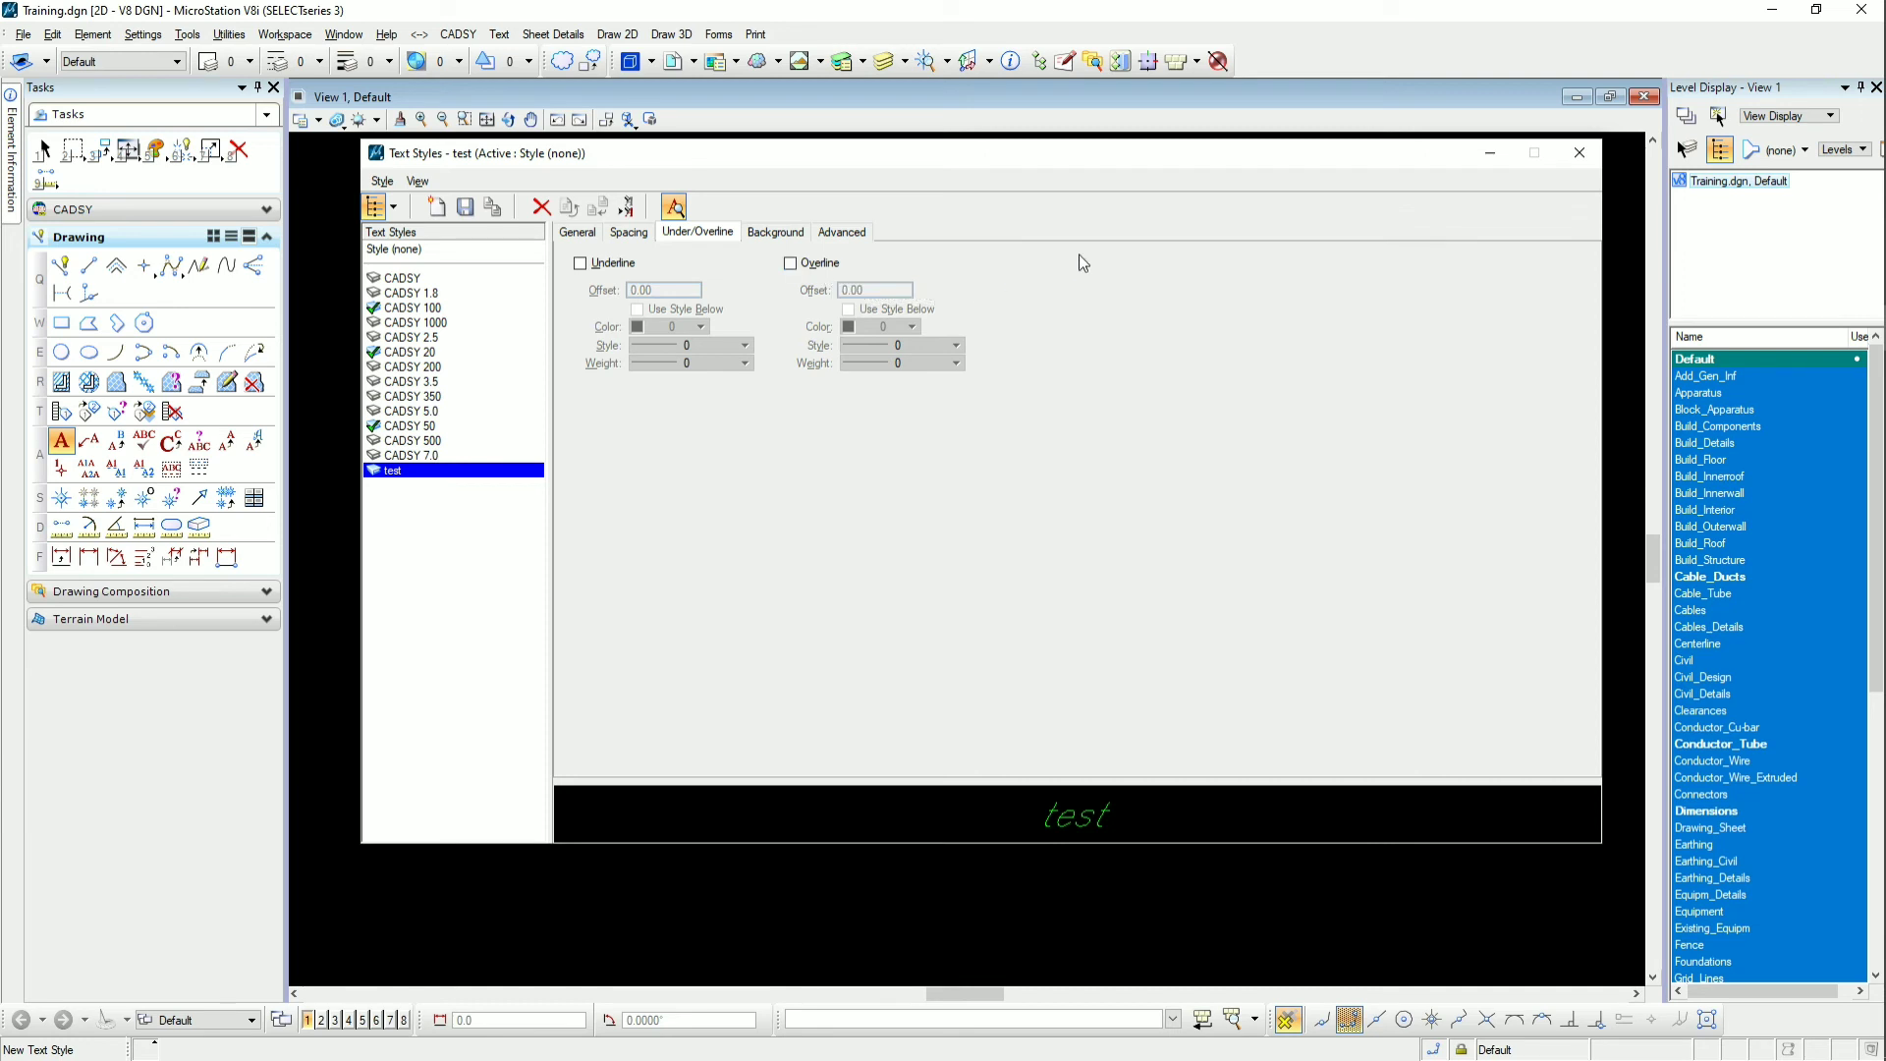
{"action": "left_click", "coordinate": [782, 236]}
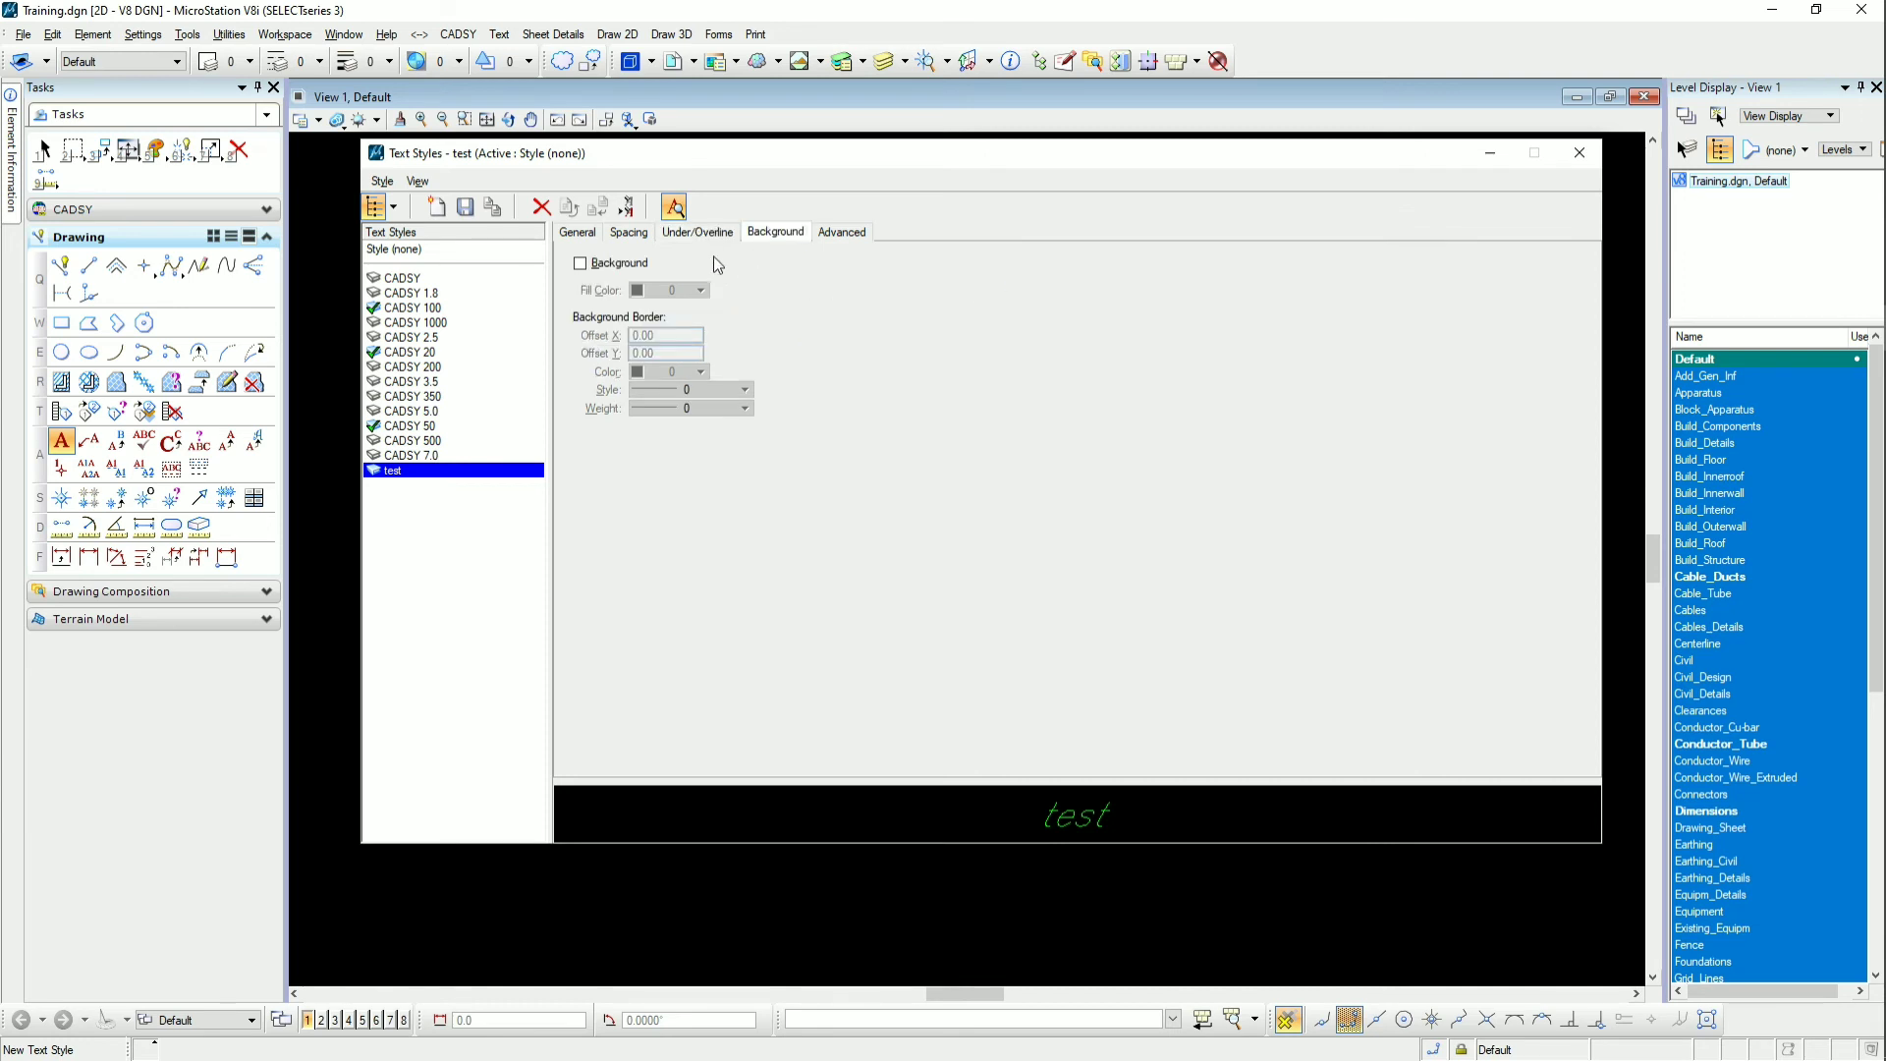
{"action": "left_click", "coordinate": [580, 263]}
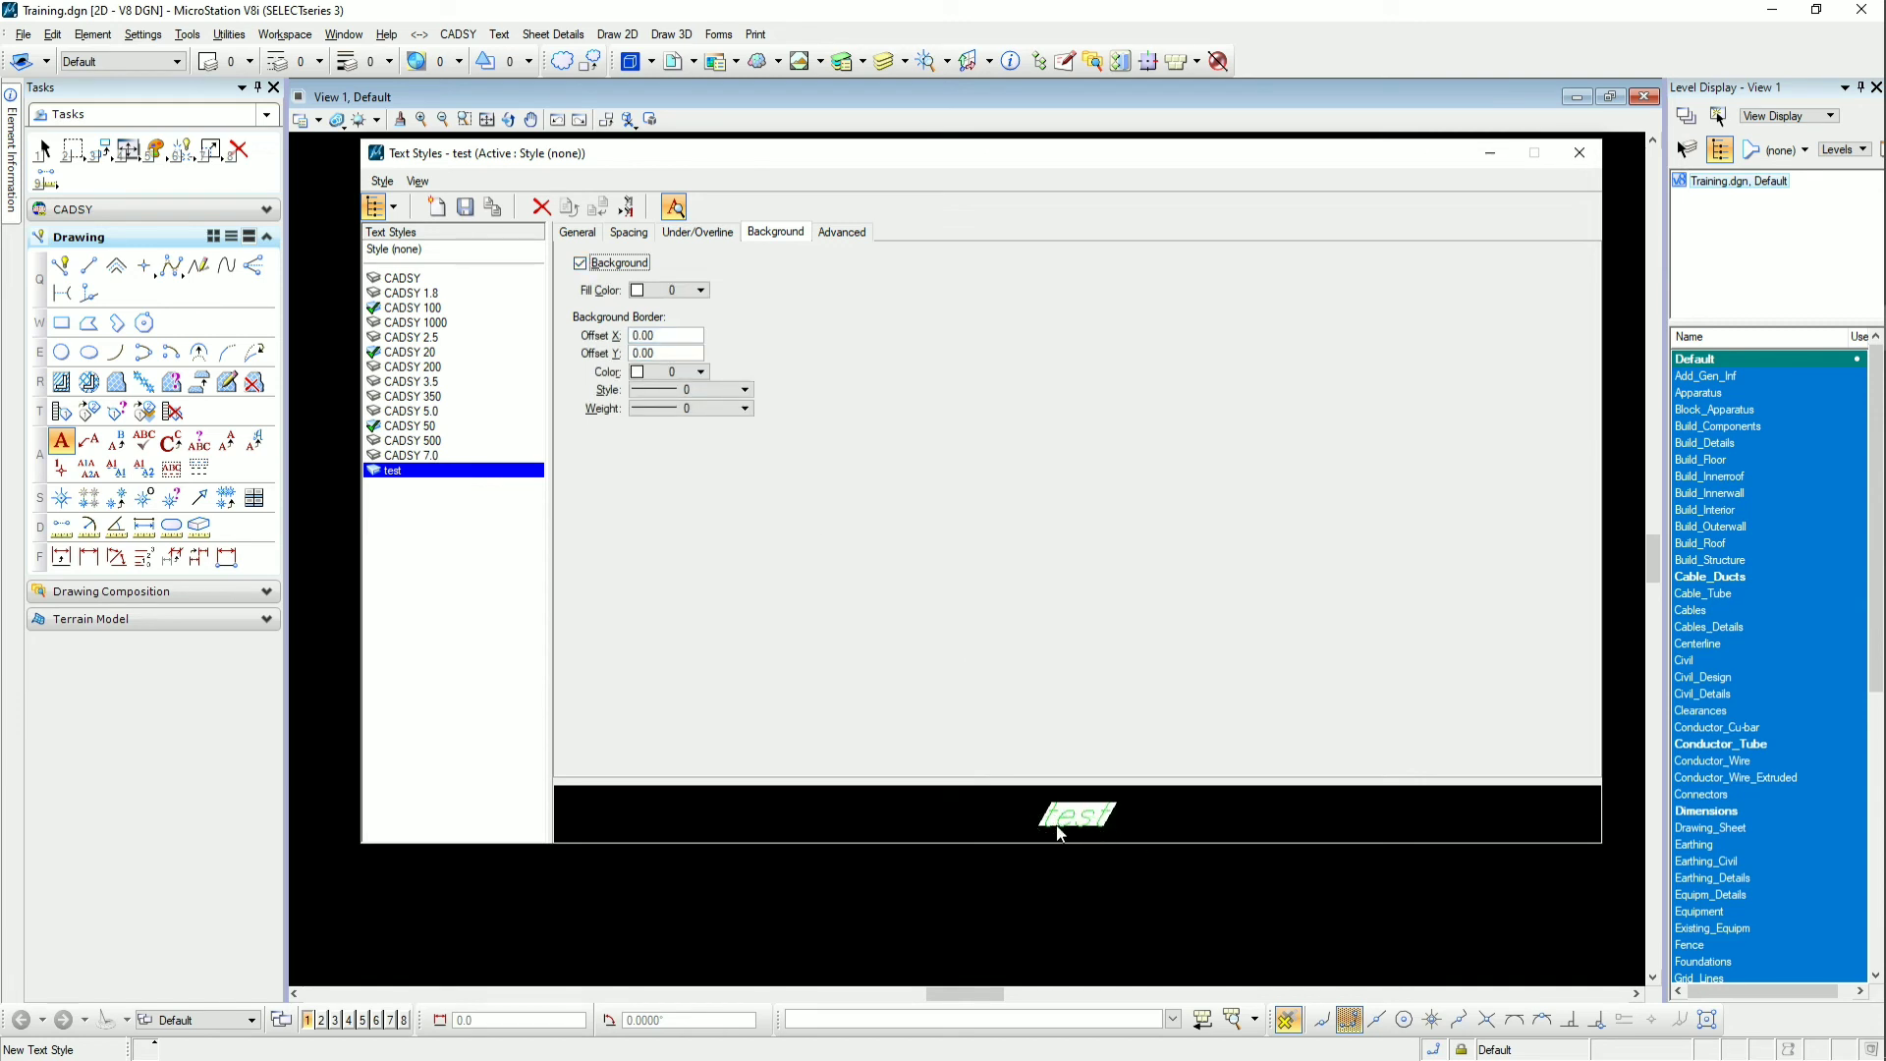
{"action": "left_click", "coordinate": [647, 291]}
{"action": "left_click", "coordinate": [779, 383]}
{"action": "left_click", "coordinate": [581, 264]}
Try both underline and overline on the test style and keep only the overline enabled
{"action": "left_click", "coordinate": [680, 236]}
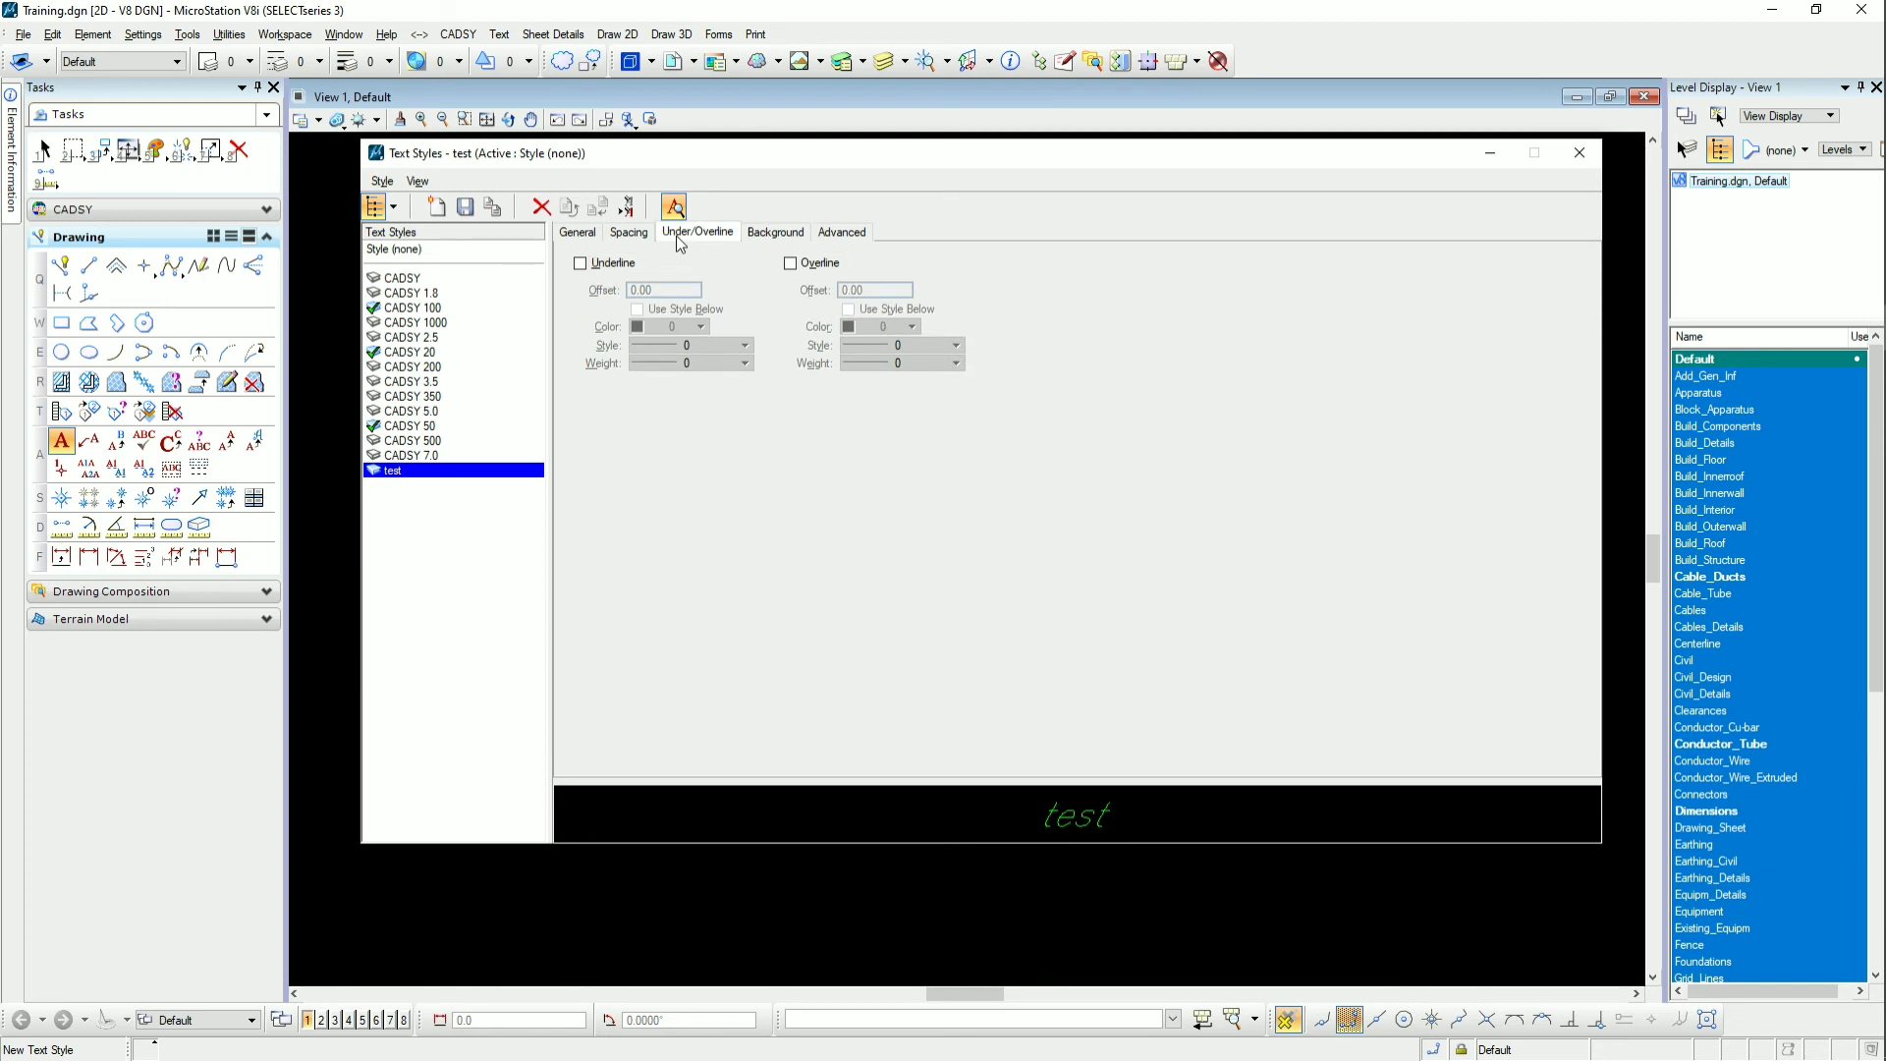
{"action": "left_click", "coordinate": [615, 263]}
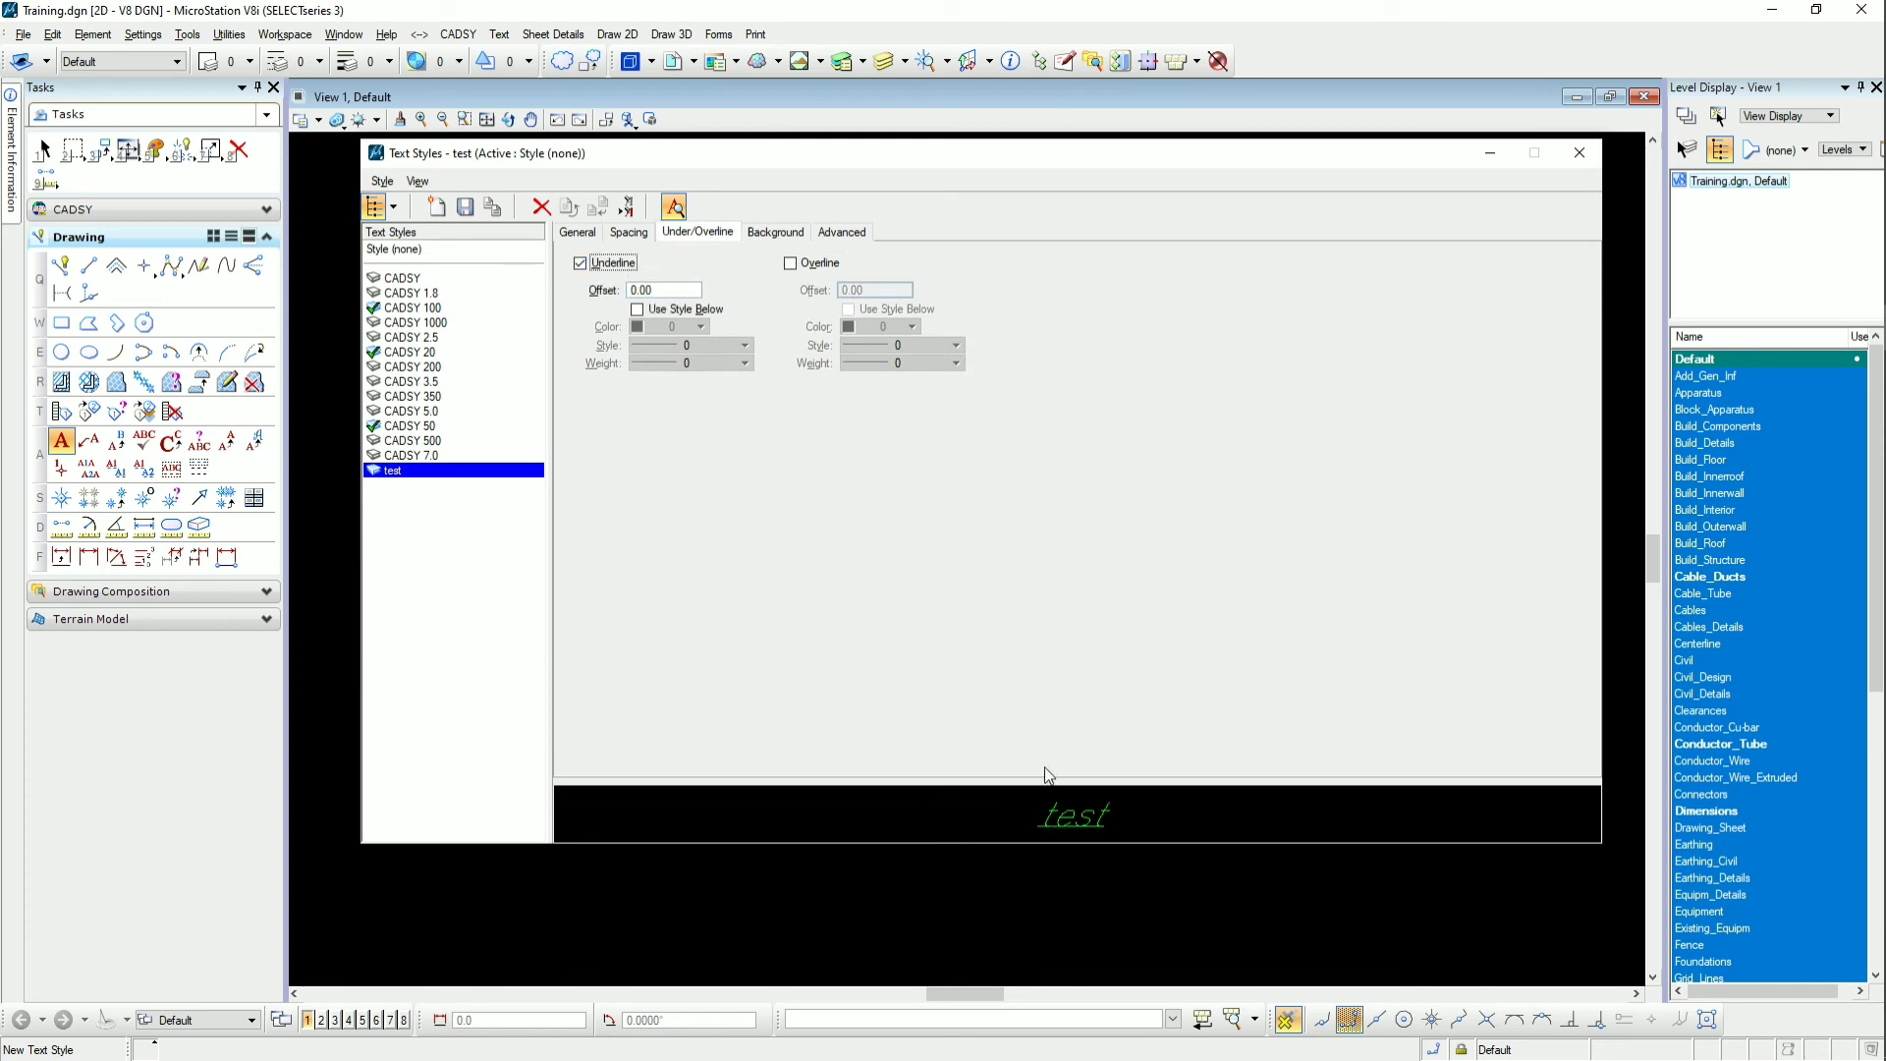
{"action": "left_click", "coordinate": [813, 266]}
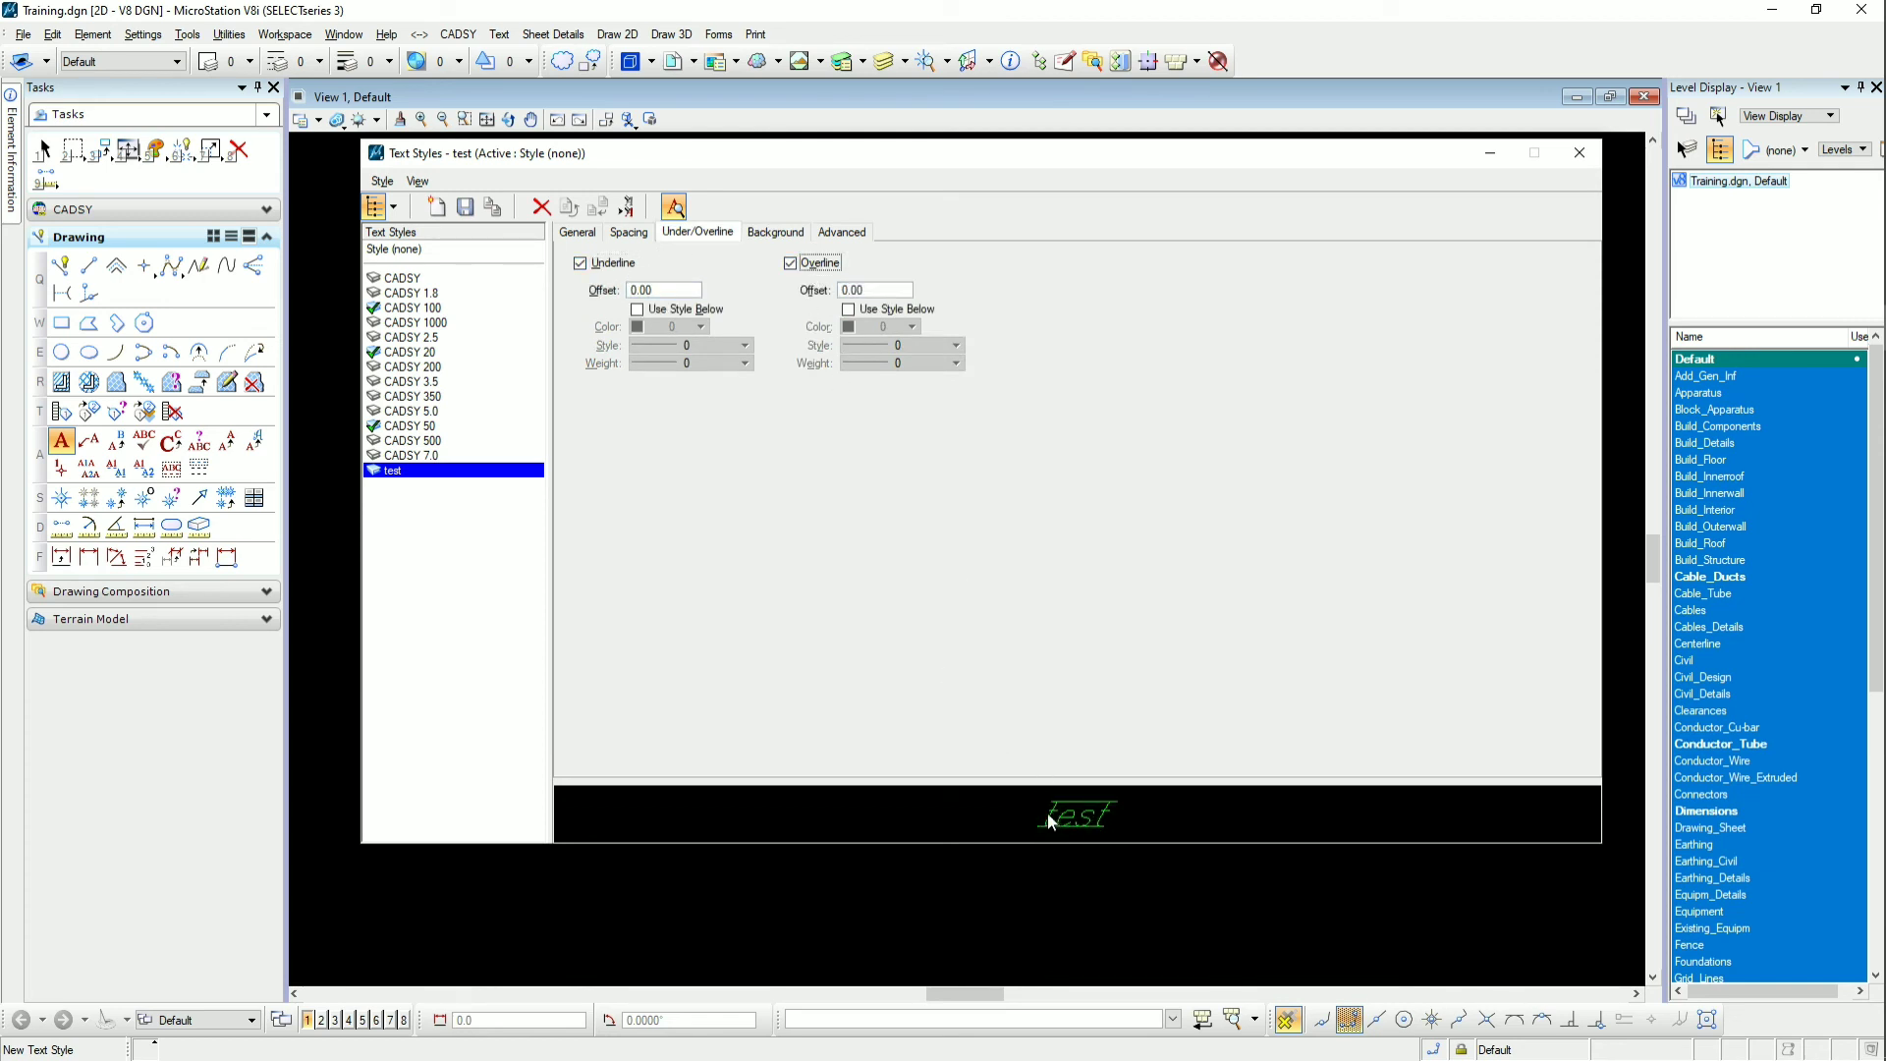
{"action": "left_click", "coordinate": [602, 274]}
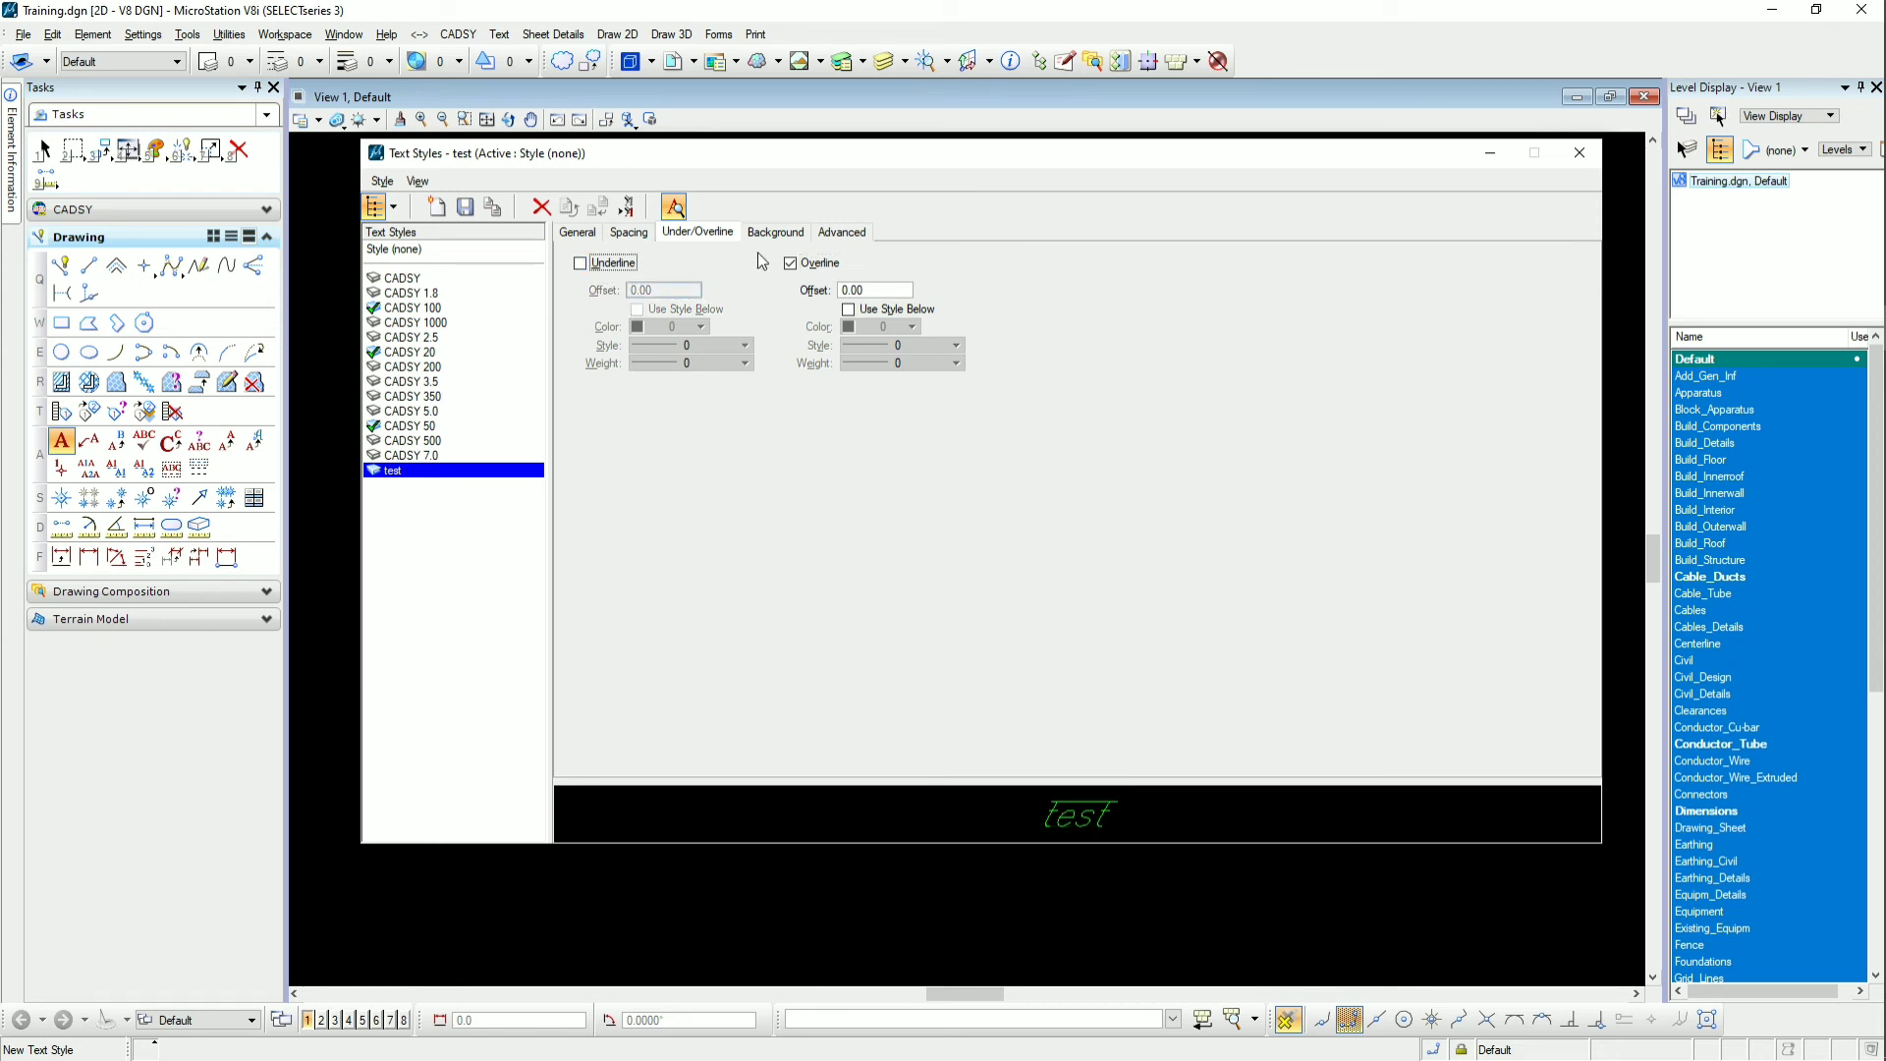
Review the test style's advanced properties, save the style and close the Text Styles dialog
{"action": "left_click", "coordinate": [841, 236]}
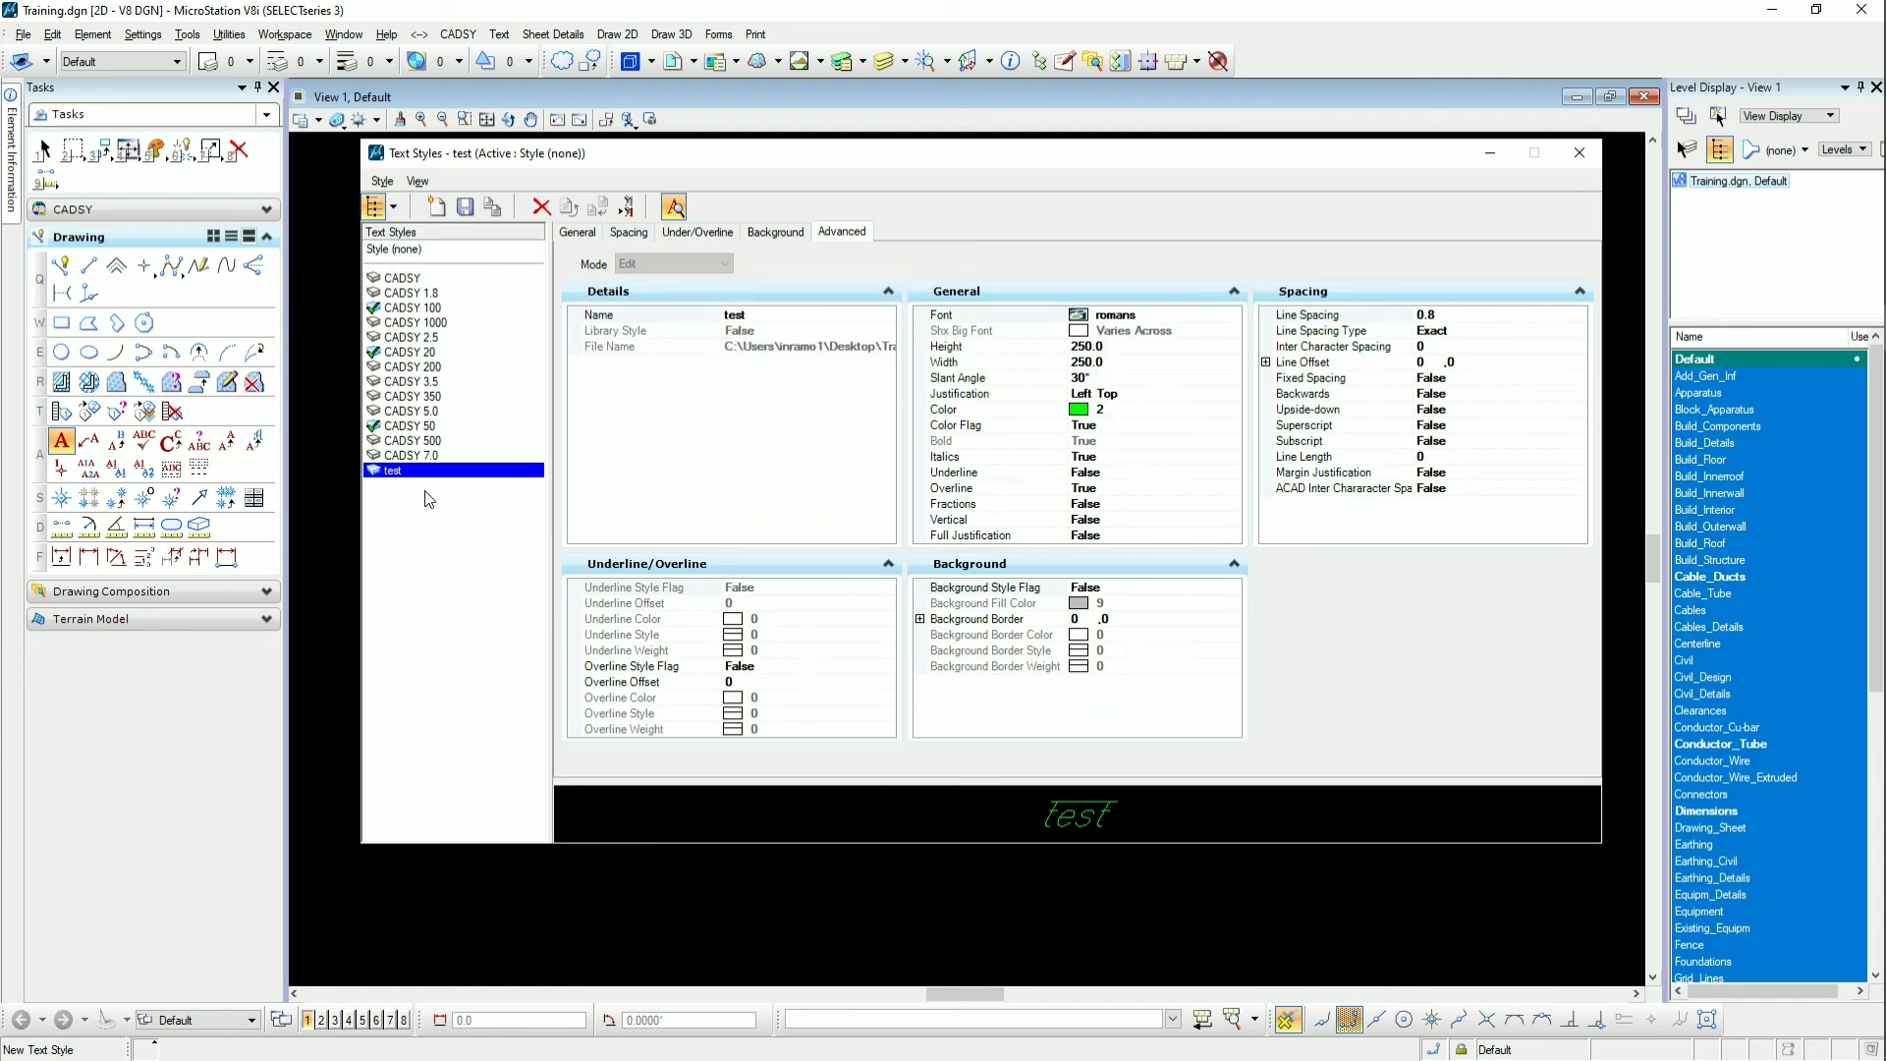
{"action": "left_click", "coordinate": [467, 208]}
{"action": "left_click", "coordinate": [467, 210]}
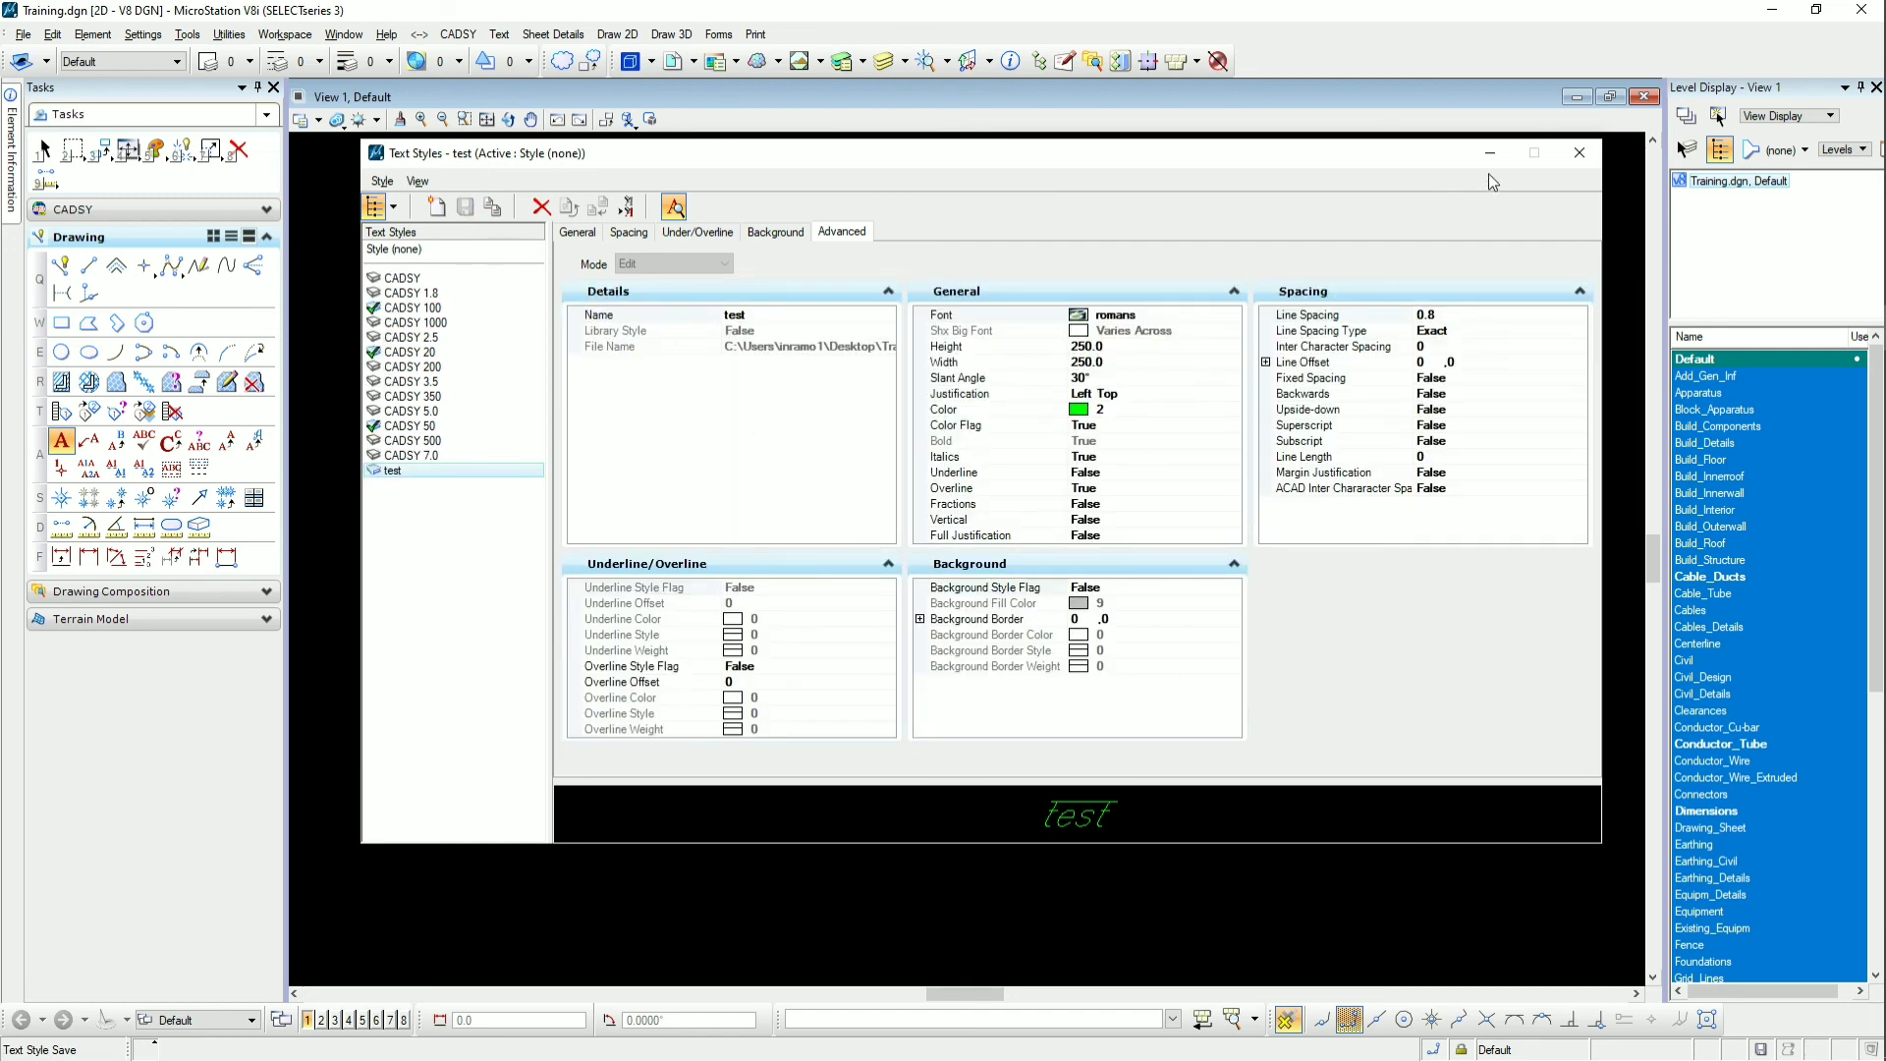
{"action": "left_click", "coordinate": [1579, 152]}
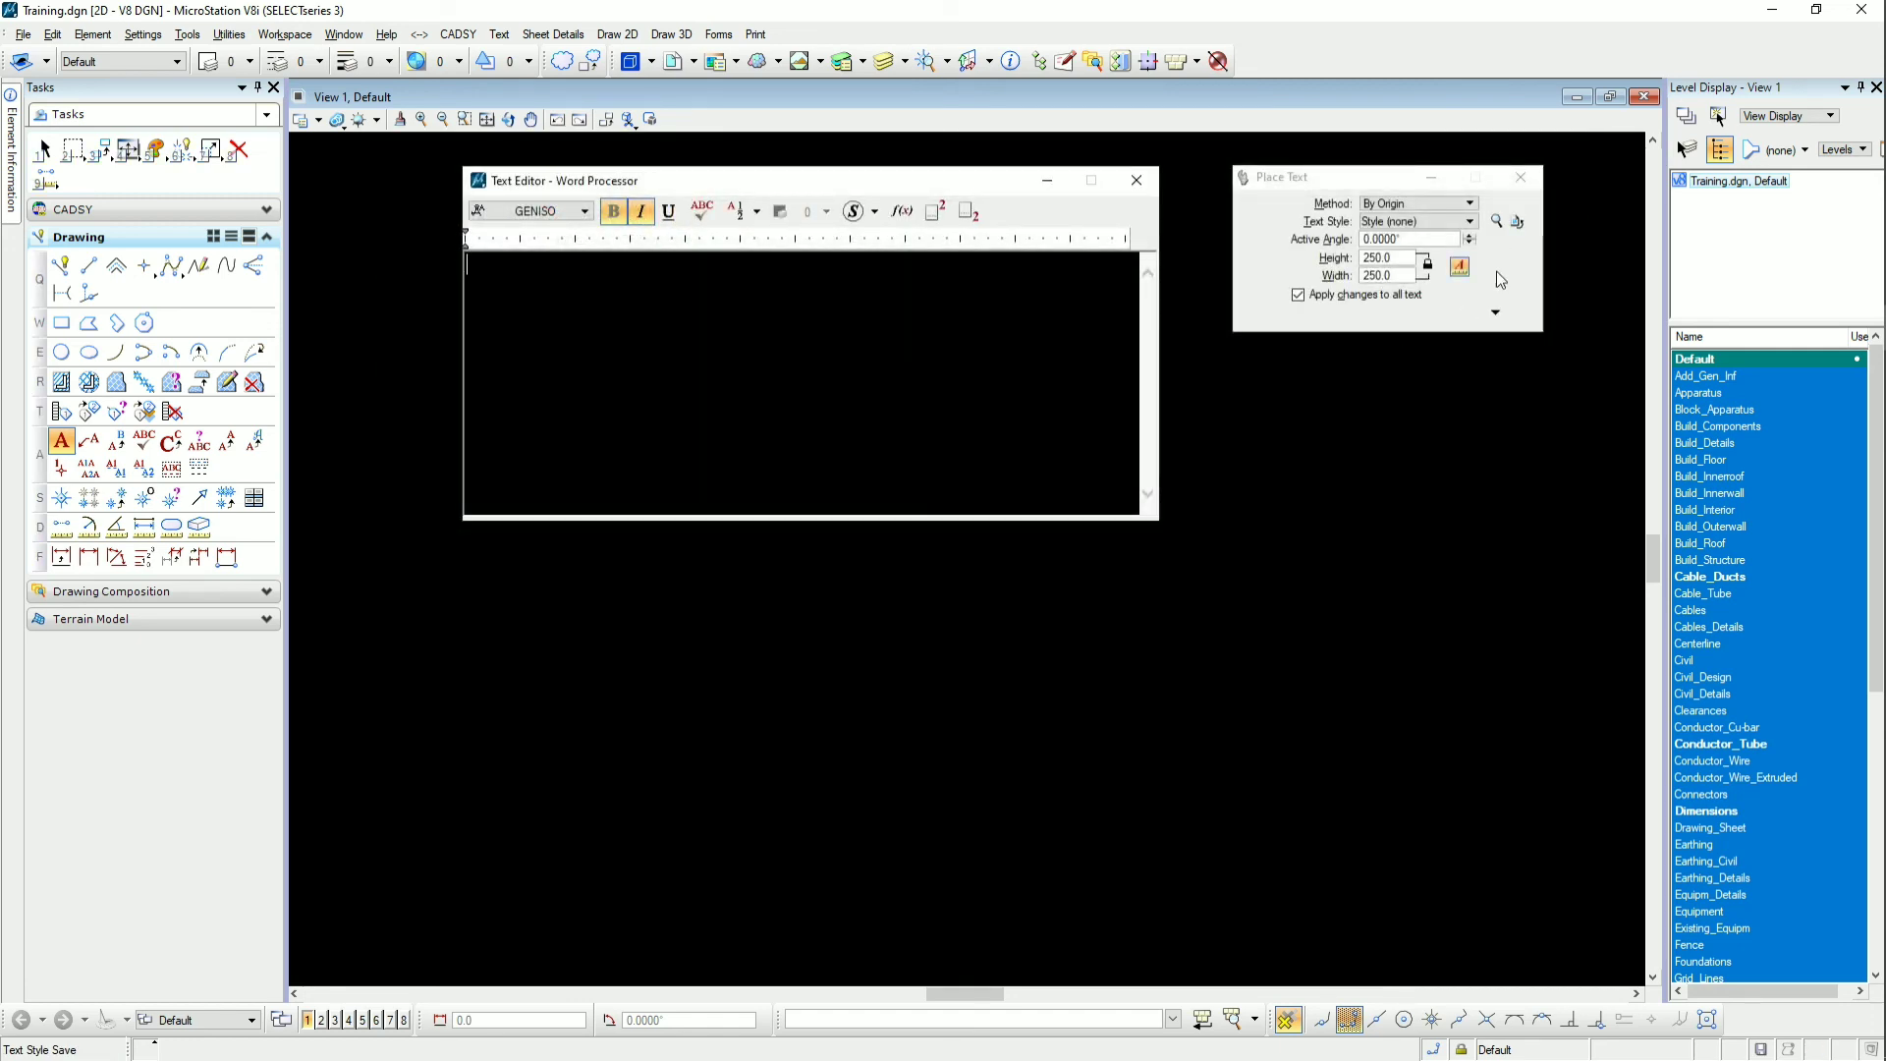
Place the text "Mr.rk info" in the lower part of the view using the test text style
{"action": "left_click", "coordinate": [1470, 221]}
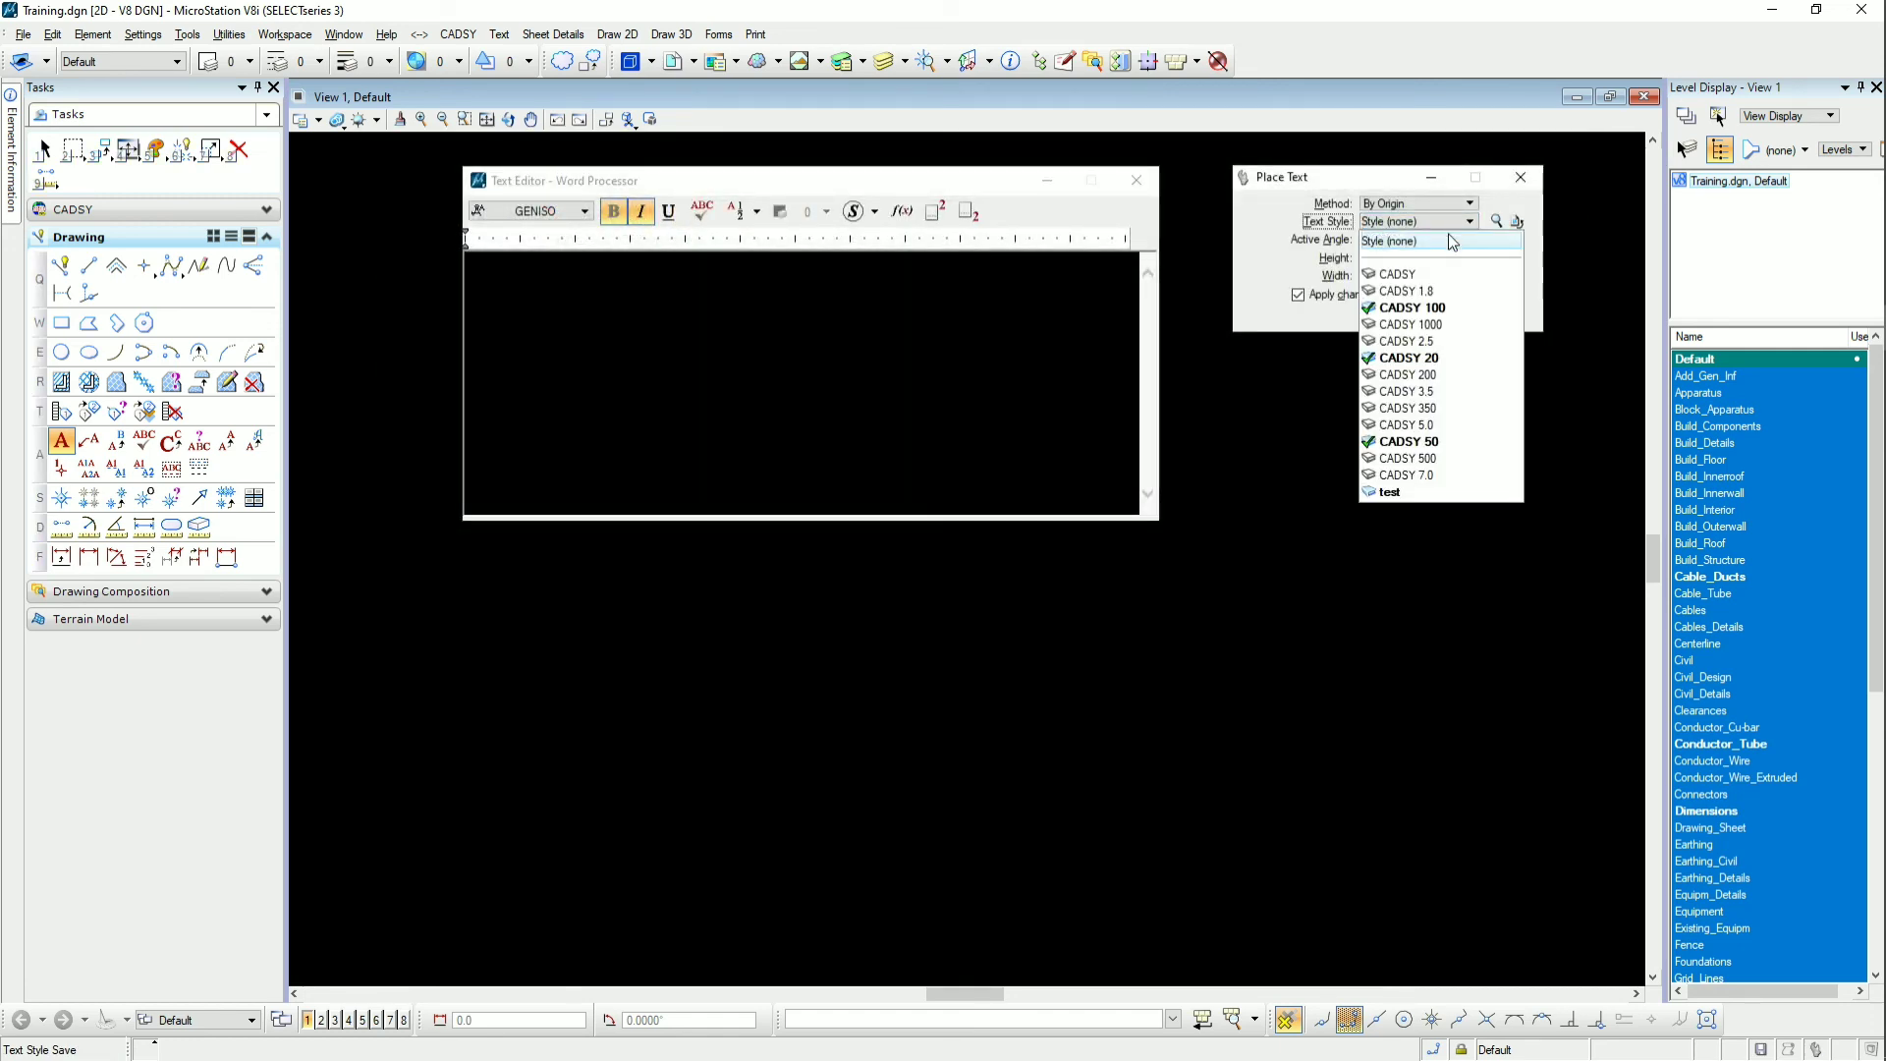
{"action": "left_click", "coordinate": [1390, 492]}
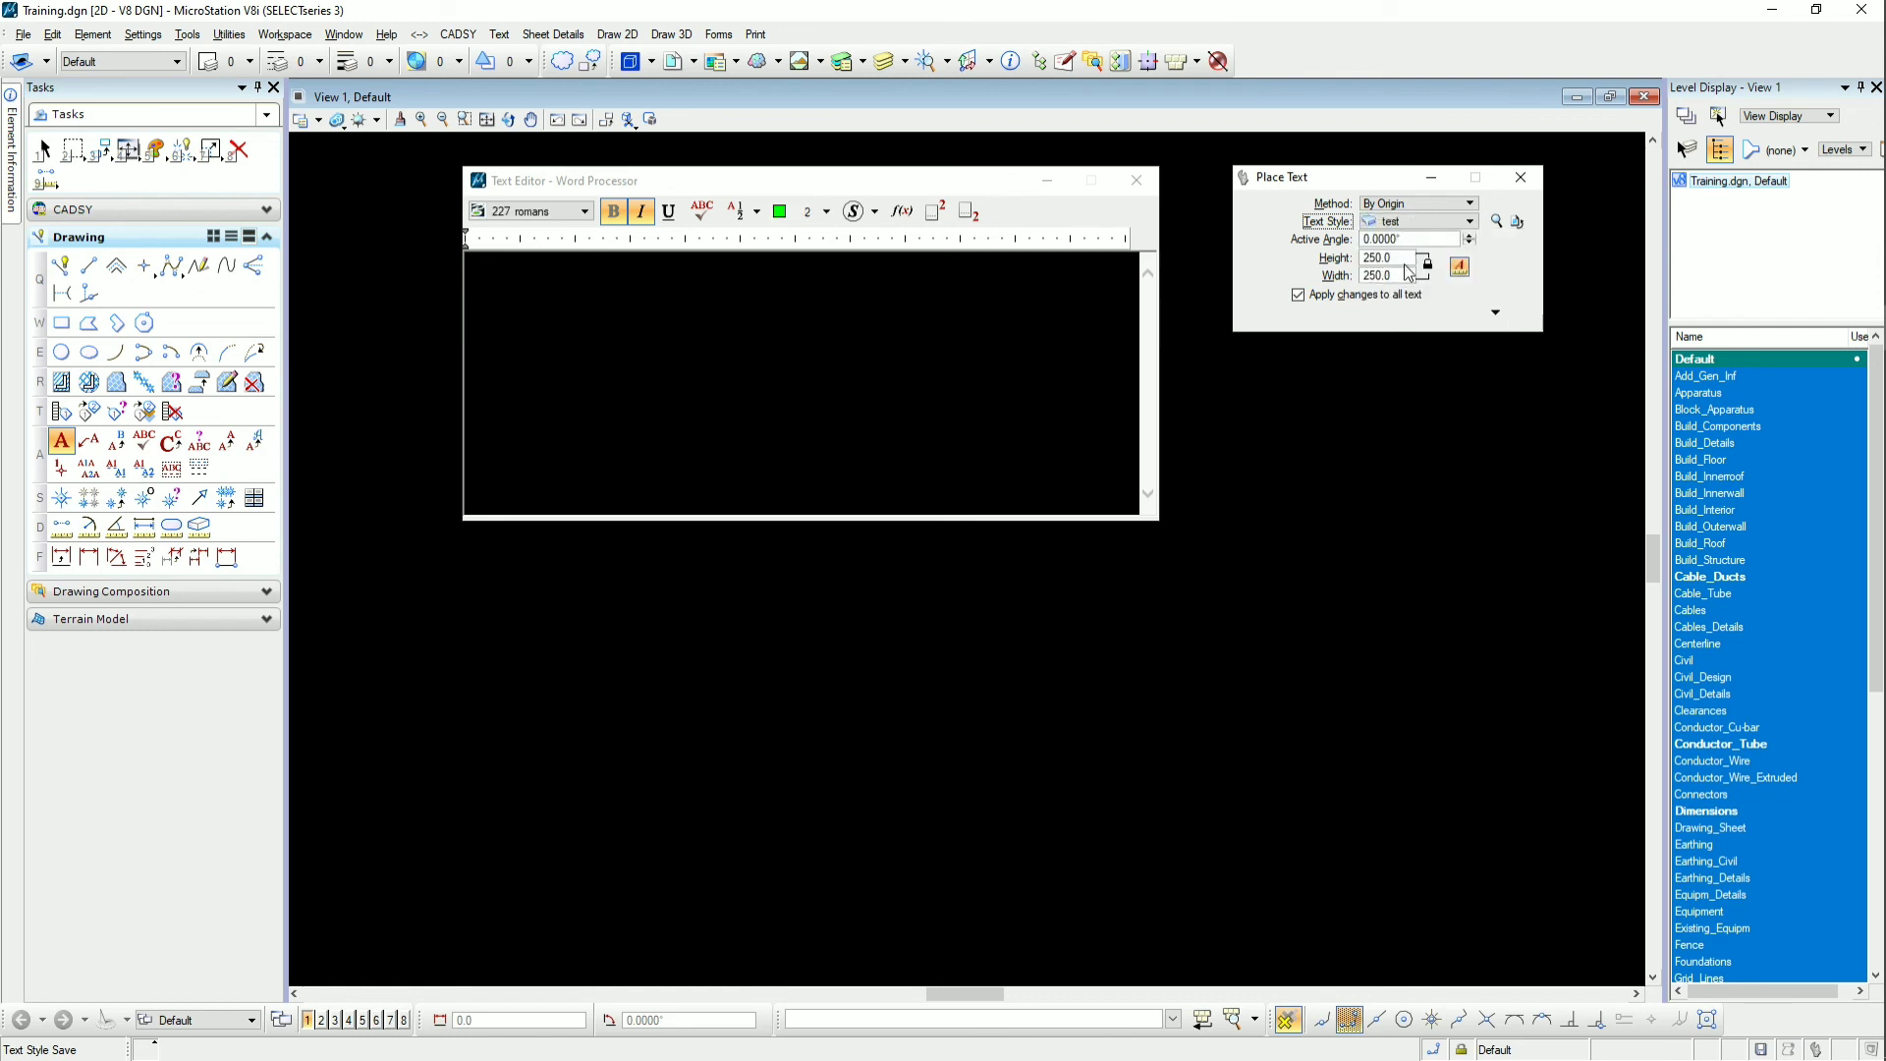
{"action": "left_click", "coordinate": [743, 356]}
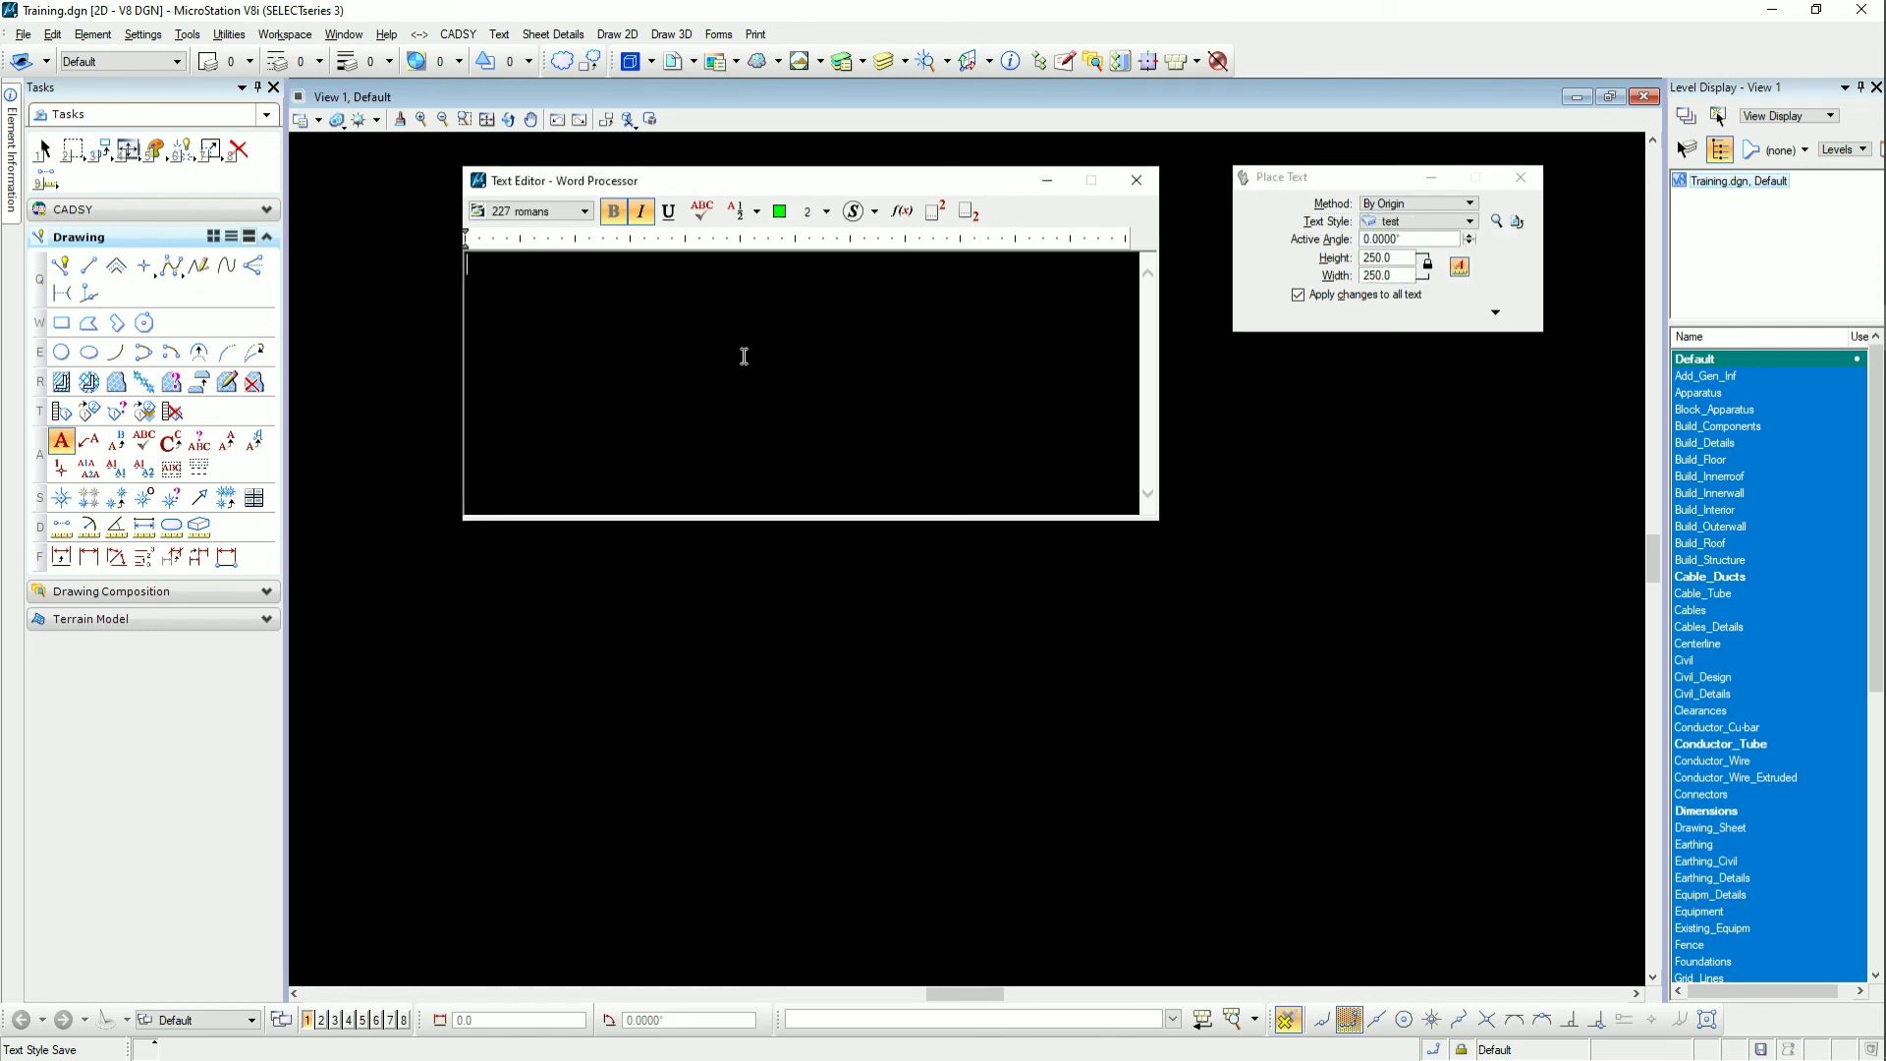
{"action": "type", "text": "Mr"}
{"action": "type", "text": ".AK"}
{"action": "type", "text": " info"}
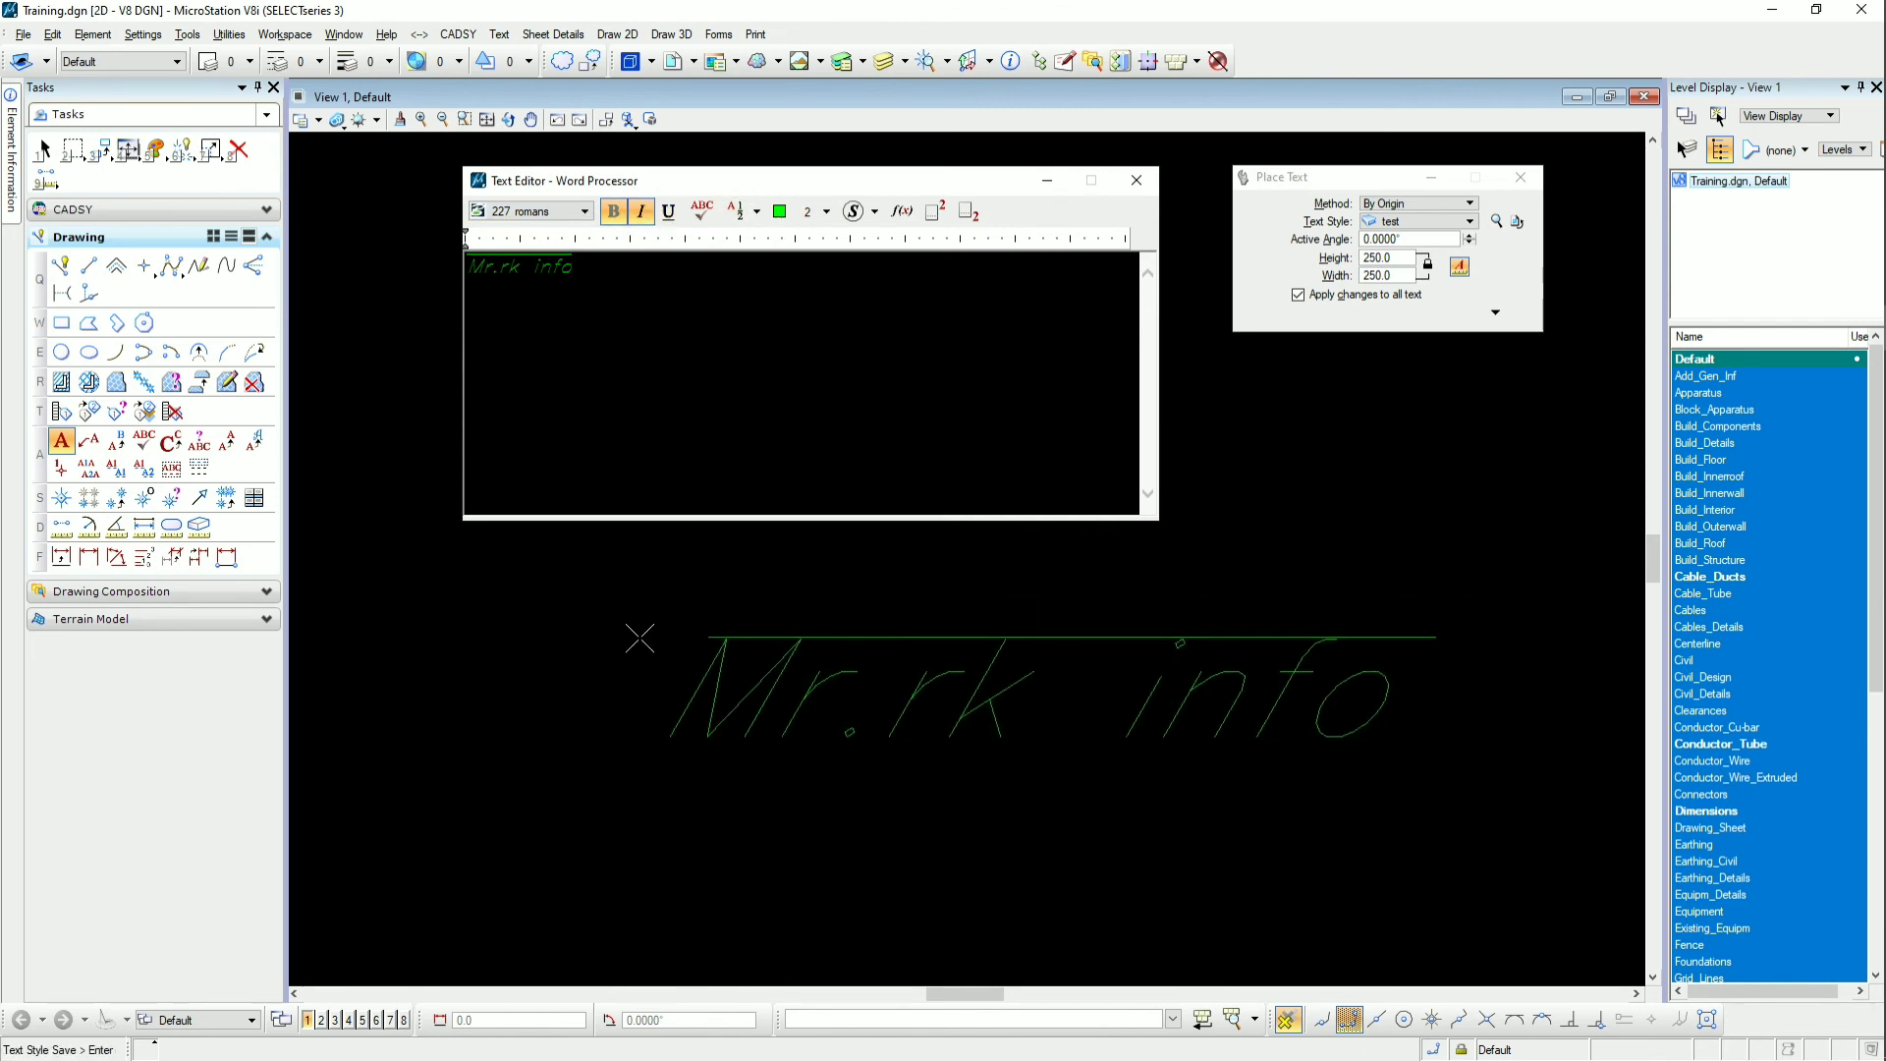
{"action": "left_click", "coordinate": [606, 642]}
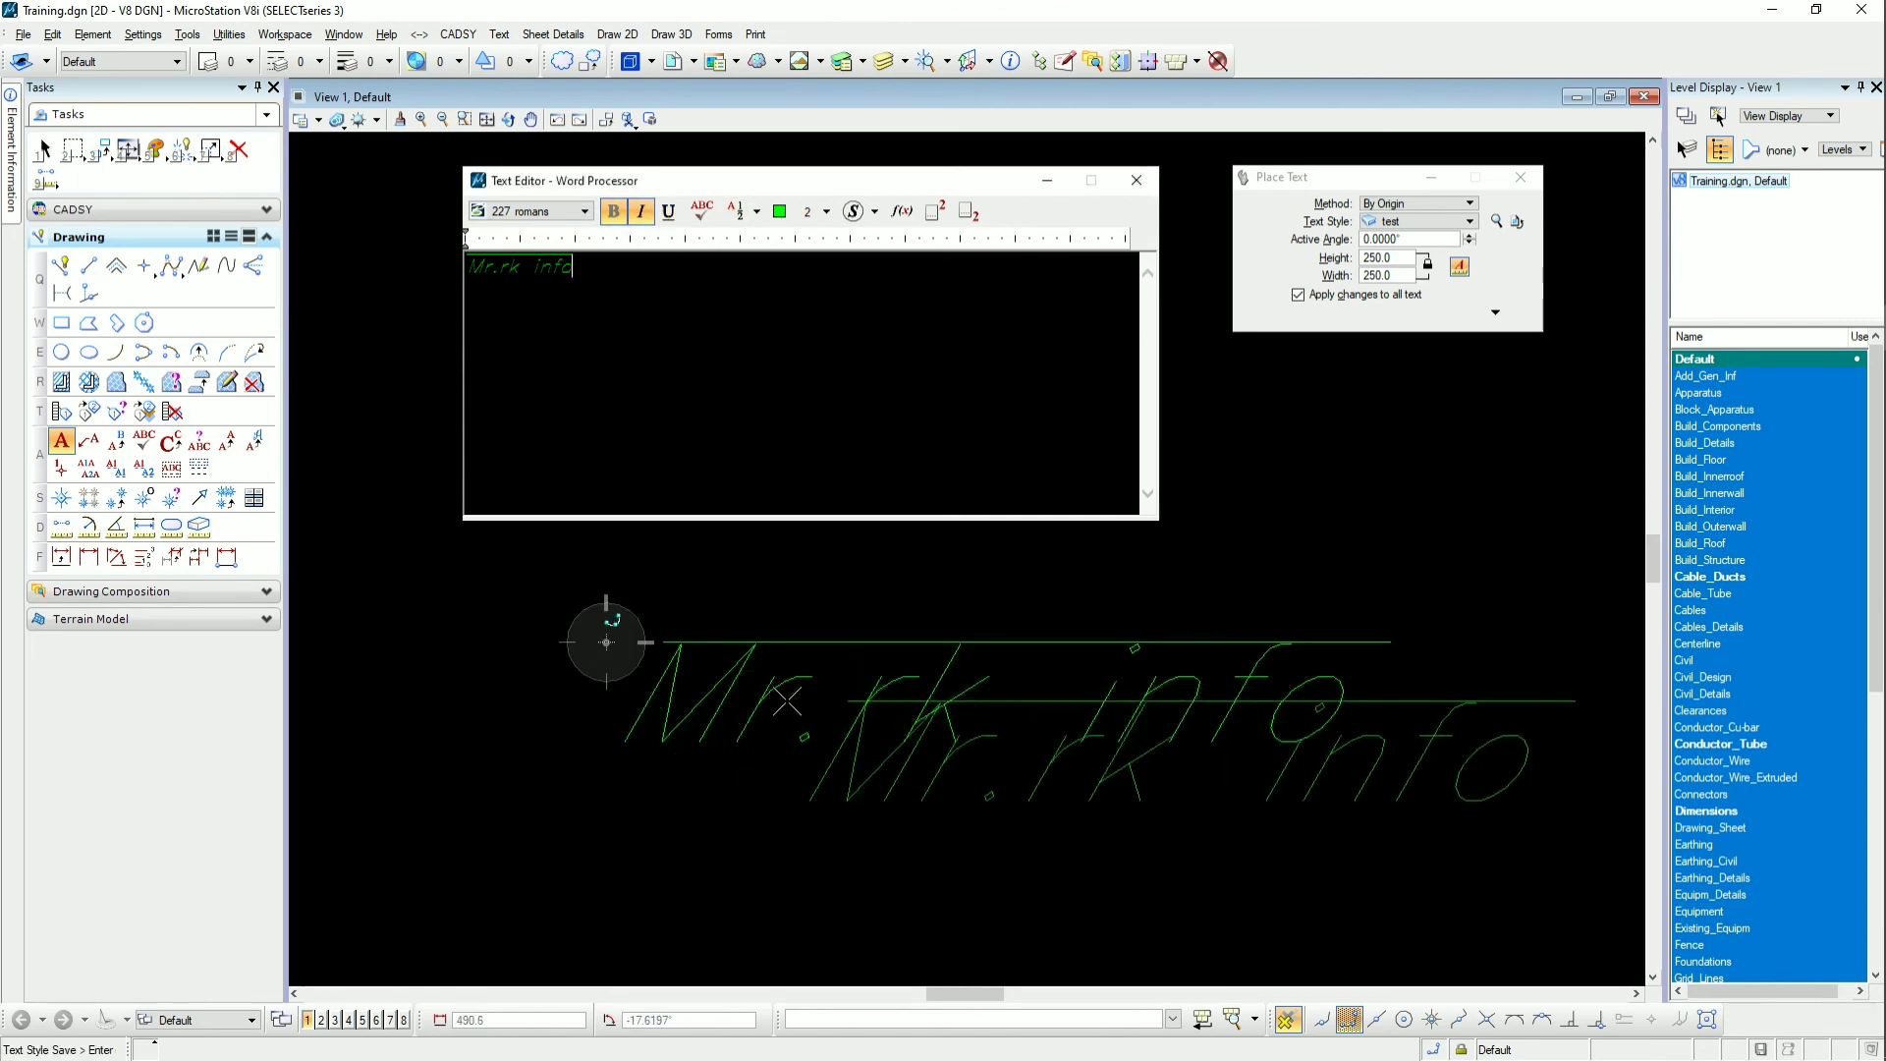
{"action": "key", "text": "Escape"}
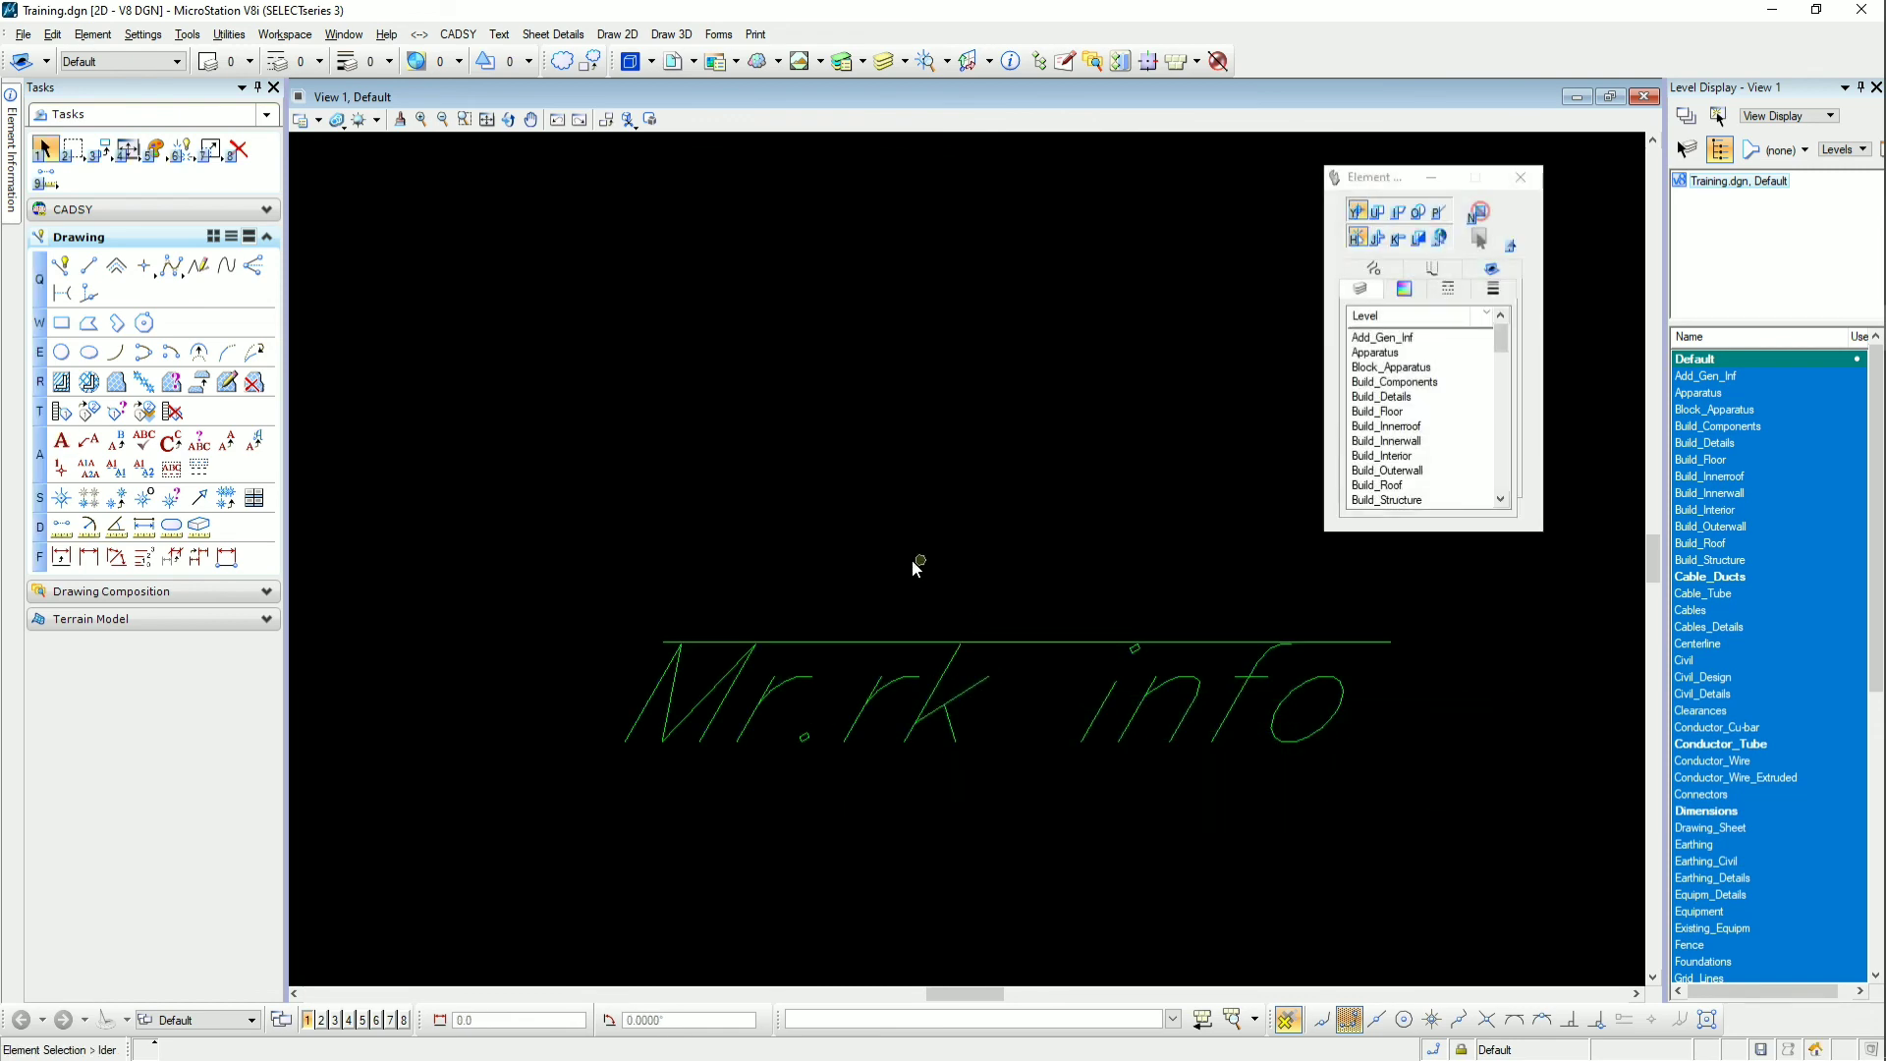
Remove the overline from the test text style, save the style and leave Place Text
{"action": "left_click", "coordinate": [61, 440]}
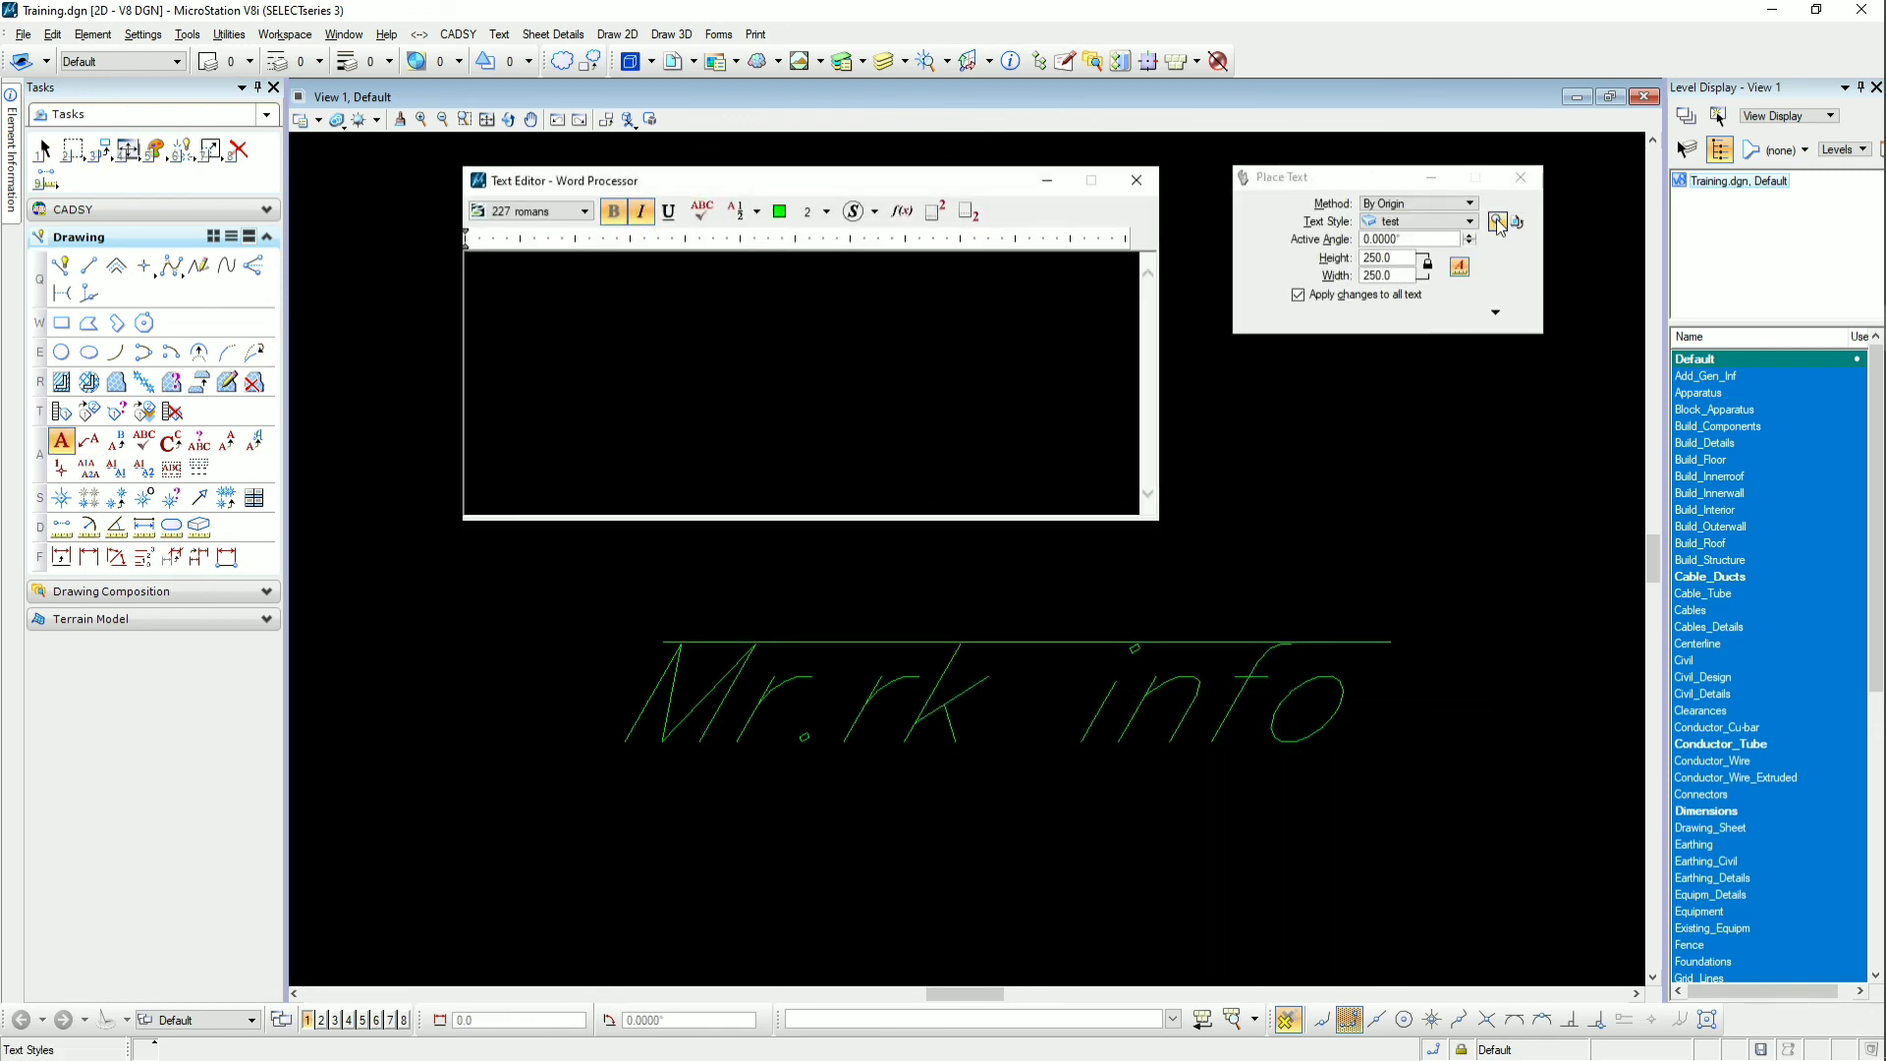
{"action": "left_click", "coordinate": [1497, 222]}
{"action": "left_click", "coordinate": [692, 236]}
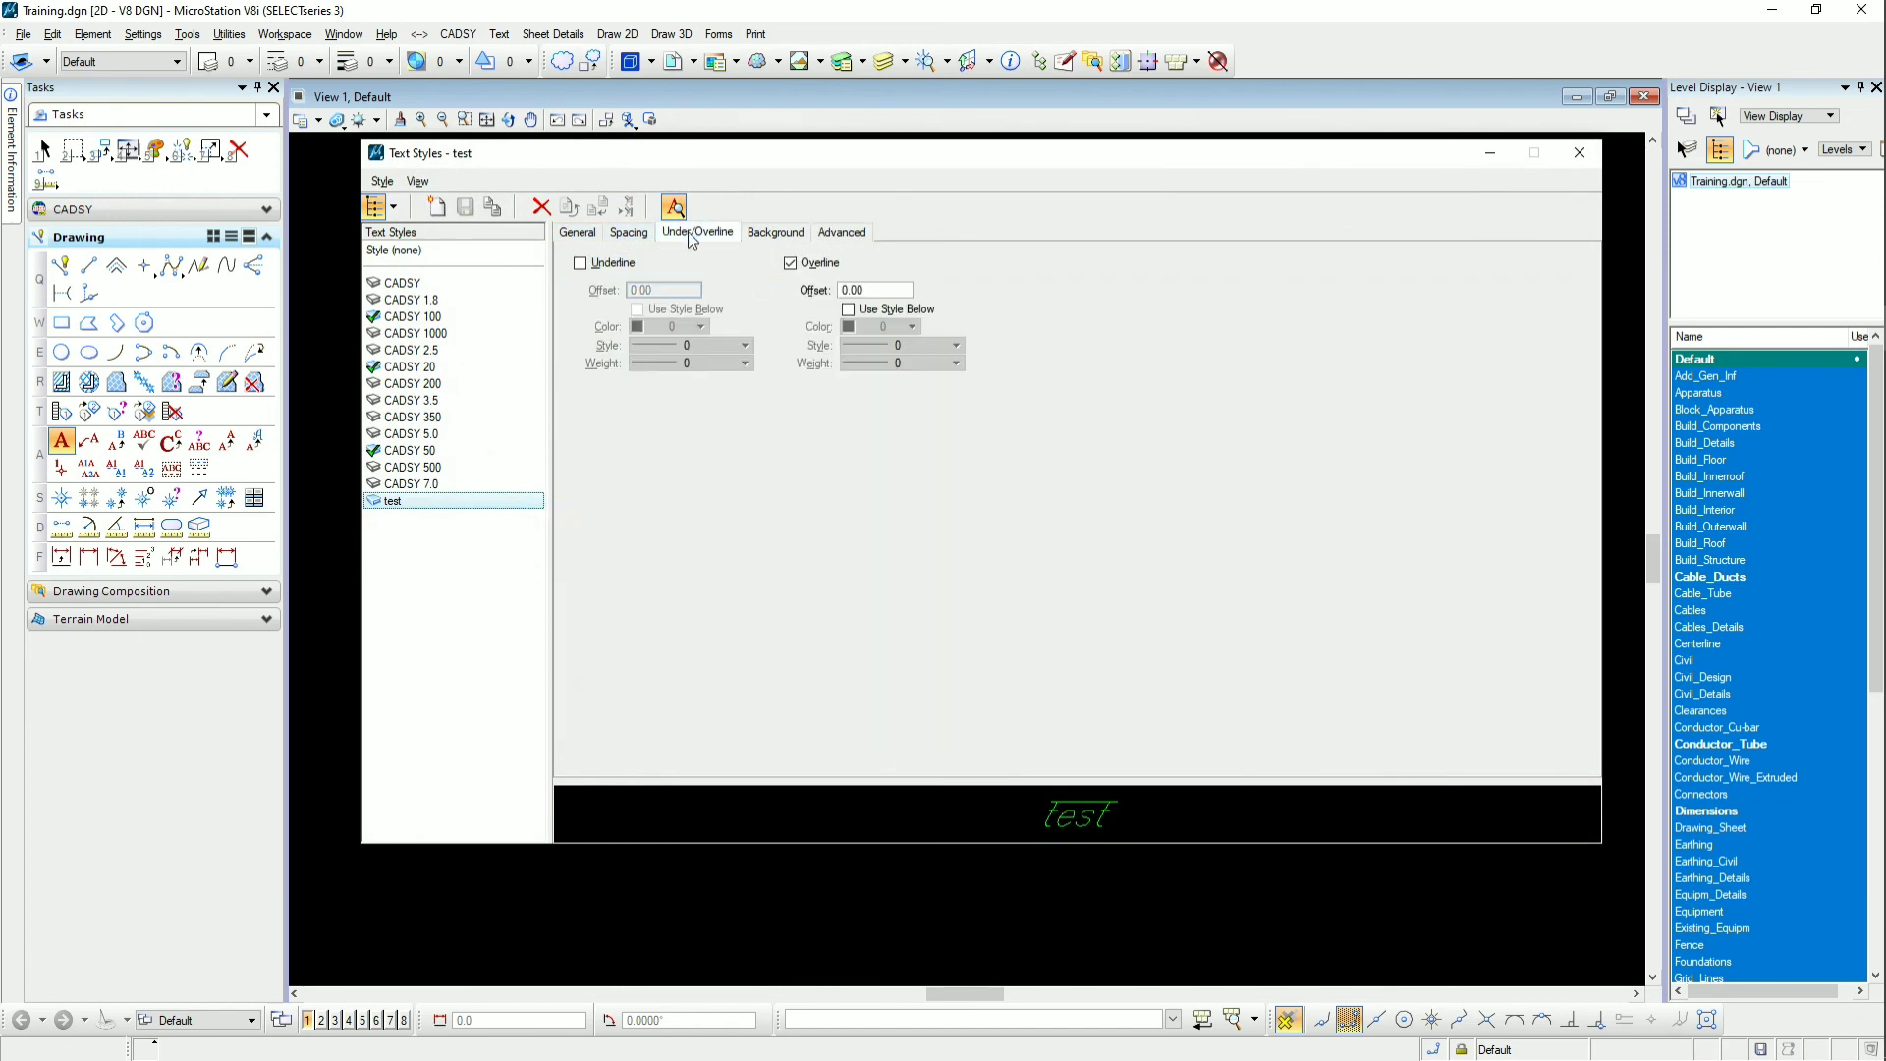
{"action": "left_click", "coordinate": [792, 263]}
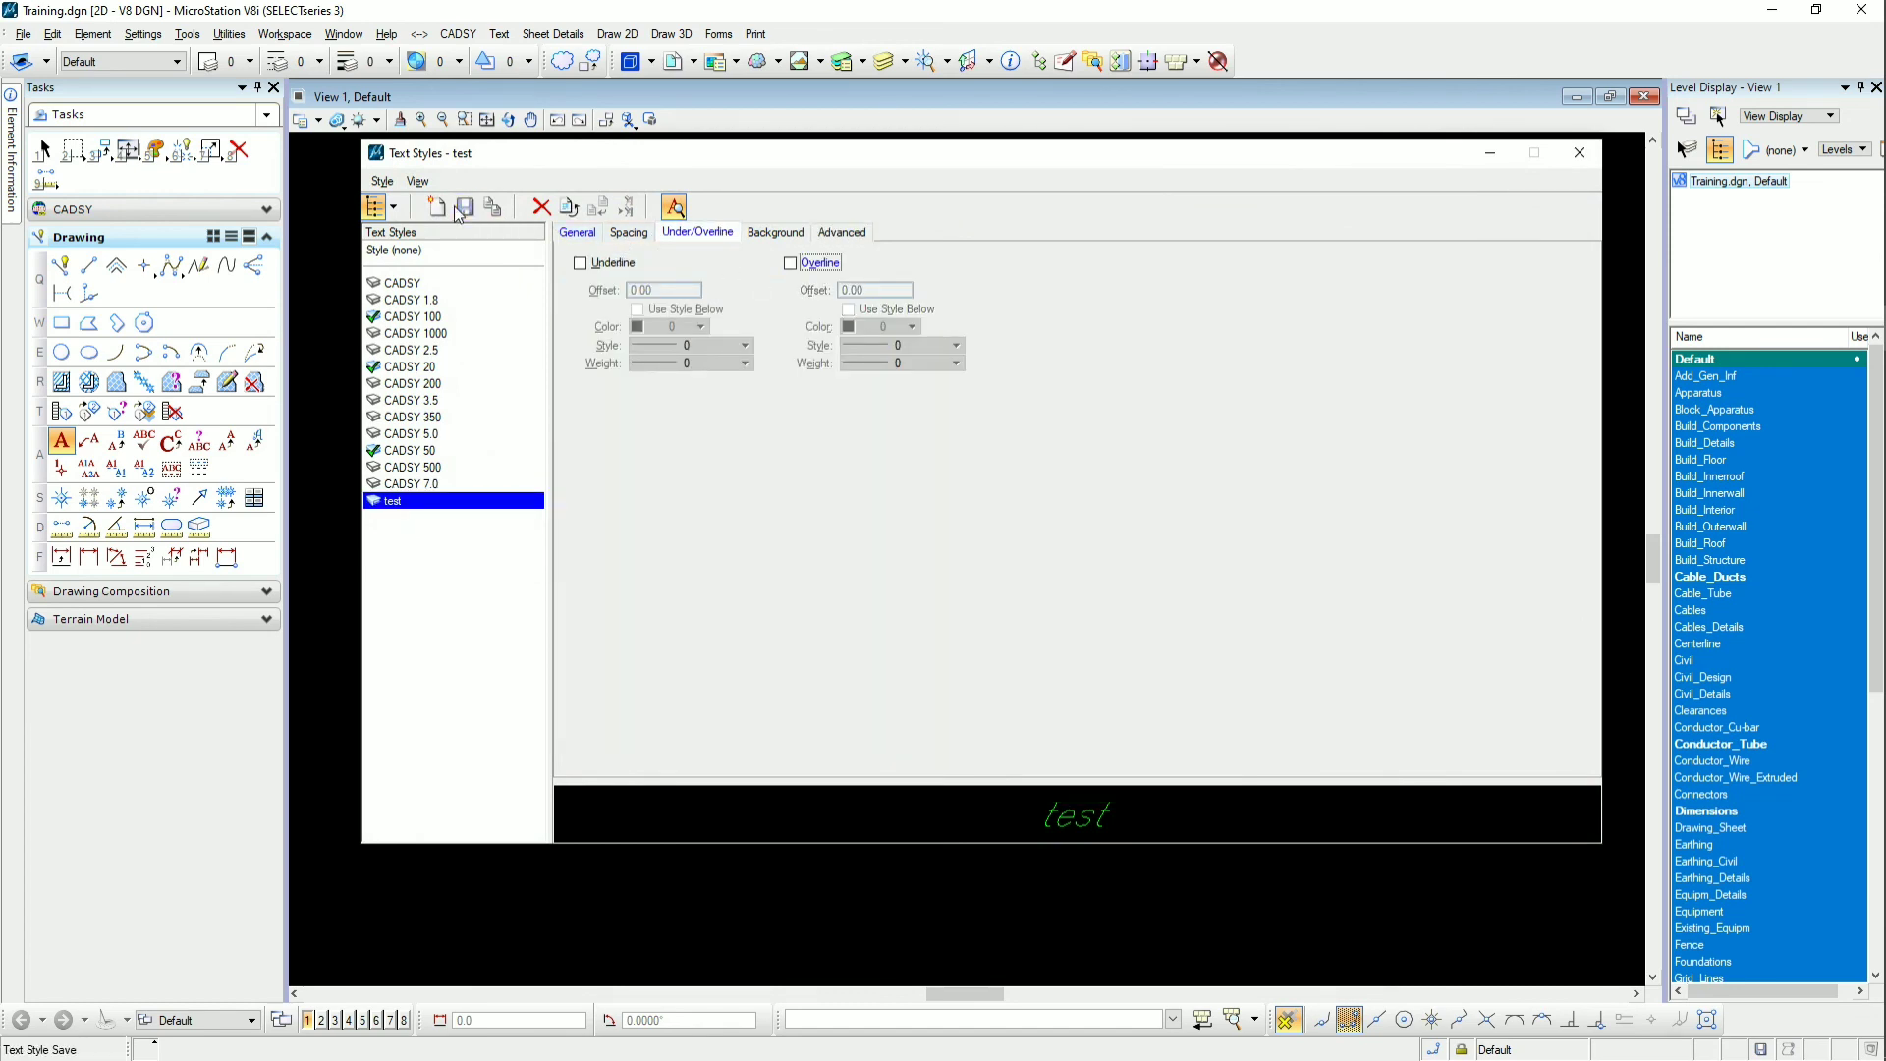
{"action": "left_click", "coordinate": [1580, 153]}
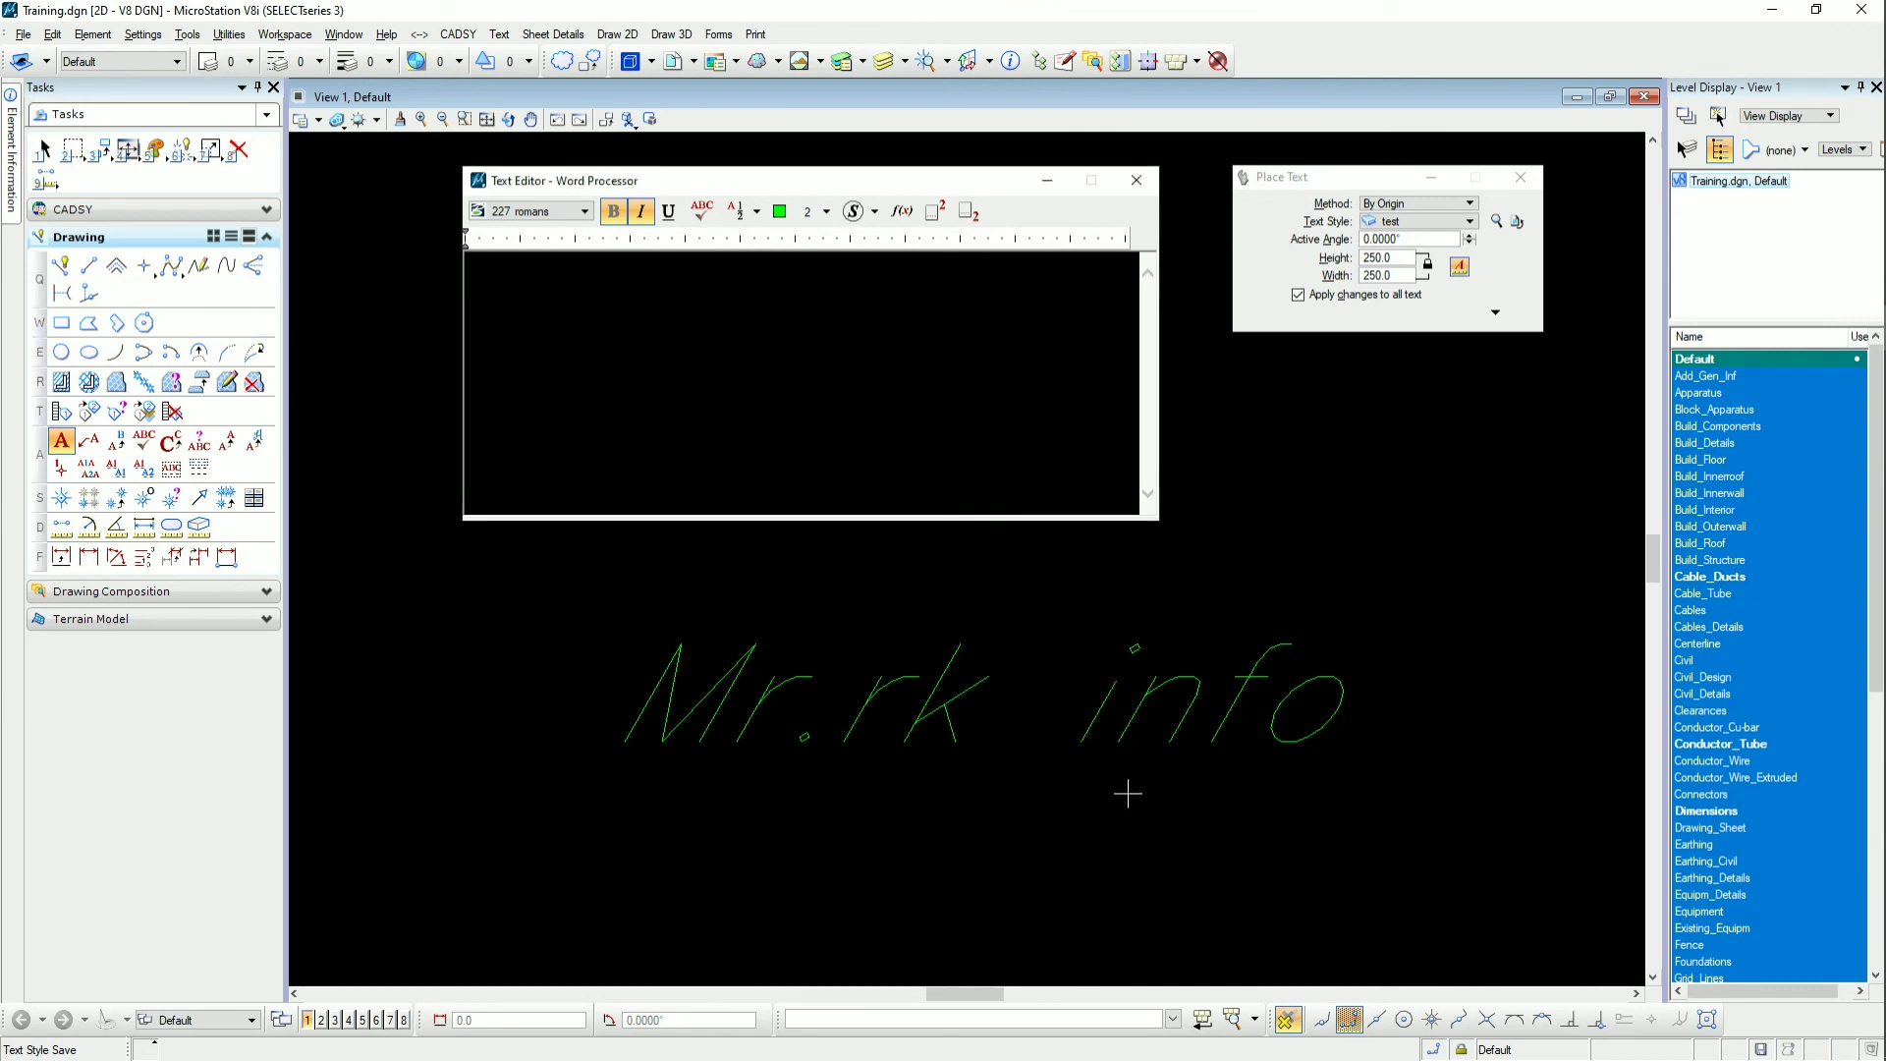
{"action": "left_click", "coordinate": [1137, 182]}
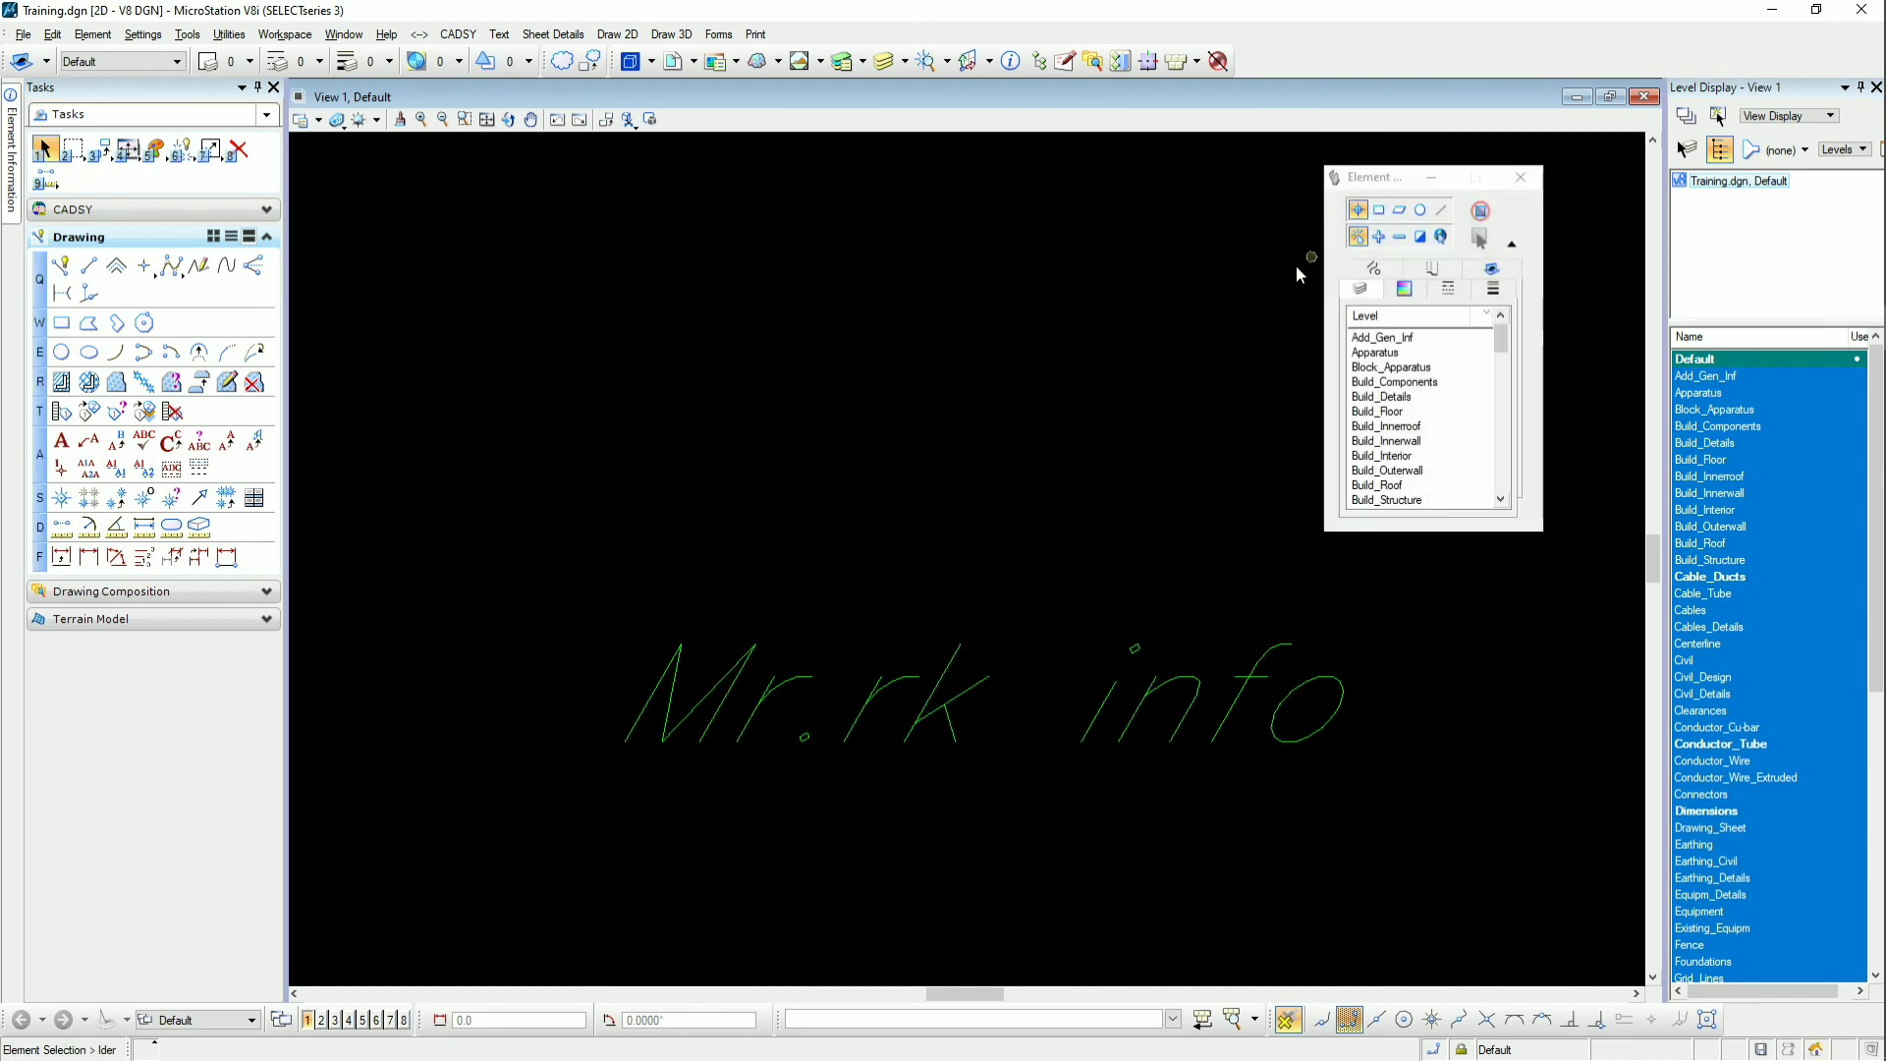
Reopen the test style from Place Text and review its general, underline/overline, background and spacing settings
{"action": "left_click", "coordinate": [61, 441]}
{"action": "left_click", "coordinate": [1517, 221]}
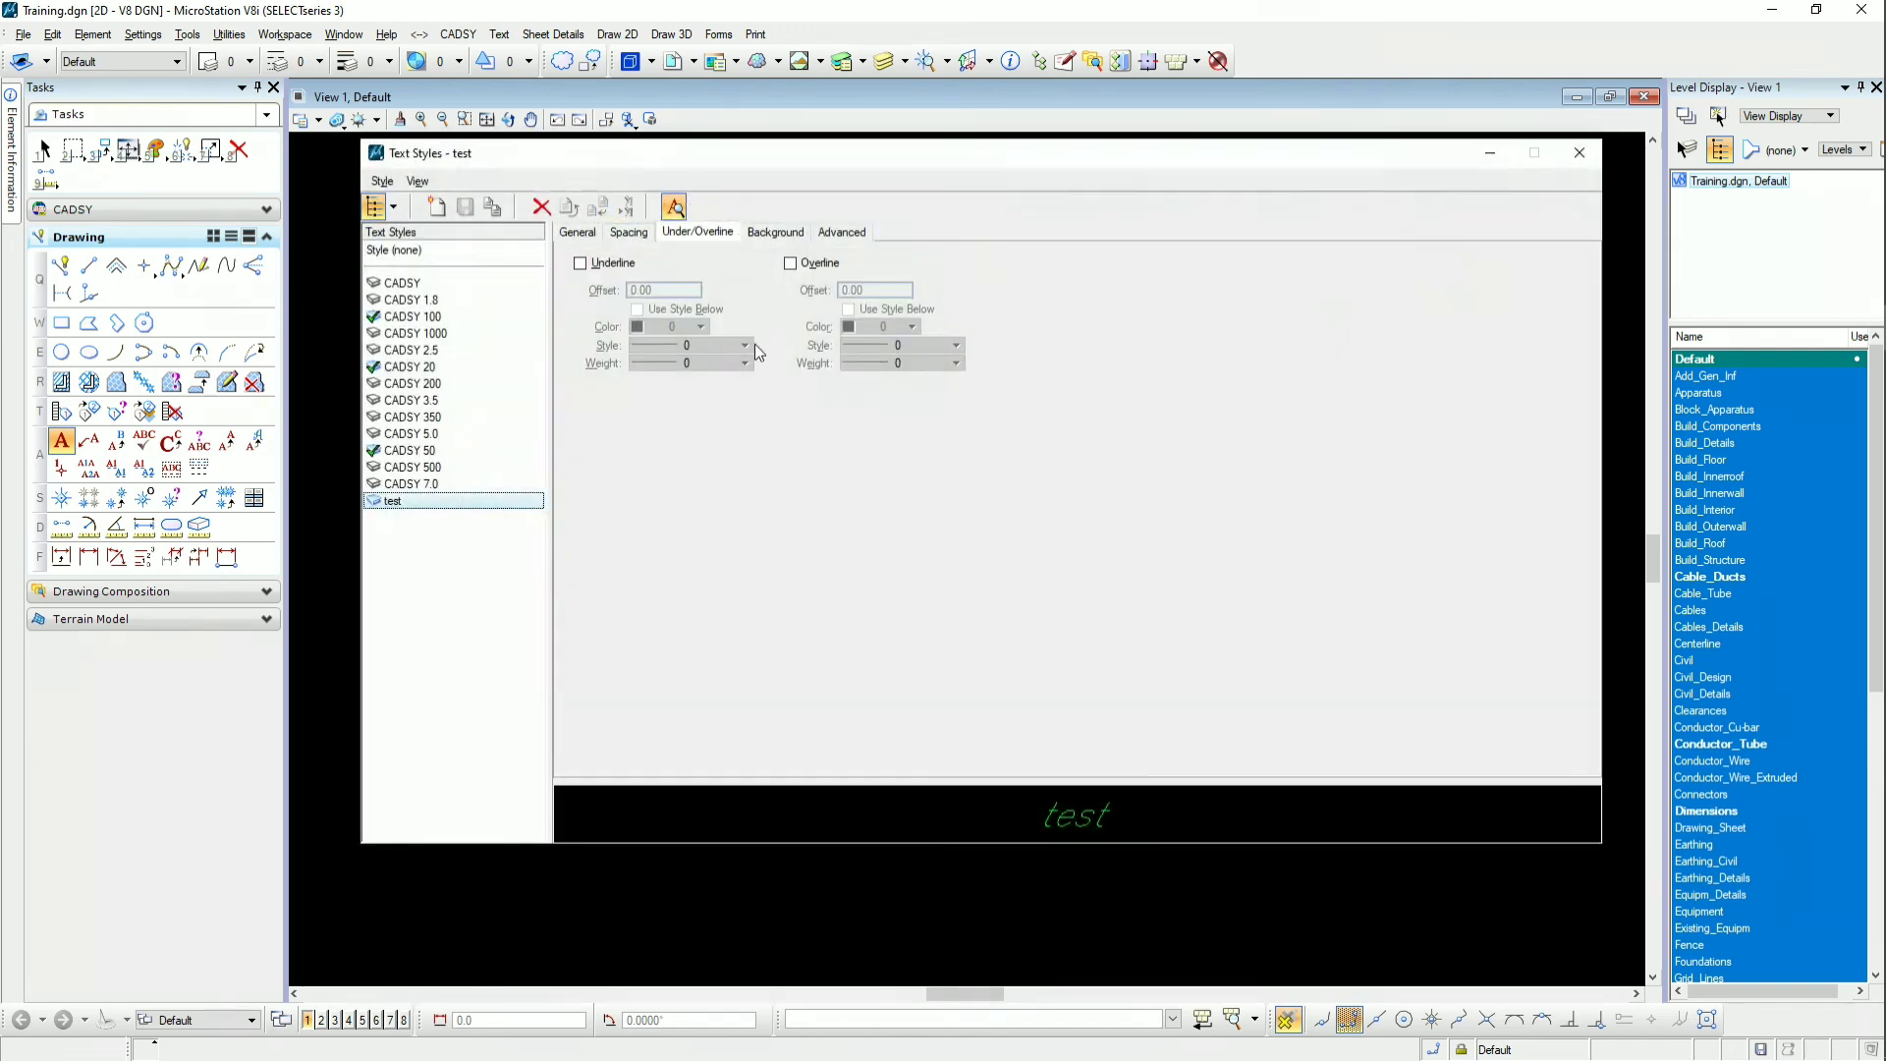
{"action": "left_click", "coordinate": [578, 234]}
{"action": "left_click", "coordinate": [695, 232]}
{"action": "left_click", "coordinate": [773, 232]}
{"action": "left_click", "coordinate": [631, 234]}
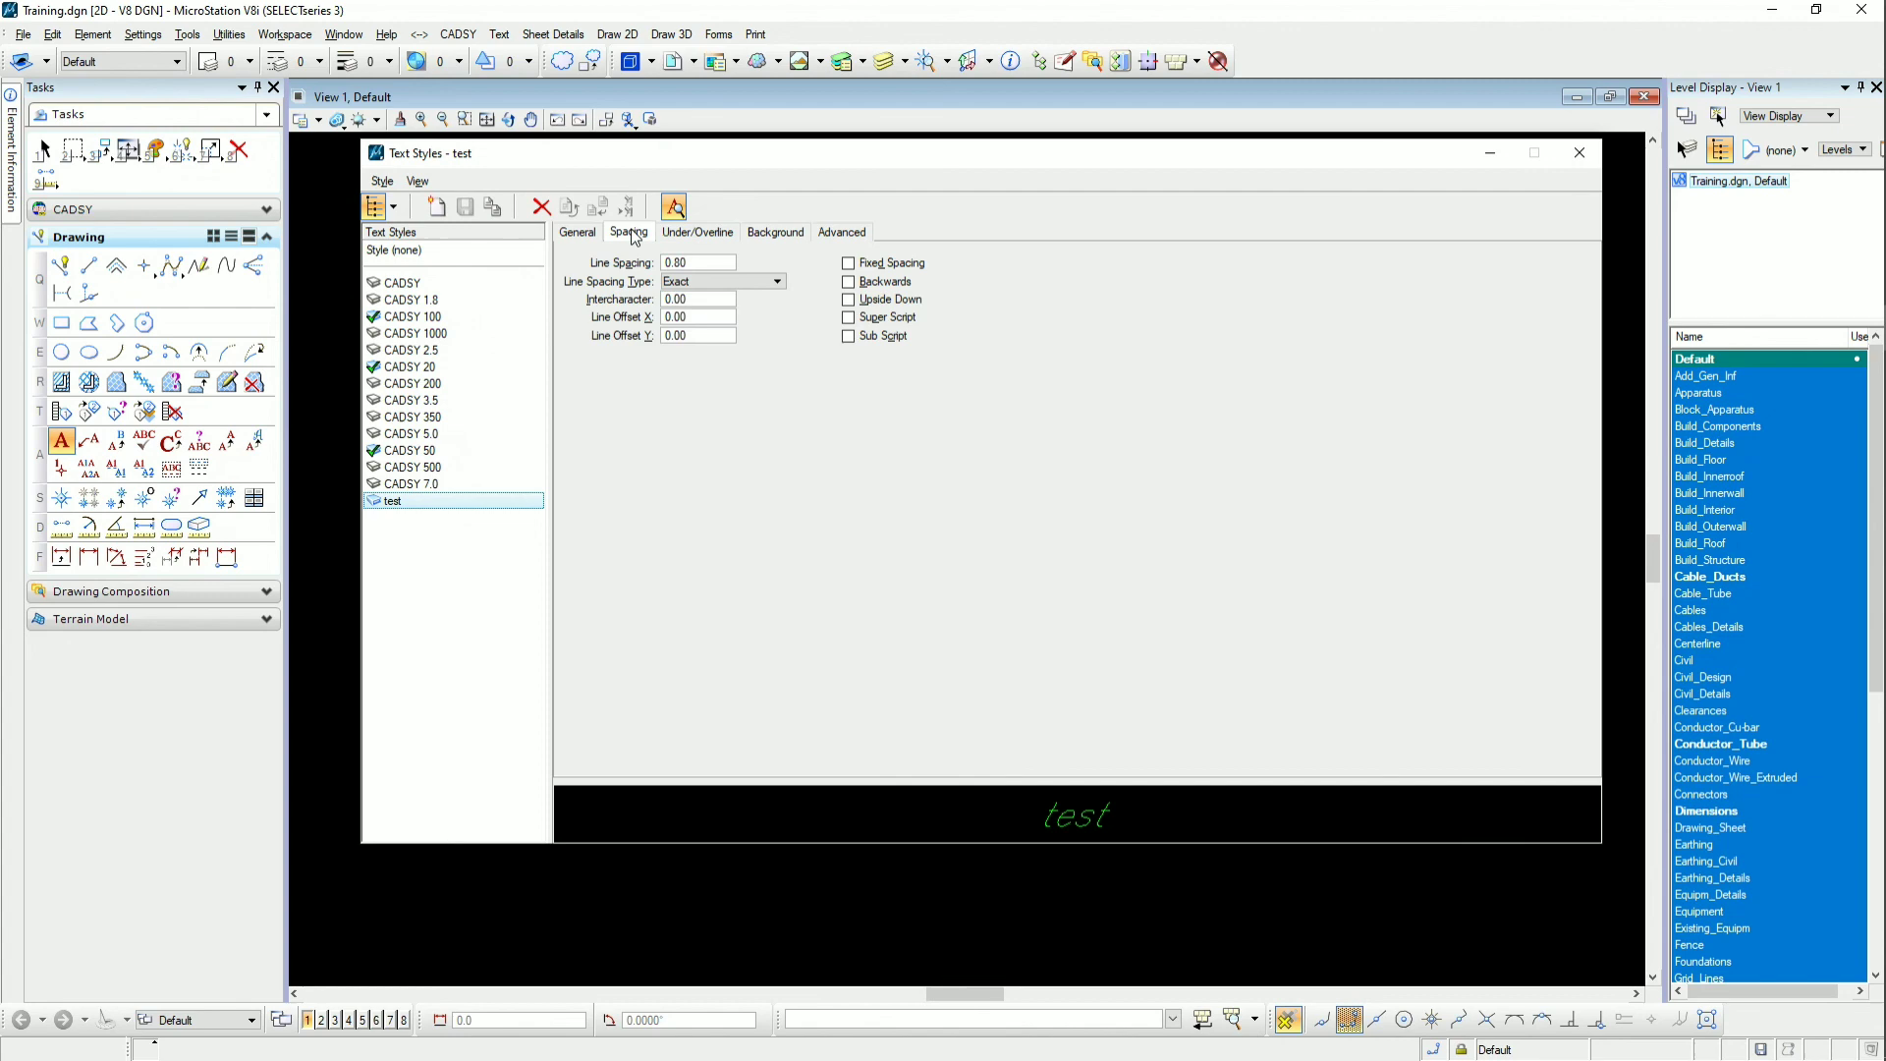
{"action": "left_click", "coordinate": [577, 232]}
{"action": "left_click", "coordinate": [1580, 152]}
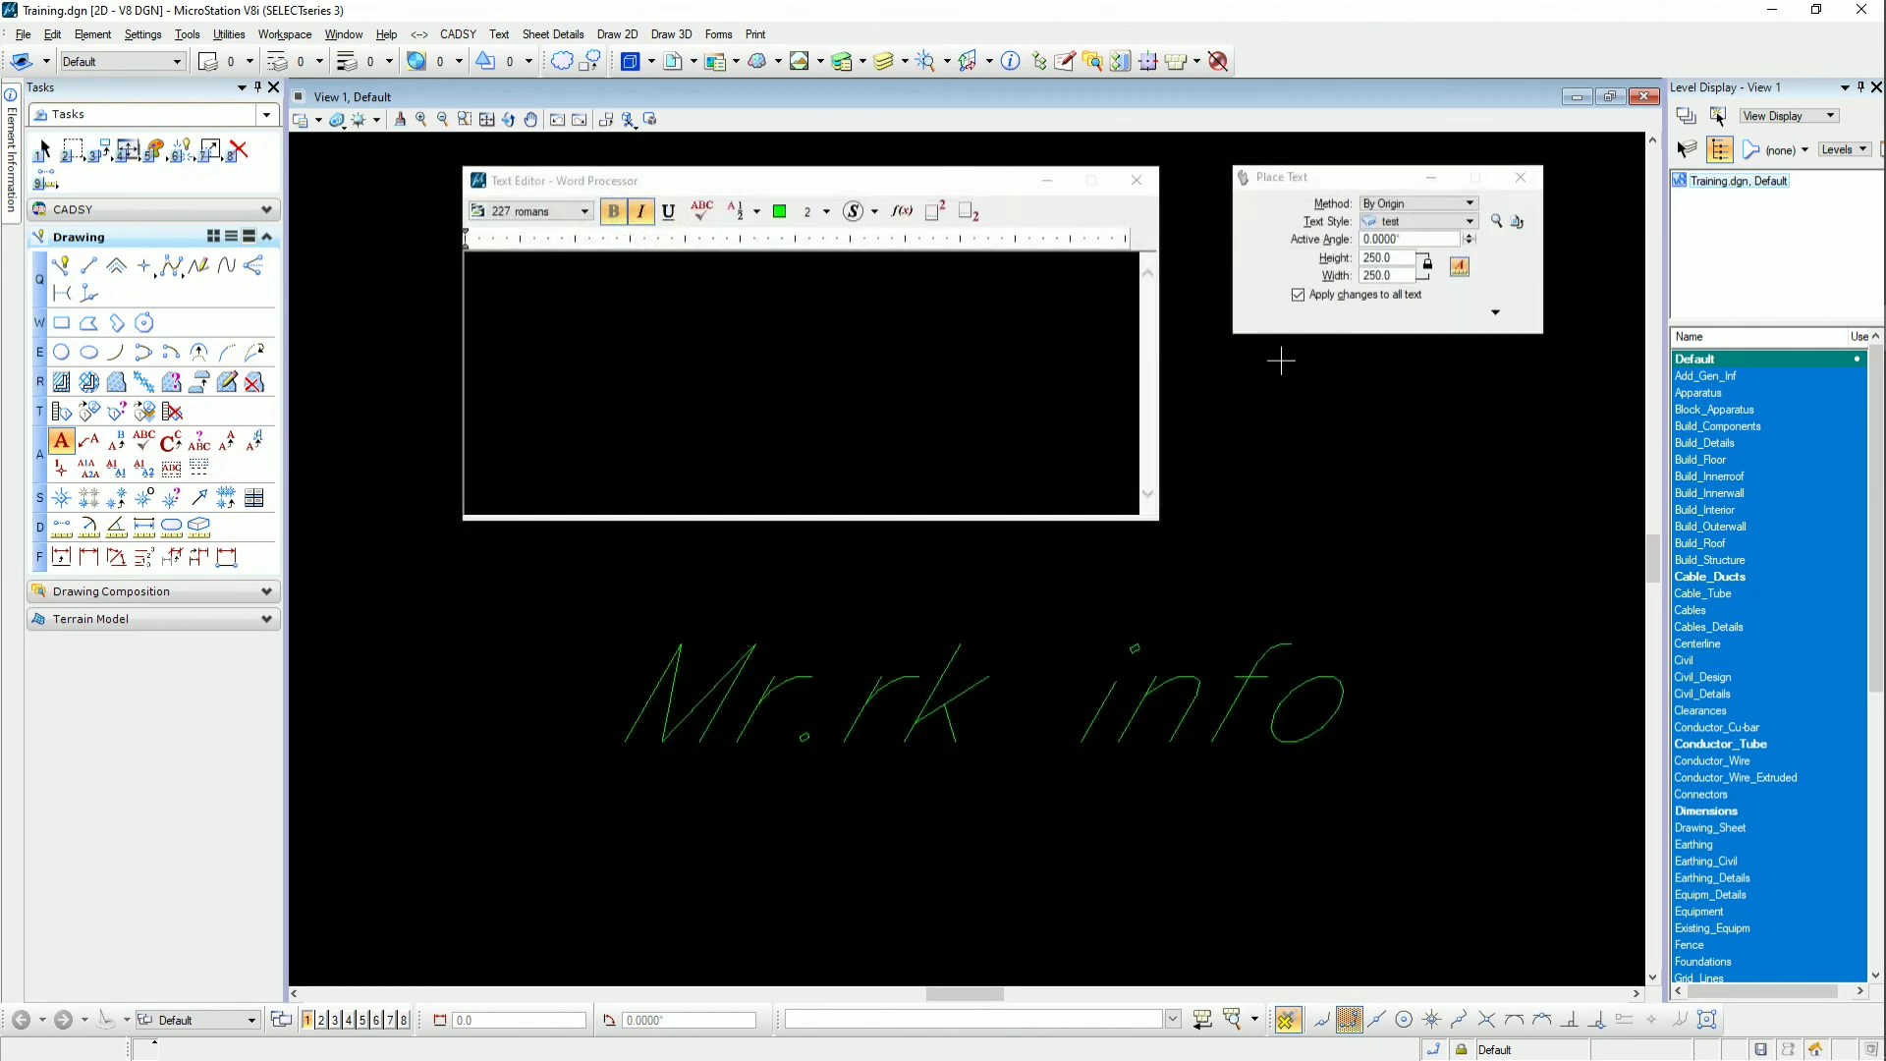
{"action": "left_click", "coordinate": [1136, 180]}
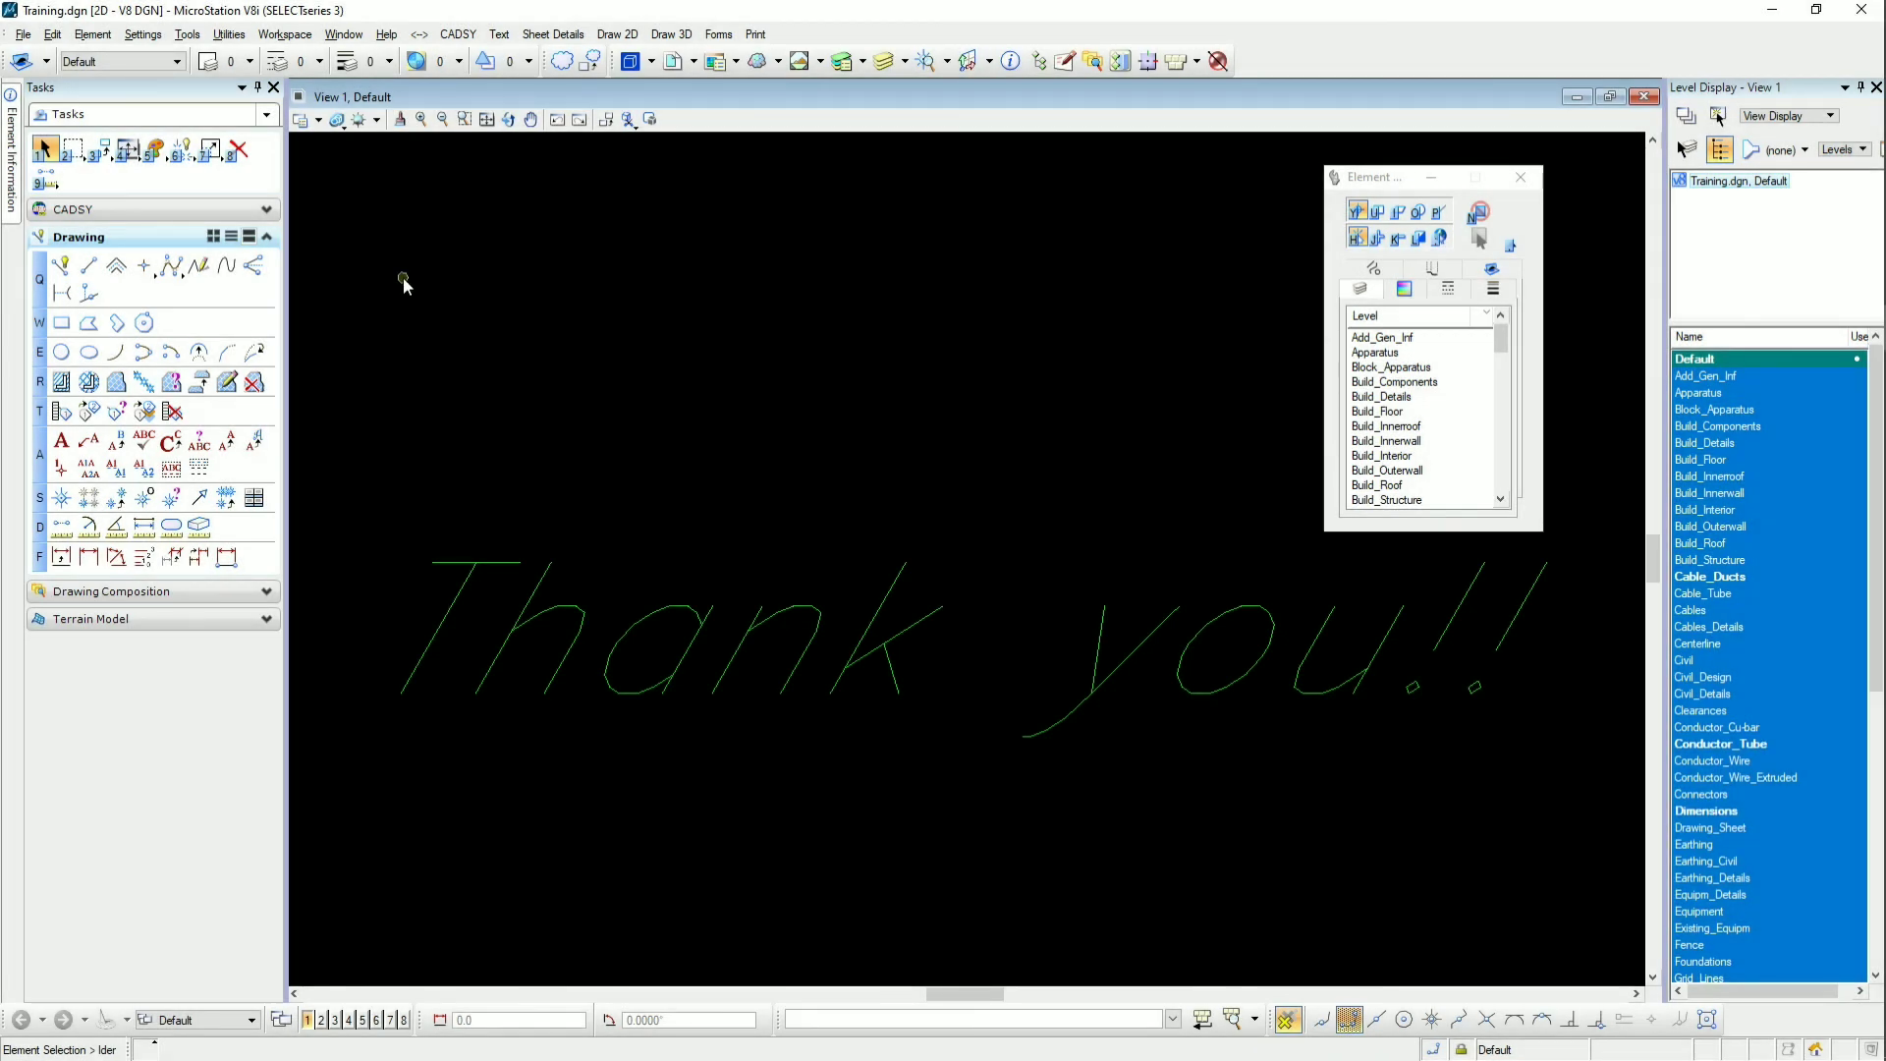
{"action": "key", "text": "a"}
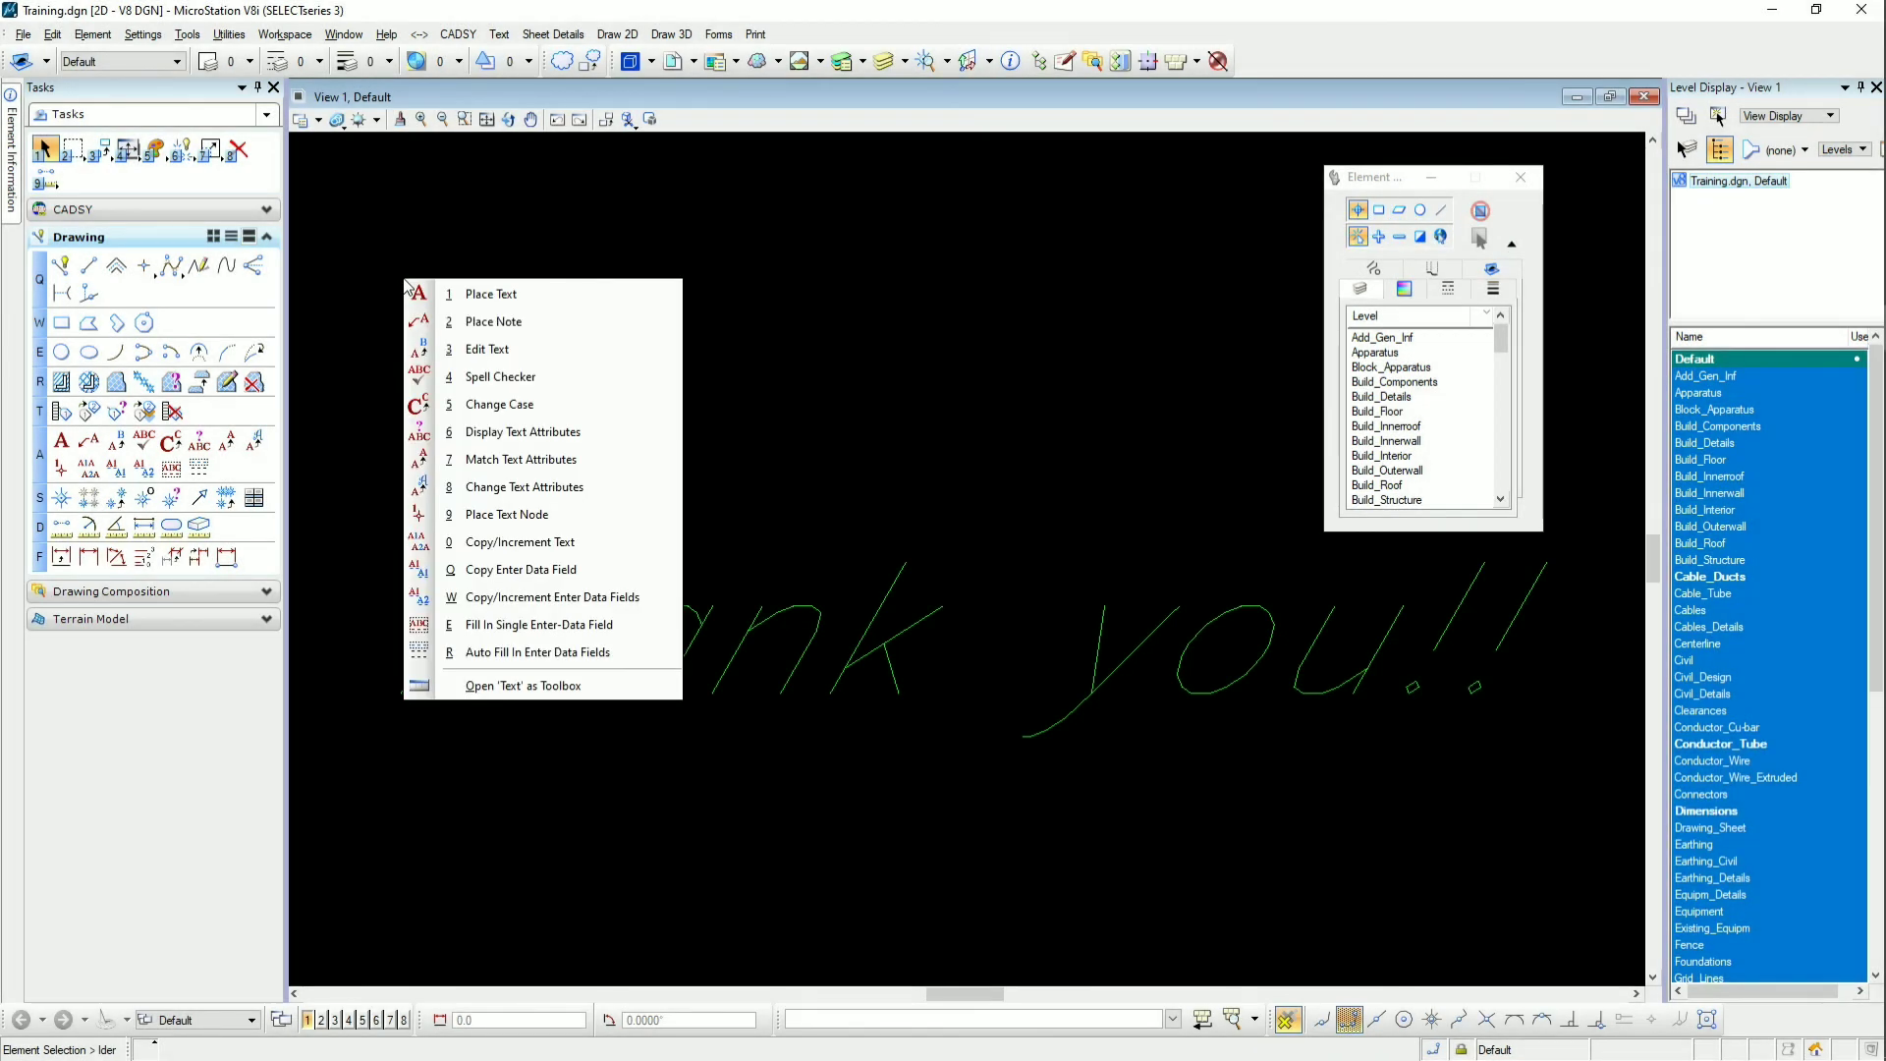
{"action": "left_click", "coordinate": [638, 778]}
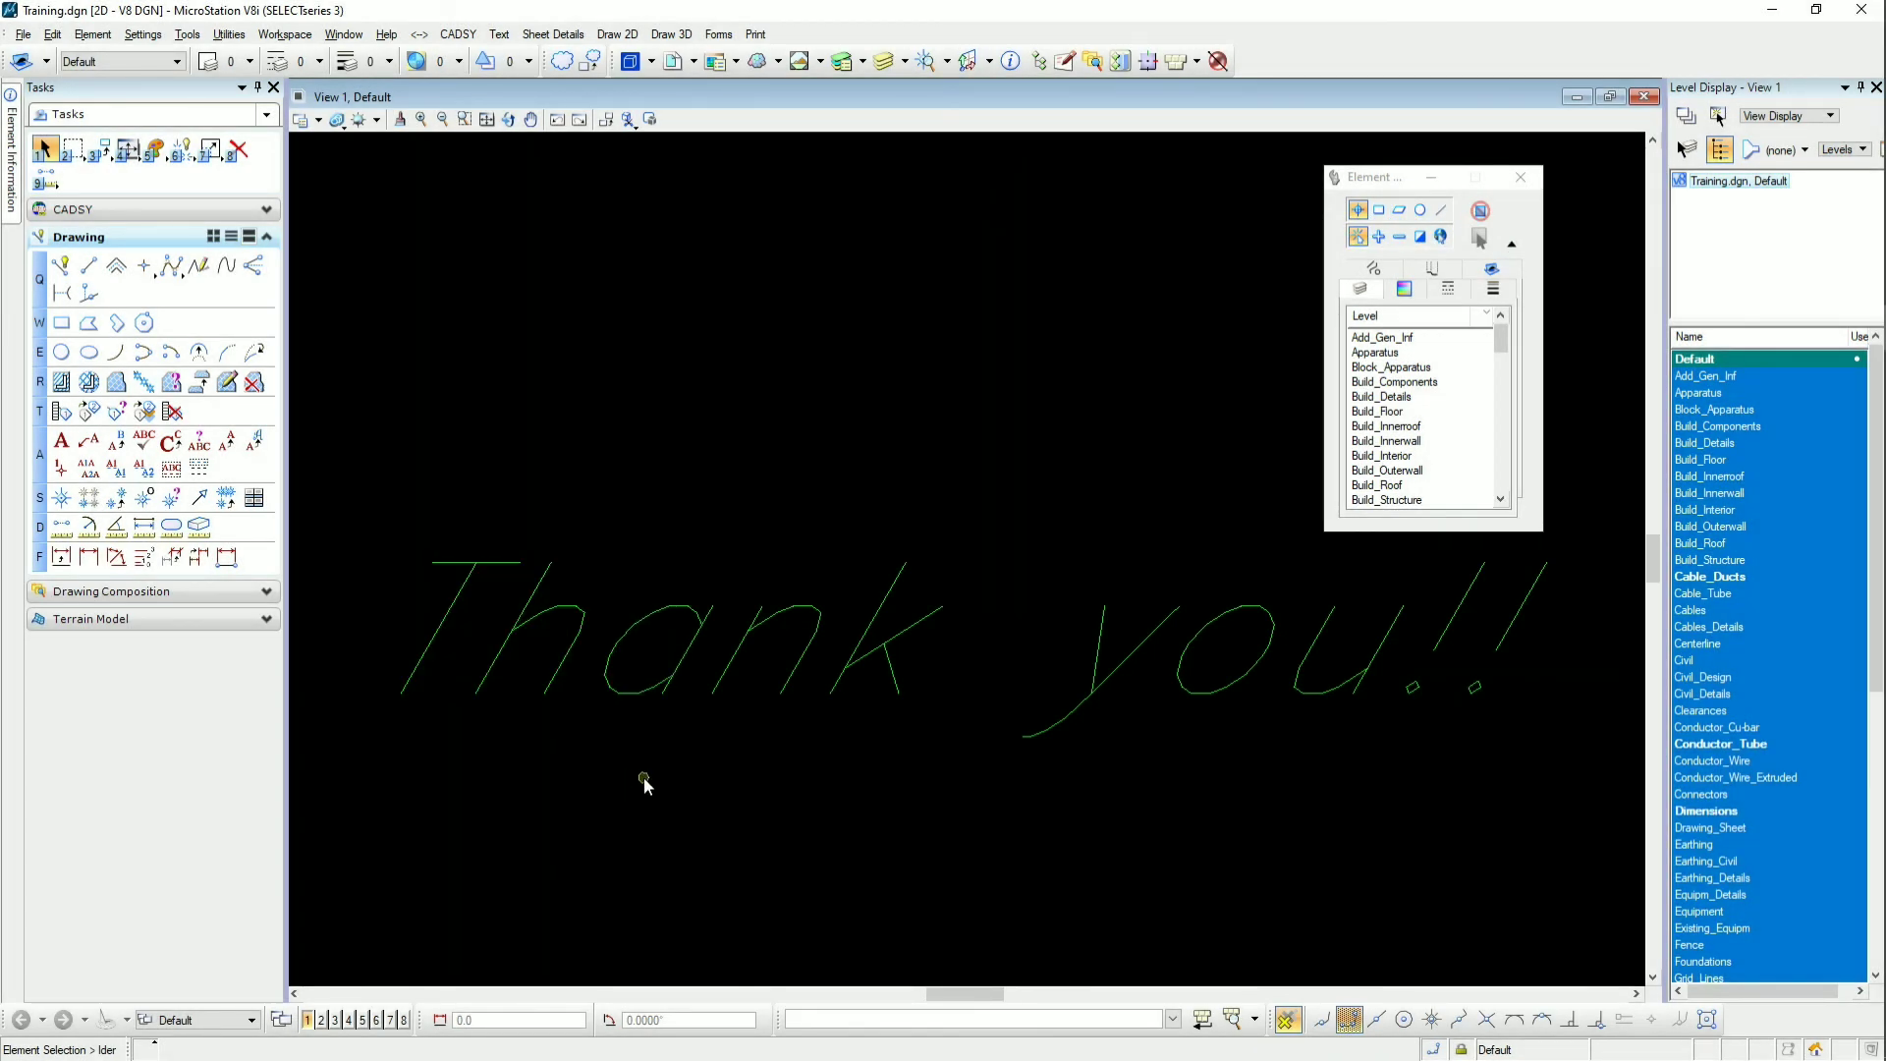